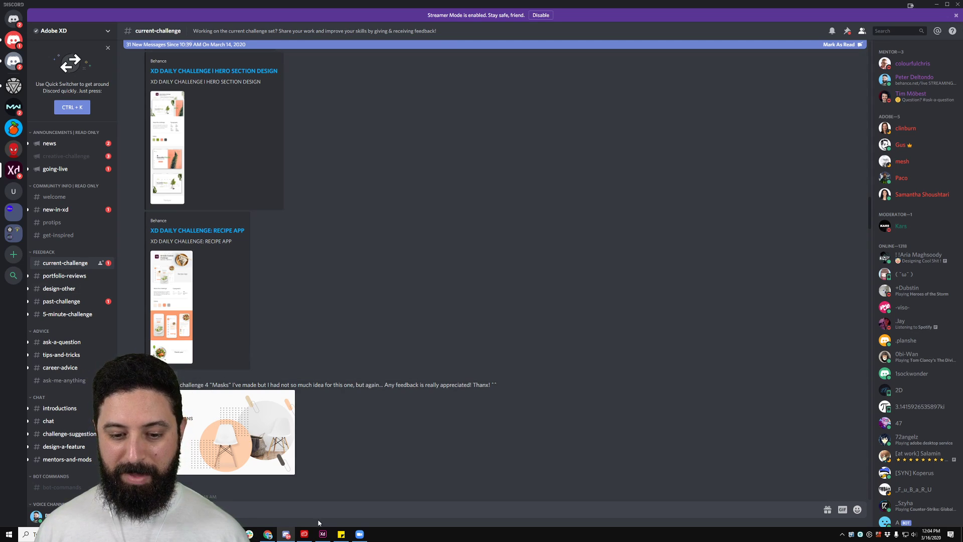
# Step: Bring up the Rora design in Adobe XD with all artboards in view, then switch to the Zoom meeting
pyautogui.click(324, 533)
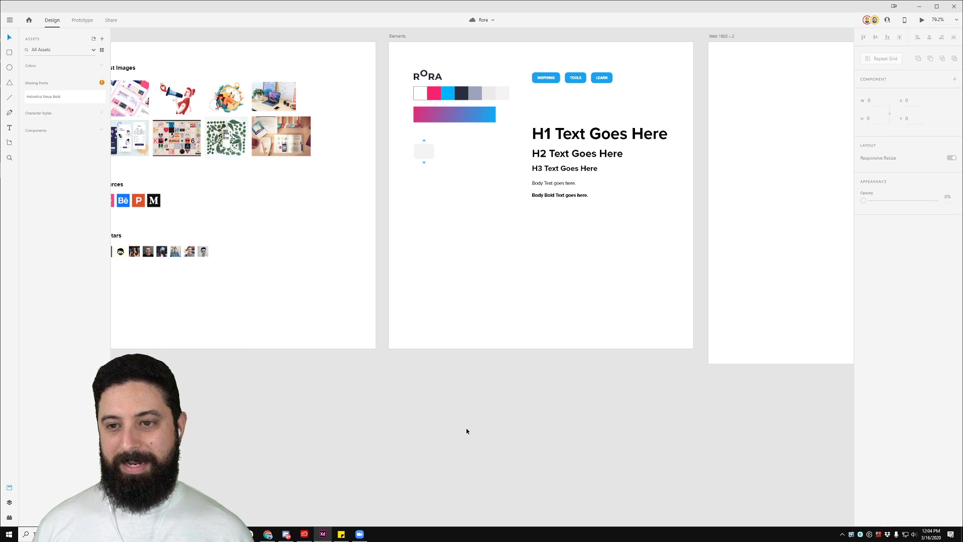
pyautogui.scroll(-2, 469, 430)
pyautogui.moveTo(610, 392); pyautogui.dragTo(557, 366)
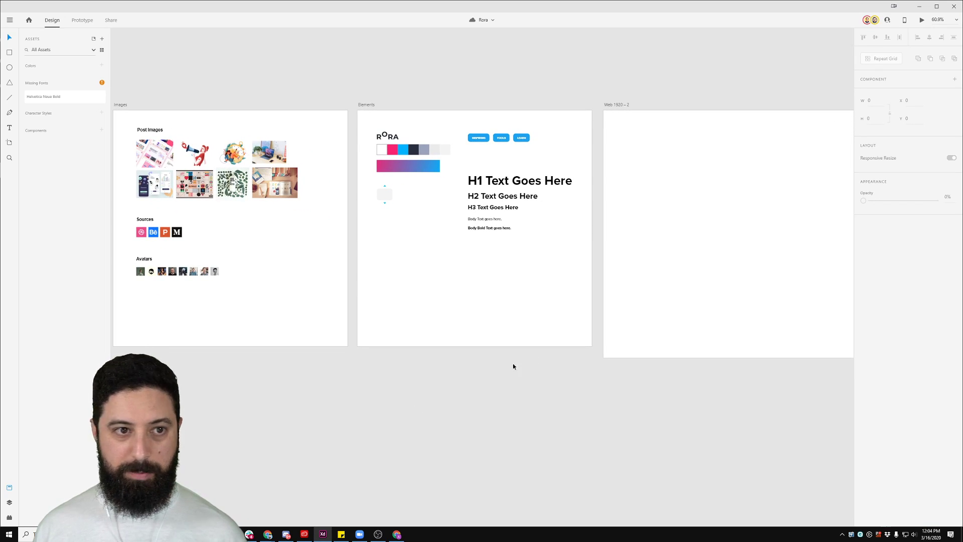
pyautogui.click(360, 534)
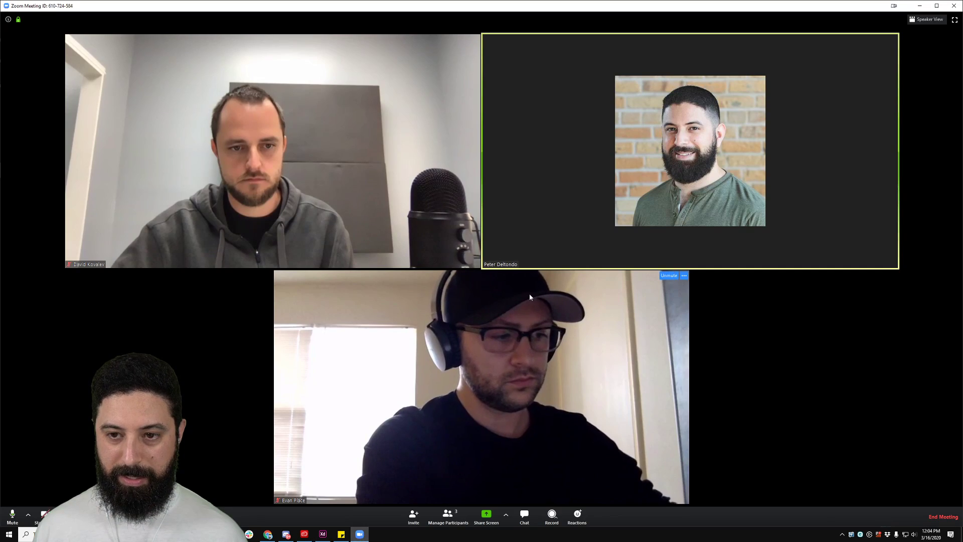
# Step: Minimize the Zoom meeting and park its floating video in the lower-right corner
pyautogui.click(918, 6)
pyautogui.moveTo(913, 67); pyautogui.dragTo(913, 474)
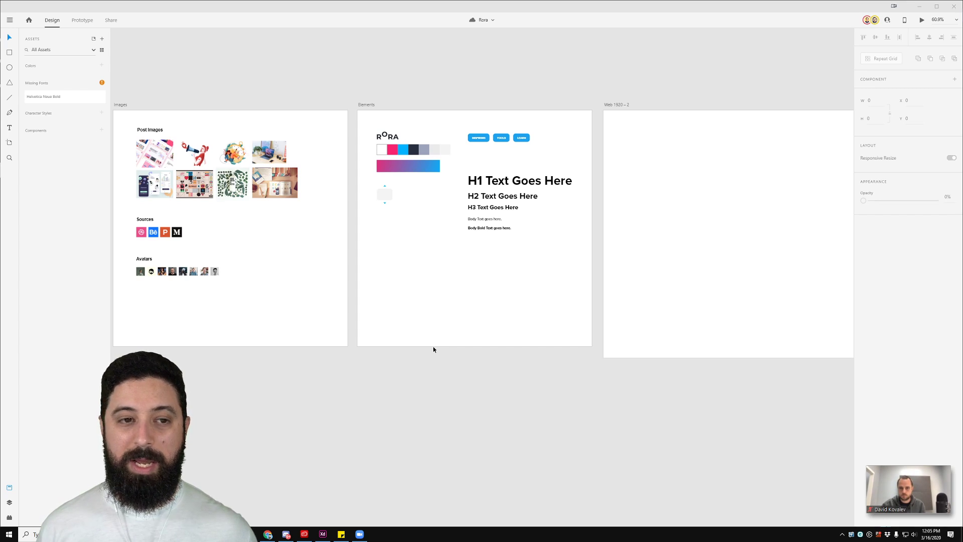
# Step: Replace the missing Helvetica Neue Bold font with Proxima Nova Bold from the Assets panel
pyautogui.rightClick(75, 98)
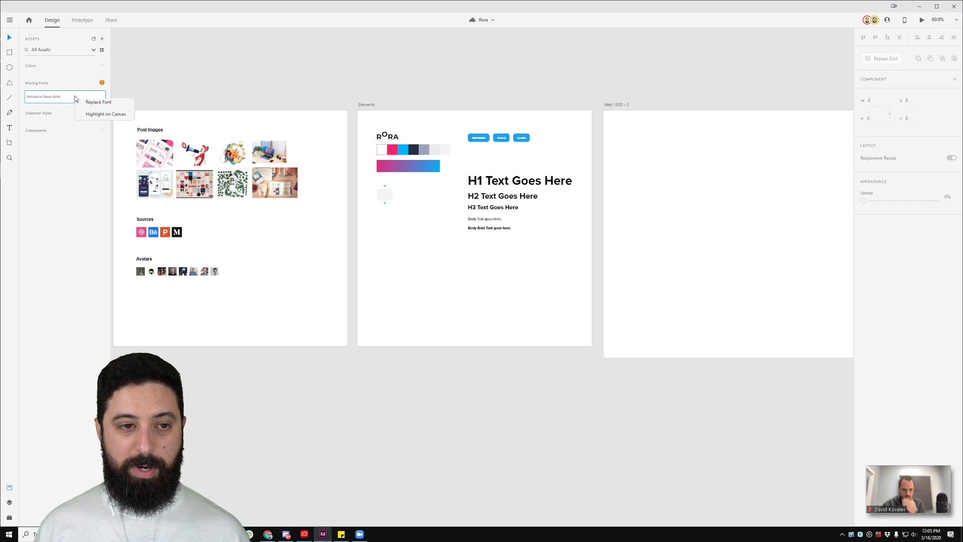
pyautogui.click(107, 106)
pyautogui.write('Proxima Nova')
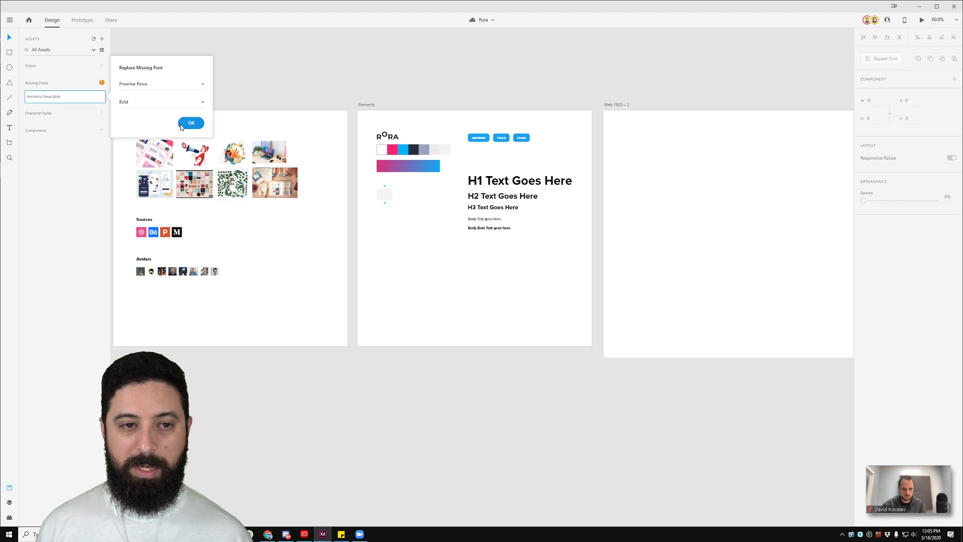
pyautogui.click(191, 123)
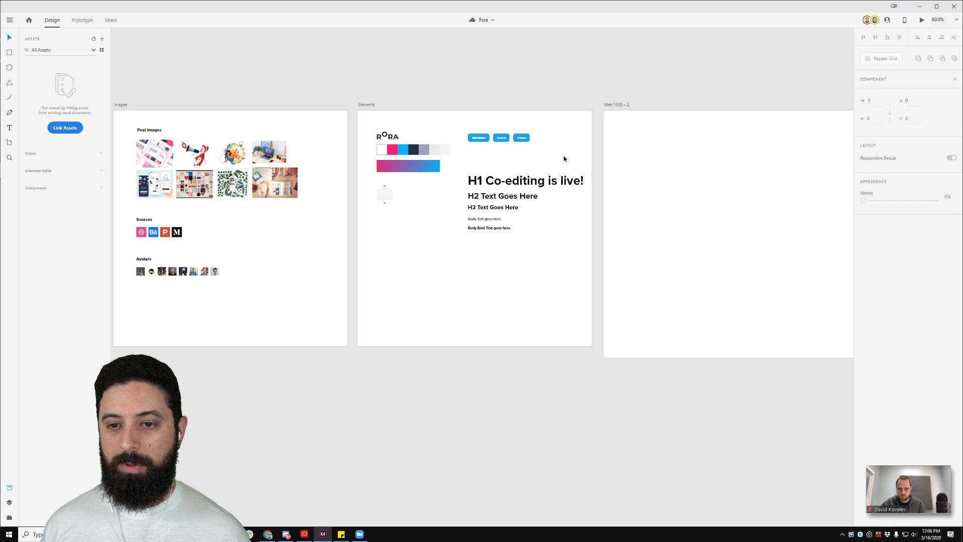
# Step: Zoom and pan until the Elements artboard with logo, swatches and buttons fills the view
pyautogui.scroll(5, 585, 169)
pyautogui.moveTo(393, 155); pyautogui.dragTo(464, 134)
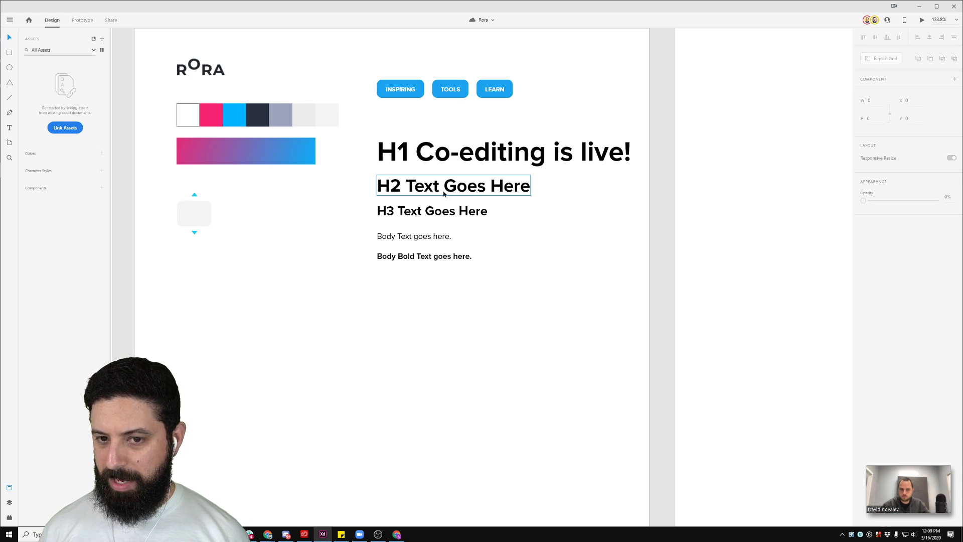
# Step: Restore the Zoom meeting from its mini window to full size
pyautogui.moveTo(899, 480)
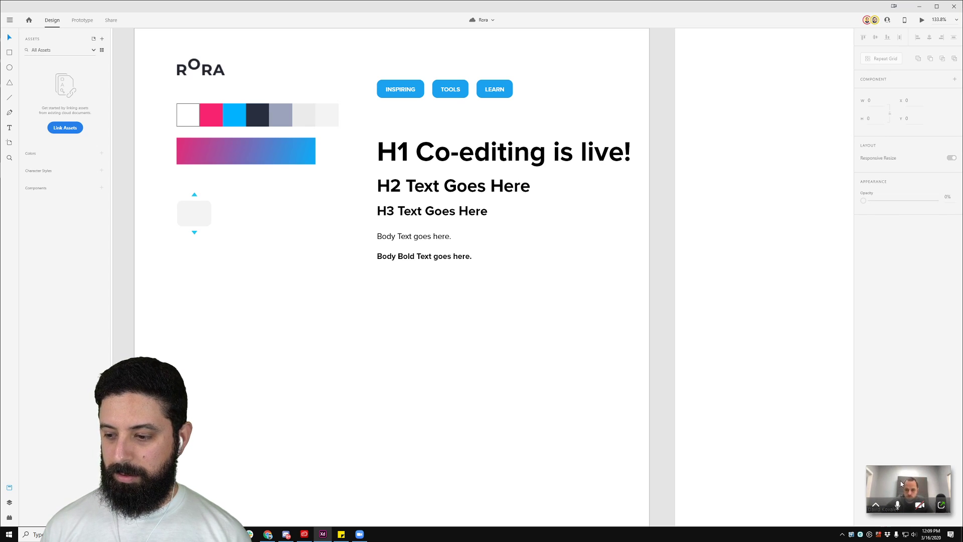
pyautogui.click(941, 505)
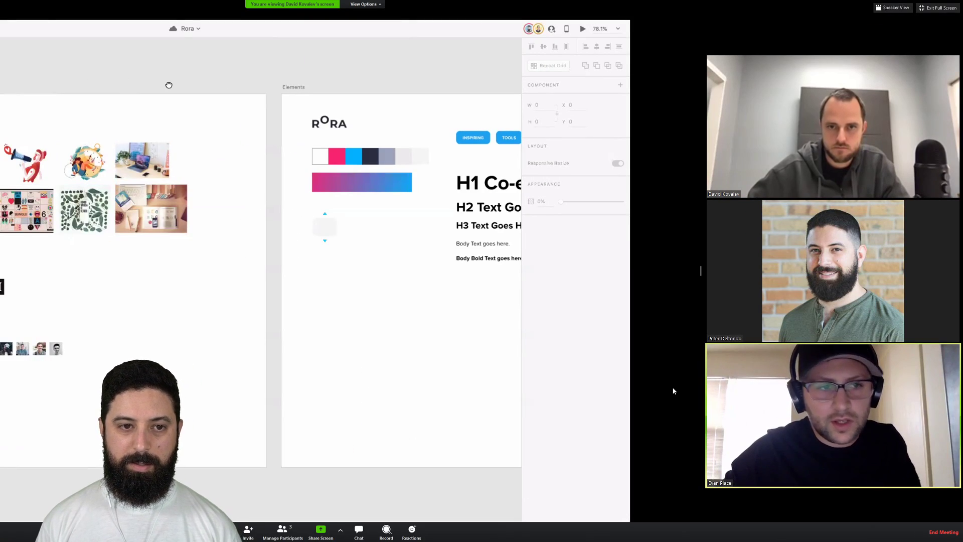
# Step: Leave full screen in the Zoom meeting and enlarge the shared screen beside the video tiles
pyautogui.click(365, 4)
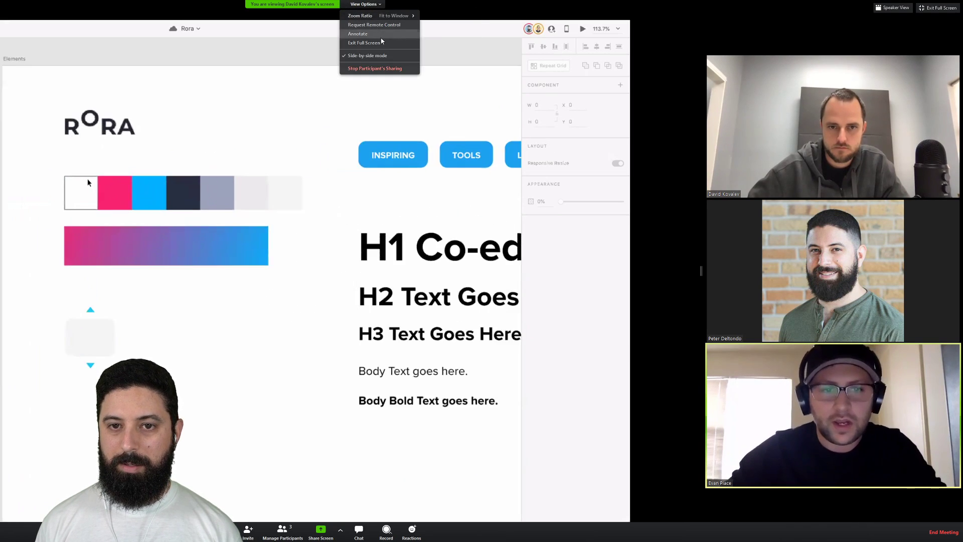
pyautogui.click(373, 51)
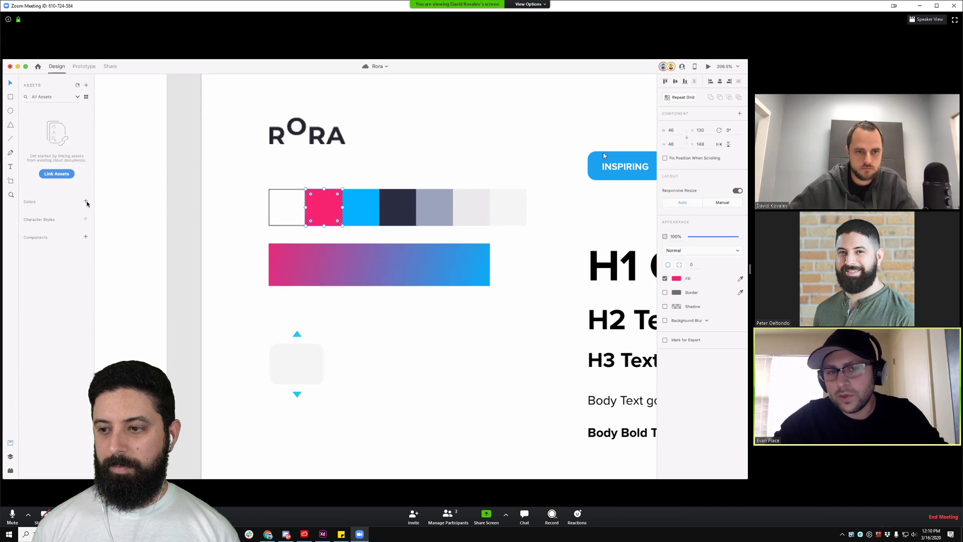
pyautogui.moveTo(751, 265); pyautogui.dragTo(871, 257)
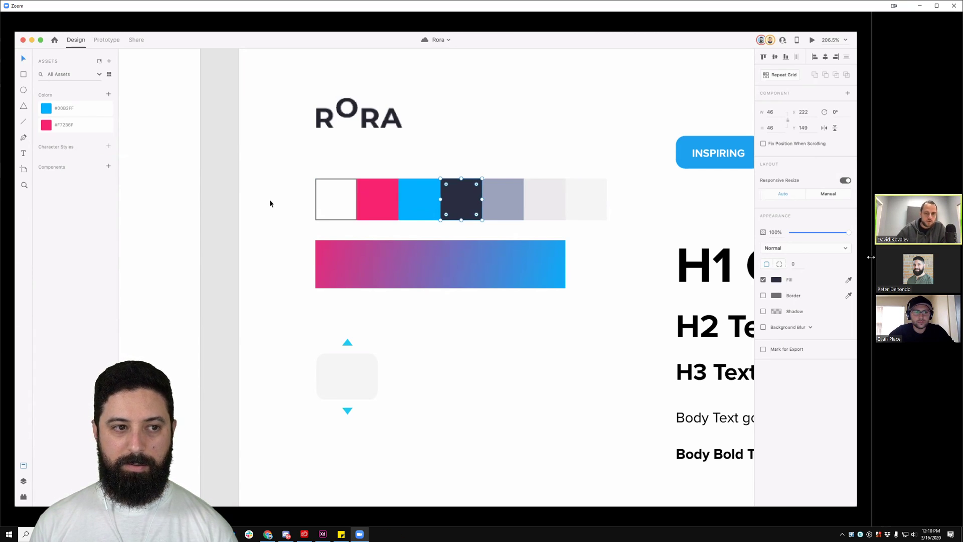
# Step: Select the pink, blue and navy swatches on the shared canvas and check the layers and colour assets
pyautogui.click(384, 177)
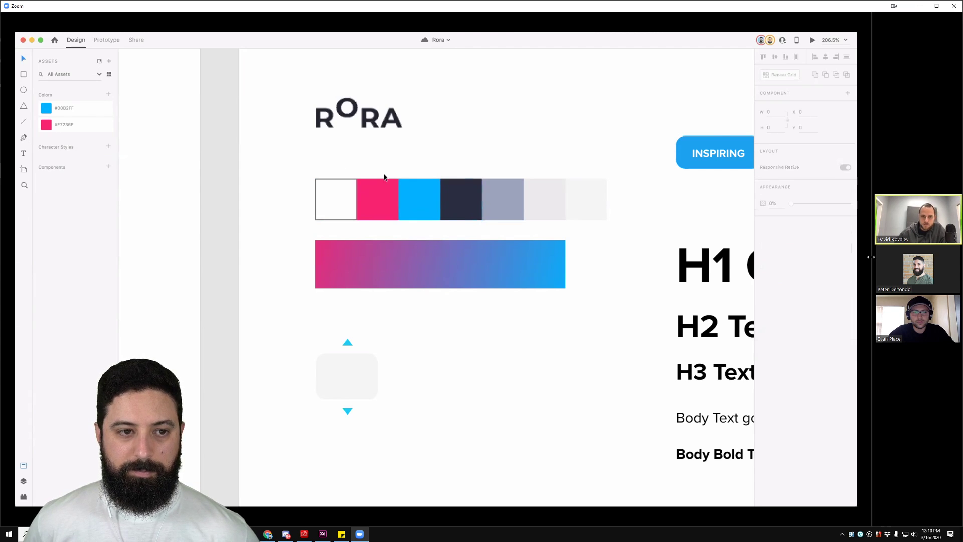
pyautogui.click(371, 203)
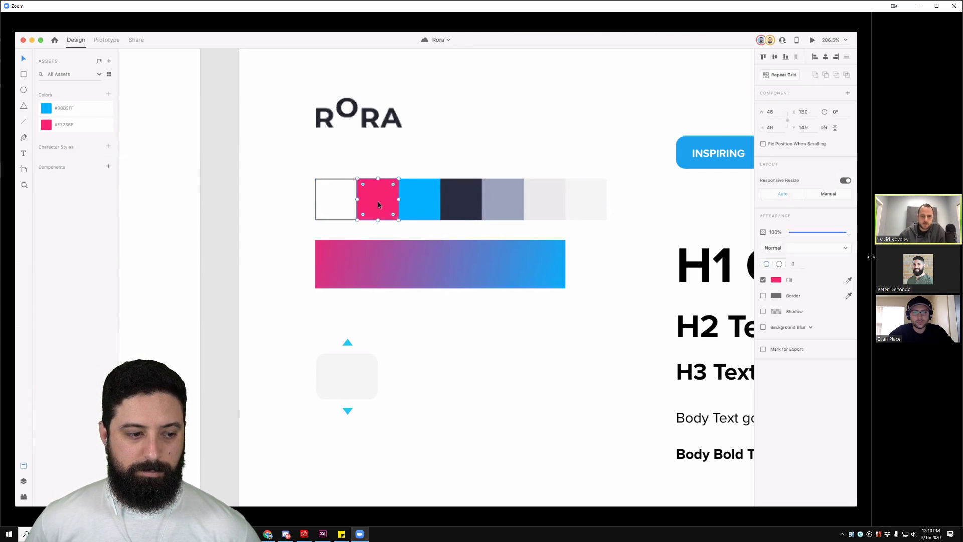
pyautogui.click(414, 204)
pyautogui.click(460, 210)
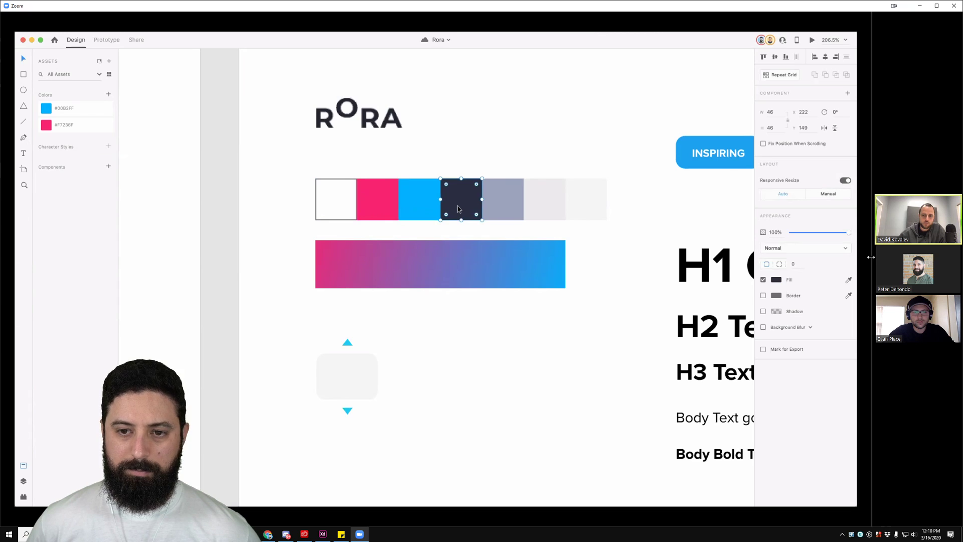
pyautogui.hscroll(1, 458, 209)
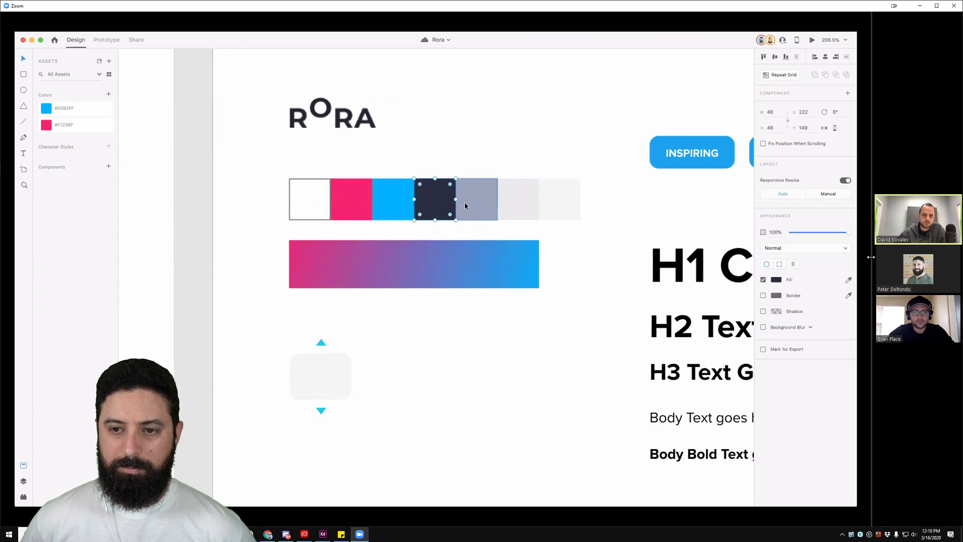
pyautogui.click(331, 201)
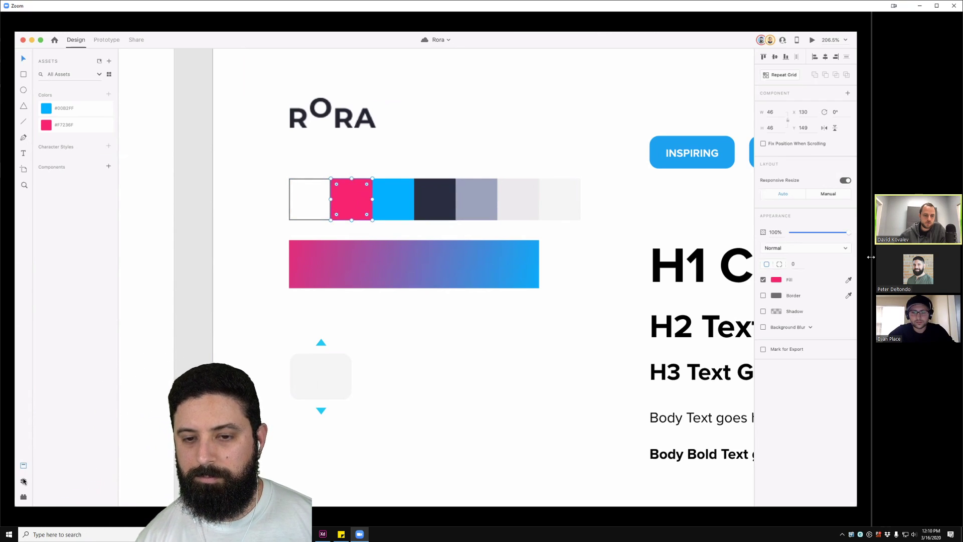
pyautogui.click(24, 481)
pyautogui.click(23, 467)
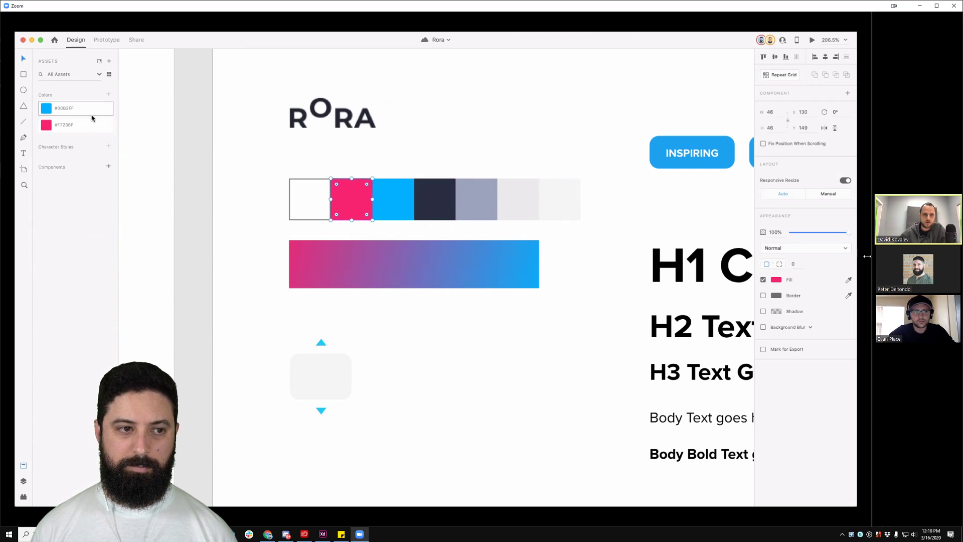
# Step: Save the navy, grey-blue, light grey and lightest grey swatches as colour assets (#292F3F, #9BA3BB, #EAEAEA, #F4F4F4)
pyautogui.click(434, 203)
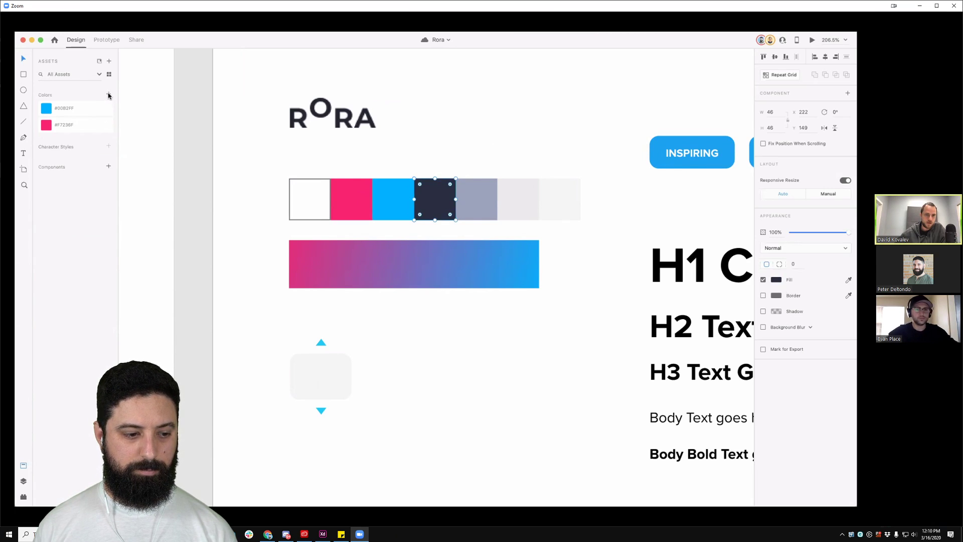
pyautogui.click(109, 95)
pyautogui.click(474, 196)
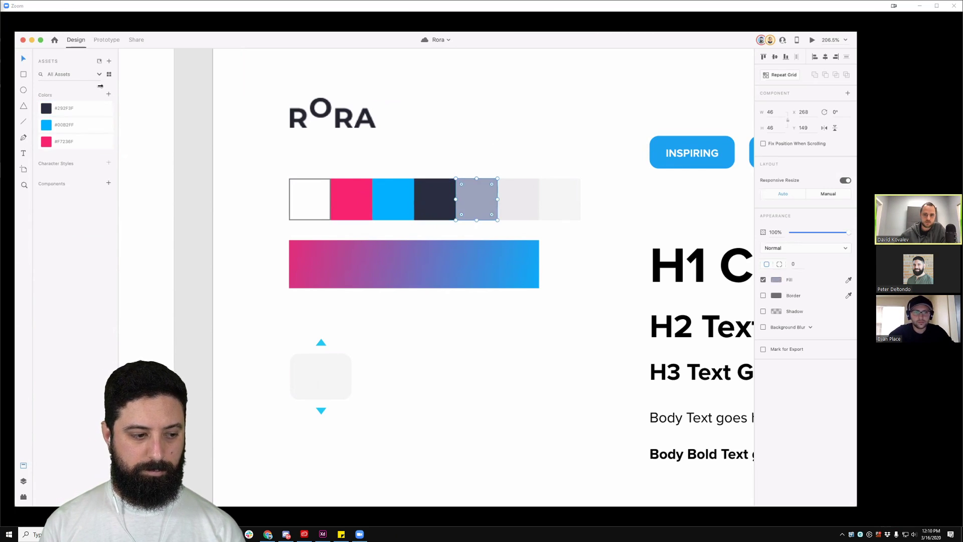
pyautogui.click(109, 95)
pyautogui.click(508, 205)
pyautogui.click(109, 94)
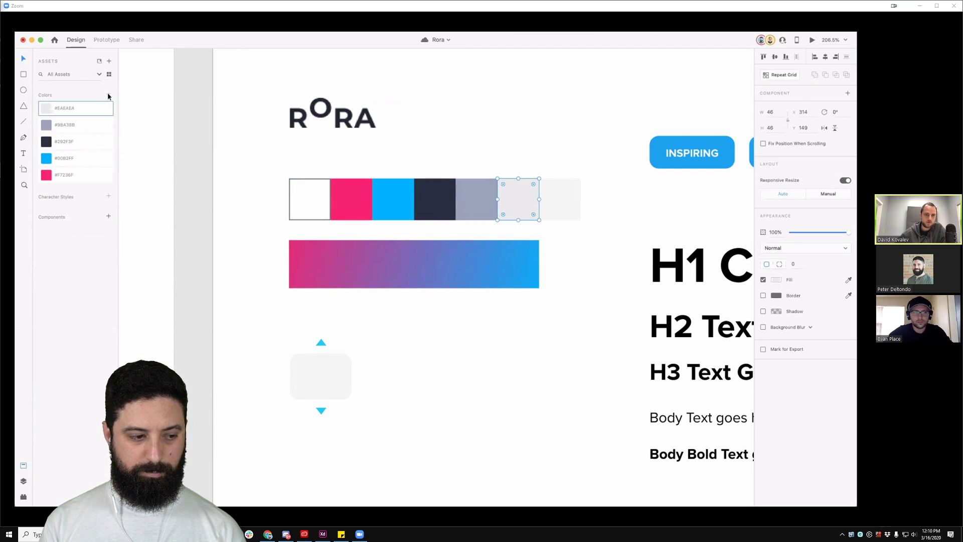
pyautogui.click(557, 206)
pyautogui.click(109, 96)
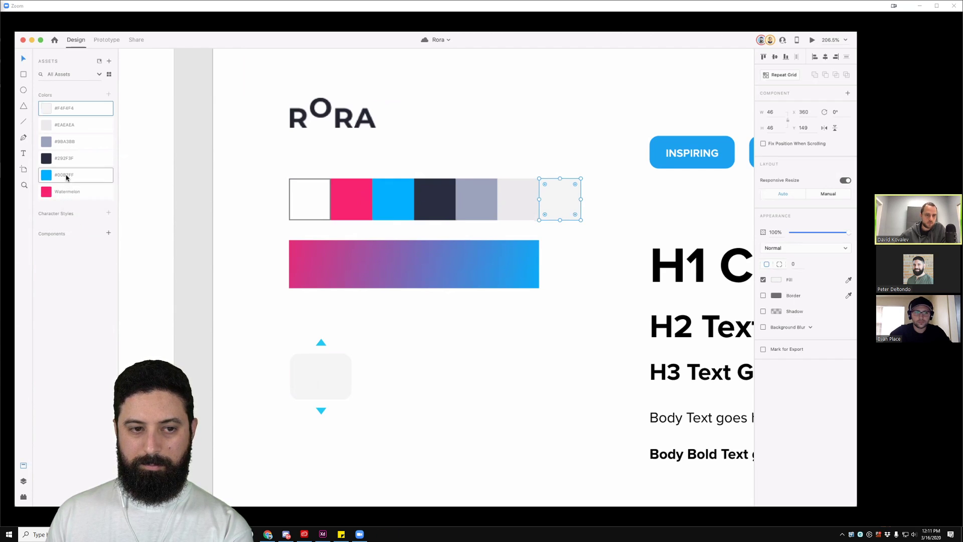
# Step: Test-apply the #00B2FF Blueberry colour to the last square, then undo it
pyautogui.click(70, 177)
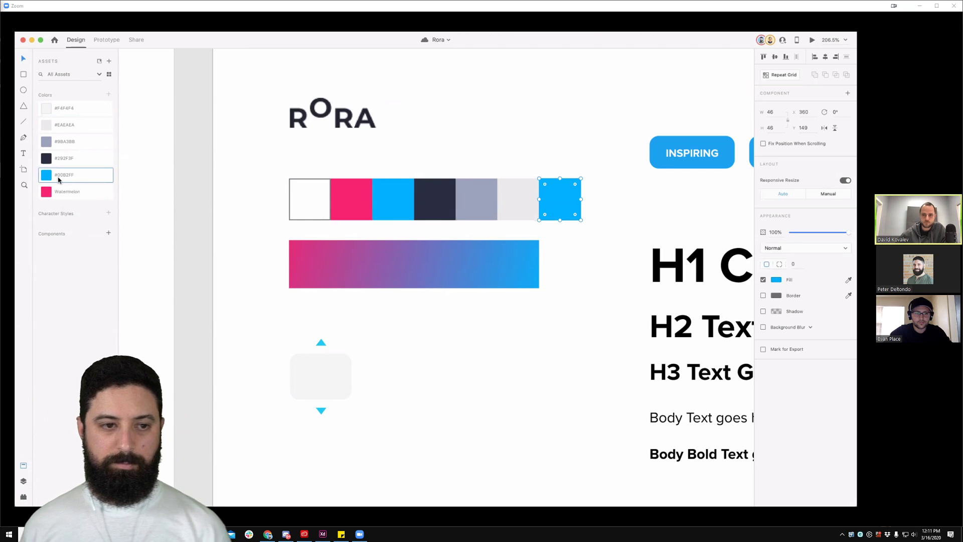
pyautogui.press('super+z')
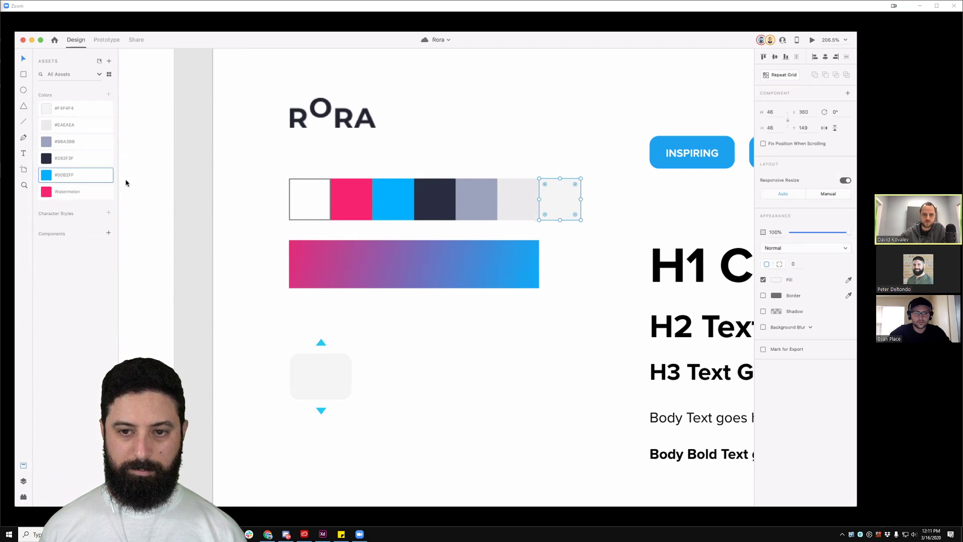
pyautogui.press('super+z')
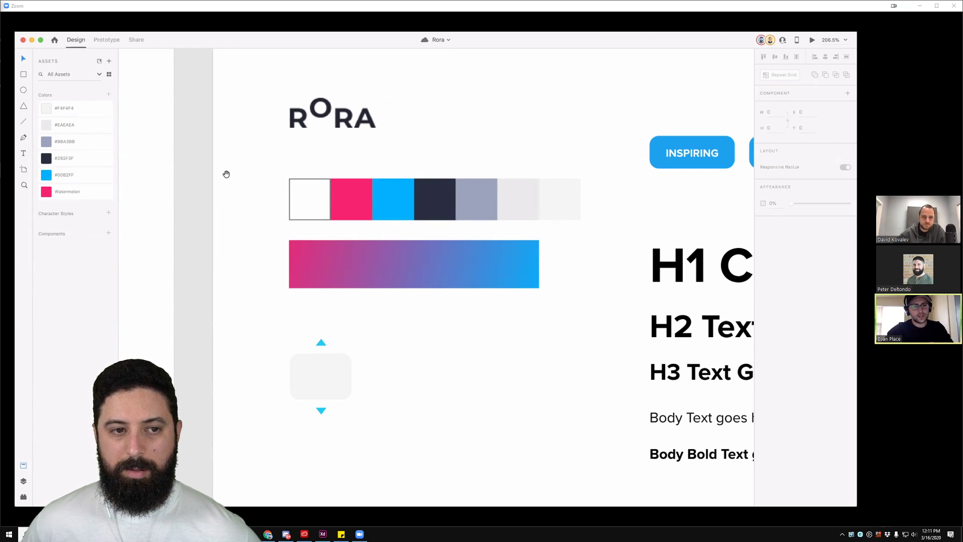
# Step: Pan around the artboard to view the buttons, text styles, logo and colour swatches
pyautogui.moveTo(225, 174); pyautogui.dragTo(185, 200)
pyautogui.moveTo(550, 203); pyautogui.dragTo(597, 200)
pyautogui.moveTo(391, 200); pyautogui.dragTo(272, 201)
pyautogui.moveTo(692, 232); pyautogui.dragTo(617, 227)
pyautogui.moveTo(287, 260); pyautogui.dragTo(437, 261)
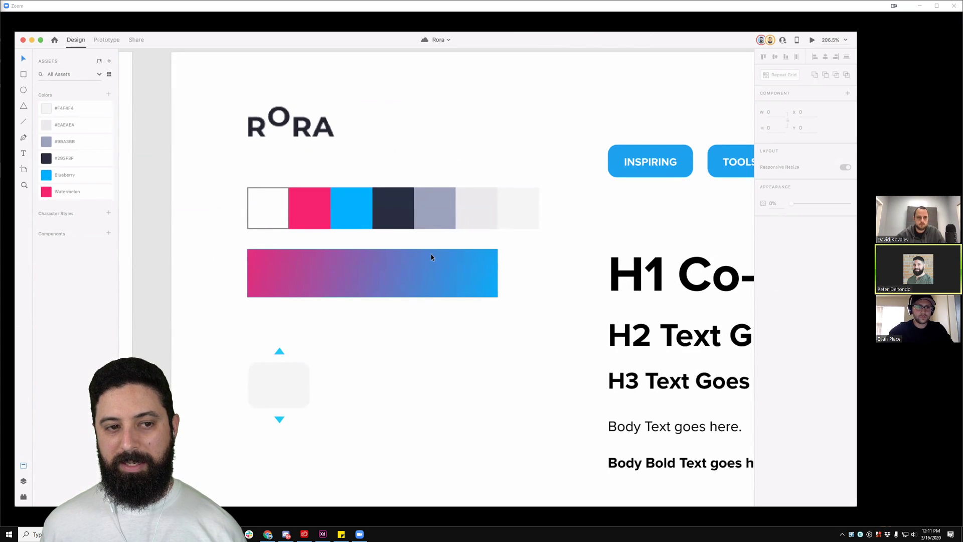
# Step: Reframe and select the Elements artboard, then undo the Midnight fill so its background is white
pyautogui.rightClick(68, 159)
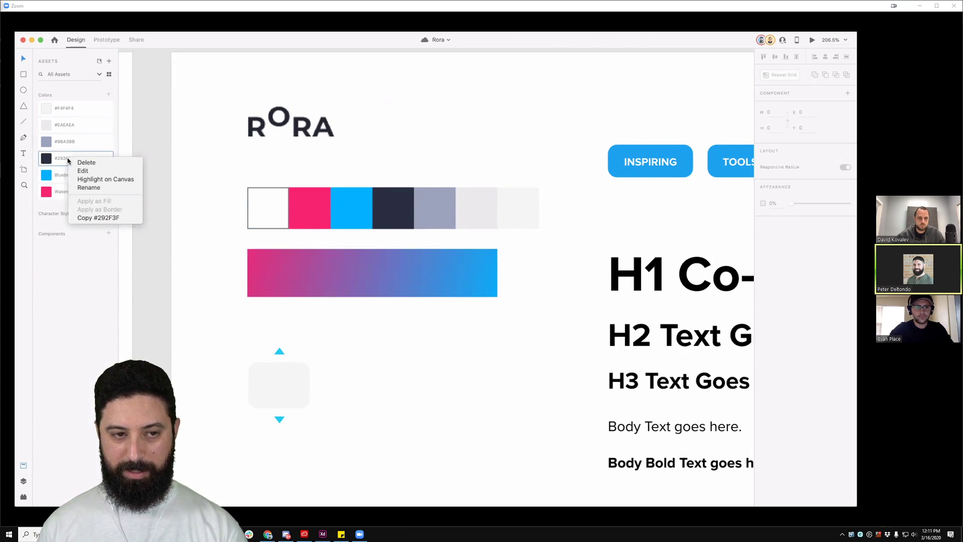
pyautogui.click(185, 156)
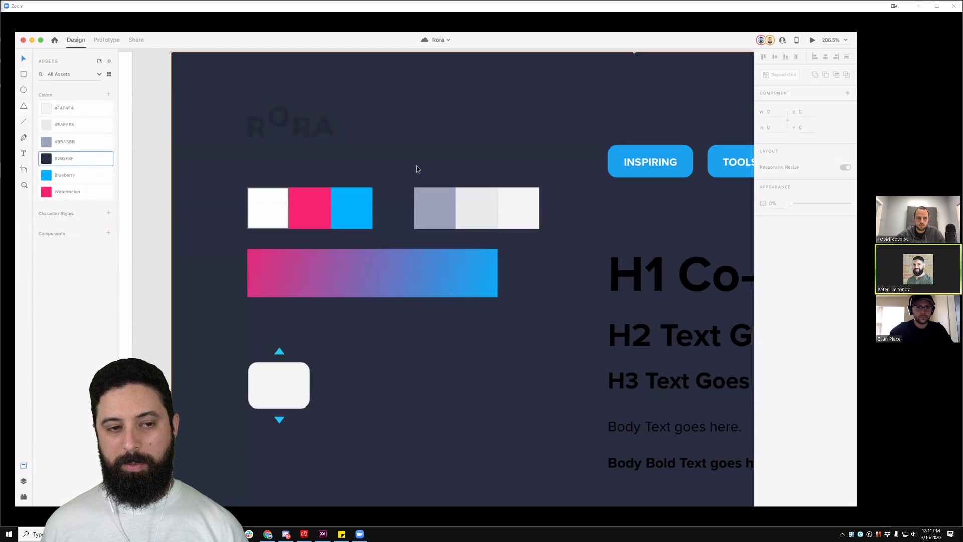
pyautogui.scroll(-5, 411, 165)
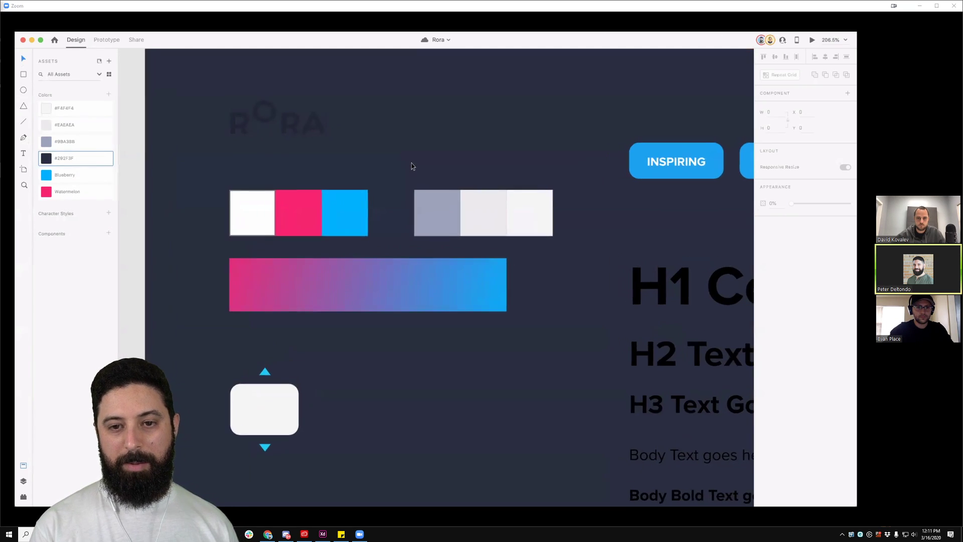
pyautogui.moveTo(472, 180); pyautogui.dragTo(370, 174)
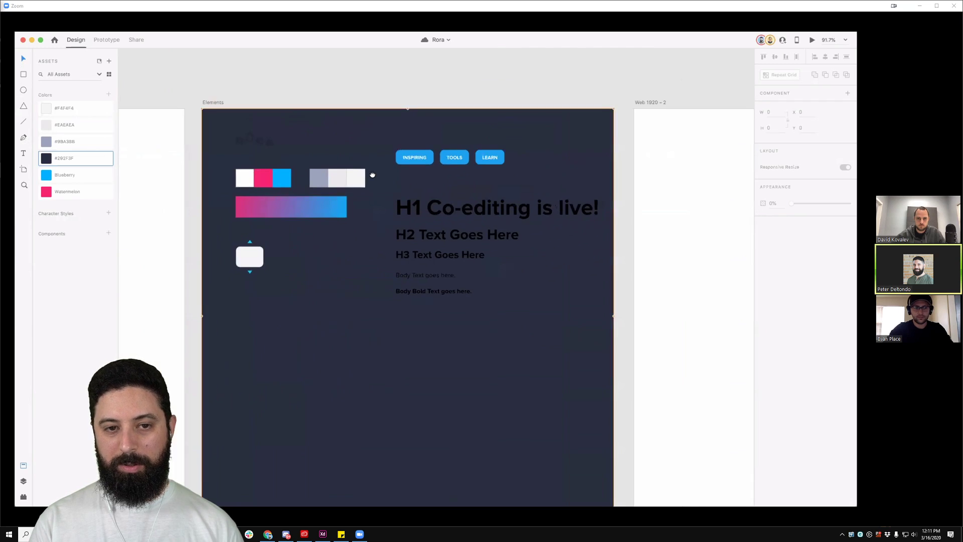
pyautogui.click(283, 90)
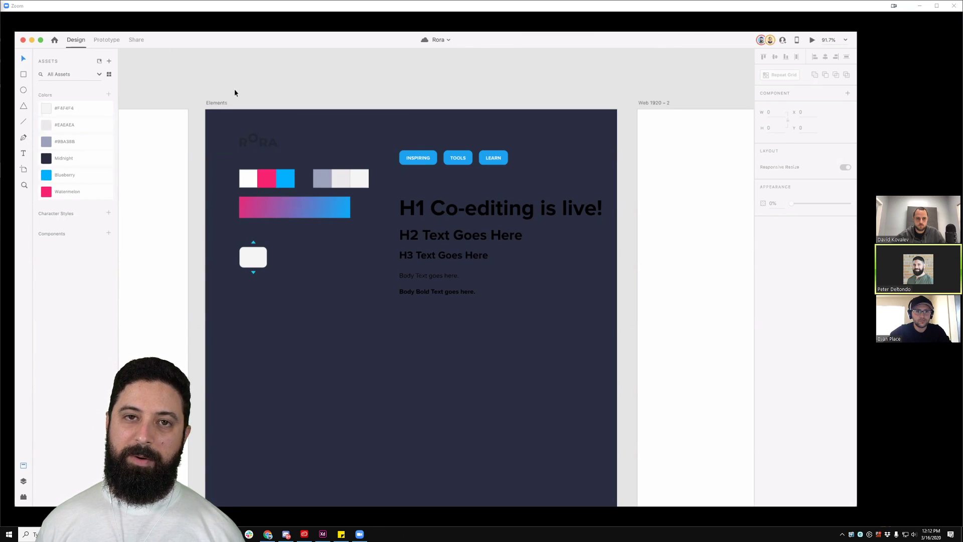
pyautogui.click(219, 104)
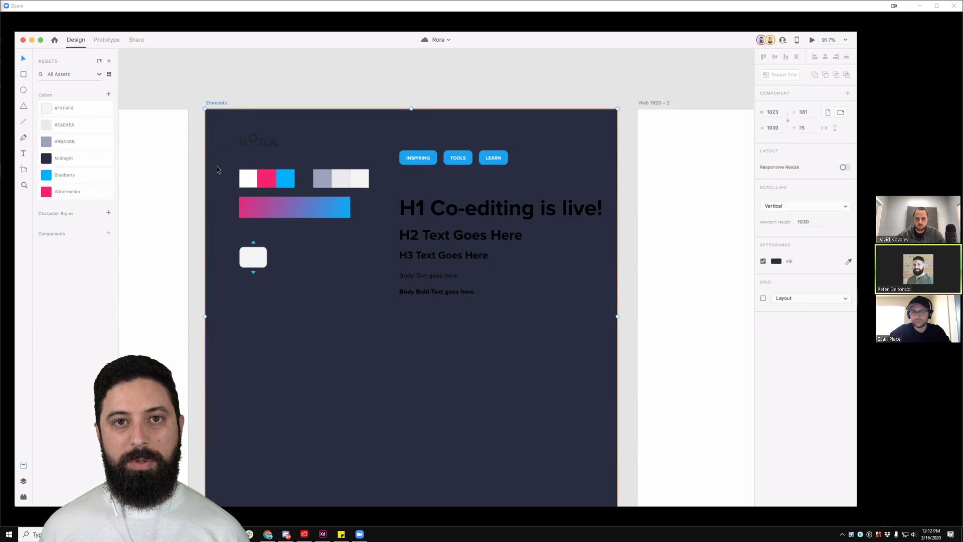
pyautogui.press('super+z')
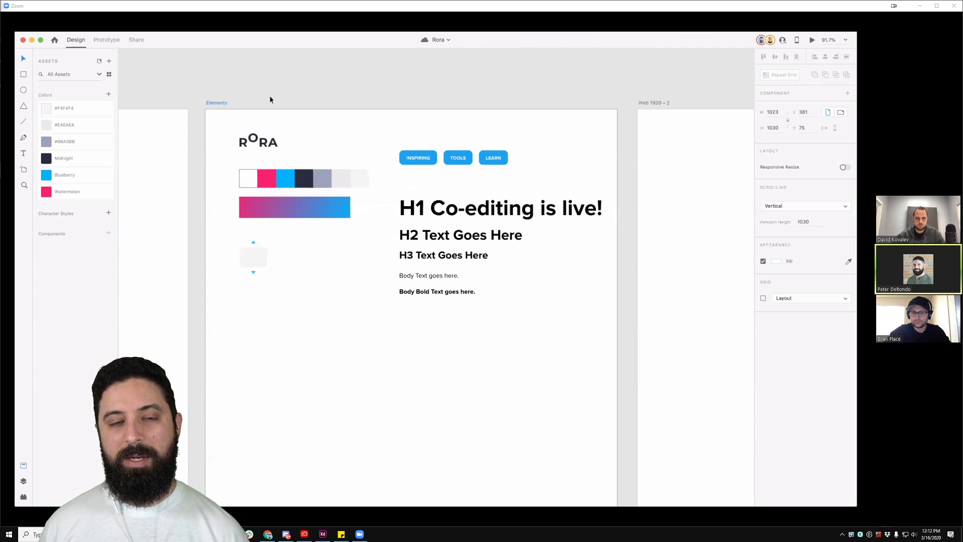
# Step: Select the Elements artboard and drag its right handle to widen it
pyautogui.click(270, 99)
pyautogui.moveTo(298, 97); pyautogui.dragTo(217, 90)
pyautogui.moveTo(375, 131); pyautogui.dragTo(426, 168)
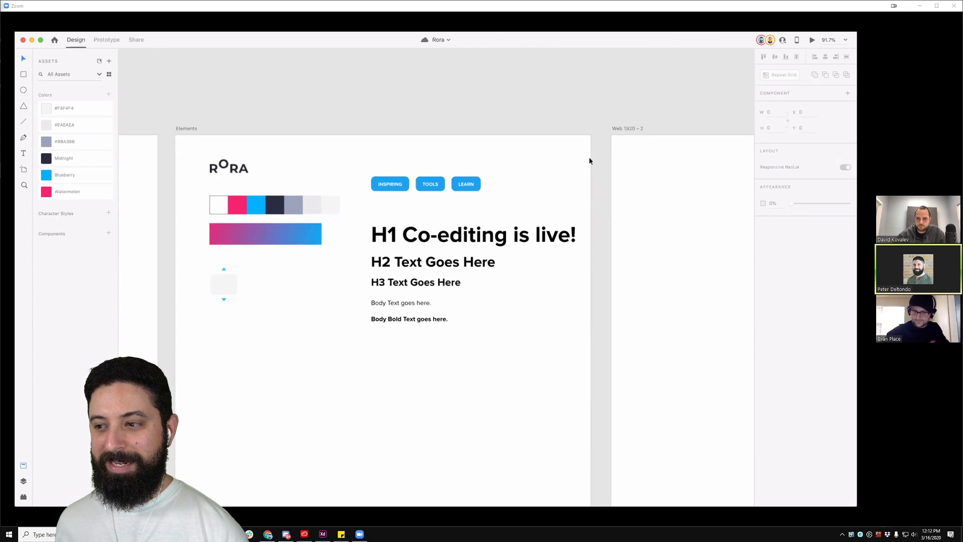
pyautogui.scroll(-3, 592, 160)
pyautogui.moveTo(595, 164); pyautogui.dragTo(512, 150)
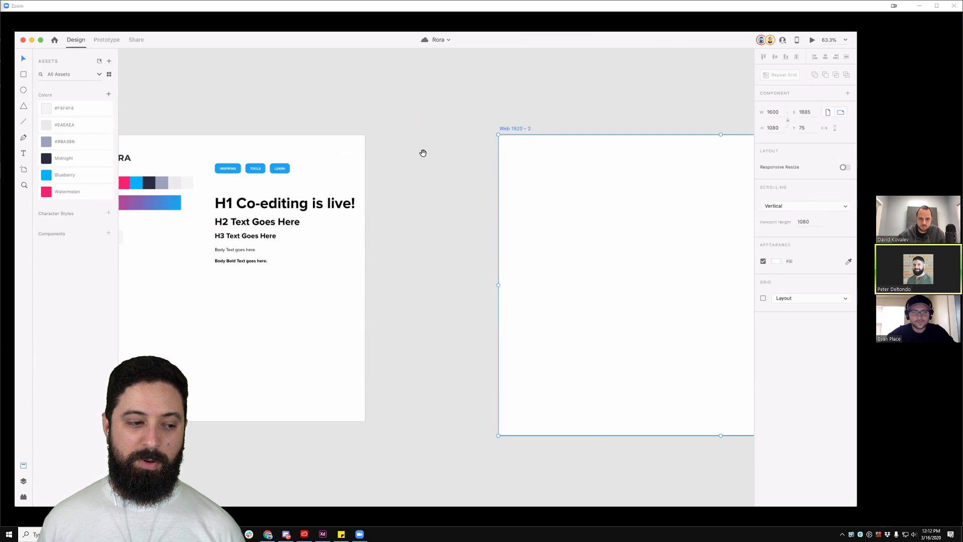
pyautogui.hscroll(-5, 281, 127)
pyautogui.click(227, 129)
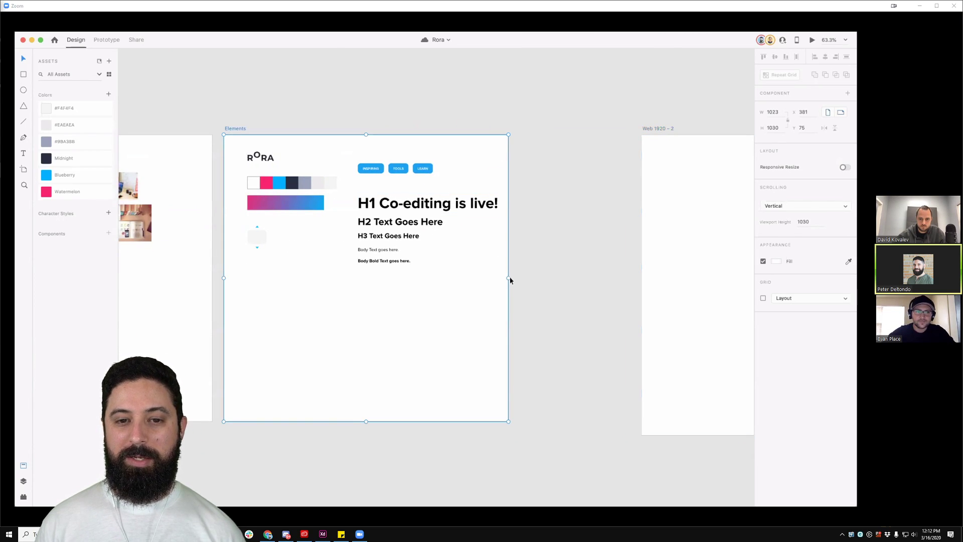
pyautogui.moveTo(525, 277); pyautogui.dragTo(574, 277)
pyautogui.click(396, 125)
# Step: Stop the participant's screen sharing from Zoom's View Options menu
pyautogui.hscroll(-2, 383, 131)
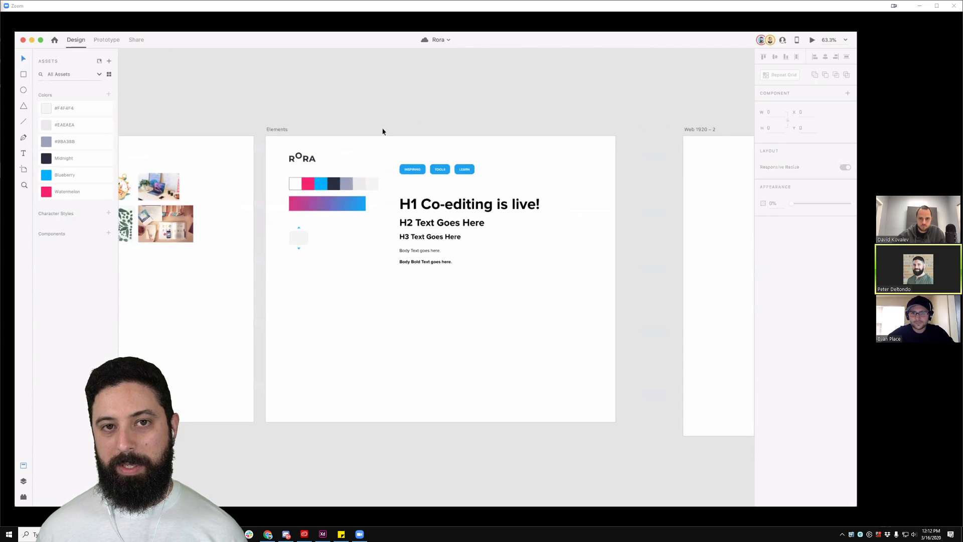
pyautogui.hscroll(-2, 379, 121)
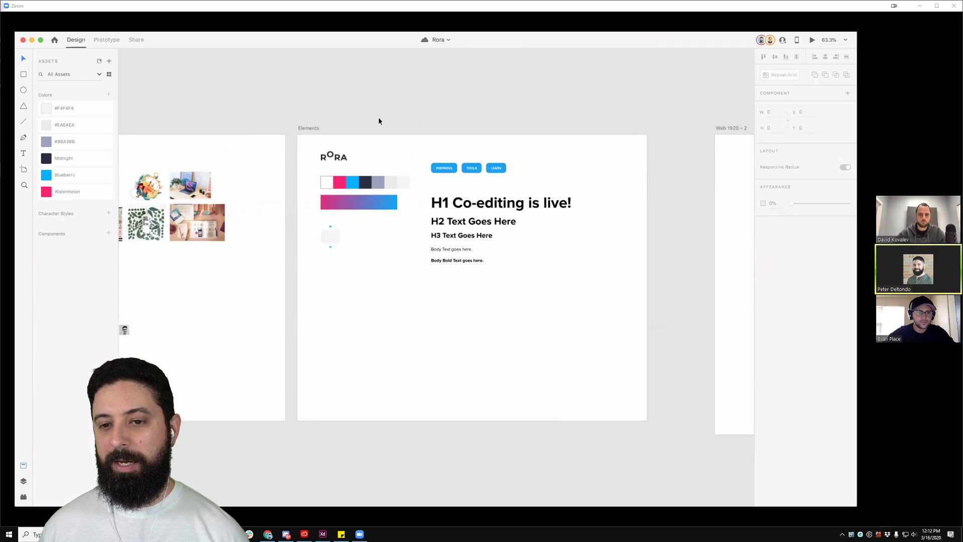
pyautogui.hscroll(-2, 407, 132)
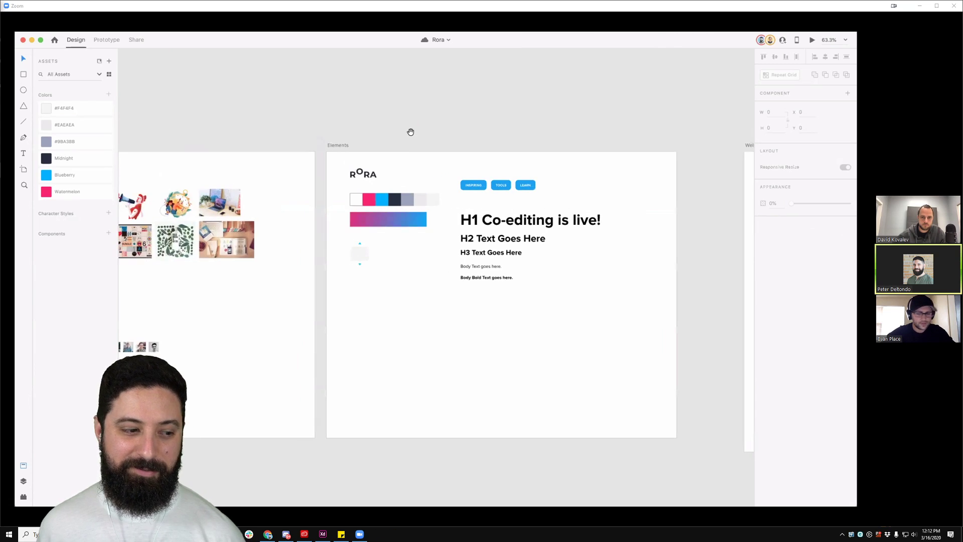
pyautogui.hscroll(3, 396, 134)
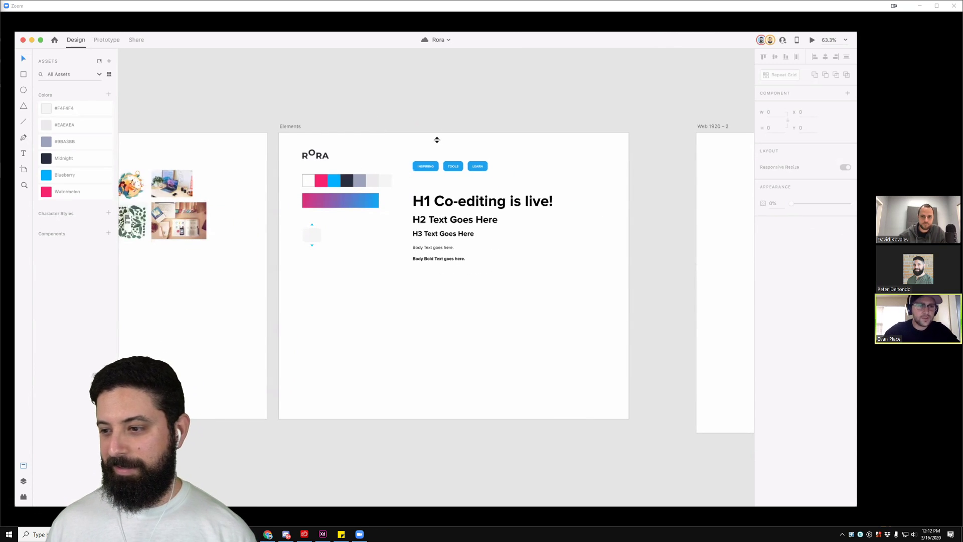
pyautogui.scroll(-1, 442, 208)
pyautogui.scroll(1, 441, 207)
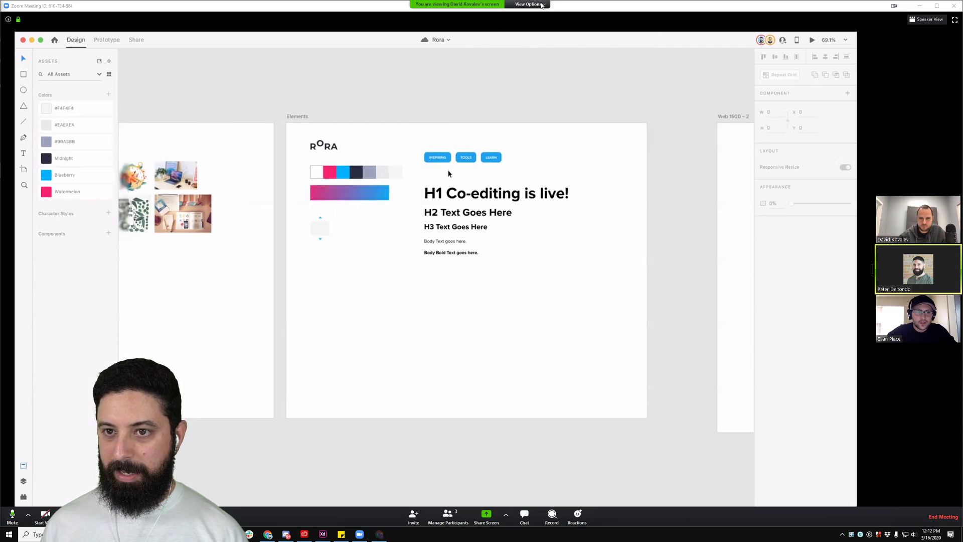
pyautogui.click(530, 4)
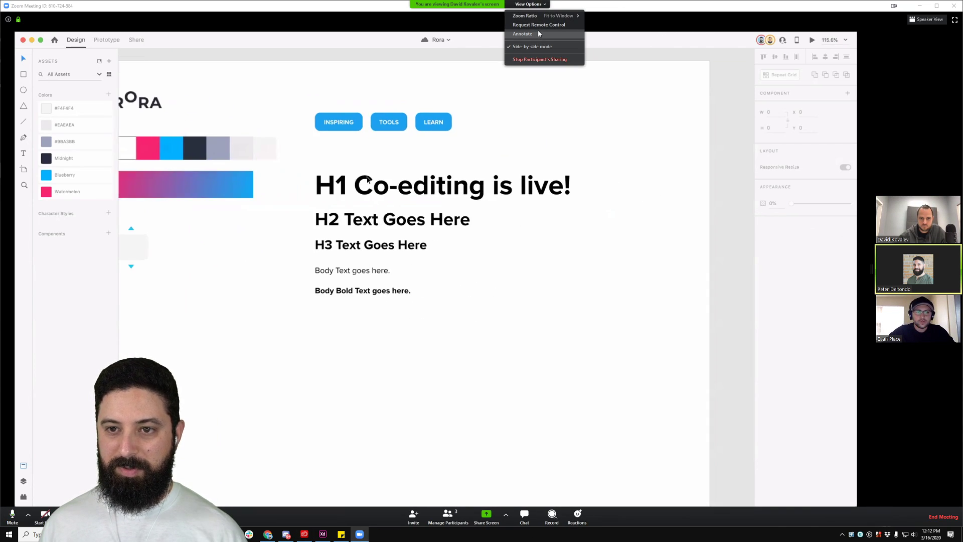
pyautogui.click(545, 61)
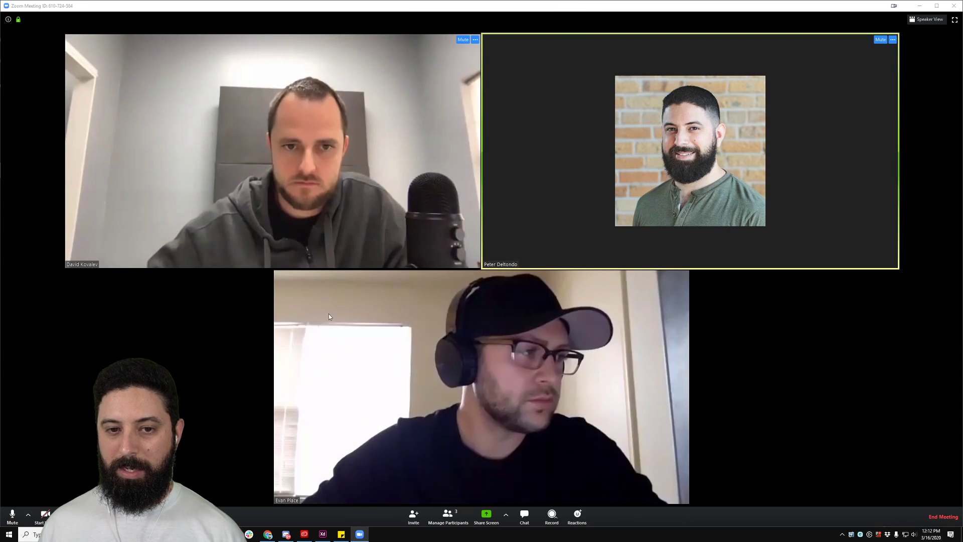
# Step: Remove the white square's border and save its colour as an asset named White
pyautogui.click(322, 534)
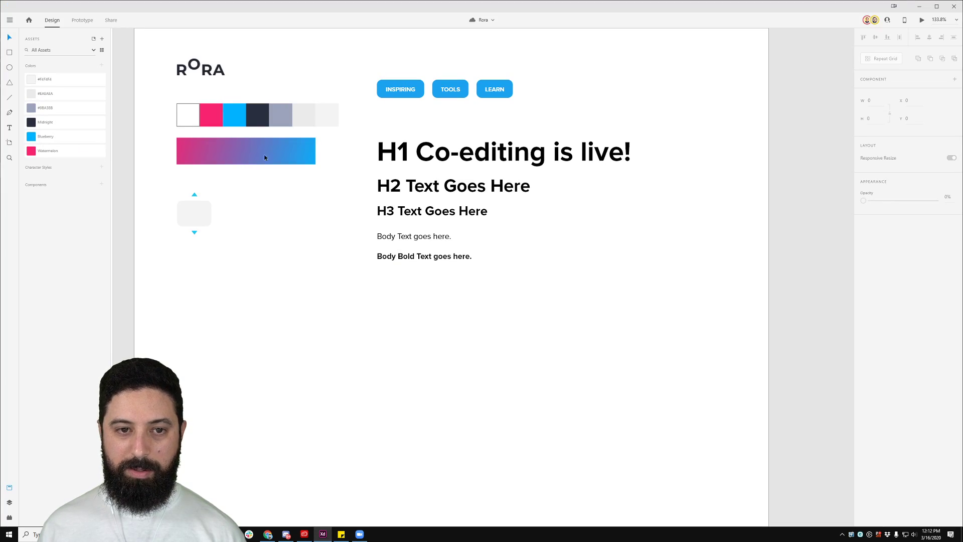
pyautogui.click(188, 114)
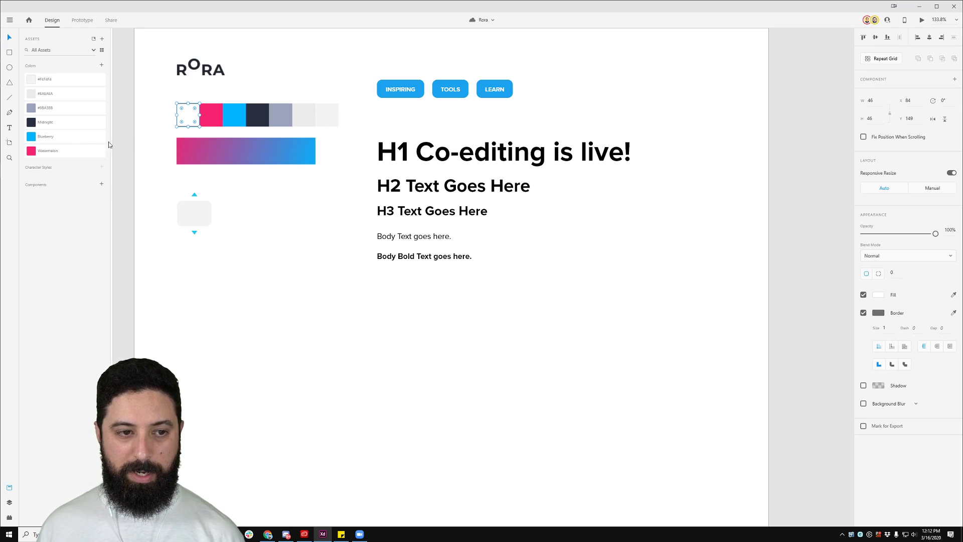
pyautogui.click(863, 312)
pyautogui.click(102, 66)
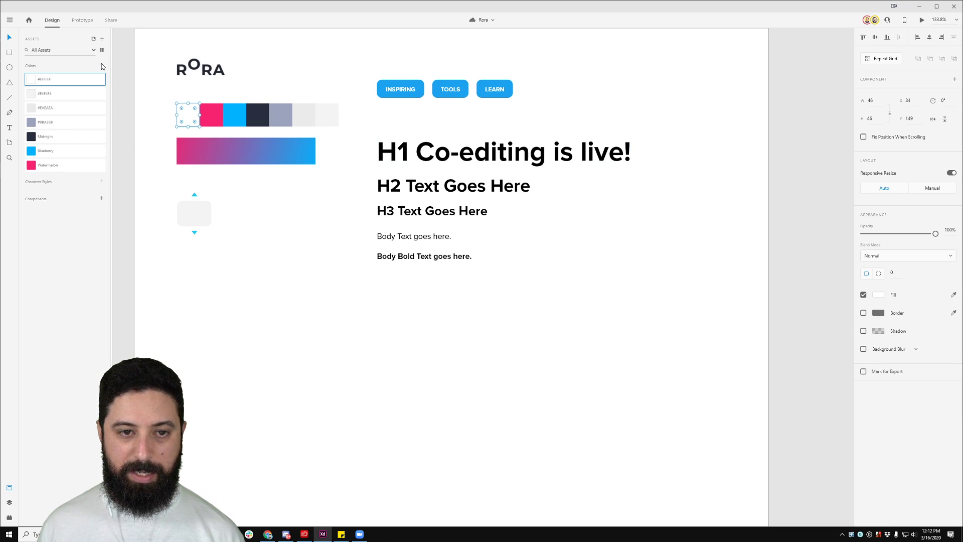
pyautogui.doubleClick(45, 79)
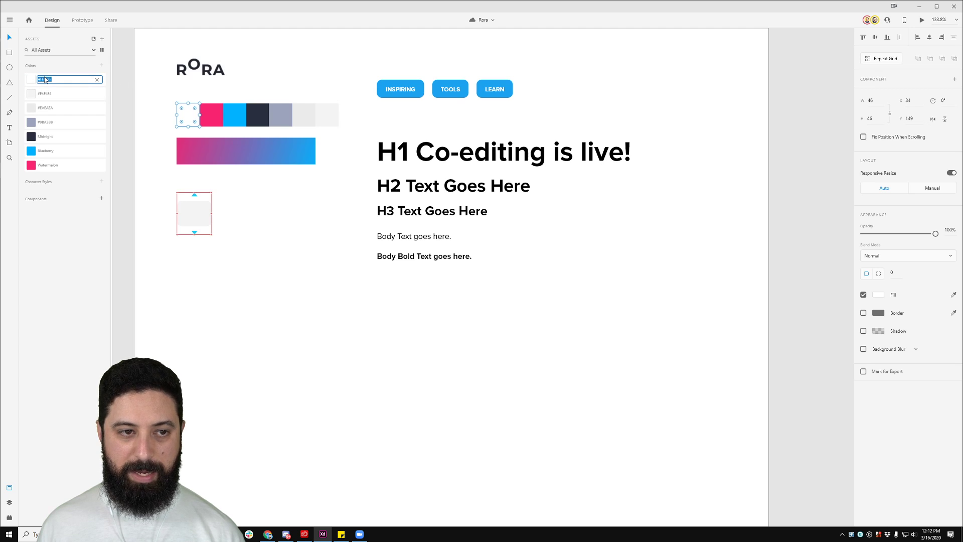
pyautogui.write('White')
pyautogui.press('Return')
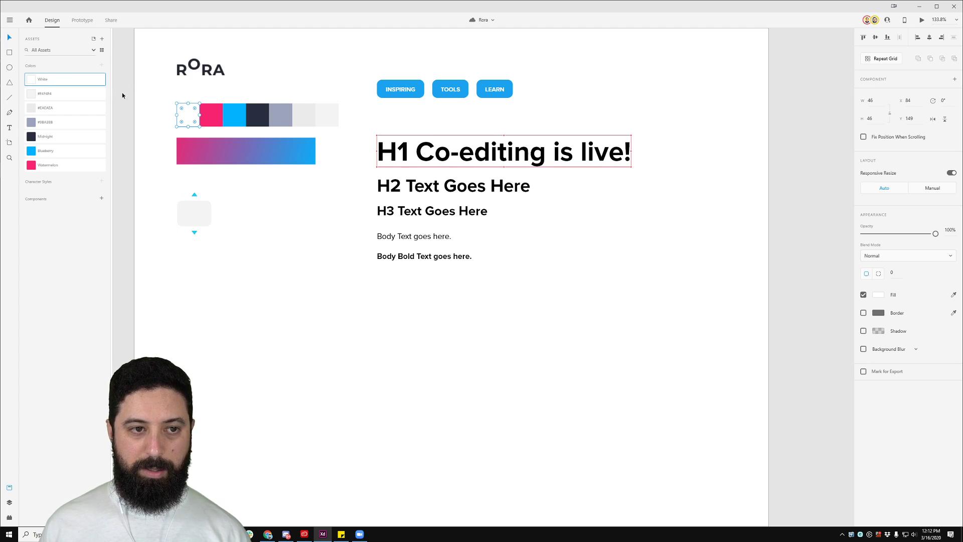
# Step: Save the pink-to-blue gradient bar as a colour asset named Gradient
pyautogui.scroll(3, 236, 108)
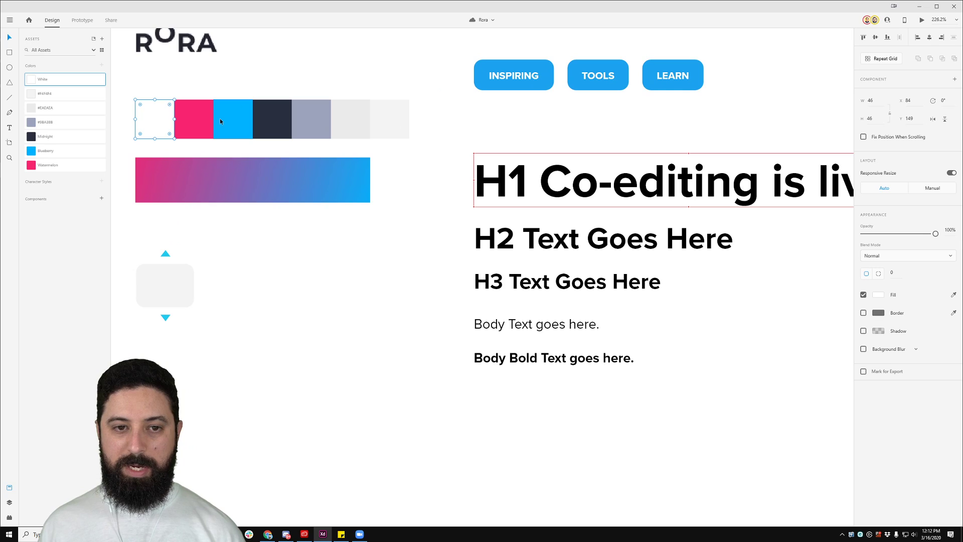
pyautogui.click(229, 185)
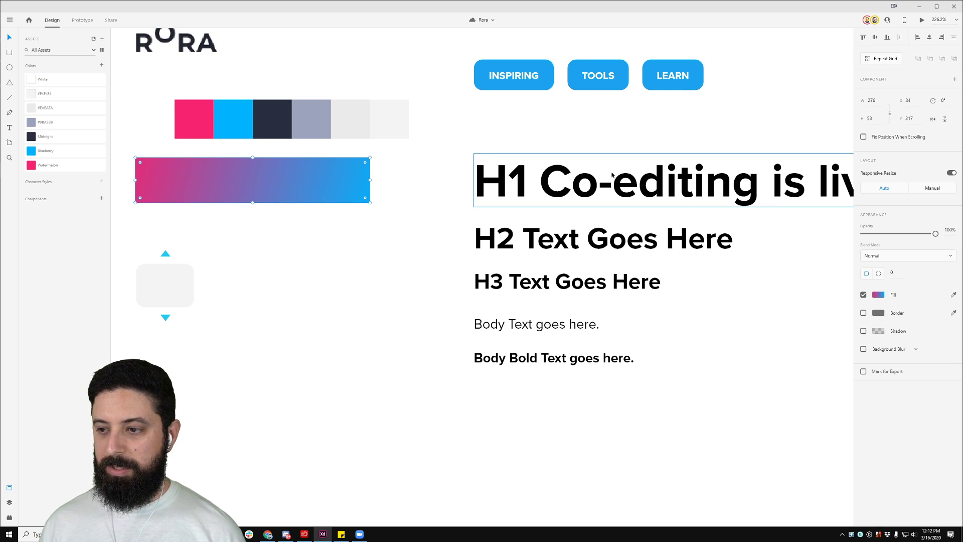
pyautogui.click(102, 65)
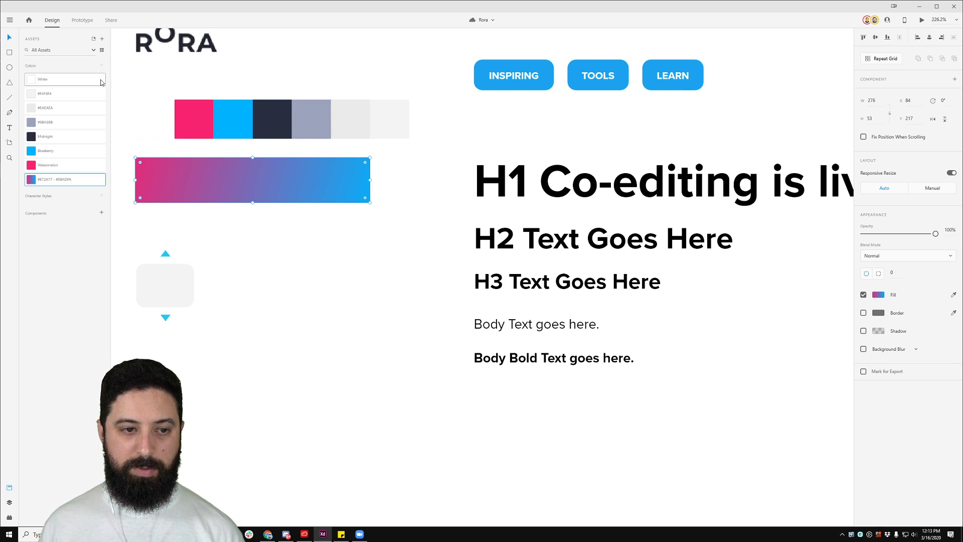
pyautogui.doubleClick(52, 185)
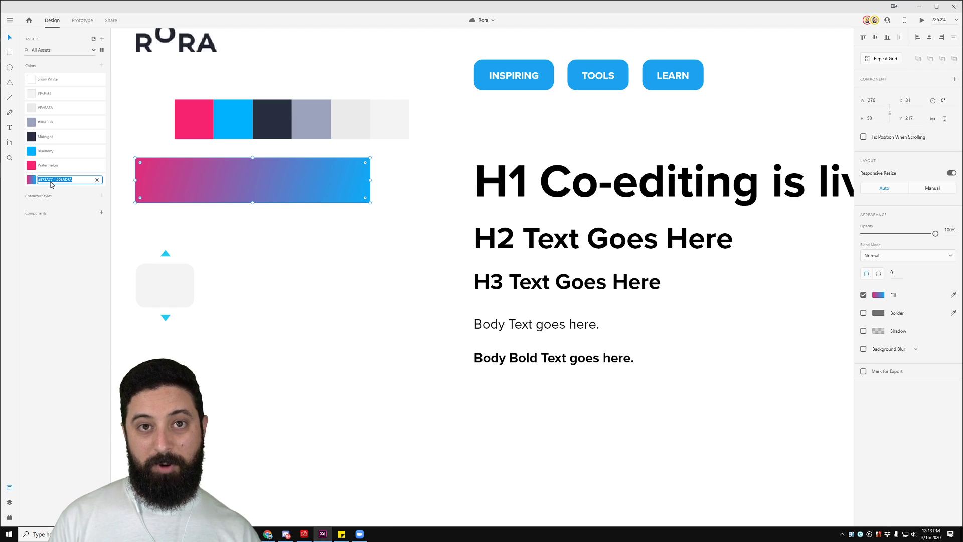
pyautogui.write('Gradien')
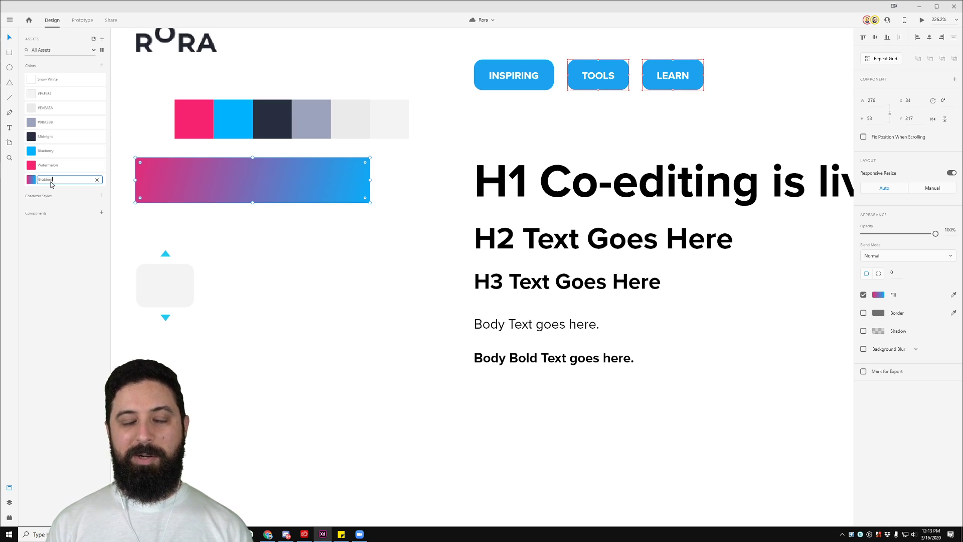
pyautogui.press('Return')
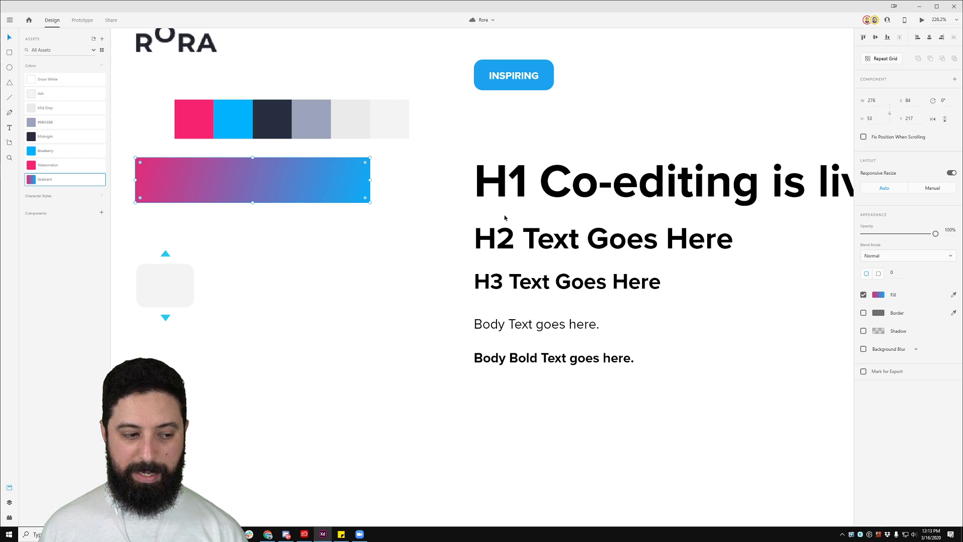
# Step: Apply the Midnight swatch to the H1, H2, H3 and both body text lines
pyautogui.click(723, 184)
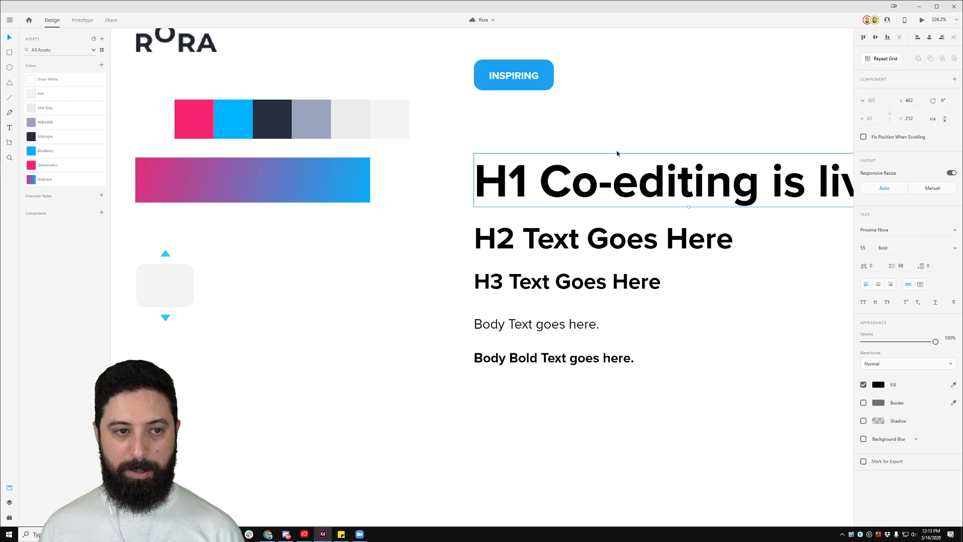
pyautogui.click(63, 139)
pyautogui.click(436, 231)
pyautogui.moveTo(436, 232); pyautogui.dragTo(510, 355)
pyautogui.click(55, 136)
pyautogui.click(600, 398)
pyautogui.hotkey('ctrl', '0')
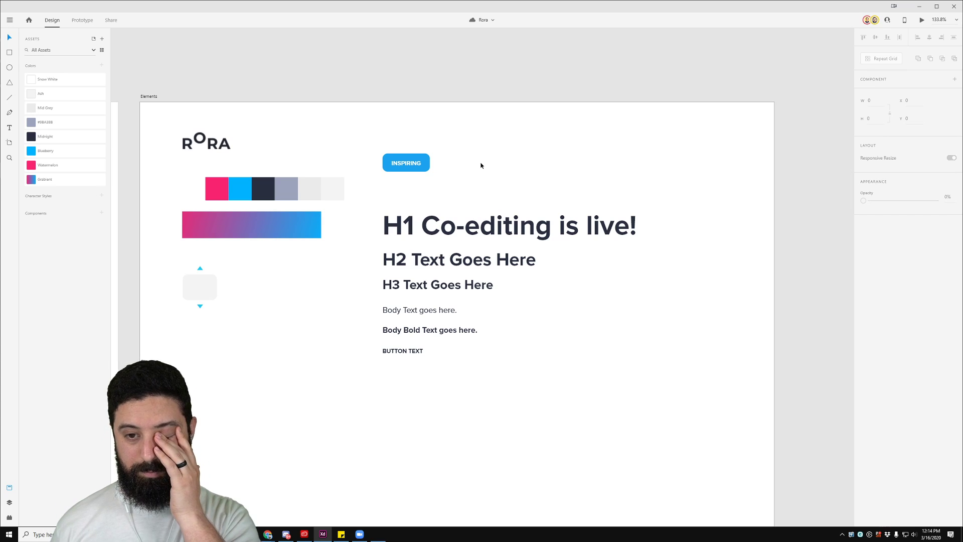
# Step: Turn the RORA logo into a component and name it Logo
pyautogui.click(360, 534)
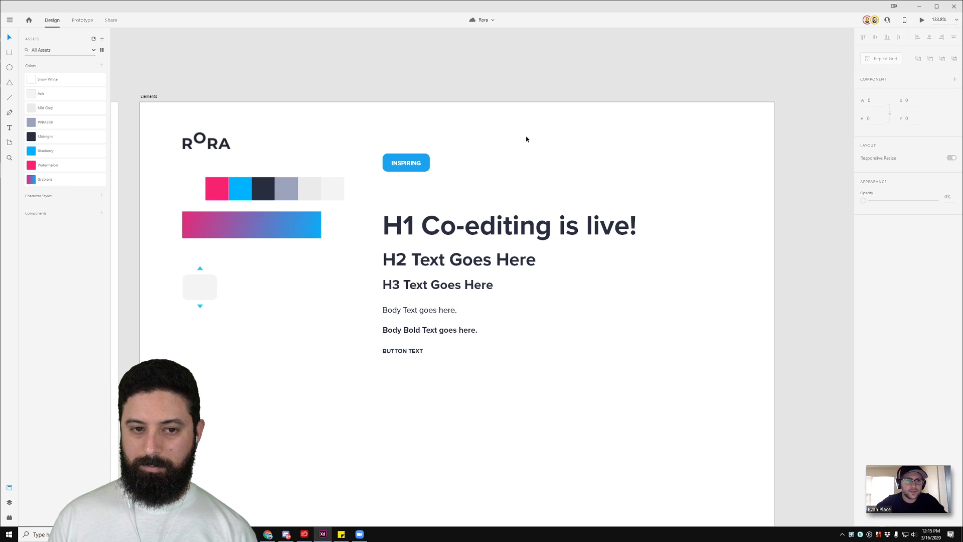
pyautogui.click(208, 141)
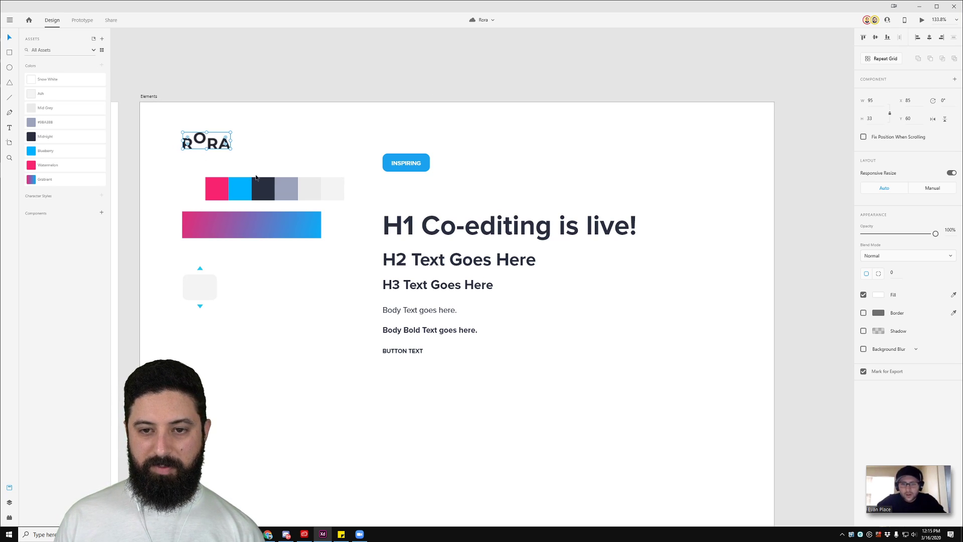
pyautogui.click(102, 214)
pyautogui.doubleClick(47, 229)
pyautogui.press('BackSpace')
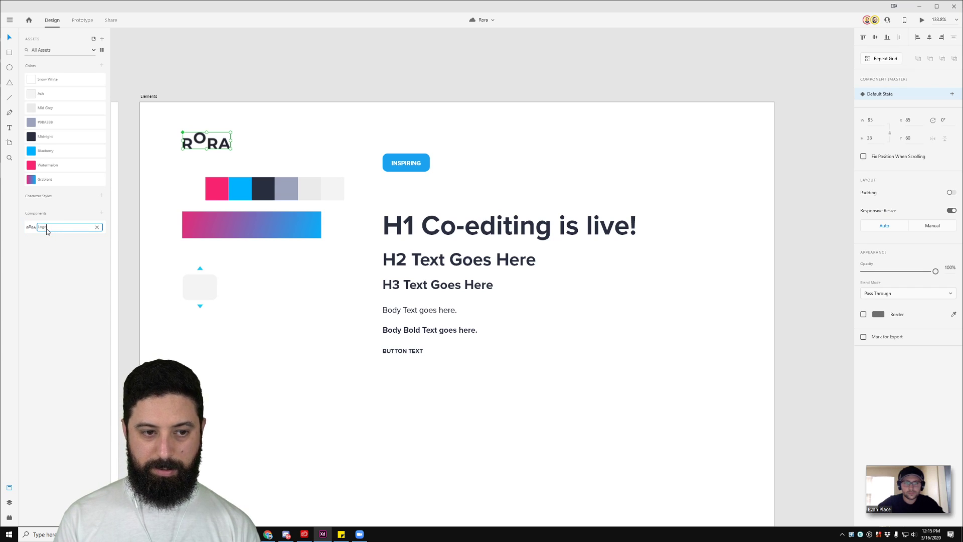
pyautogui.press('Return')
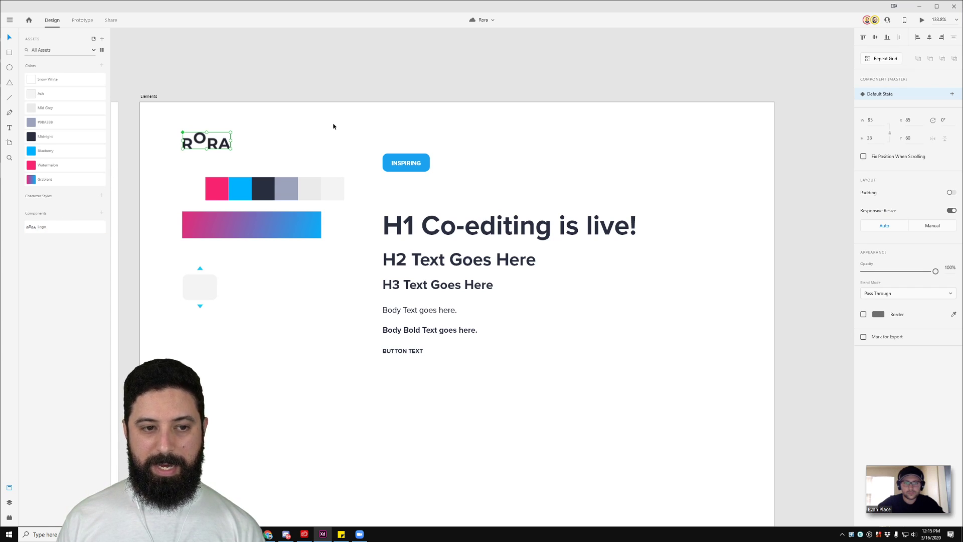
pyautogui.click(333, 125)
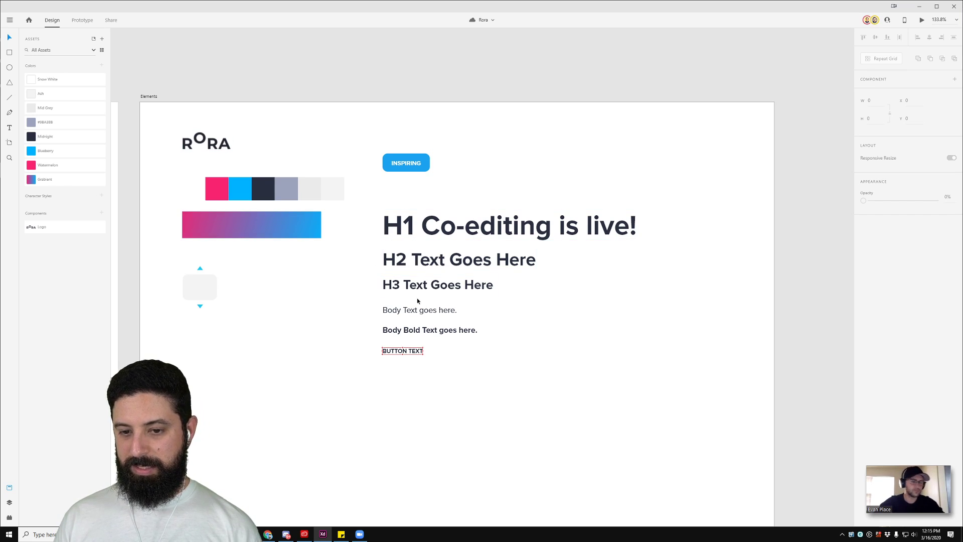
# Step: Save the body text's Proxima Nova 16pt font as a new character style
pyautogui.click(425, 311)
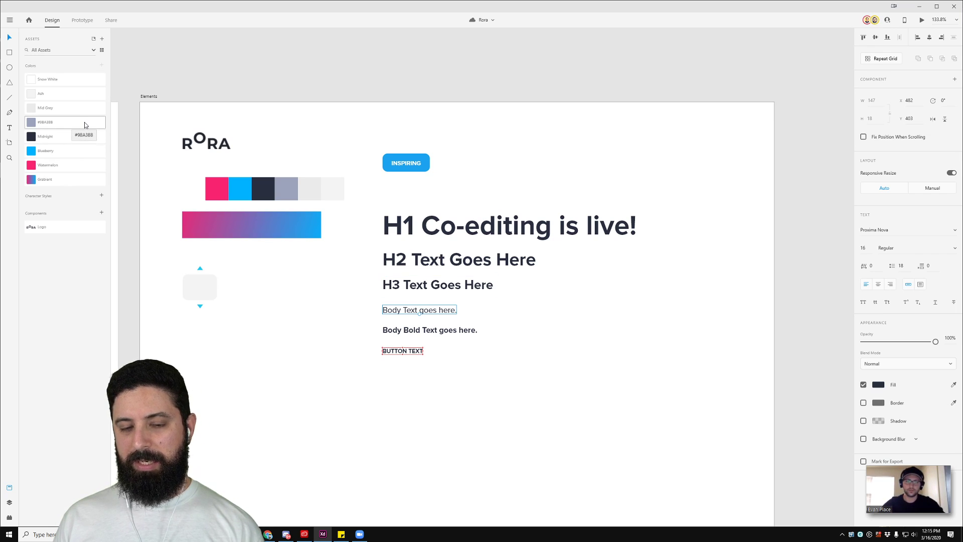
pyautogui.press('alt')
pyautogui.moveTo(436, 311); pyautogui.dragTo(441, 387)
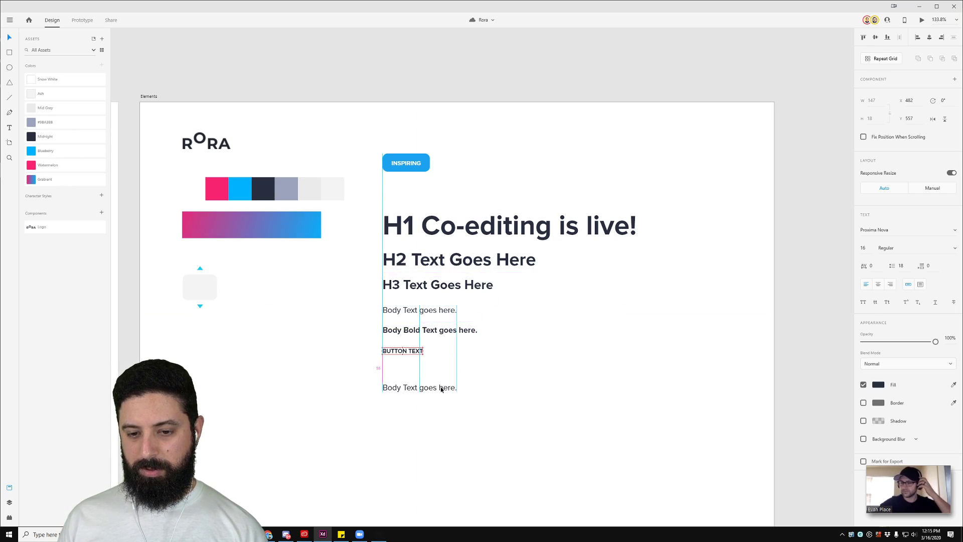
pyautogui.hotkey('ctrl', 'z')
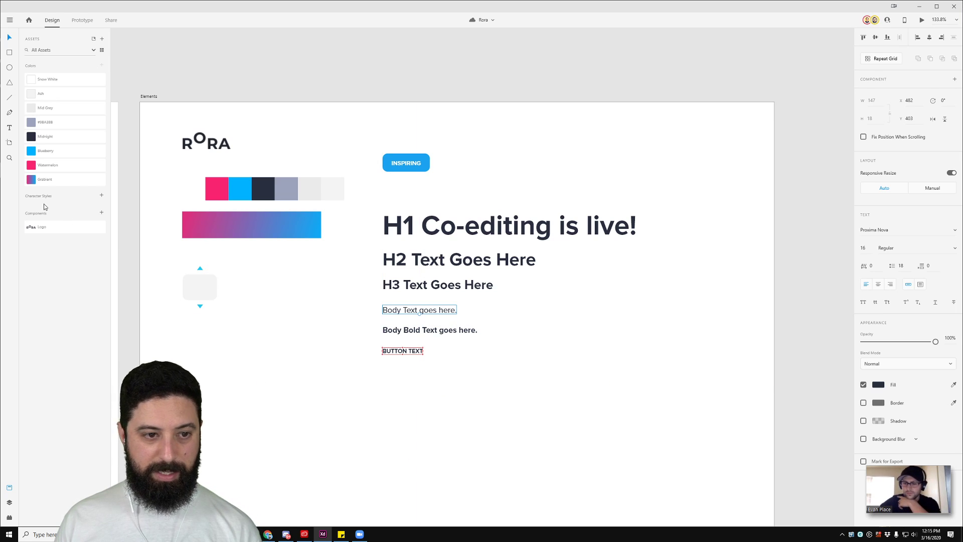
pyautogui.click(102, 196)
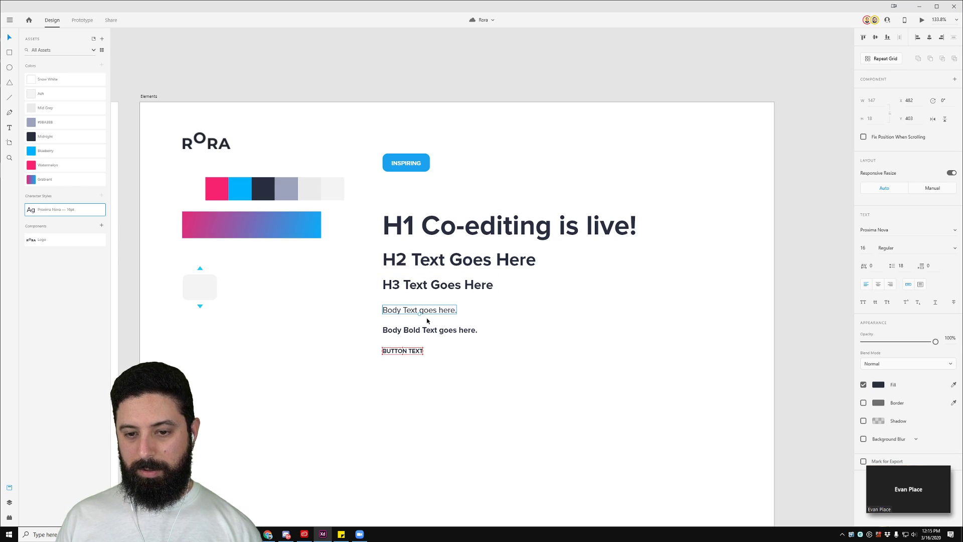
# Step: Alt-drag a copy of the body text line upward above the original
pyautogui.scroll(3, 427, 323)
pyautogui.scroll(2, 408, 315)
pyautogui.keyDown('alt'); pyautogui.moveTo(339, 270); pyautogui.dragTo(339, 196); pyautogui.keyUp('alt')
# Step: Change the copied line's text to 'I feel the sun on my face - Paddington.'
pyautogui.click(281, 264)
pyautogui.click(306, 199)
pyautogui.doubleClick(306, 200)
pyautogui.write('C')
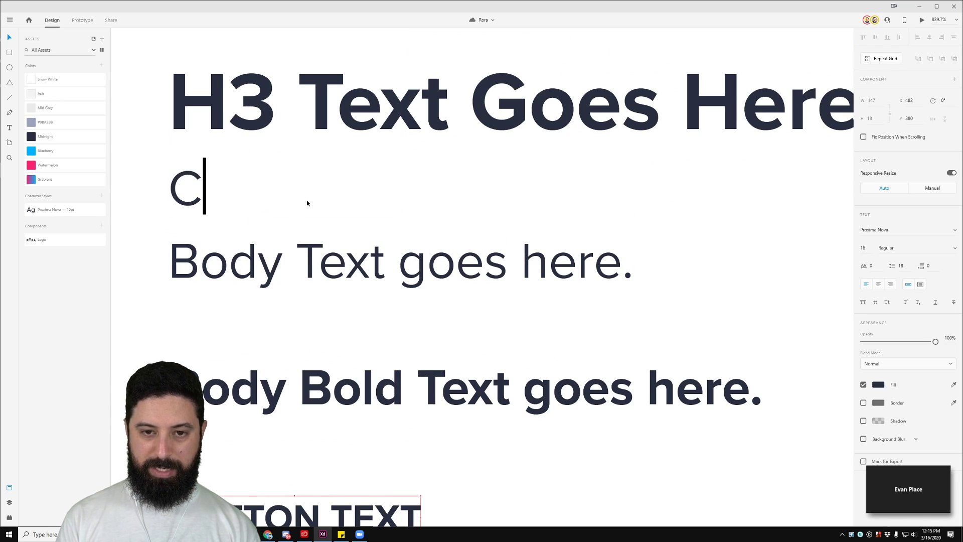
pyautogui.press('BackSpace')
pyautogui.write('Hello')
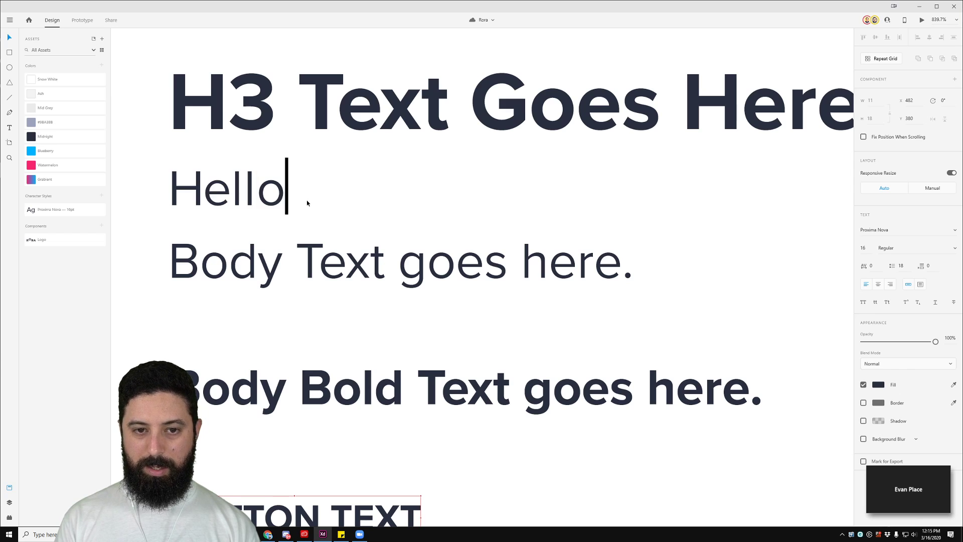
pyautogui.write(' everyone.')
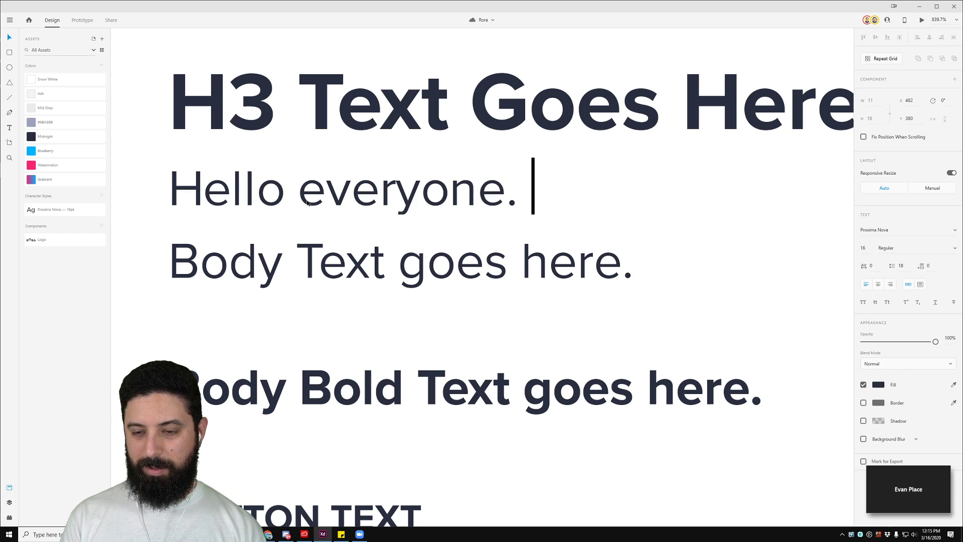
pyautogui.hotkey('ctrl', 'a')
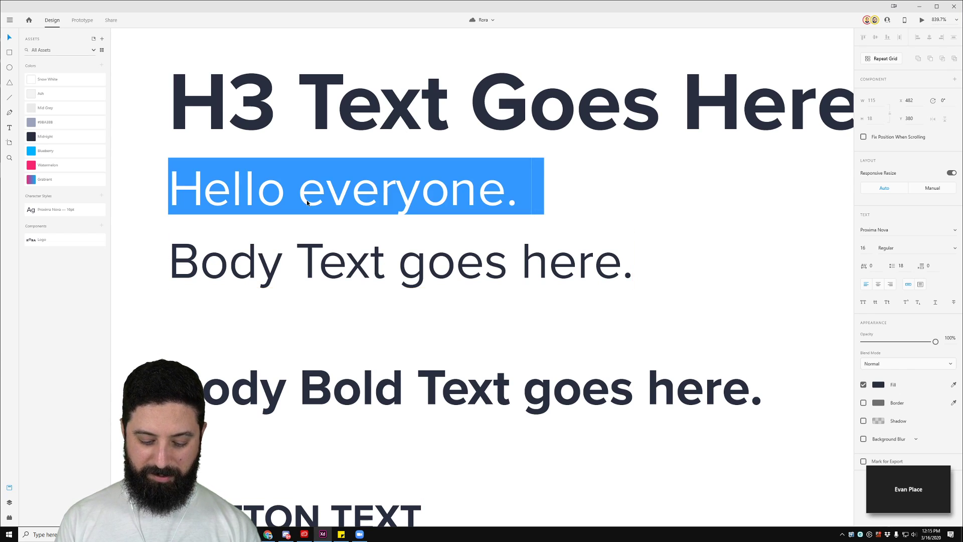
pyautogui.write('I f')
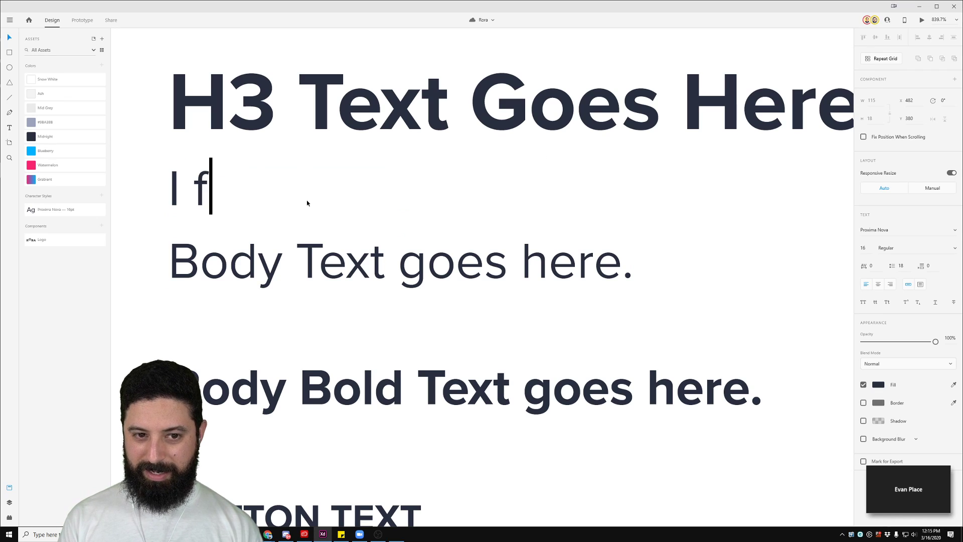
pyautogui.write('eel the sun on my f')
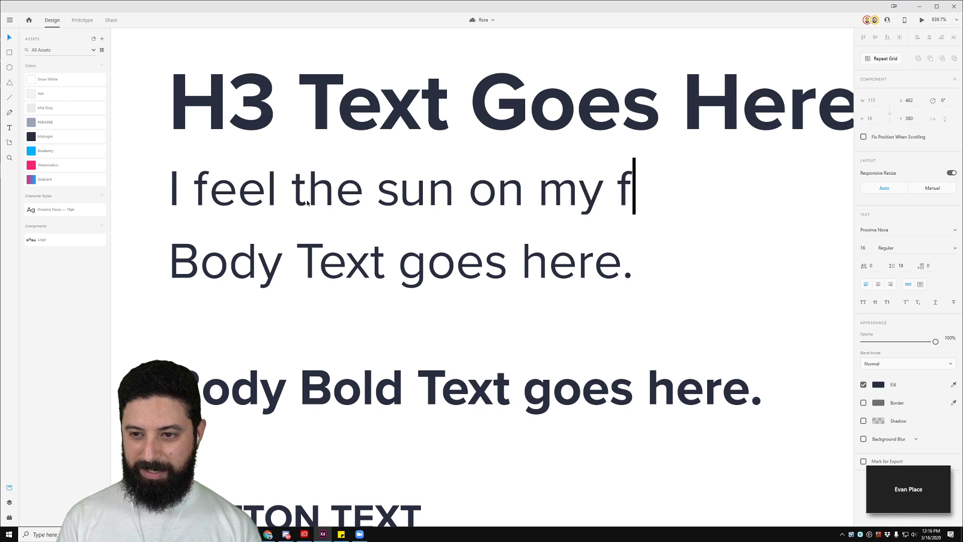
pyautogui.write('ace - Padd')
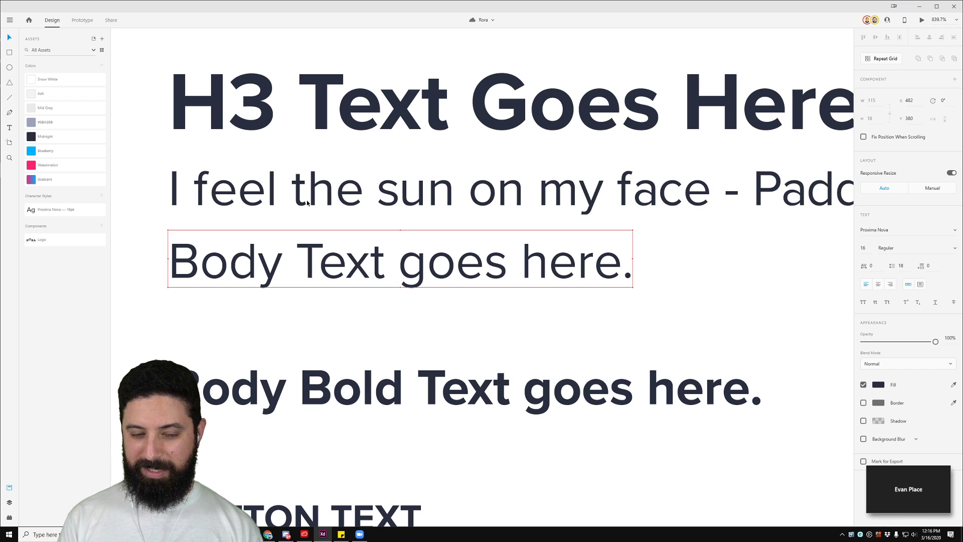
pyautogui.write('ington.')
pyautogui.scroll(-3, 362, 135)
pyautogui.click(696, 221)
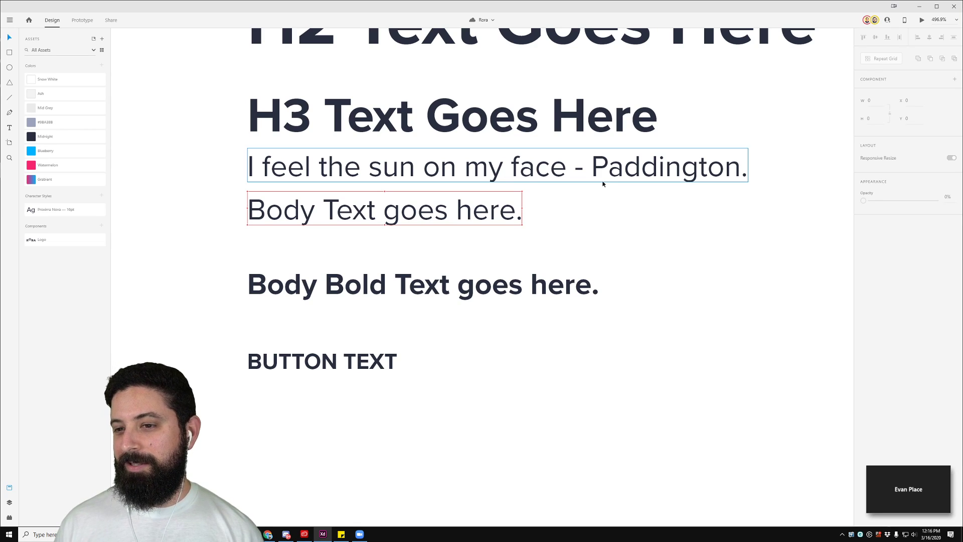
# Step: Try the Blueberry colour on the Body Text line, then undo it
pyautogui.click(598, 161)
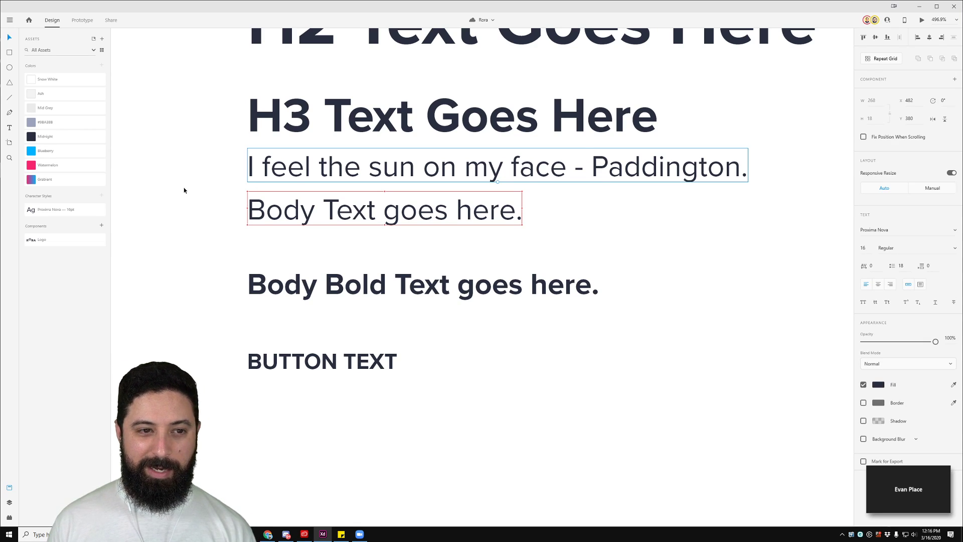
pyautogui.click(293, 197)
pyautogui.click(72, 151)
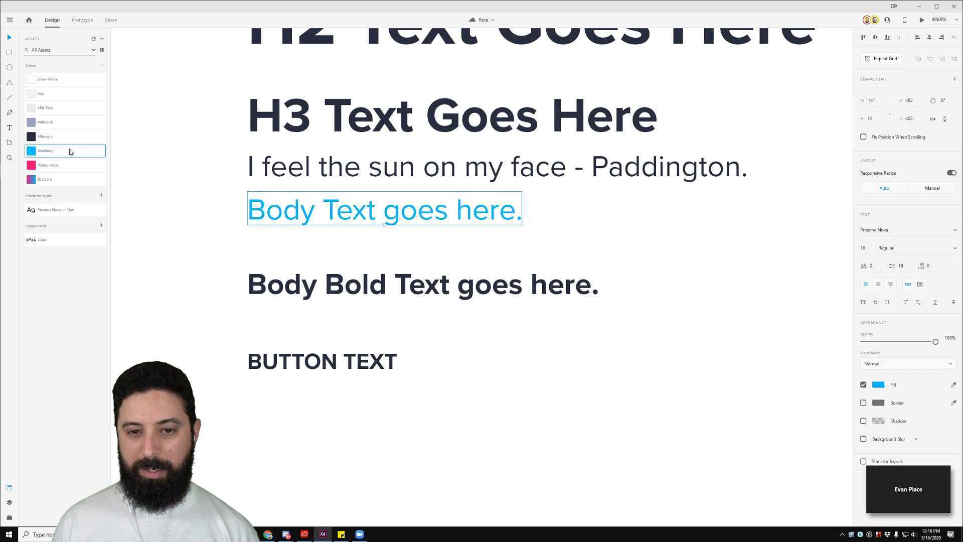
pyautogui.hotkey('ctrl', 'z')
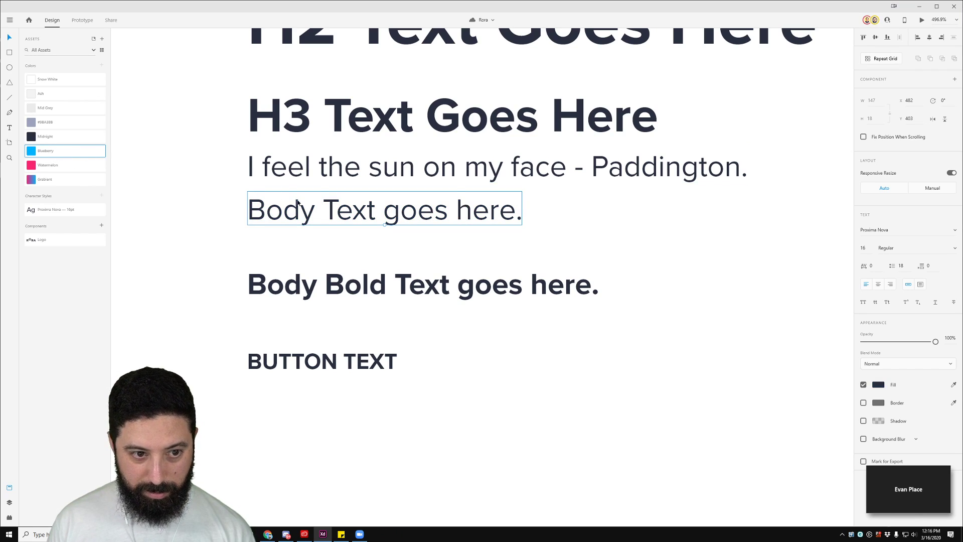
# Step: Trial-recolour the 16pt character style to red, then undo the change
pyautogui.rightClick(52, 213)
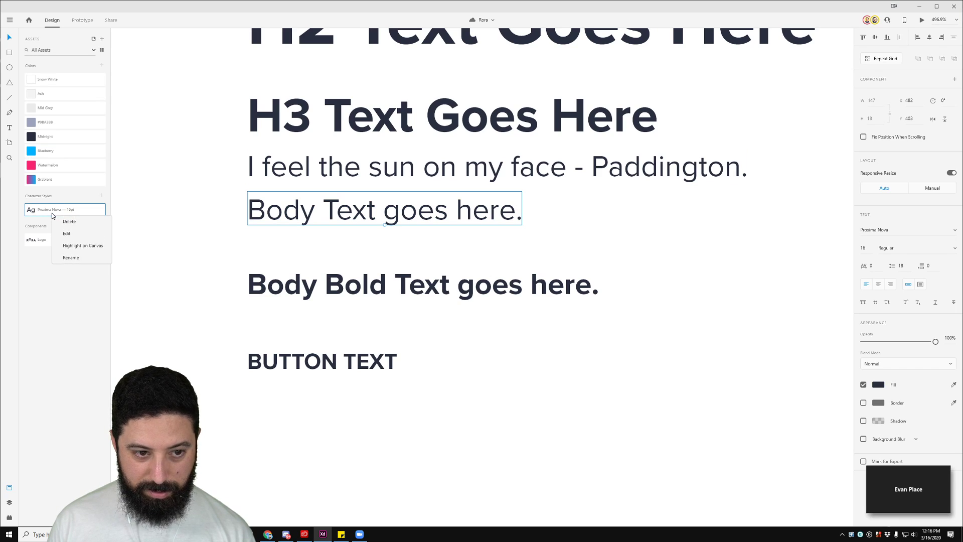
pyautogui.click(81, 233)
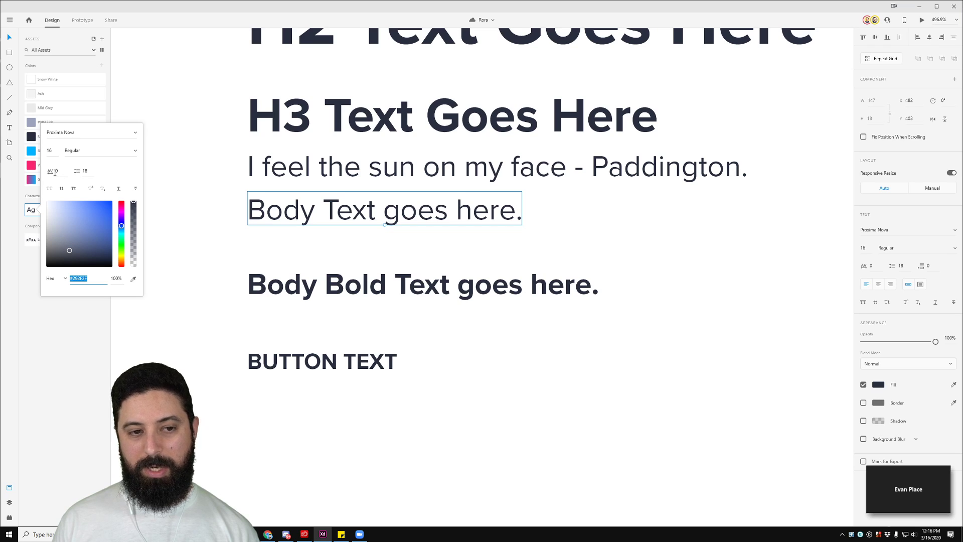
pyautogui.moveTo(93, 227); pyautogui.dragTo(106, 212)
pyautogui.click(121, 205)
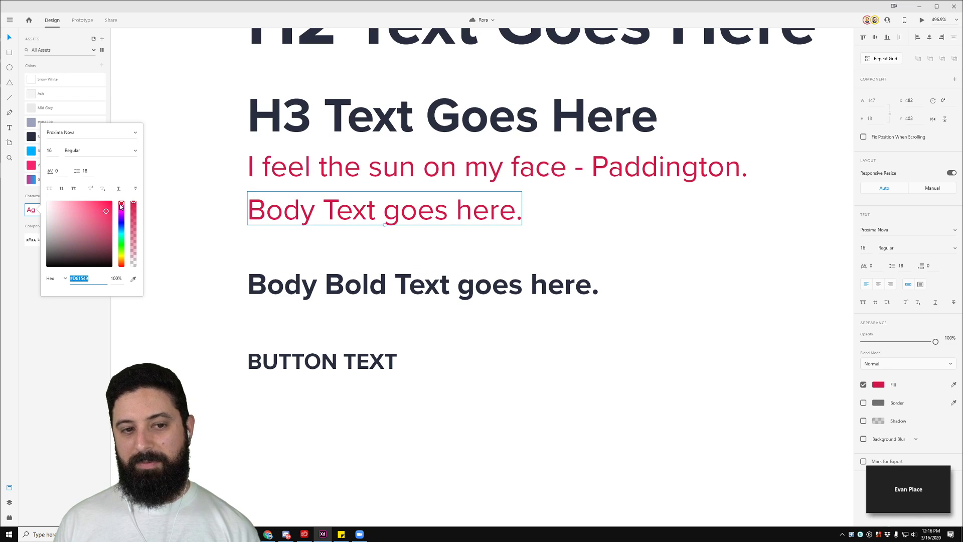
pyautogui.click(191, 184)
pyautogui.hotkey('ctrl', 'z')
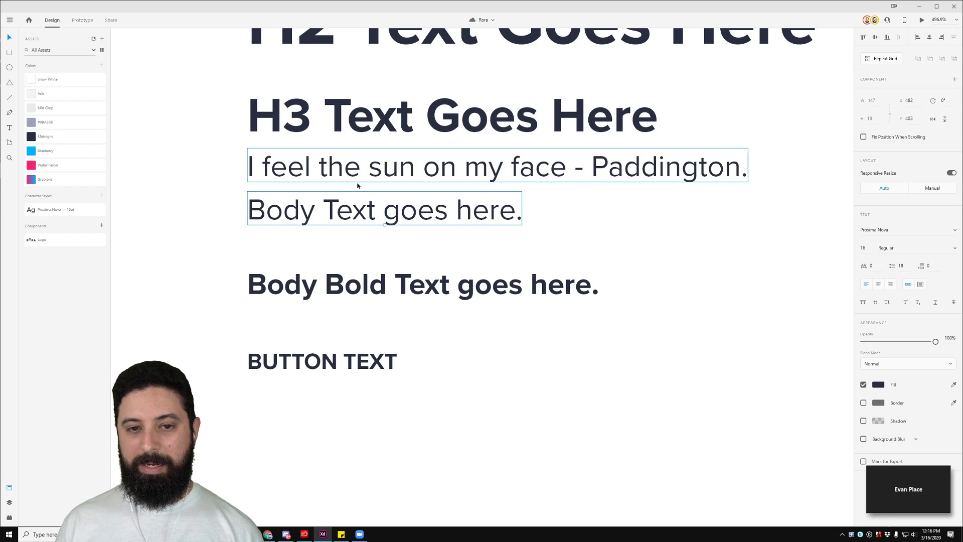
# Step: Trial-edit the Midnight swatch to muted pink, undo, and delete the Paddington quote line
pyautogui.rightClick(31, 141)
pyautogui.click(53, 167)
pyautogui.moveTo(123, 114); pyautogui.dragTo(122, 103)
pyautogui.moveTo(69, 147); pyautogui.dragTo(98, 111)
pyautogui.click(203, 84)
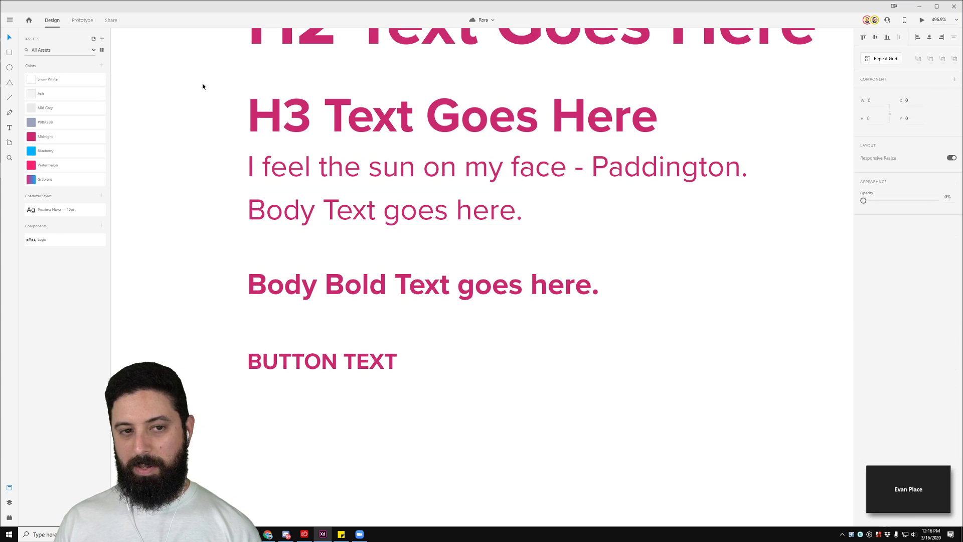
pyautogui.hotkey('ctrl', 'z')
pyautogui.hotkey('ctrl', 'z')
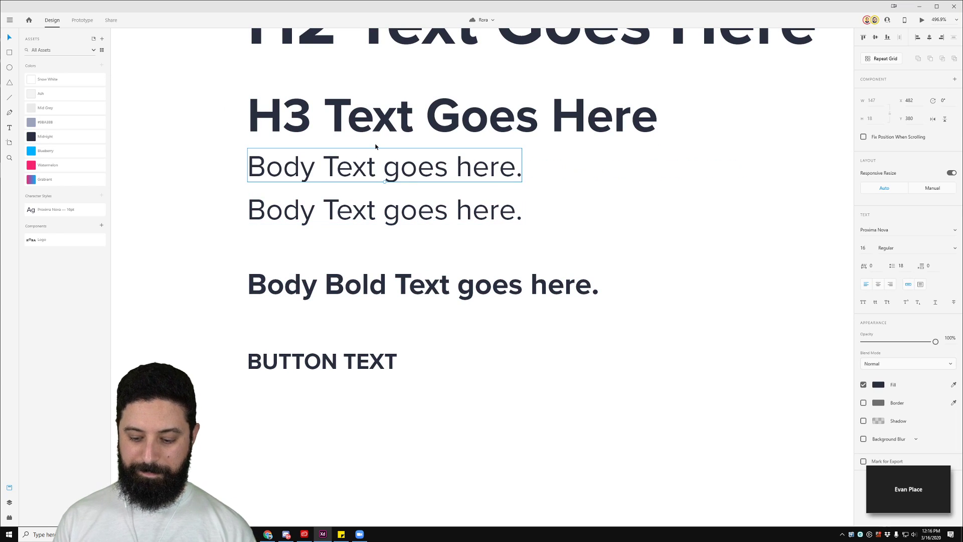
pyautogui.press('Delete')
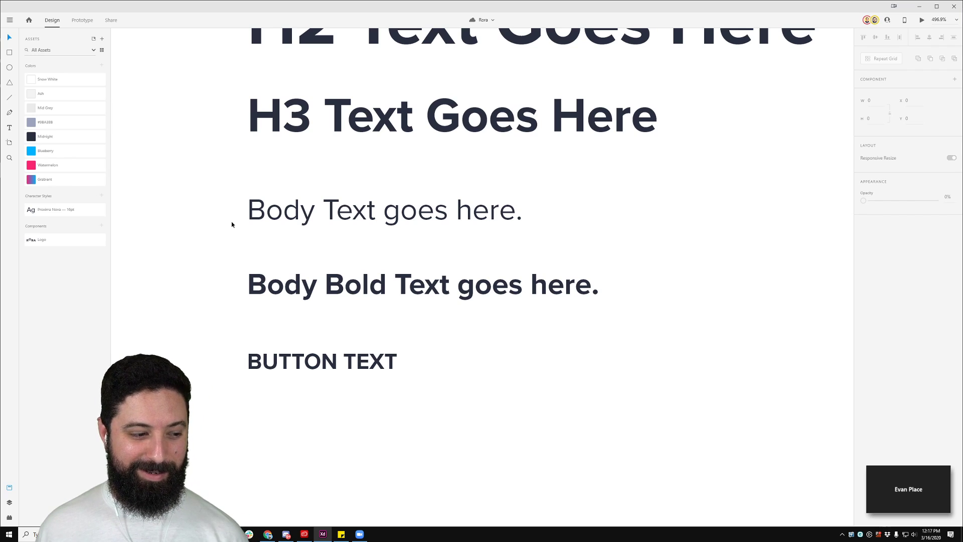
pyautogui.scroll(-5, 246, 251)
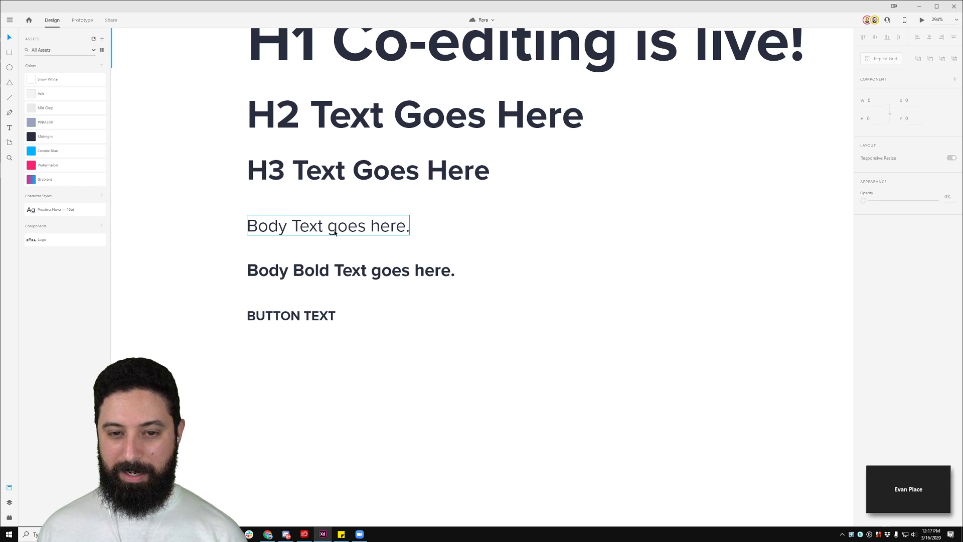
# Step: Delete the existing 16pt character style
pyautogui.scroll(-3, 334, 232)
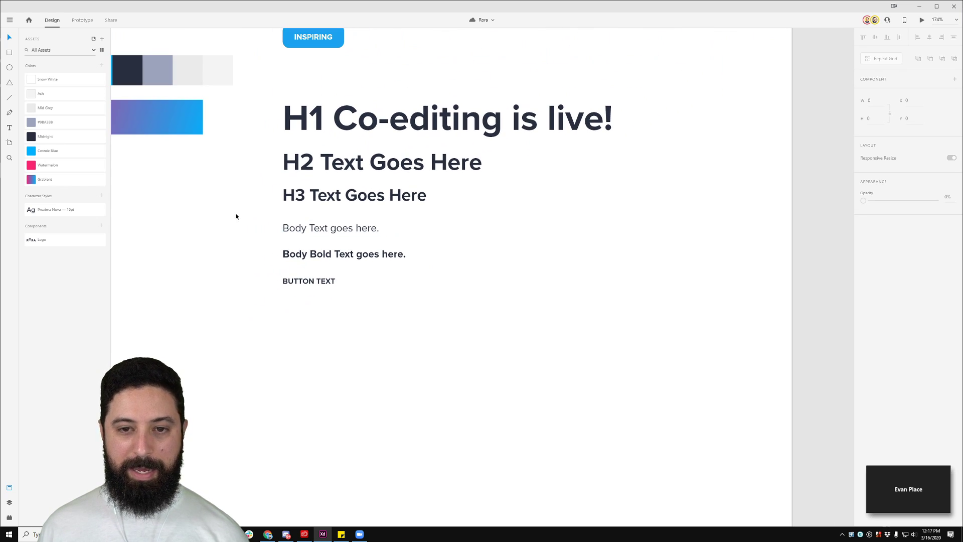
pyautogui.rightClick(50, 209)
pyautogui.click(71, 243)
# Step: Save character styles from the H1, H2, H3, BUTTON TEXT and Body Bold samples
pyautogui.click(301, 120)
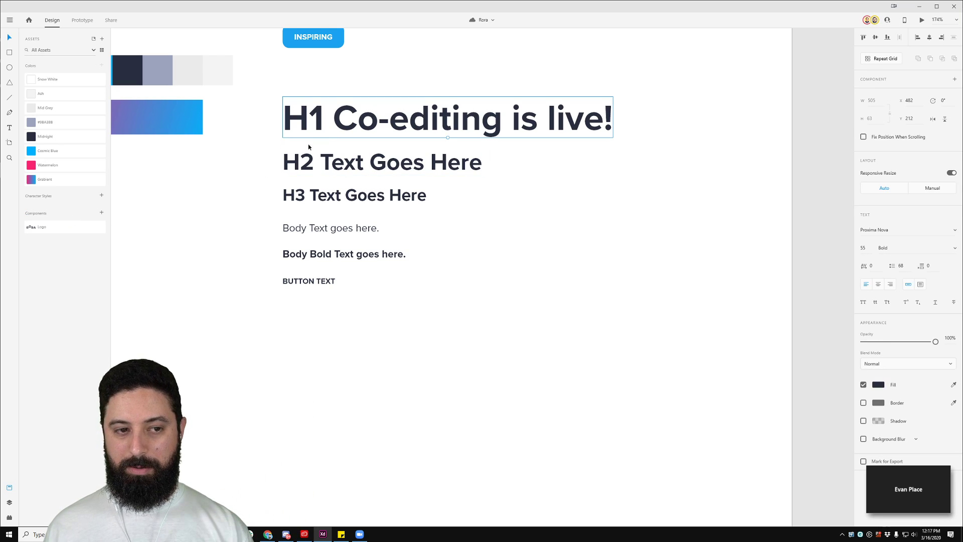
pyautogui.click(102, 196)
pyautogui.click(355, 160)
pyautogui.click(102, 195)
pyautogui.click(314, 191)
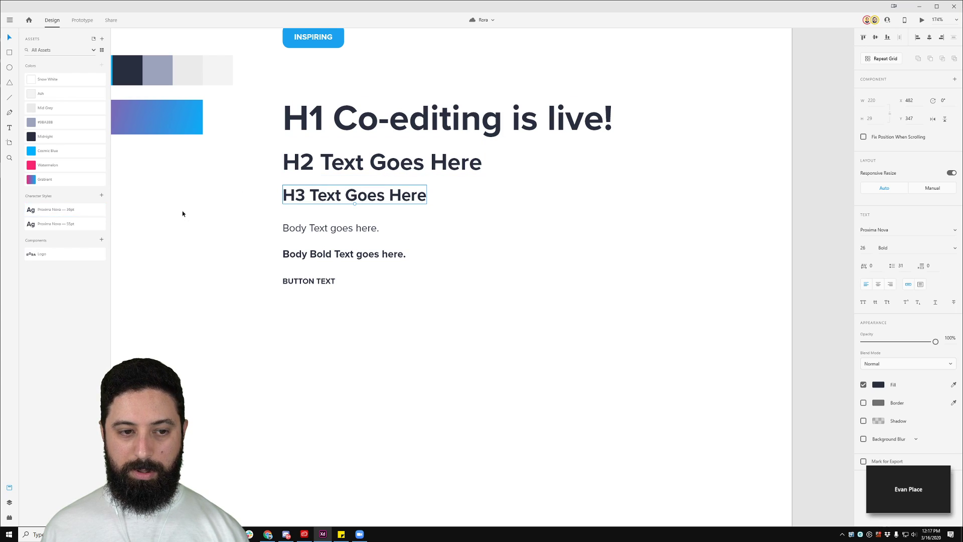
pyautogui.click(102, 195)
pyautogui.click(324, 282)
pyautogui.click(101, 196)
pyautogui.click(319, 254)
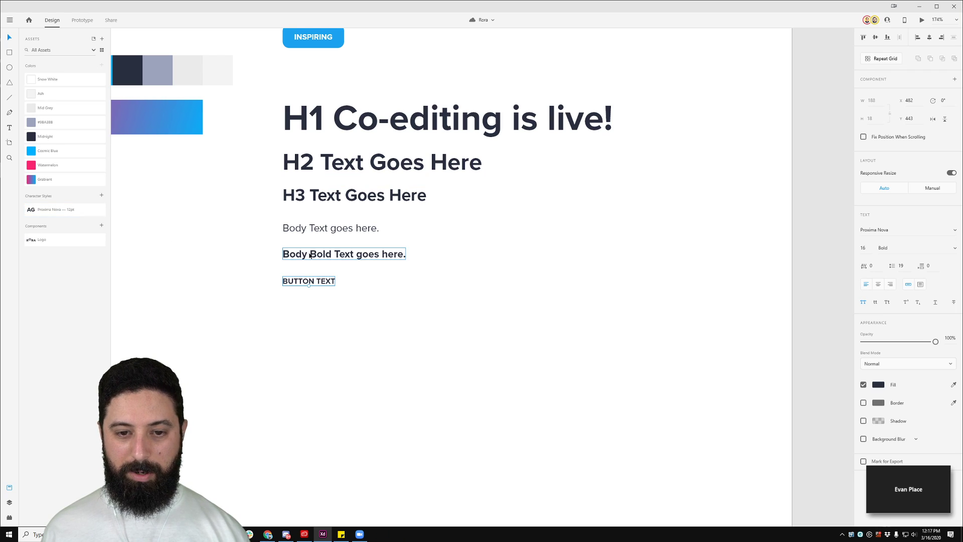
pyautogui.click(102, 195)
# Step: Save character styles for bold body text, H3 26pt, H2 36pt and H1 55pt
pyautogui.click(331, 228)
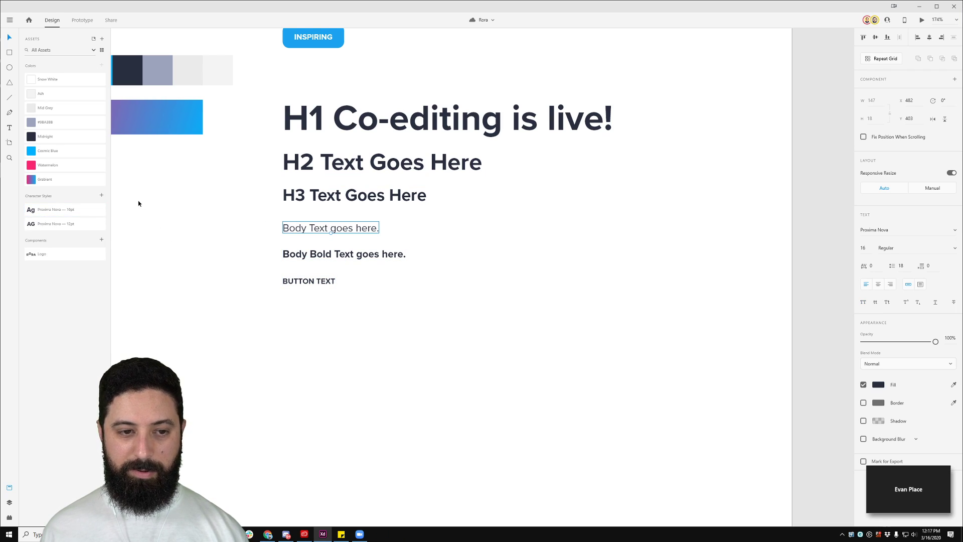
pyautogui.click(102, 195)
pyautogui.click(355, 195)
pyautogui.click(101, 196)
pyautogui.click(381, 162)
pyautogui.click(103, 195)
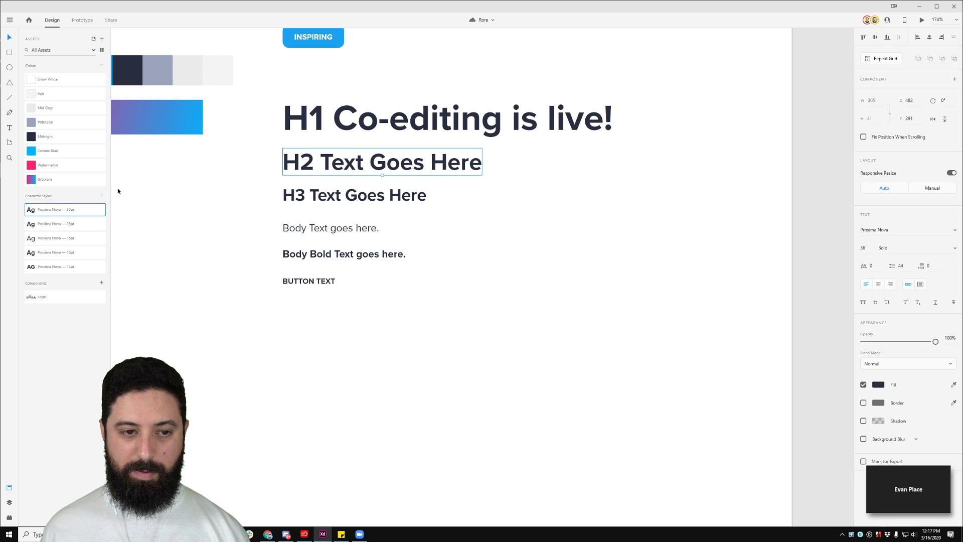
pyautogui.click(341, 125)
pyautogui.click(101, 195)
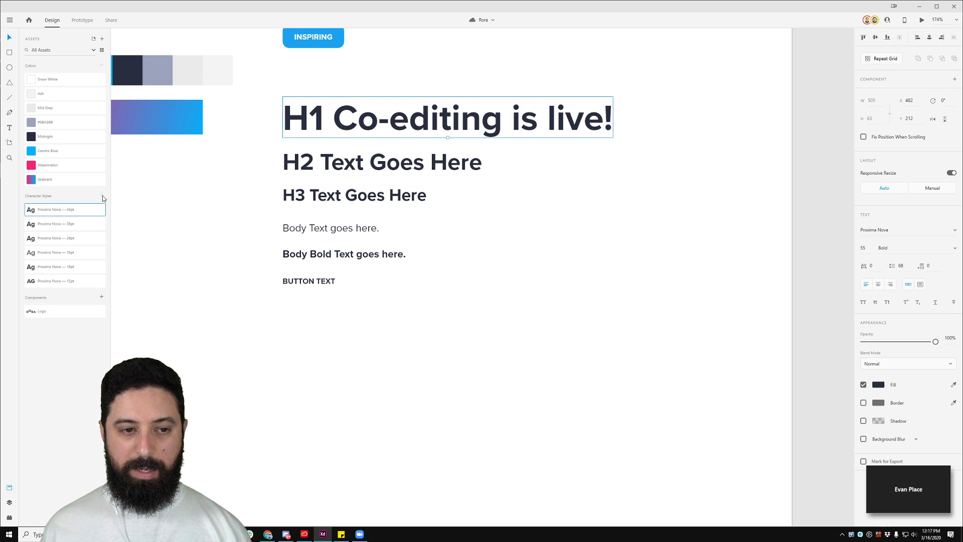
pyautogui.click(162, 198)
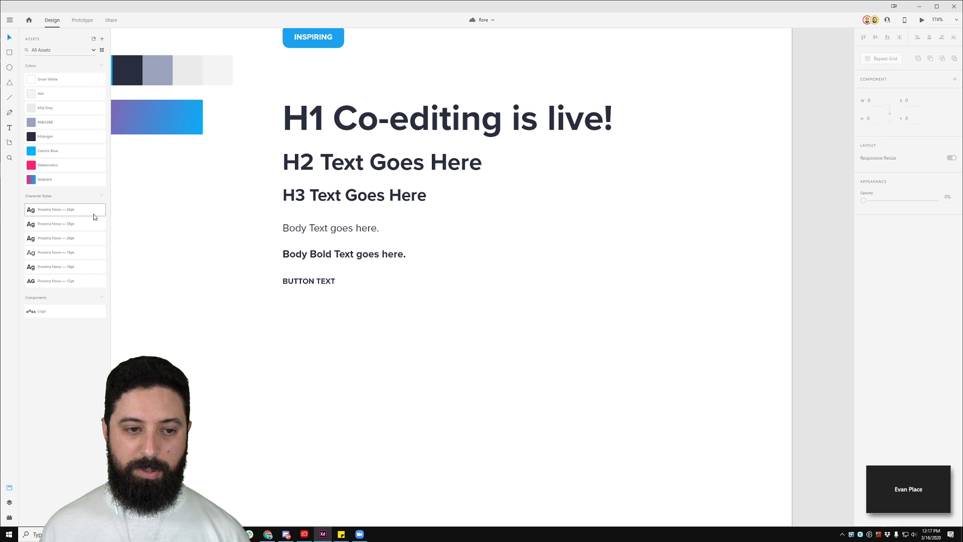
pyautogui.moveTo(68, 216)
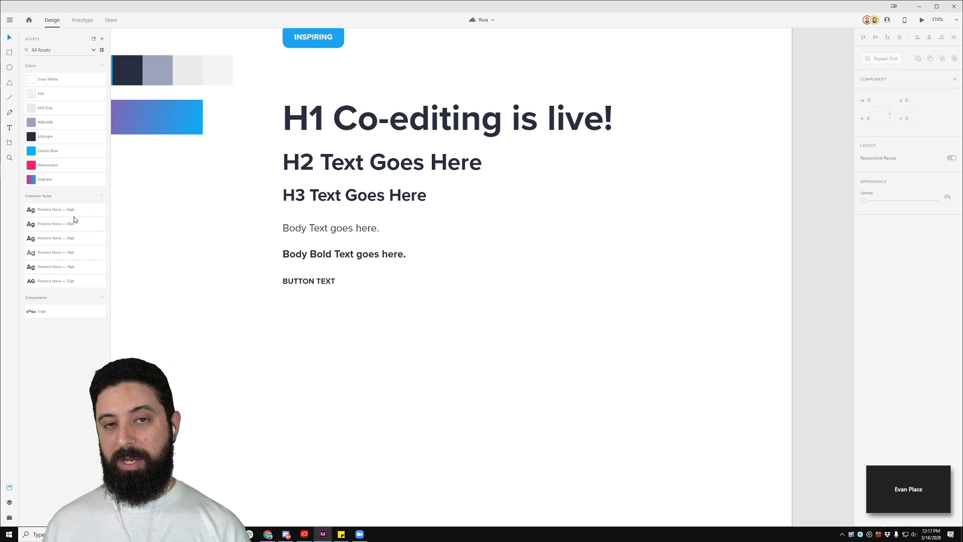
pyautogui.click(437, 119)
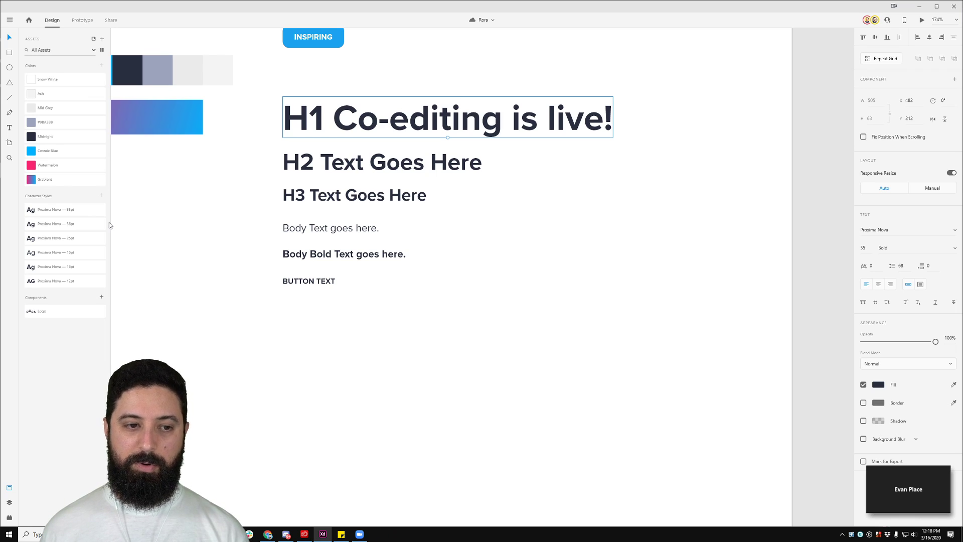
# Step: Rename the 55pt character style to begin with 'H1 55/68', removing the trailing size
pyautogui.rightClick(60, 213)
pyautogui.click(93, 255)
pyautogui.press('Home')
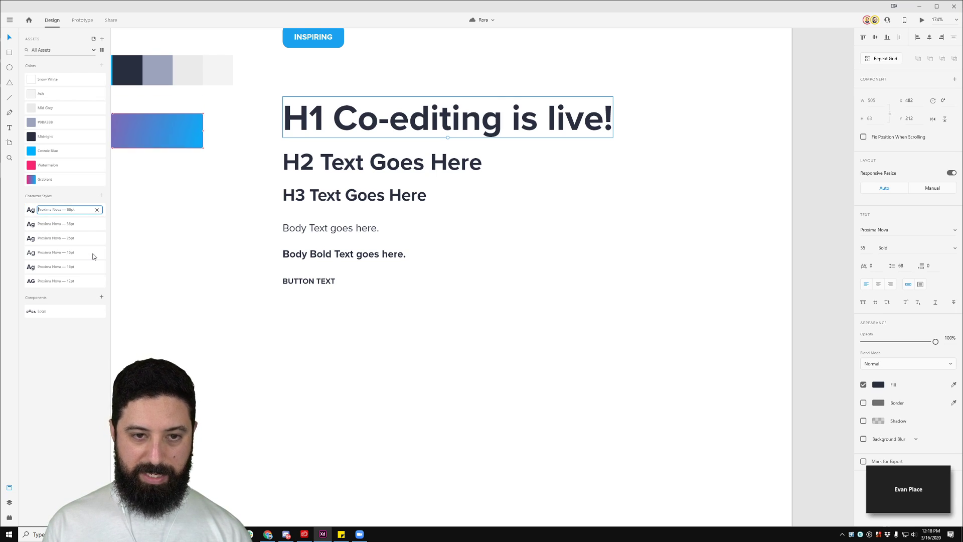
pyautogui.write('H1 55')
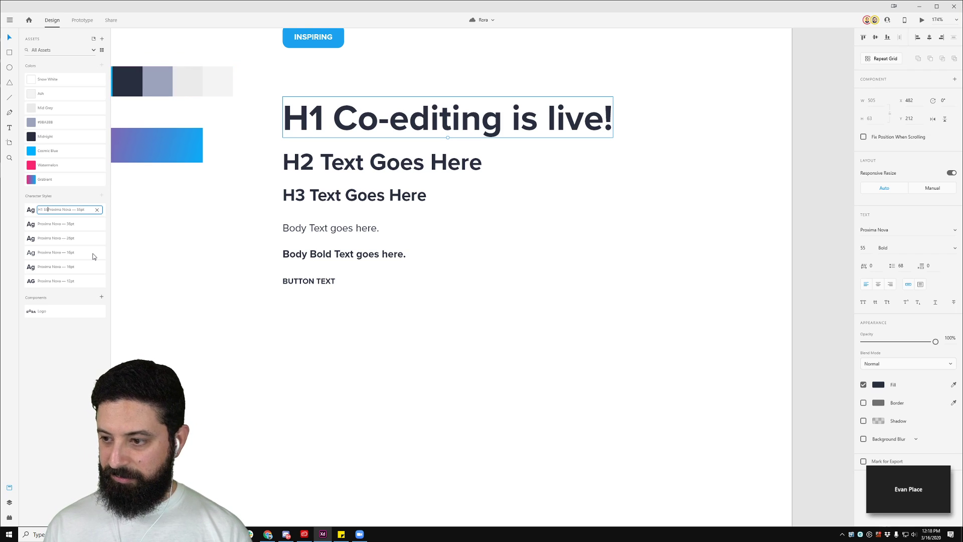
pyautogui.write('/68')
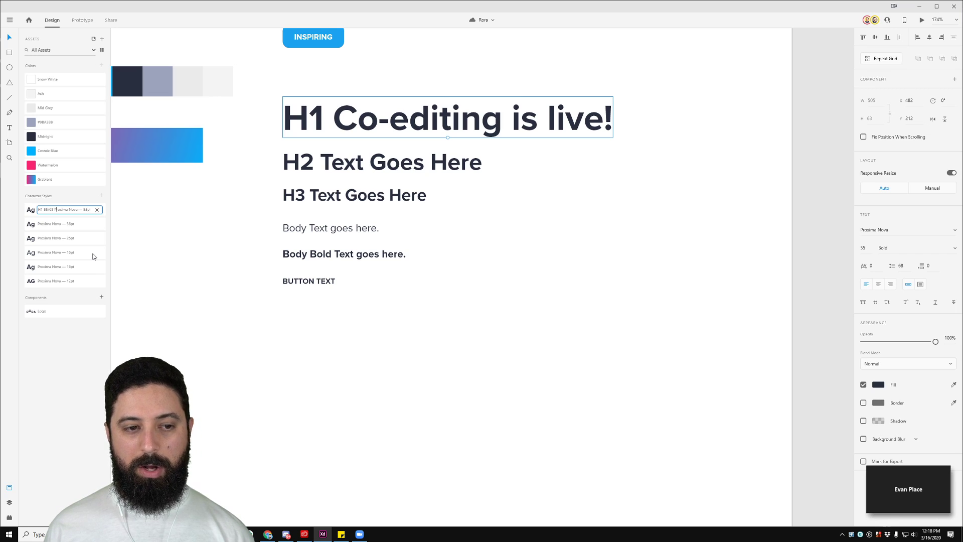
pyautogui.hotkey('shift', 'End')
pyautogui.press('Delete')
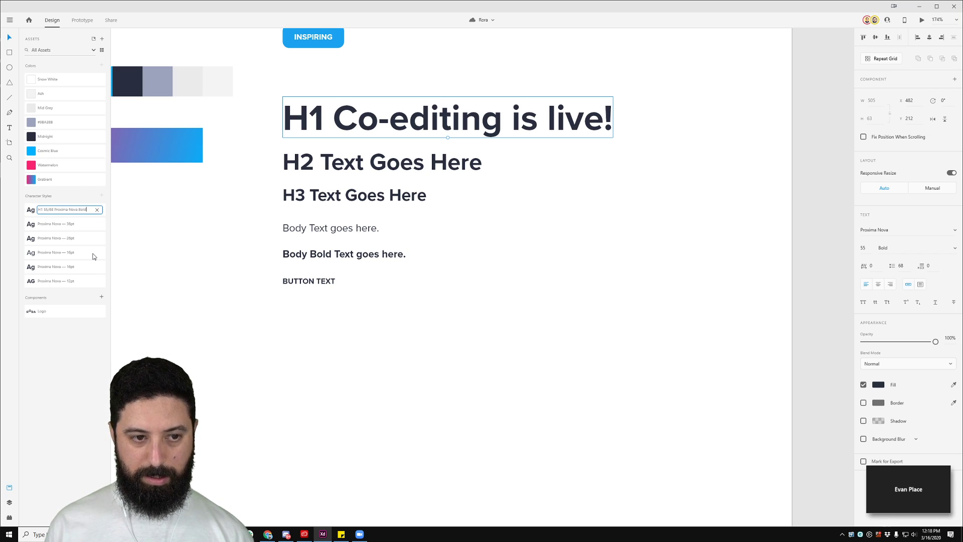
pyautogui.click(148, 241)
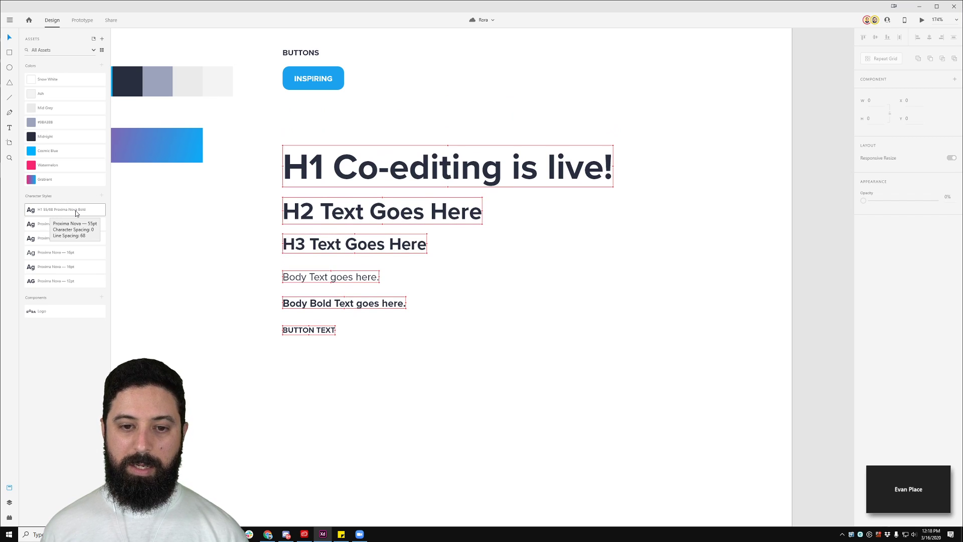
pyautogui.scroll(-5, 198, 204)
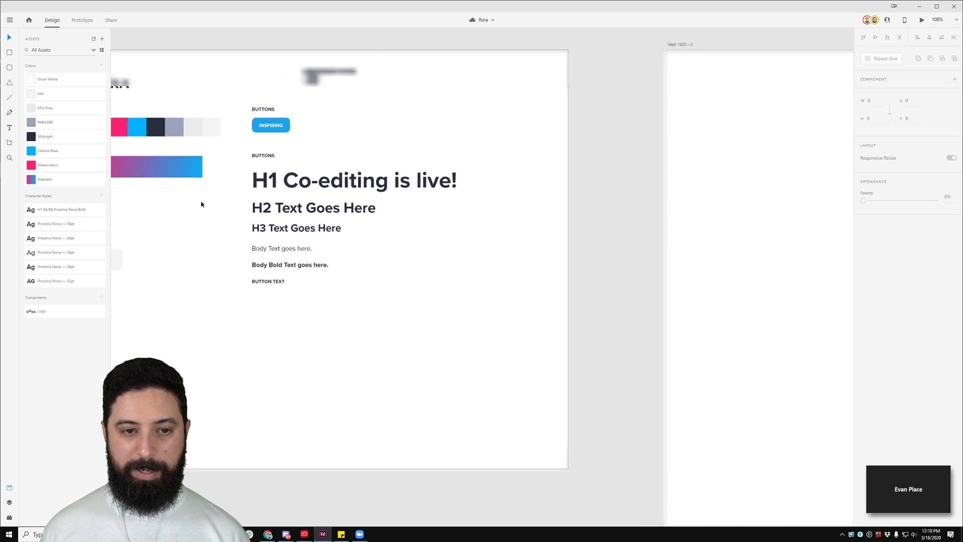
# Step: Pan to reveal the second artboard and expand Zoom's mini window to full size
pyautogui.moveTo(198, 204); pyautogui.dragTo(265, 204)
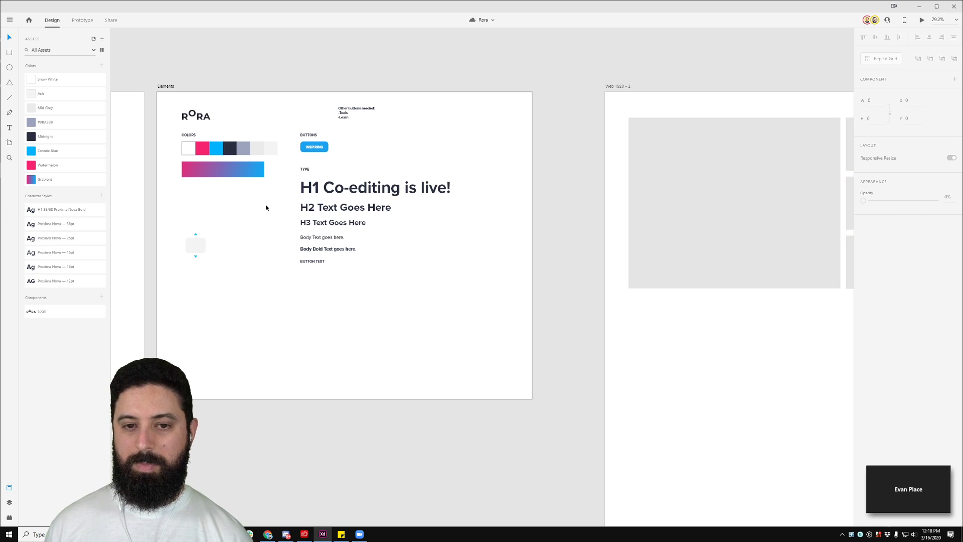
pyautogui.click(941, 507)
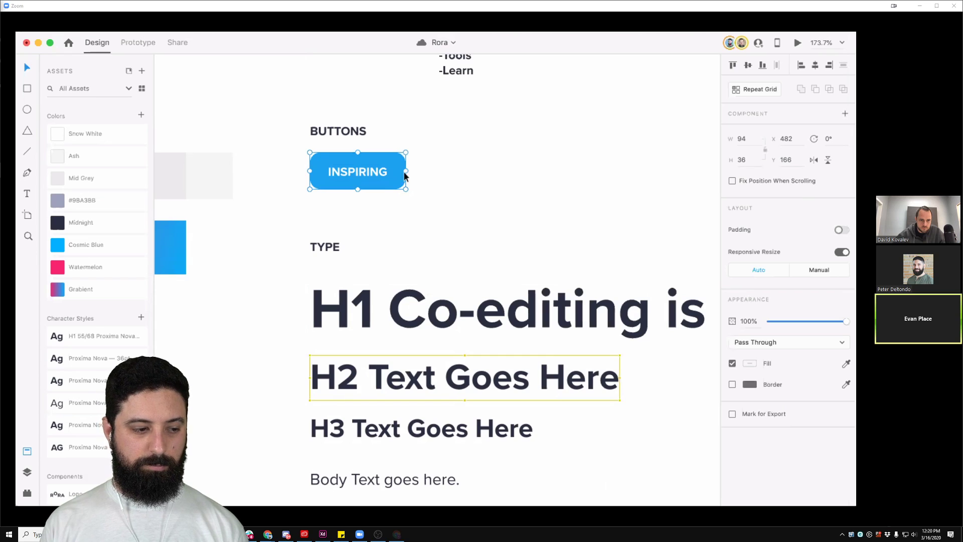
# Step: Make the INSPIRING button a component and place a copy to its right labelled Tools
pyautogui.moveTo(451, 212); pyautogui.dragTo(444, 227)
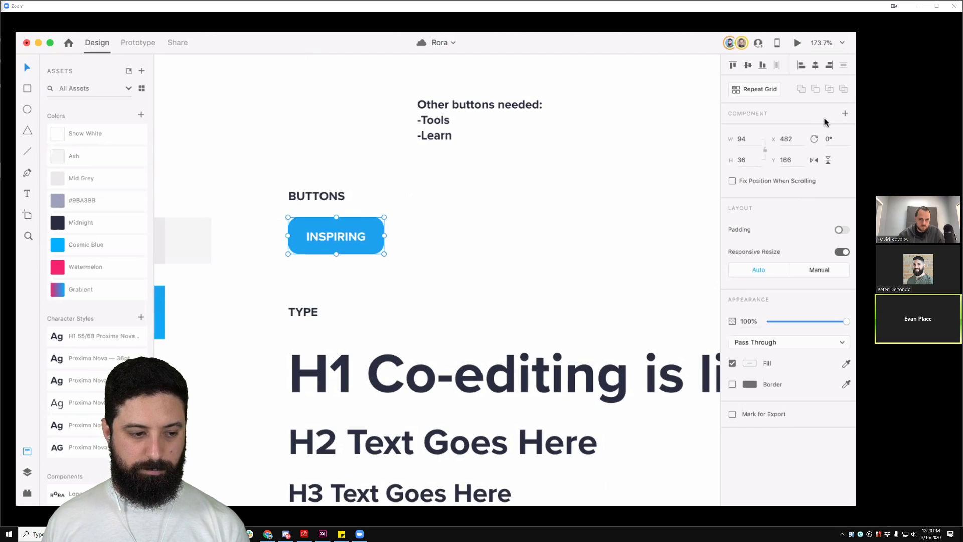
pyautogui.click(844, 115)
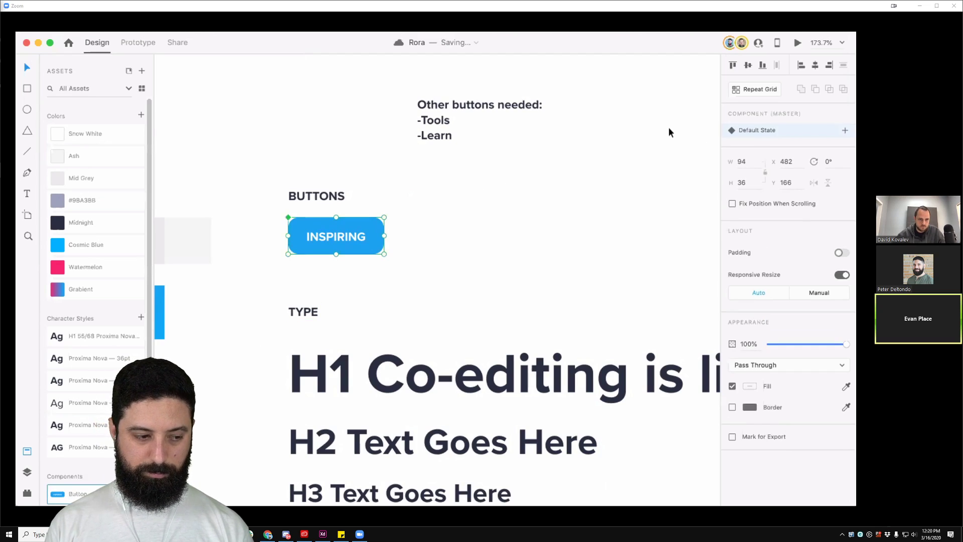
pyautogui.click(436, 230)
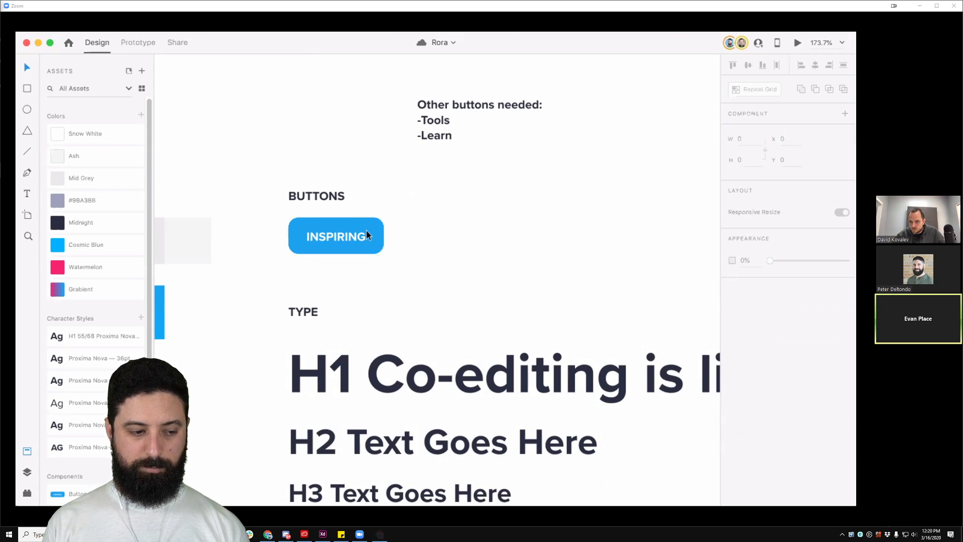
pyautogui.click(336, 236)
pyautogui.moveTo(323, 238); pyautogui.dragTo(417, 235)
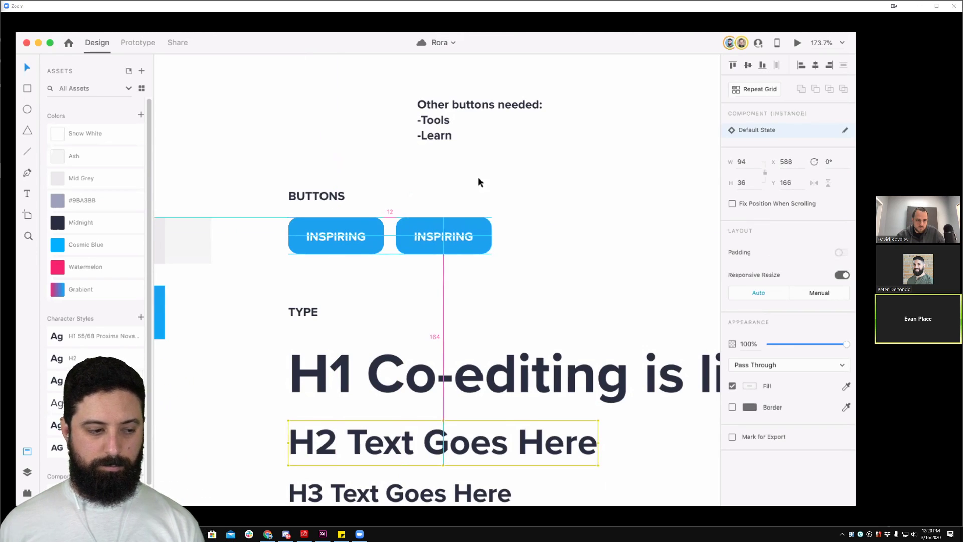
pyautogui.doubleClick(444, 236)
pyautogui.doubleClick(443, 236)
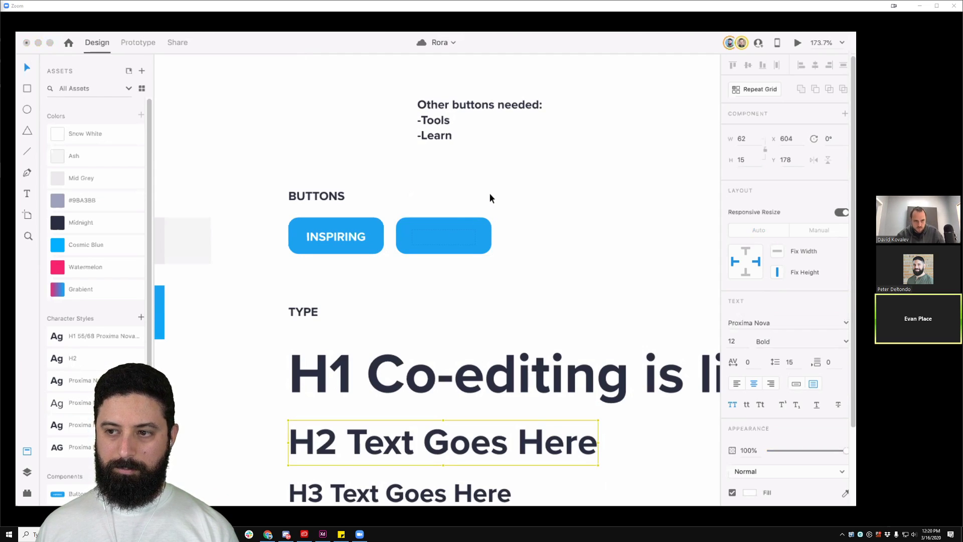
pyautogui.write('Tools')
pyautogui.press('Escape')
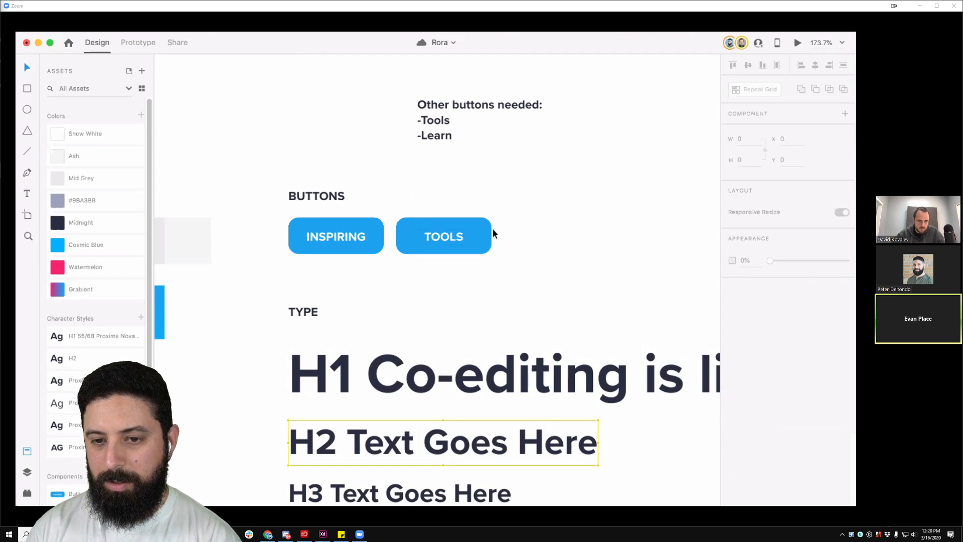
# Step: Try widening the TOOLS button, then restore its original width
pyautogui.click(490, 237)
pyautogui.doubleClick(352, 233)
pyautogui.click(467, 221)
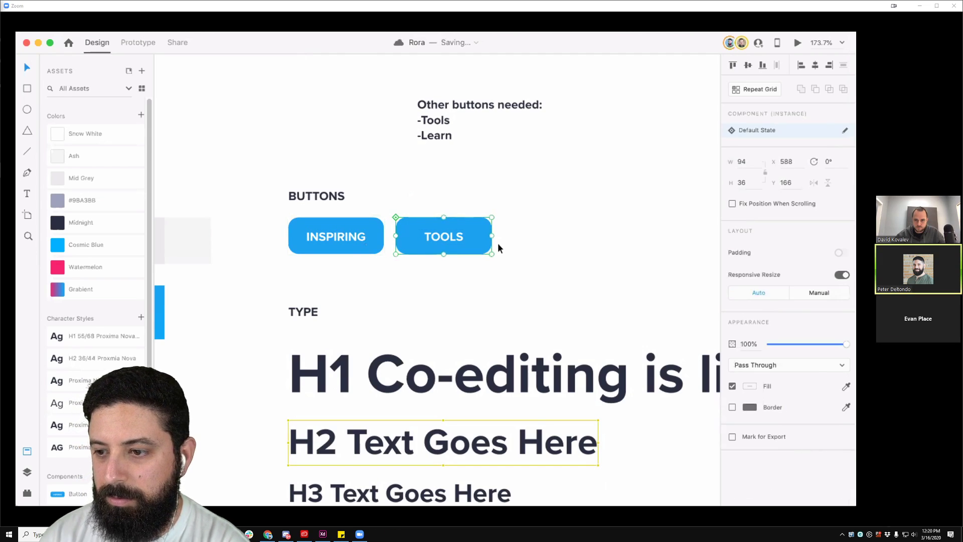
pyautogui.press('super+plus')
pyautogui.moveTo(394, 198); pyautogui.dragTo(409, 220)
pyautogui.press('alt')
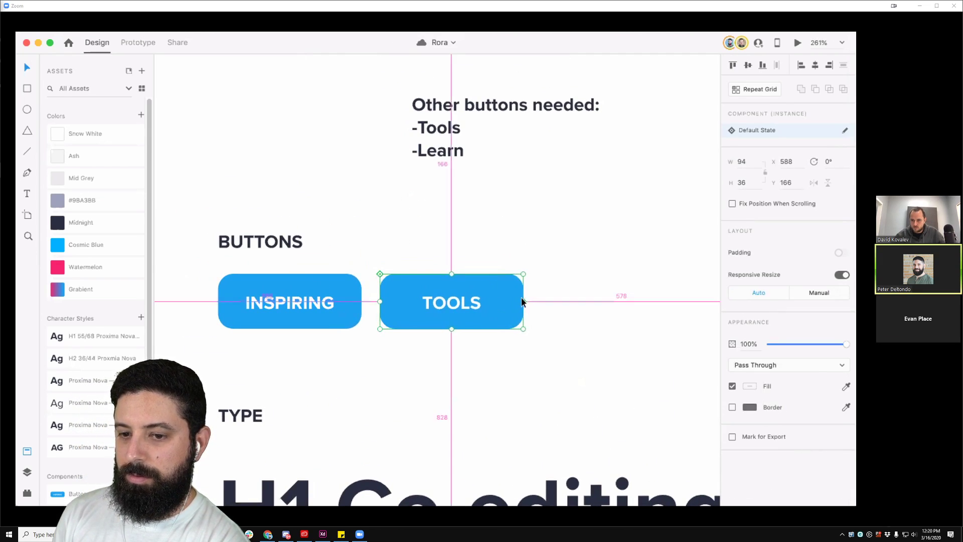
pyautogui.moveTo(522, 302)
pyautogui.mouseDown()
pyautogui.moveTo(496, 303)
pyautogui.moveTo(539, 302)
pyautogui.mouseUp()
pyautogui.press('super+z')
pyautogui.click(492, 245)
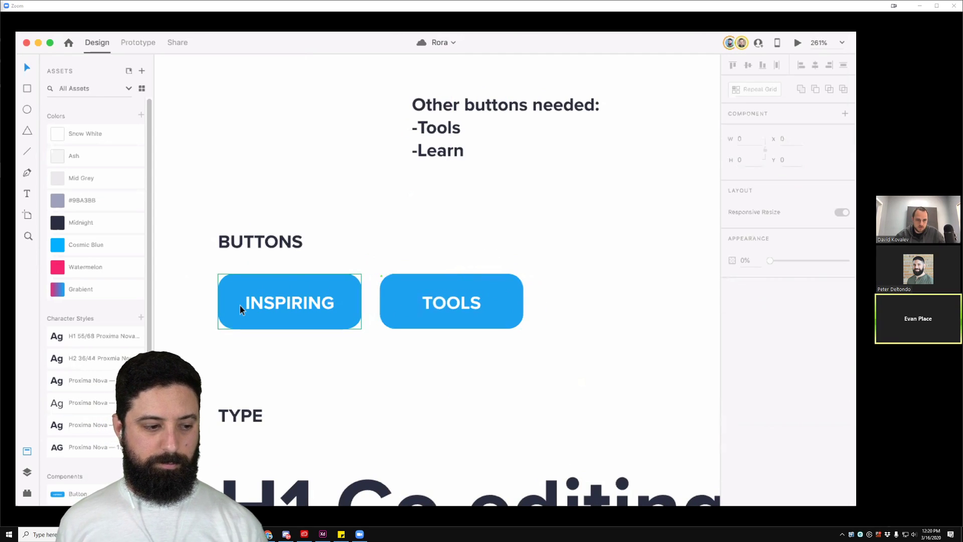
# Step: Select the INSPIRING master button and expand its layer in the Layers panel
pyautogui.click(240, 305)
pyautogui.scroll(4, 371, 272)
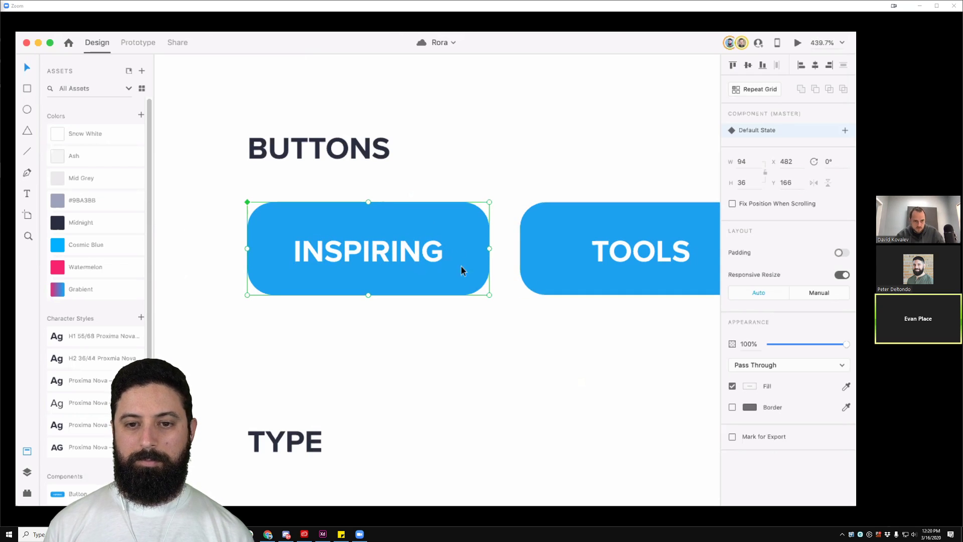
pyautogui.click(491, 155)
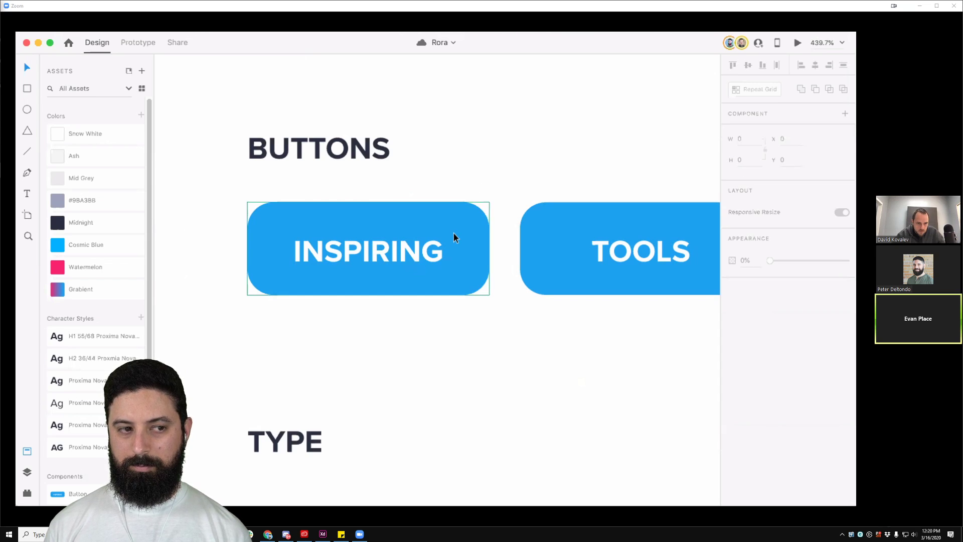
pyautogui.click(403, 236)
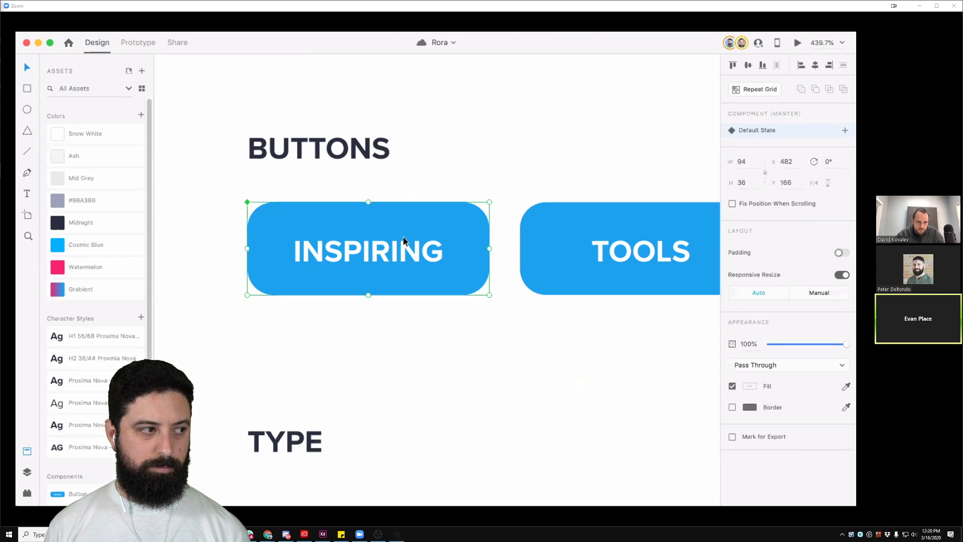
pyautogui.click(27, 472)
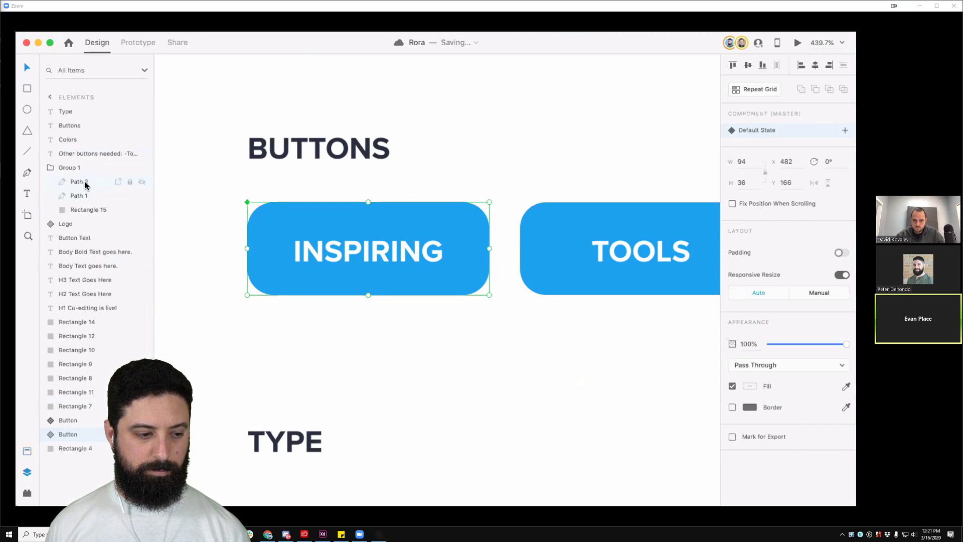
pyautogui.click(50, 435)
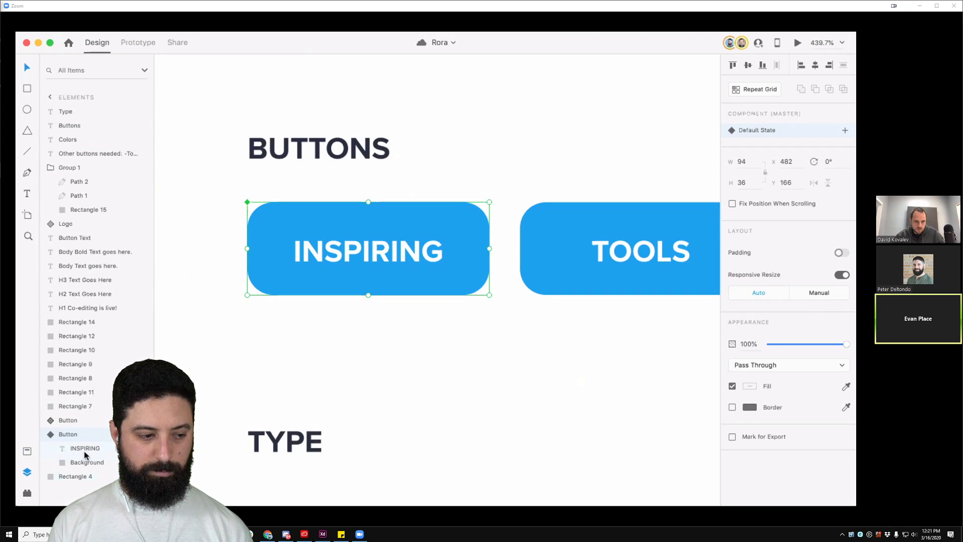
# Step: Widen the INSPIRING button to 208, then revert to its earlier width
pyautogui.doubleClick(367, 251)
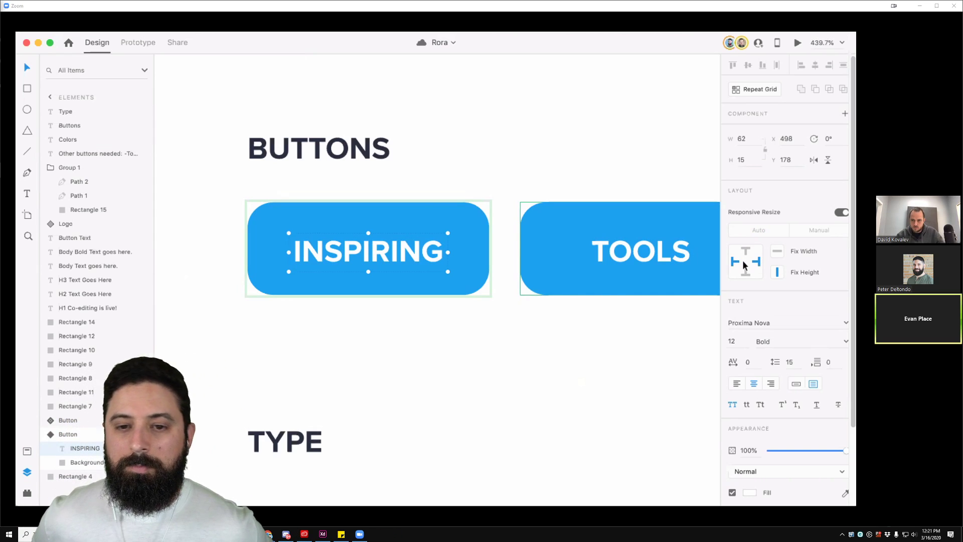
pyautogui.click(493, 168)
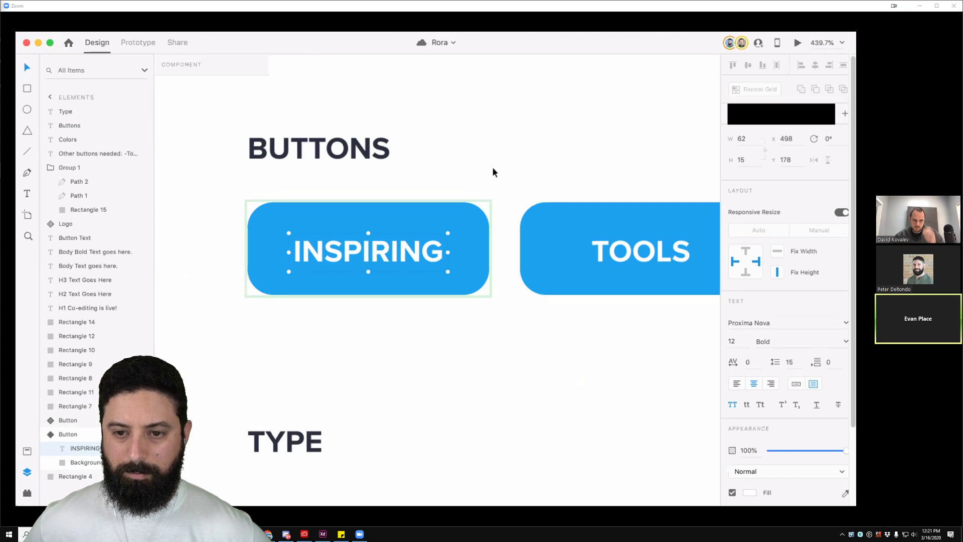
pyautogui.click(483, 233)
pyautogui.moveTo(489, 248); pyautogui.dragTo(628, 238)
pyautogui.press('super+z')
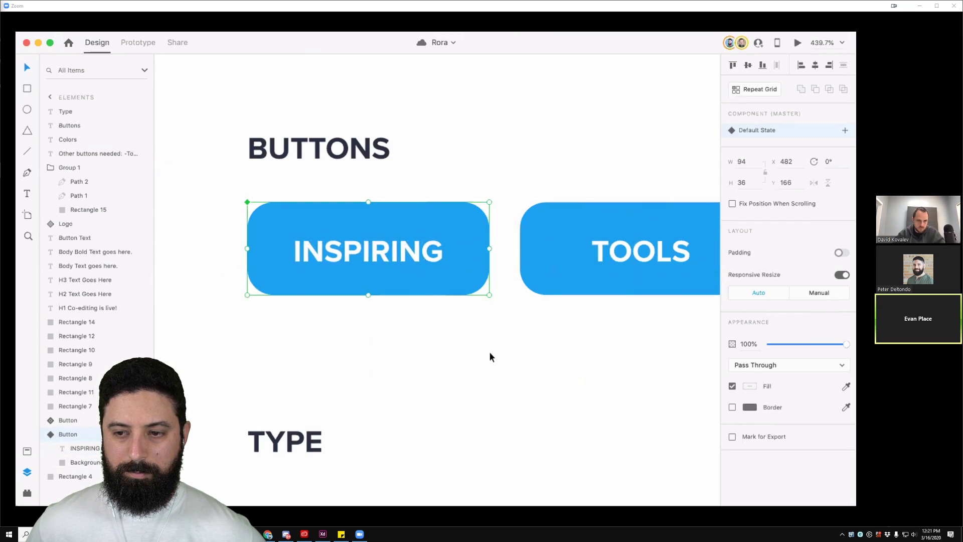
# Step: Narrow the INSPIRING button to 66 wide, then widen it until the full label shows
pyautogui.scroll(-2, 489, 351)
pyautogui.moveTo(552, 351); pyautogui.dragTo(411, 360)
pyautogui.moveTo(362, 275); pyautogui.dragTo(296, 275)
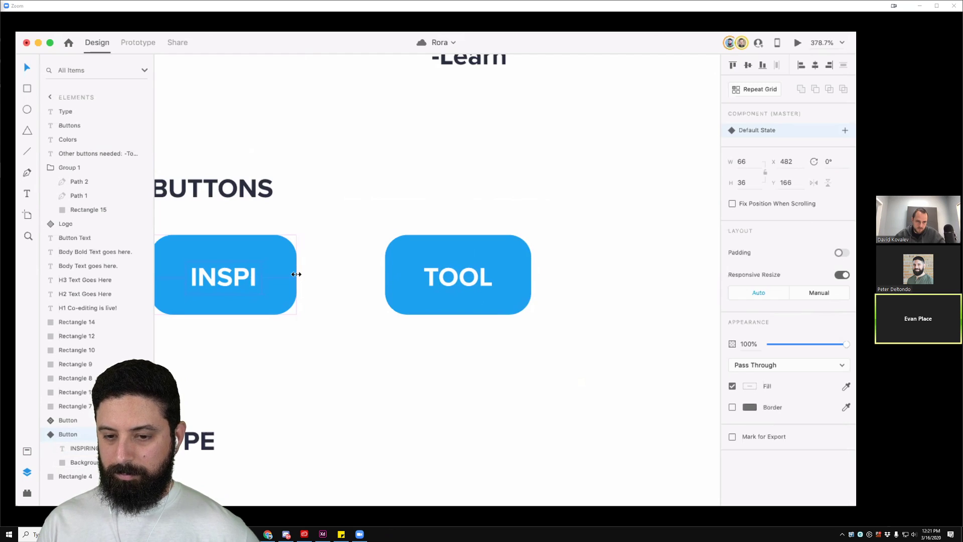
pyautogui.moveTo(297, 274); pyautogui.dragTo(296, 274)
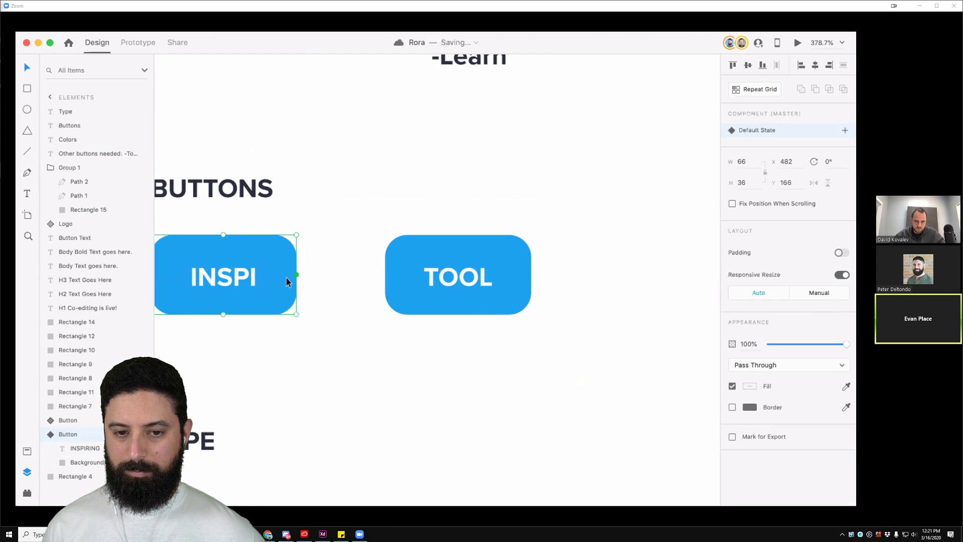
pyautogui.doubleClick(250, 276)
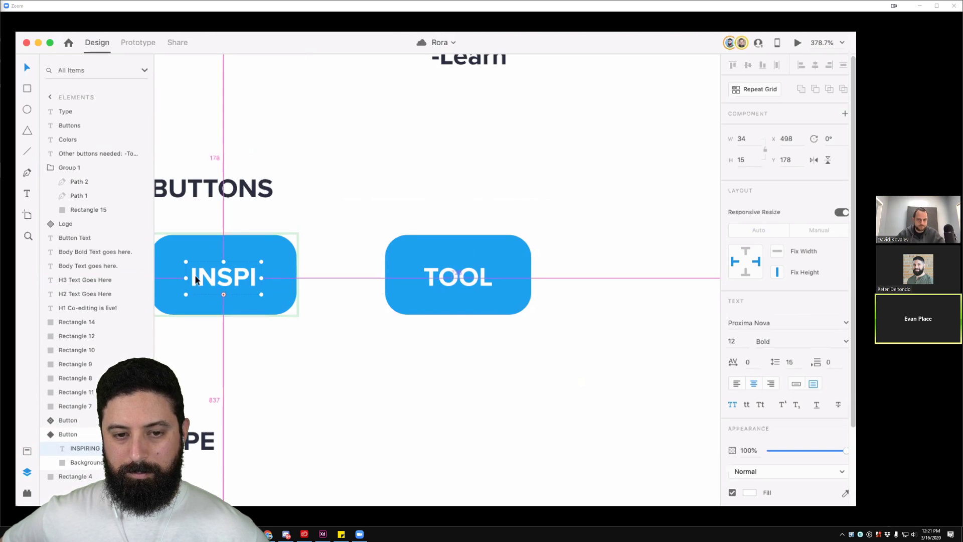
pyautogui.click(303, 258)
pyautogui.click(293, 273)
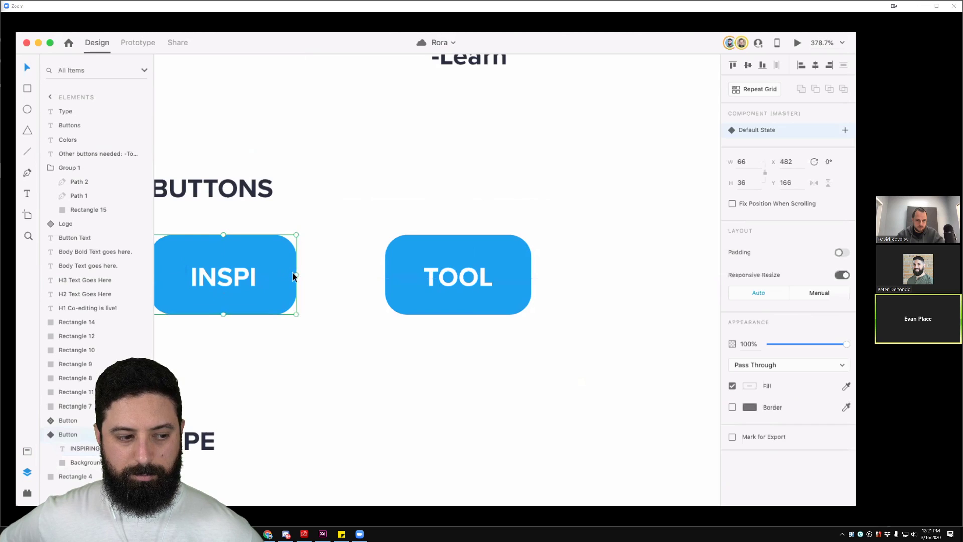
pyautogui.moveTo(345, 282); pyautogui.dragTo(352, 281)
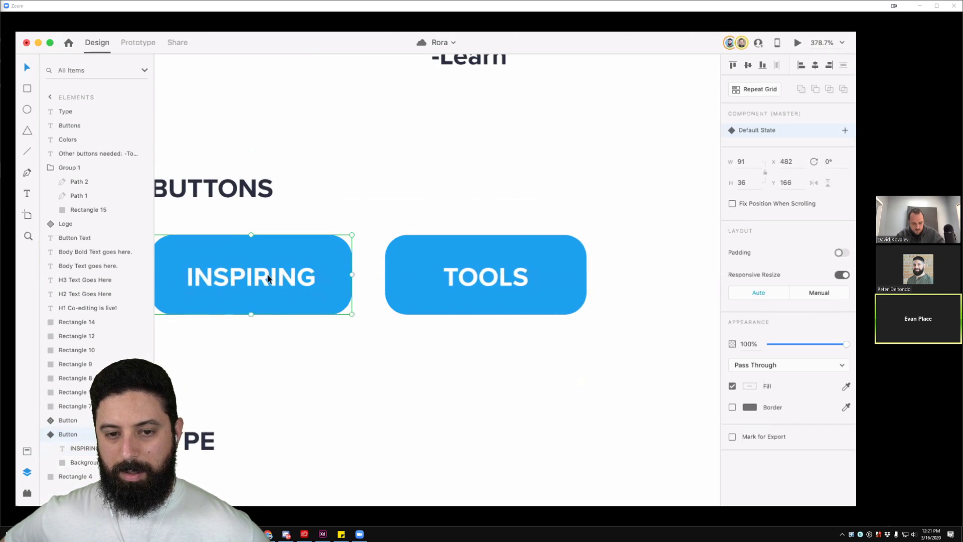
# Step: Check the INSPIRING label layer inside the button and recentre both buttons
pyautogui.doubleClick(247, 281)
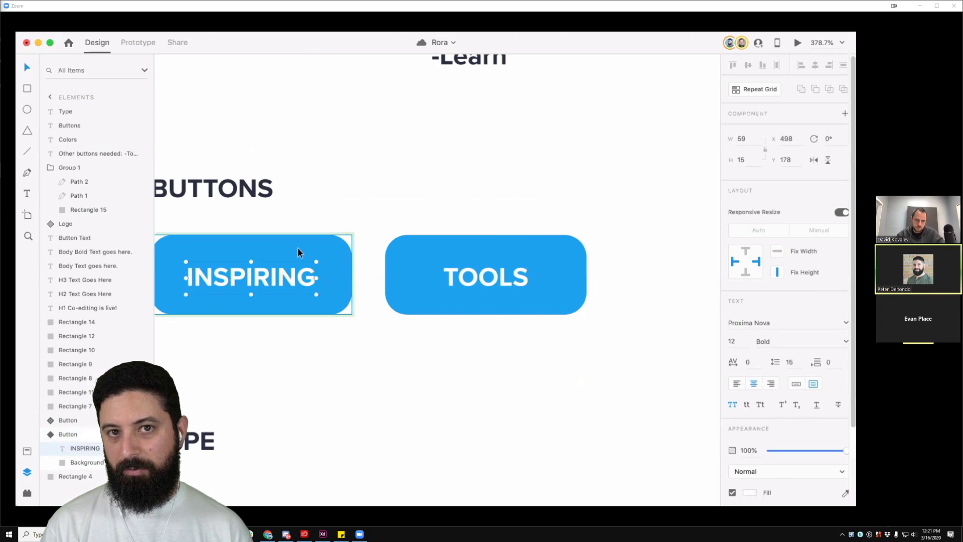
pyautogui.hscroll(-2, 337, 217)
pyautogui.scroll(-2, 371, 175)
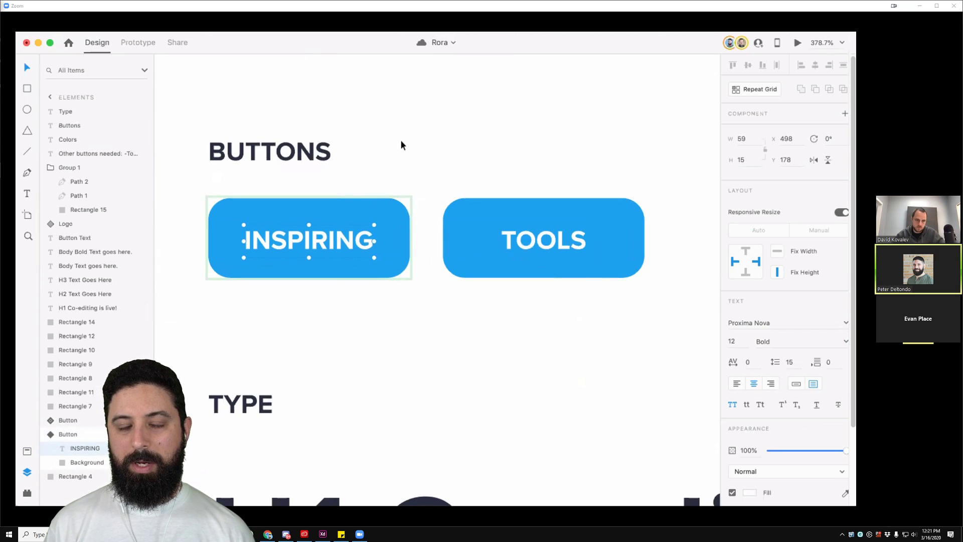
pyautogui.click(400, 145)
pyautogui.click(325, 219)
pyautogui.doubleClick(327, 242)
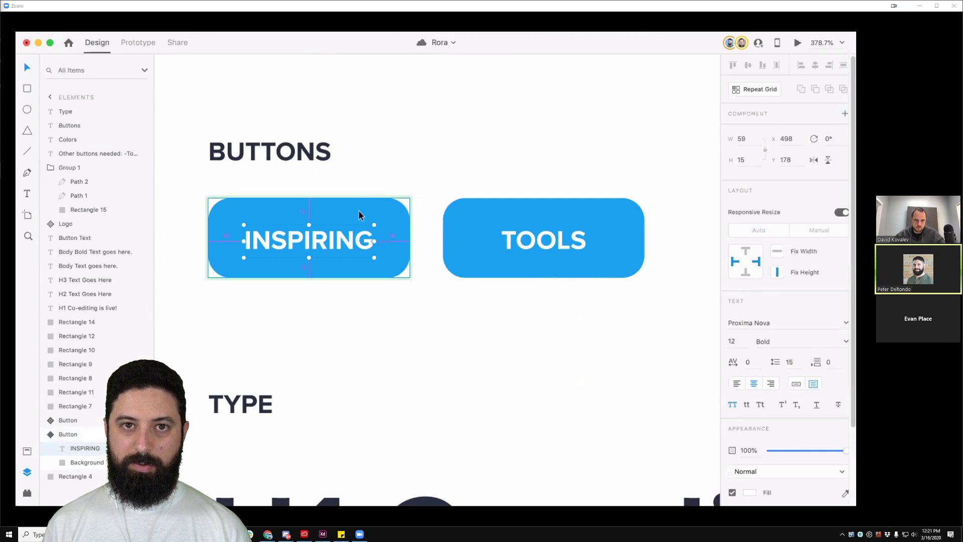
pyautogui.click(378, 175)
pyautogui.moveTo(458, 314); pyautogui.dragTo(449, 284)
# Step: Test-resize the TOOLS button's width by dragging its side handle
pyautogui.click(442, 239)
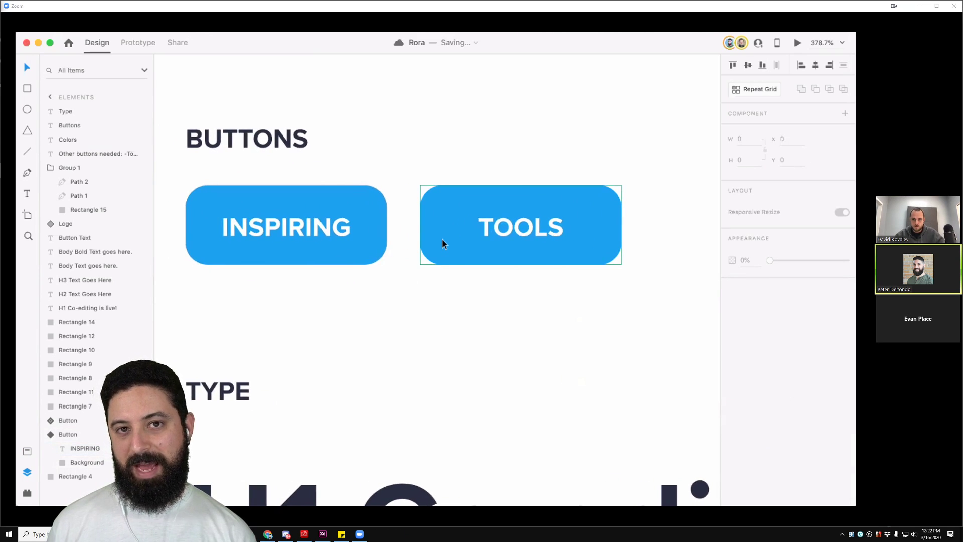
pyautogui.moveTo(621, 226); pyautogui.dragTo(583, 227)
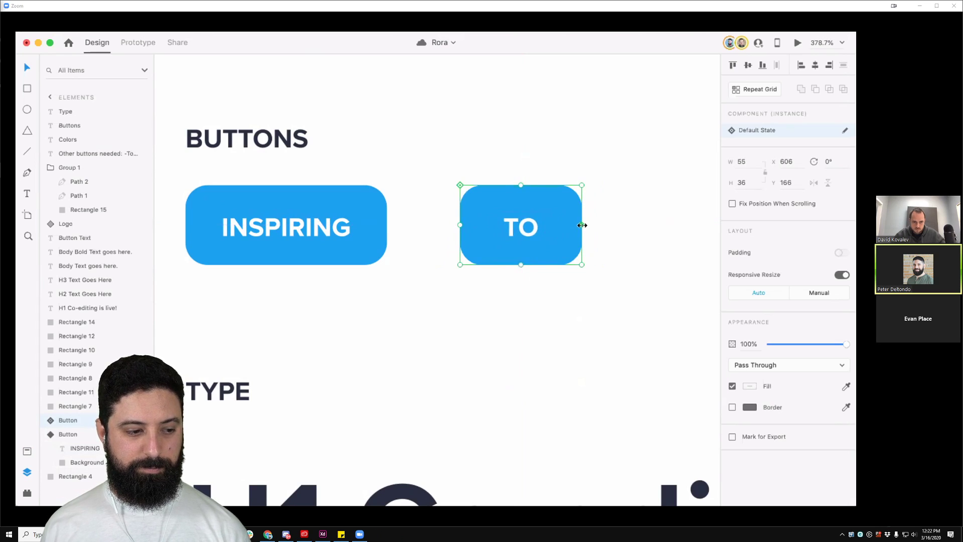
pyautogui.moveTo(580, 225); pyautogui.dragTo(602, 236)
# Step: Alt-drag a duplicate of the TOOLS button to its right
pyautogui.doubleClick(545, 233)
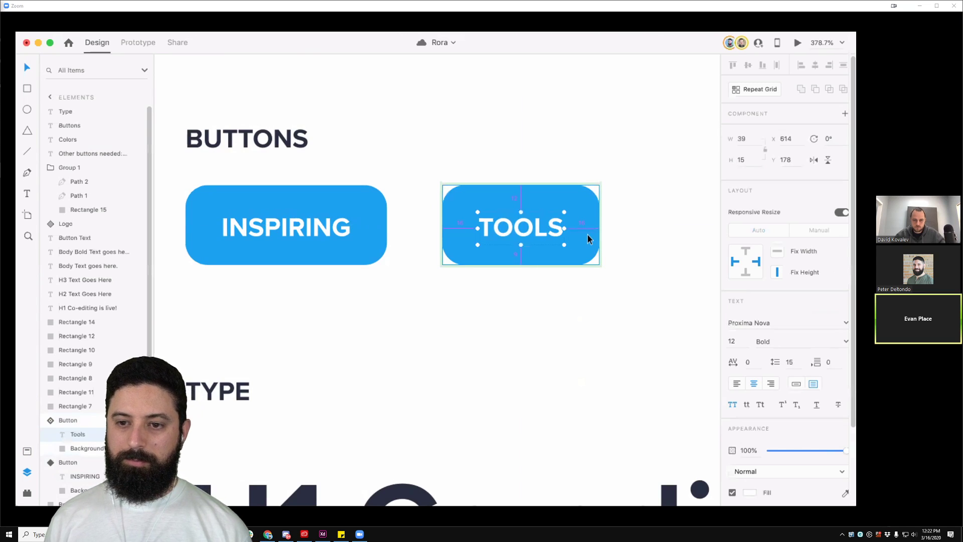
pyautogui.click(569, 155)
pyautogui.moveTo(567, 180); pyautogui.dragTo(562, 289)
pyautogui.click(572, 333)
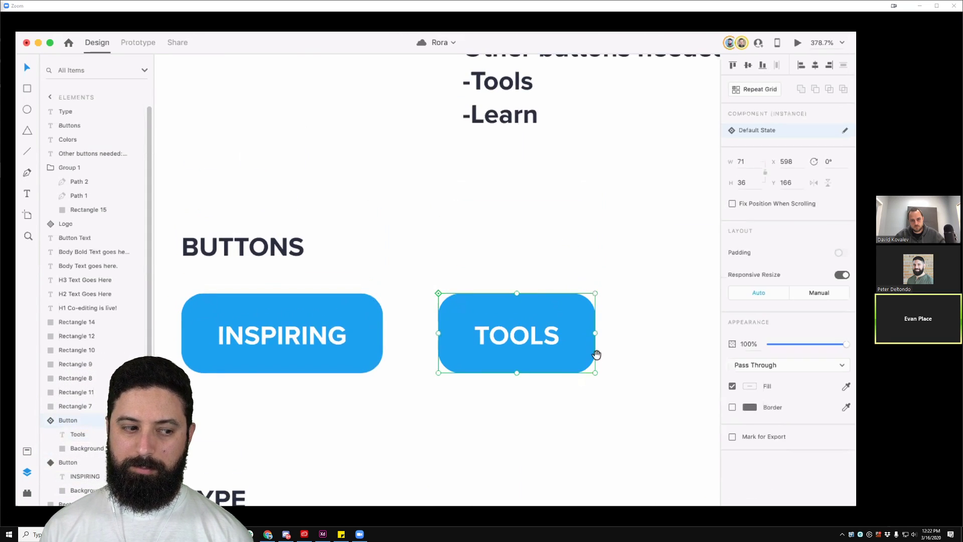
pyautogui.moveTo(613, 370); pyautogui.dragTo(413, 311)
pyautogui.moveTo(278, 272); pyautogui.dragTo(471, 275)
# Step: Replace the copied button's label with 'Learn' so it reads LEARN
pyautogui.doubleClick(503, 279)
pyautogui.doubleClick(503, 279)
pyautogui.press('BackSpace')
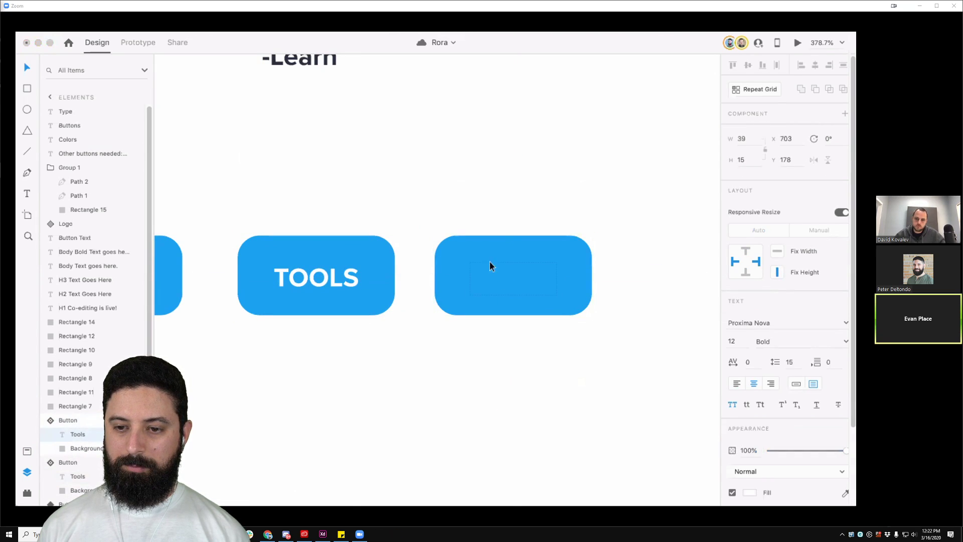
pyautogui.write('Learn')
pyautogui.press('Escape')
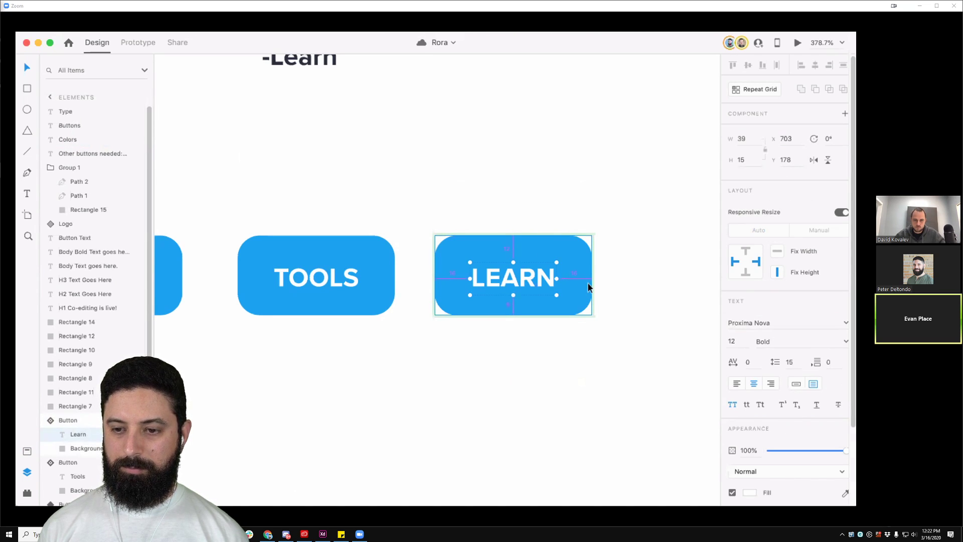
pyautogui.click(617, 219)
pyautogui.moveTo(436, 343); pyautogui.dragTo(537, 321)
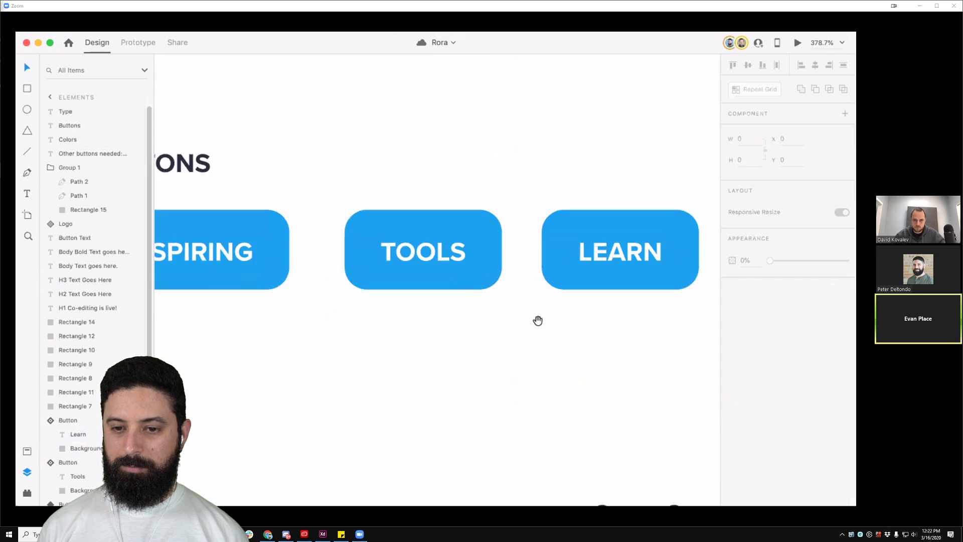
pyautogui.scroll(-2, 479, 348)
pyautogui.moveTo(365, 367); pyautogui.dragTo(451, 403)
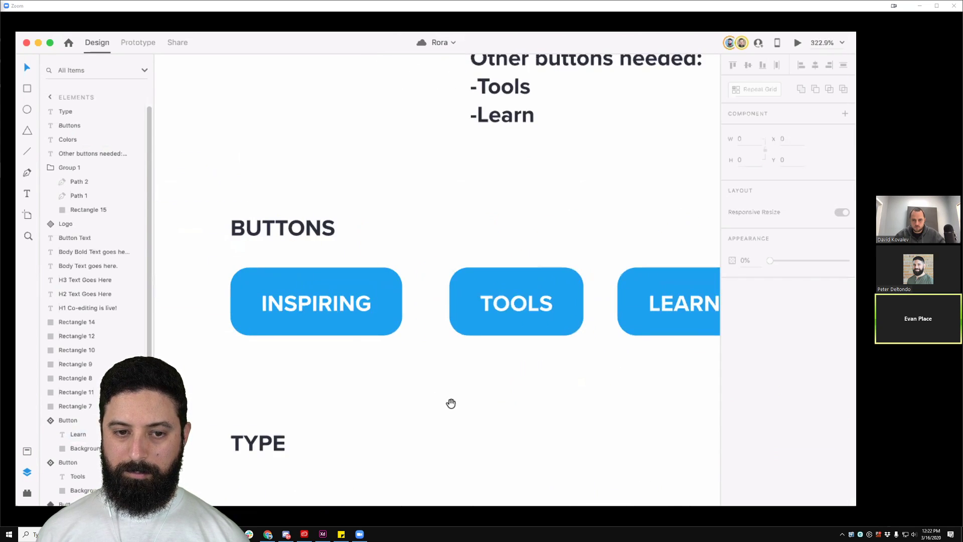
# Step: Move TOOLS and LEARN left so all three buttons share equal gaps
pyautogui.click(363, 324)
pyautogui.click(551, 312)
pyautogui.moveTo(551, 312); pyautogui.dragTo(522, 309)
pyautogui.moveTo(688, 309); pyautogui.dragTo(639, 307)
# Step: Reselect the INSPIRING master button on its own
pyautogui.click(506, 245)
pyautogui.click(379, 302)
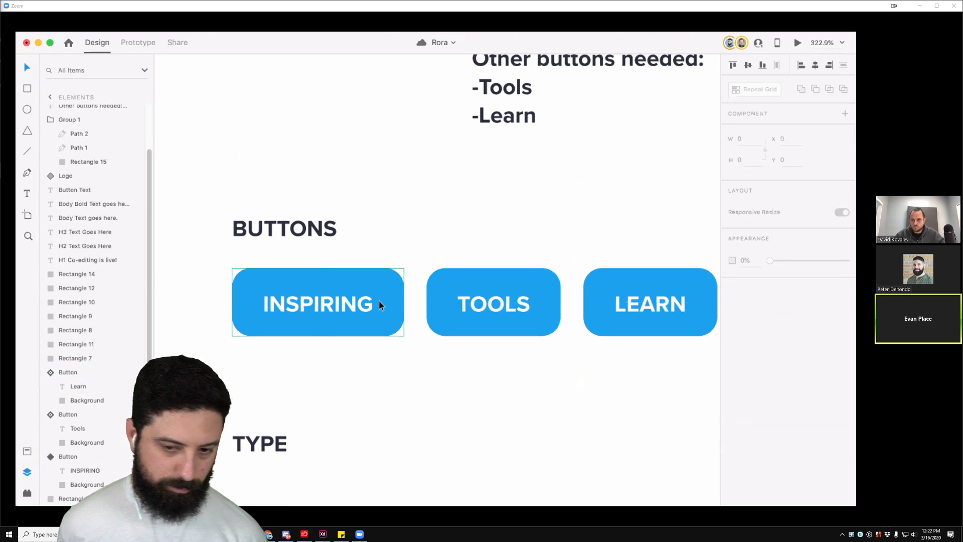
pyautogui.keyDown('shift'); pyautogui.click(465, 312); pyautogui.keyUp('shift')
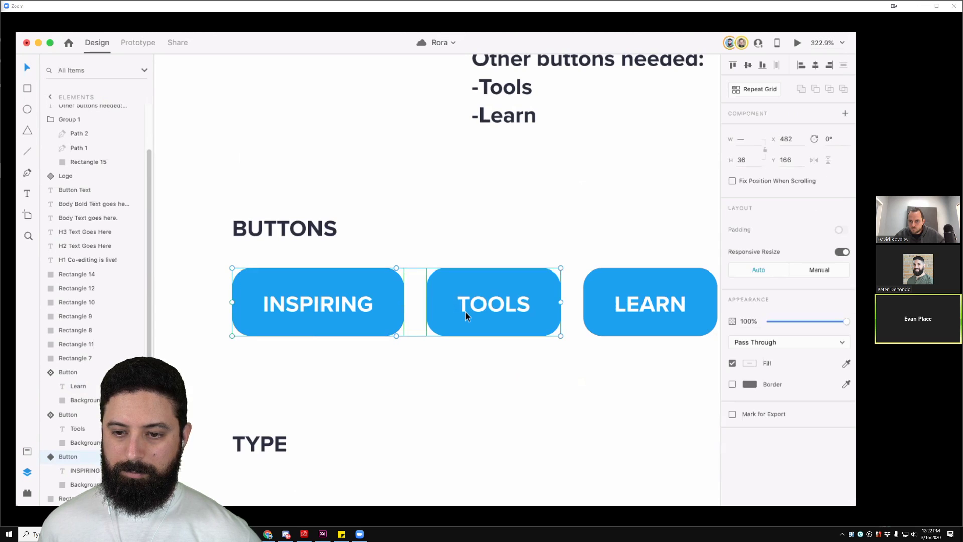
pyautogui.click(357, 228)
pyautogui.click(378, 322)
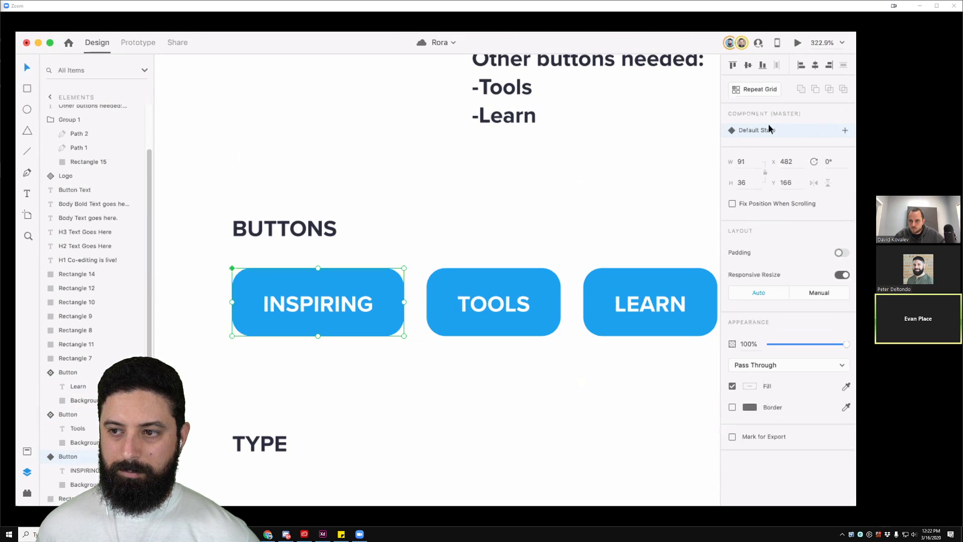
pyautogui.click(409, 210)
pyautogui.click(344, 284)
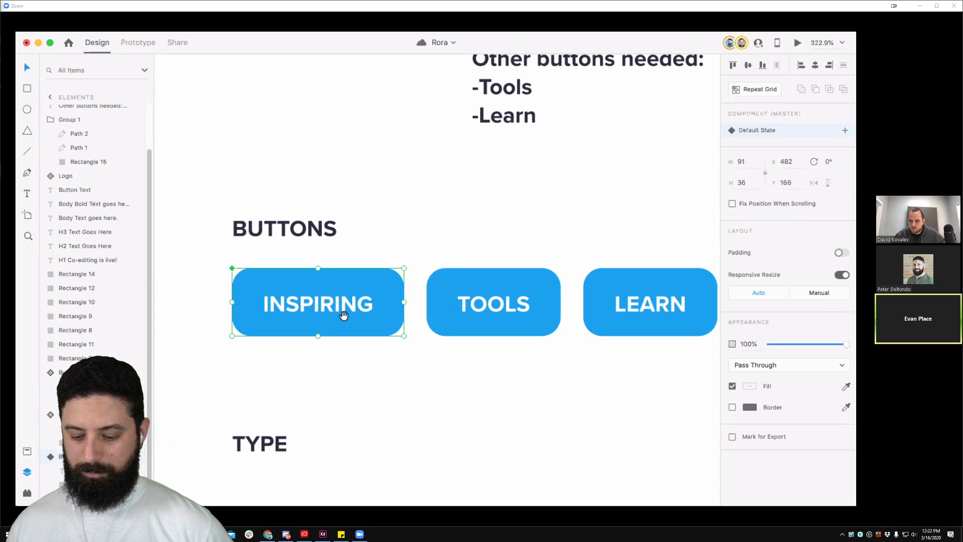
pyautogui.hscroll(-3, 349, 266)
pyautogui.scroll(-2, 349, 266)
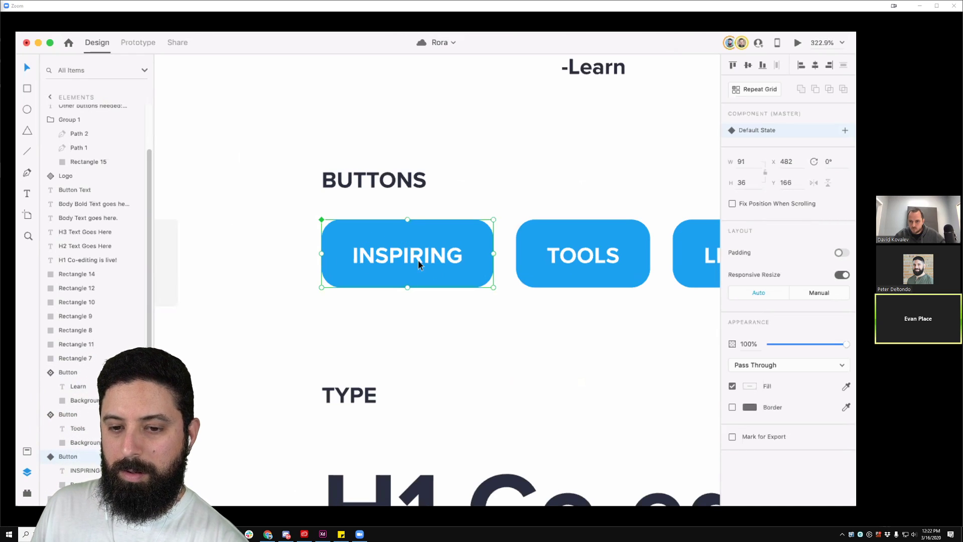
pyautogui.hscroll(2, 451, 271)
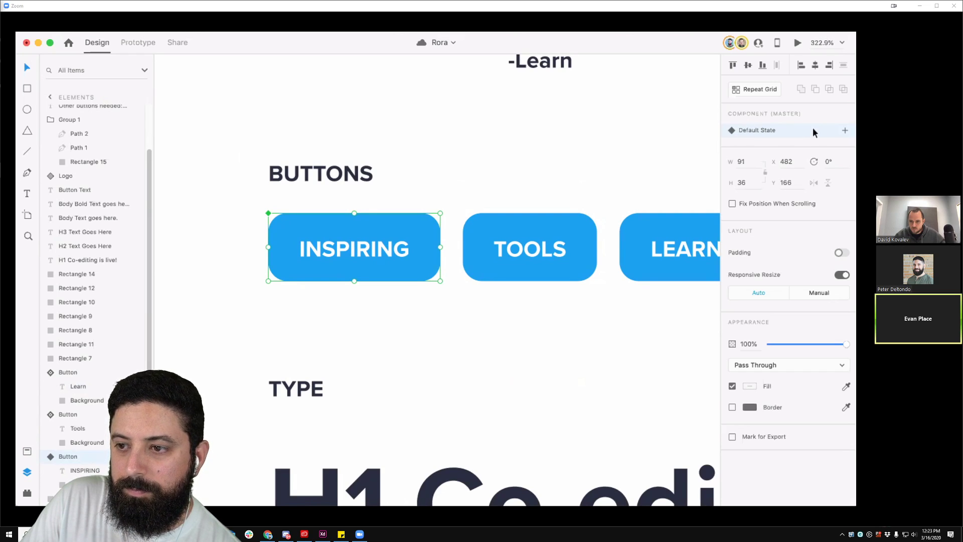
# Step: Add a Hover State to the INSPIRING button component
pyautogui.click(845, 131)
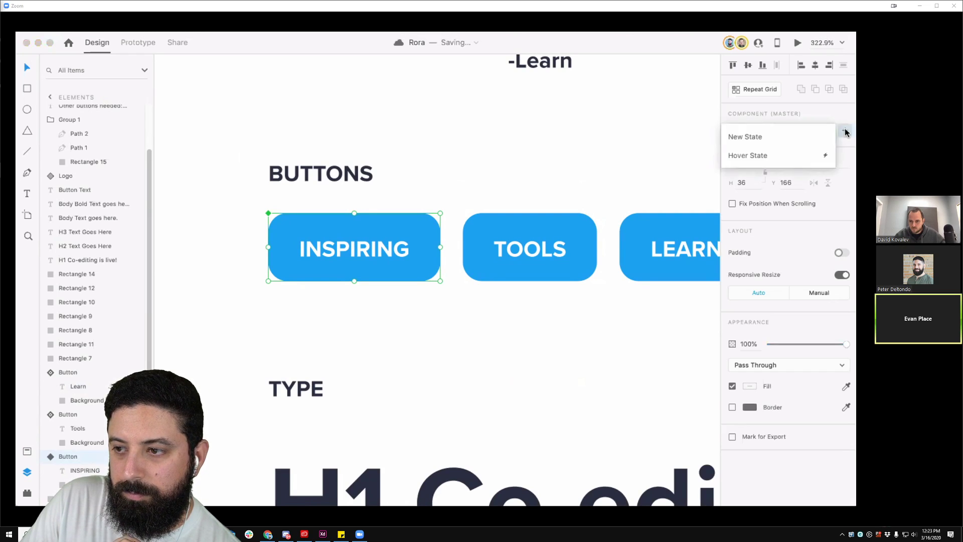
pyautogui.click(779, 157)
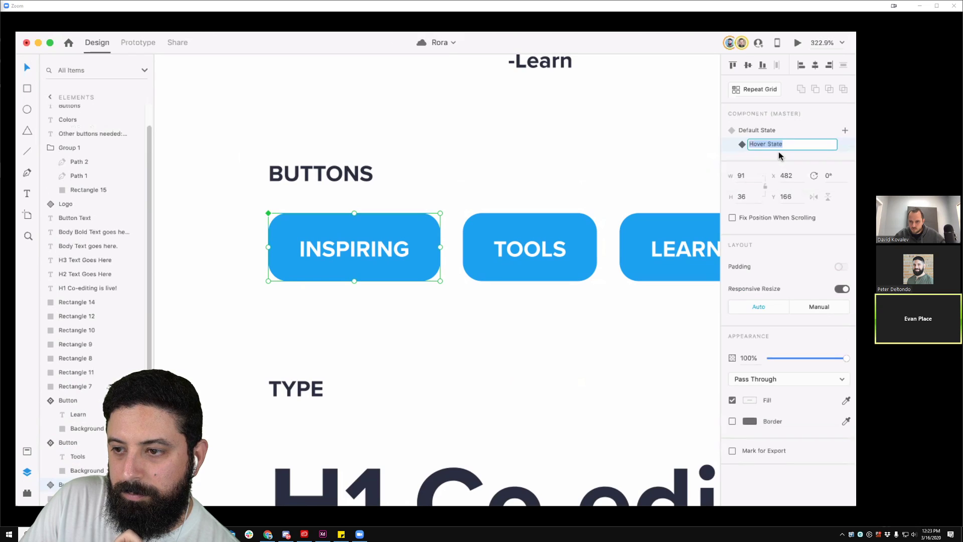
pyautogui.click(651, 147)
pyautogui.click(364, 239)
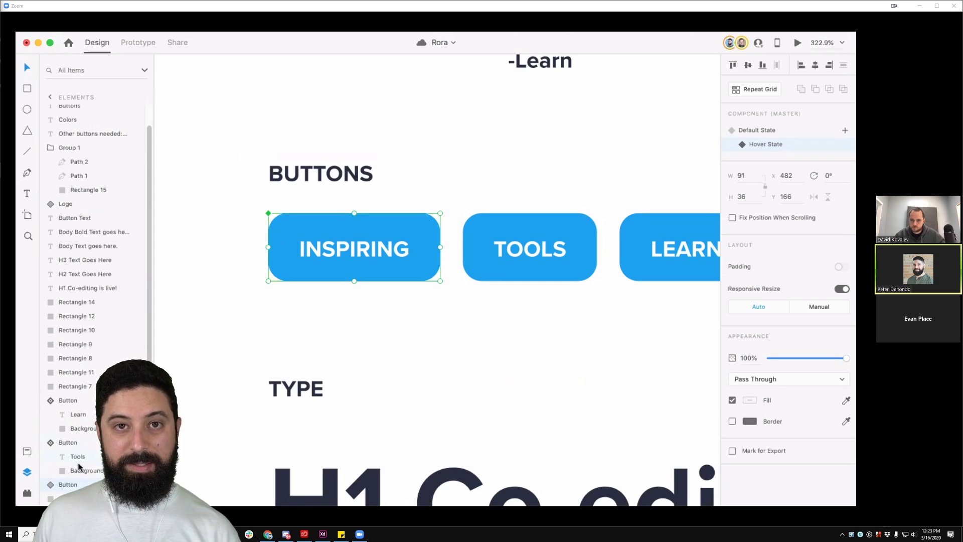
# Step: Fill the button's background rectangle with the Cosmic Blue asset colour
pyautogui.click(554, 386)
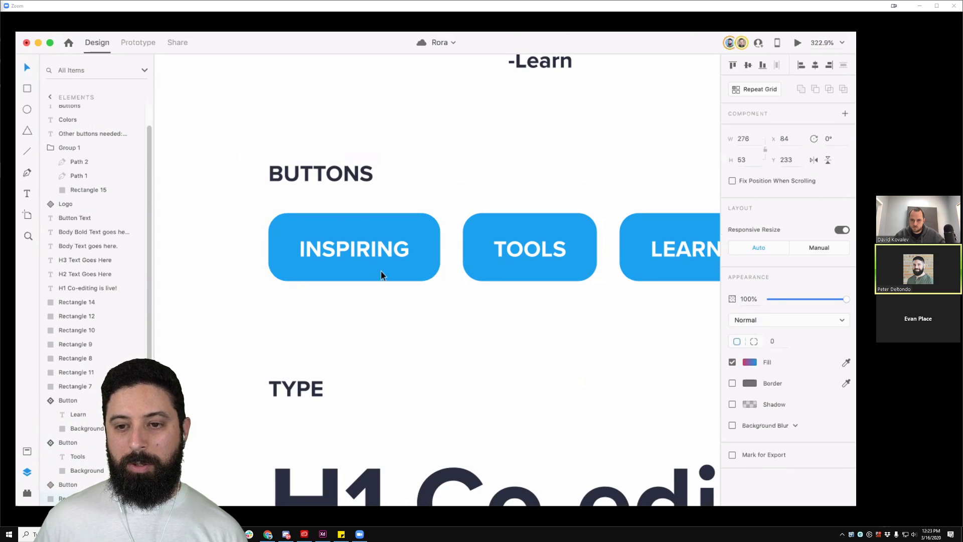
pyautogui.click(357, 218)
pyautogui.doubleClick(329, 228)
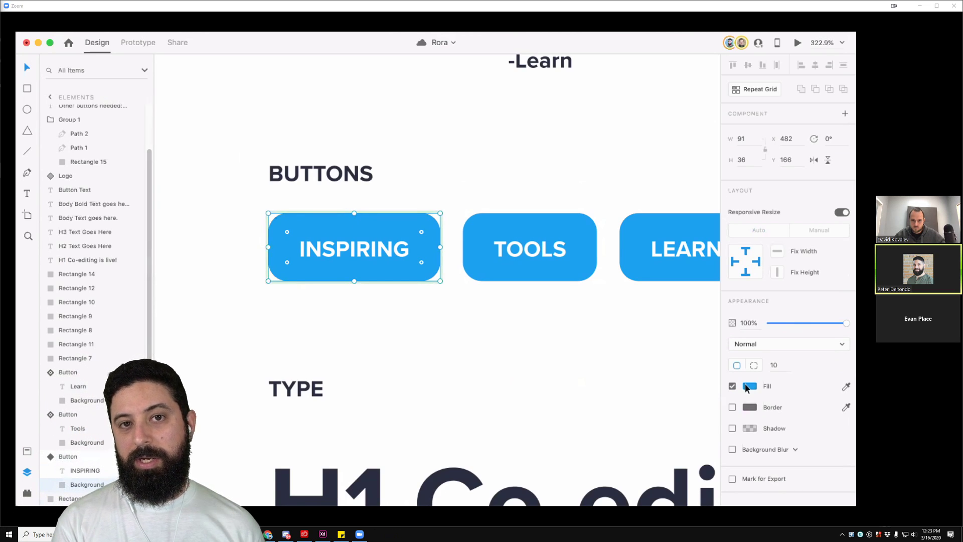
pyautogui.click(28, 452)
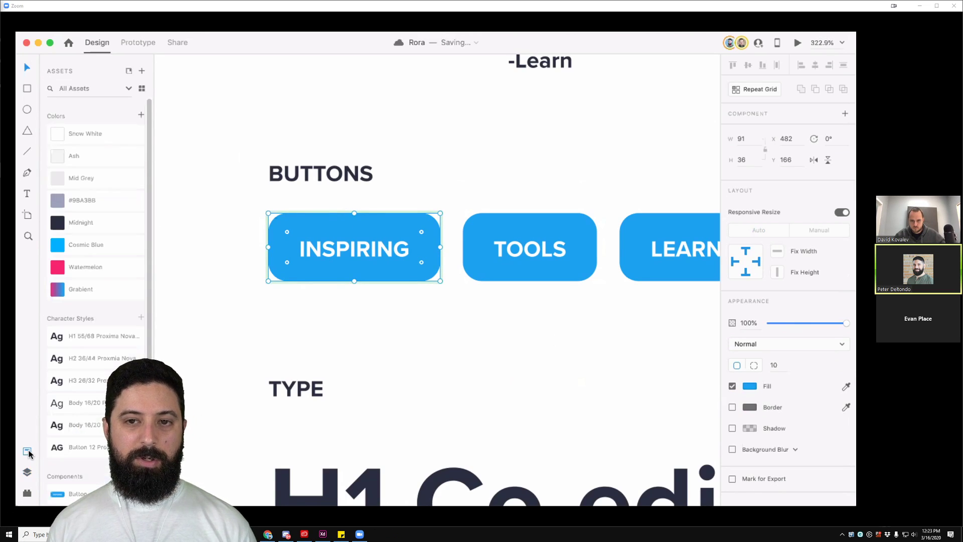
pyautogui.click(86, 242)
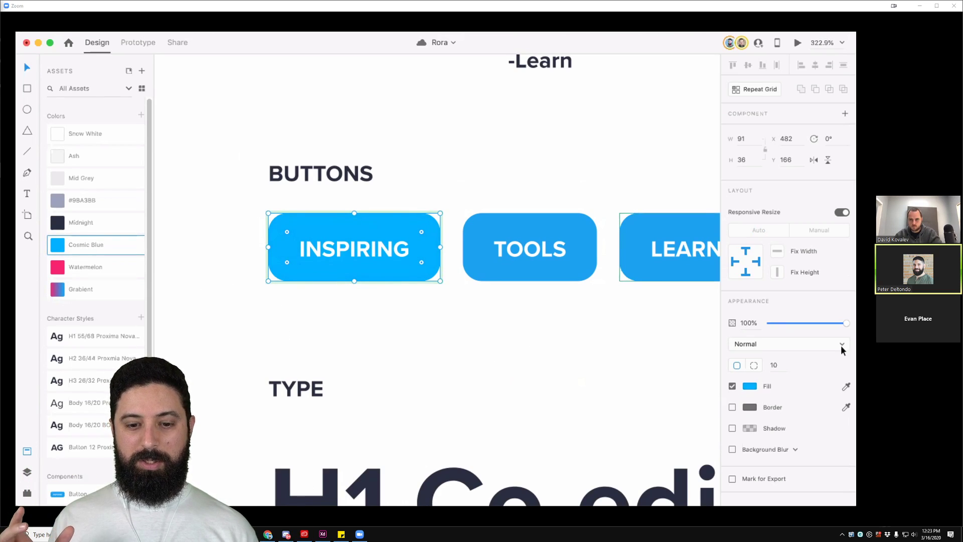
# Step: Darken the hover fill to #00A0E5 in the colour picker
pyautogui.click(748, 385)
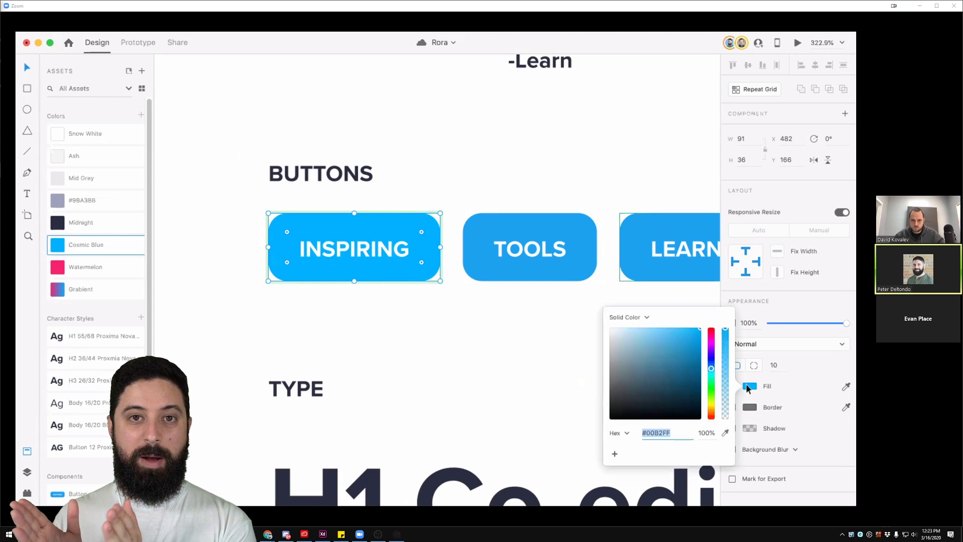
pyautogui.click(700, 332)
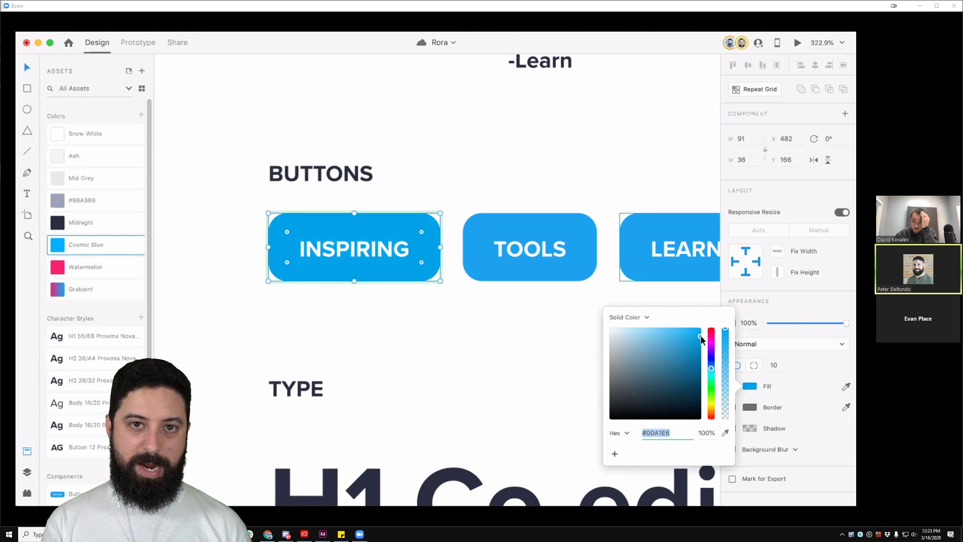
pyautogui.moveTo(701, 336)
pyautogui.mouseDown()
pyautogui.moveTo(701, 328)
pyautogui.moveTo(702, 339)
pyautogui.mouseUp()
pyautogui.click(700, 337)
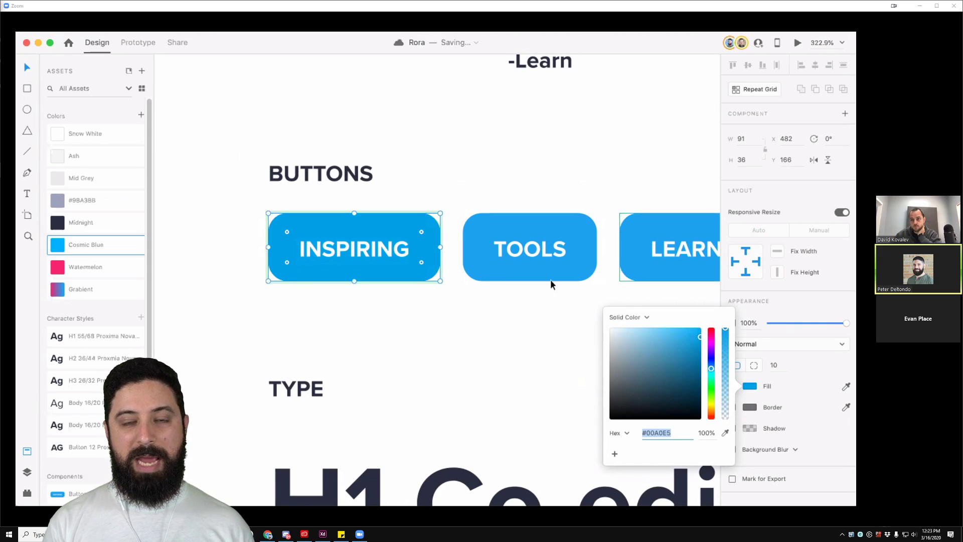
pyautogui.click(383, 323)
# Step: Switch the INSPIRING button back to its Default State
pyautogui.click(387, 249)
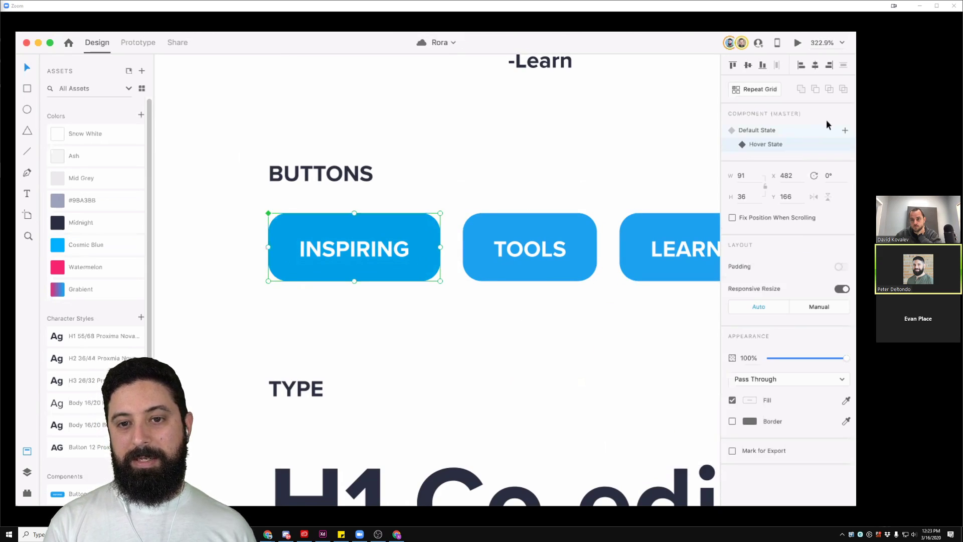
pyautogui.click(773, 130)
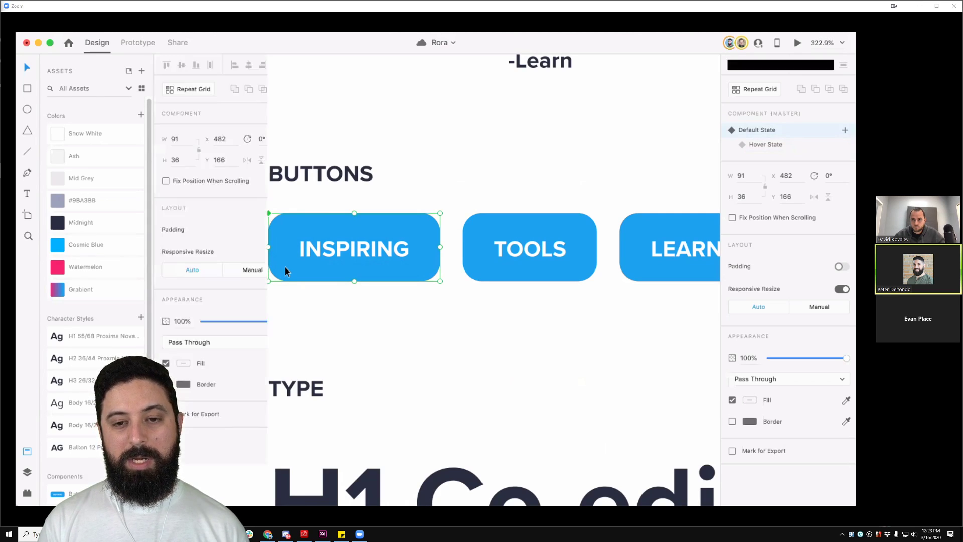
pyautogui.click(412, 211)
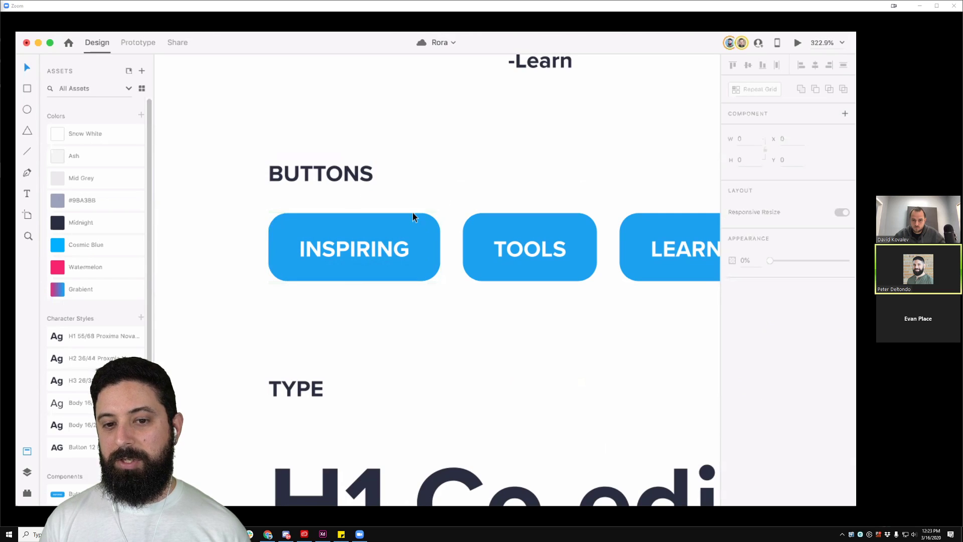
pyautogui.click(413, 214)
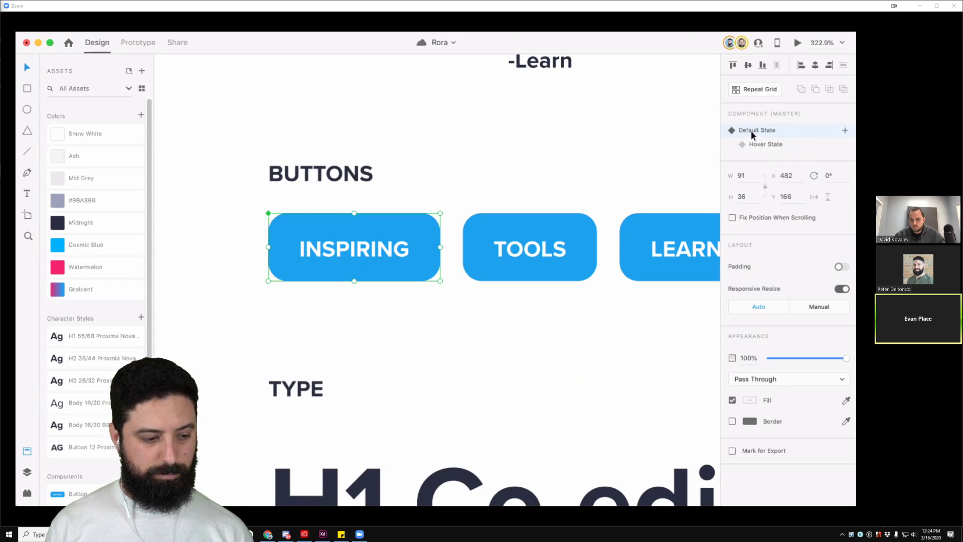
# Step: Fill the default state's Background layer with Cosmic Blue
pyautogui.click(28, 472)
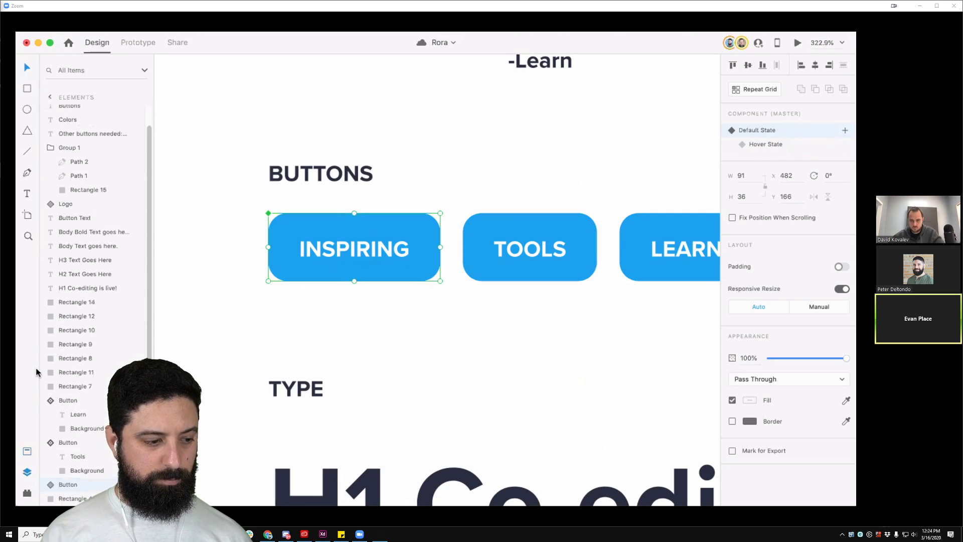
pyautogui.scroll(-1, 79, 482)
pyautogui.click(76, 486)
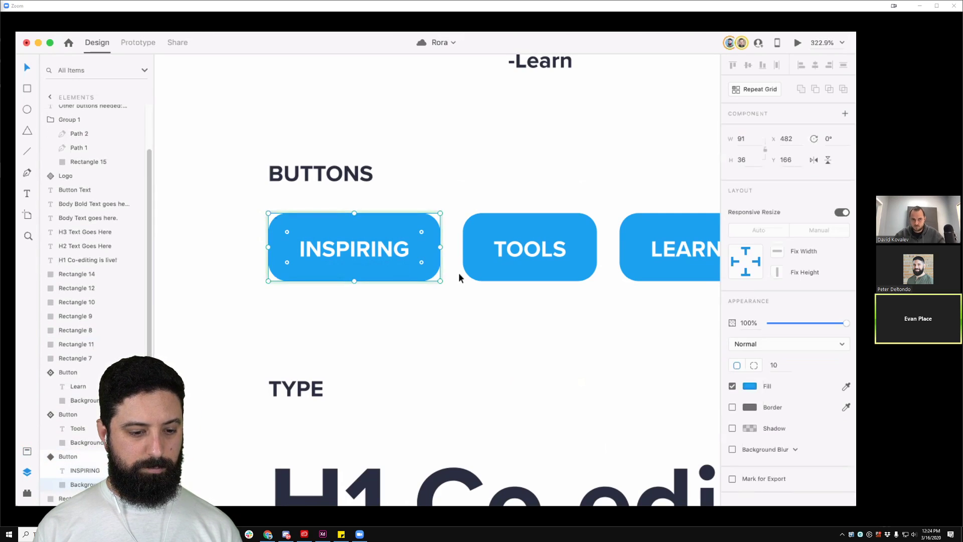
pyautogui.click(27, 451)
pyautogui.click(80, 244)
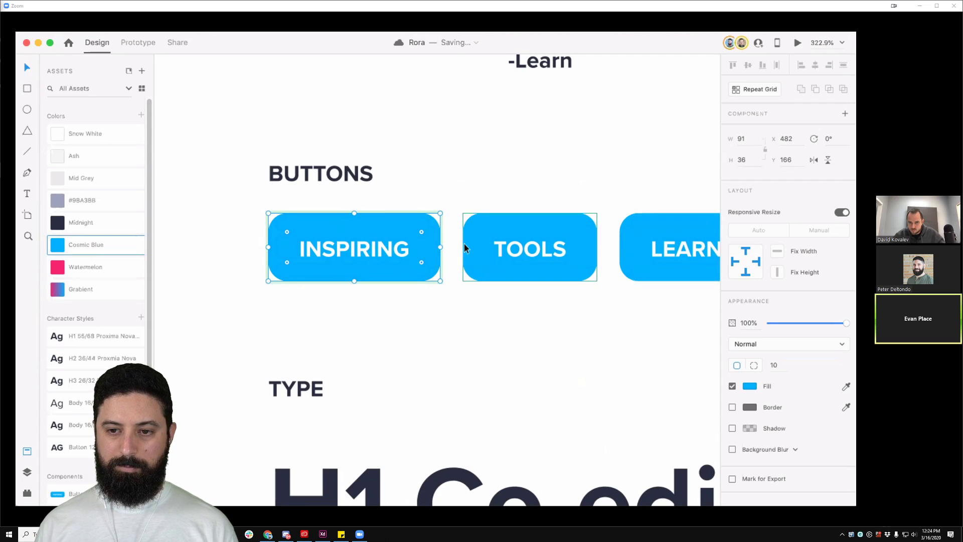
# Step: In the Hover State, darken the background fill to #00A1E6
pyautogui.click(303, 309)
pyautogui.click(333, 245)
pyautogui.click(775, 146)
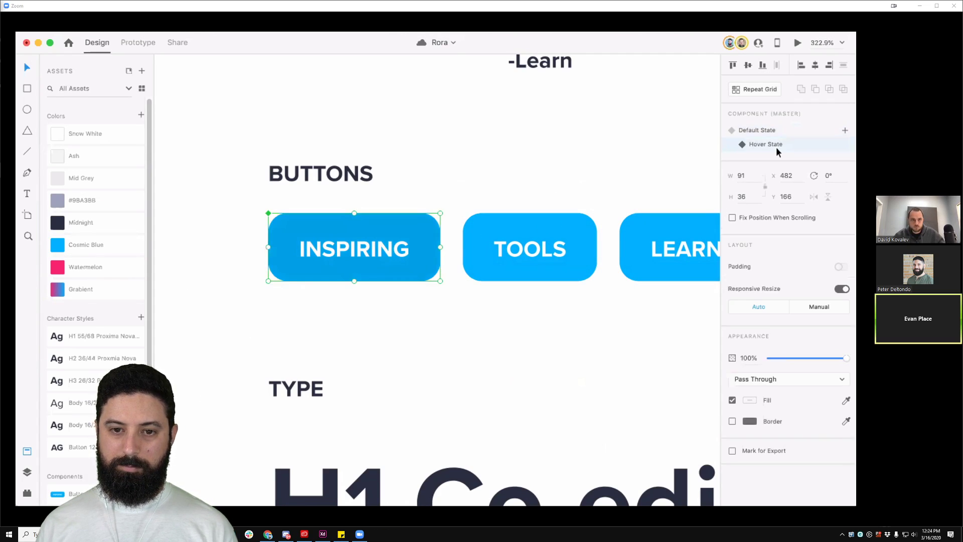
pyautogui.click(27, 471)
pyautogui.click(50, 486)
pyautogui.scroll(-2, 79, 482)
pyautogui.click(73, 488)
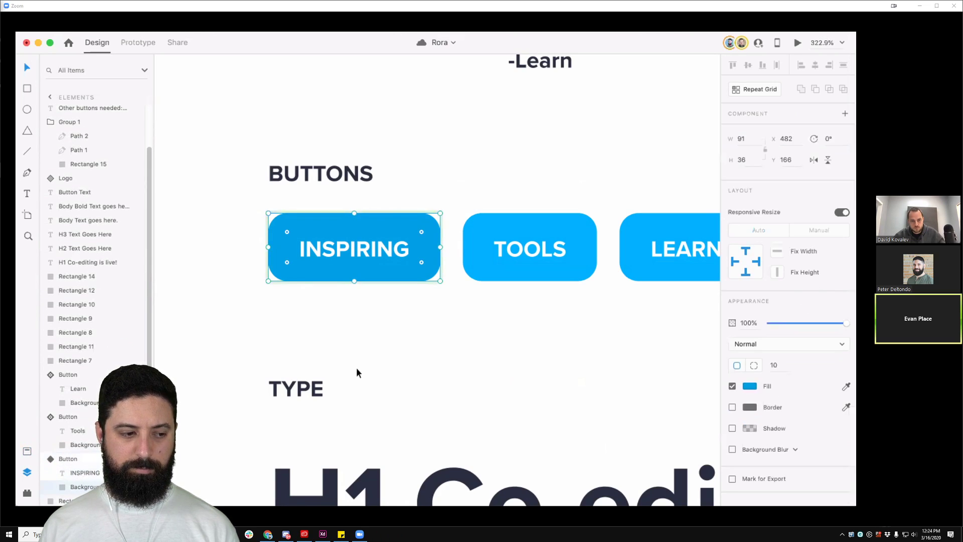
pyautogui.click(751, 387)
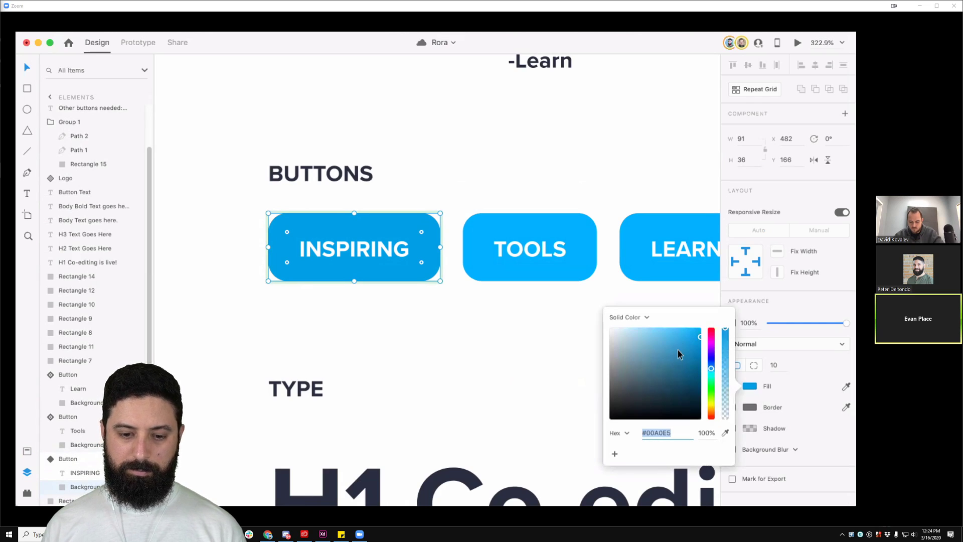
pyautogui.moveTo(699, 334); pyautogui.dragTo(700, 339)
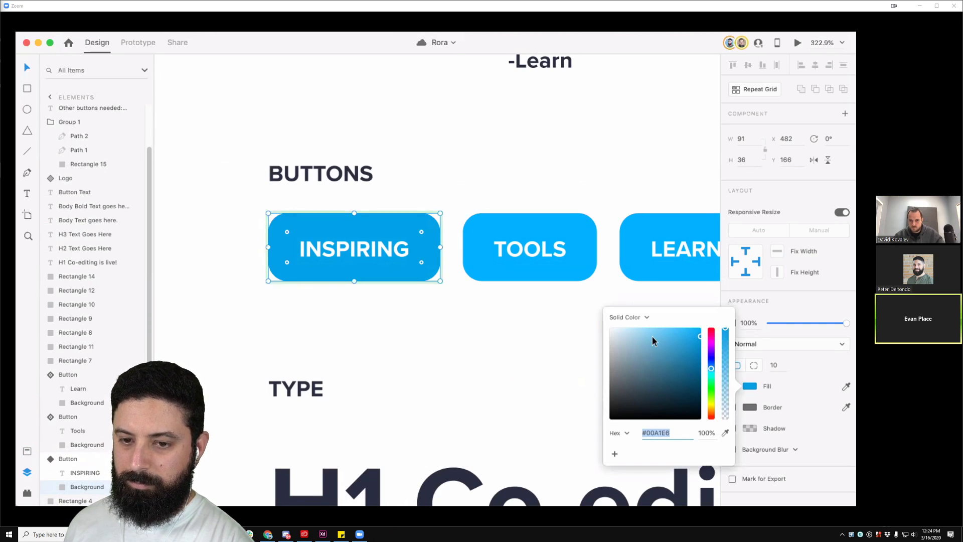
pyautogui.click(555, 341)
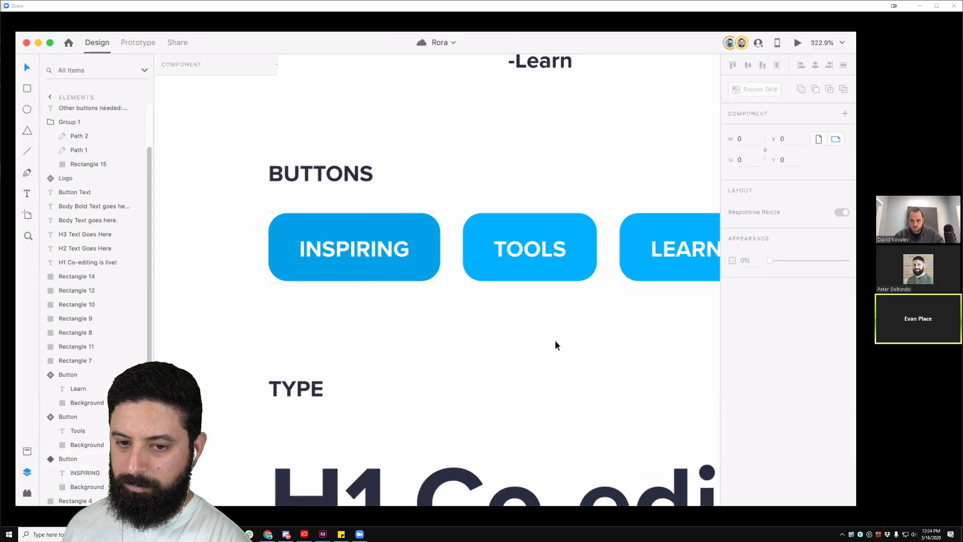
pyautogui.click(408, 228)
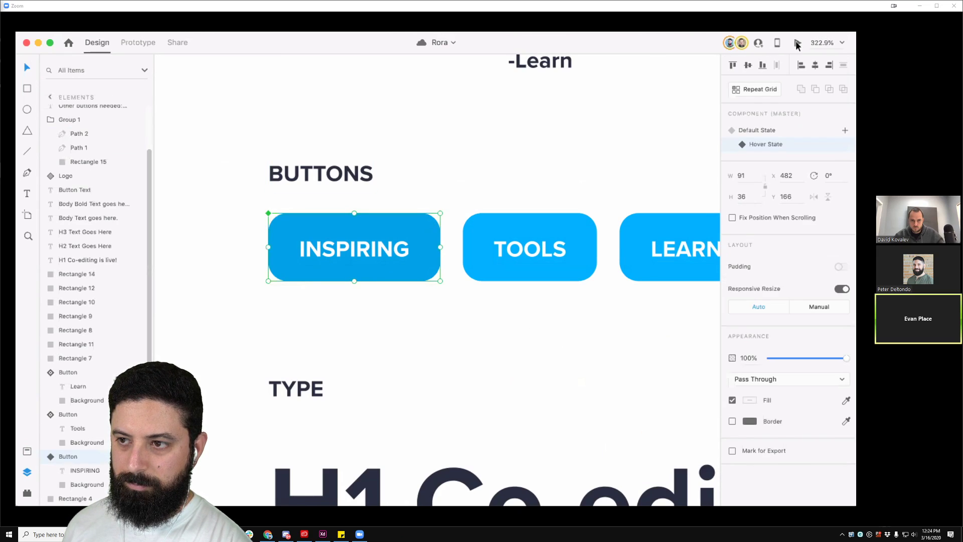
pyautogui.click(797, 44)
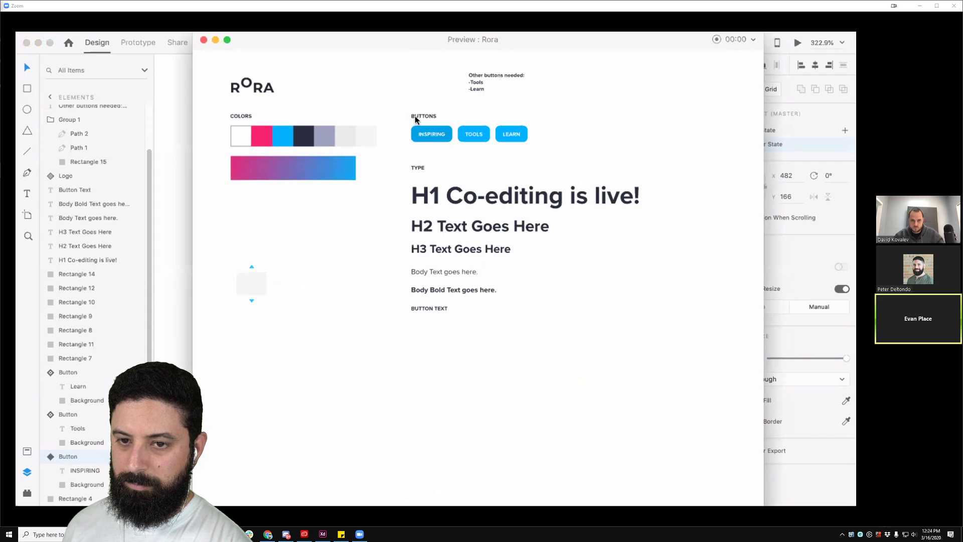
pyautogui.click(203, 40)
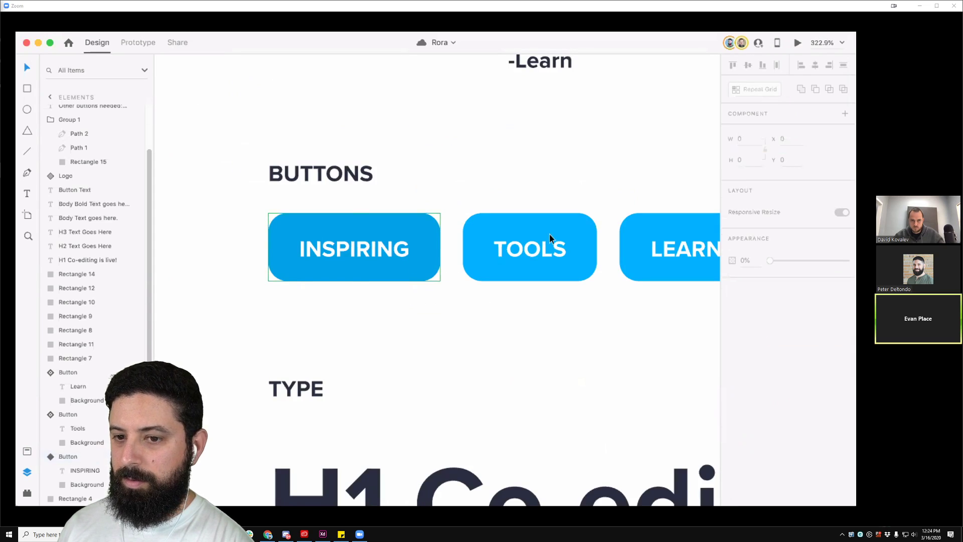
pyautogui.click(750, 130)
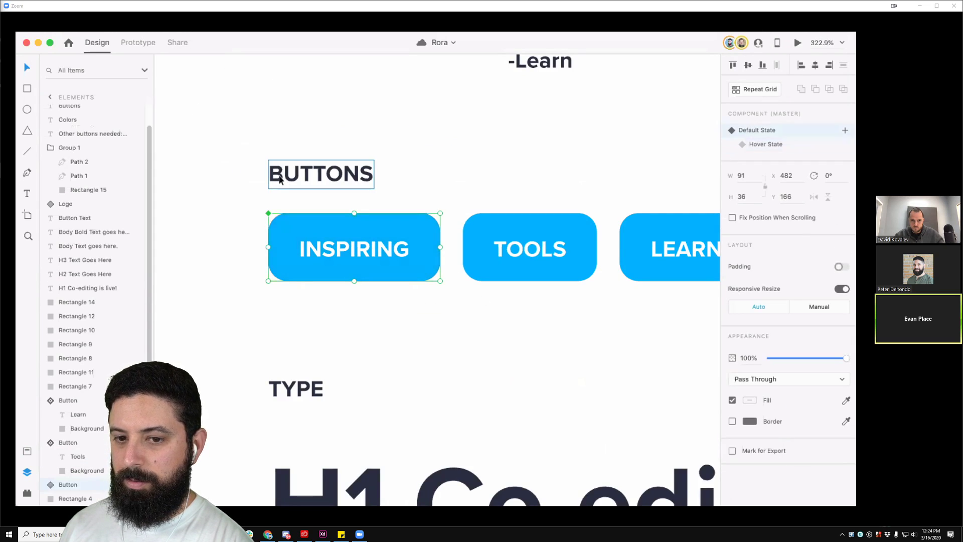
pyautogui.click(453, 121)
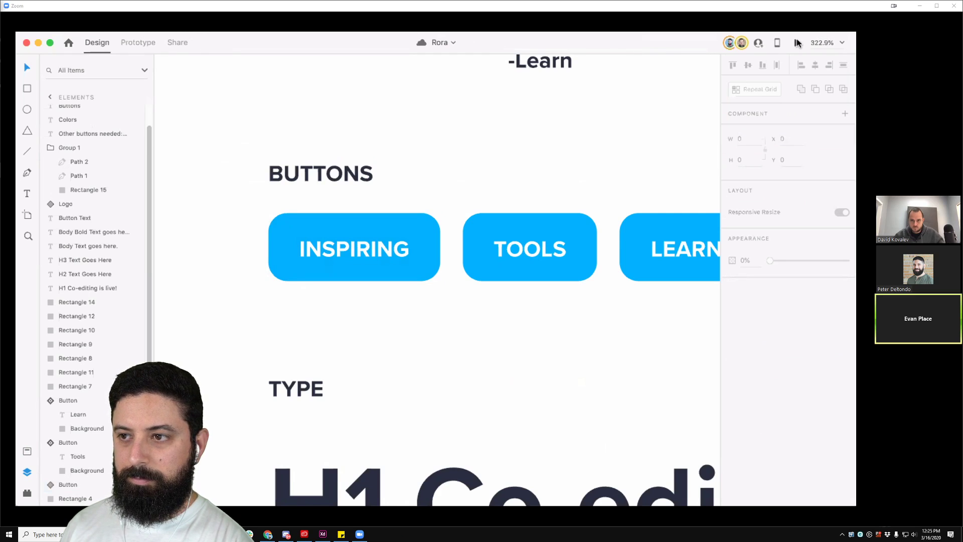
pyautogui.click(798, 43)
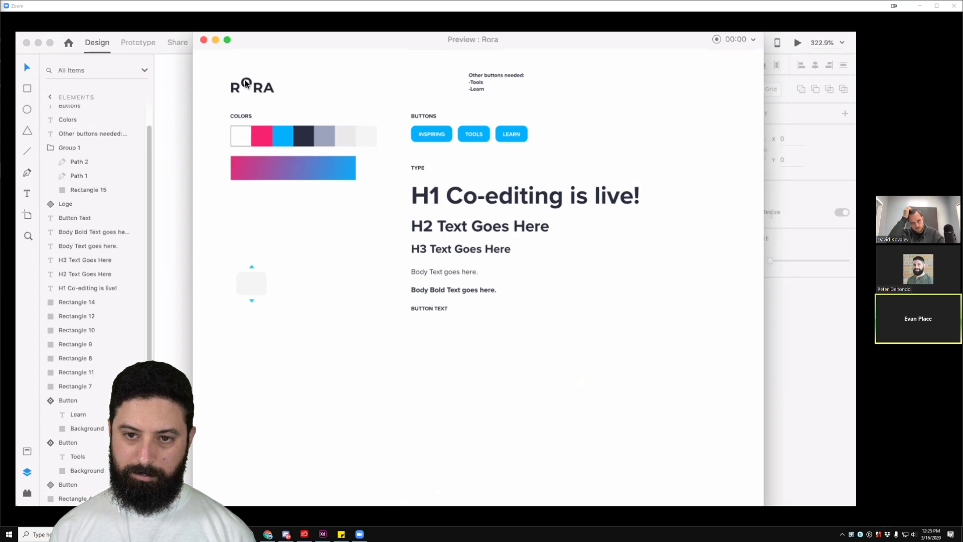
pyautogui.click(203, 40)
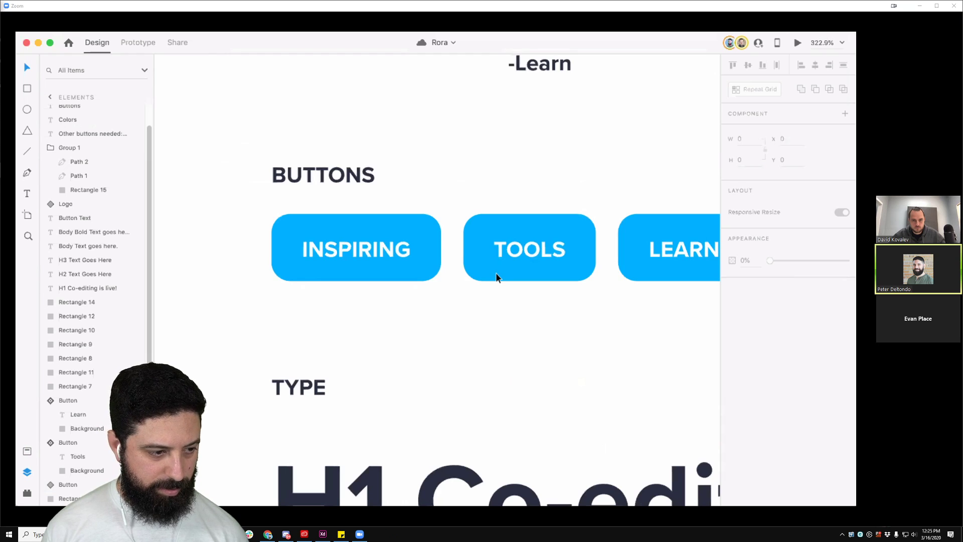
# Step: Ungroup TOOLS from the shared button component and make it a new master component
pyautogui.scroll(-3, 495, 273)
pyautogui.click(426, 288)
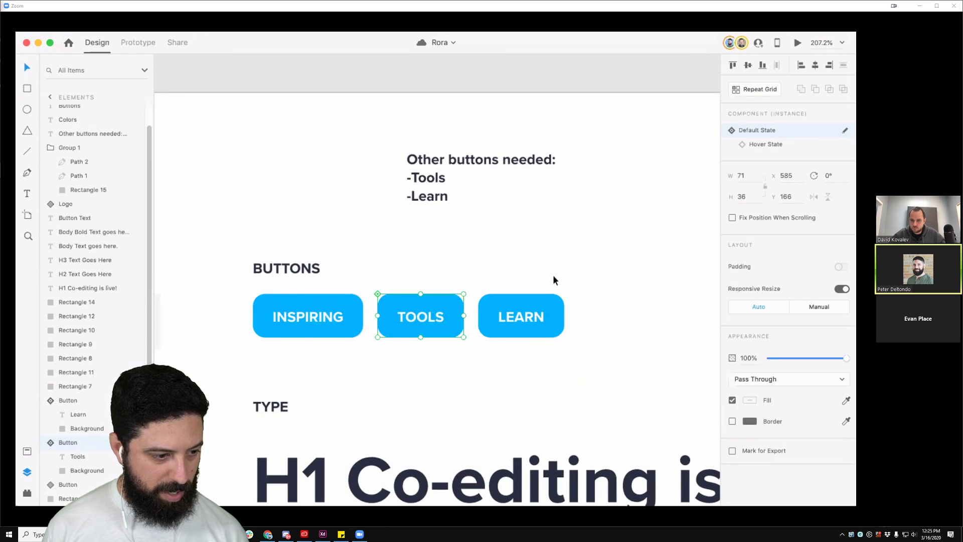
pyautogui.rightClick(419, 324)
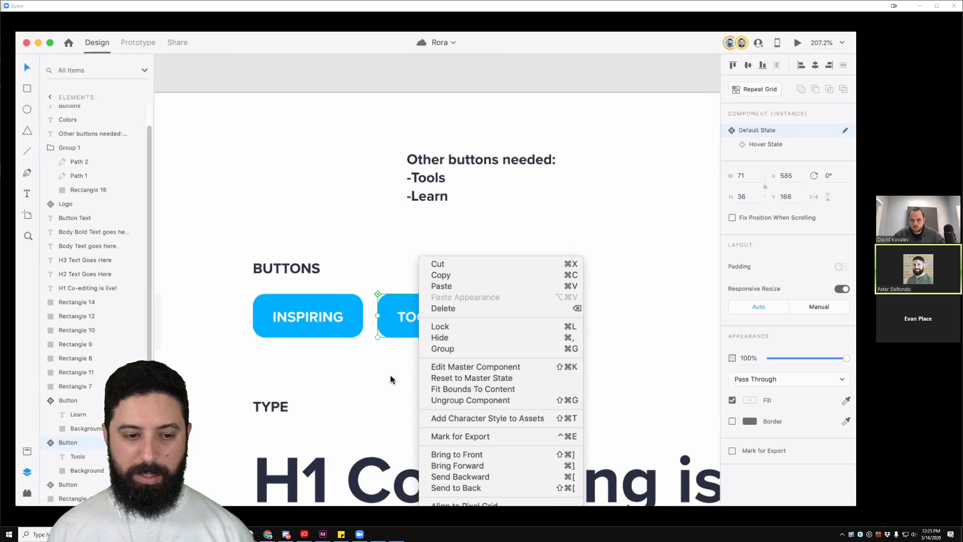
pyautogui.click(450, 400)
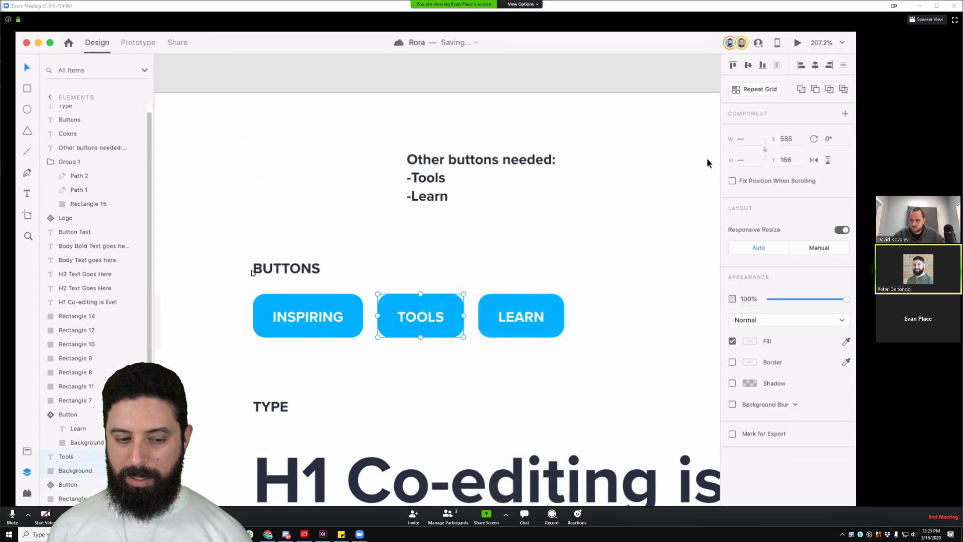
pyautogui.click(845, 113)
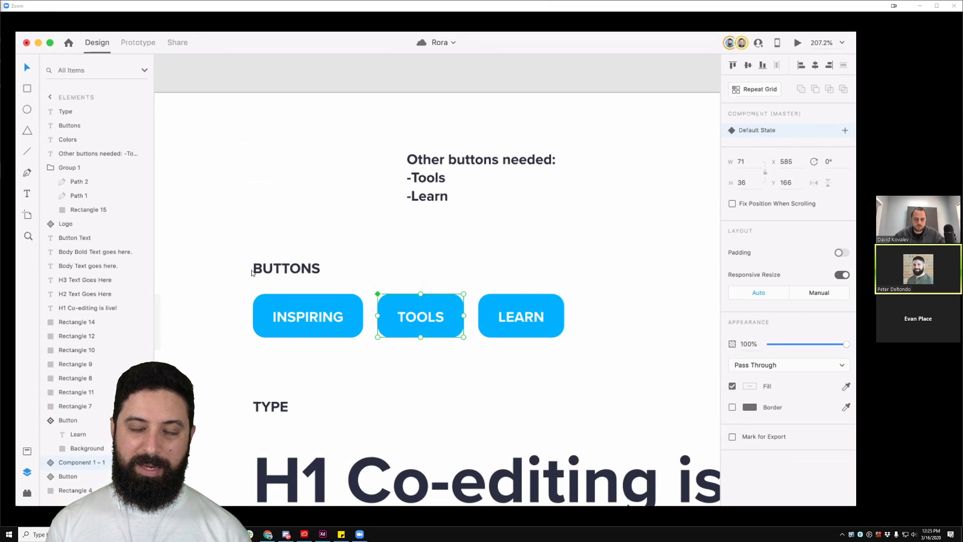
pyautogui.click(27, 474)
pyautogui.click(27, 474)
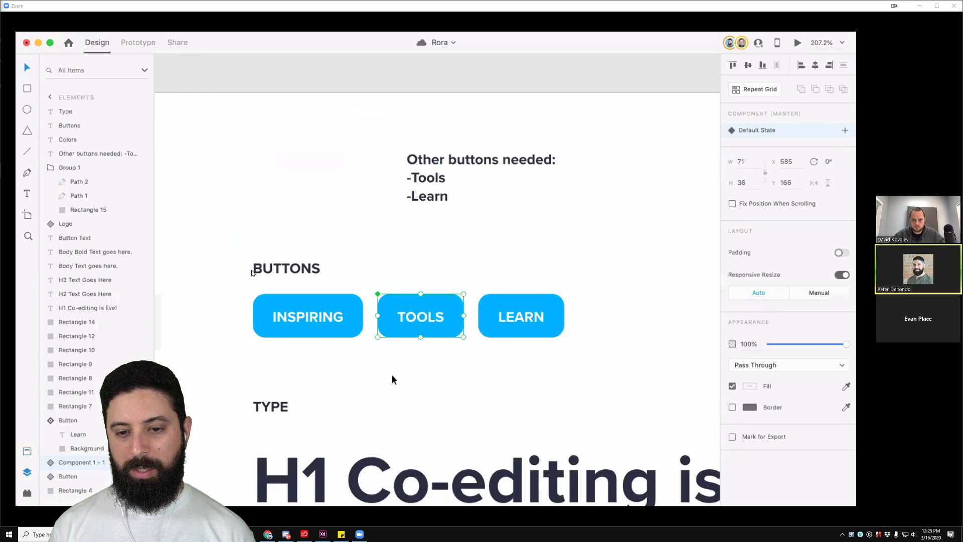
# Step: Fill the TOOLS button's background rectangle with Watermelon pink
pyautogui.click(28, 451)
pyautogui.click(97, 267)
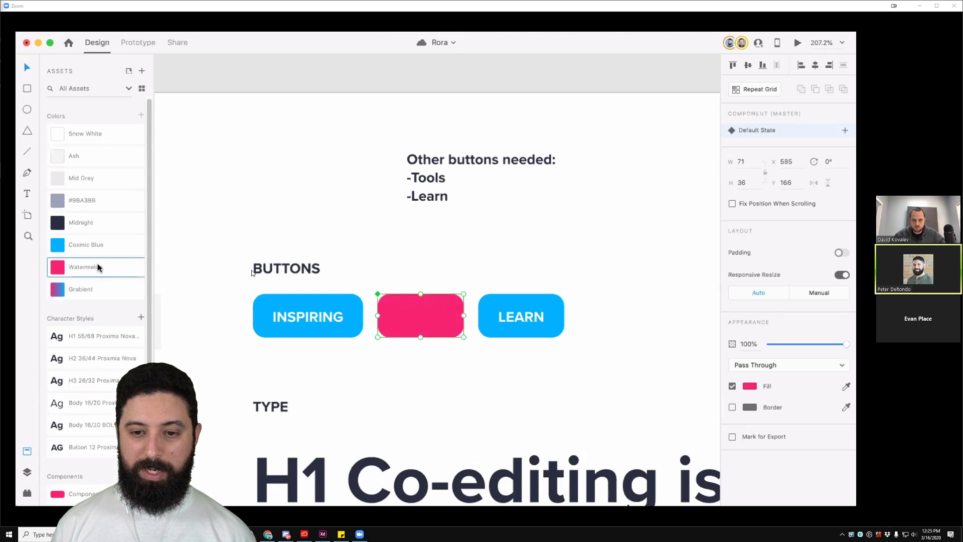
pyautogui.press('super+z')
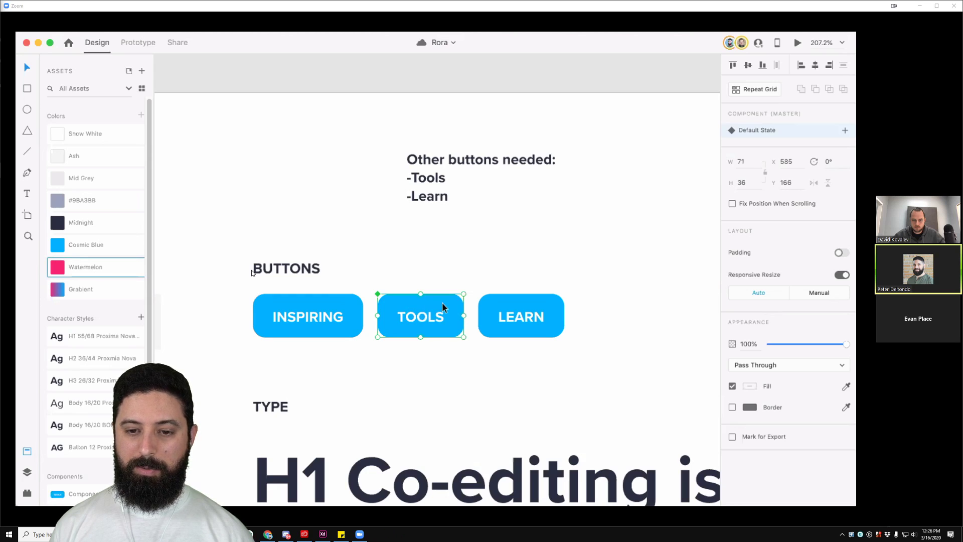
pyautogui.doubleClick(447, 303)
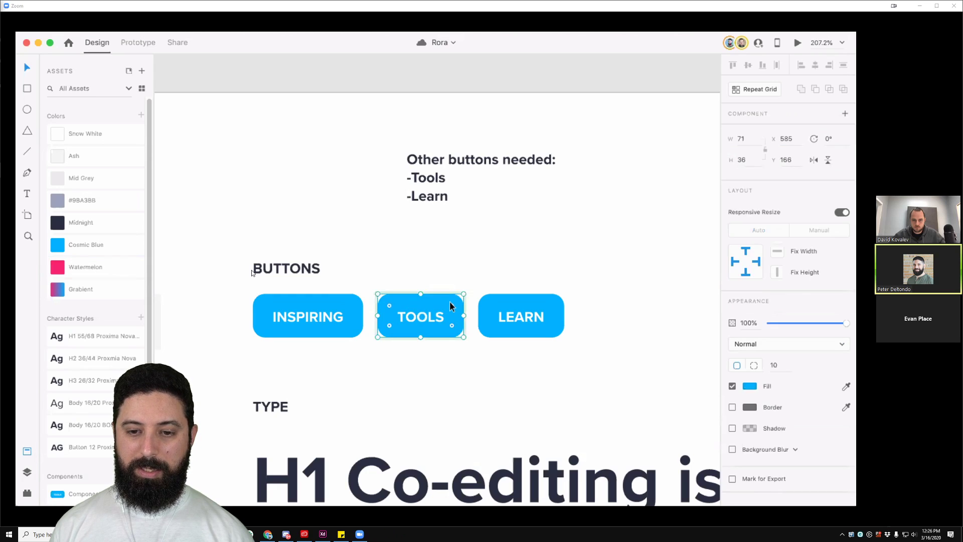
pyautogui.click(87, 266)
pyautogui.click(650, 326)
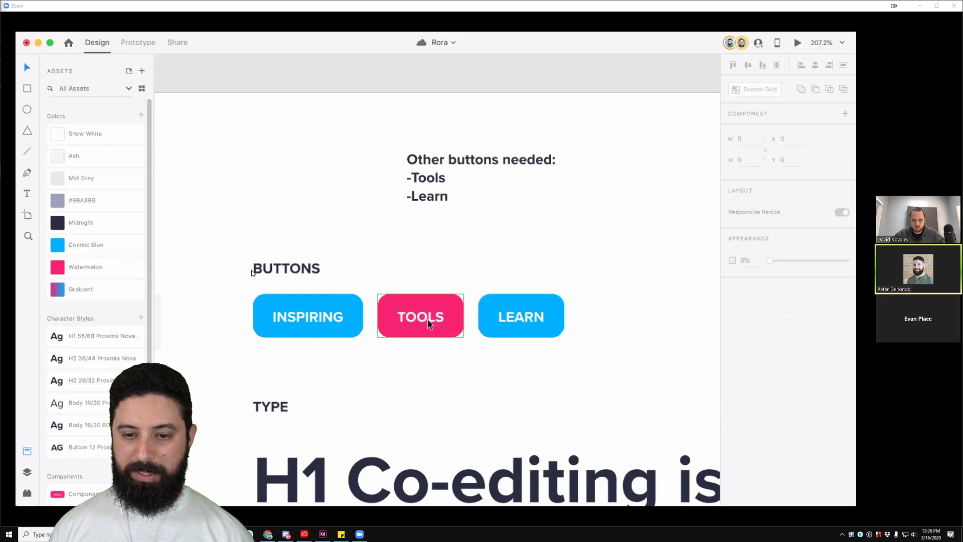
# Step: Style the TOOLS label Button 12 in Snow White, then stop viewing the Zoom screen share
pyautogui.doubleClick(398, 319)
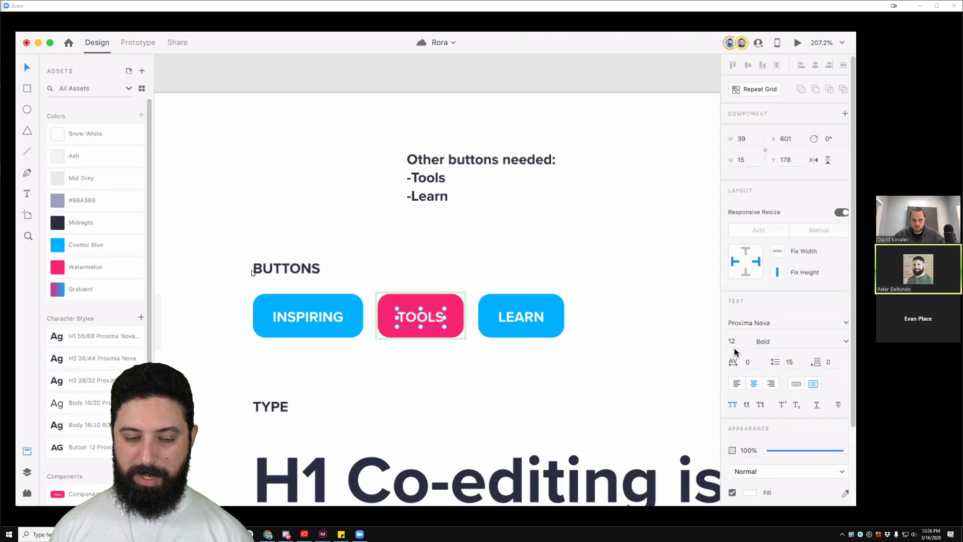
pyautogui.click(86, 446)
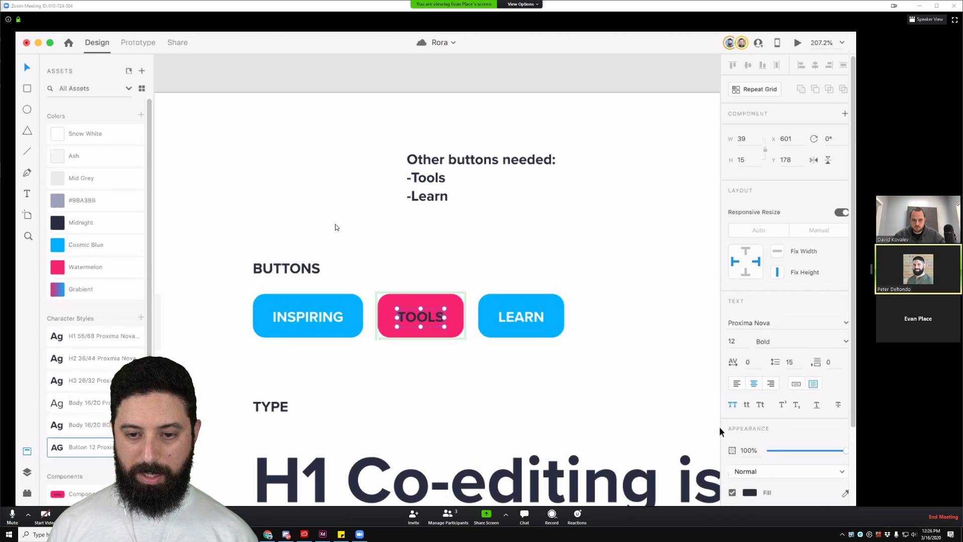
pyautogui.click(90, 133)
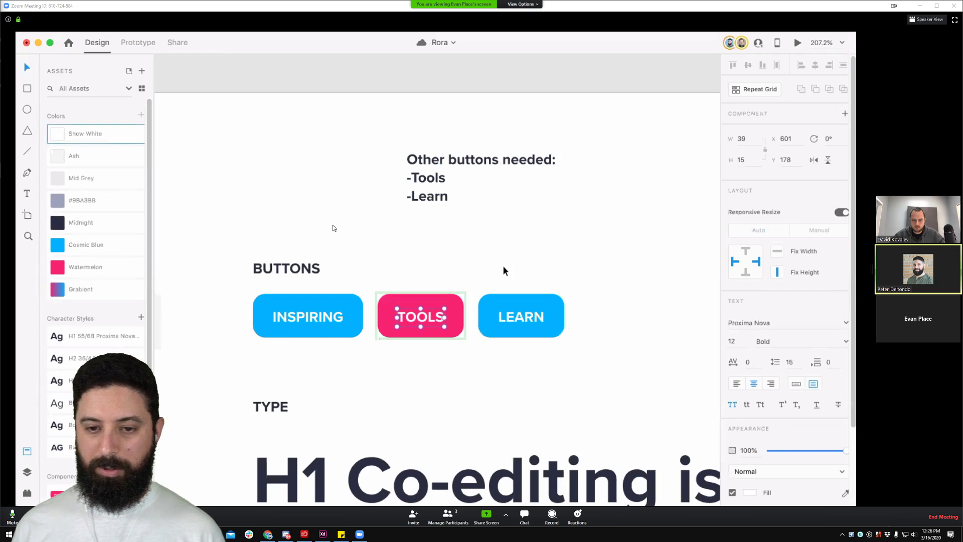
pyautogui.click(505, 269)
pyautogui.click(522, 4)
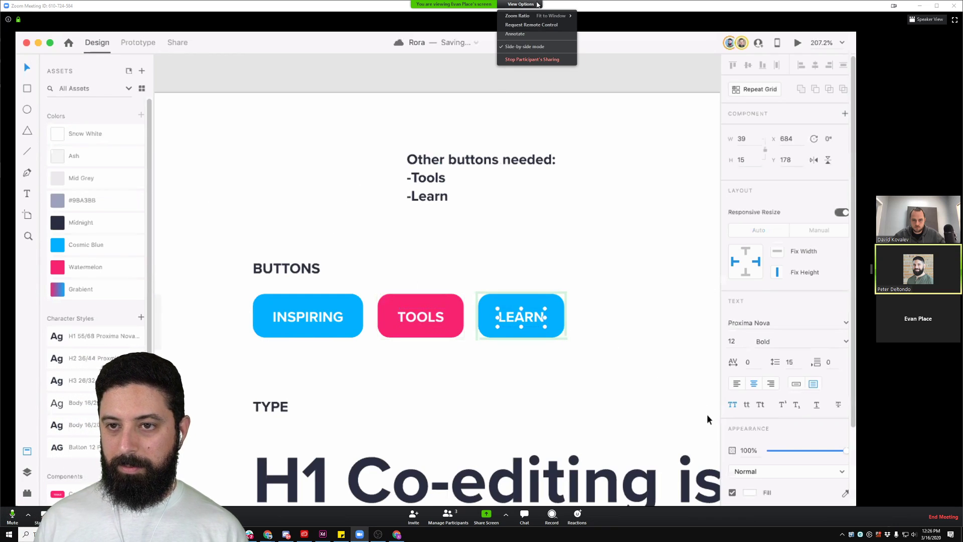
pyautogui.click(548, 59)
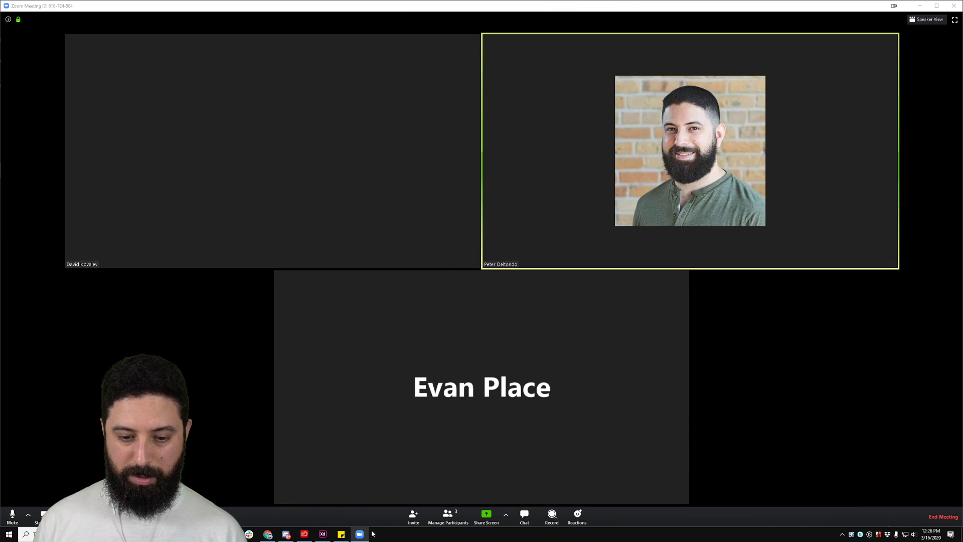
# Step: Minimize Zoom and drag a Logo component instance onto the Web 1920 – 2 artboard
pyautogui.click(323, 534)
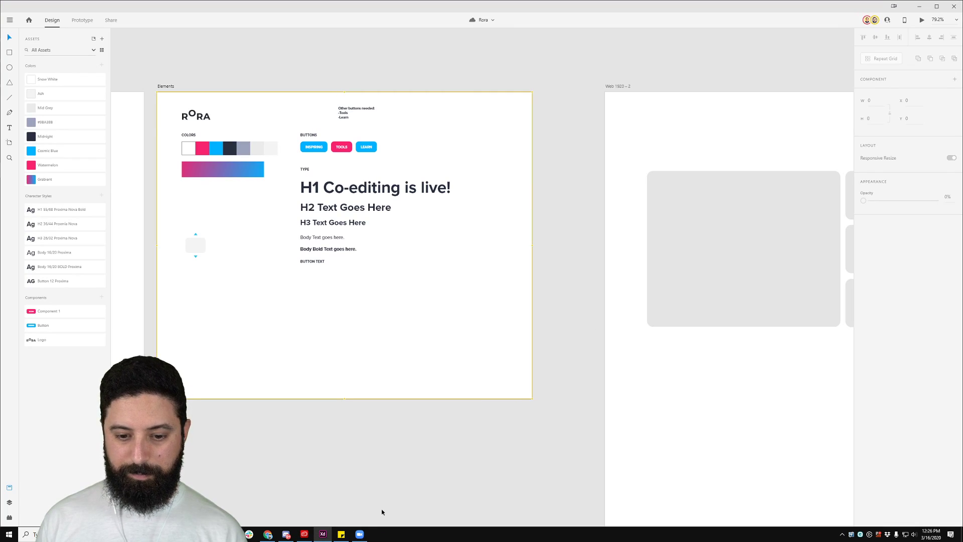
pyautogui.click(360, 535)
pyautogui.click(920, 5)
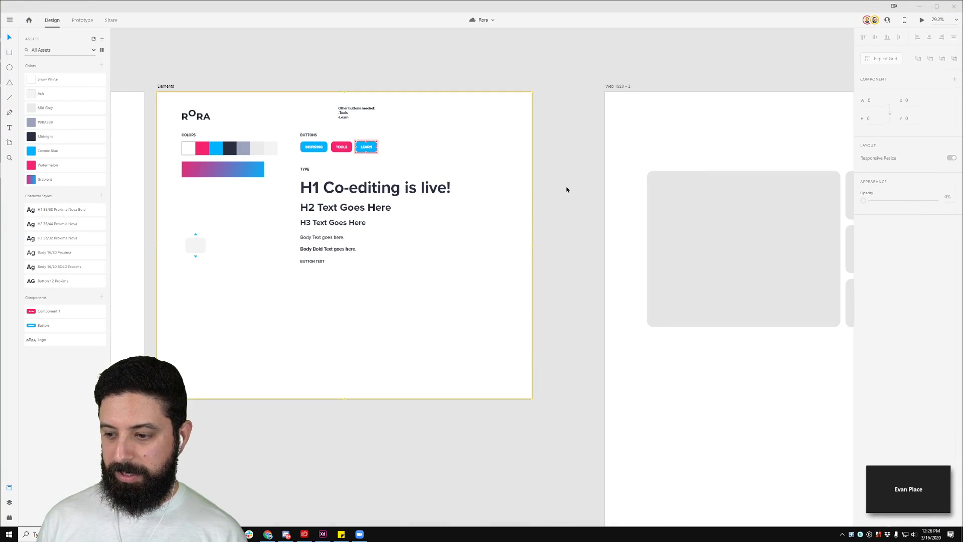
pyautogui.scroll(-3, 561, 174)
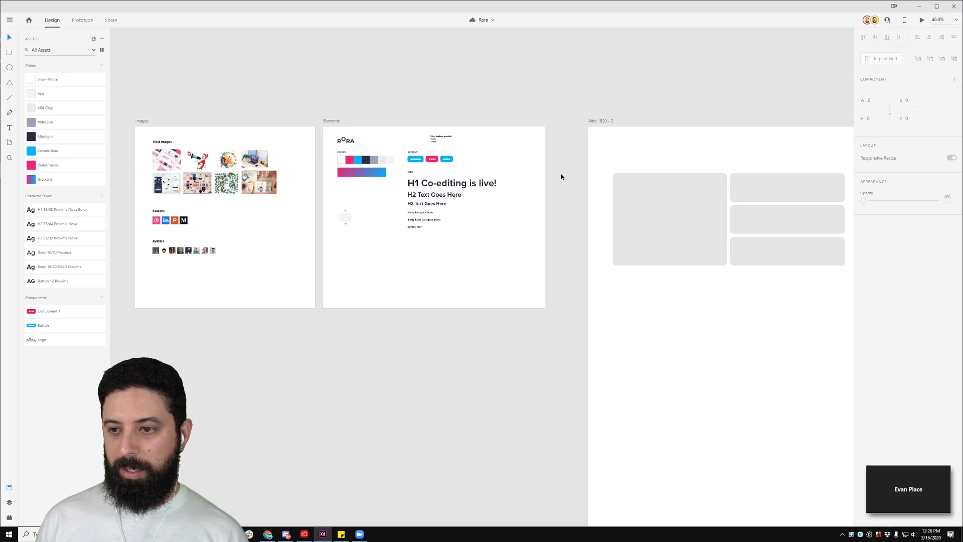
pyautogui.moveTo(723, 93); pyautogui.dragTo(612, 97)
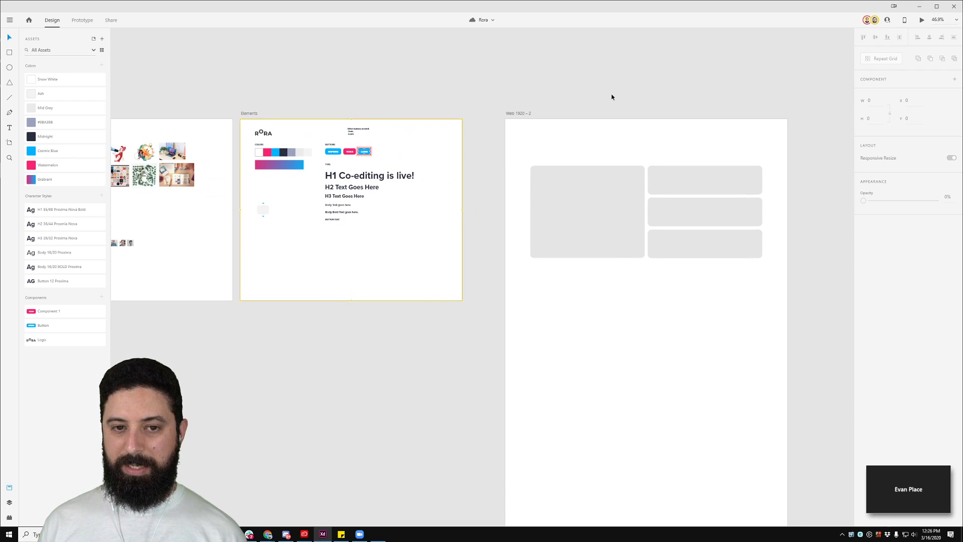
pyautogui.click(263, 133)
pyautogui.click(240, 102)
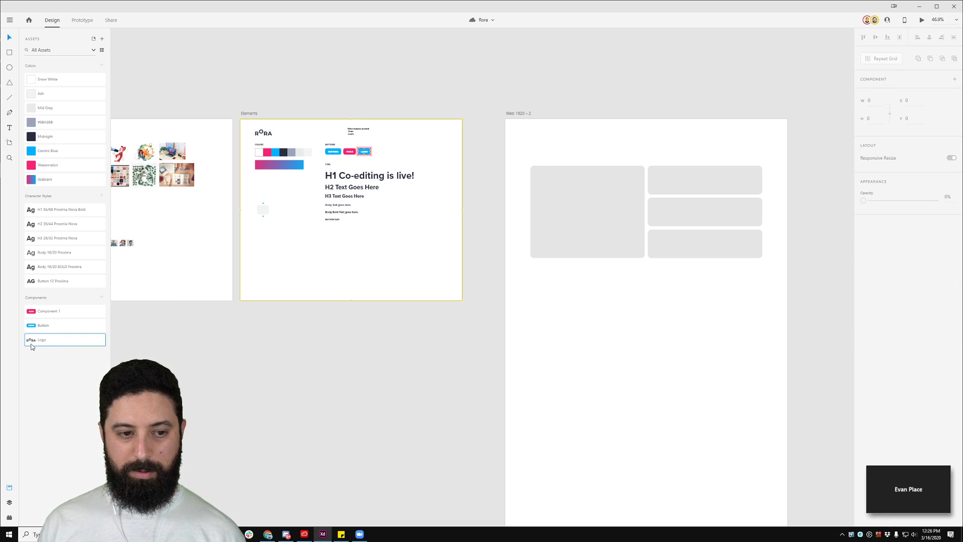
pyautogui.moveTo(71, 340); pyautogui.dragTo(588, 140)
# Step: Left-align the logo with the large grey card and move it up to Y 20
pyautogui.scroll(5, 629, 140)
pyautogui.click(443, 273)
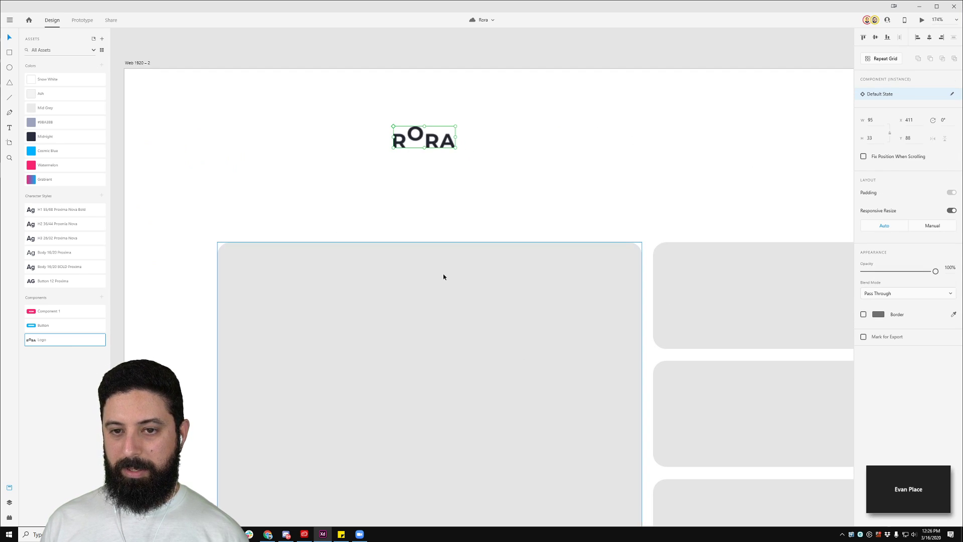
pyautogui.keyDown('shift'); pyautogui.click(424, 138); pyautogui.keyUp('shift')
pyautogui.click(919, 37)
pyautogui.click(650, 87)
pyautogui.moveTo(266, 144); pyautogui.dragTo(263, 100)
pyautogui.click(295, 62)
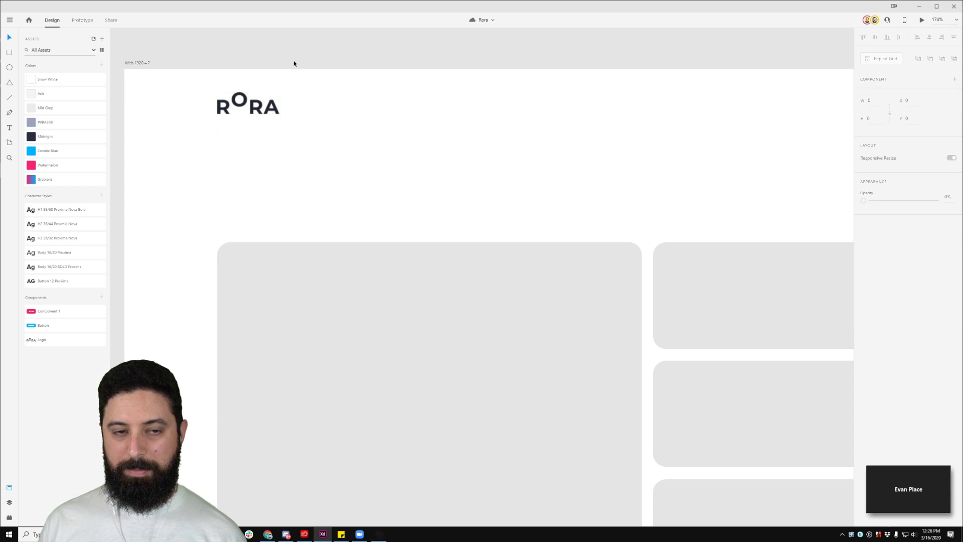
pyautogui.scroll(-5, 296, 62)
# Step: Copy the three right-hand cards below the top row and widen them to full row width
pyautogui.scroll(-1, 302, 64)
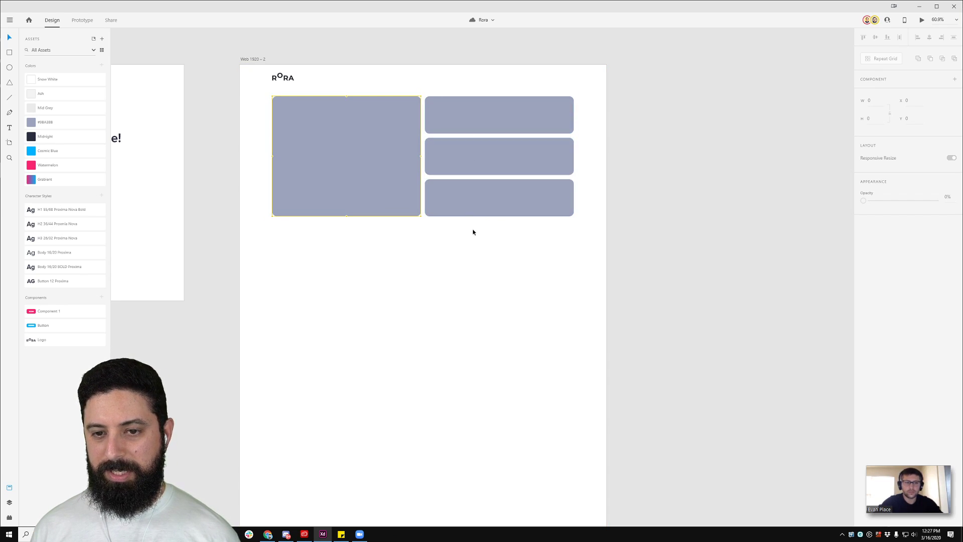
pyautogui.moveTo(566, 262); pyautogui.dragTo(325, 244)
pyautogui.moveTo(419, 287); pyautogui.dragTo(574, 272)
pyautogui.click(610, 273)
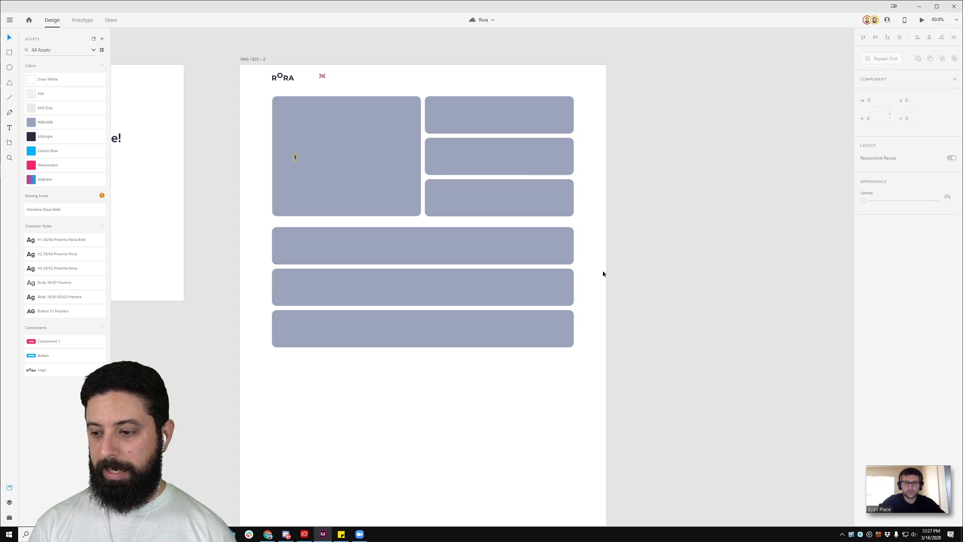
pyautogui.scroll(-4, 533, 265)
pyautogui.moveTo(204, 241); pyautogui.dragTo(683, 213)
pyautogui.moveTo(476, 204); pyautogui.dragTo(420, 244)
pyautogui.scroll(5, 346, 234)
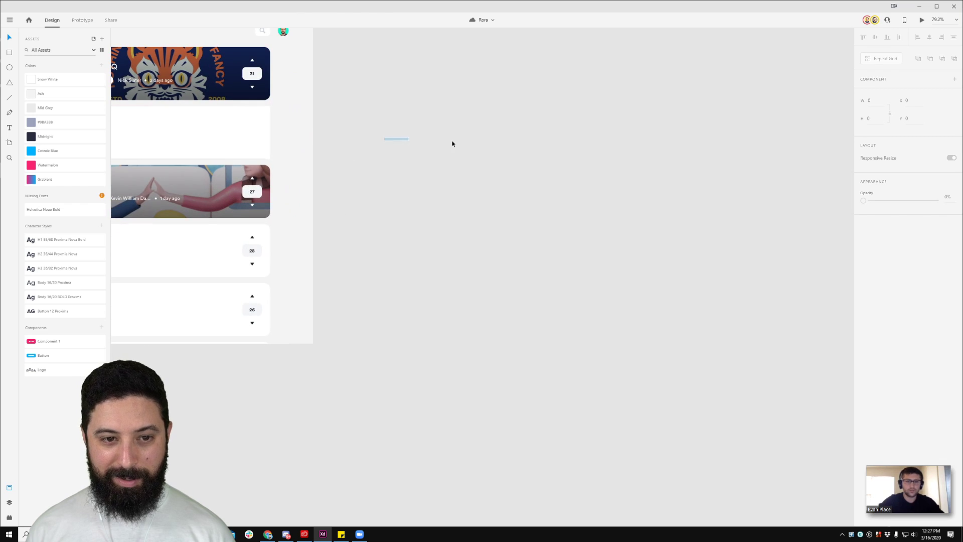
pyautogui.moveTo(436, 188); pyautogui.dragTo(237, 185)
pyautogui.moveTo(686, 182); pyautogui.dragTo(213, 206)
pyautogui.moveTo(603, 206); pyautogui.dragTo(307, 191)
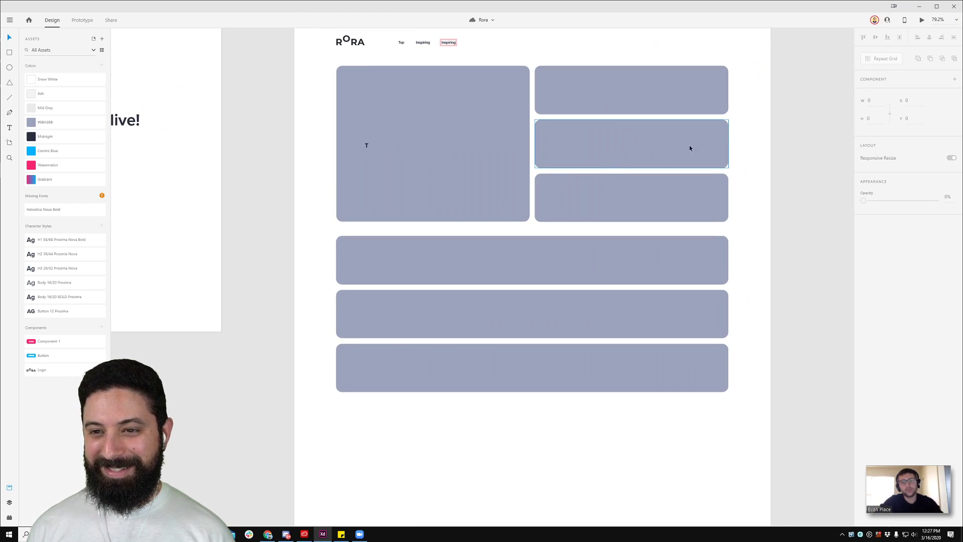
pyautogui.moveTo(674, 153); pyautogui.dragTo(555, 152)
pyautogui.click(412, 94)
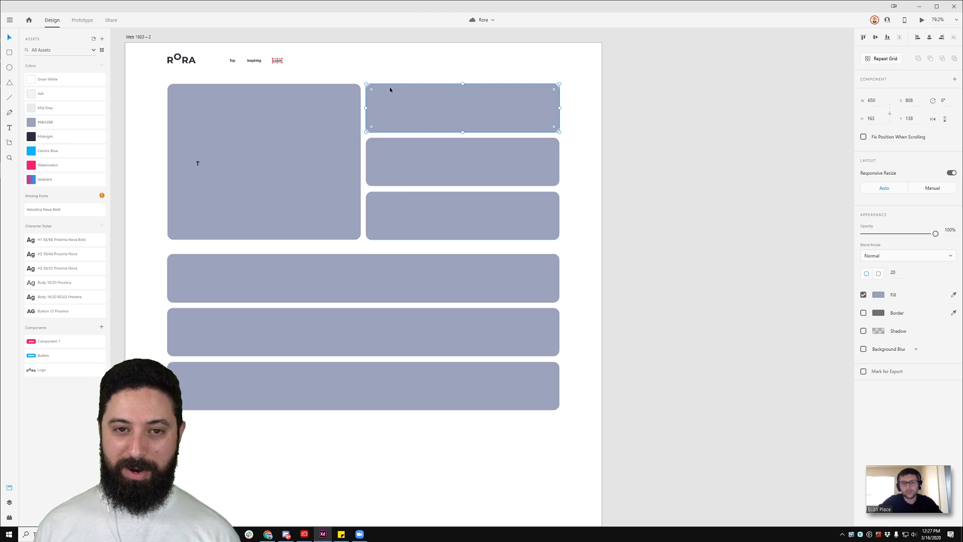
pyautogui.click(384, 62)
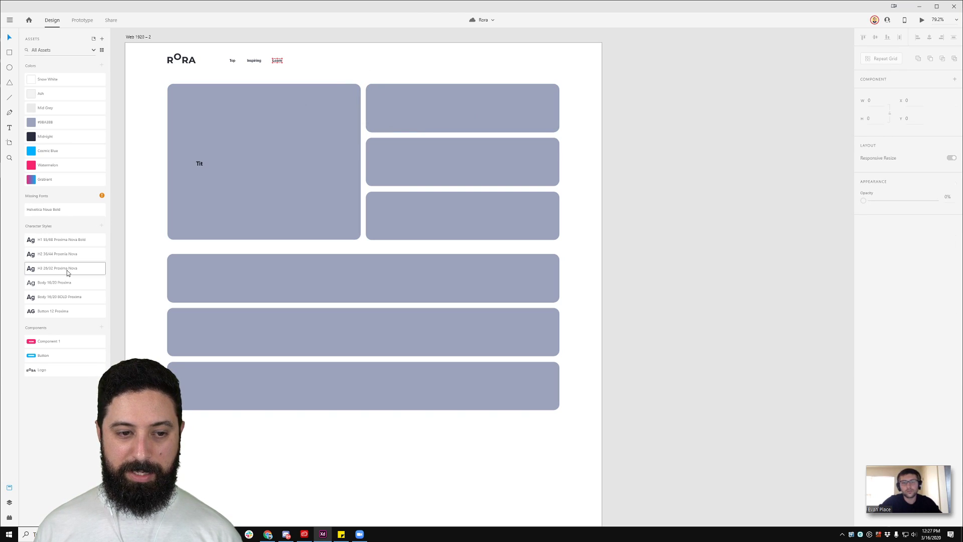
# Step: Add an H3 26/32 text 'Item Title Goes here' inside the top-right card
pyautogui.press('t')
pyautogui.click(408, 70)
pyautogui.write('asdasdasd')
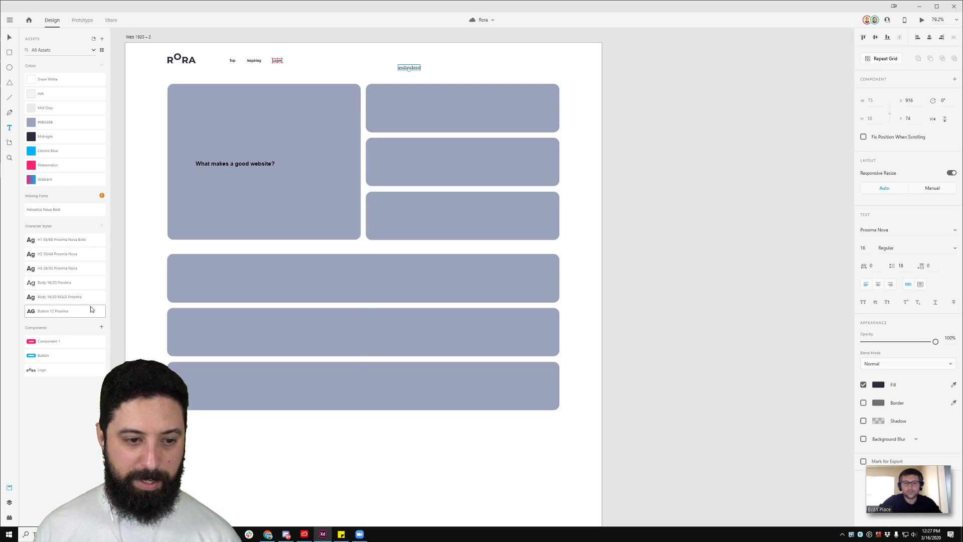
pyautogui.click(71, 297)
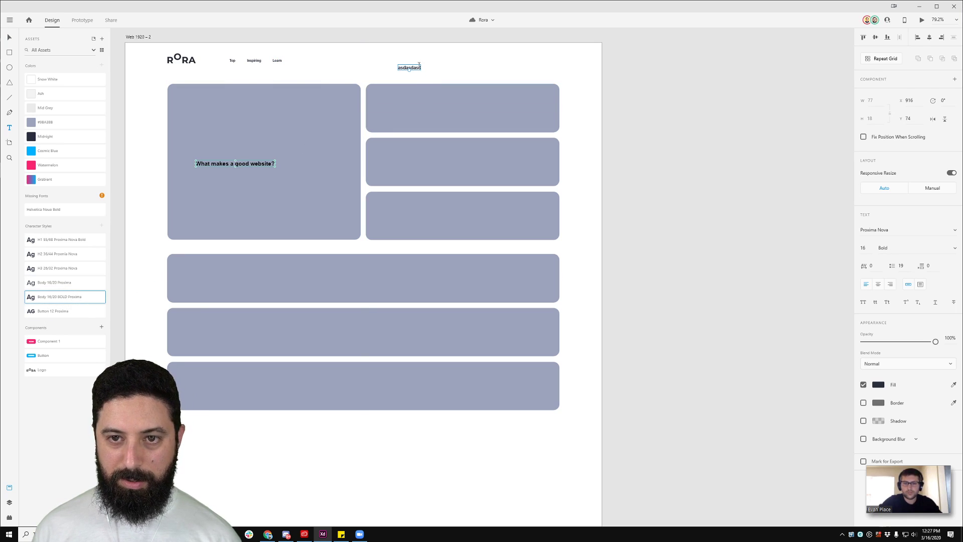
pyautogui.moveTo(406, 69); pyautogui.dragTo(384, 118)
pyautogui.scroll(5, 388, 118)
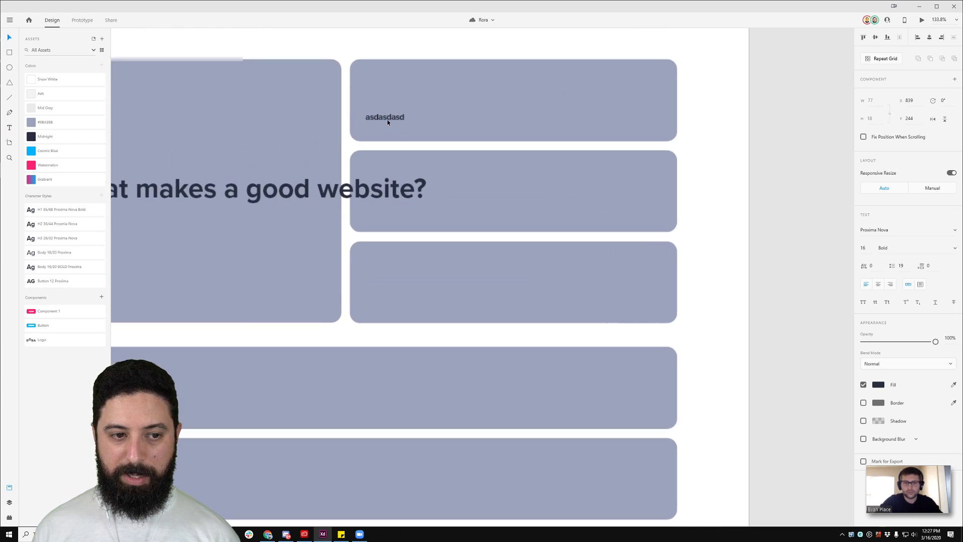
pyautogui.click(66, 238)
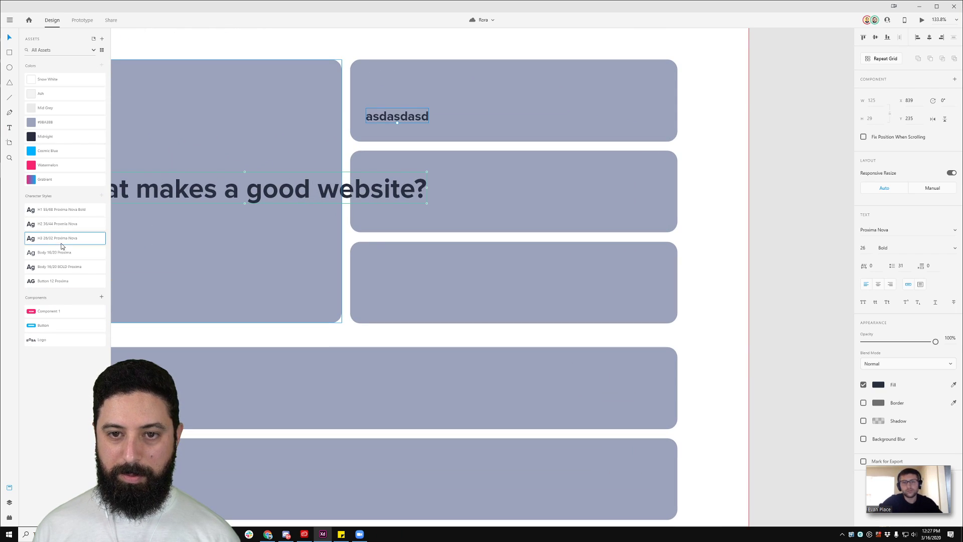
pyautogui.doubleClick(385, 118)
pyautogui.write('It')
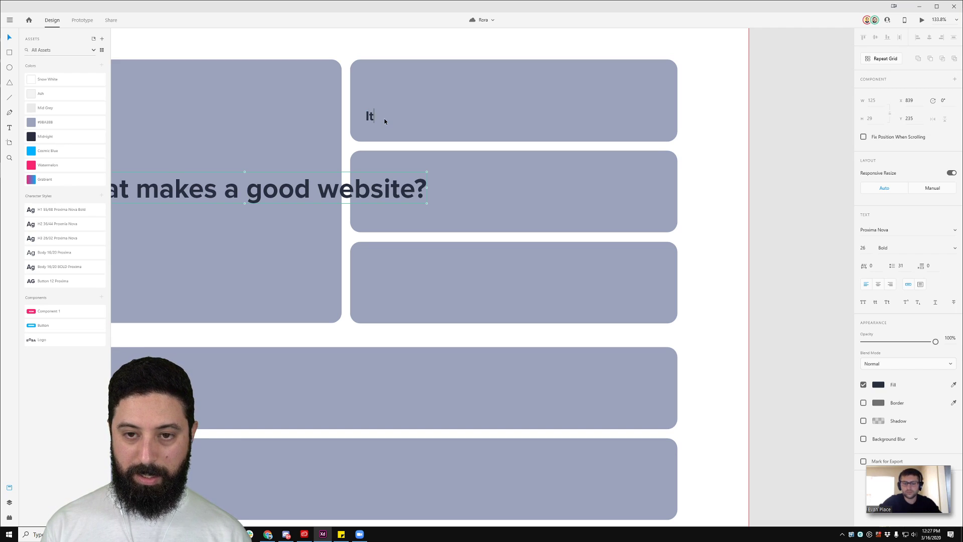
pyautogui.write('em Title G')
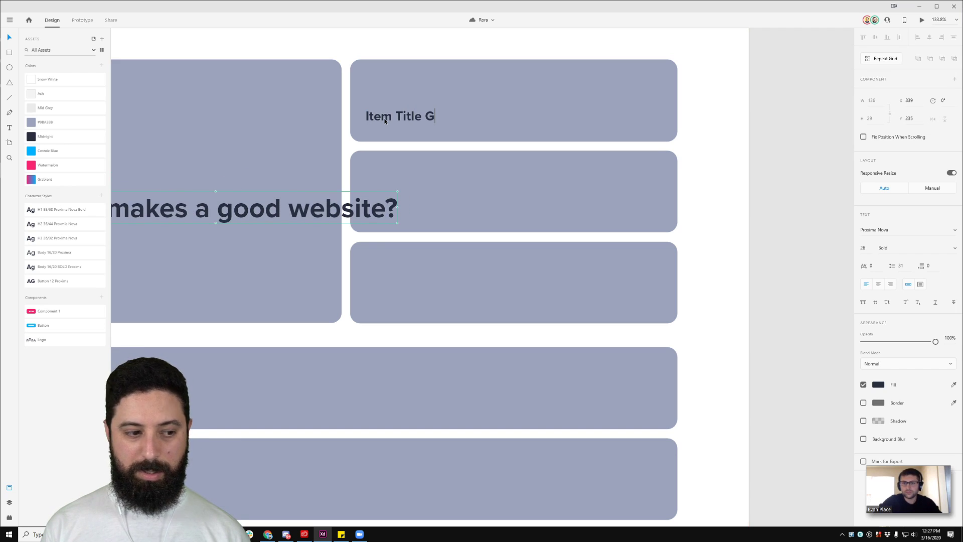
pyautogui.write('oes here')
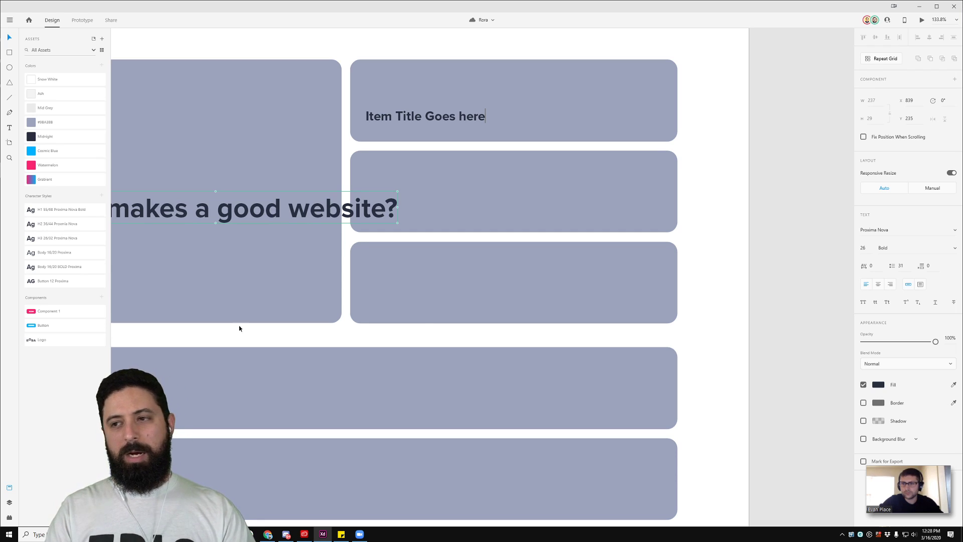
pyautogui.press('Escape')
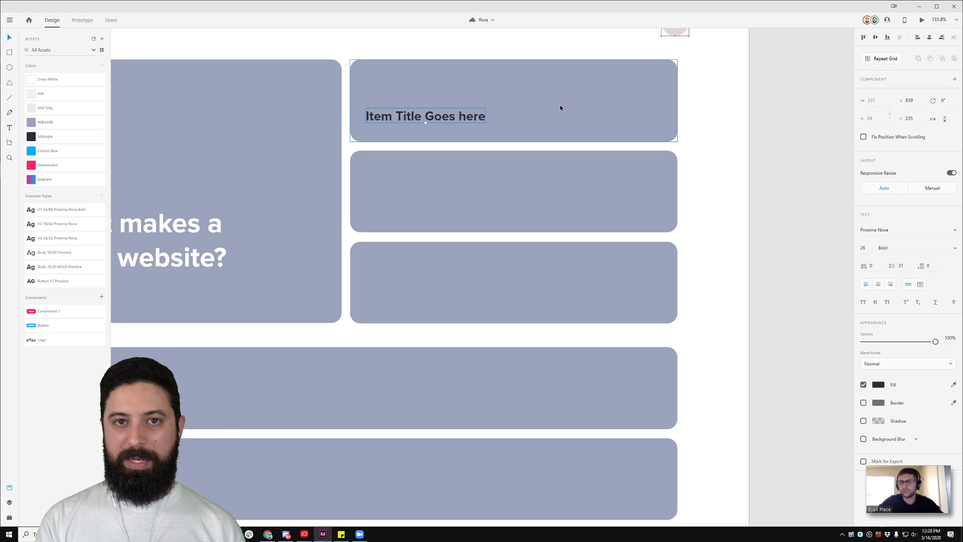
# Step: Select the avatar circle at the artboard's top right and open the plugins list
pyautogui.scroll(5, 560, 108)
pyautogui.scroll(-5, 560, 108)
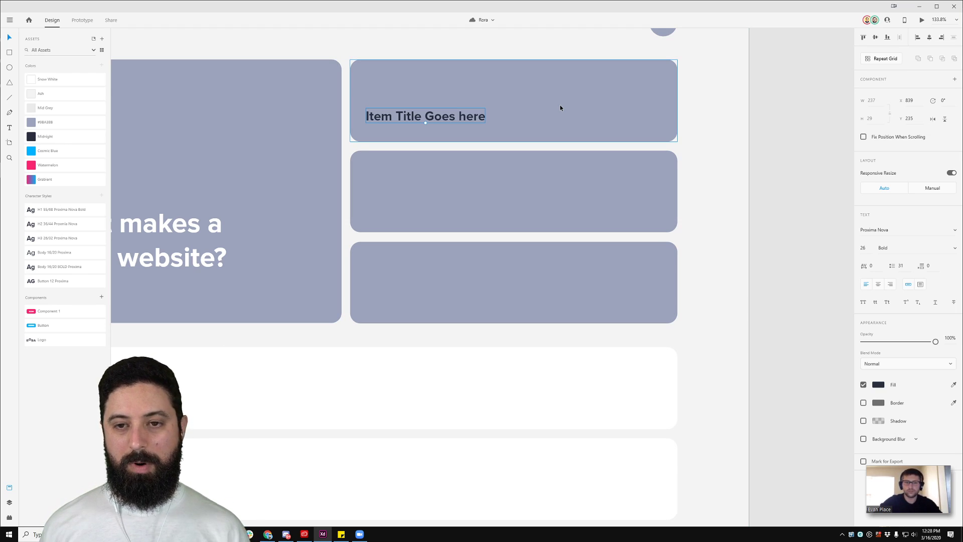
pyautogui.click(736, 101)
pyautogui.scroll(-4, 736, 101)
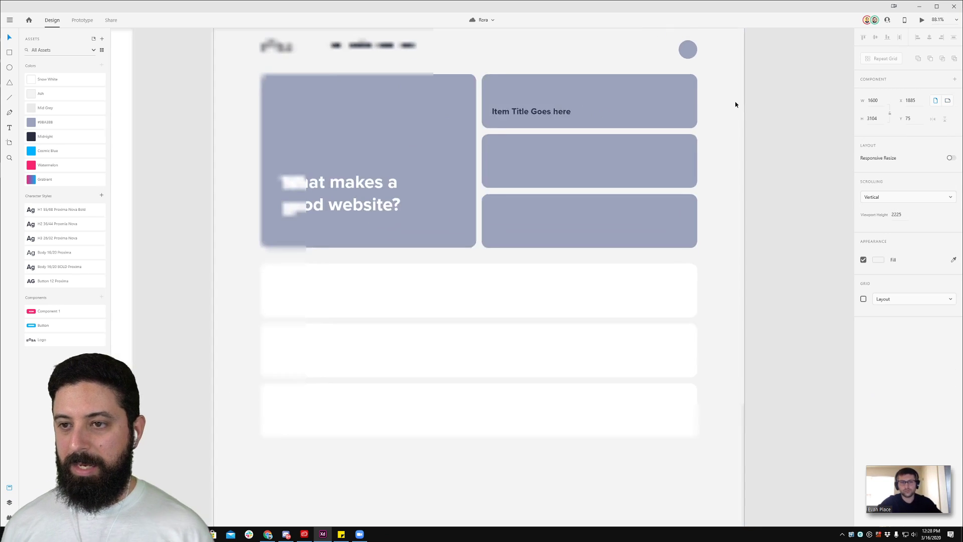
pyautogui.click(703, 69)
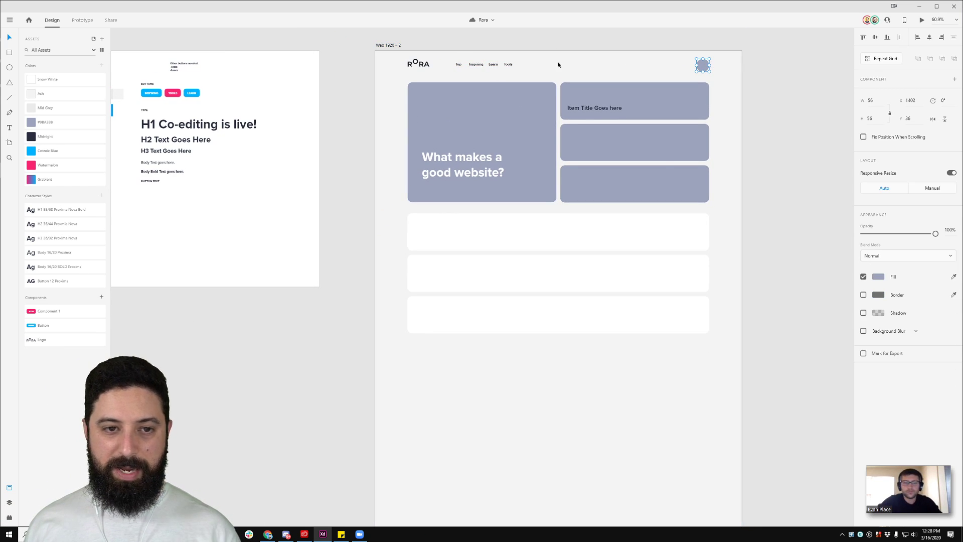
pyautogui.click(9, 518)
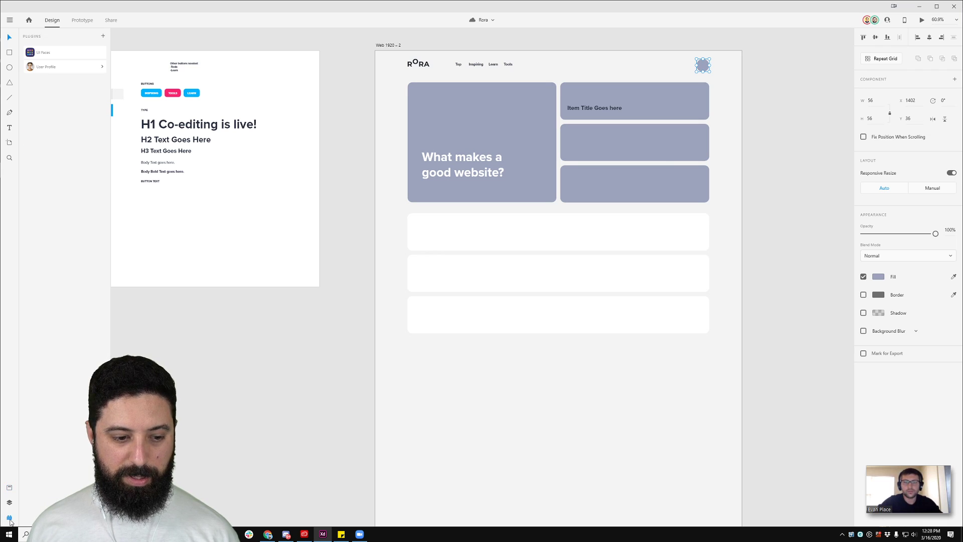
# Step: In UI Faces choose Unsplash, male and female, max age 45, Happiness, and apply
pyautogui.click(66, 53)
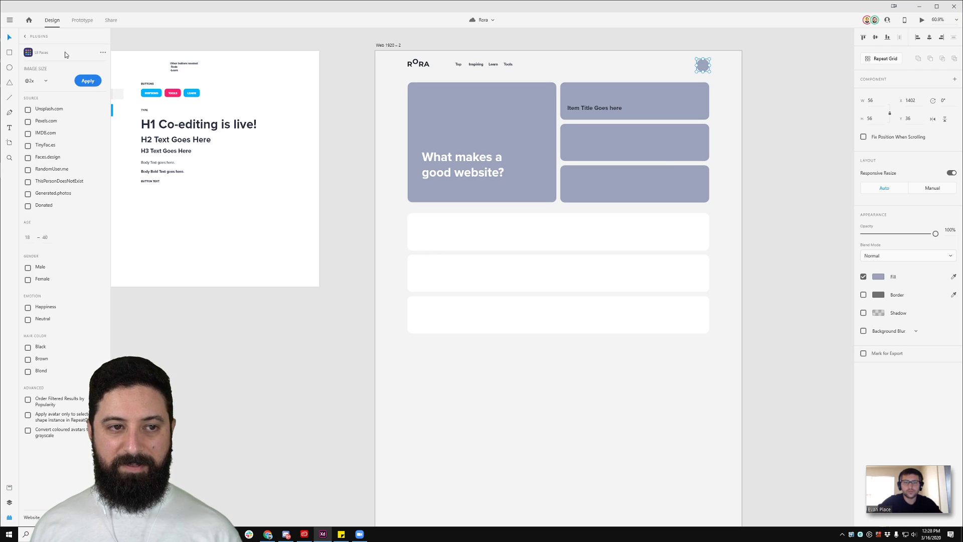
pyautogui.click(28, 111)
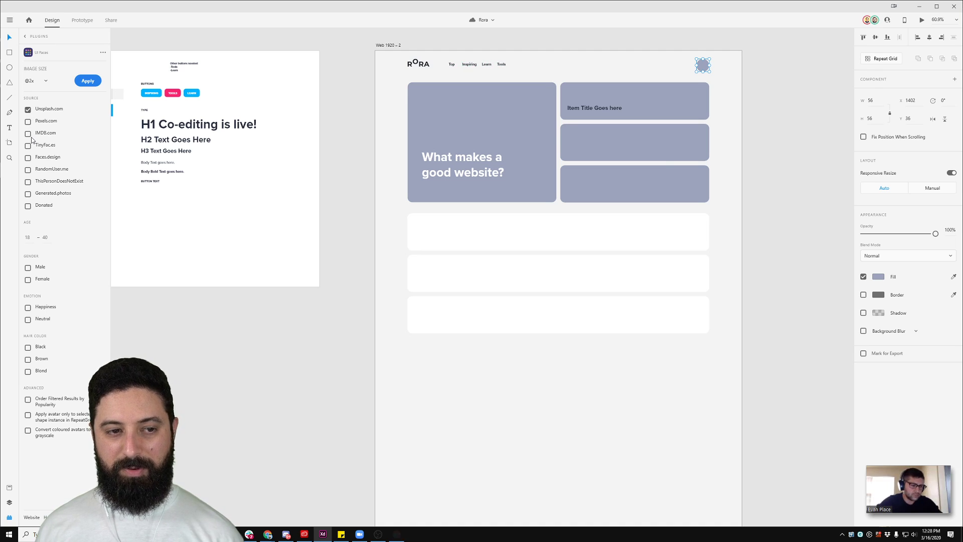
pyautogui.click(29, 269)
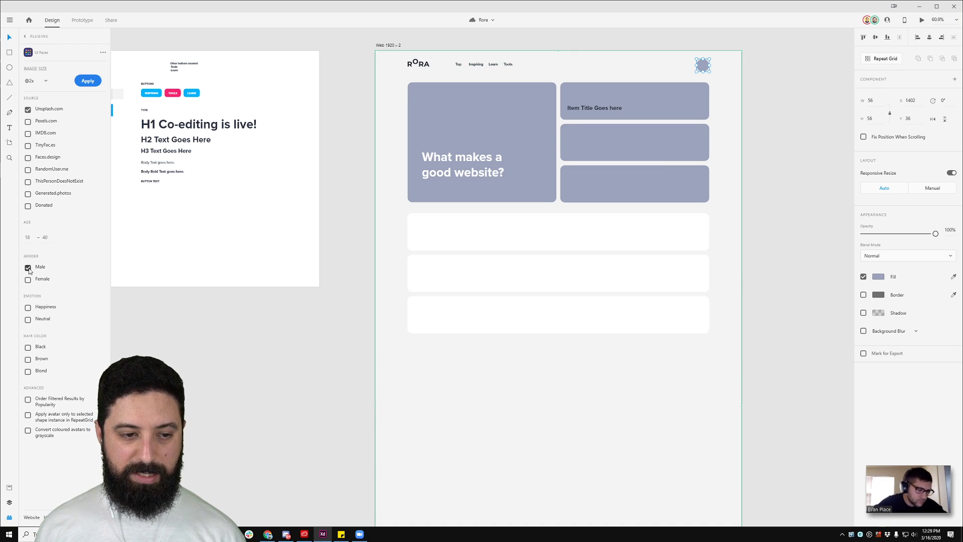
pyautogui.click(28, 280)
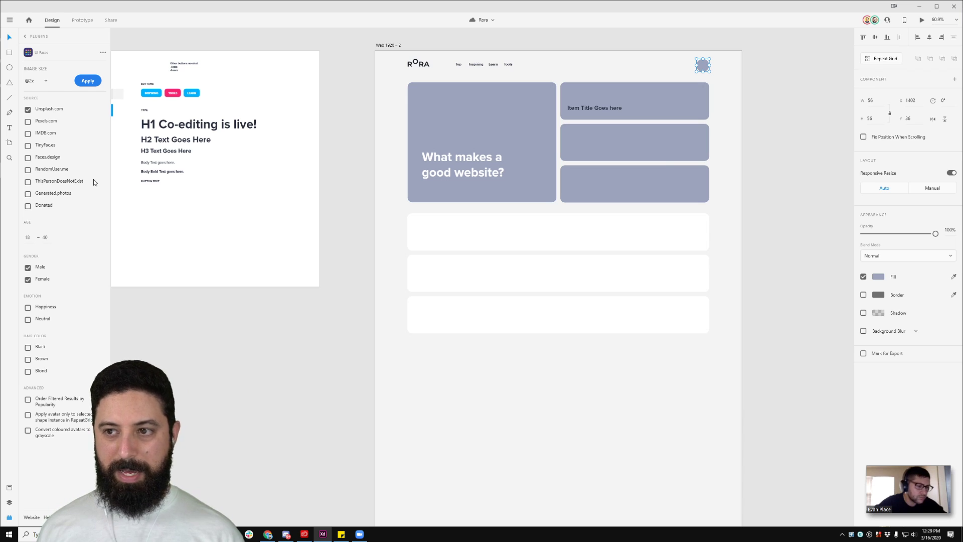
pyautogui.click(45, 237)
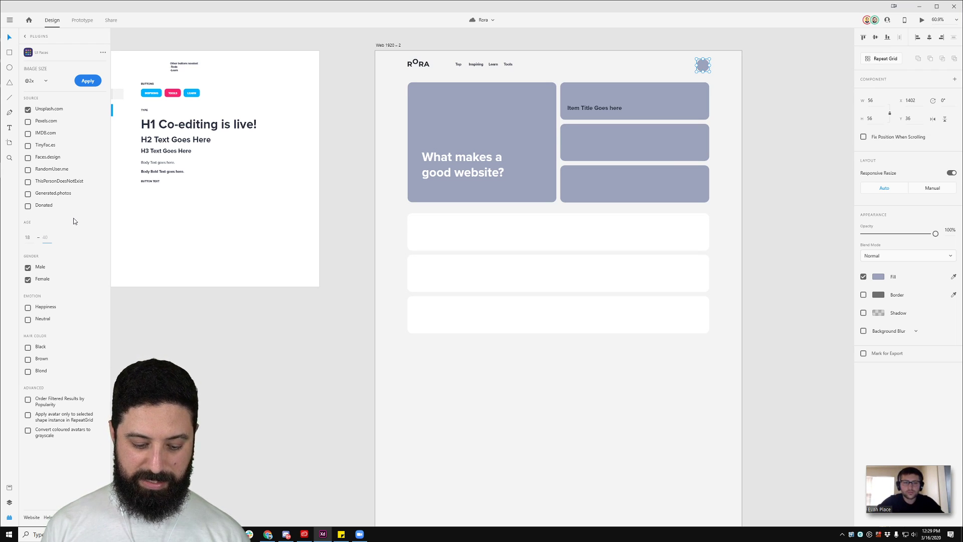
pyautogui.write('45')
pyautogui.press('Tab')
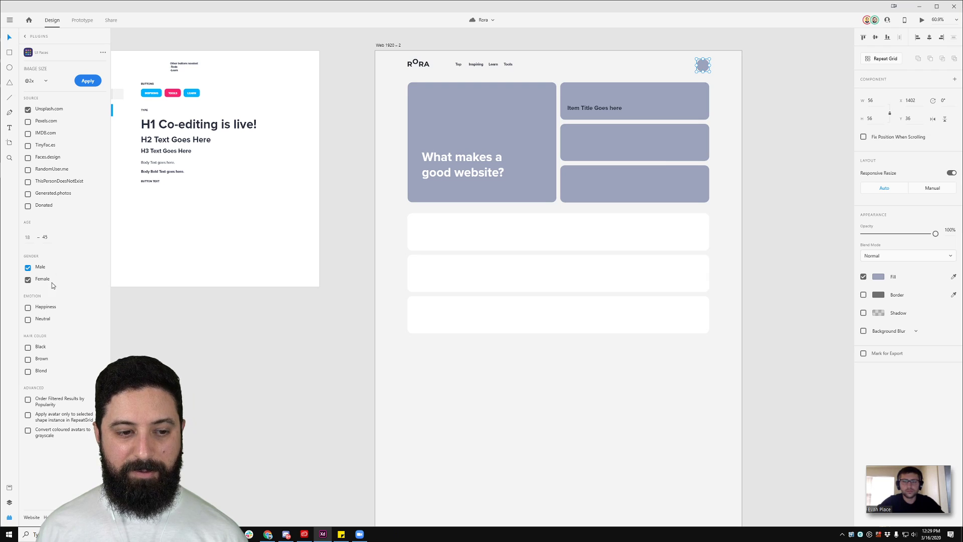
pyautogui.click(50, 307)
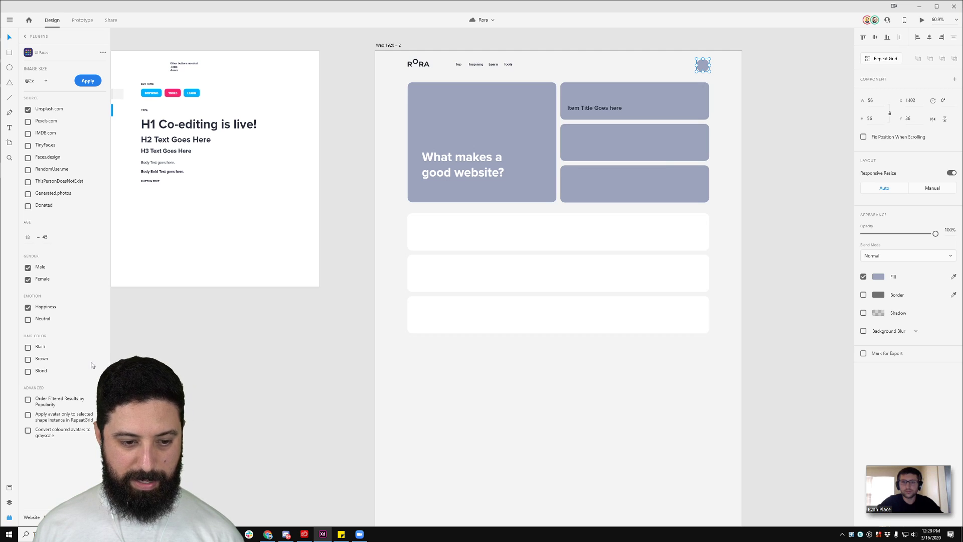
pyautogui.click(89, 83)
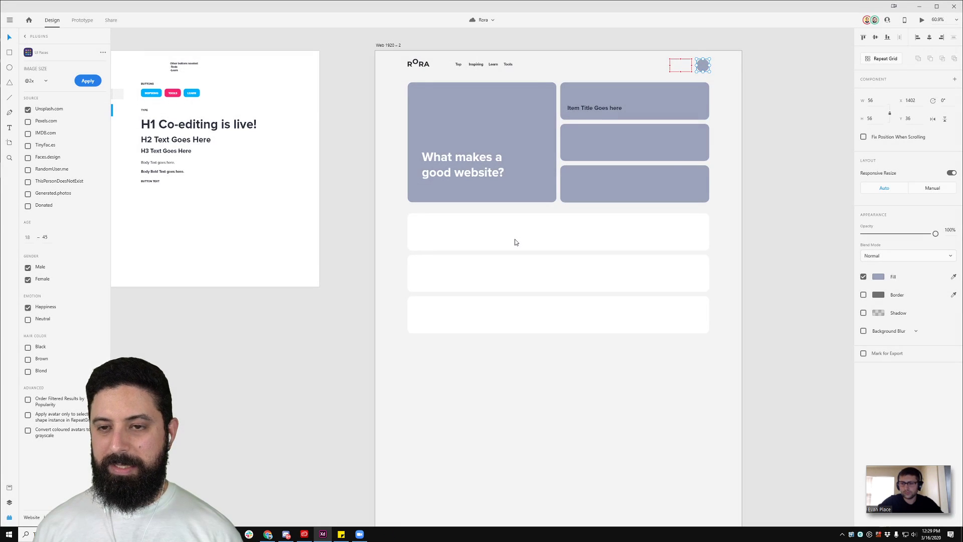
pyautogui.scroll(5, 733, 73)
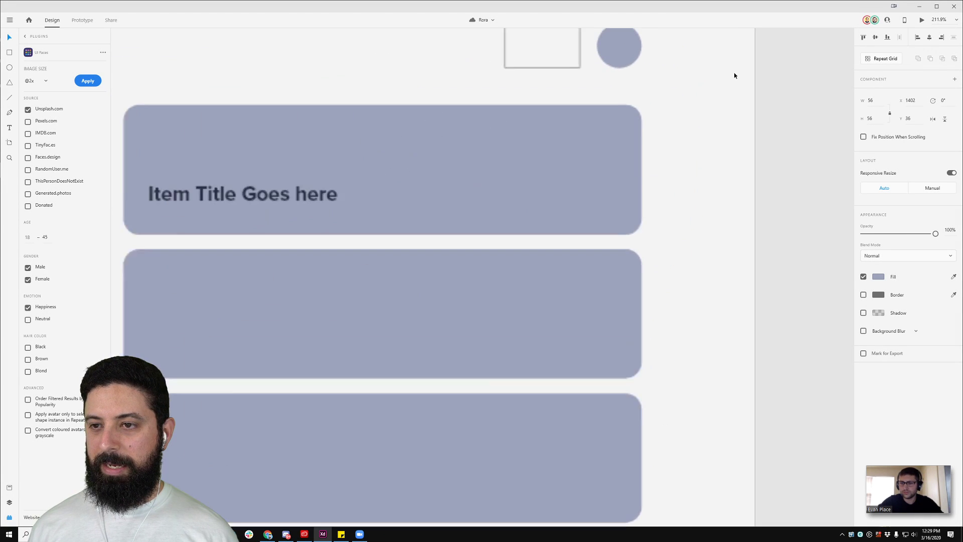
pyautogui.scroll(2, 677, 110)
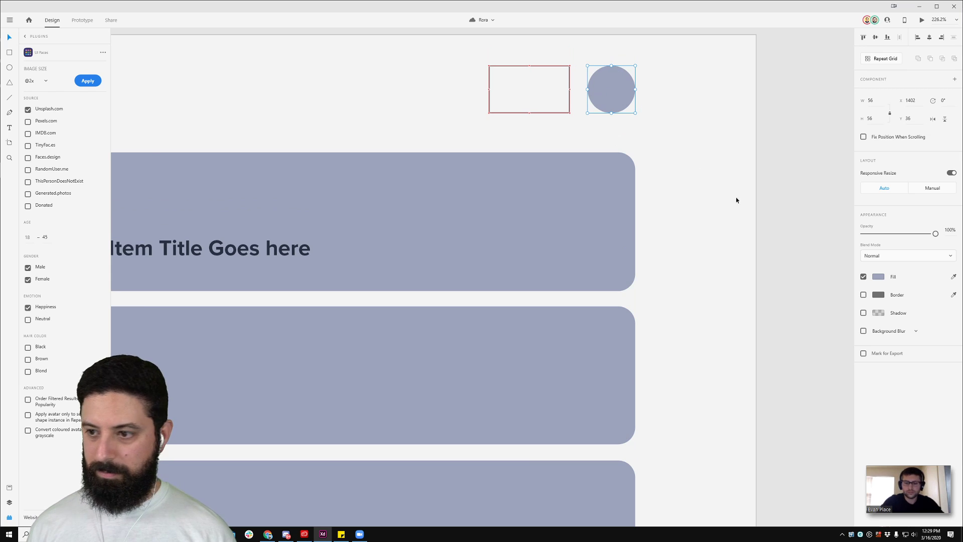
# Step: Change the header circle's fill colour to white
pyautogui.click(864, 279)
pyautogui.click(865, 279)
pyautogui.click(878, 278)
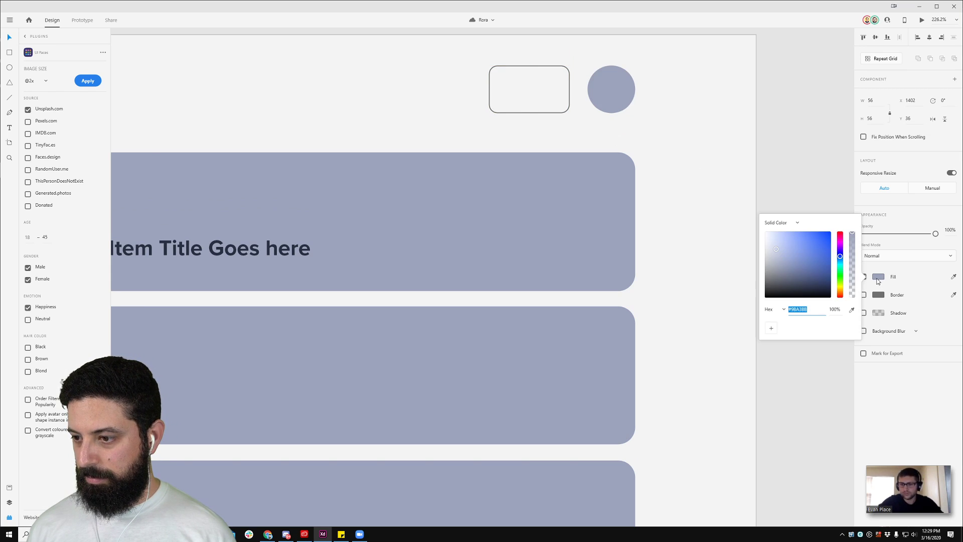
pyautogui.click(909, 279)
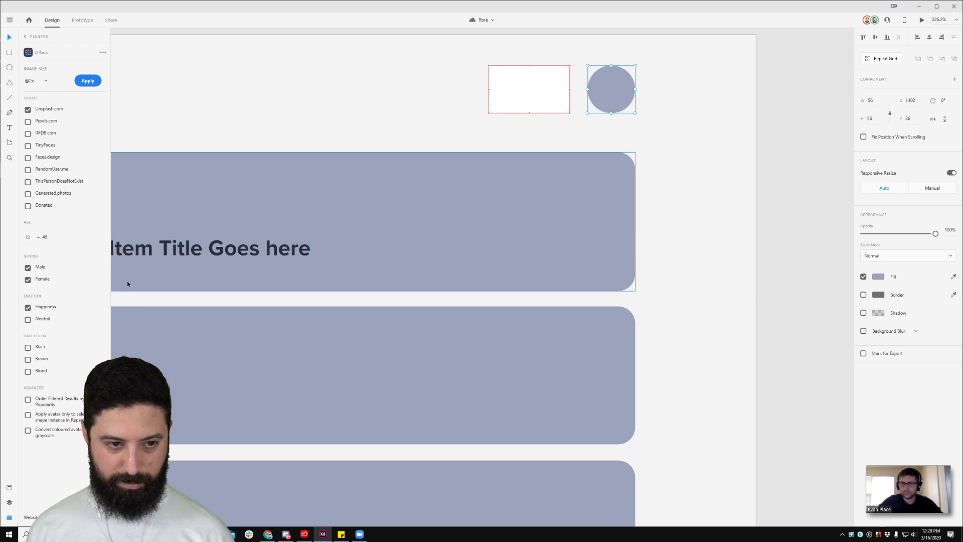
pyautogui.click(877, 276)
pyautogui.moveTo(791, 251); pyautogui.dragTo(750, 216)
pyautogui.click(744, 104)
# Step: Fill the header circle with a smiling-face avatar using UI Faces
pyautogui.click(606, 96)
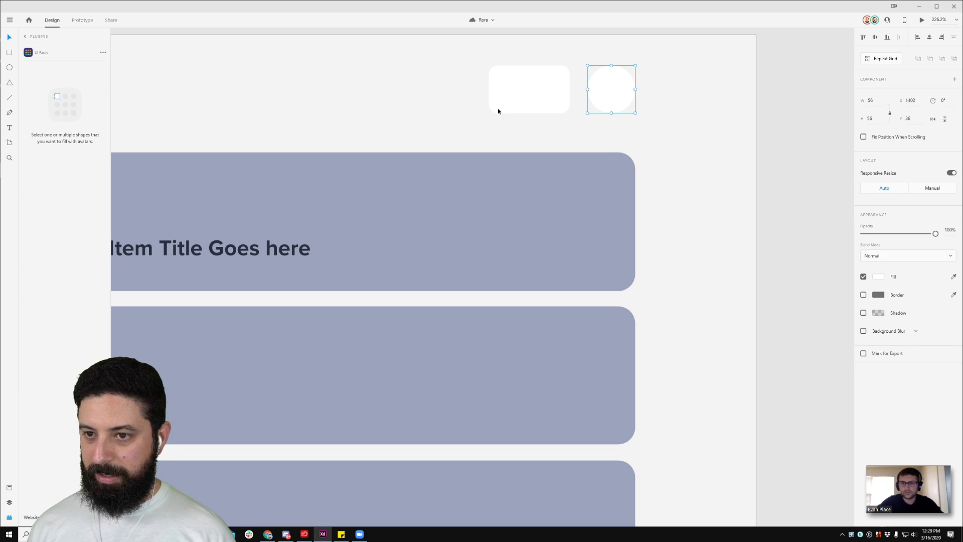
pyautogui.click(87, 81)
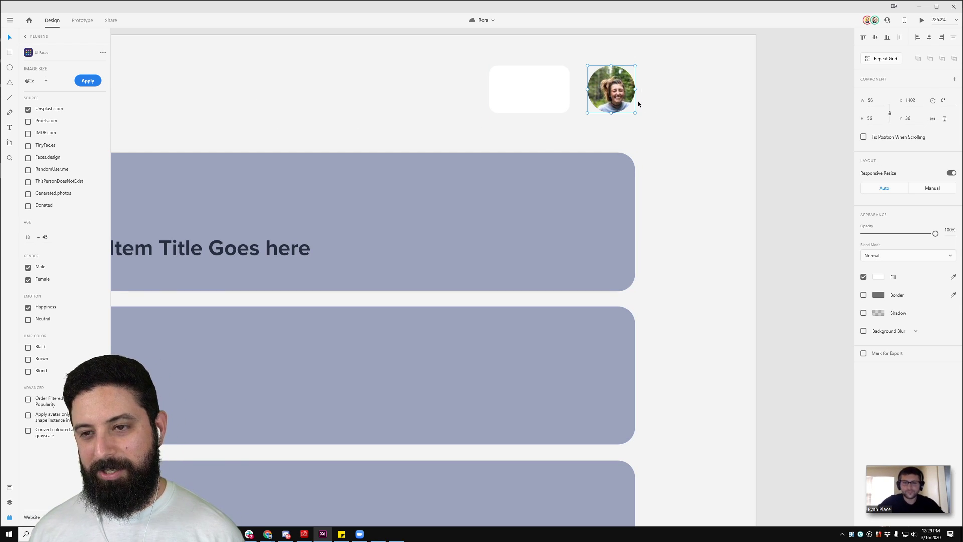
pyautogui.scroll(-3, 638, 103)
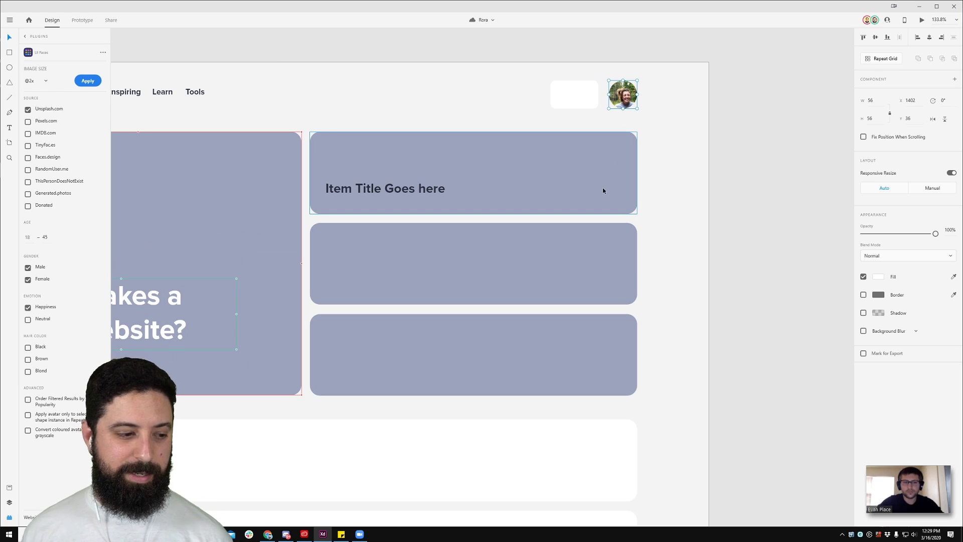
pyautogui.scroll(-2, 592, 184)
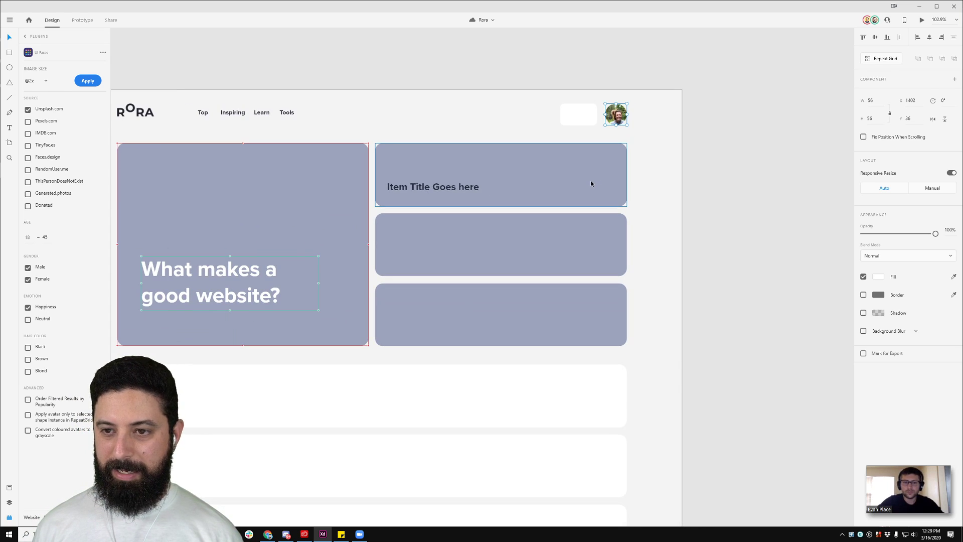
pyautogui.click(685, 119)
pyautogui.scroll(-3, 685, 119)
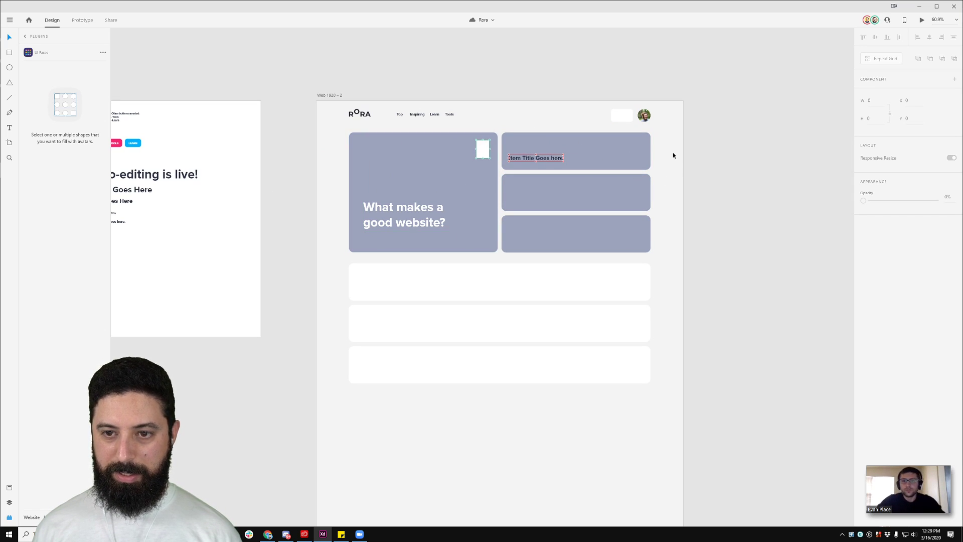
# Step: Select the top-right item card and open the plugin browser from the Plugins list
pyautogui.moveTo(673, 153); pyautogui.dragTo(597, 169)
pyautogui.click(548, 173)
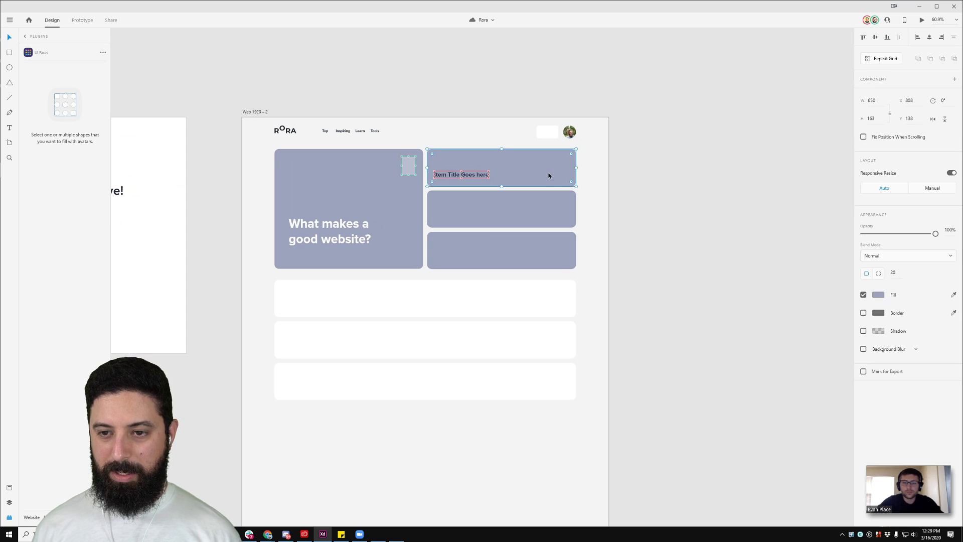
pyautogui.click(25, 37)
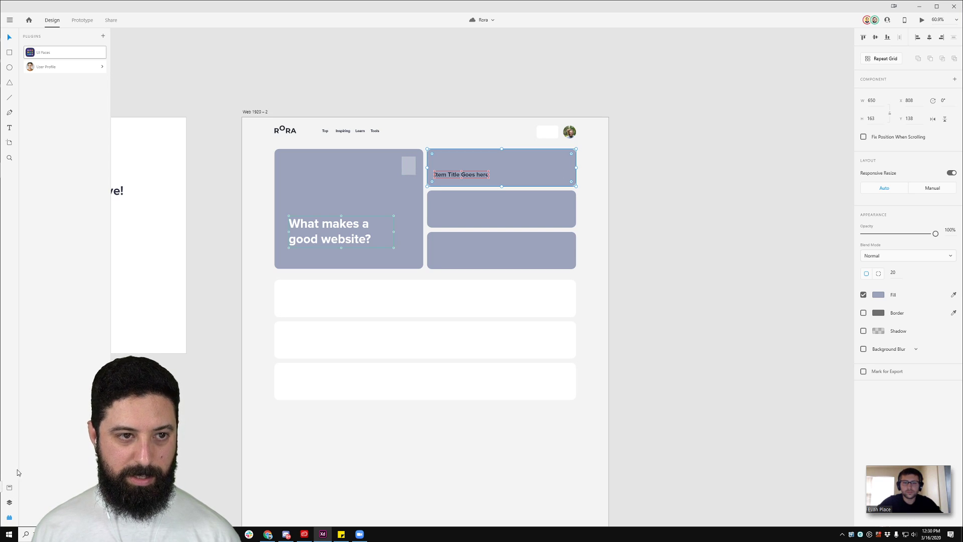
pyautogui.click(104, 38)
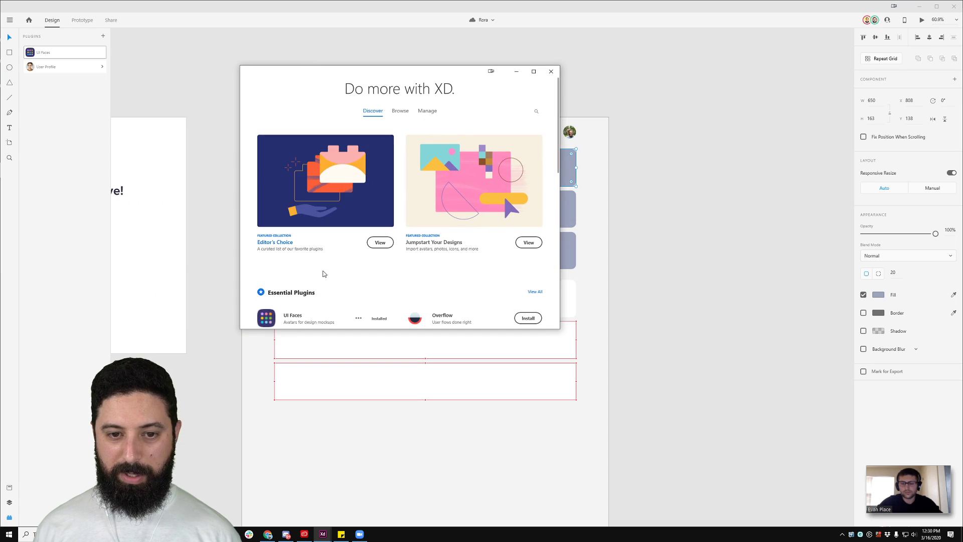
# Step: Search the plugin catalogue for 'unsplash' and install PhotoSplash 2
pyautogui.click(539, 115)
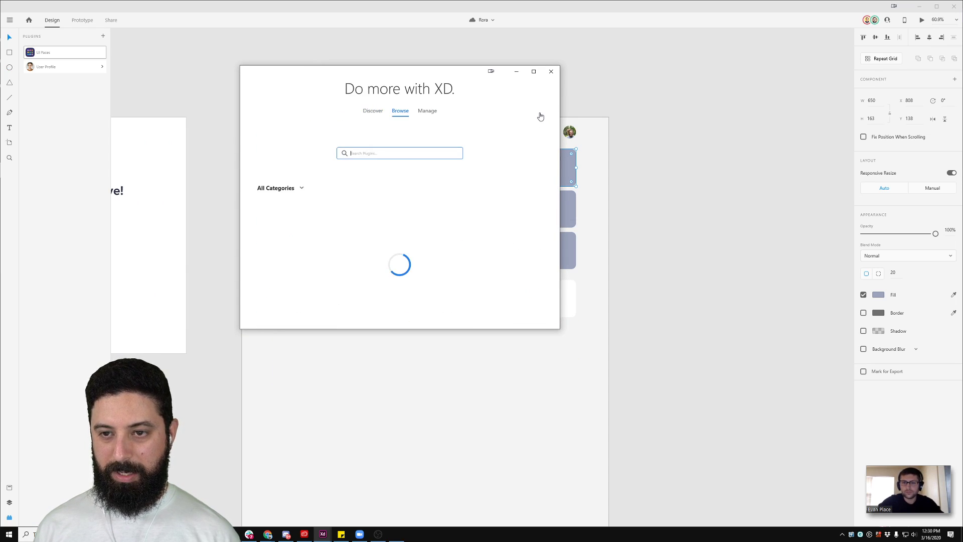
pyautogui.write('unspl')
pyautogui.write('ash')
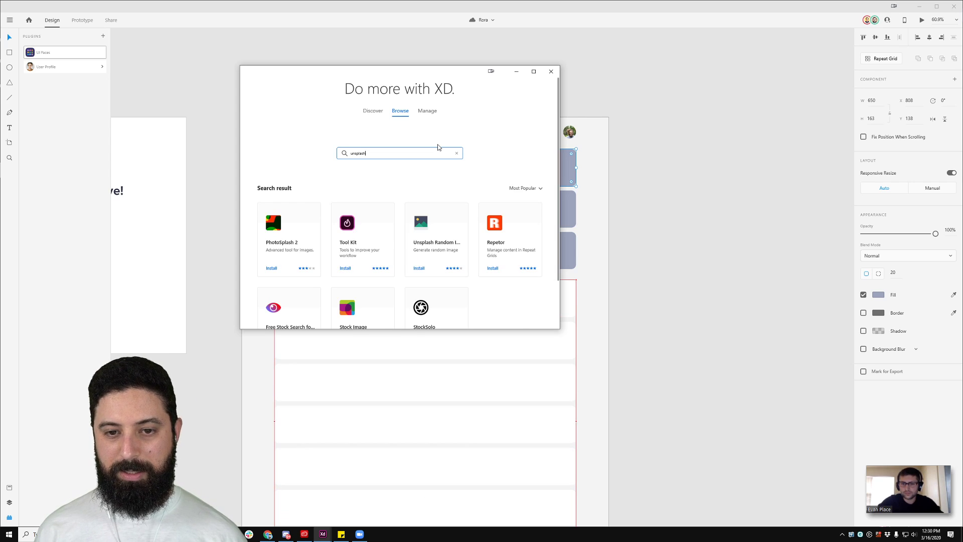
pyautogui.scroll(-1, 438, 147)
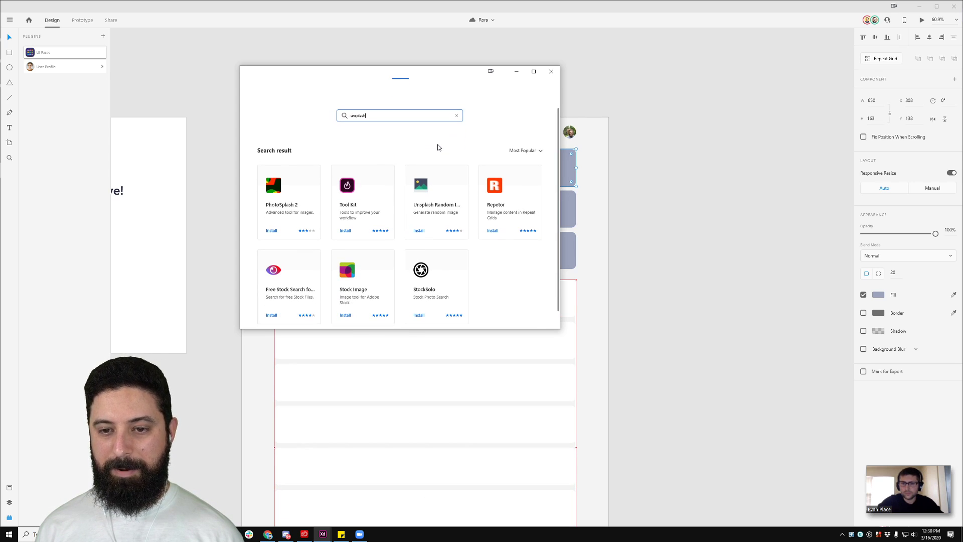
pyautogui.scroll(-1, 438, 147)
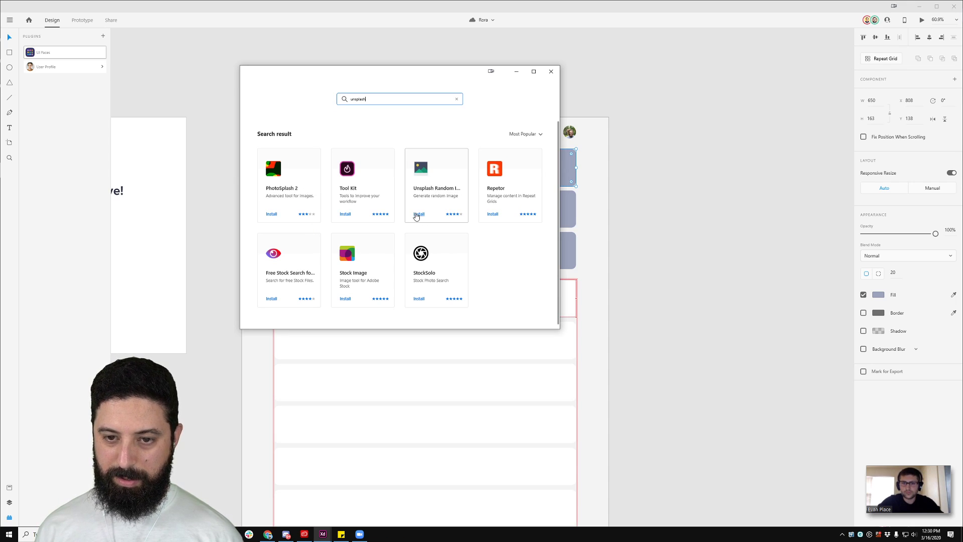
pyautogui.click(271, 215)
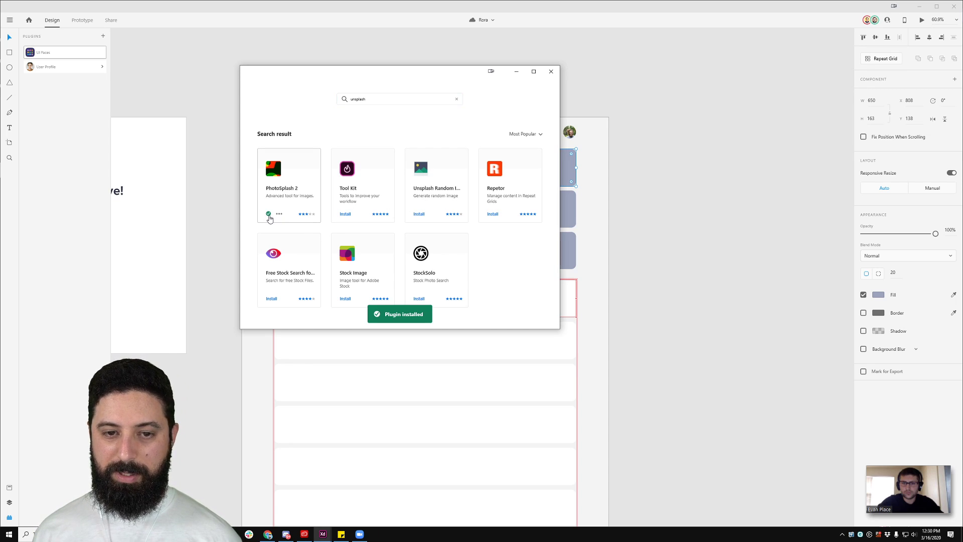
pyautogui.click(551, 72)
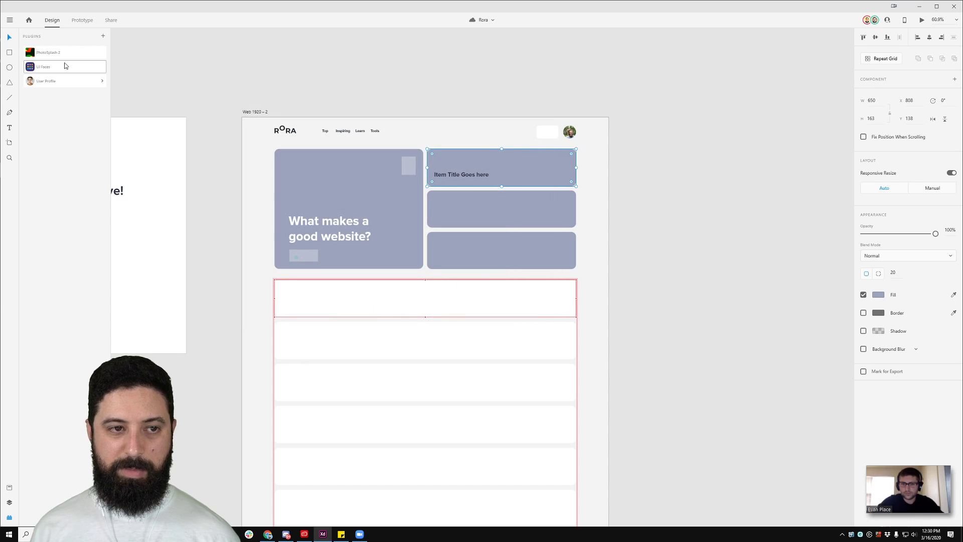
# Step: Try PhotoSplash 2, then return to the plugin list and reopen the plugin browser
pyautogui.click(48, 52)
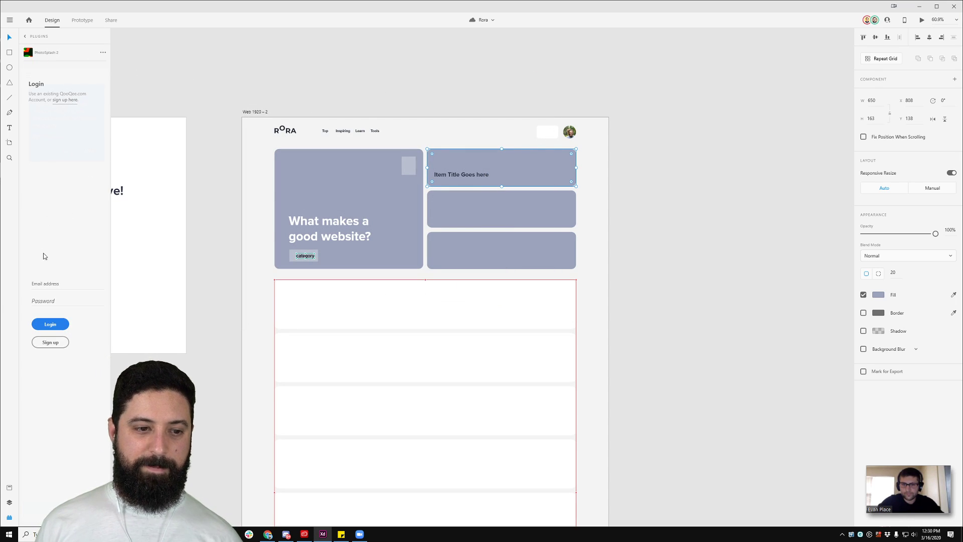
pyautogui.click(25, 38)
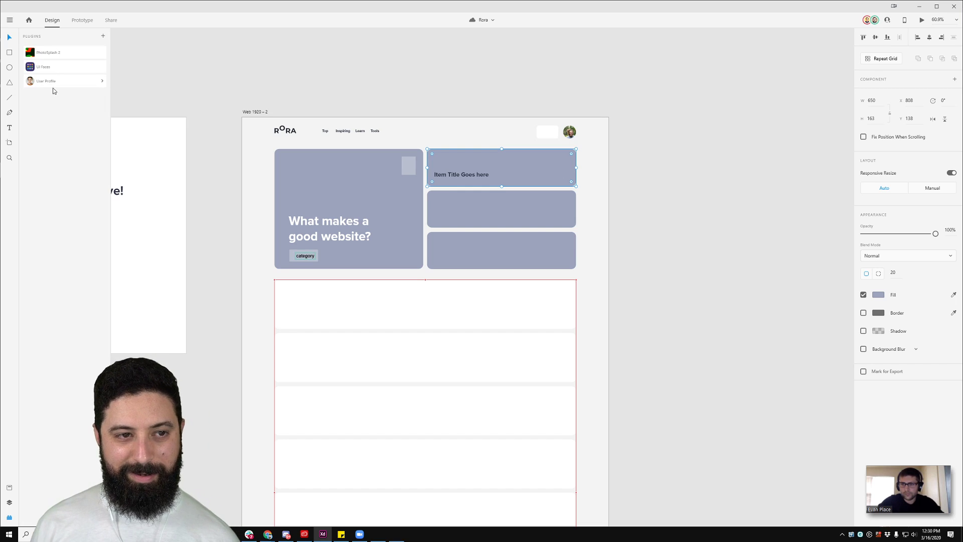
pyautogui.click(103, 37)
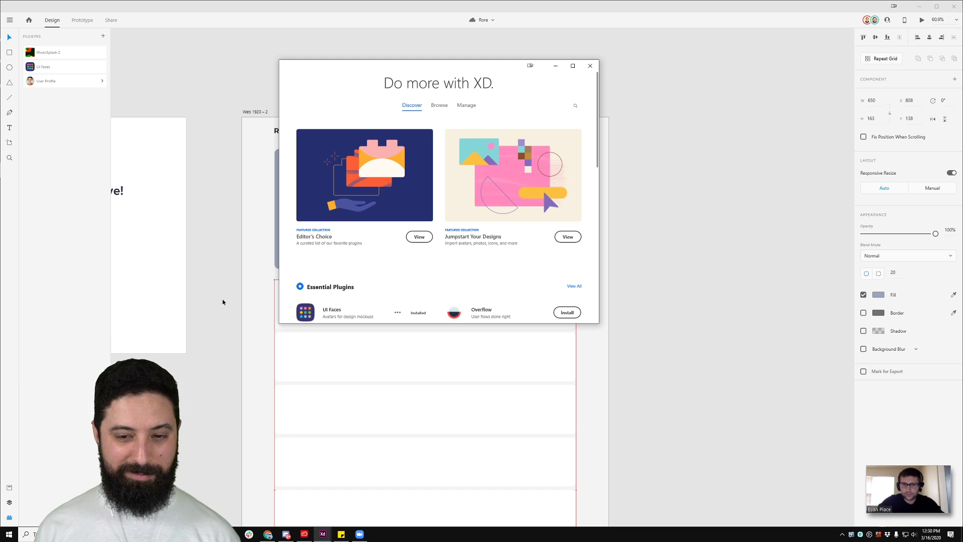
# Step: Search the catalogue for 'unsplash' and install the StockSolo plugin
pyautogui.click(576, 106)
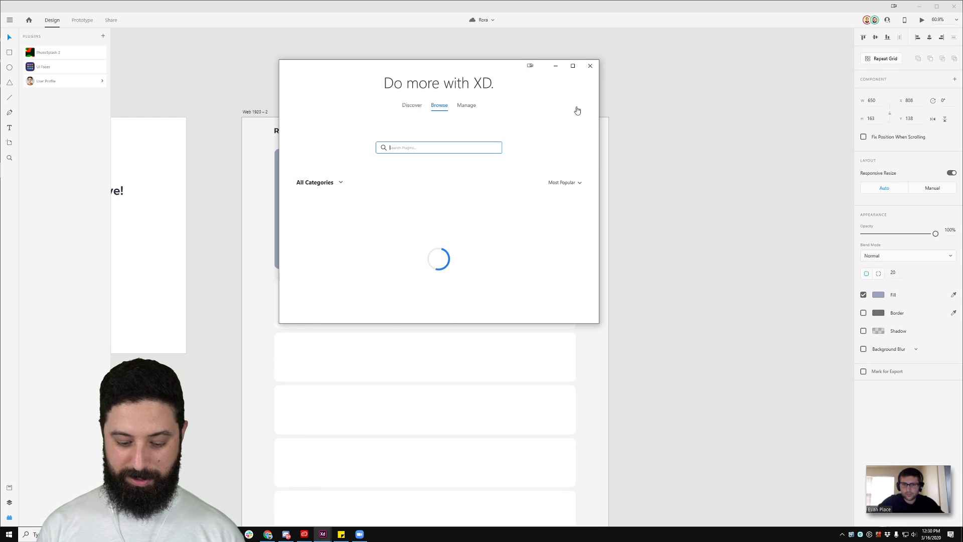
pyautogui.write('photos')
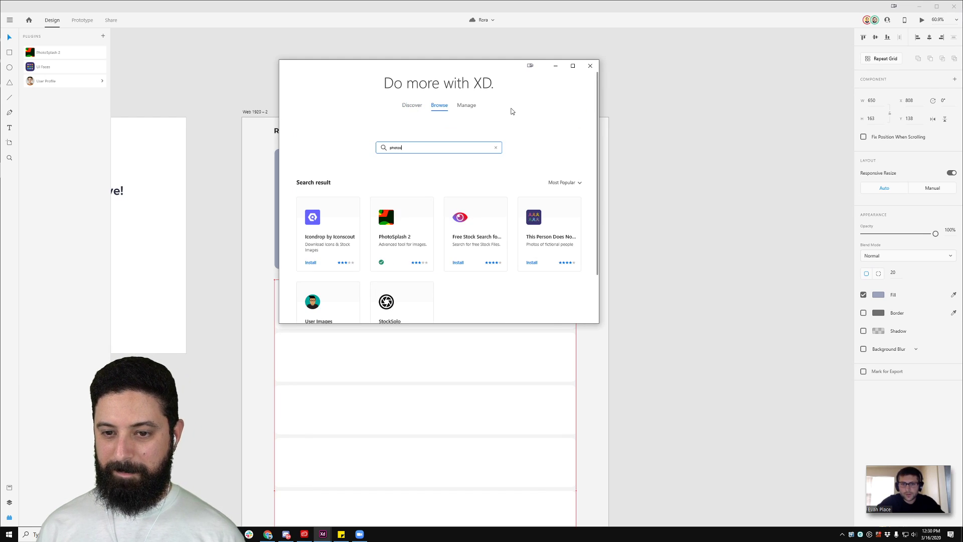
pyautogui.scroll(-1, 470, 169)
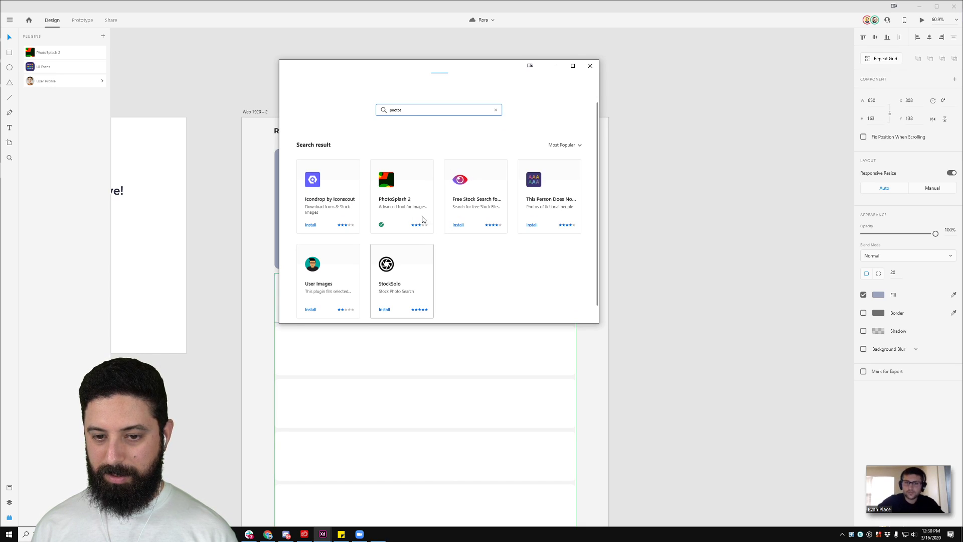
pyautogui.doubleClick(421, 111)
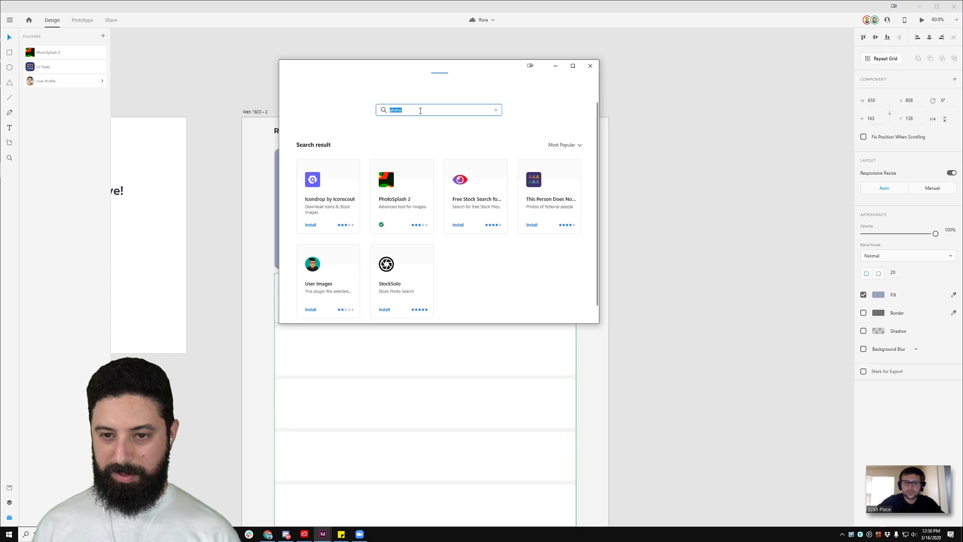
pyautogui.write('unsplas')
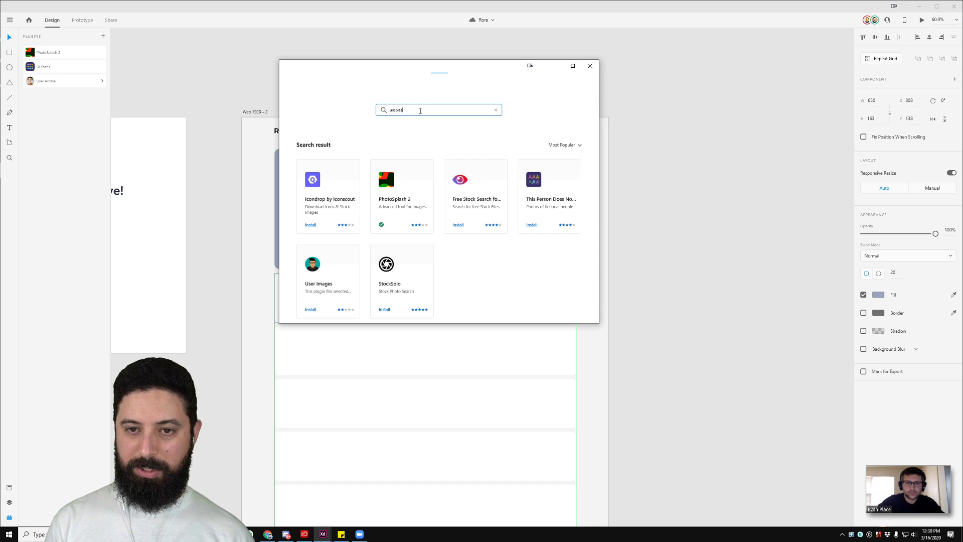
pyautogui.write('h')
pyautogui.press('Return')
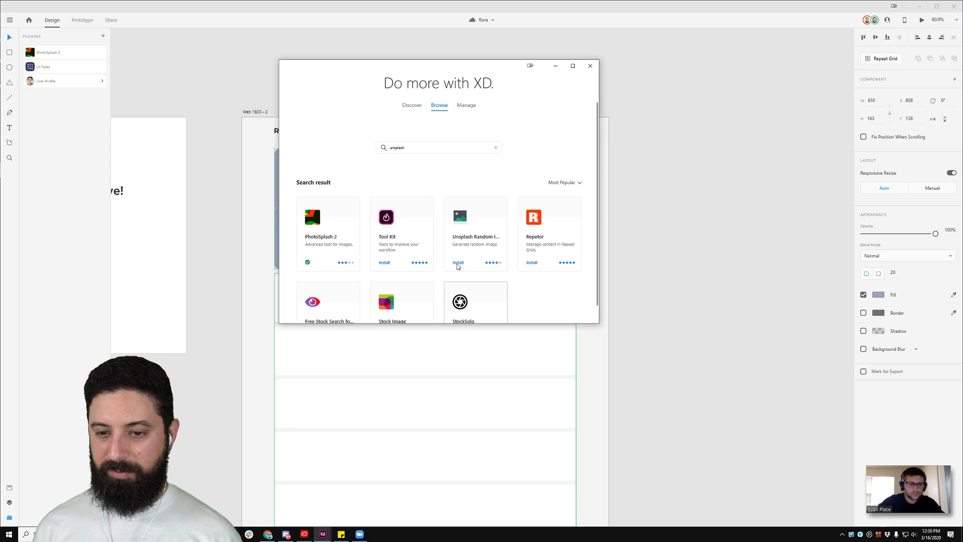
pyautogui.scroll(-1, 457, 266)
pyautogui.click(458, 266)
pyautogui.click(557, 97)
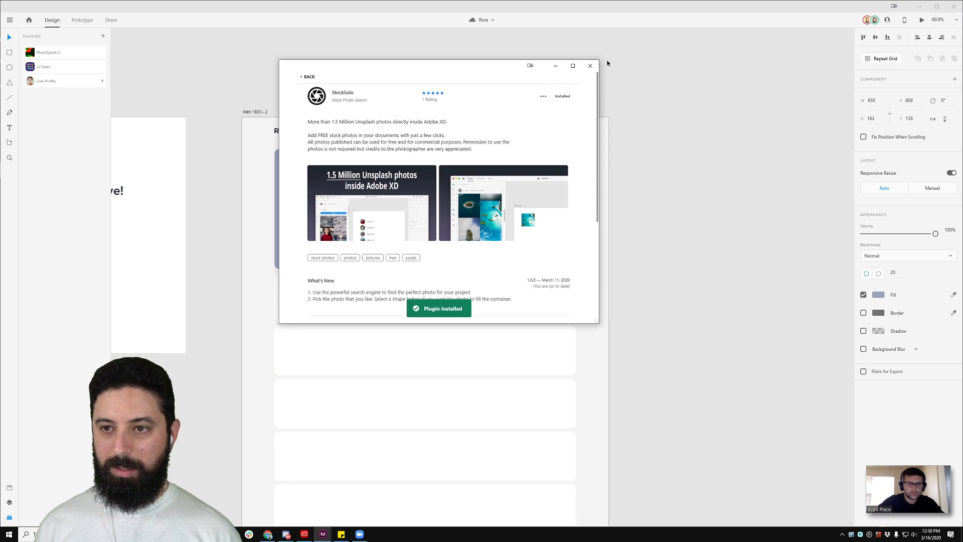
pyautogui.click(590, 66)
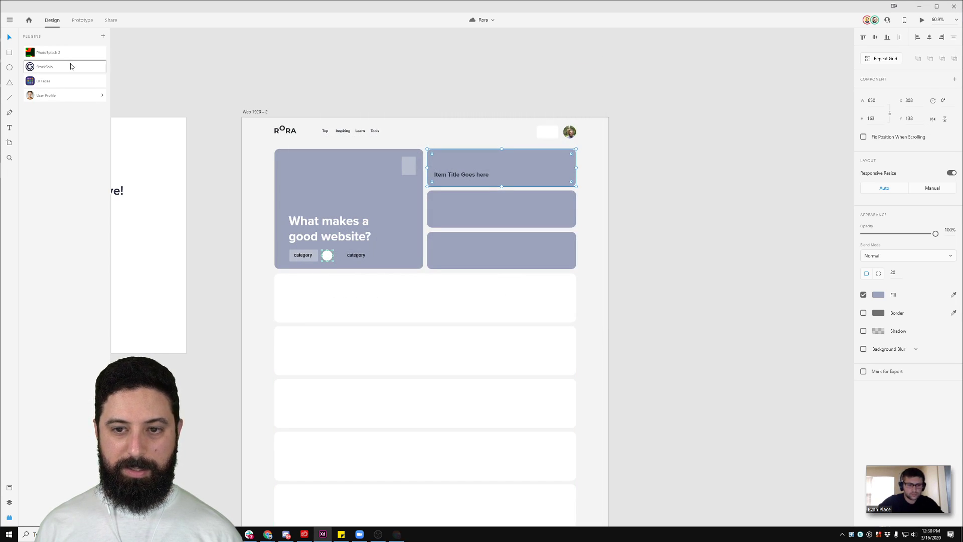
# Step: Open StockSolo and sign up with an e-mail address, accepting the terms
pyautogui.click(71, 66)
pyautogui.click(42, 164)
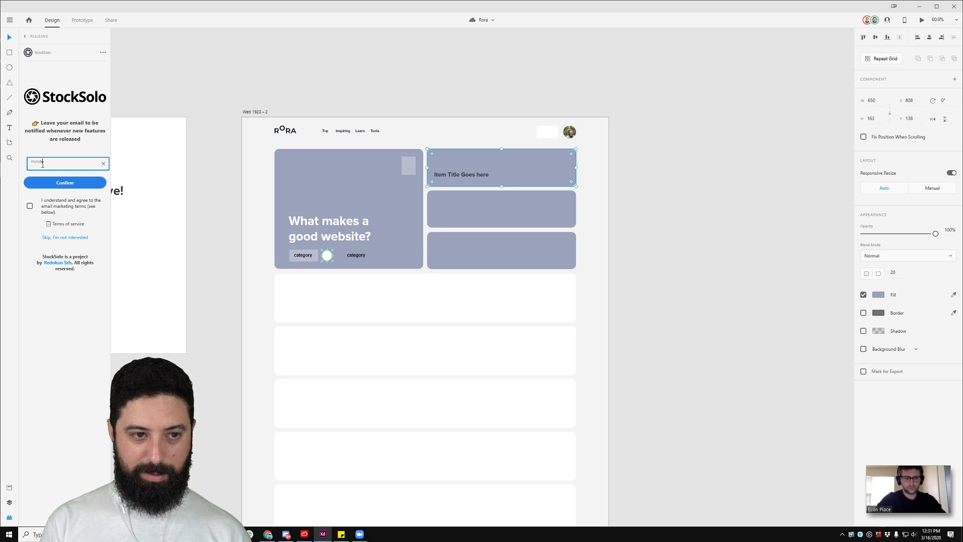
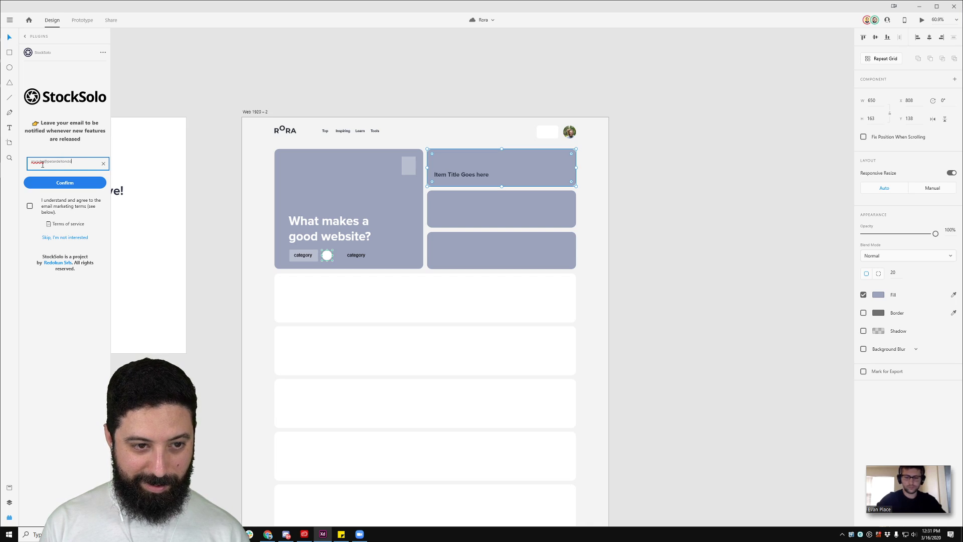
pyautogui.click(29, 206)
pyautogui.click(64, 182)
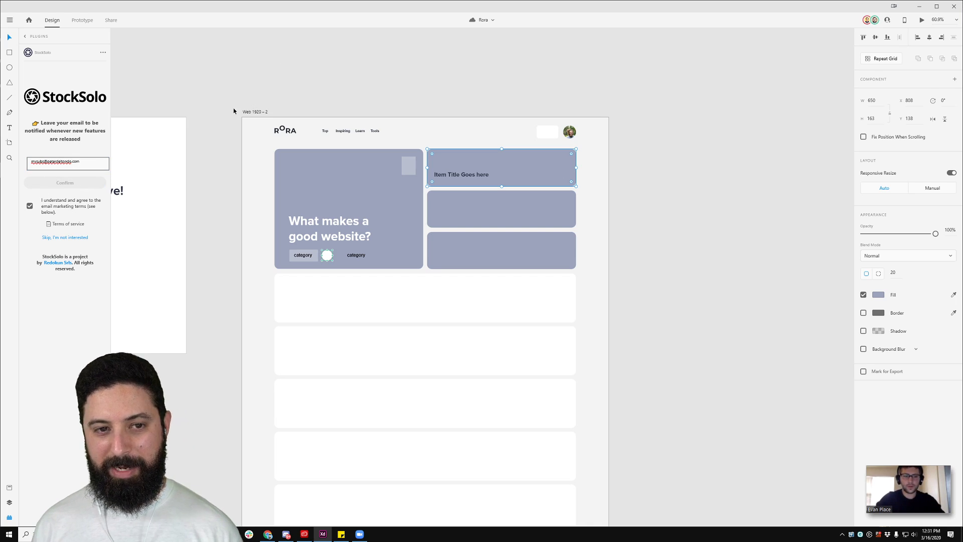
# Step: Search StockSolo for 'coffee' and place the steaming coffee cup photo in the top card
pyautogui.click(79, 80)
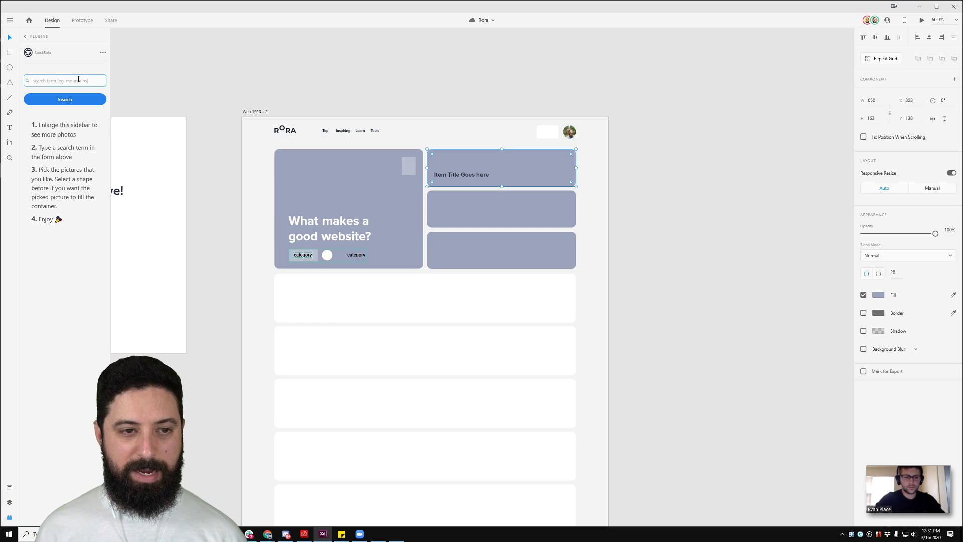
pyautogui.write('coffee')
pyautogui.press('Return')
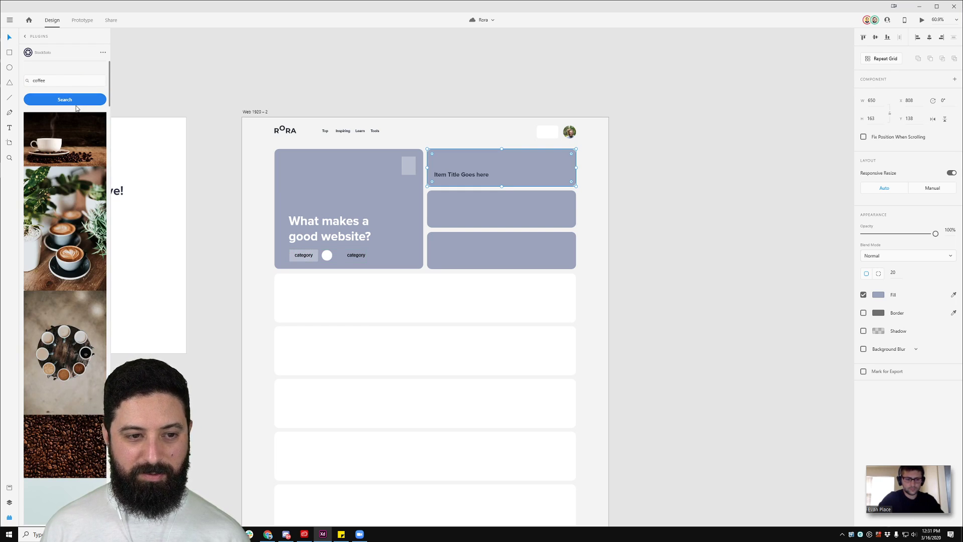
pyautogui.scroll(-2, 64, 259)
pyautogui.scroll(-1, 70, 245)
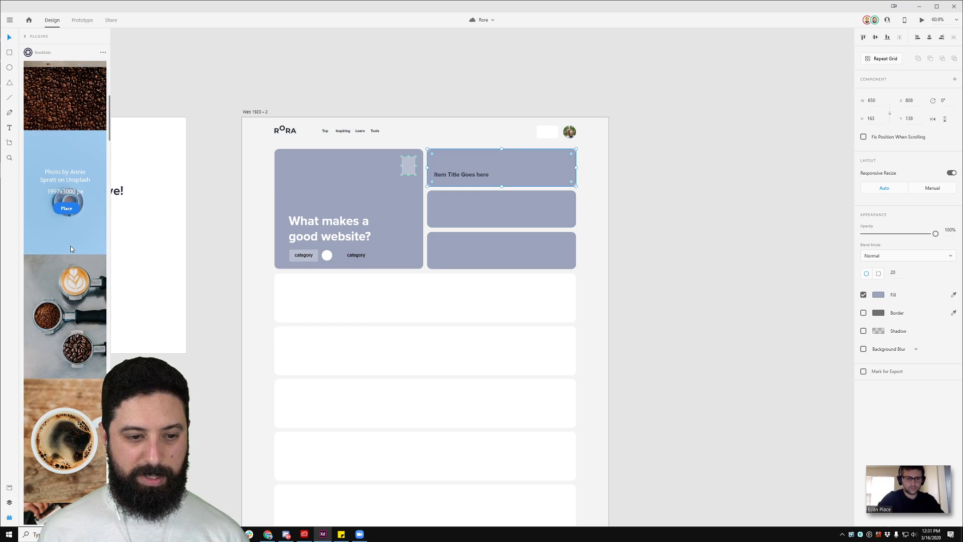
pyautogui.scroll(-3, 83, 345)
pyautogui.scroll(-5, 89, 354)
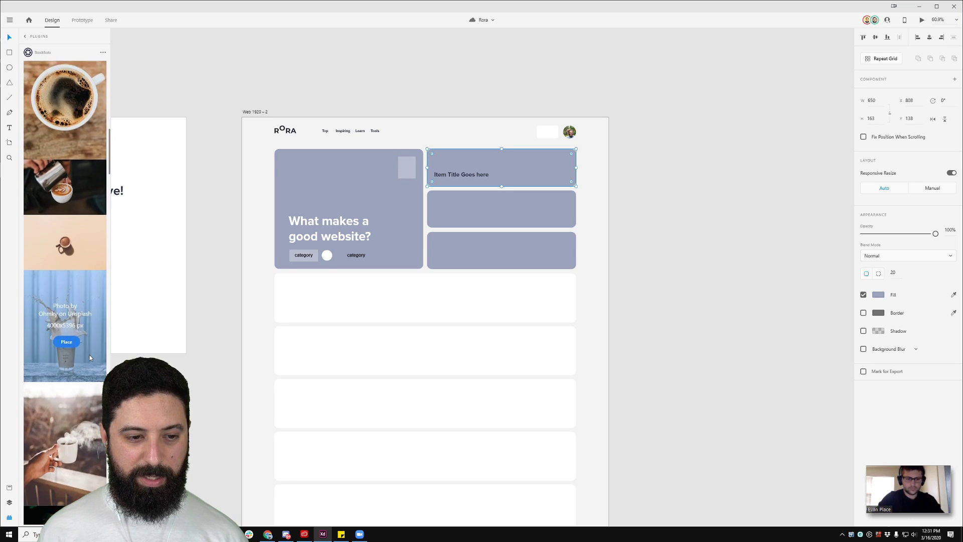
pyautogui.scroll(-4, 68, 211)
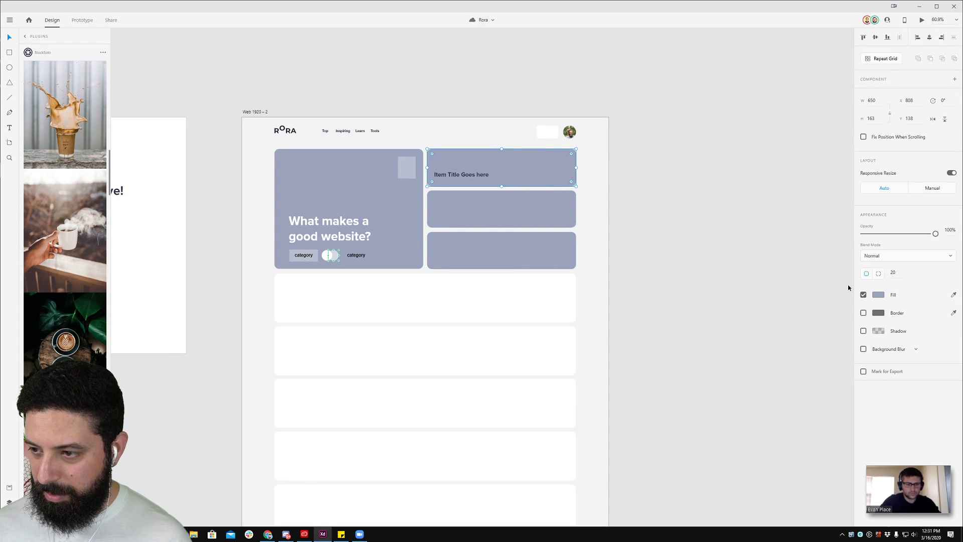
pyautogui.scroll(3, 718, 217)
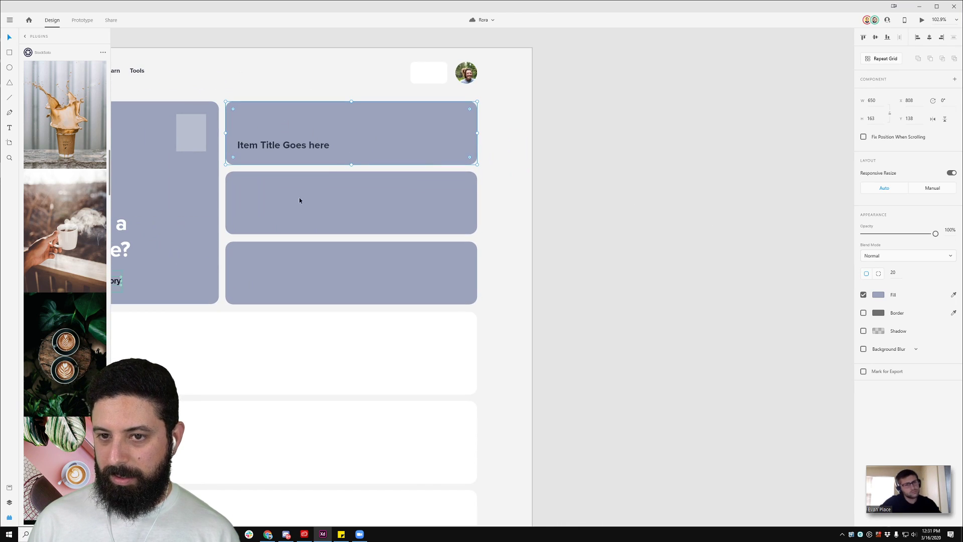
pyautogui.click(67, 247)
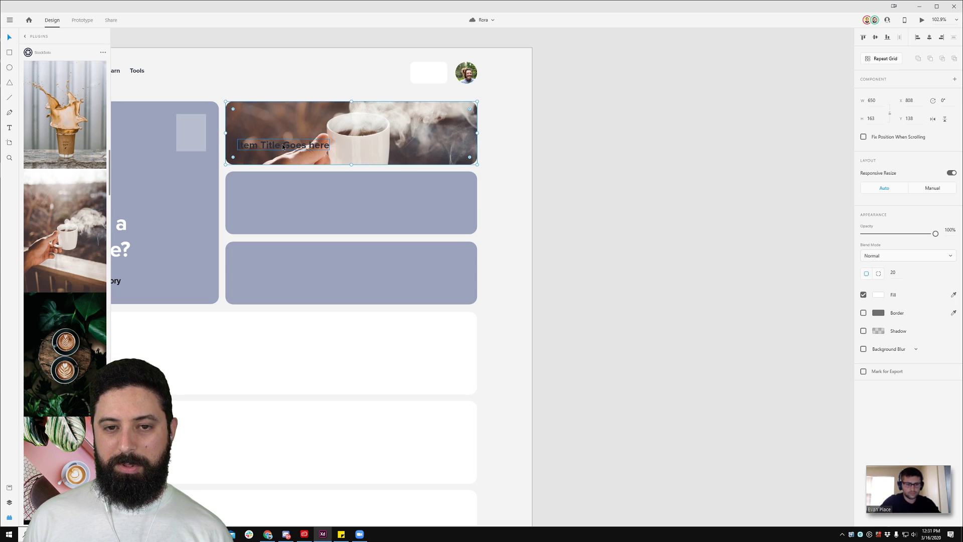
# Step: Swap the card photo for the coffee bean sack, then the coffee board image
pyautogui.moveTo(84, 325)
pyautogui.scroll(-10, 80, 321)
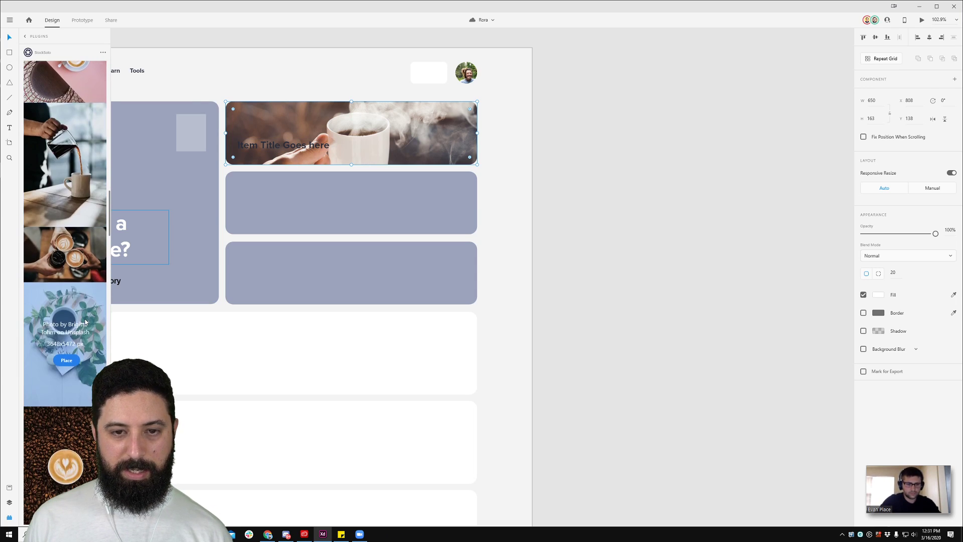
pyautogui.scroll(-5, 76, 313)
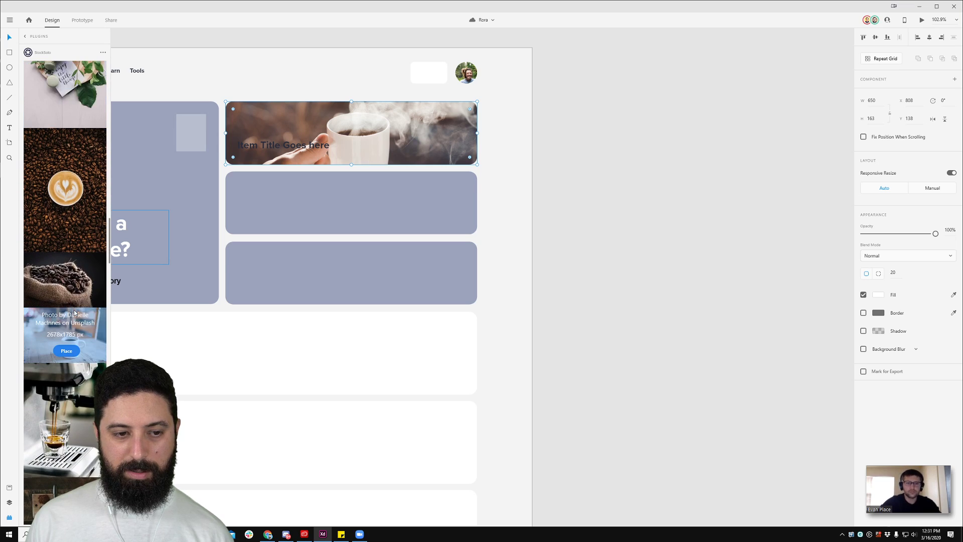
pyautogui.click(67, 295)
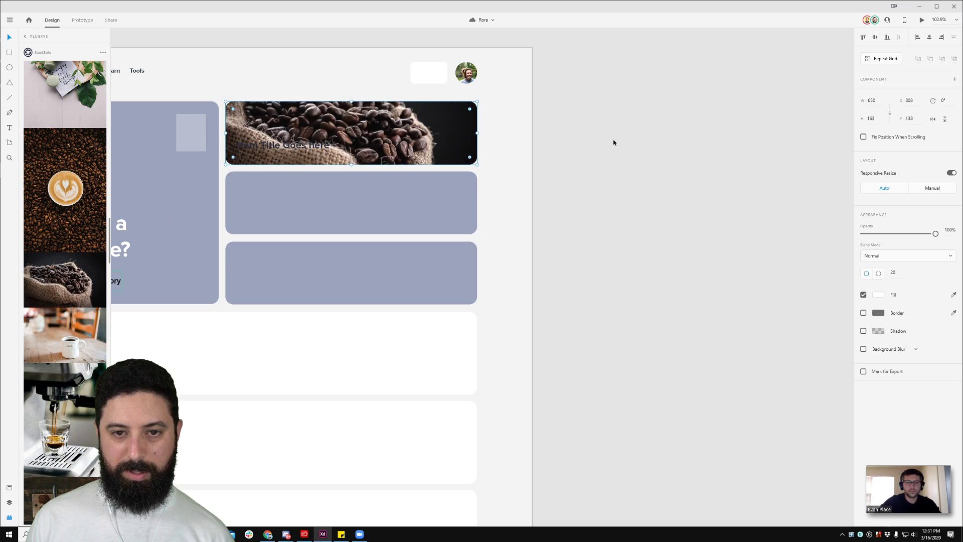
pyautogui.scroll(-4, 75, 321)
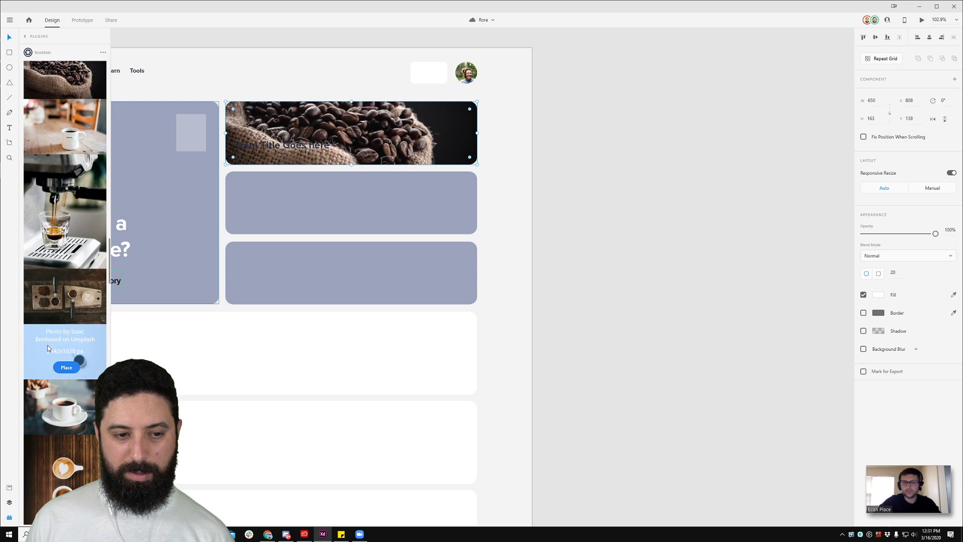
pyautogui.click(66, 314)
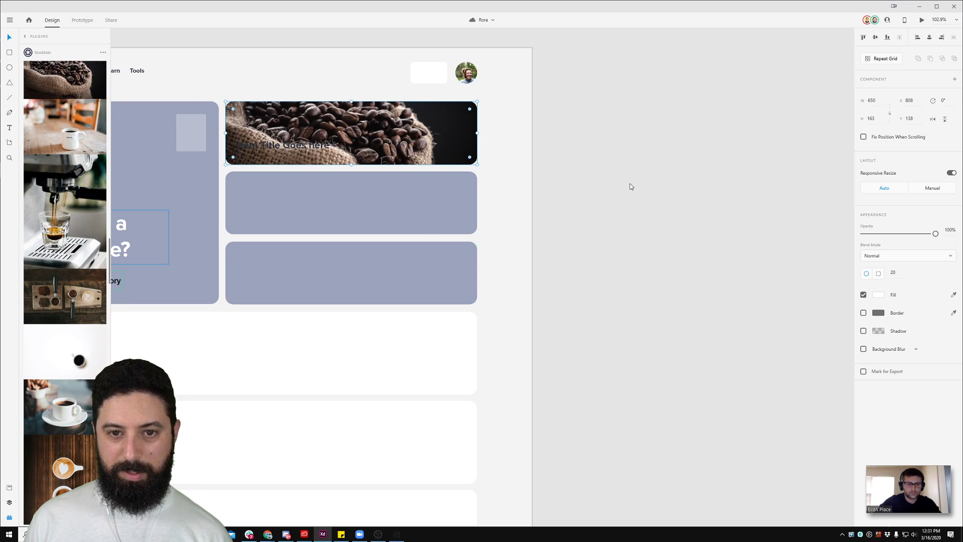
pyautogui.click(282, 149)
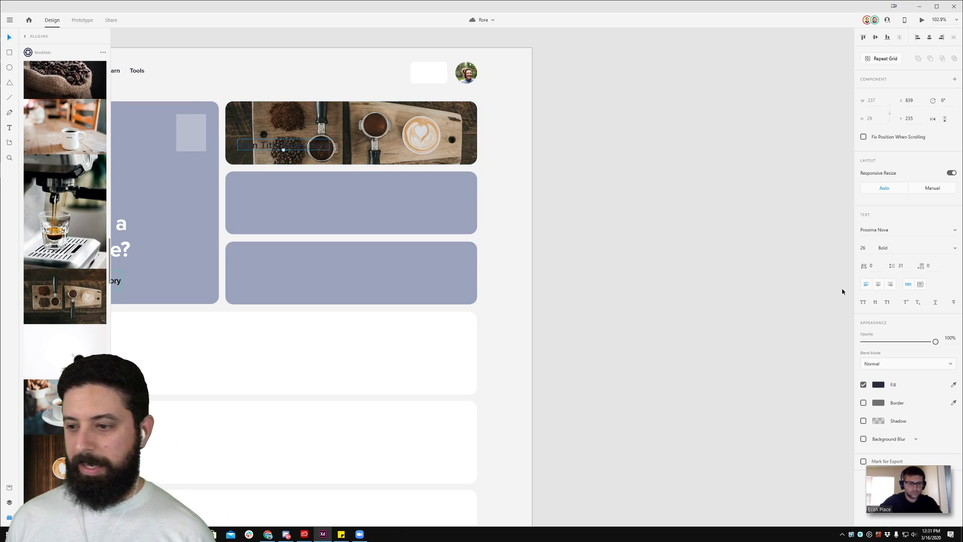
# Step: Color the card title Snow White and retype it as 'The perfect cup'
pyautogui.hotkey('ctrl', 'shift', 'y')
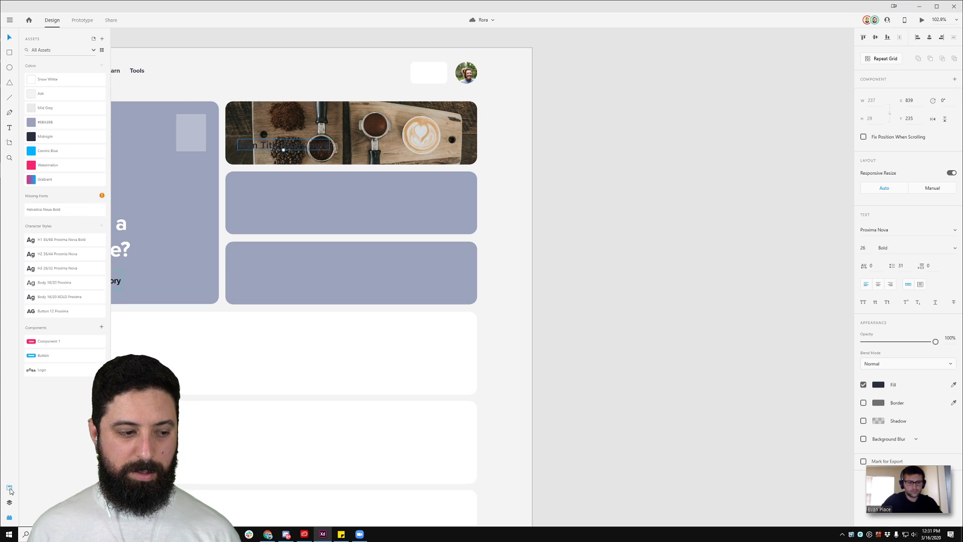
pyautogui.click(54, 80)
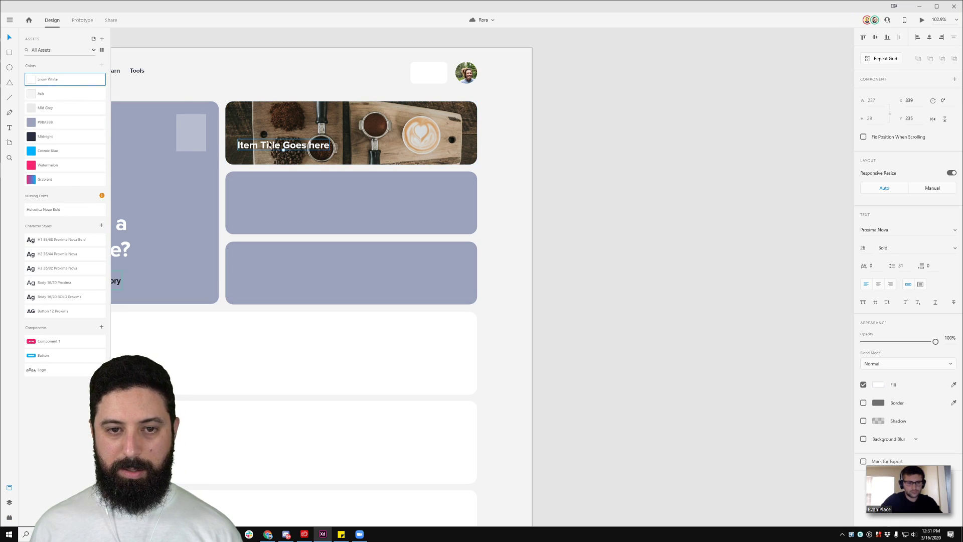
pyautogui.doubleClick(263, 146)
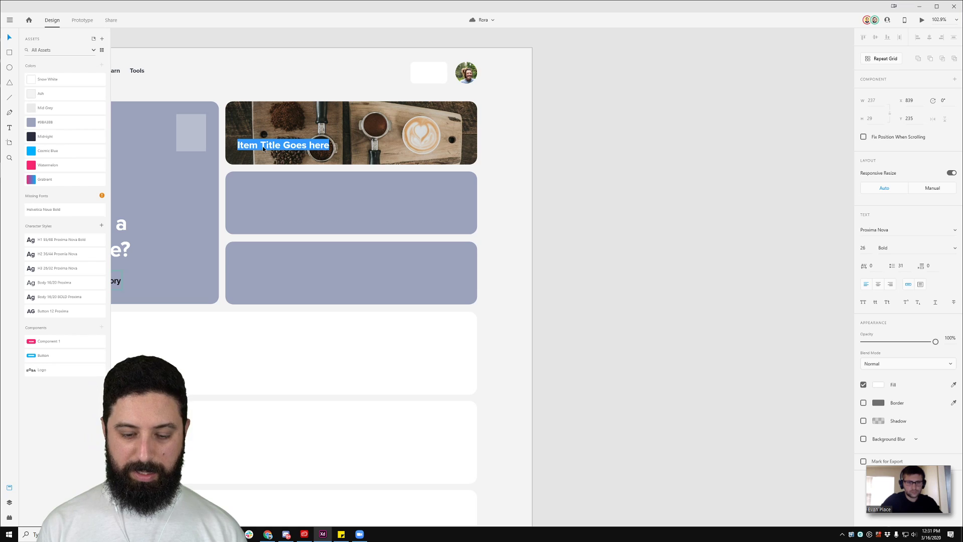
pyautogui.write('The perfect cup')
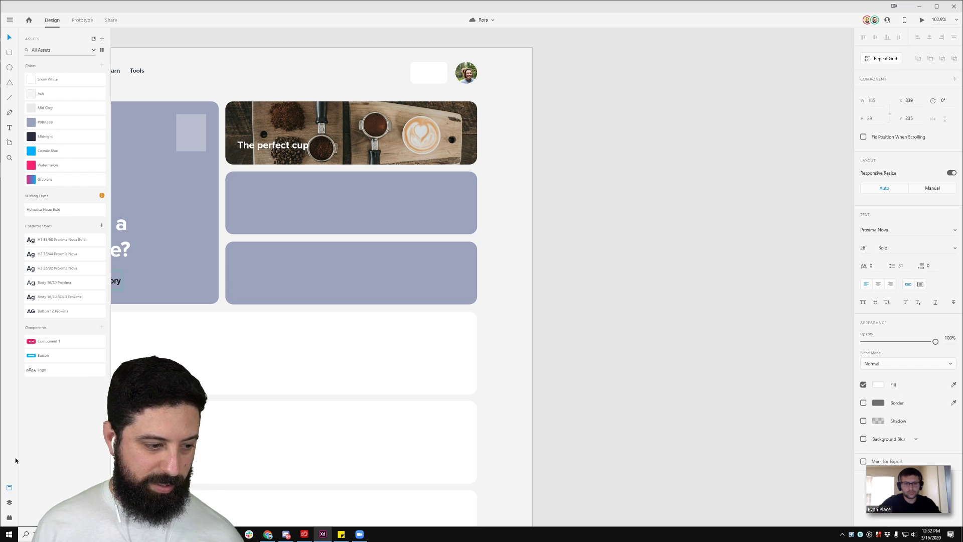
pyautogui.click(9, 517)
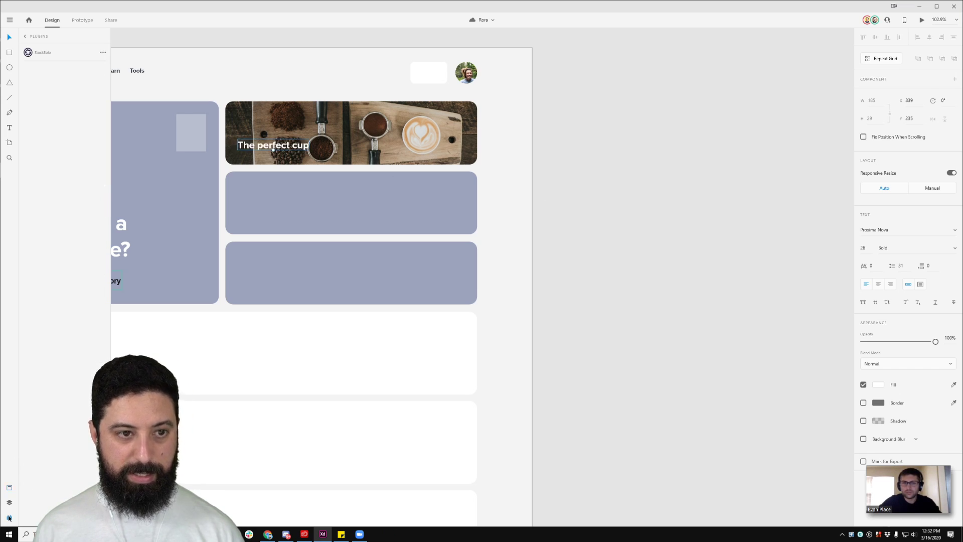
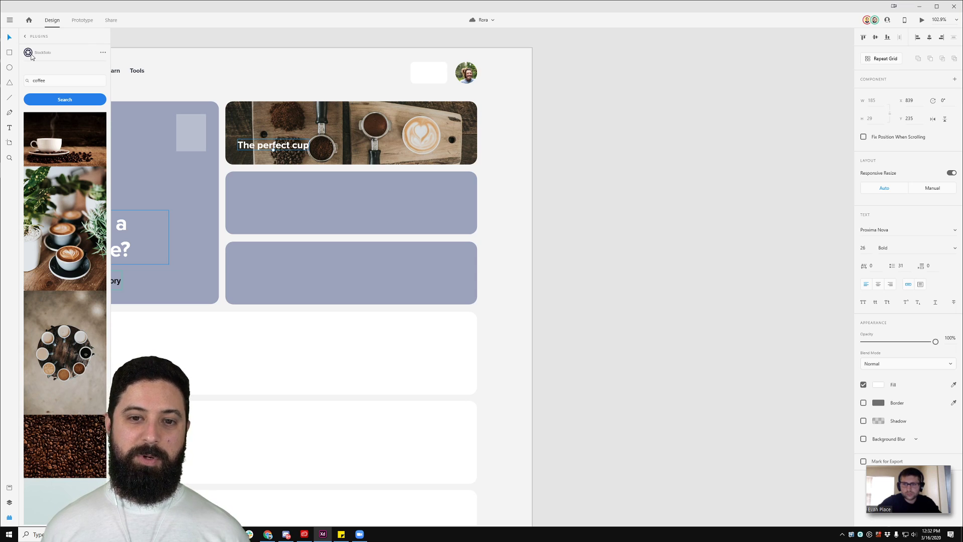
# Step: Deselect the heading and pan from the hero card to the Images and Elements artboards
pyautogui.click(543, 110)
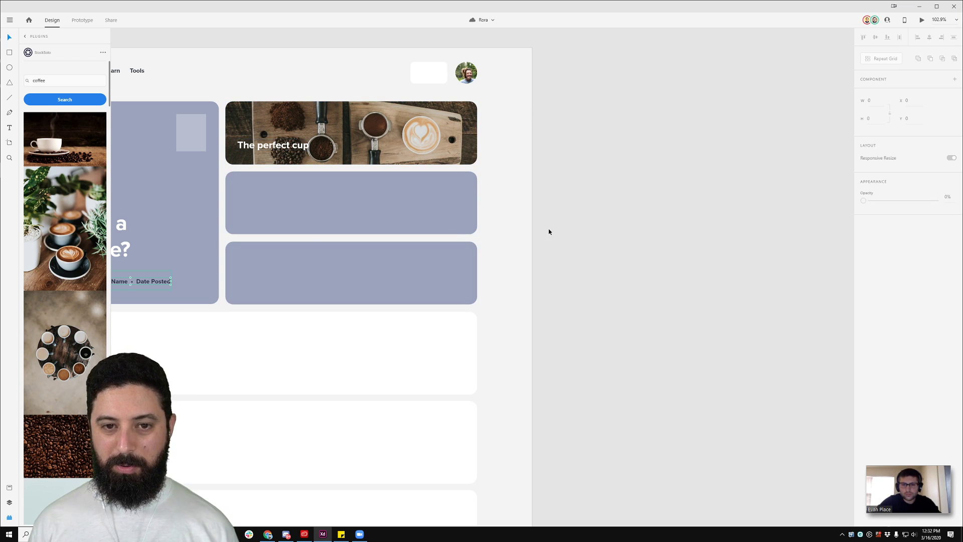
pyautogui.scroll(-3, 548, 230)
pyautogui.moveTo(554, 227); pyautogui.dragTo(728, 211)
pyautogui.press('space')
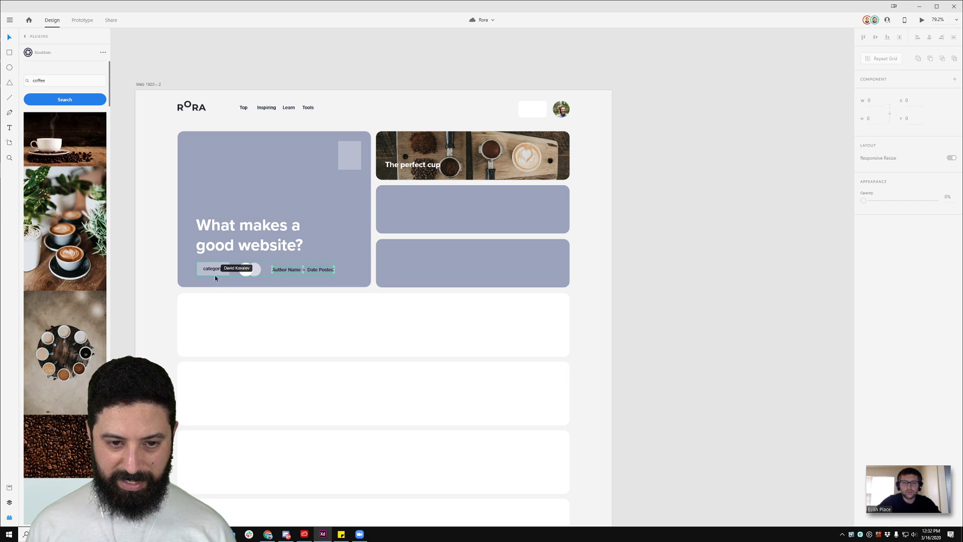
pyautogui.scroll(3, 215, 266)
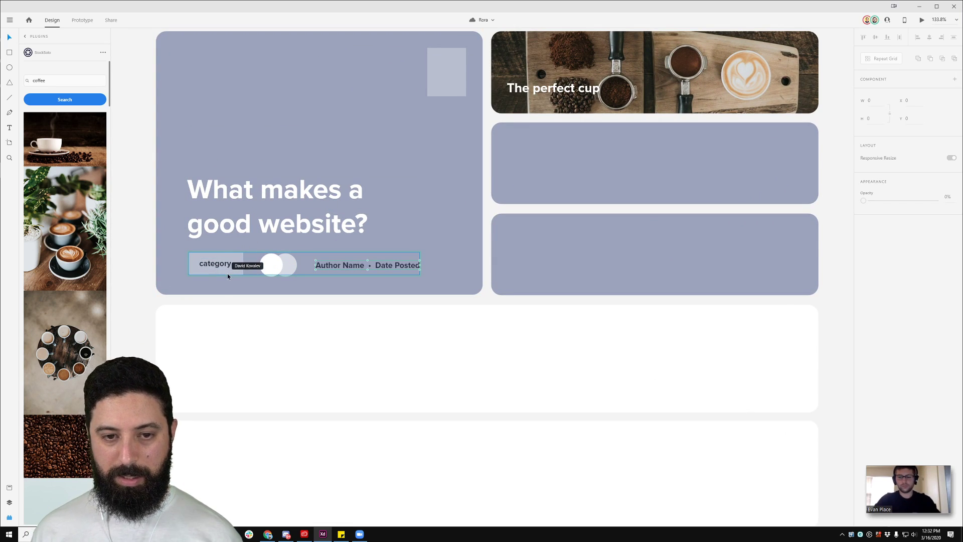
pyautogui.scroll(-3, 228, 273)
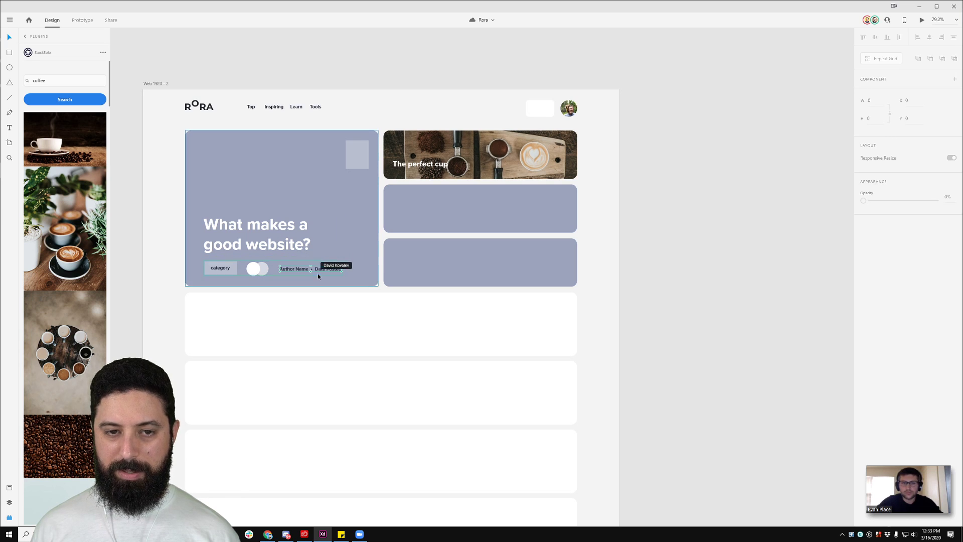
pyautogui.scroll(-5, 318, 273)
pyautogui.moveTo(221, 354); pyautogui.dragTo(416, 262)
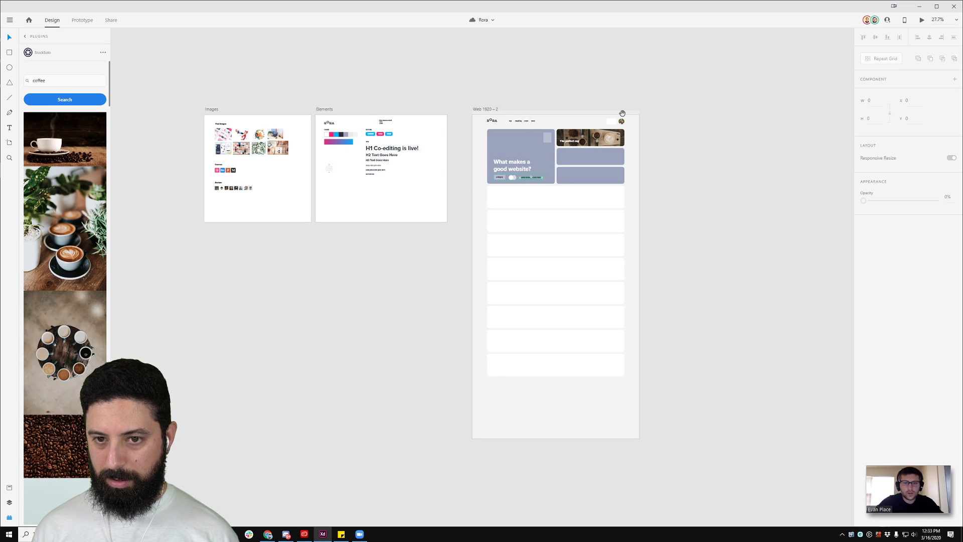
pyautogui.moveTo(601, 103); pyautogui.dragTo(528, 119)
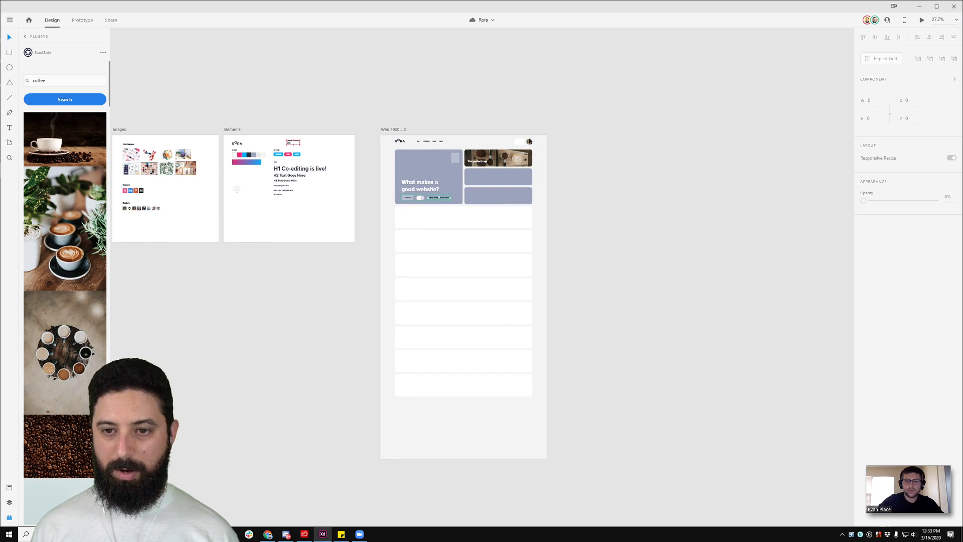
pyautogui.scroll(3, 496, 172)
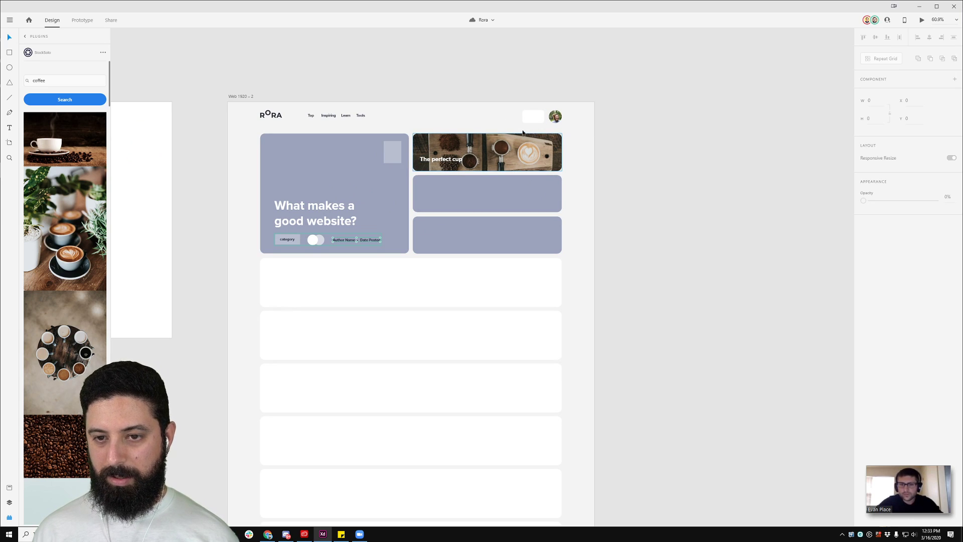
pyautogui.scroll(3, 489, 166)
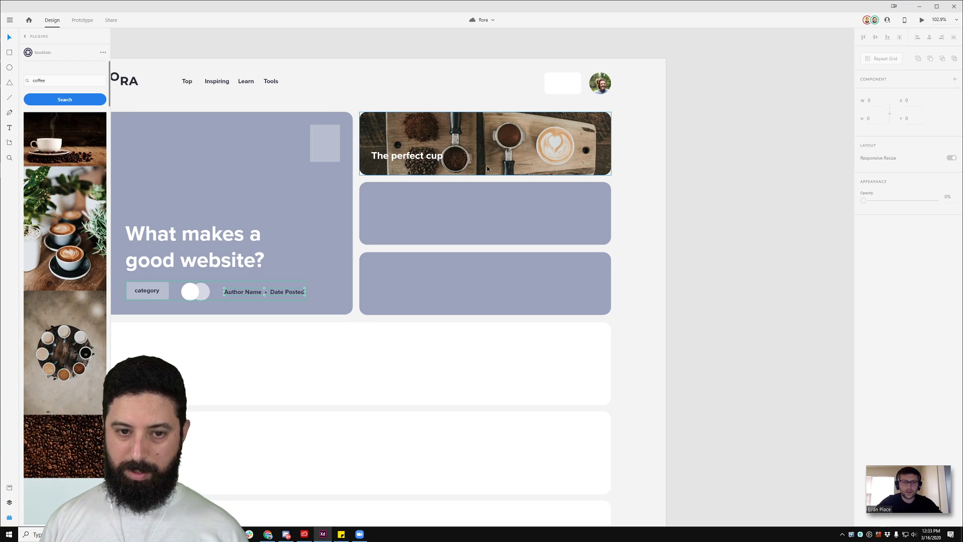
# Step: Zoom into the vote stepper on the Elements artboard and open the Assets panel
pyautogui.click(486, 166)
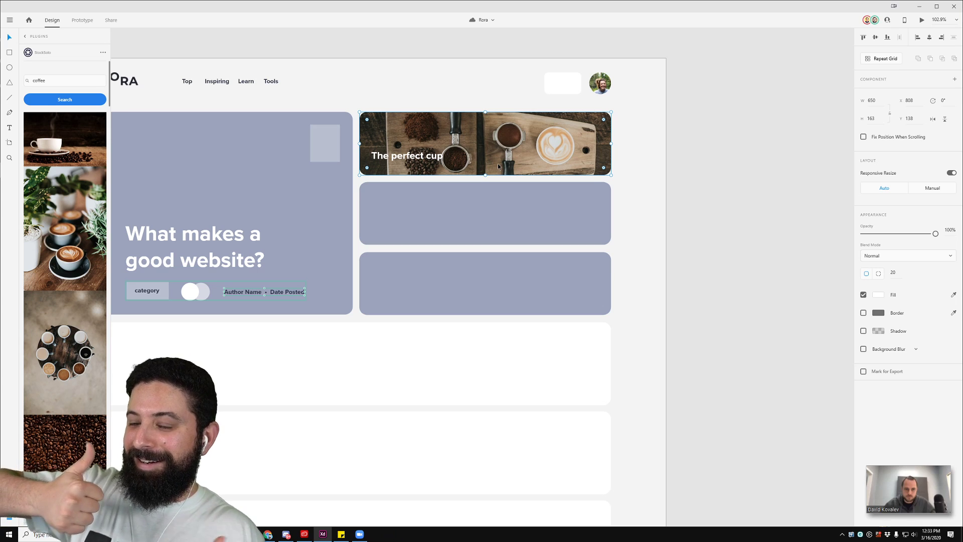
pyautogui.click(728, 207)
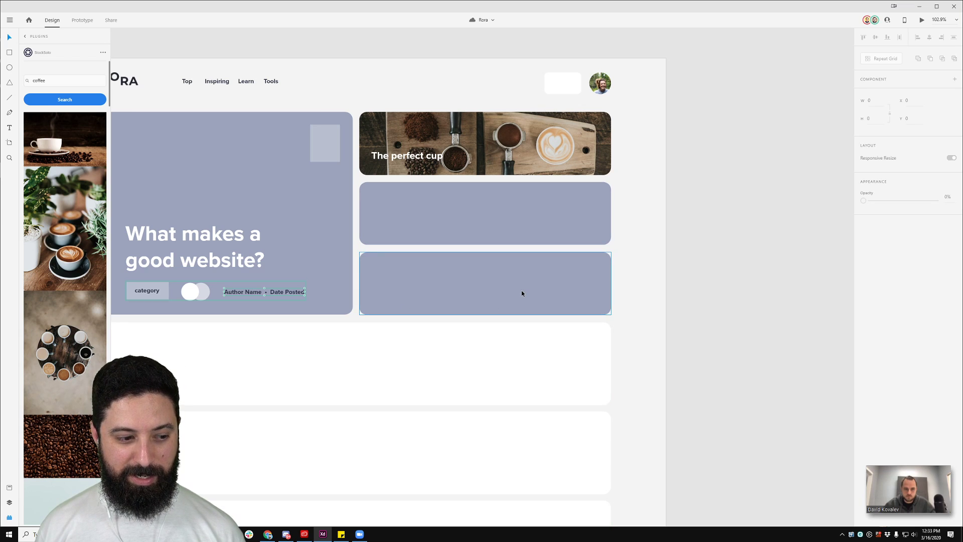
pyautogui.scroll(-3, 519, 165)
pyautogui.moveTo(202, 82); pyautogui.dragTo(566, 97)
pyautogui.scroll(5, 287, 239)
pyautogui.click(303, 204)
pyautogui.doubleClick(303, 204)
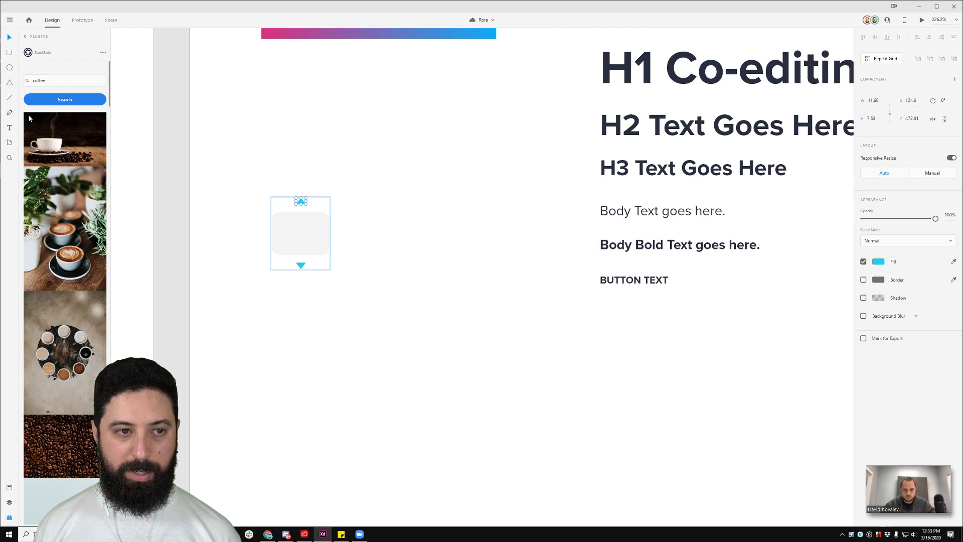
pyautogui.click(10, 488)
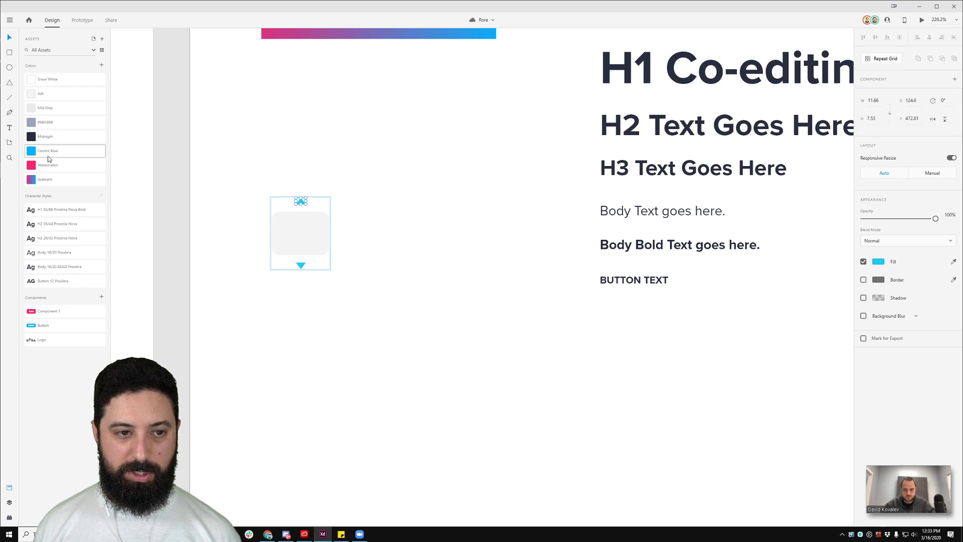
# Step: Compare the stepper's grey box fill with the lightest grey swatch in the colour picker
pyautogui.moveTo(301, 267); pyautogui.dragTo(301, 266)
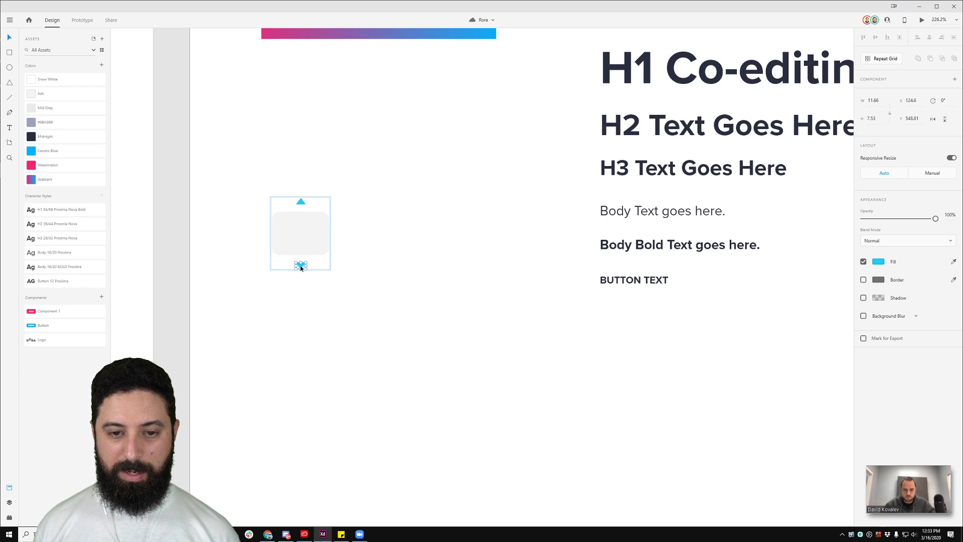
pyautogui.click(299, 240)
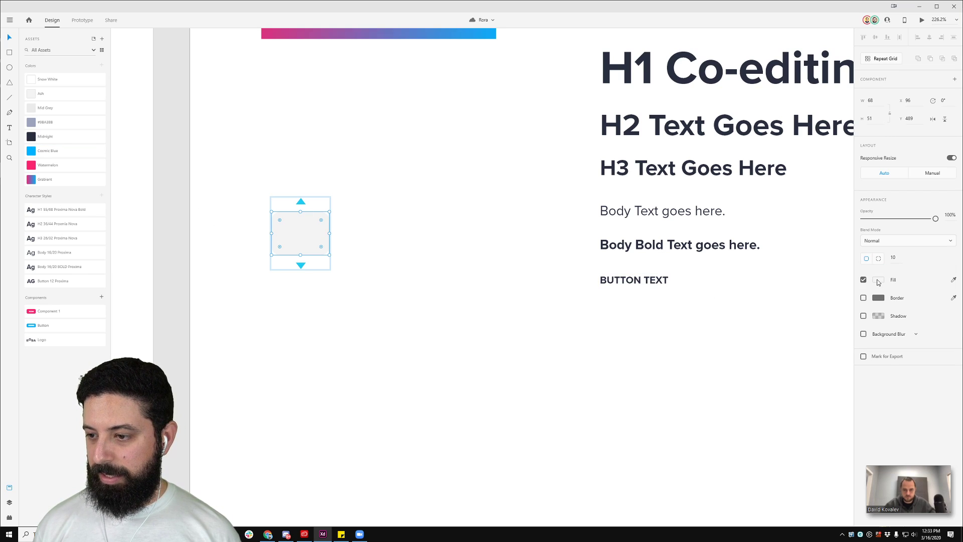
pyautogui.click(878, 280)
pyautogui.click(878, 280)
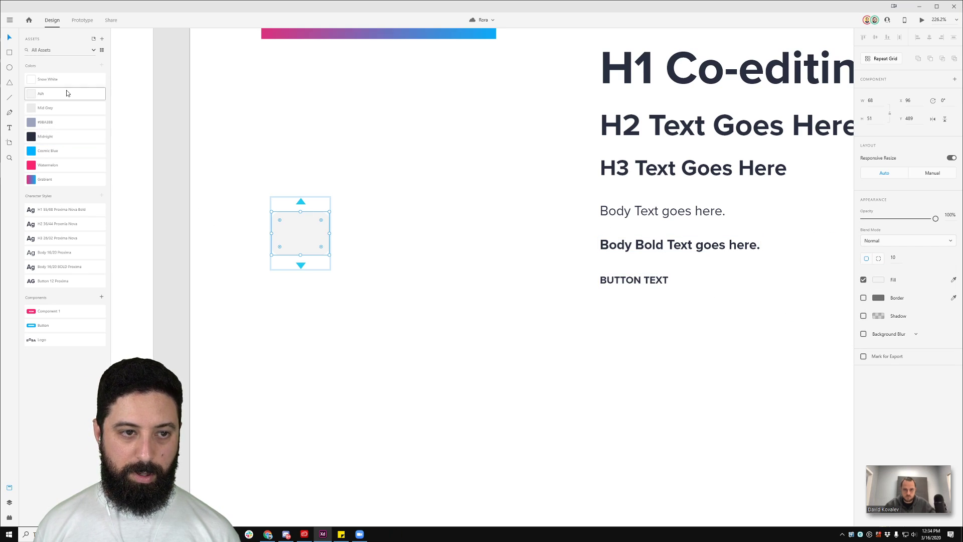
pyautogui.click(413, 99)
pyautogui.scroll(2, 483, 185)
pyautogui.scroll(2, 482, 185)
pyautogui.click(522, 129)
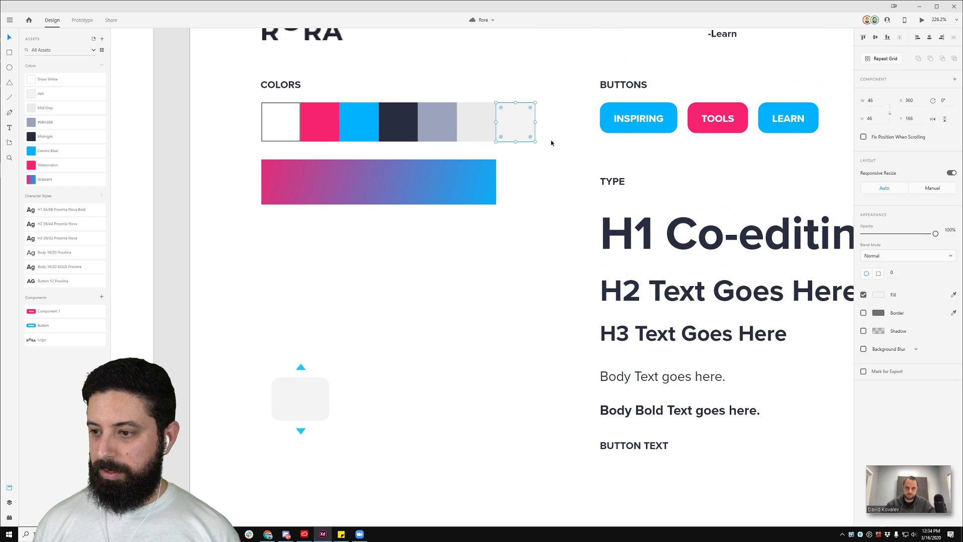
pyautogui.click(879, 294)
pyautogui.click(439, 260)
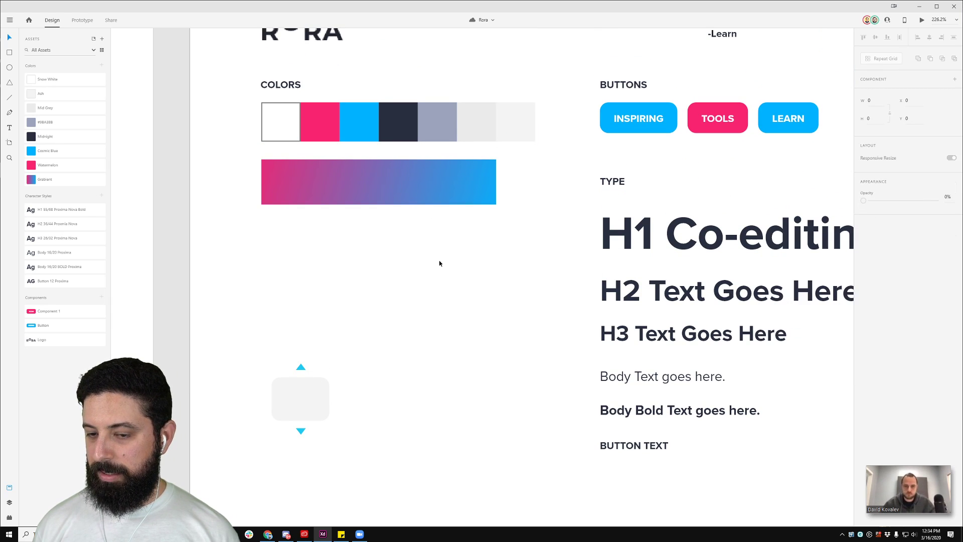
# Step: Reselect the grey box inside the stepper
pyautogui.doubleClick(301, 399)
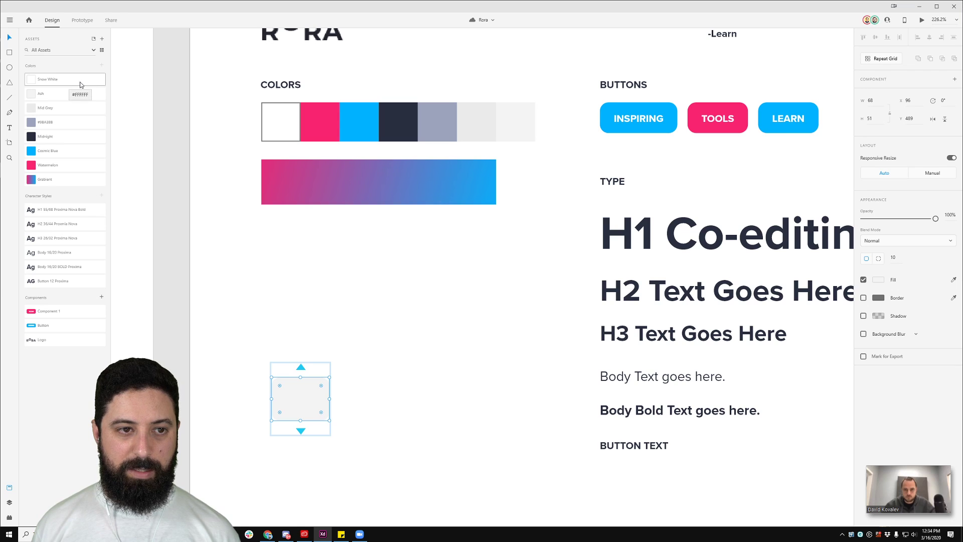
pyautogui.click(435, 348)
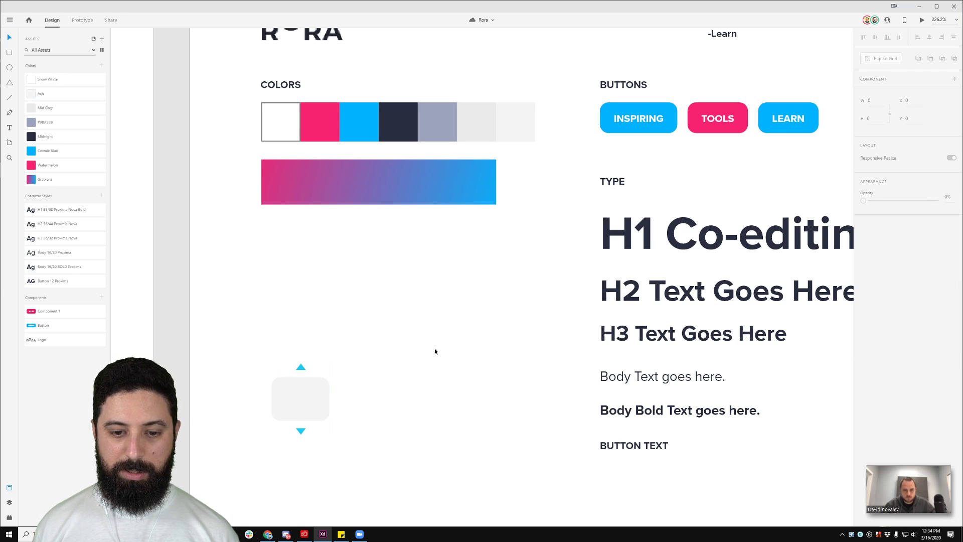
pyautogui.scroll(-1, 434, 348)
pyautogui.scroll(-1, 299, 349)
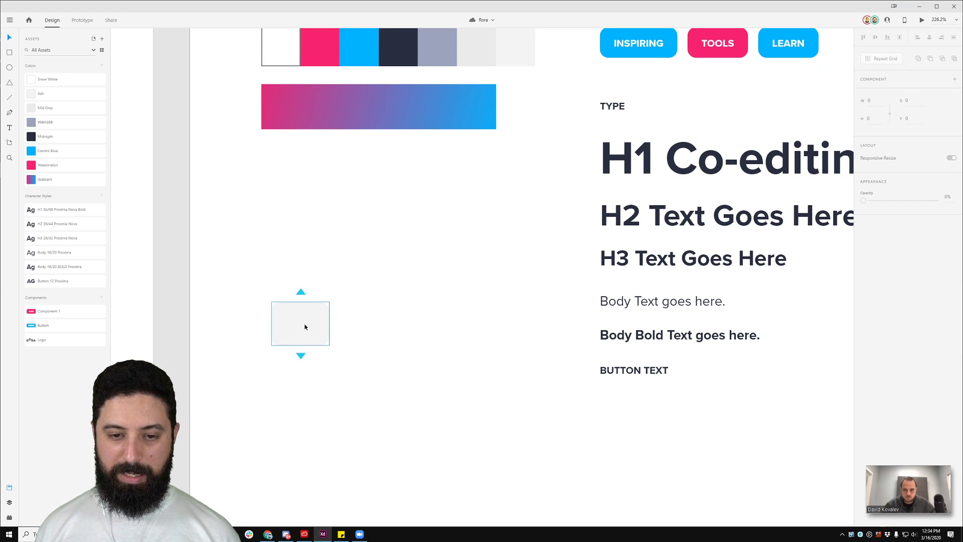
pyautogui.keyDown('ctrl'); pyautogui.scroll(3, 302, 331); pyautogui.keyUp('ctrl')
pyautogui.keyDown('ctrl'); pyautogui.scroll(-4, 476, 323); pyautogui.keyUp('ctrl')
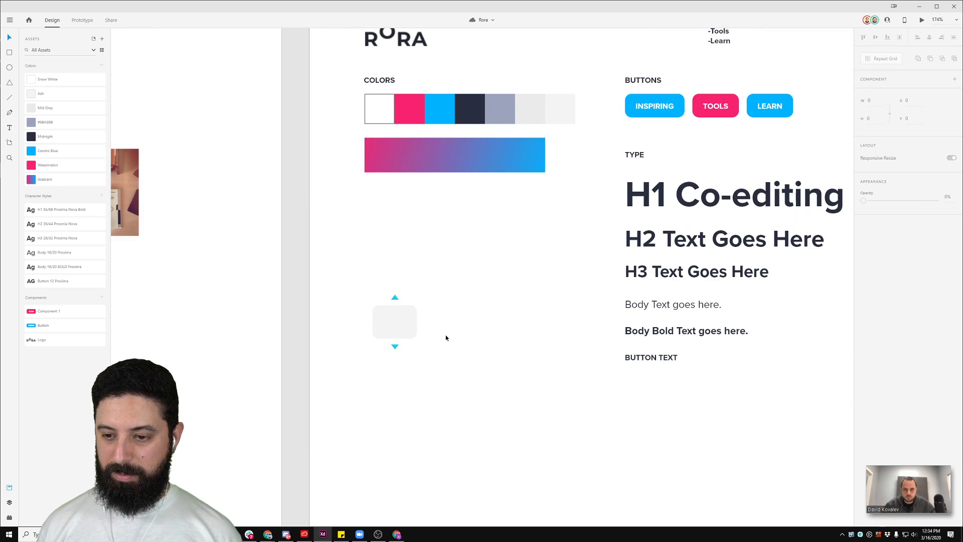
pyautogui.keyDown('ctrl'); pyautogui.click(394, 328); pyautogui.keyUp('ctrl')
pyautogui.keyDown('ctrl'); pyautogui.scroll(6, 395, 327); pyautogui.keyUp('ctrl')
# Step: Add a 375 × 812 iPhone X/XS/11 Pro artboard and fill it with Midnight
pyautogui.press('t')
pyautogui.press('a')
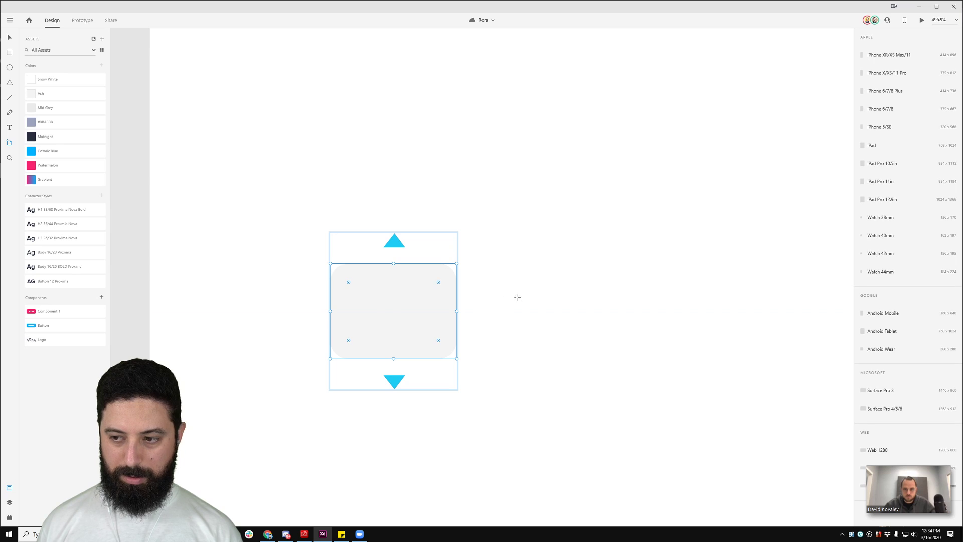
pyautogui.click(507, 299)
pyautogui.keyDown('ctrl'); pyautogui.scroll(-7, 532, 307); pyautogui.keyUp('ctrl')
pyautogui.moveTo(768, 209); pyautogui.dragTo(326, 197)
pyautogui.keyDown('ctrl'); pyautogui.scroll(10, 322, 307); pyautogui.keyUp('ctrl')
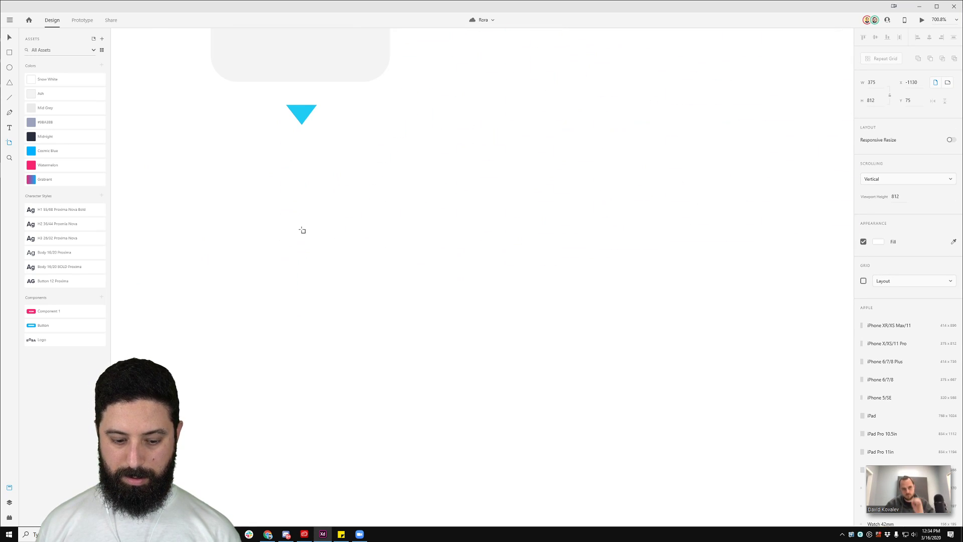
pyautogui.press('t')
pyautogui.press('a')
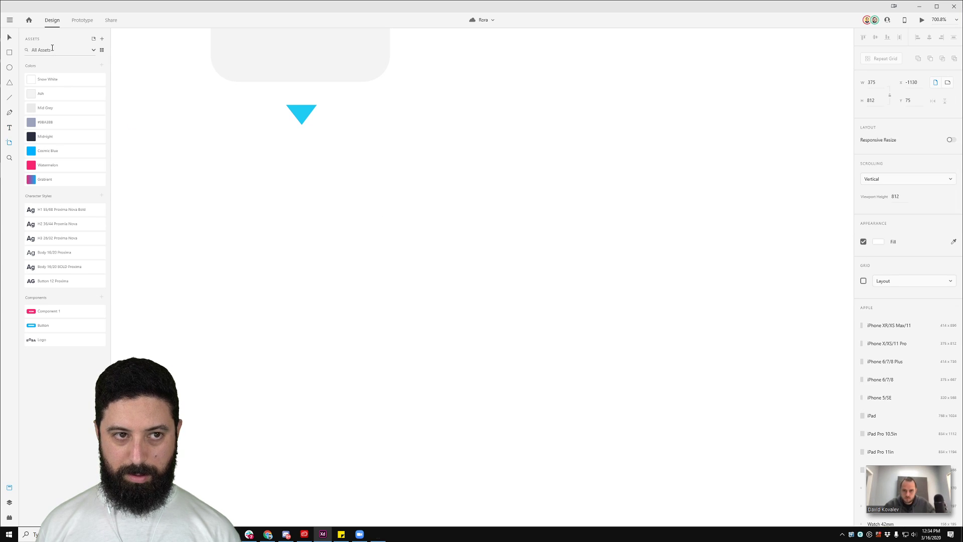
pyautogui.click(9, 36)
pyautogui.click(54, 136)
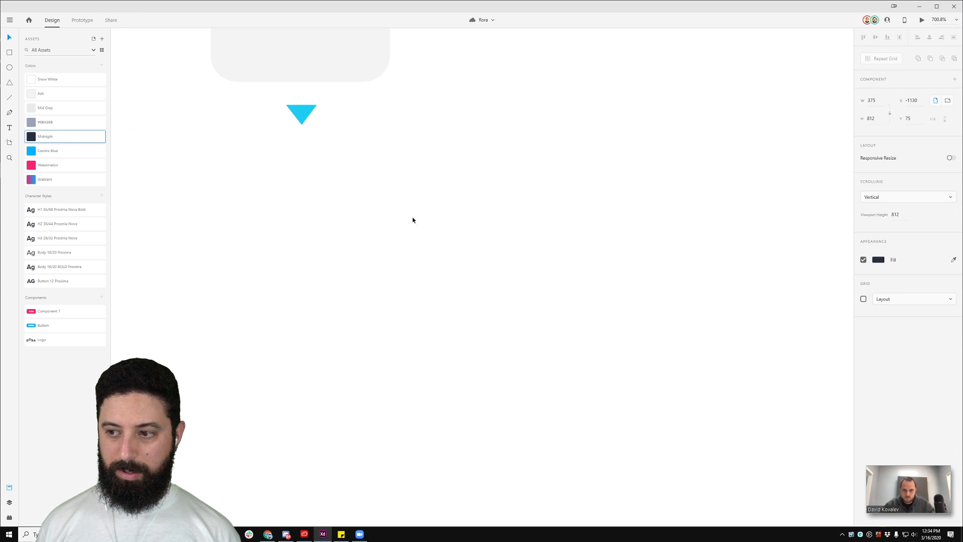
# Step: Check BUTTON TEXT's distances to the artboard edges, then return to the Web 1920 – 2 page
pyautogui.keyDown('ctrl'); pyautogui.scroll(-5, 462, 246); pyautogui.keyUp('ctrl')
pyautogui.keyDown('ctrl'); pyautogui.scroll(-3, 509, 251); pyautogui.keyUp('ctrl')
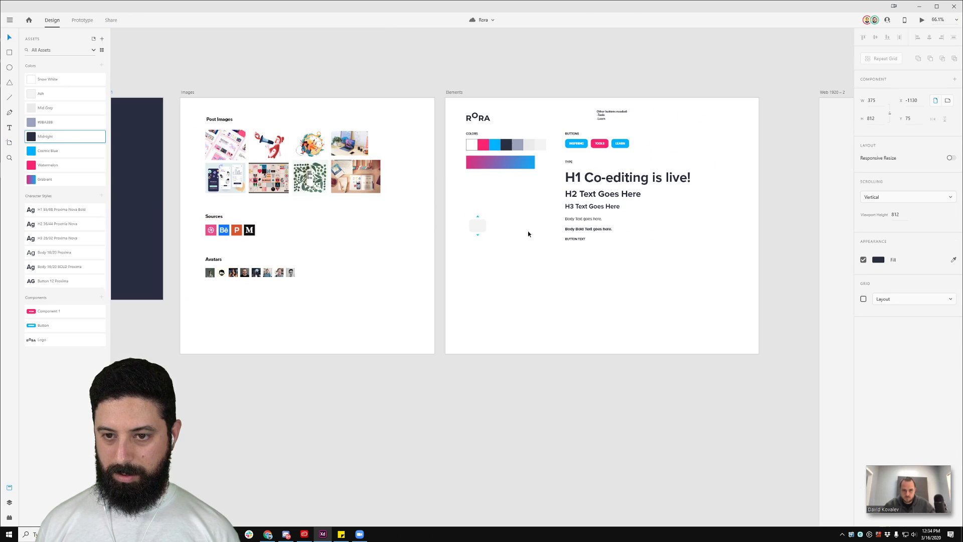
pyautogui.click(576, 240)
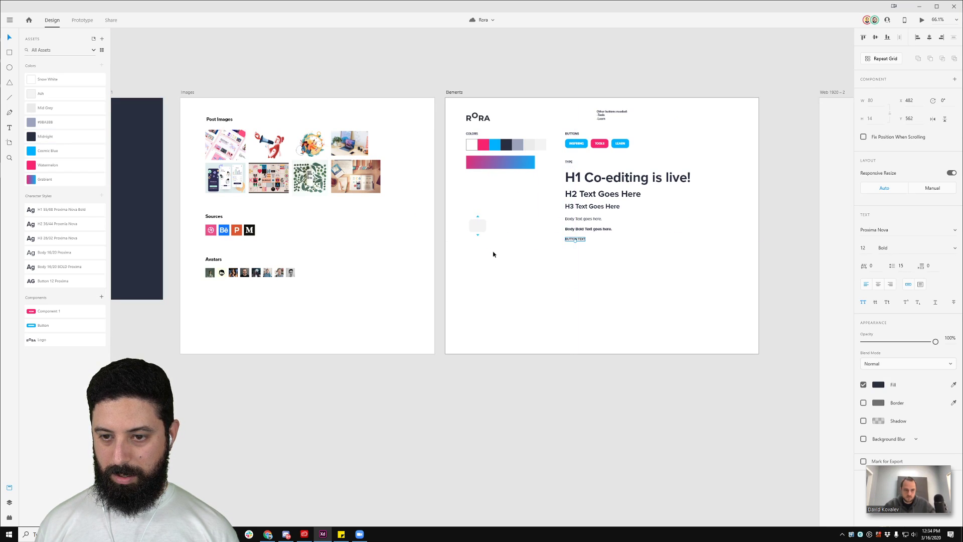
pyautogui.press('alt')
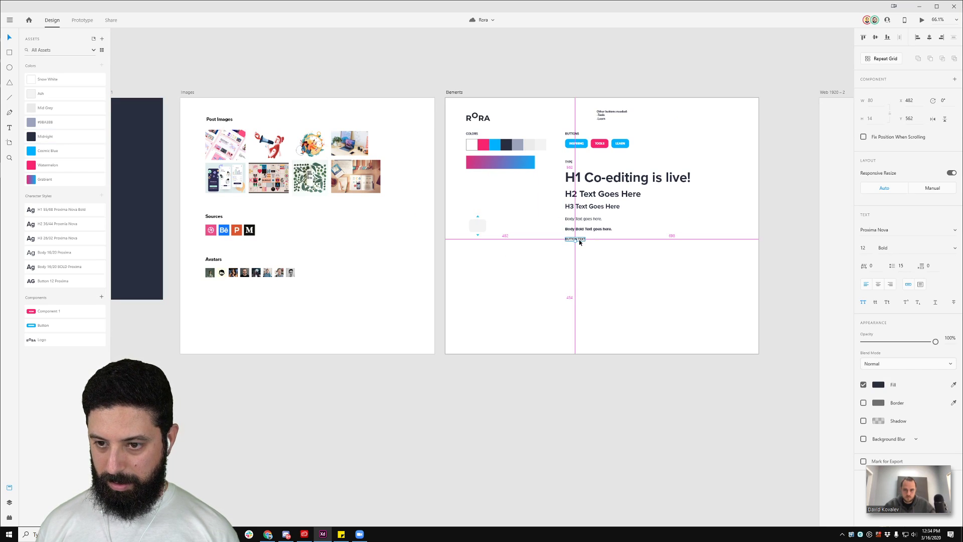
pyautogui.click(535, 275)
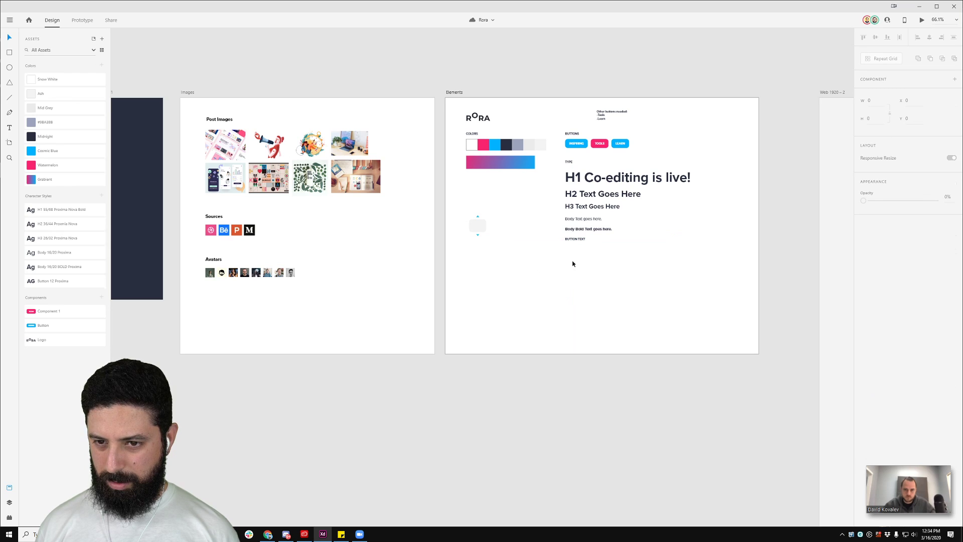
pyautogui.moveTo(709, 76); pyautogui.dragTo(431, 85)
pyautogui.moveTo(673, 103); pyautogui.dragTo(458, 112)
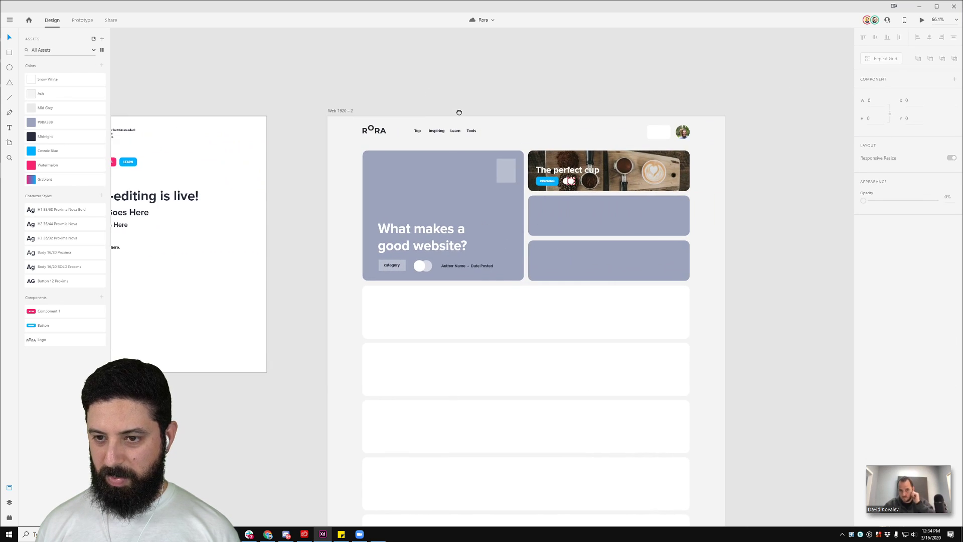
pyautogui.moveTo(396, 129); pyautogui.dragTo(676, 120)
pyautogui.click(399, 130)
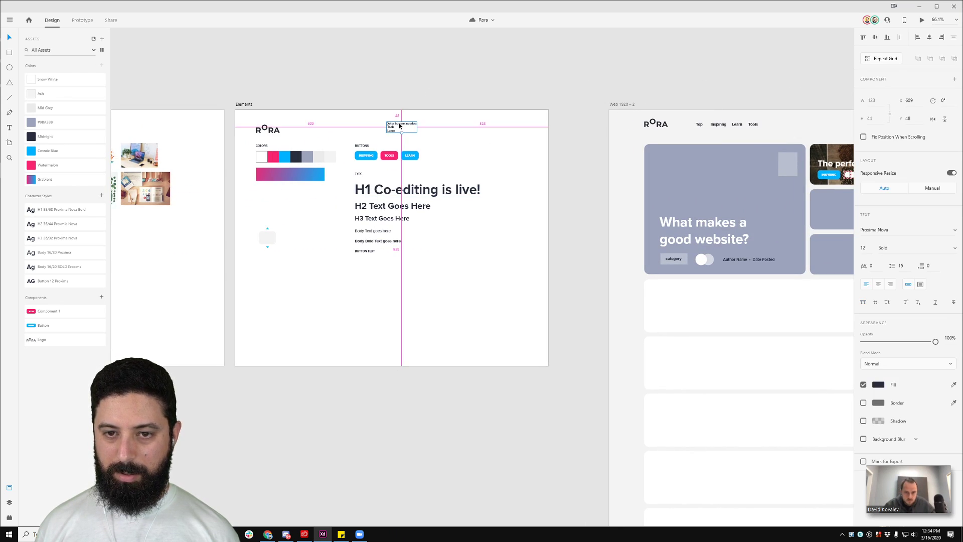
pyautogui.click(389, 75)
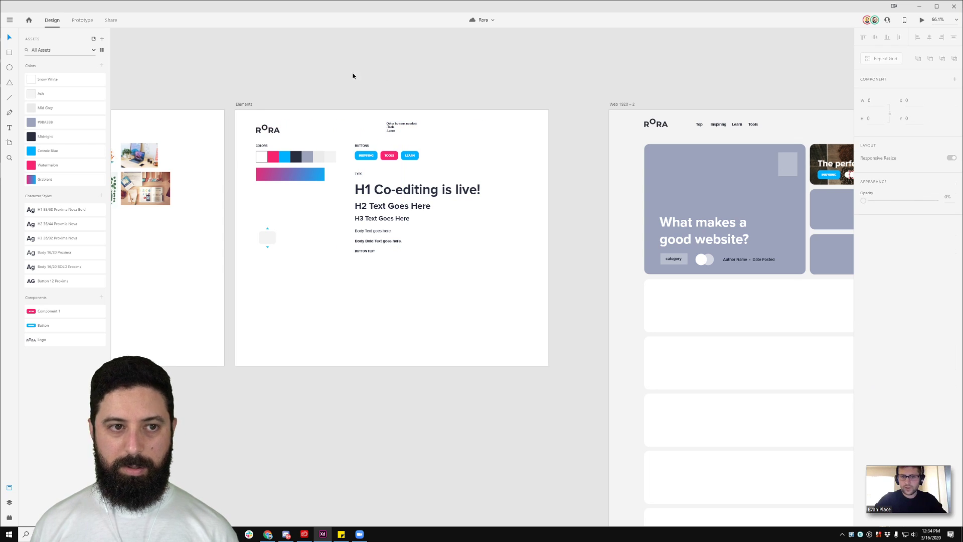
pyautogui.scroll(5, 392, 125)
pyautogui.click(391, 123)
pyautogui.keyDown('alt'); pyautogui.moveTo(378, 115); pyautogui.dragTo(523, 119); pyautogui.keyUp('alt')
pyautogui.hotkey('ctrl', 'z')
pyautogui.press('Return')
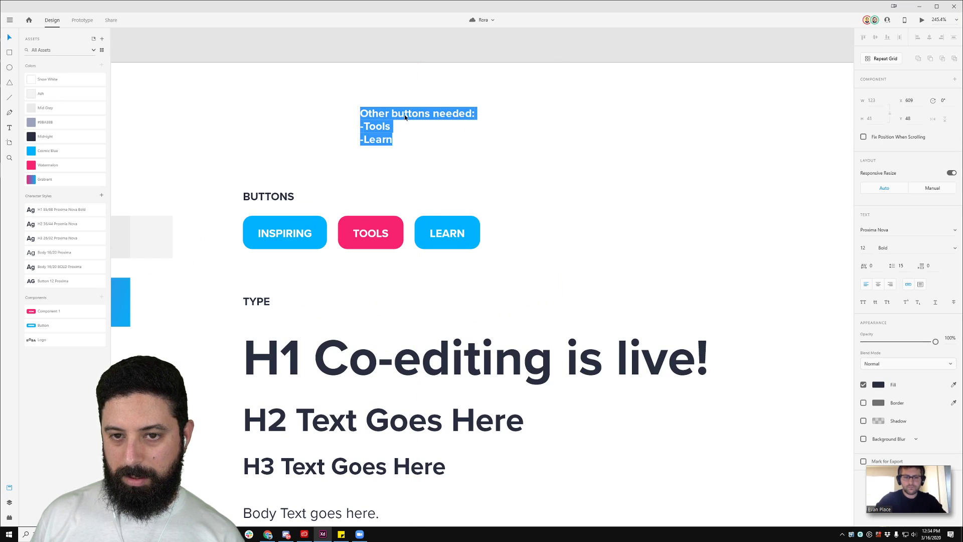
pyautogui.write('asd')
pyautogui.hotkey('ctrl', 'z')
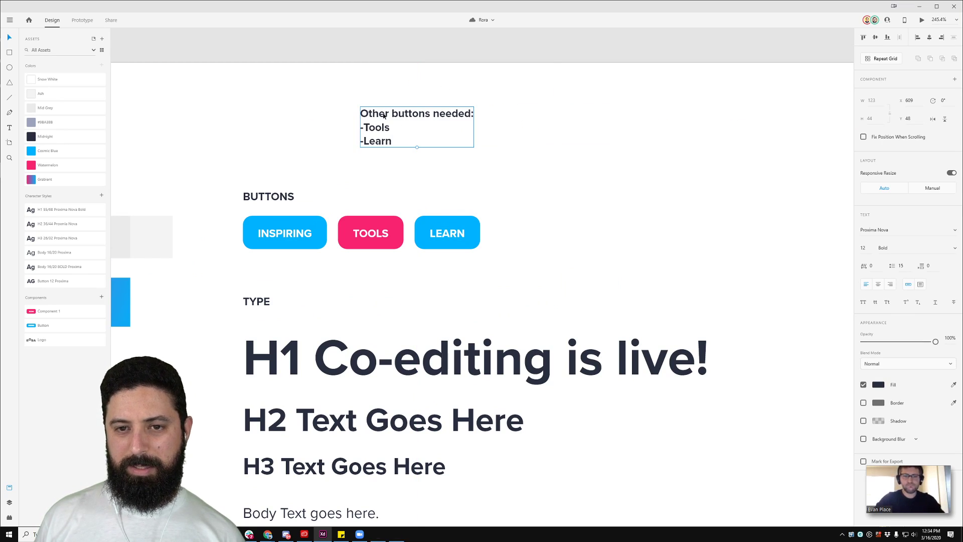
pyautogui.press('Return')
pyautogui.write('as')
pyautogui.hotkey('ctrl', 'z')
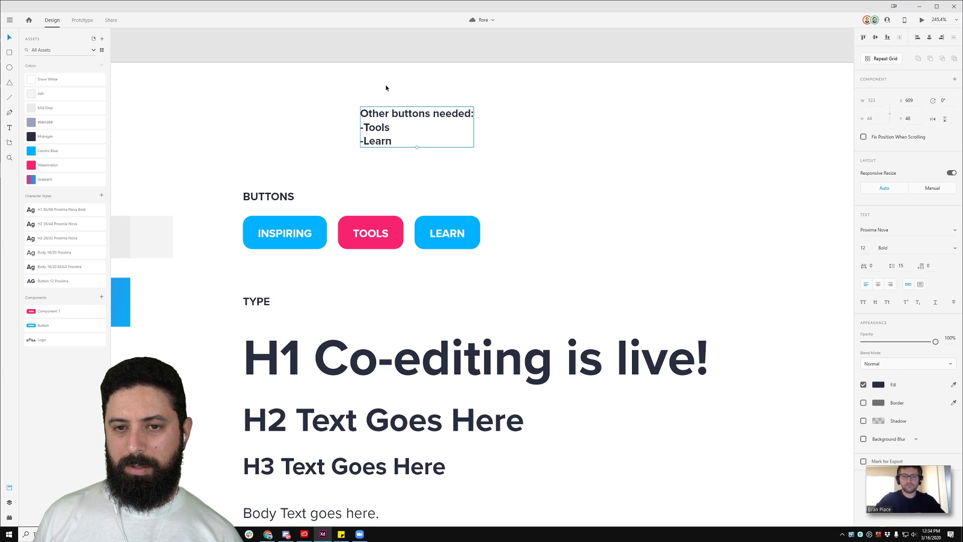
pyautogui.scroll(-5, 386, 88)
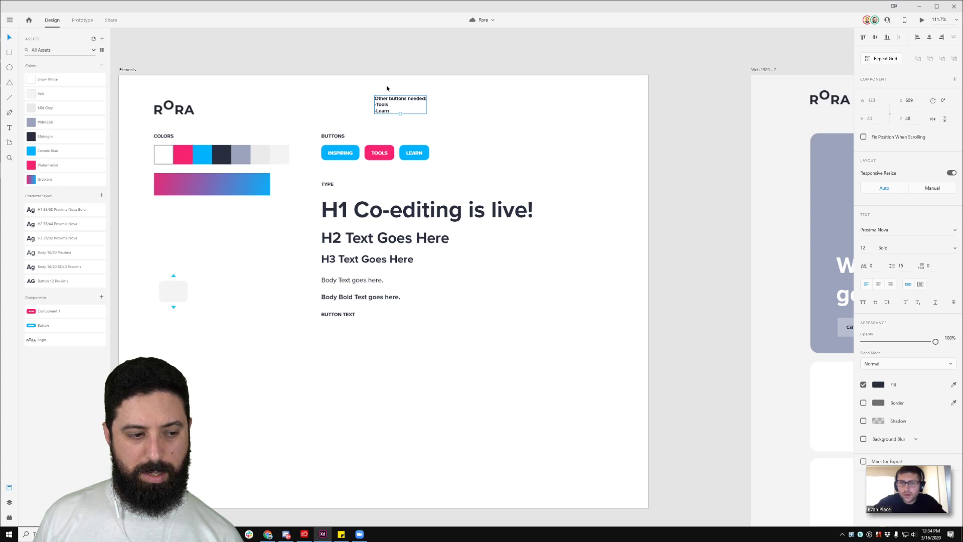
pyautogui.click(588, 116)
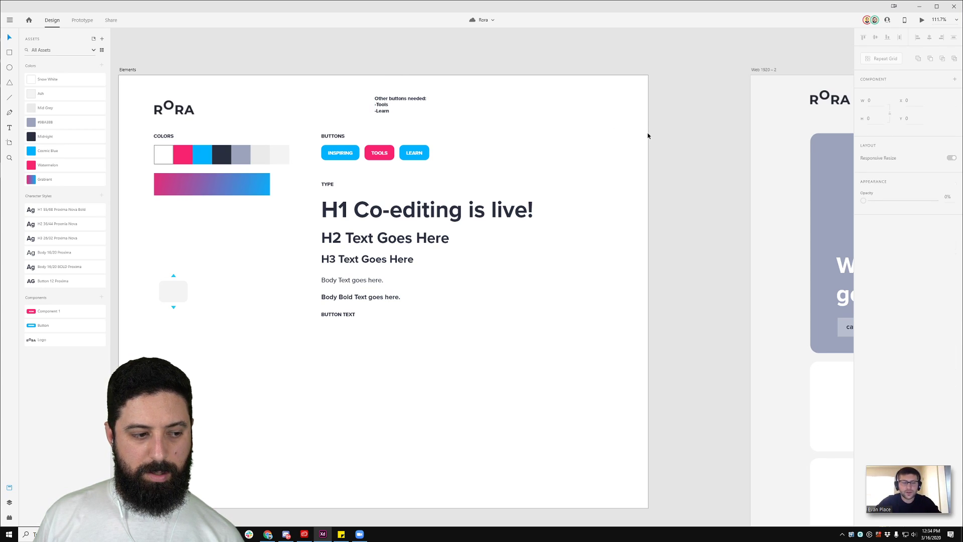
pyautogui.moveTo(673, 173); pyautogui.dragTo(329, 158)
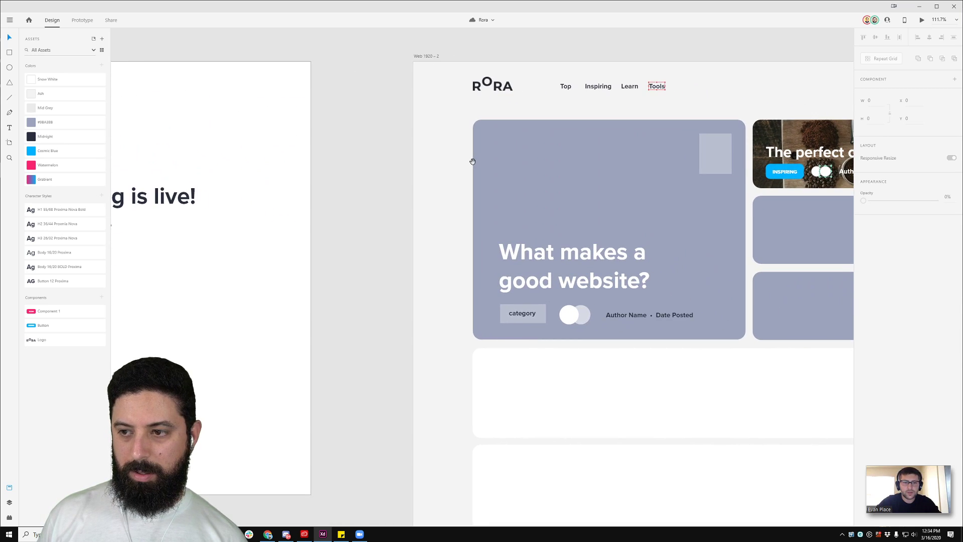
pyautogui.moveTo(468, 160); pyautogui.dragTo(268, 159)
pyautogui.moveTo(621, 71); pyautogui.dragTo(527, 73)
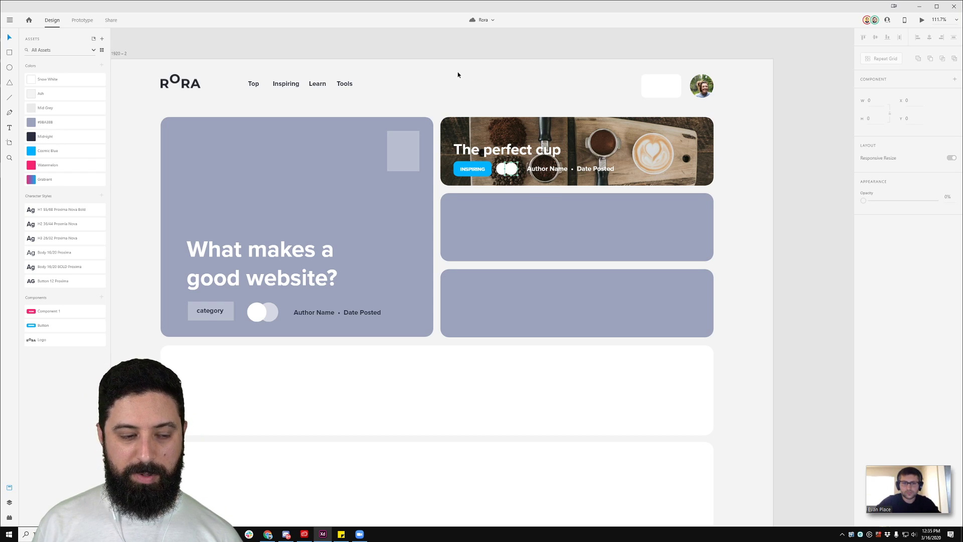
pyautogui.moveTo(400, 86); pyautogui.dragTo(467, 87)
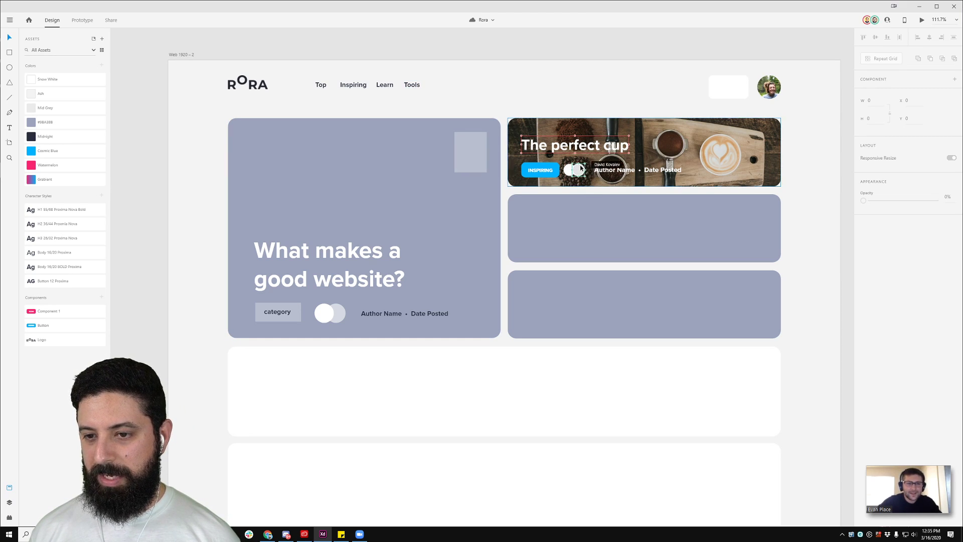
pyautogui.moveTo(598, 78); pyautogui.dragTo(555, 77)
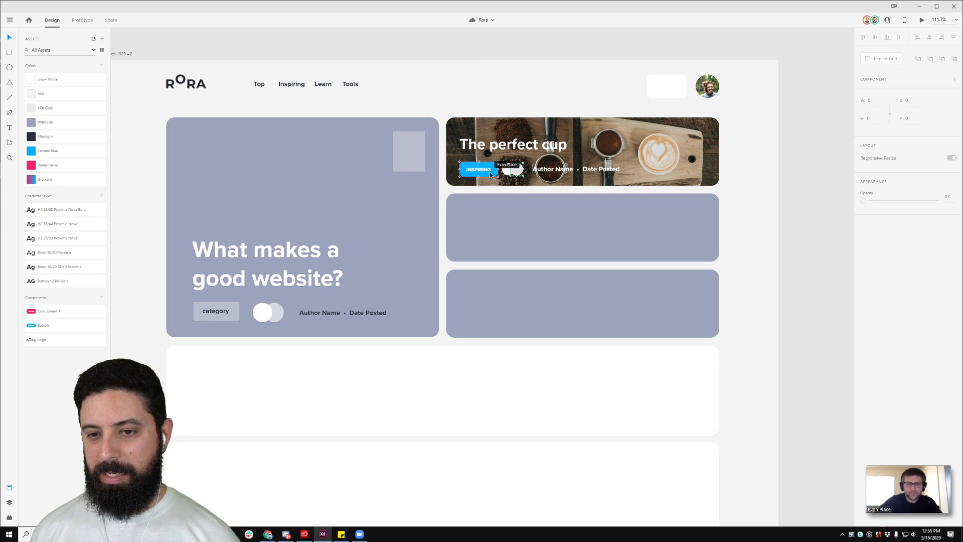
pyautogui.scroll(5, 490, 172)
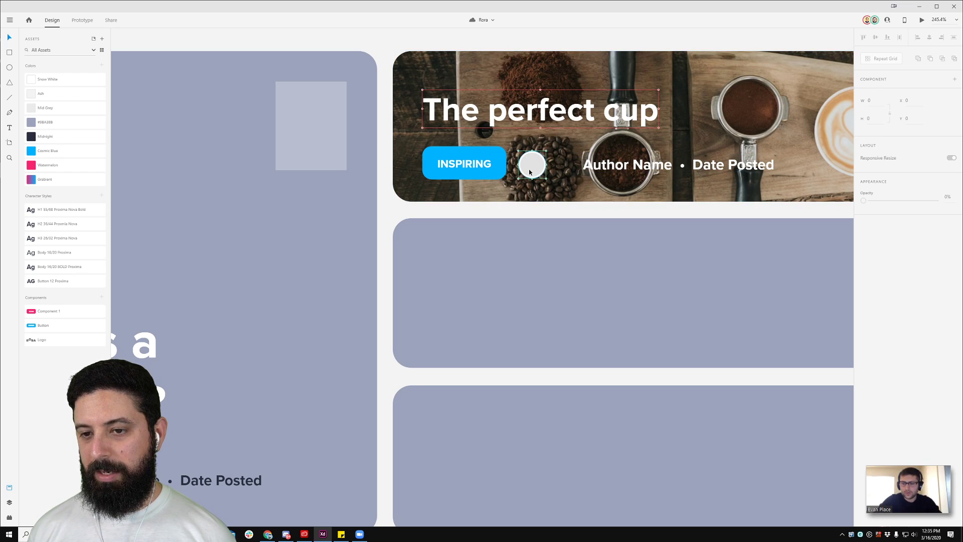
pyautogui.scroll(-5, 597, 158)
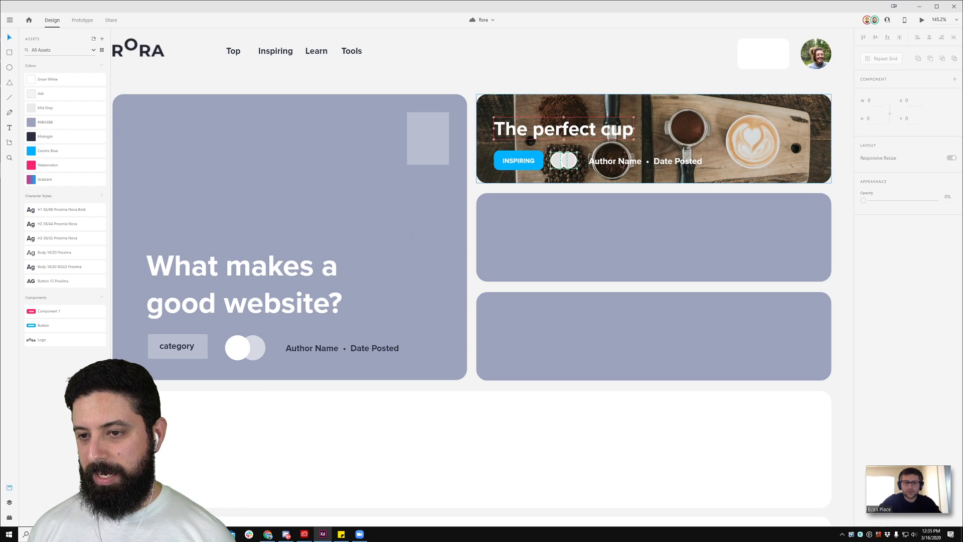
pyautogui.scroll(-5, 614, 166)
pyautogui.moveTo(299, 250); pyautogui.dragTo(460, 245)
pyautogui.scroll(10, 371, 213)
pyautogui.click(344, 221)
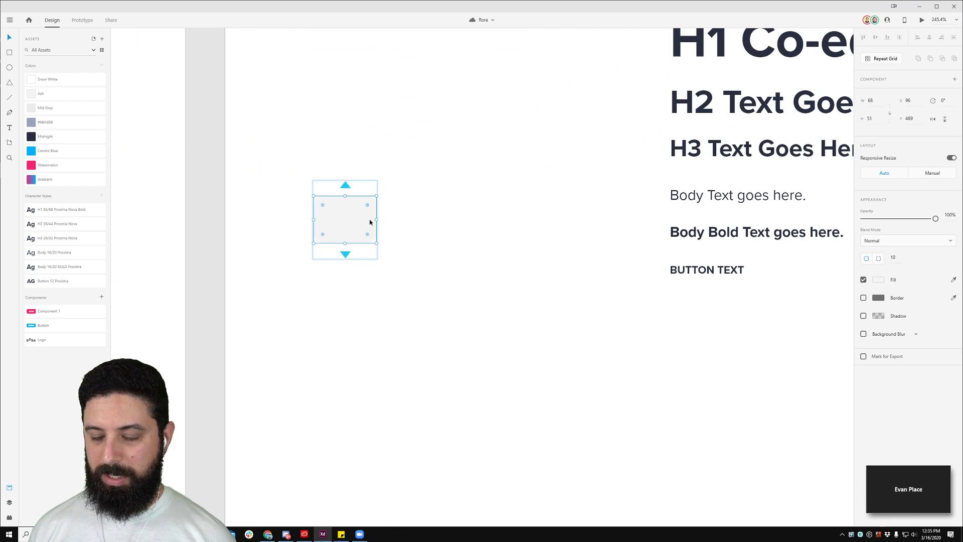
pyautogui.press('a')
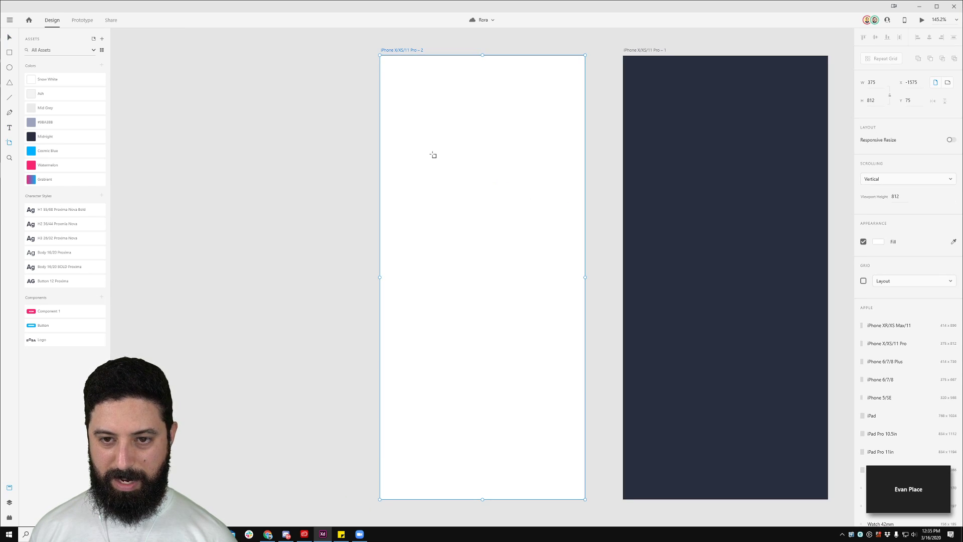
pyautogui.scroll(-5, 320, 149)
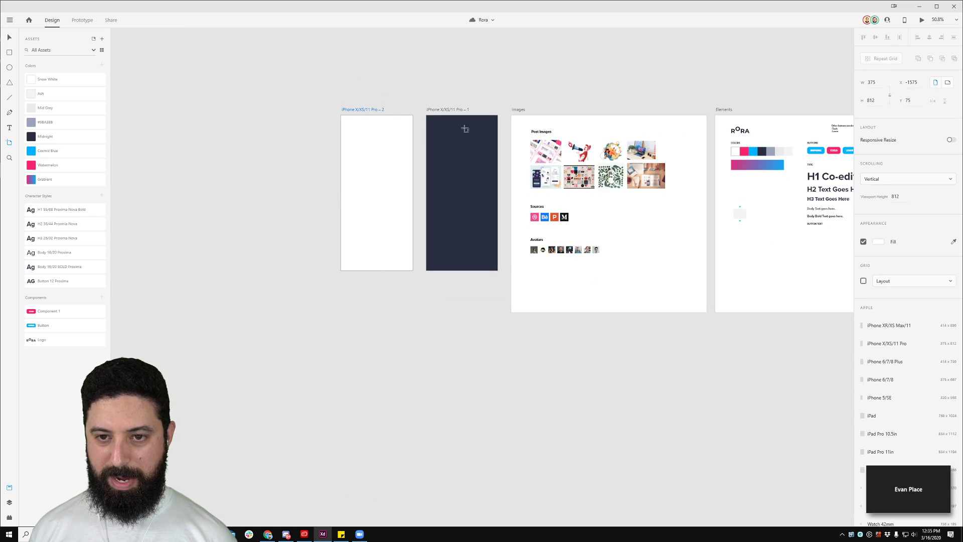
pyautogui.press('v')
pyautogui.hscroll(10, 497, 95)
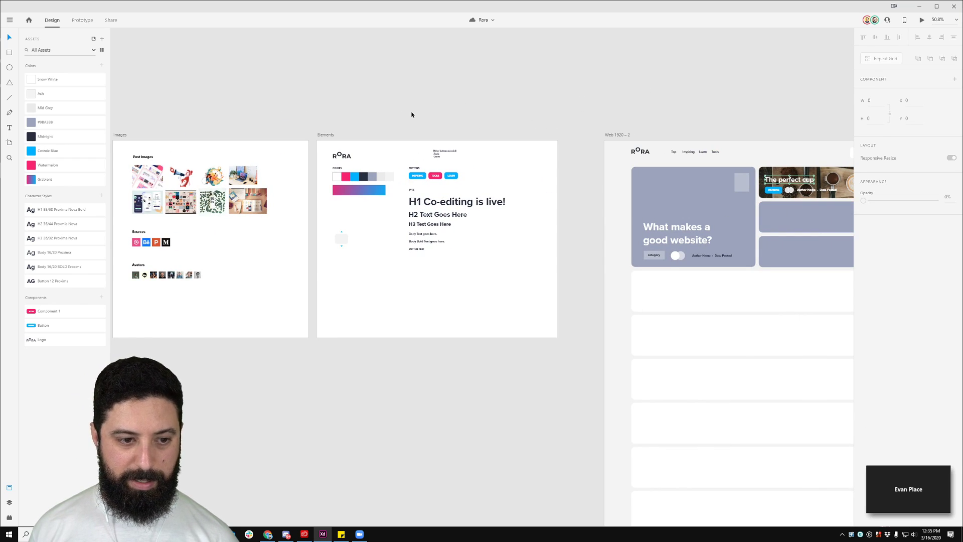
# Step: Restart Adobe XD through a Windows search for 'xd', reopen Rora and maximize the window
pyautogui.click(954, 7)
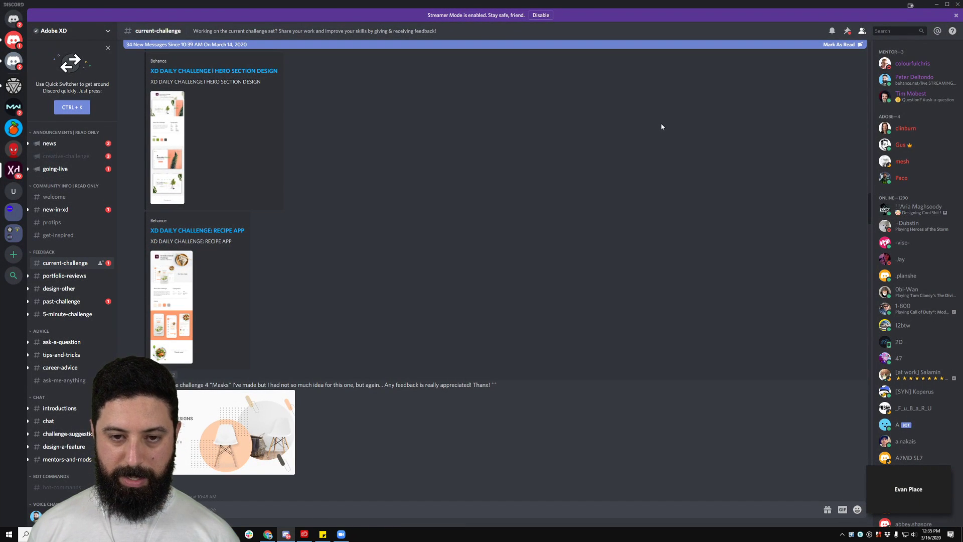
pyautogui.press('super')
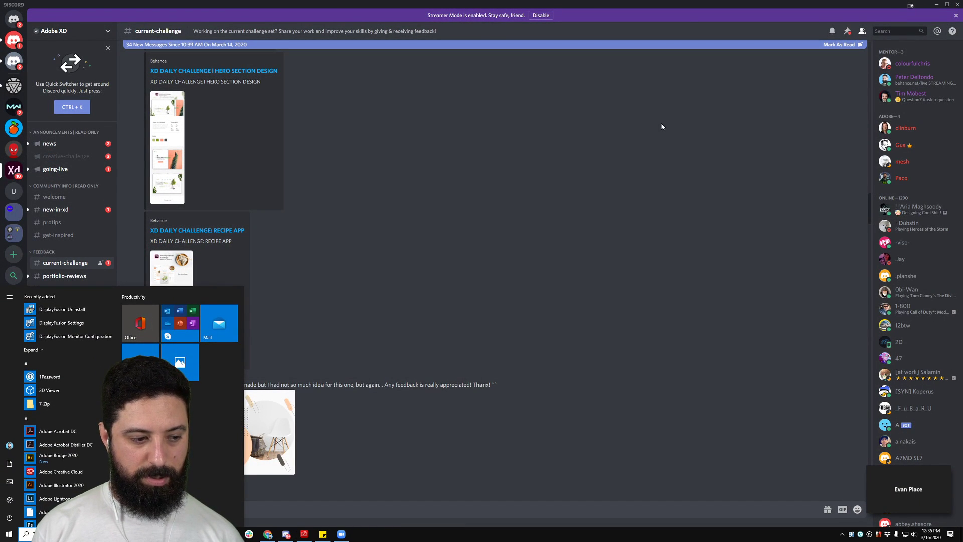
pyautogui.write('xd')
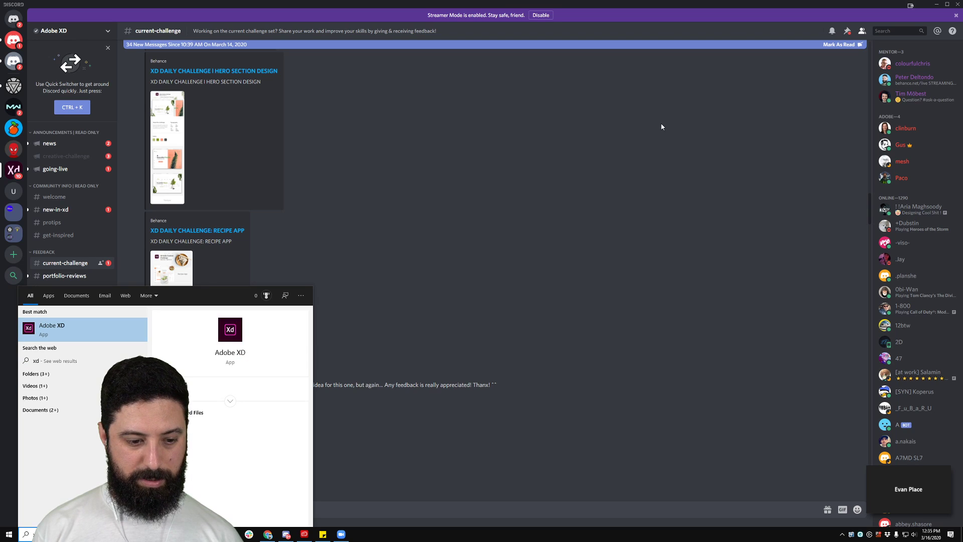
pyautogui.press('Return')
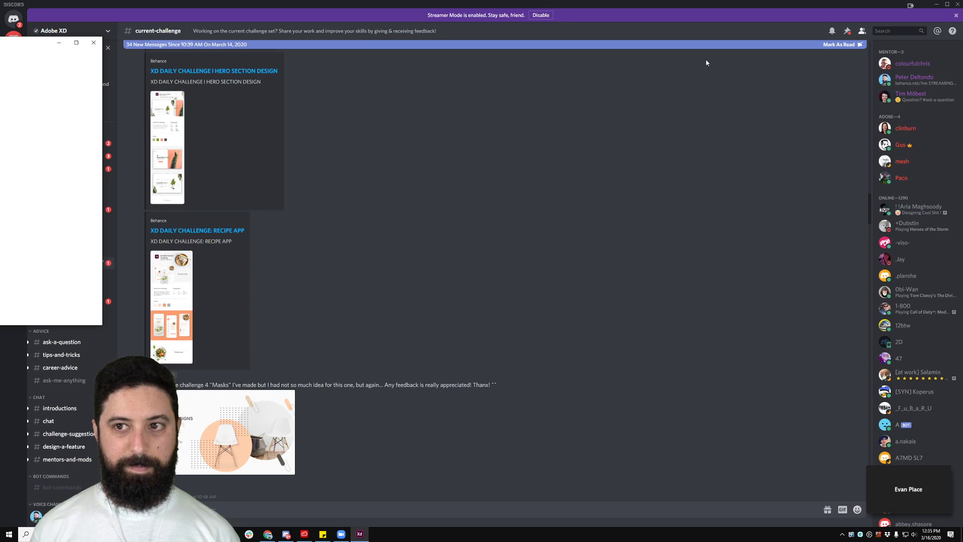
pyautogui.moveTo(0, 45); pyautogui.dragTo(521, 63)
pyautogui.click(437, 250)
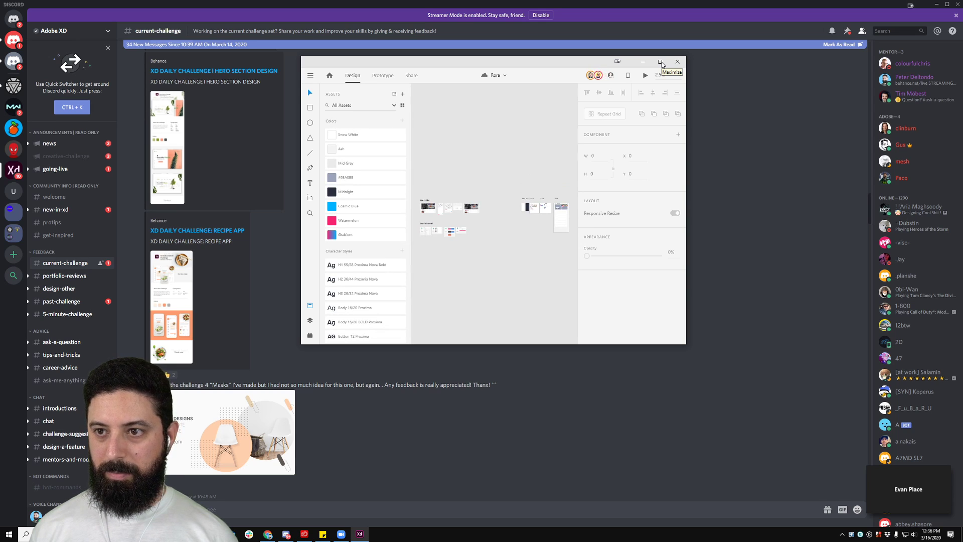
pyautogui.click(661, 62)
pyautogui.scroll(6, 484, 315)
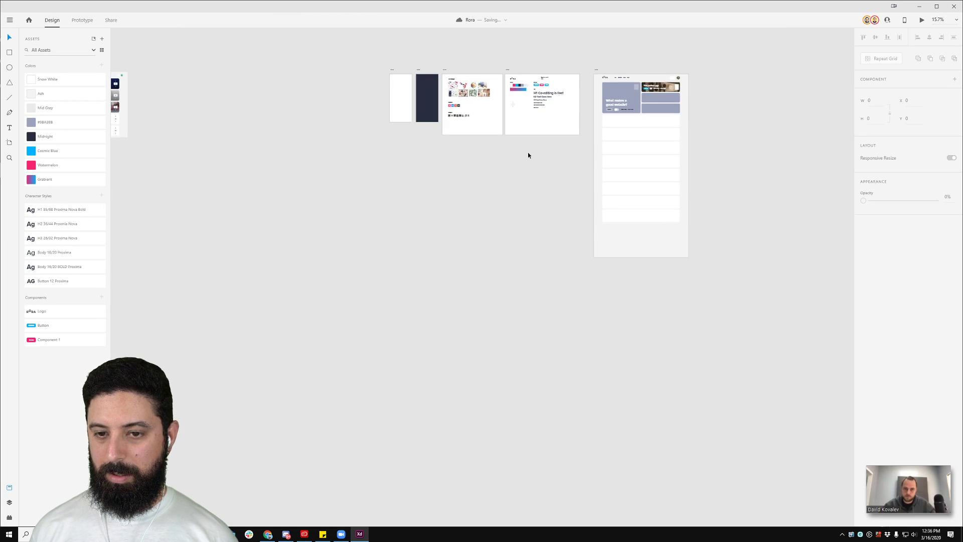
pyautogui.scroll(3, 561, 129)
pyautogui.moveTo(584, 133); pyautogui.dragTo(530, 286)
pyautogui.scroll(5, 415, 222)
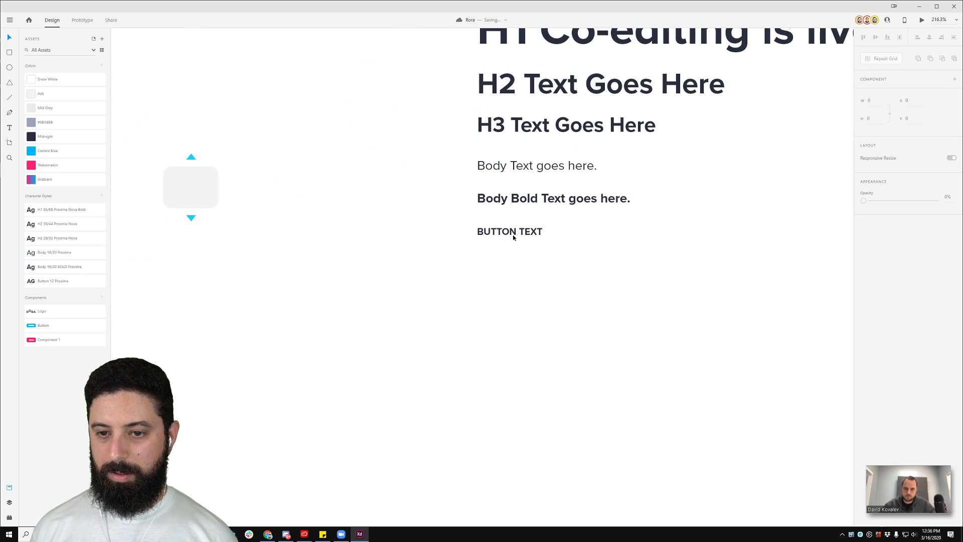
pyautogui.click(522, 234)
pyautogui.press('alt')
pyautogui.moveTo(522, 236); pyautogui.dragTo(529, 302)
pyautogui.hotkey('ctrl', 'z')
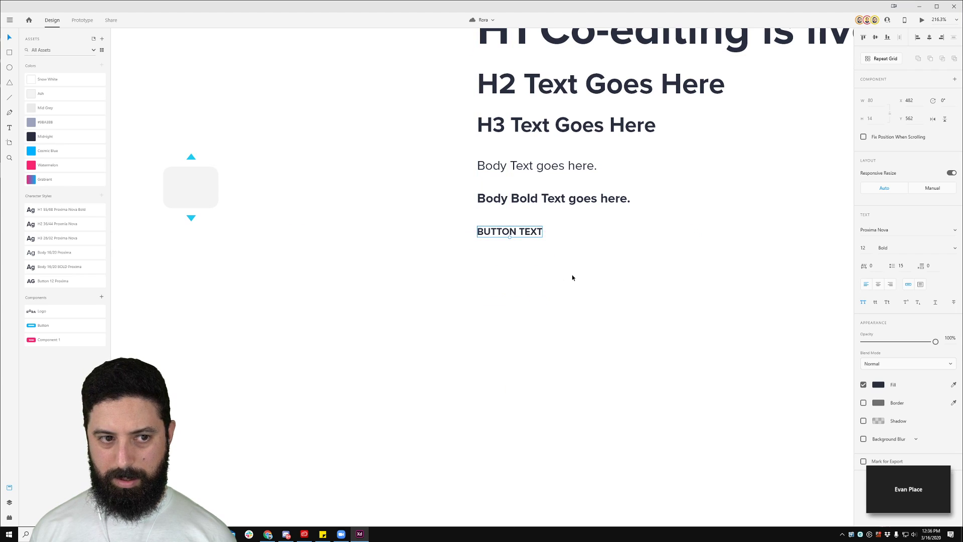
pyautogui.click(572, 275)
pyautogui.scroll(-4, 572, 275)
pyautogui.scroll(-4, 571, 275)
pyautogui.moveTo(705, 246); pyautogui.dragTo(532, 239)
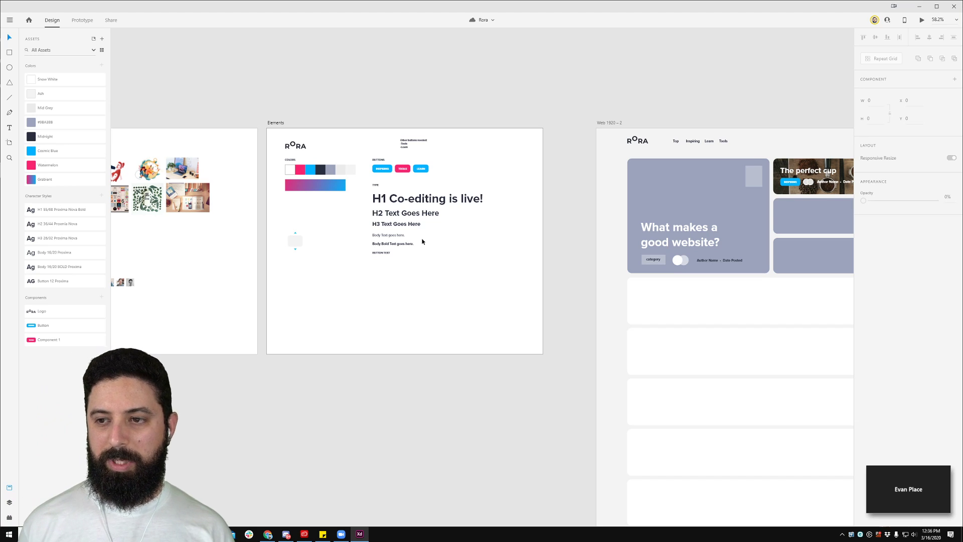
pyautogui.scroll(3, 381, 252)
pyautogui.click(381, 252)
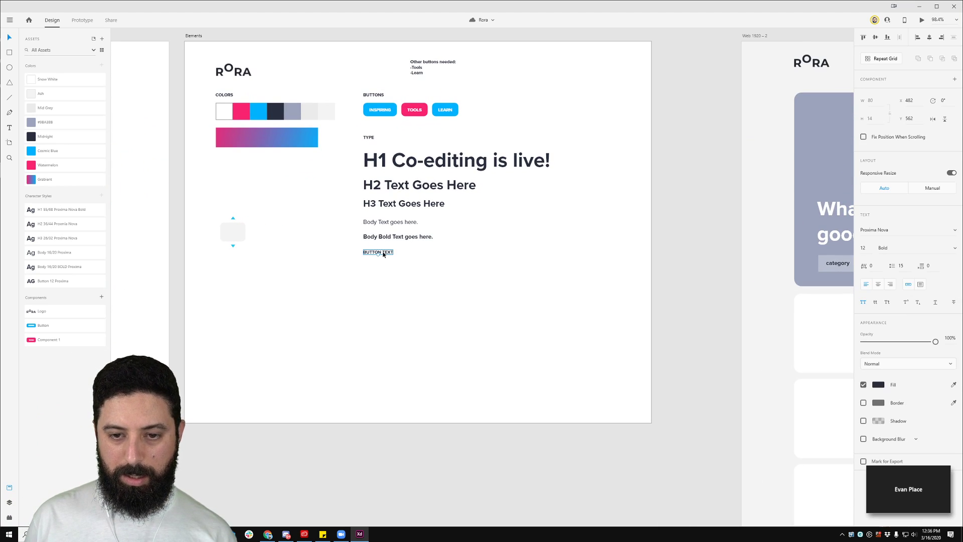
pyautogui.moveTo(381, 252); pyautogui.dragTo(383, 279)
pyautogui.hotkey('ctrl', 'z')
pyautogui.click(570, 267)
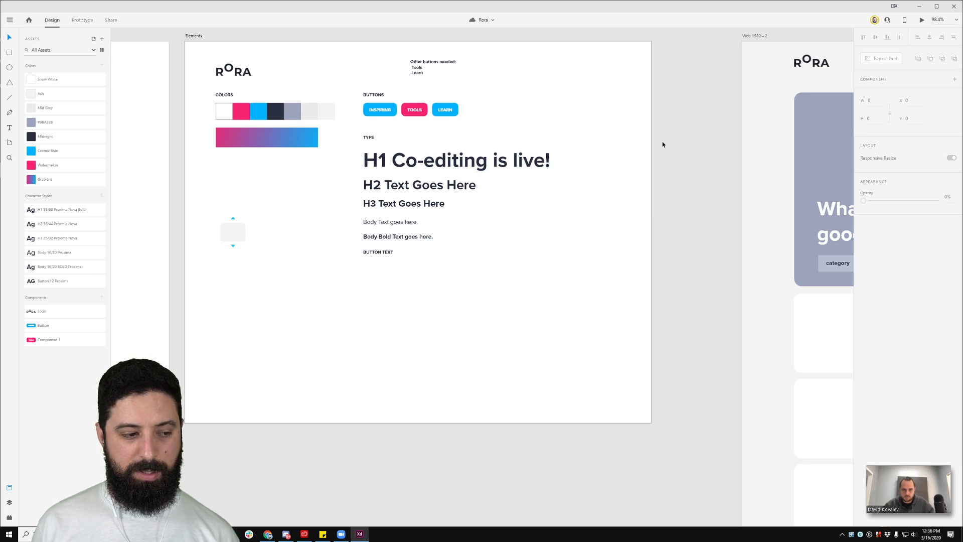
pyautogui.moveTo(678, 127); pyautogui.dragTo(251, 129)
pyautogui.moveTo(618, 65); pyautogui.dragTo(493, 69)
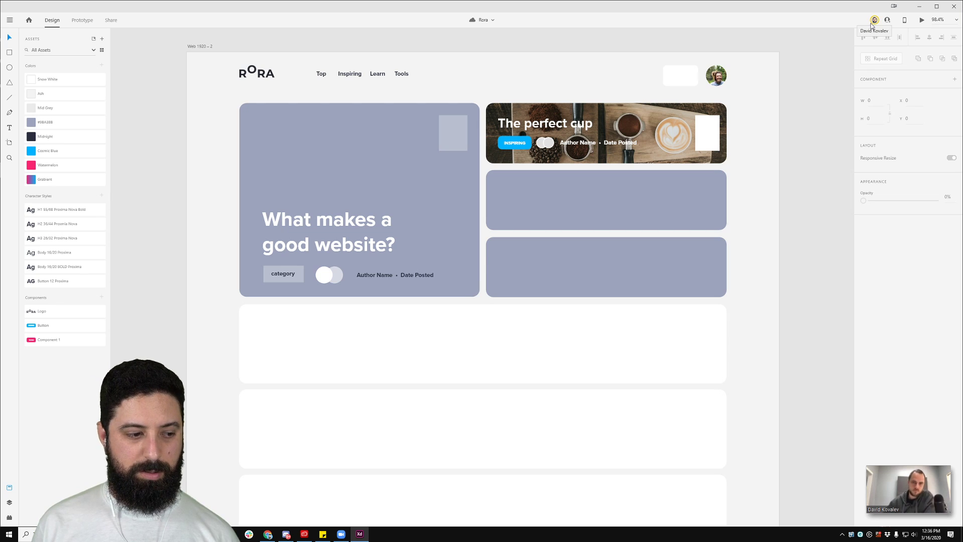
pyautogui.click(404, 73)
pyautogui.moveTo(404, 73); pyautogui.dragTo(435, 74)
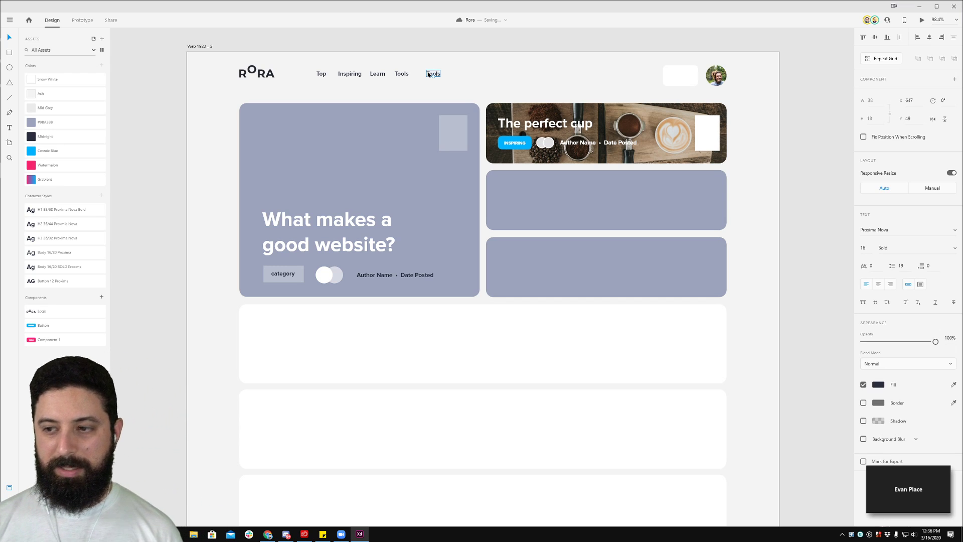
pyautogui.press('Delete')
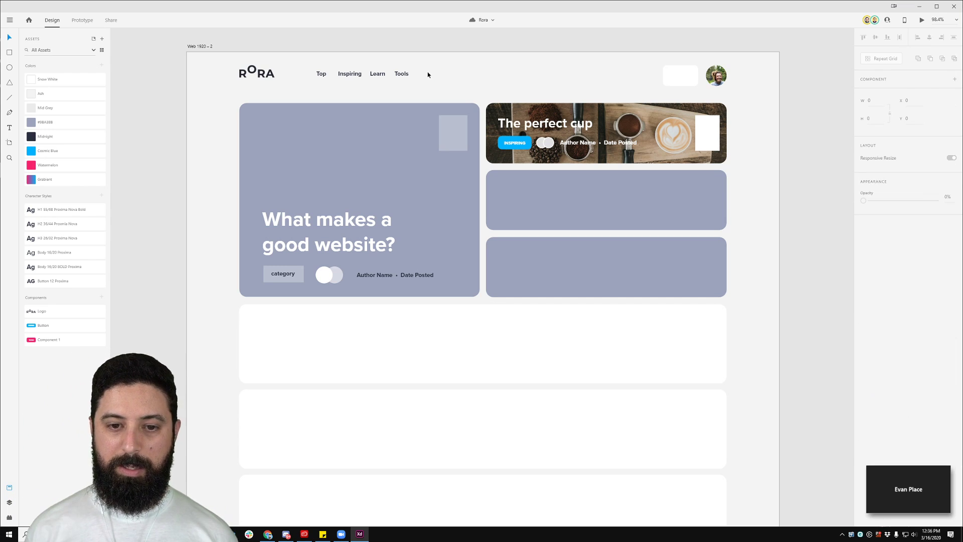
pyautogui.moveTo(266, 98); pyautogui.dragTo(558, 96)
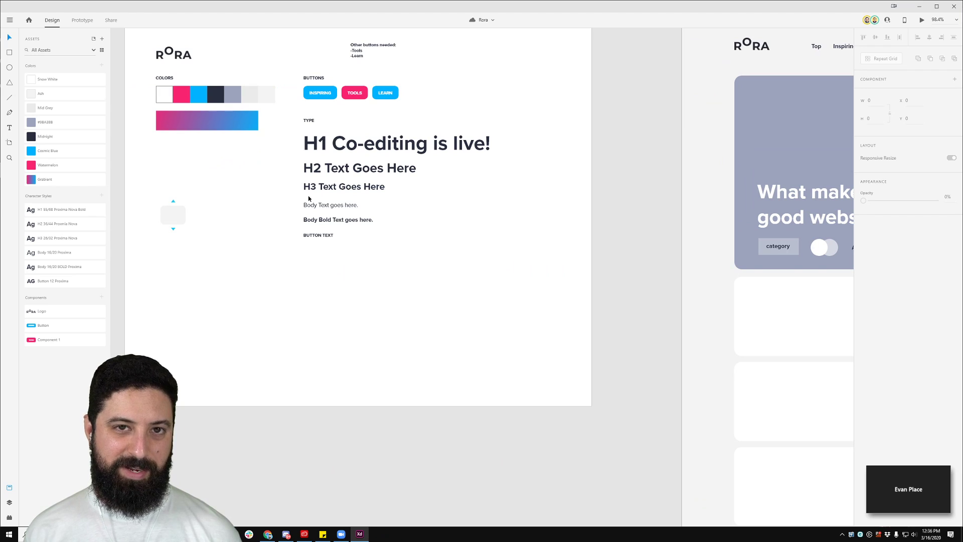
# Step: Duplicate the BUTTON TEXT label and place the copy beside the stepper's grey box
pyautogui.click(310, 234)
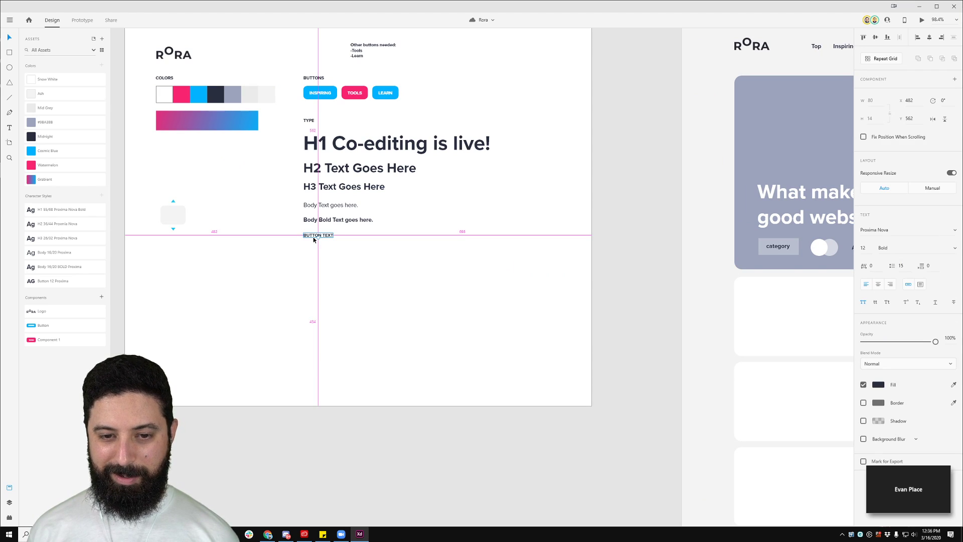
pyautogui.moveTo(310, 237); pyautogui.dragTo(314, 255)
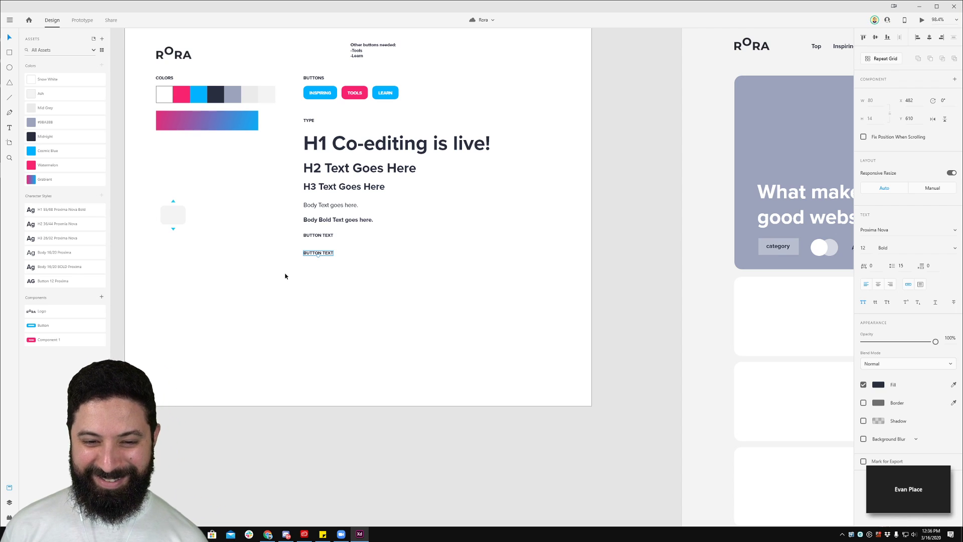
pyautogui.scroll(3, 266, 270)
pyautogui.moveTo(206, 208); pyautogui.dragTo(500, 246)
pyautogui.moveTo(658, 278); pyautogui.dragTo(438, 211)
# Step: Fill both stepper triangles with Cosmic Blue and the grey box with Ash
pyautogui.doubleClick(405, 191)
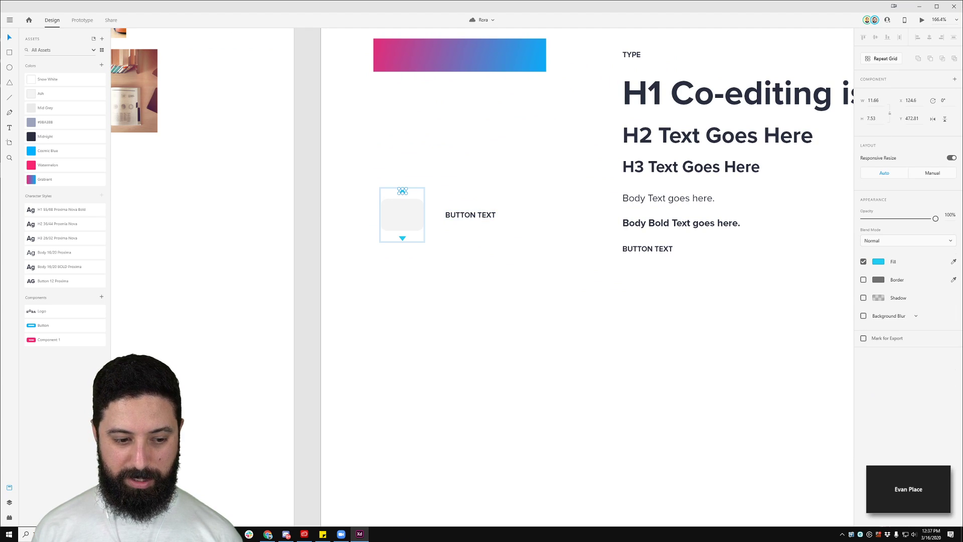
pyautogui.click(10, 503)
pyautogui.keyDown('shift'); pyautogui.click(58, 130); pyautogui.keyUp('shift')
pyautogui.click(9, 487)
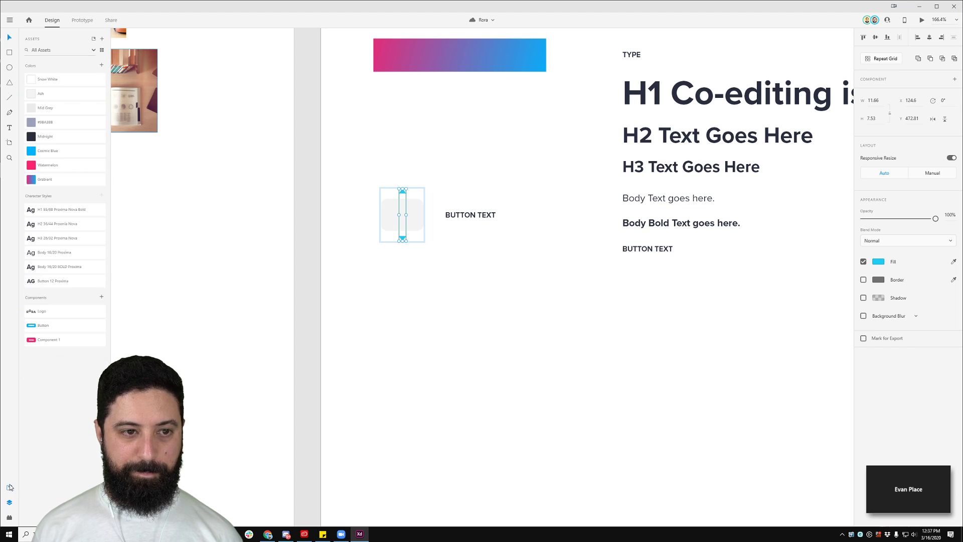
pyautogui.click(47, 151)
pyautogui.click(462, 225)
pyautogui.doubleClick(410, 217)
pyautogui.click(41, 94)
# Step: Move the copied label into the grey box, change it to 867 and centre it
pyautogui.moveTo(471, 215); pyautogui.dragTo(410, 214)
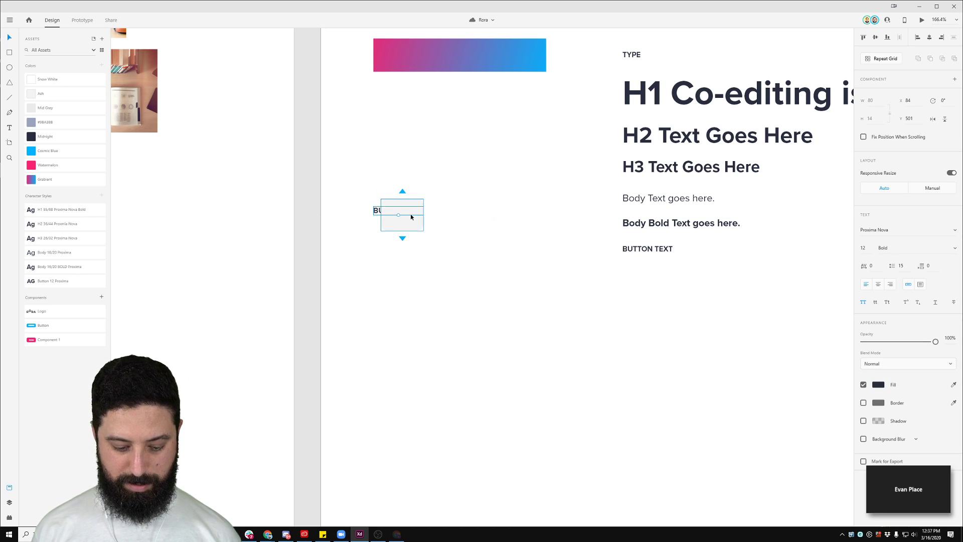
pyautogui.scroll(5, 411, 217)
pyautogui.doubleClick(406, 210)
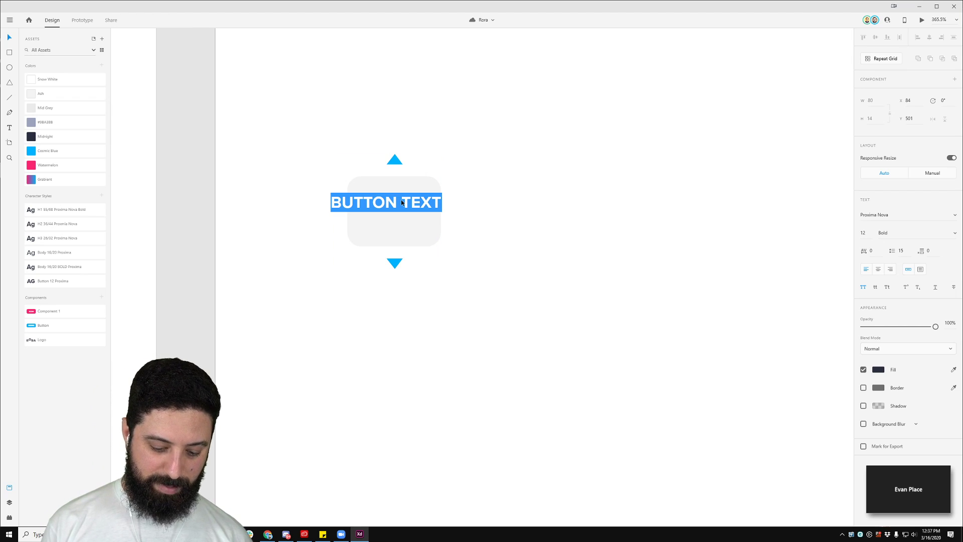
pyautogui.write('867')
pyautogui.press('Escape')
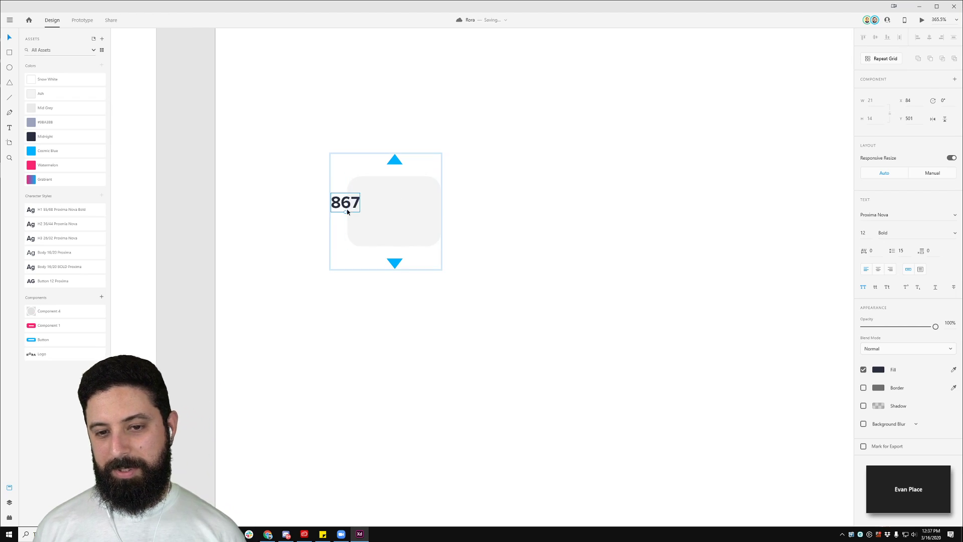
pyautogui.moveTo(350, 208); pyautogui.dragTo(396, 215)
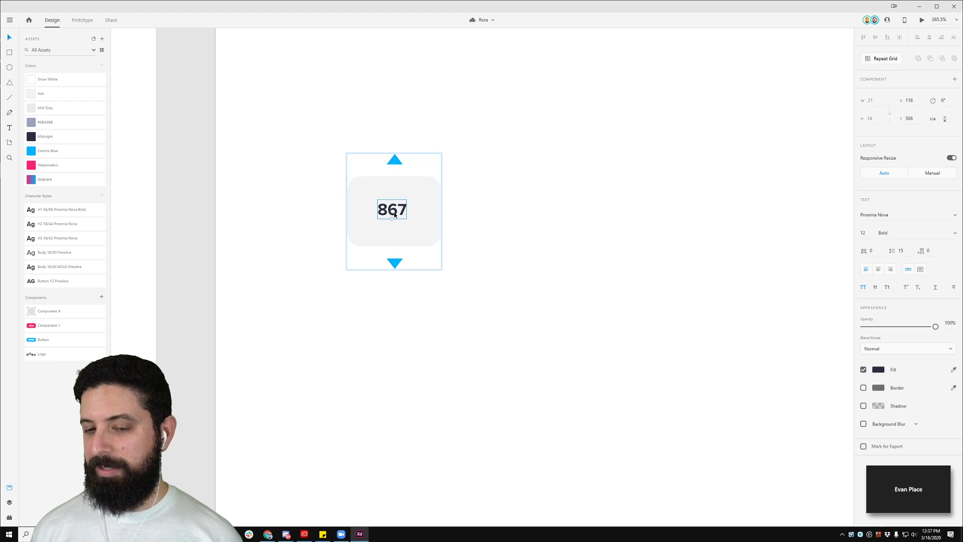
pyautogui.keyDown('shift'); pyautogui.click(419, 193); pyautogui.keyUp('shift')
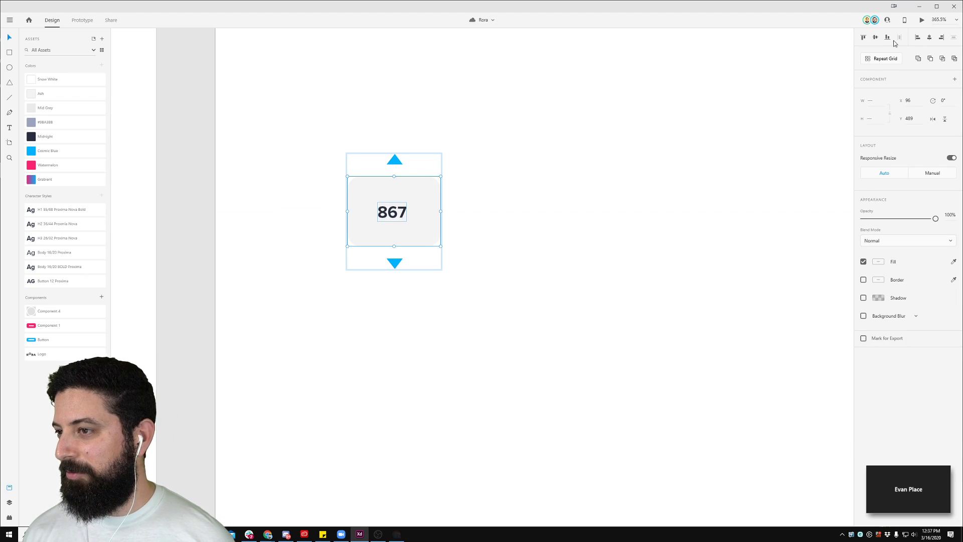
pyautogui.click(929, 38)
pyautogui.click(550, 166)
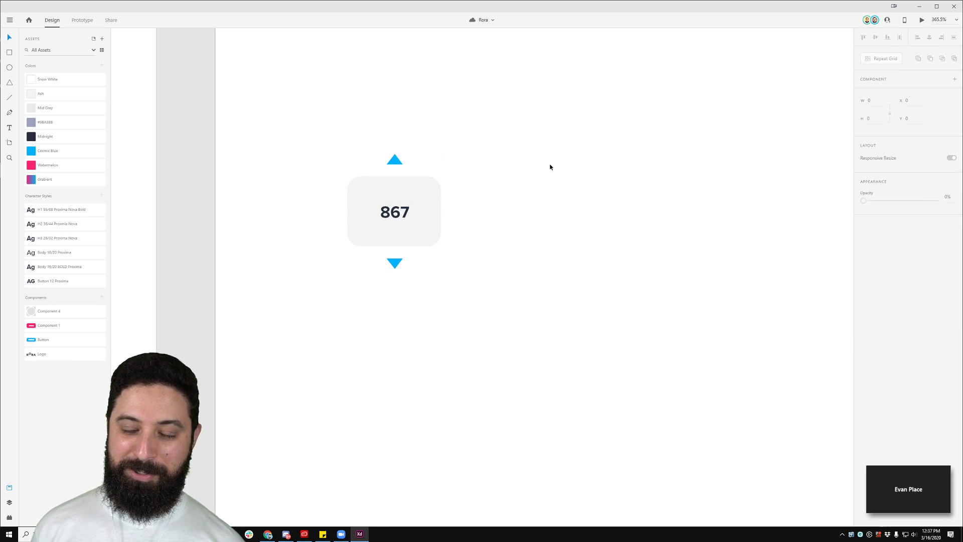
pyautogui.hotkey('ctrl', '0')
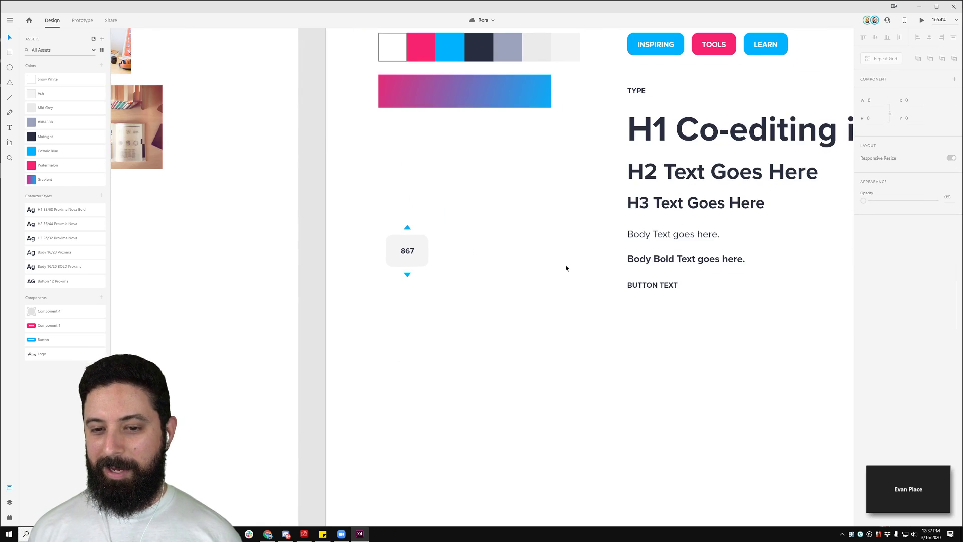
# Step: Save the stepper's up triangle as a component named Carrot/Up
pyautogui.scroll(-1, 566, 269)
pyautogui.moveTo(565, 217); pyautogui.dragTo(362, 196)
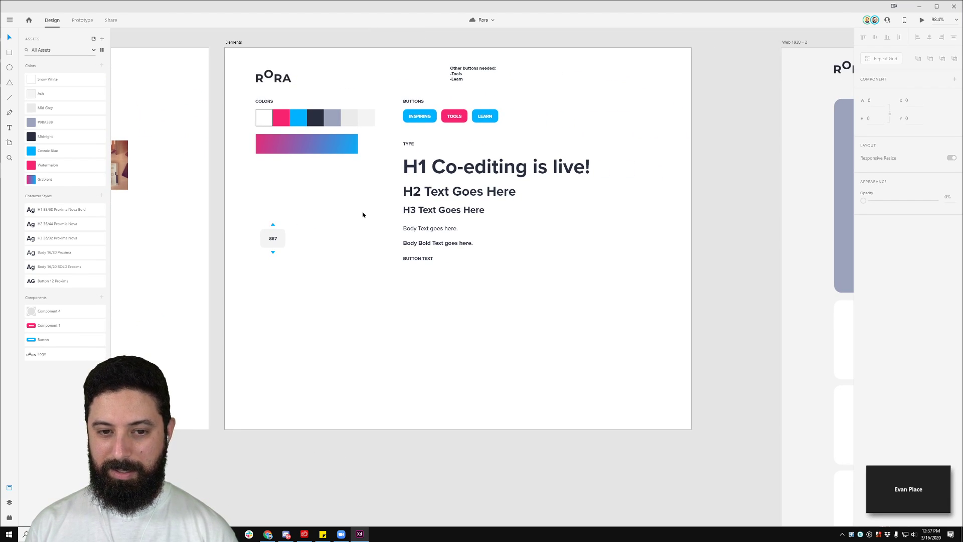
pyautogui.scroll(3, 276, 225)
pyautogui.doubleClick(268, 224)
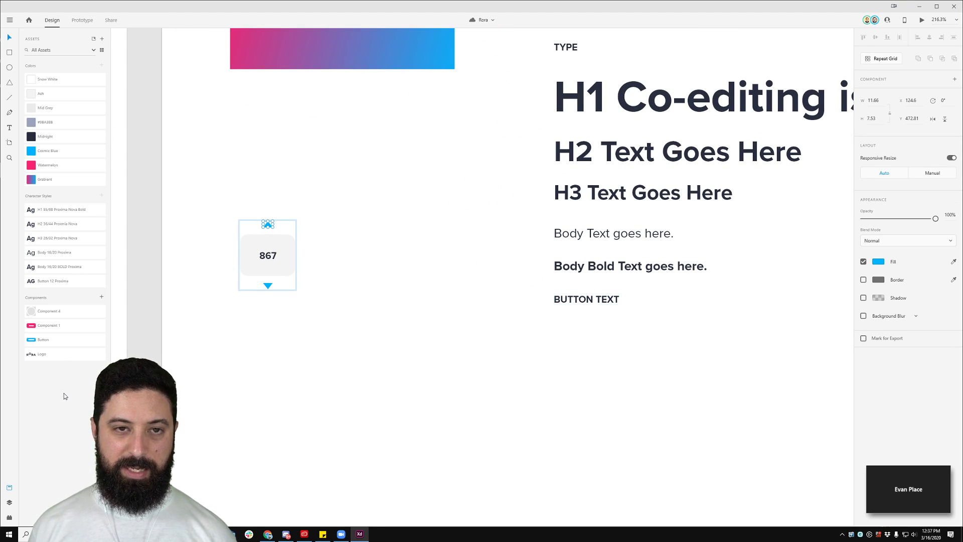
pyautogui.click(102, 299)
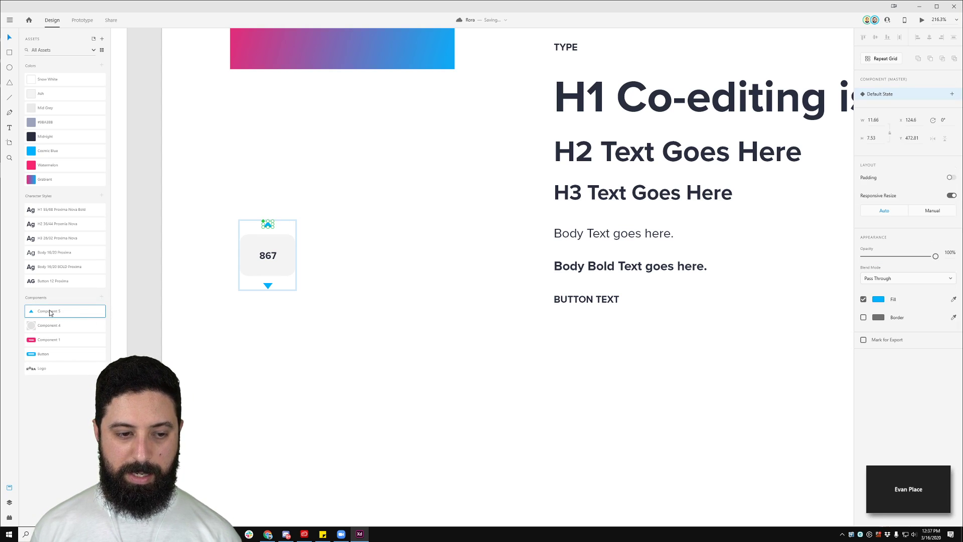
pyautogui.write('Carrot Ic')
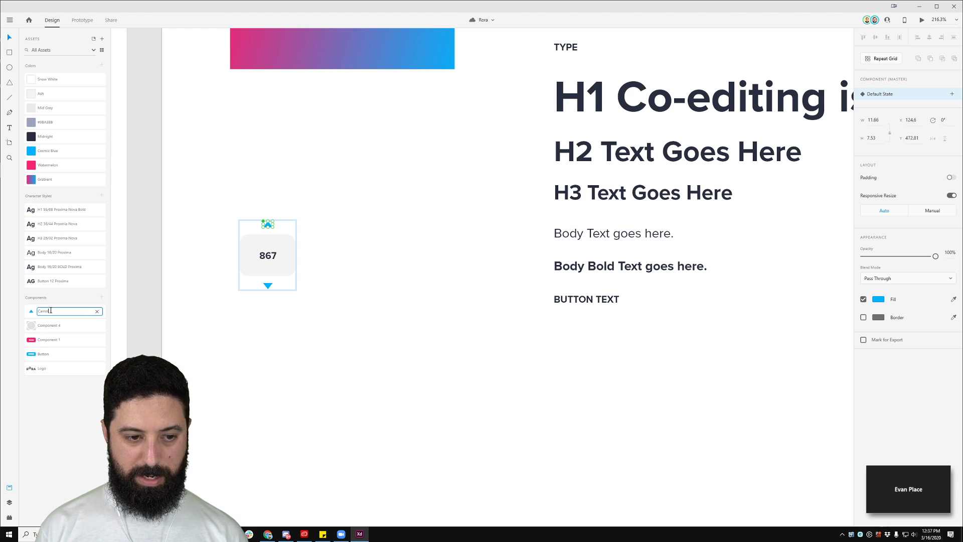
pyautogui.press('BackSpace')
pyautogui.press('BackSpace')
pyautogui.press('BackSpace')
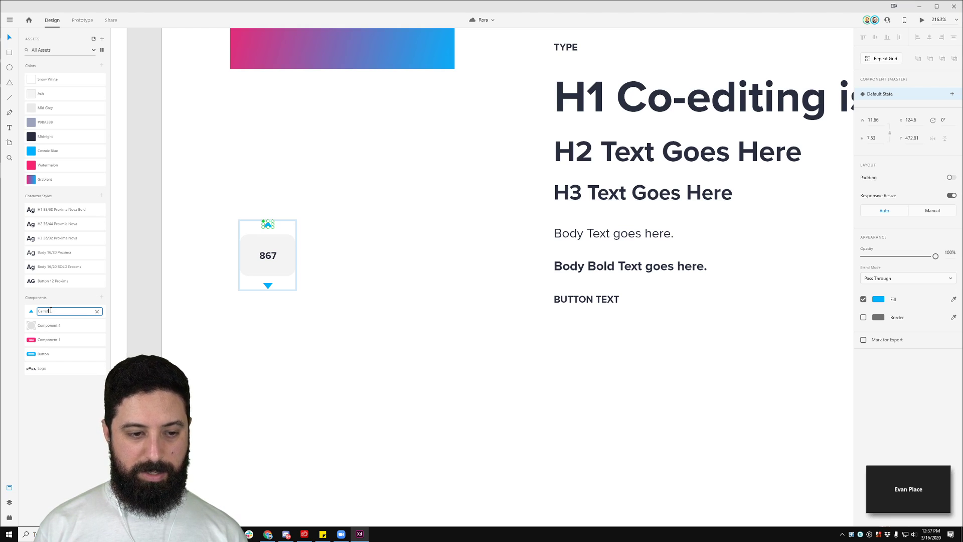
pyautogui.write('/Up')
pyautogui.press('Return')
# Step: Save the down triangle as a component named Carrow/Down
pyautogui.click(268, 285)
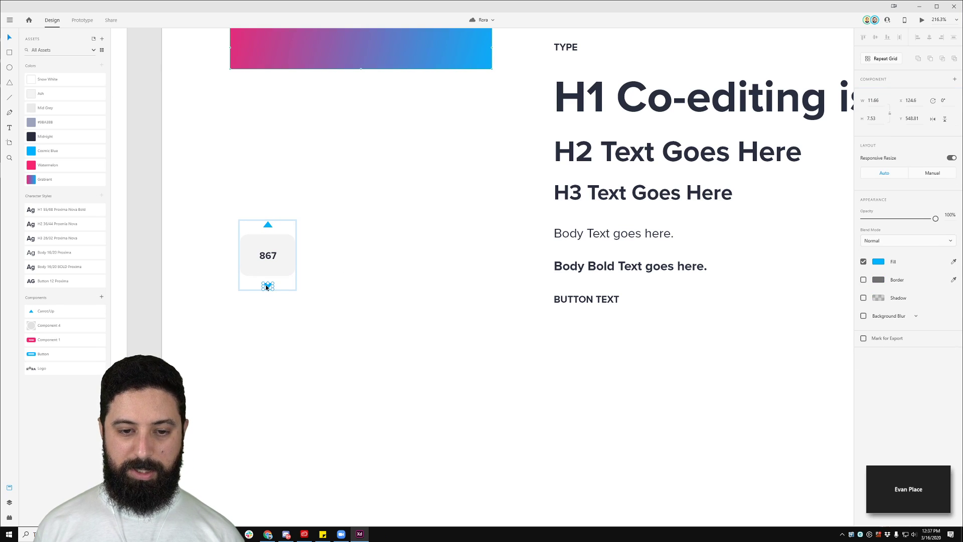
pyautogui.click(101, 297)
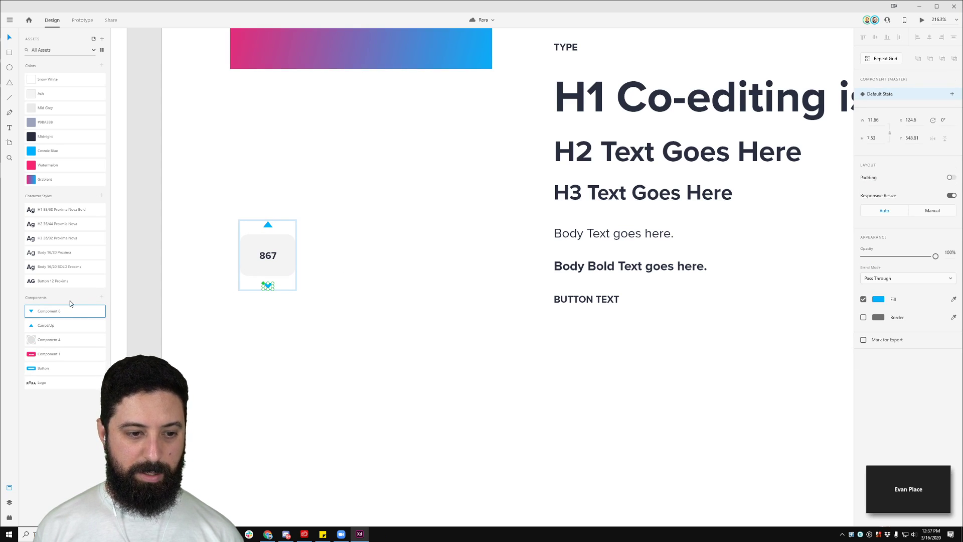
pyautogui.doubleClick(57, 311)
pyautogui.write('Carrow')
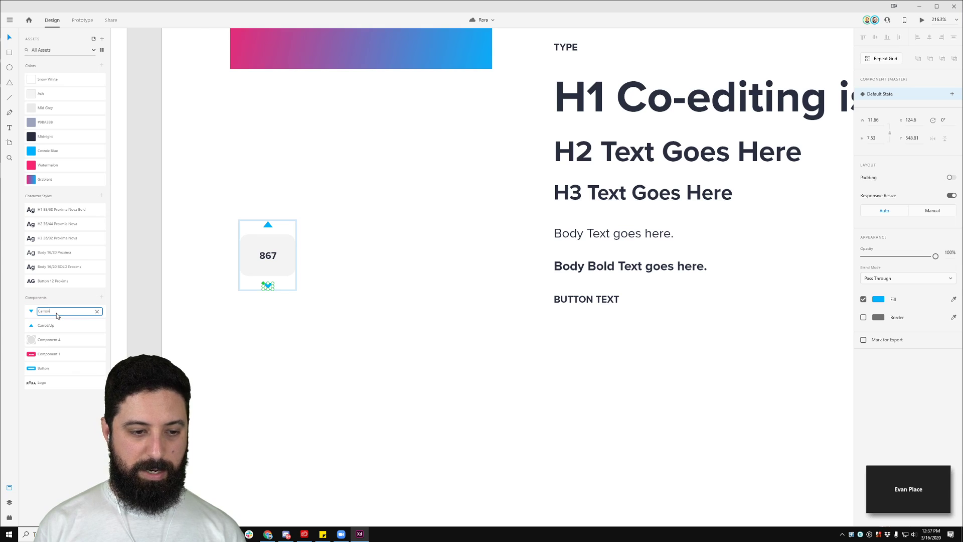
pyautogui.write('/Down')
pyautogui.press('Return')
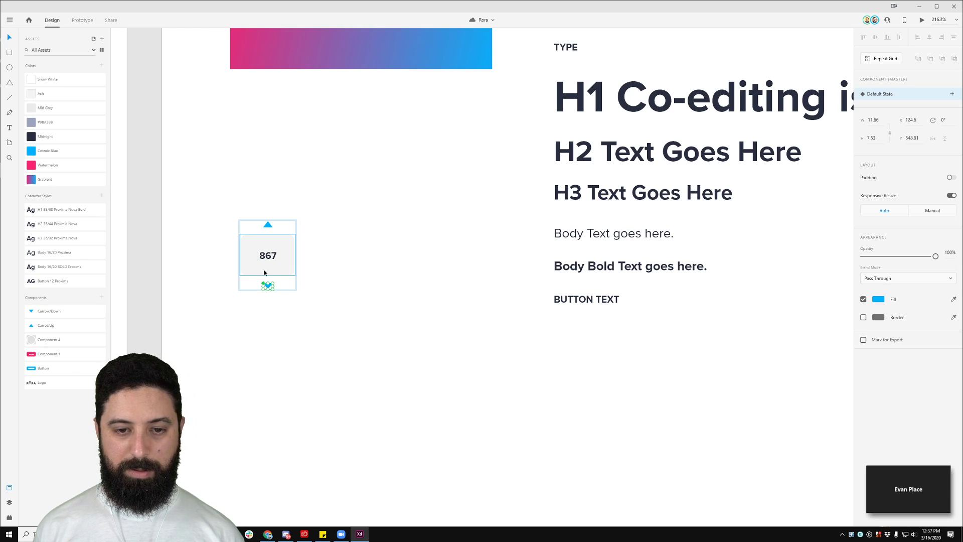
pyautogui.click(296, 247)
pyautogui.click(294, 245)
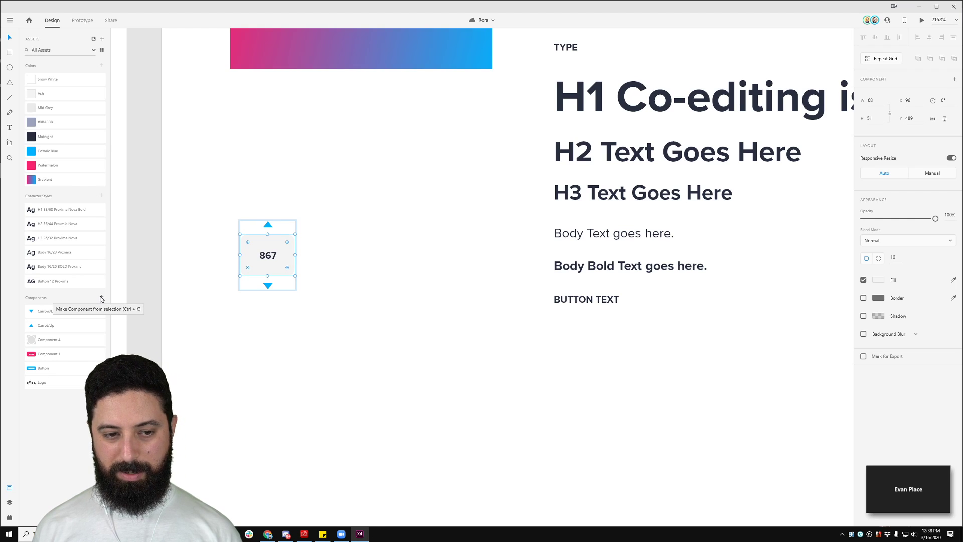
pyautogui.doubleClick(270, 258)
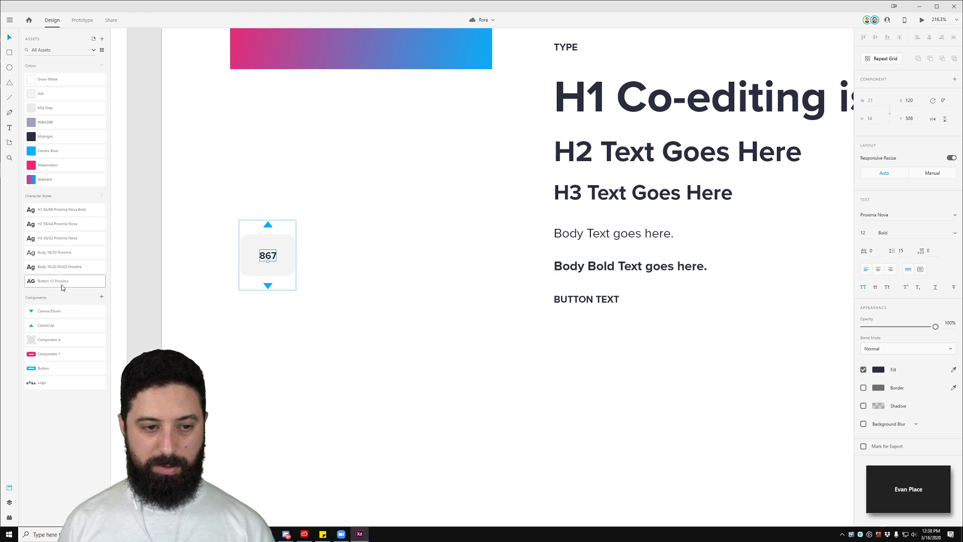
# Step: Marquee-select the whole 867 stepper and make it a component named 'Voling System'
pyautogui.click(376, 272)
pyautogui.moveTo(204, 161); pyautogui.dragTo(343, 387)
pyautogui.click(208, 181)
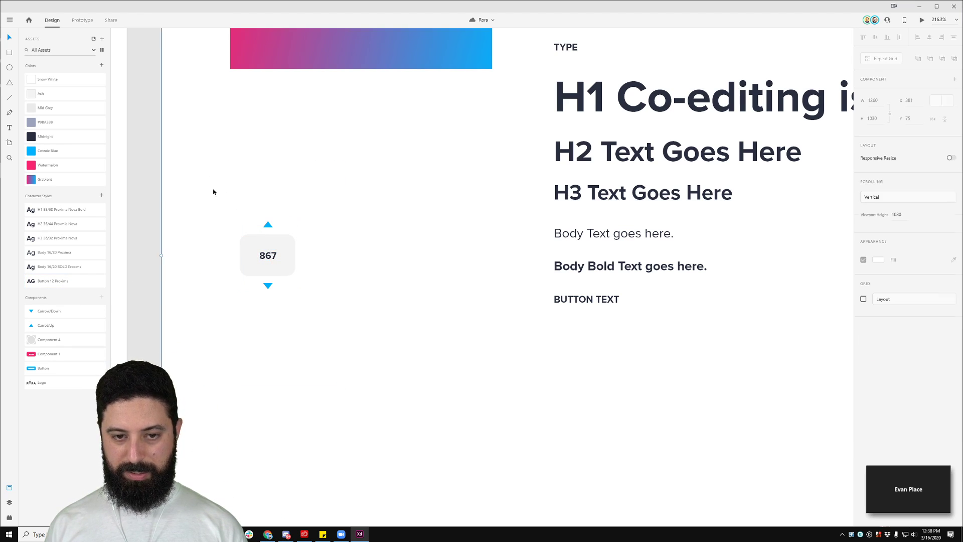
pyautogui.moveTo(163, 114); pyautogui.dragTo(272, 238)
pyautogui.hotkey('ctrl', 'z')
pyautogui.moveTo(198, 179); pyautogui.dragTo(351, 340)
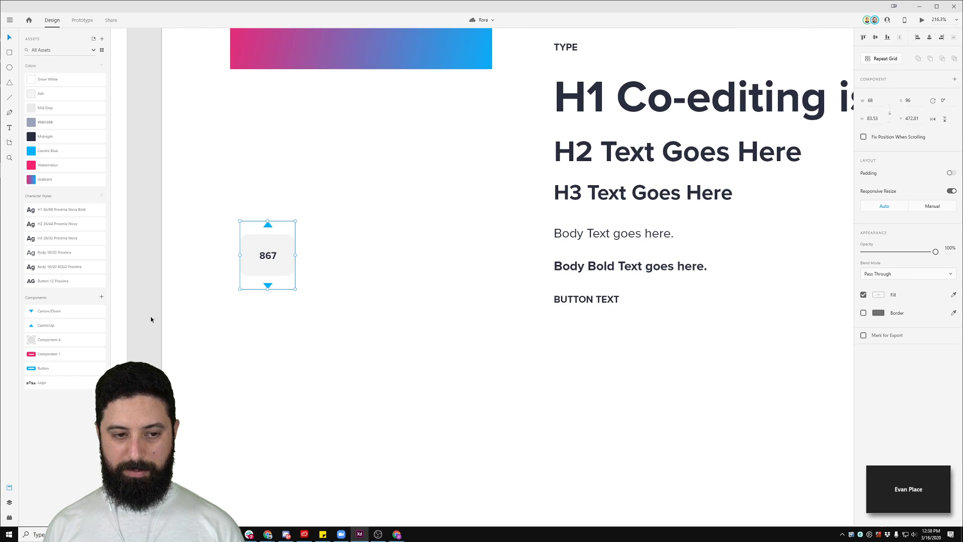
pyautogui.click(102, 298)
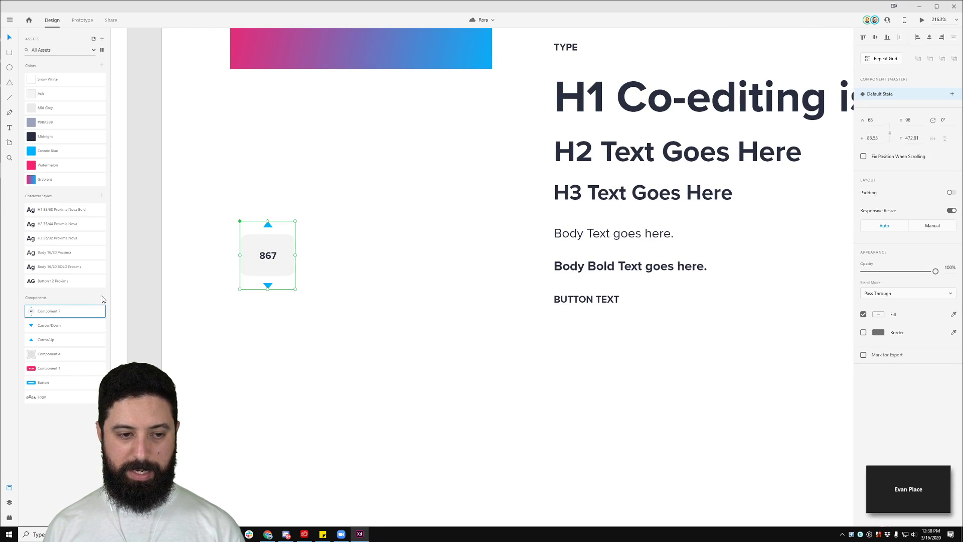
pyautogui.doubleClick(49, 311)
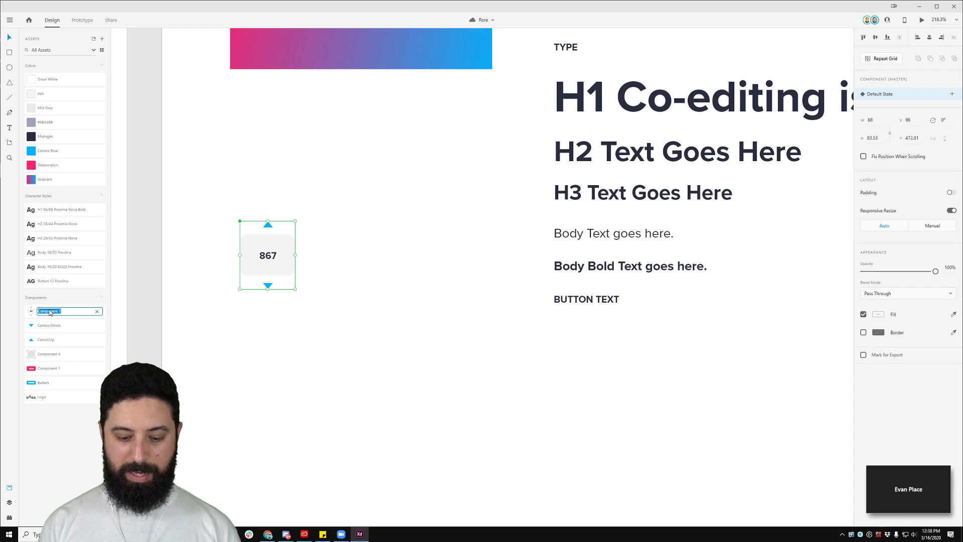
pyautogui.write('V')
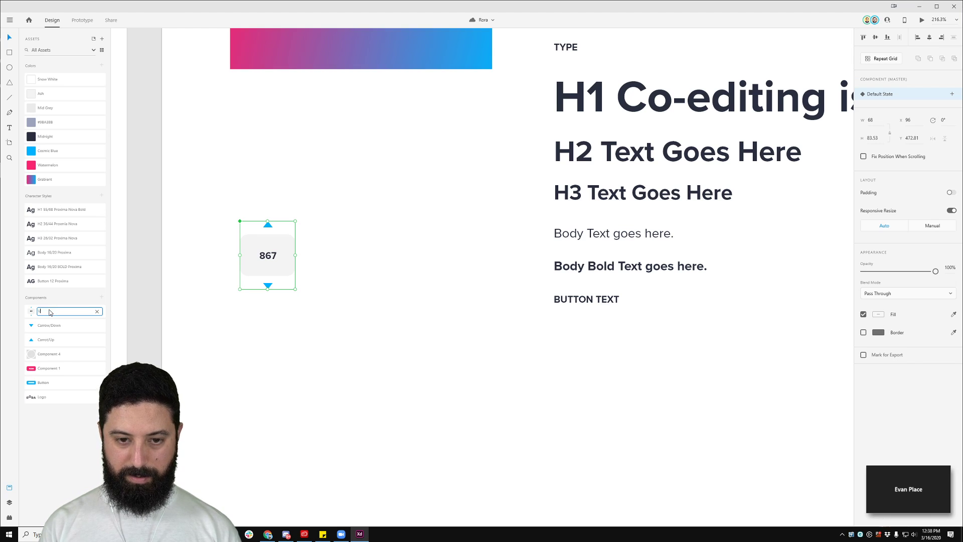
pyautogui.write('oling')
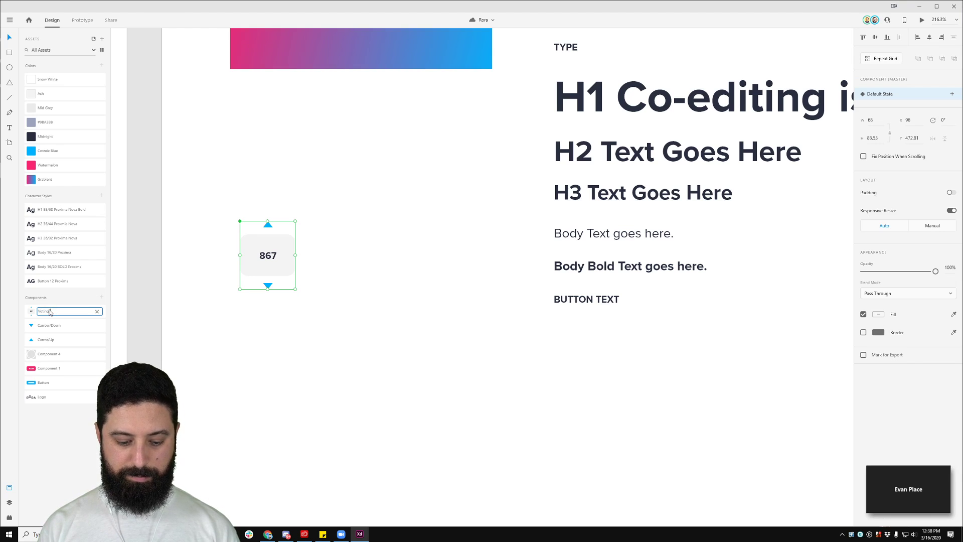
pyautogui.write(' System')
pyautogui.press('Return')
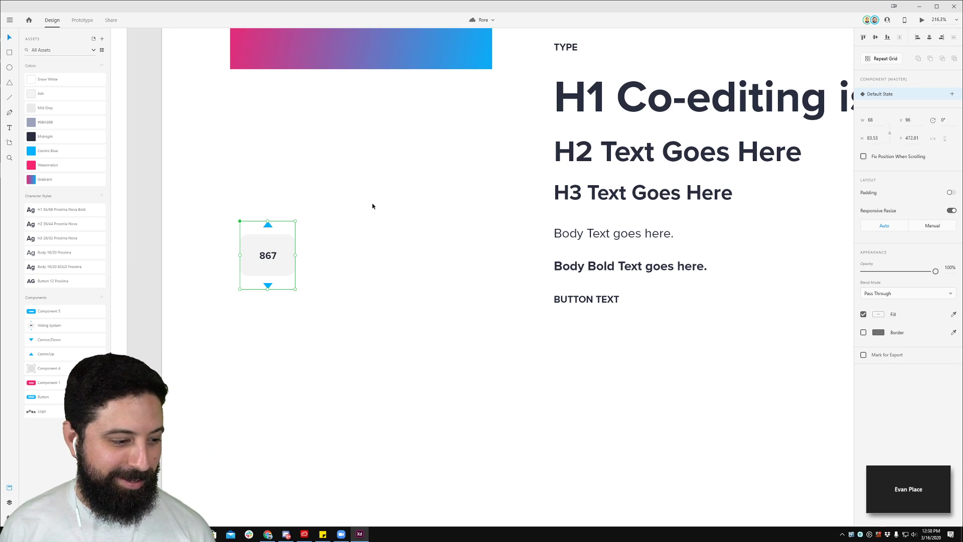
pyautogui.click(378, 205)
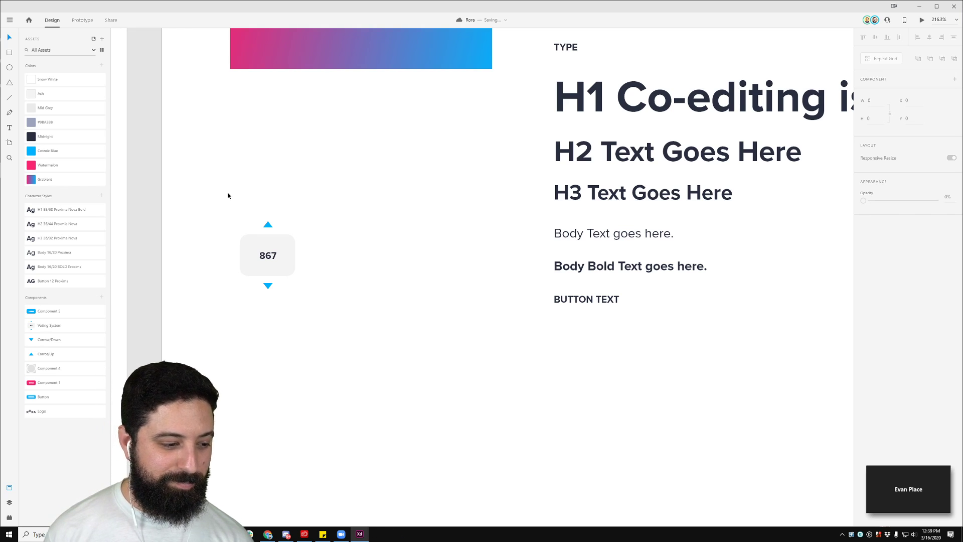
pyautogui.scroll(-5, 229, 197)
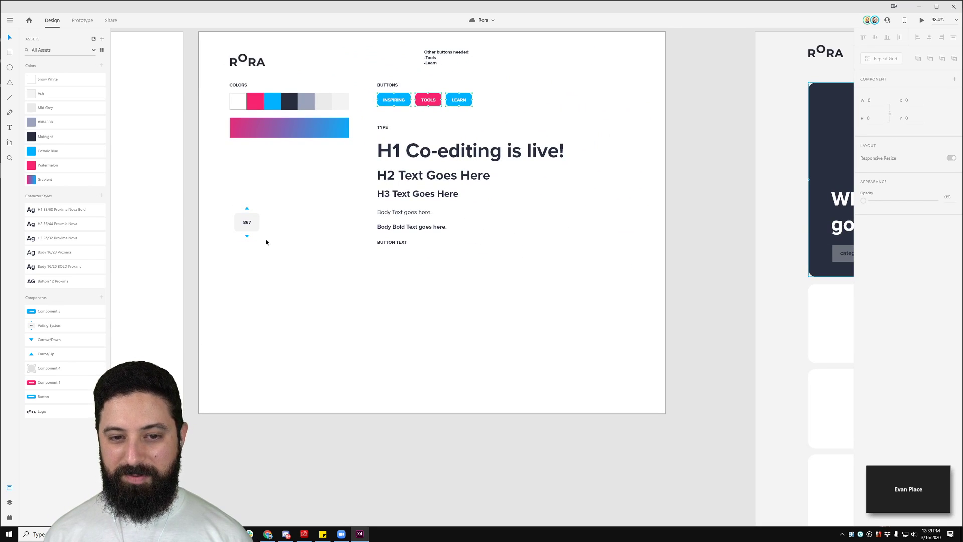
# Step: Drop a Voting System instance on the hero card, right-align it to the grey placeholder, and delete the placeholder
pyautogui.moveTo(432, 244); pyautogui.dragTo(10, 256)
pyautogui.moveTo(720, 296); pyautogui.dragTo(491, 316)
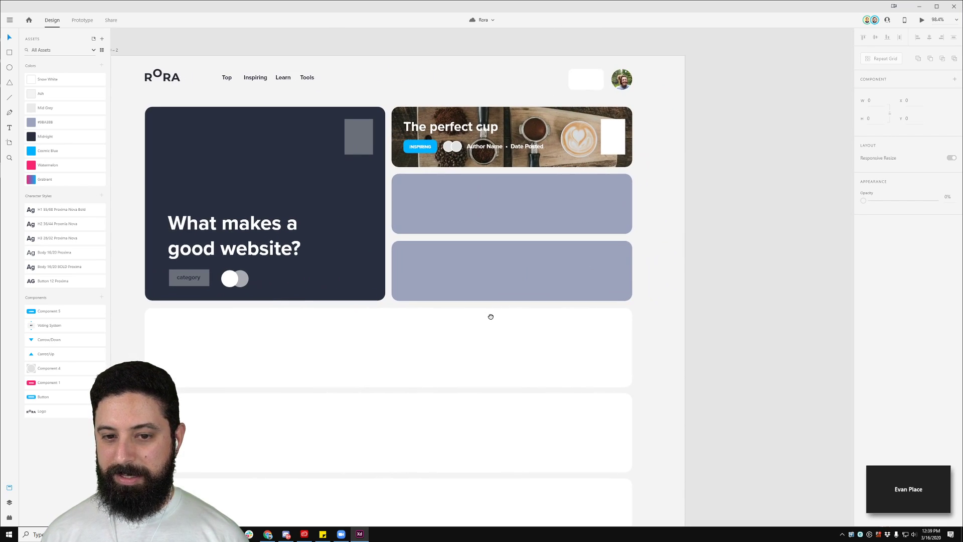
pyautogui.click(48, 325)
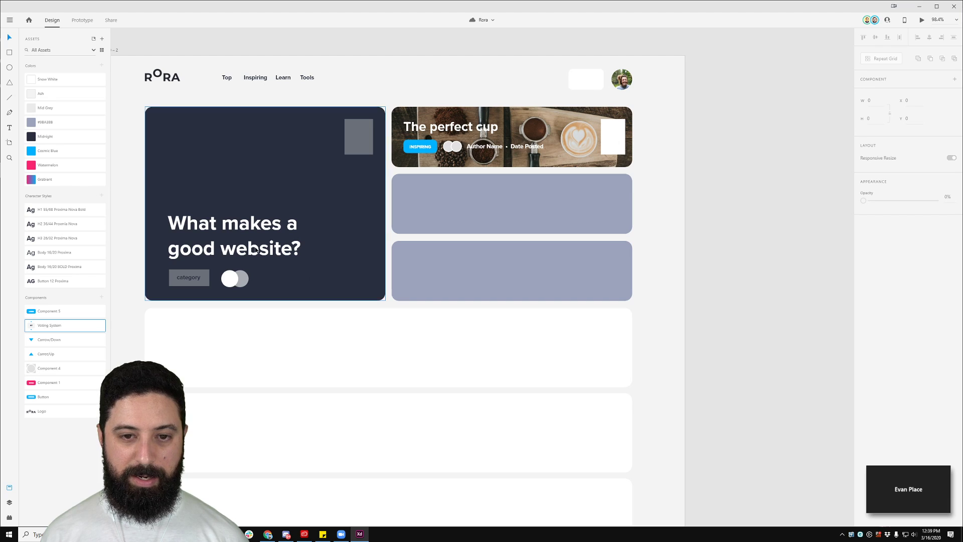
pyautogui.moveTo(56, 326); pyautogui.dragTo(321, 137)
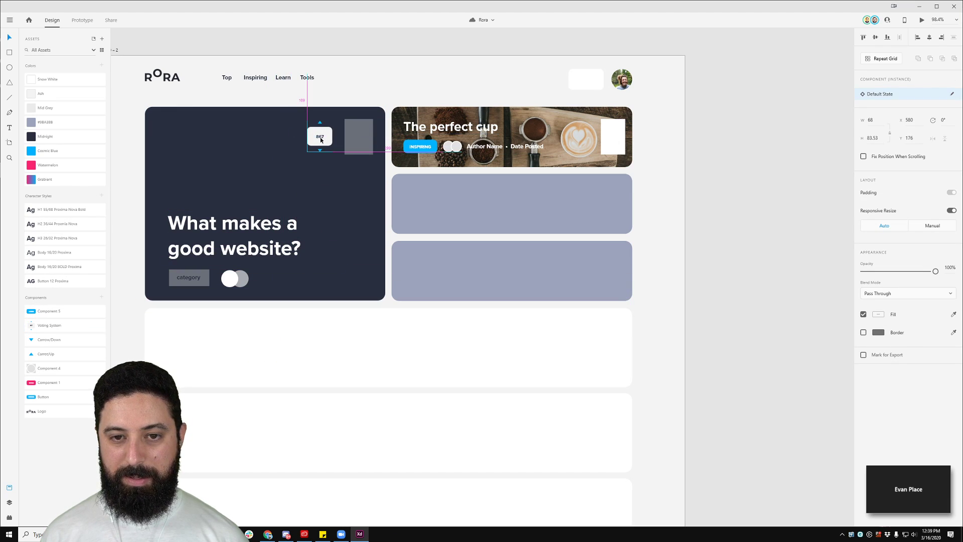
pyautogui.keyDown('shift'); pyautogui.click(357, 143); pyautogui.keyUp('shift')
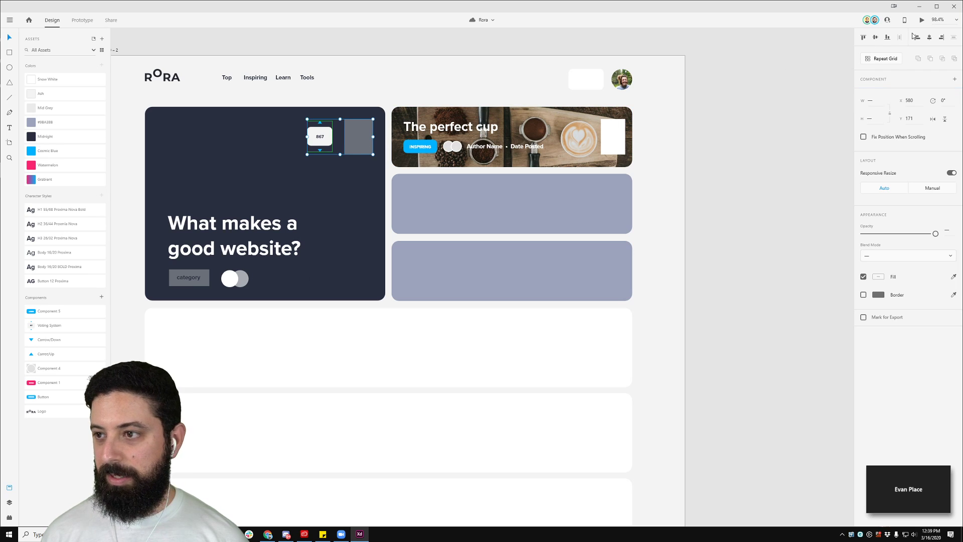
pyautogui.click(941, 39)
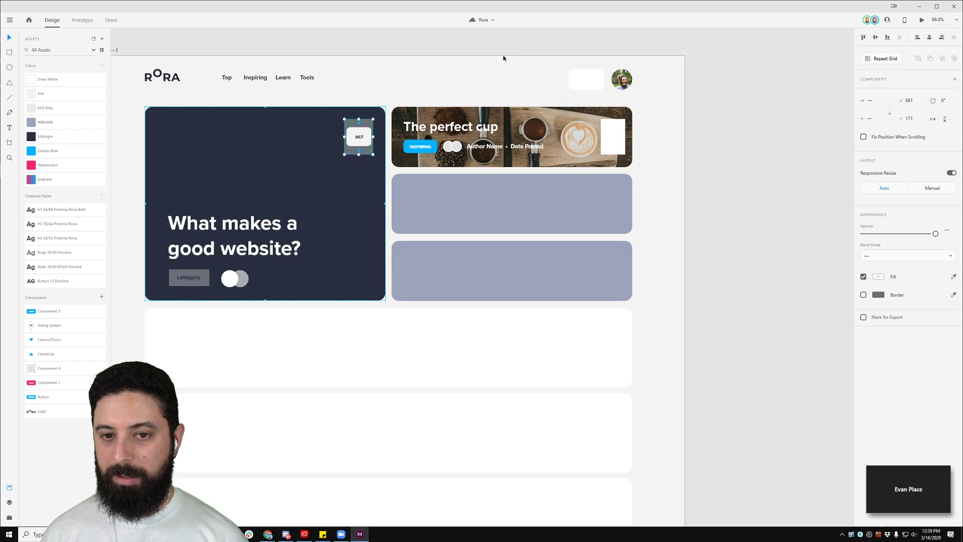
pyautogui.click(373, 149)
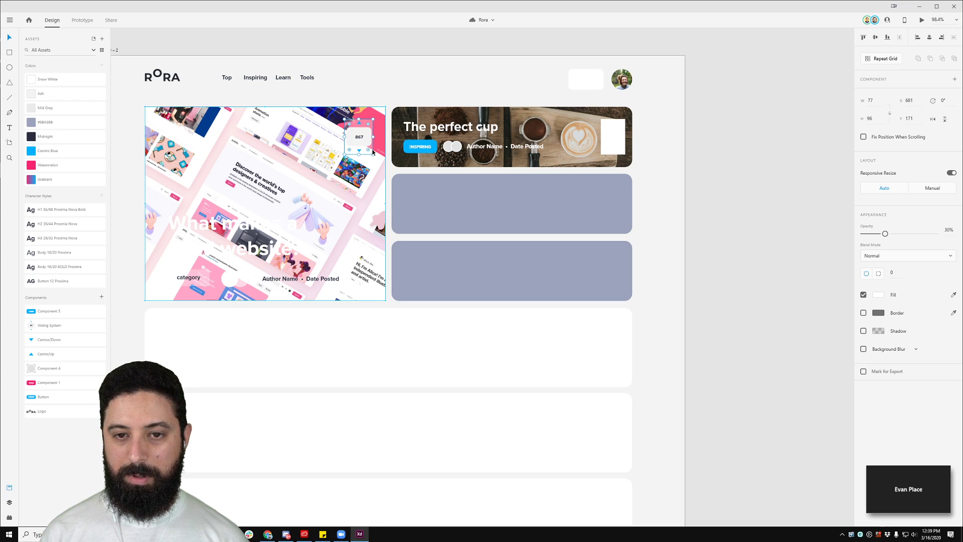
pyautogui.scroll(5, 379, 174)
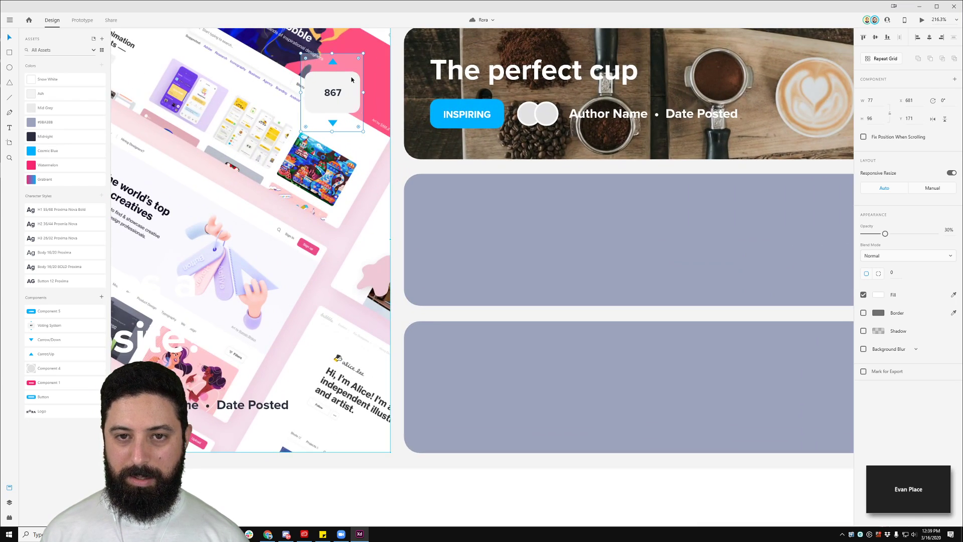
pyautogui.press('Delete')
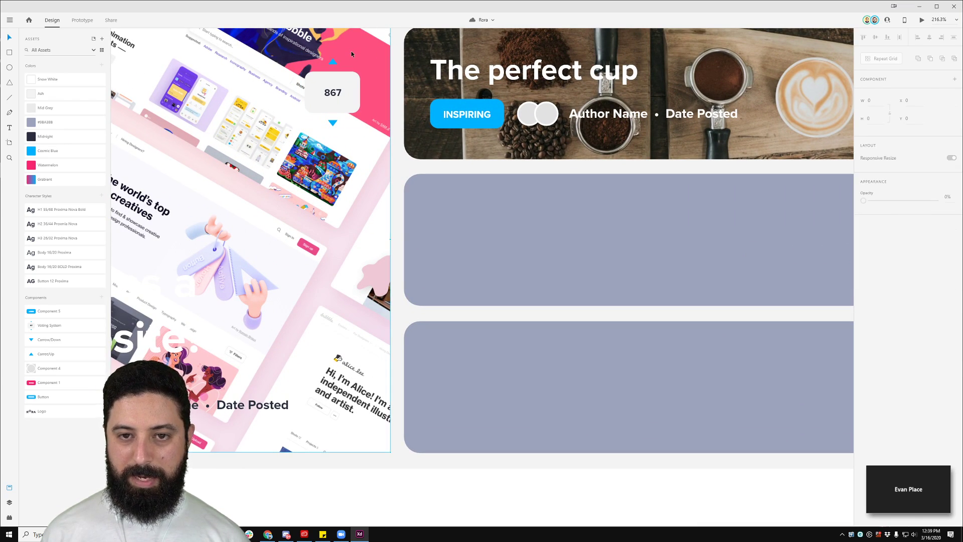
pyautogui.scroll(-5, 352, 54)
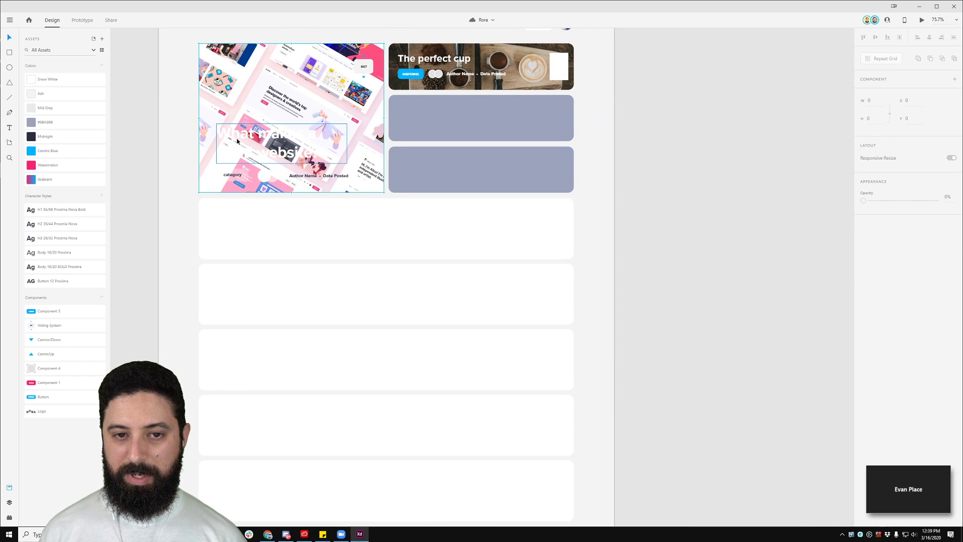
# Step: Try Midnight on the hero headline and undo it, then draw a rectangle over the hero image
pyautogui.click(238, 141)
pyautogui.click(58, 135)
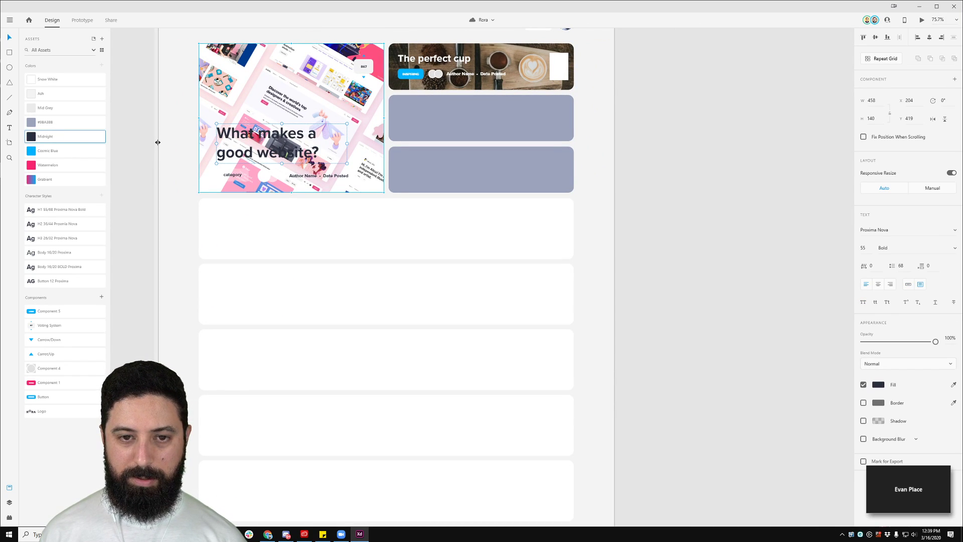
pyautogui.hotkey('ctrl', 'z')
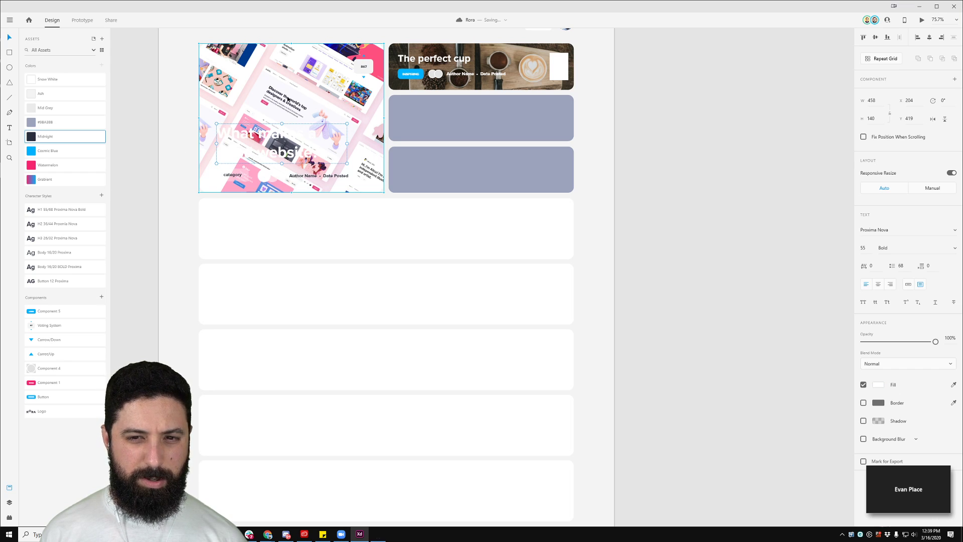
pyautogui.scroll(-4, 360, 154)
pyautogui.scroll(4, 324, 155)
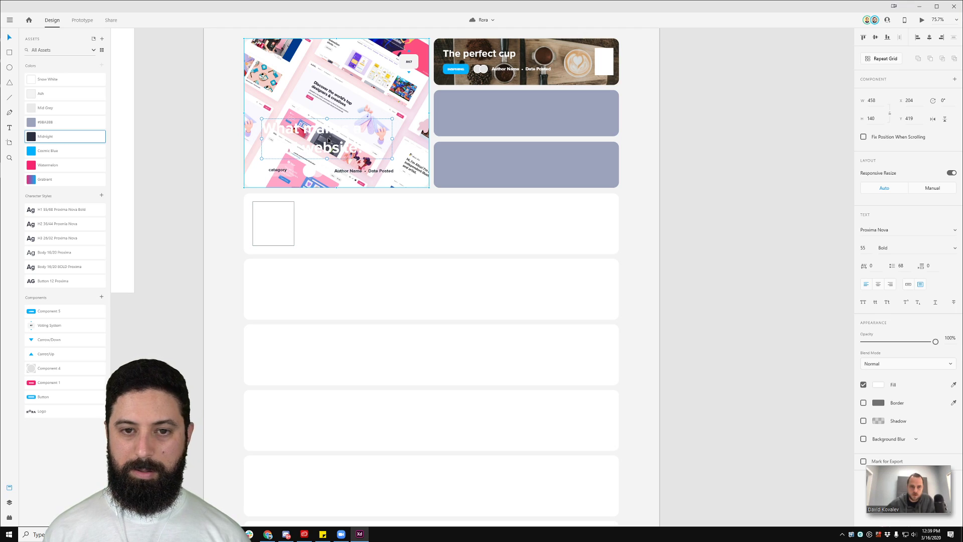
pyautogui.scroll(3, 329, 140)
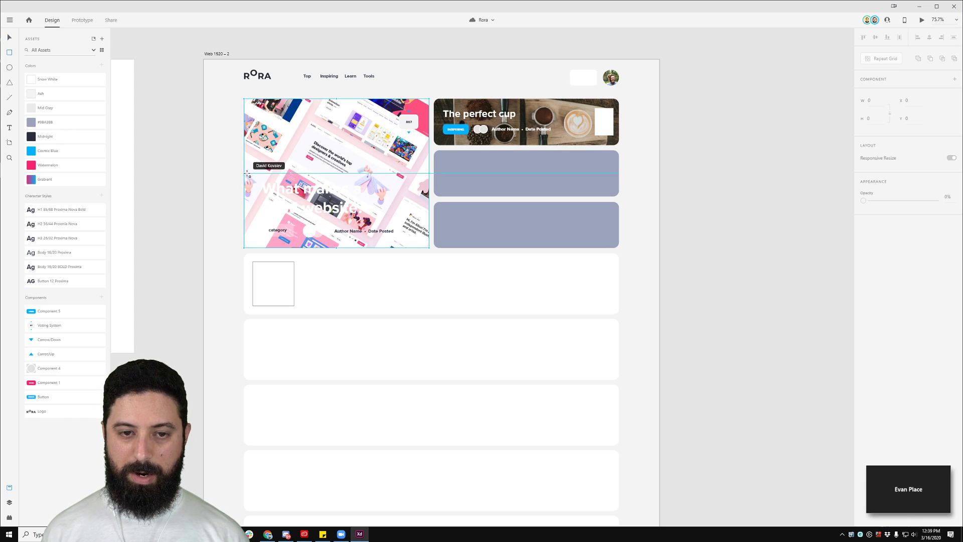
pyautogui.press('r')
pyautogui.moveTo(248, 162)
pyautogui.mouseDown()
pyautogui.moveTo(361, 235)
pyautogui.moveTo(426, 247)
pyautogui.mouseUp()
# Step: Paste the white rectangle back over the hero image and stretch it to the card's sides and bottom
pyautogui.scroll(4, 357, 233)
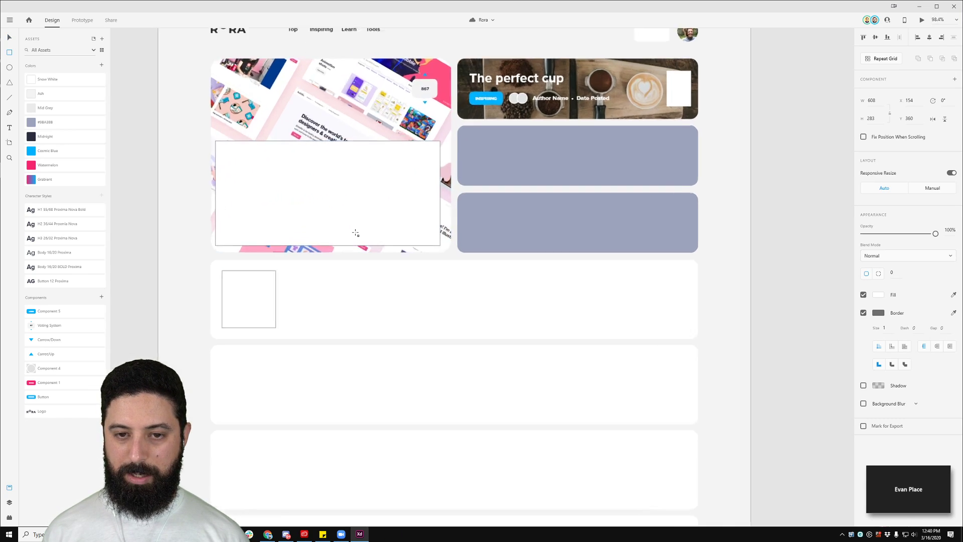
pyautogui.press('Delete')
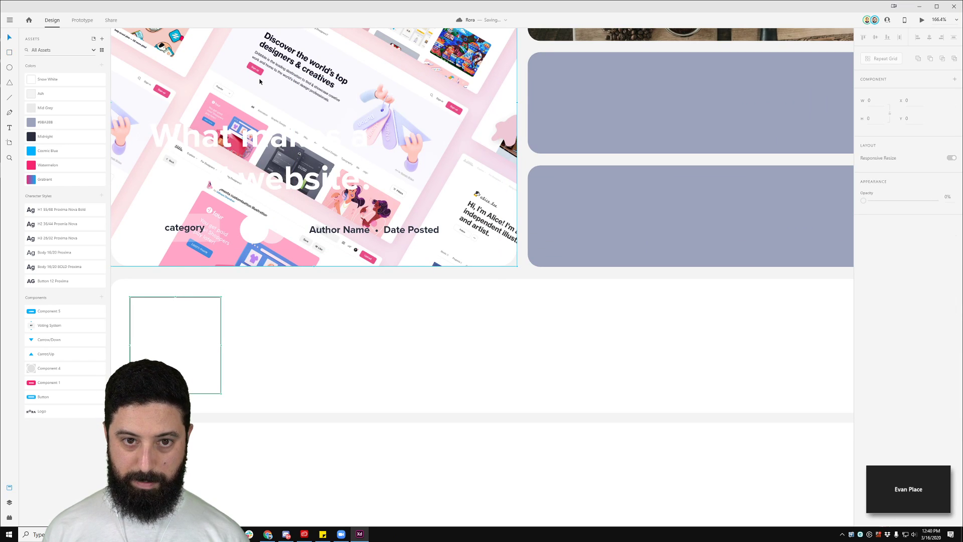
pyautogui.click(260, 82)
pyautogui.hotkey('ctrl', 'v')
pyautogui.scroll(-3, 275, 145)
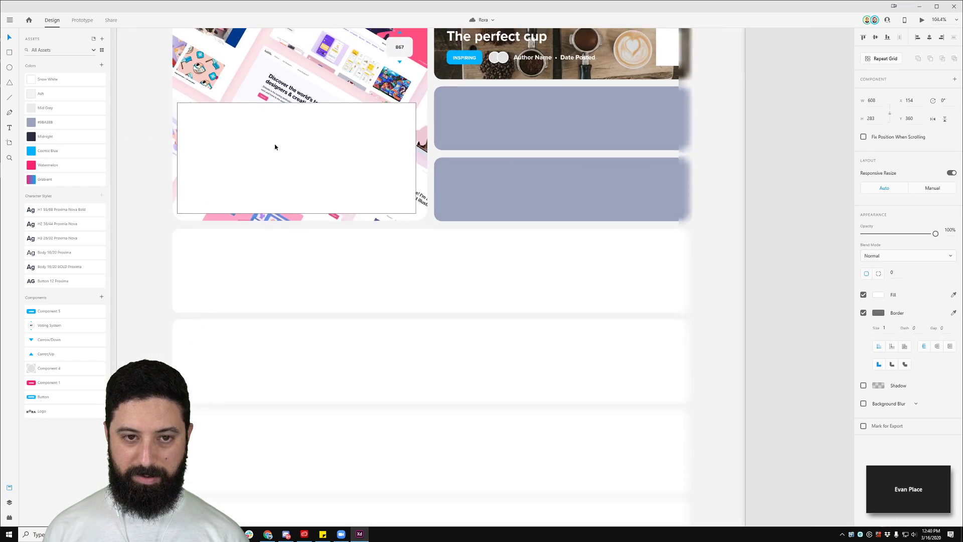
pyautogui.moveTo(183, 158); pyautogui.dragTo(179, 158)
pyautogui.moveTo(408, 157); pyautogui.dragTo(419, 157)
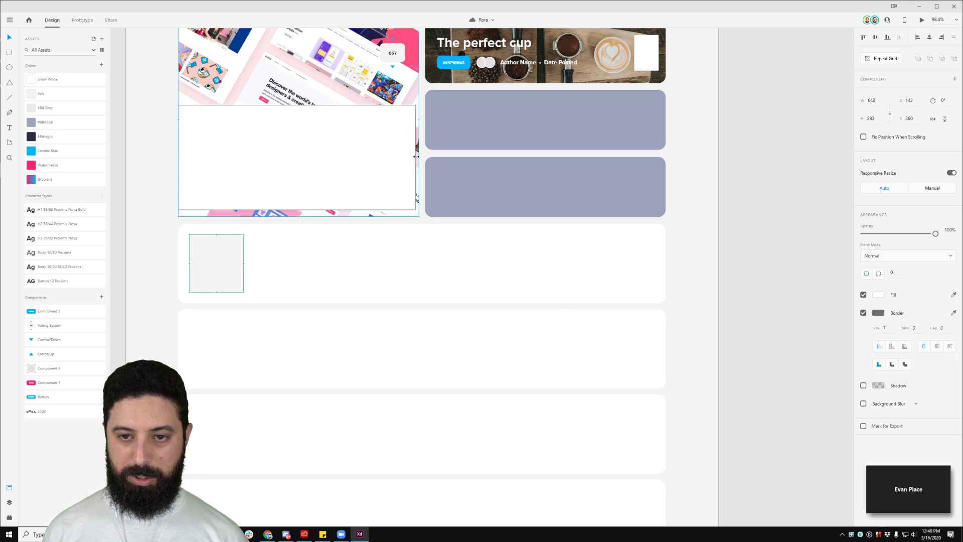
pyautogui.moveTo(299, 209); pyautogui.dragTo(300, 217)
# Step: Give the white rectangle a corner radius of 10 to match the hero card
pyautogui.click(303, 83)
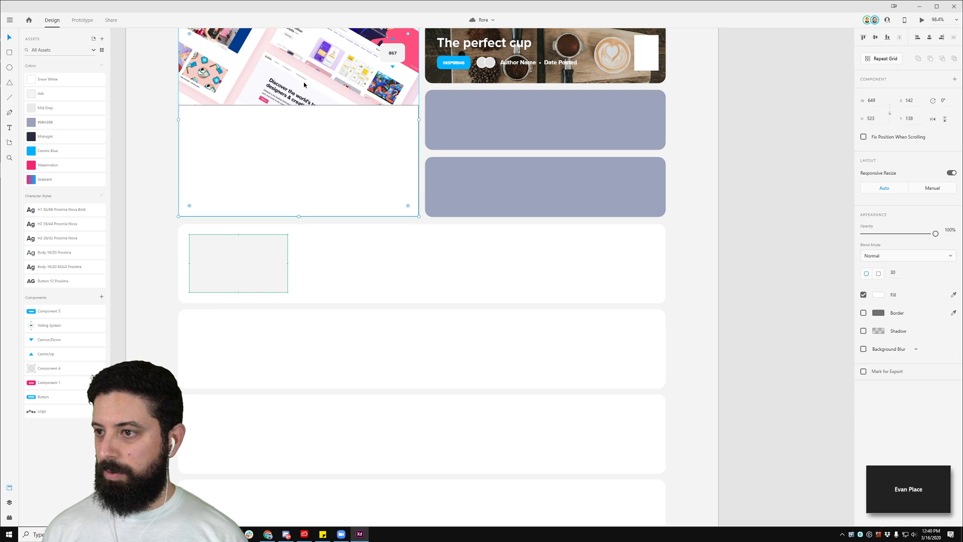
pyautogui.click(318, 159)
pyautogui.scroll(2, 318, 159)
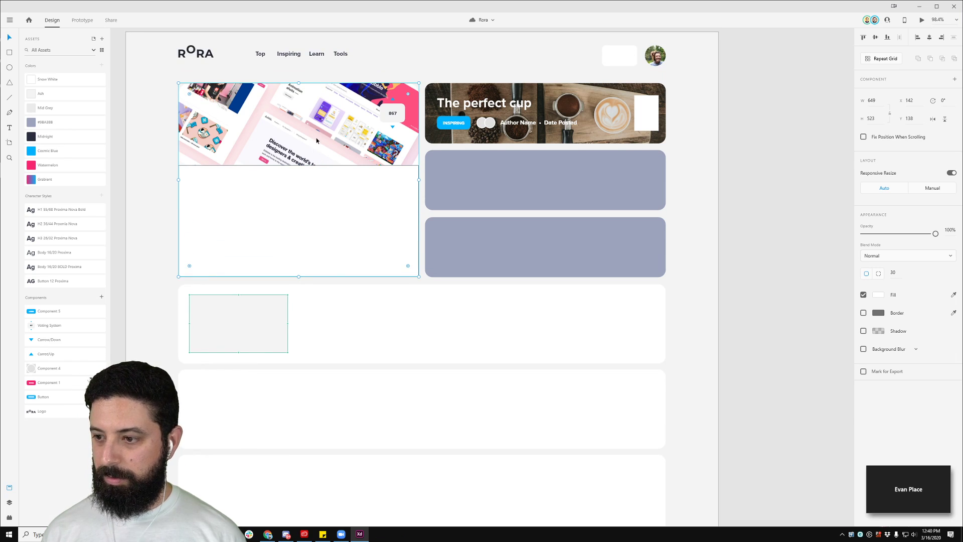
pyautogui.click(895, 274)
pyautogui.write('10')
pyautogui.press('Return')
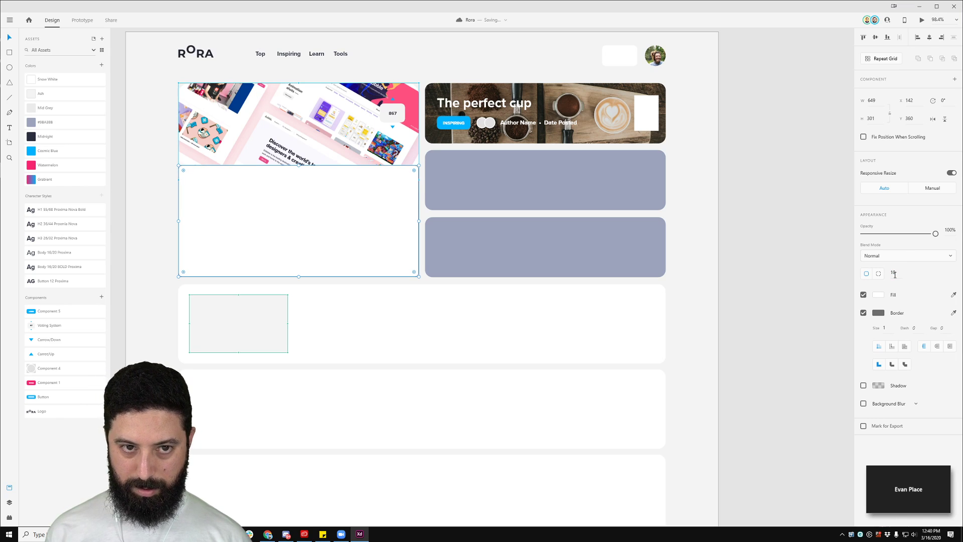
# Step: Change the rectangle's corner radius to 30, with the top two corners set to 0
pyautogui.click(322, 127)
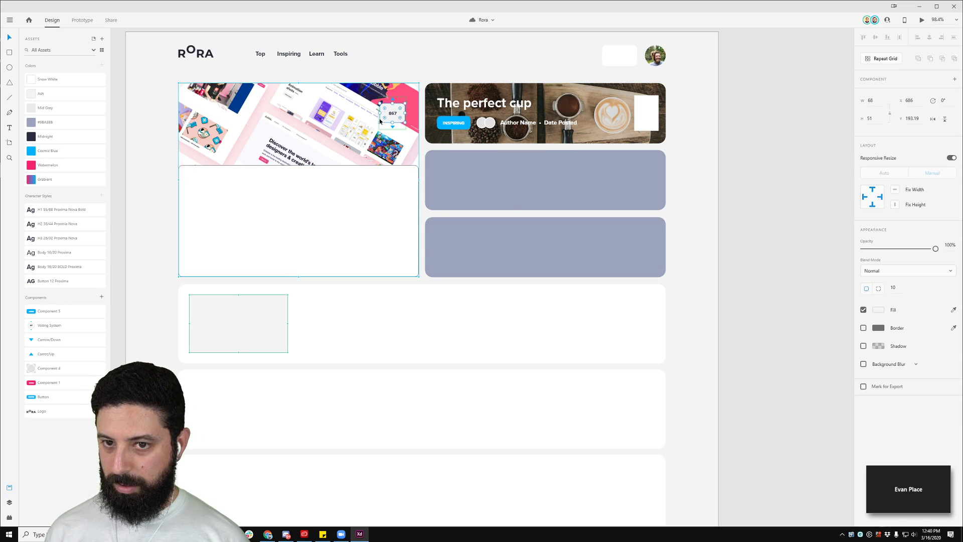
pyautogui.click(327, 254)
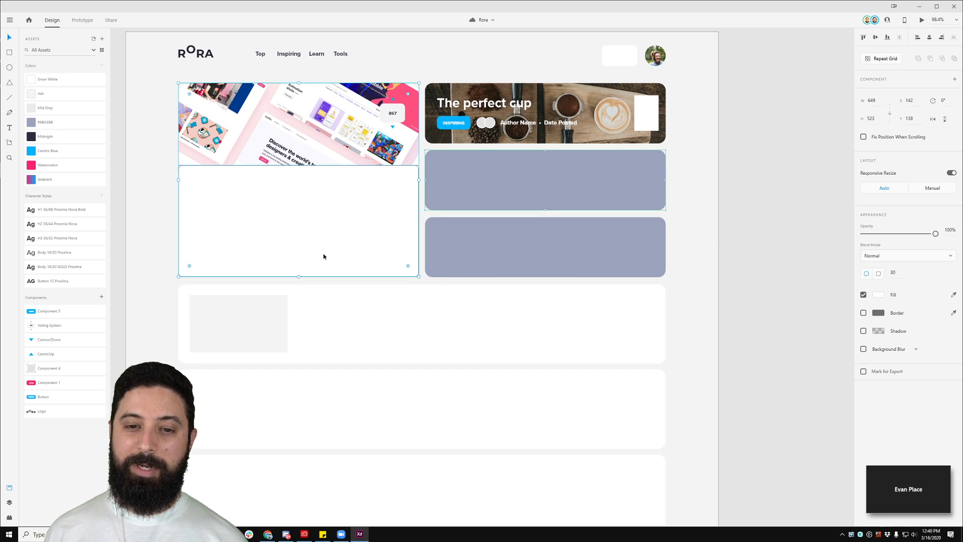
pyautogui.click(897, 274)
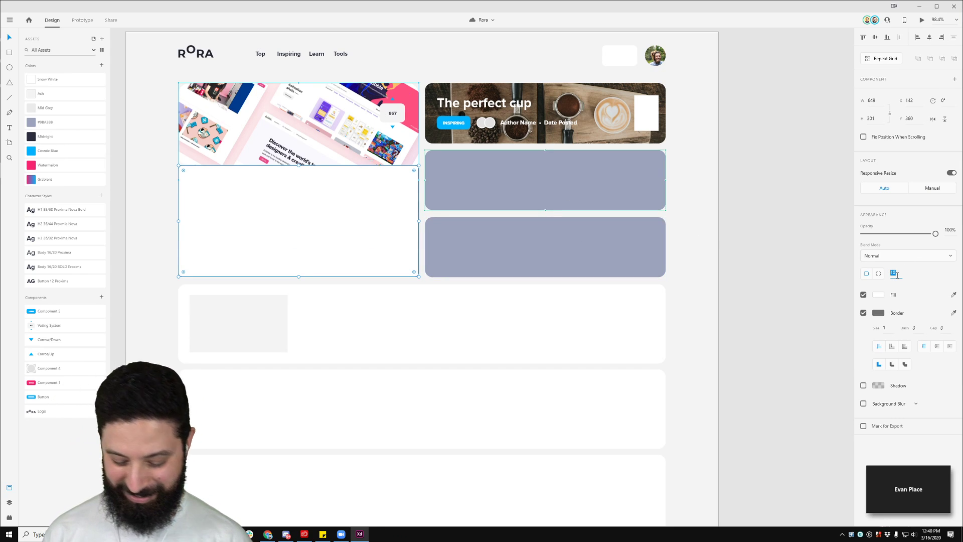
pyautogui.write('30')
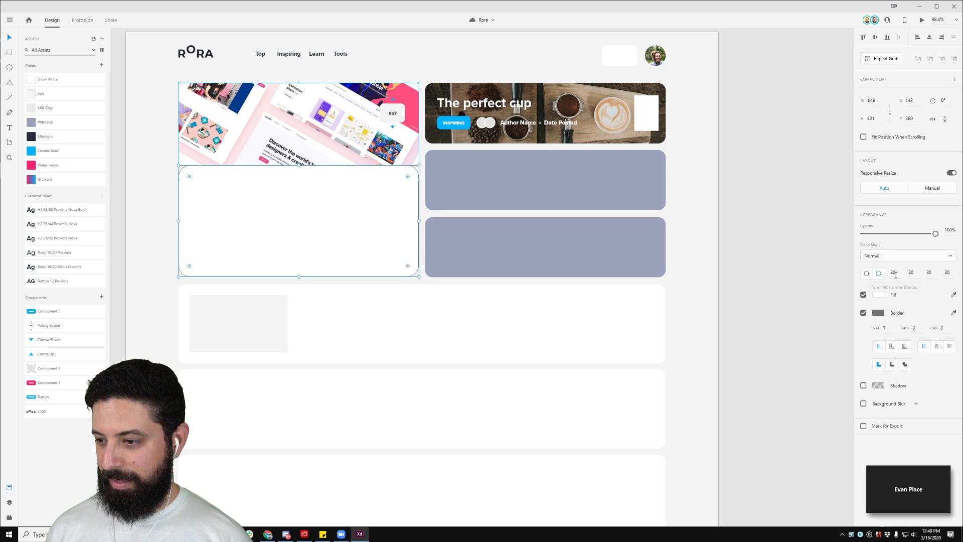
pyautogui.click(896, 275)
pyautogui.write('0')
pyautogui.press('Tab')
pyautogui.write('0')
pyautogui.press('Tab')
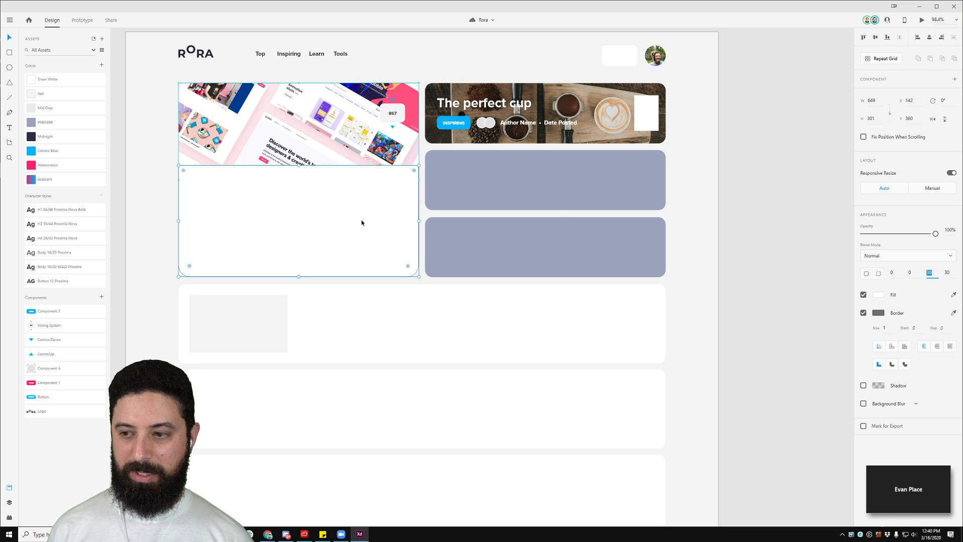
# Step: Remove the rectangle's border and fill it with black, then the Midnight colour
pyautogui.click(864, 314)
pyautogui.click(878, 295)
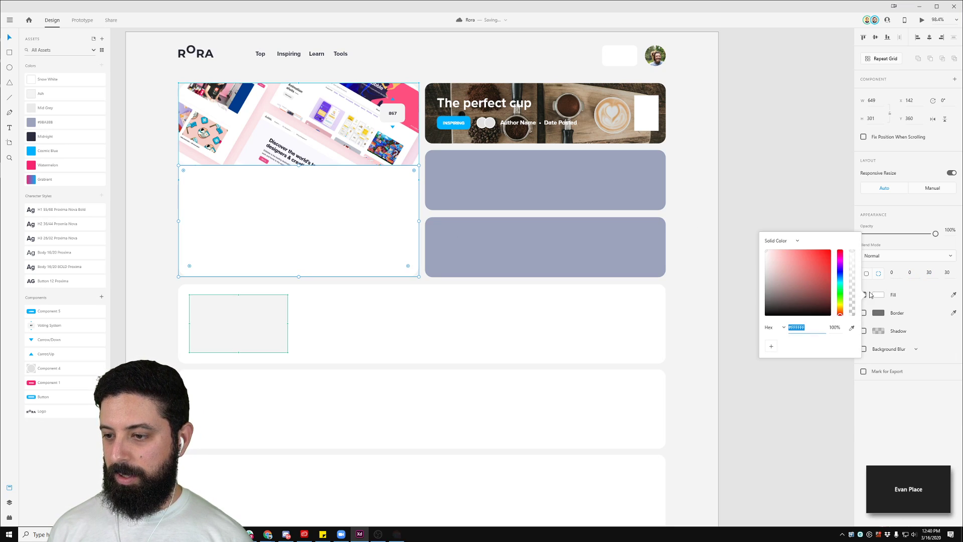
pyautogui.write('000')
pyautogui.press('Return')
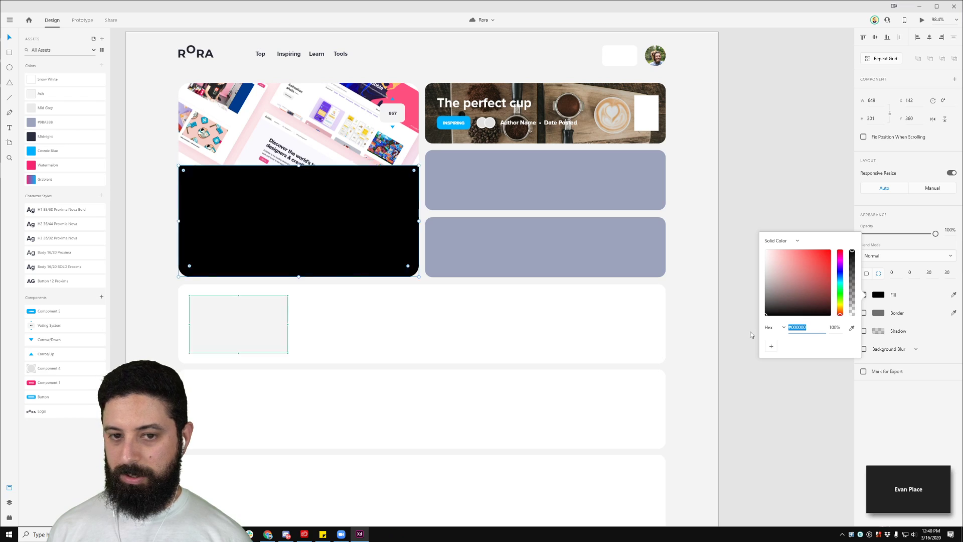
pyautogui.click(45, 136)
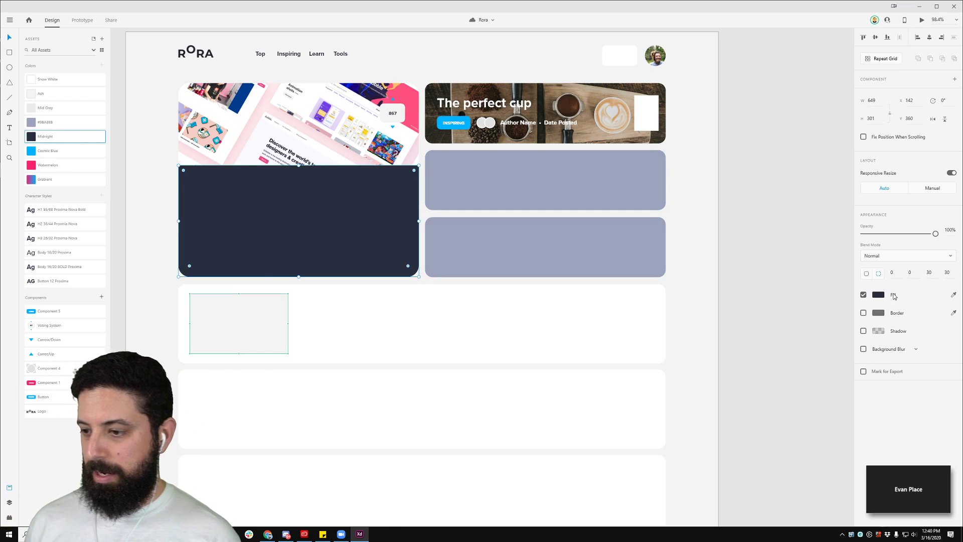
# Step: Switch the rectangle's fill to a linear gradient, fading one stop out and colouring the lower stop Midnight
pyautogui.click(878, 295)
pyautogui.click(784, 241)
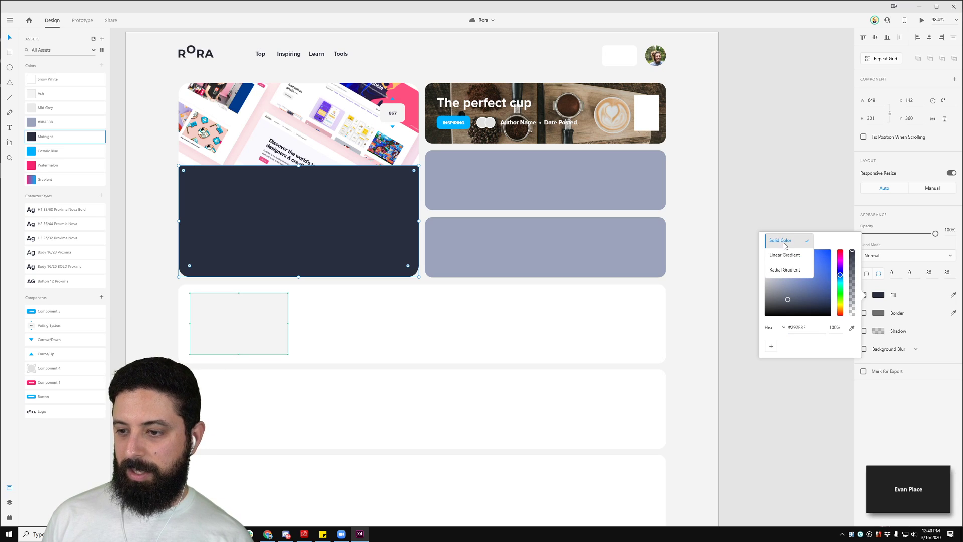
pyautogui.click(785, 255)
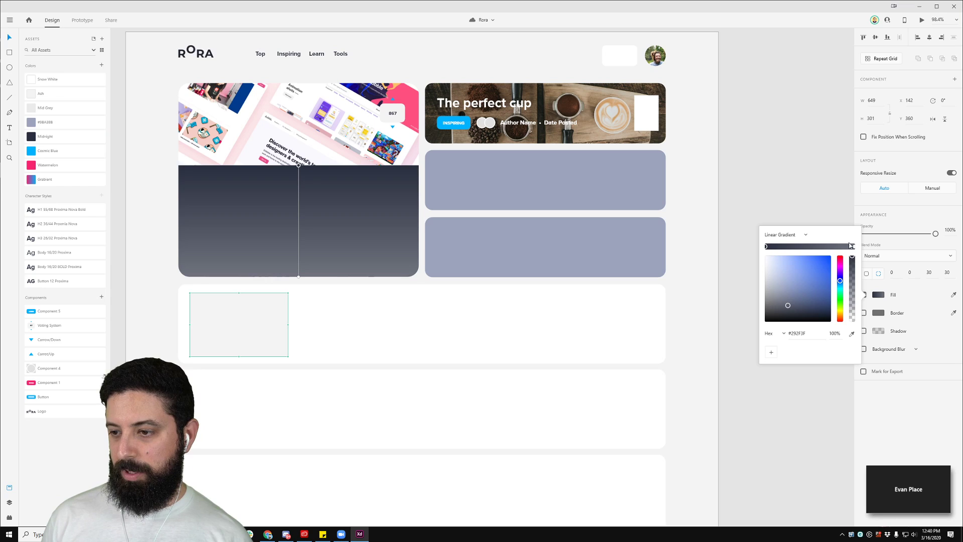
pyautogui.moveTo(852, 260); pyautogui.dragTo(853, 321)
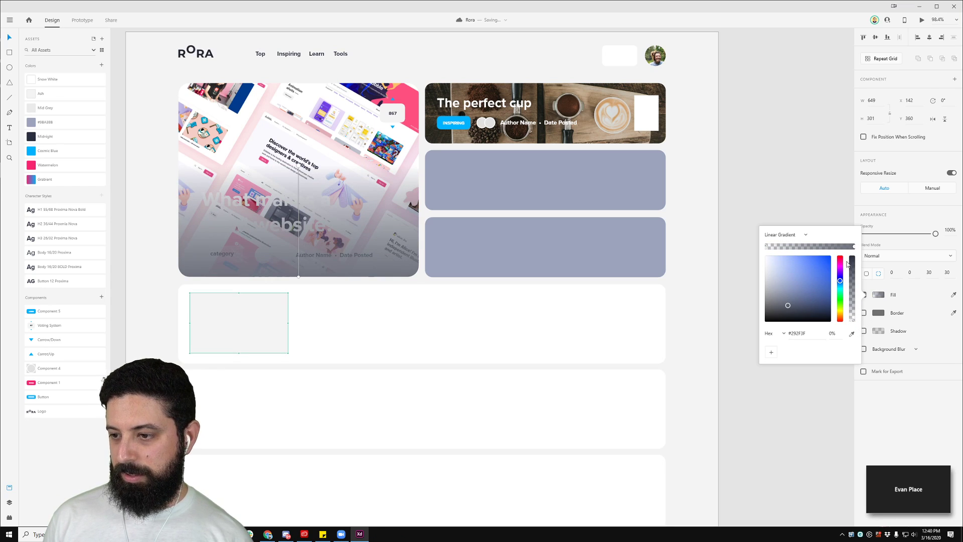
pyautogui.click(298, 277)
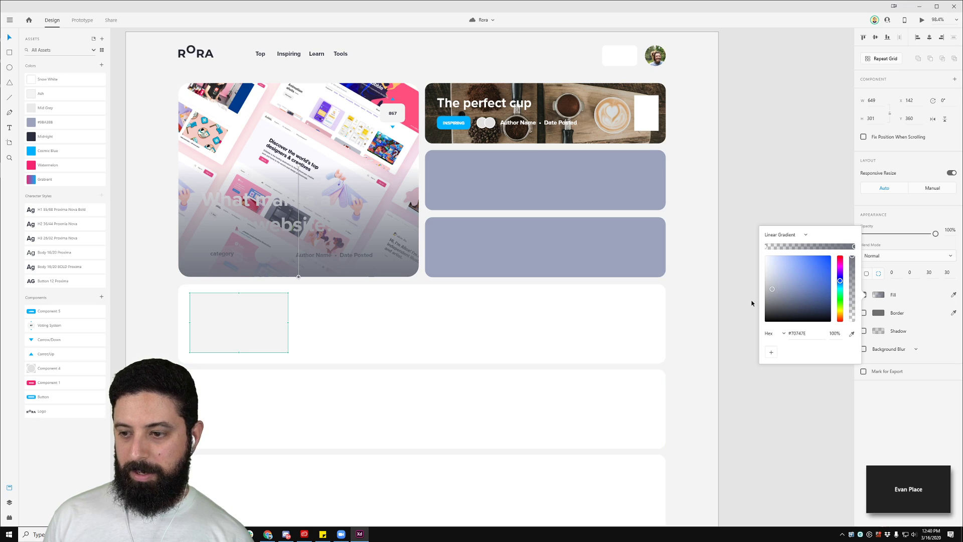
pyautogui.click(56, 141)
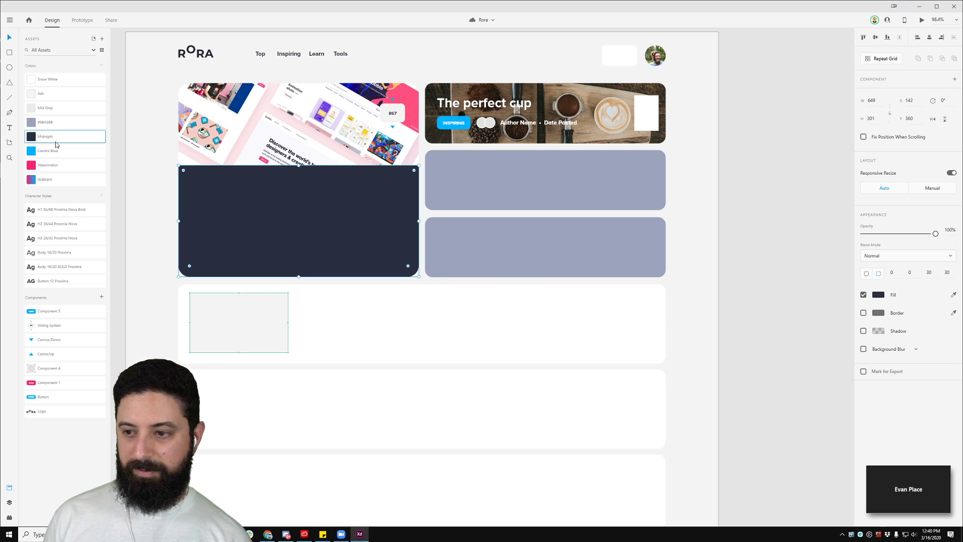
# Step: Set the overlay's linear gradient stops to #292F3F, with the top stop faded to 0% alpha
pyautogui.click(878, 296)
pyautogui.hotkey('ctrl', 'c')
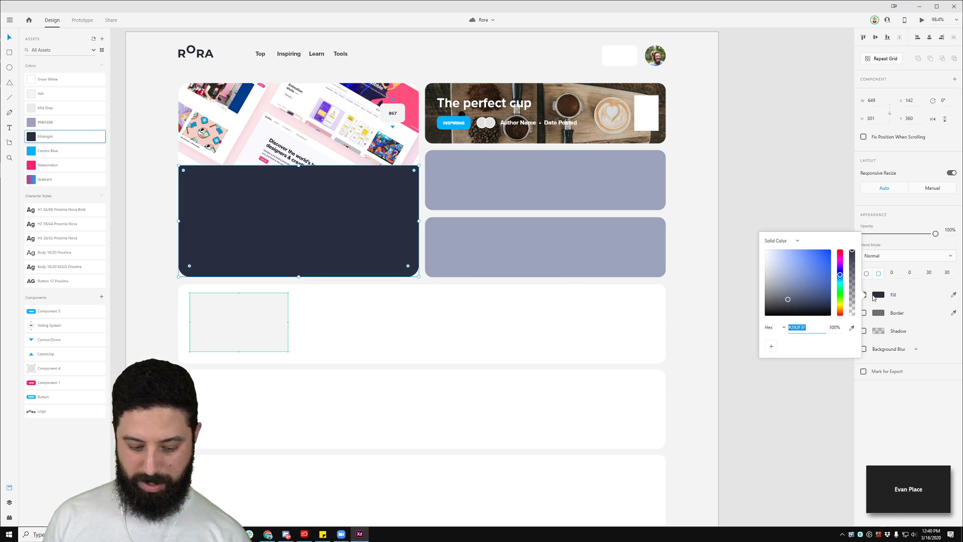
pyautogui.click(792, 242)
pyautogui.click(778, 263)
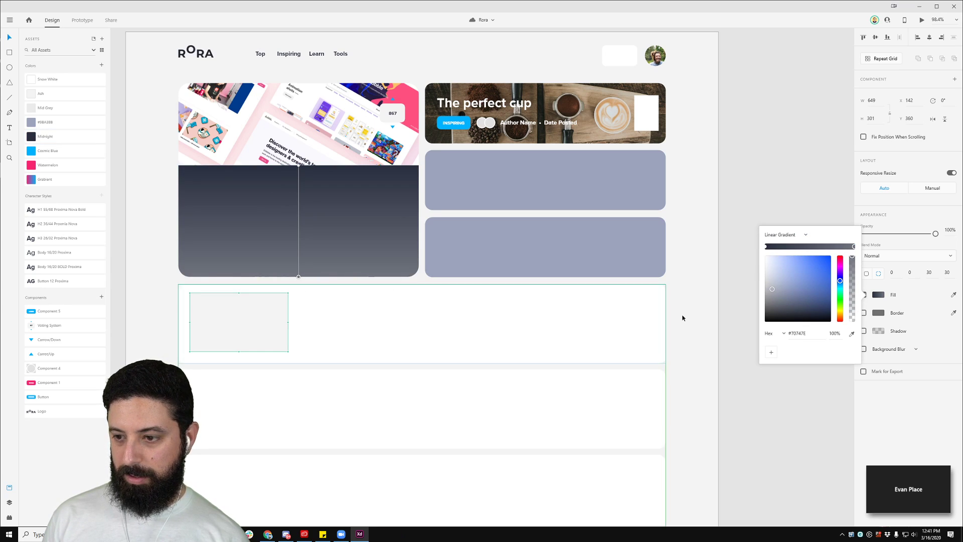
pyautogui.click(811, 333)
pyautogui.hotkey('ctrl', 'v')
pyautogui.press('Tab')
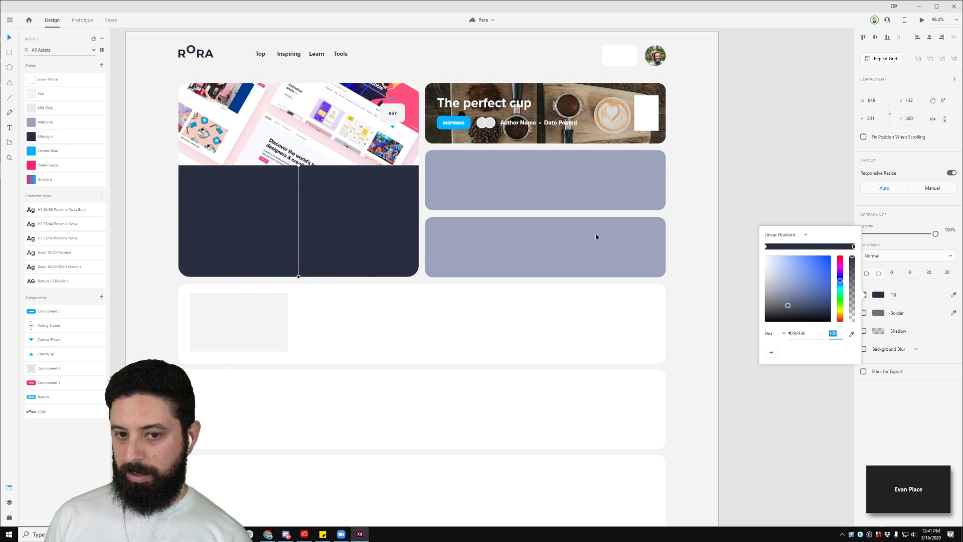
pyautogui.click(298, 165)
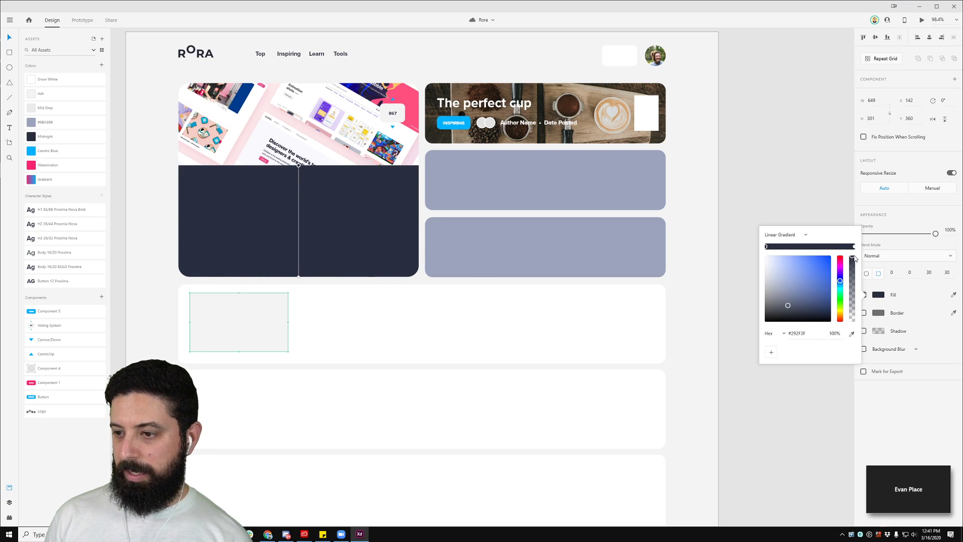
pyautogui.moveTo(852, 257); pyautogui.dragTo(864, 331)
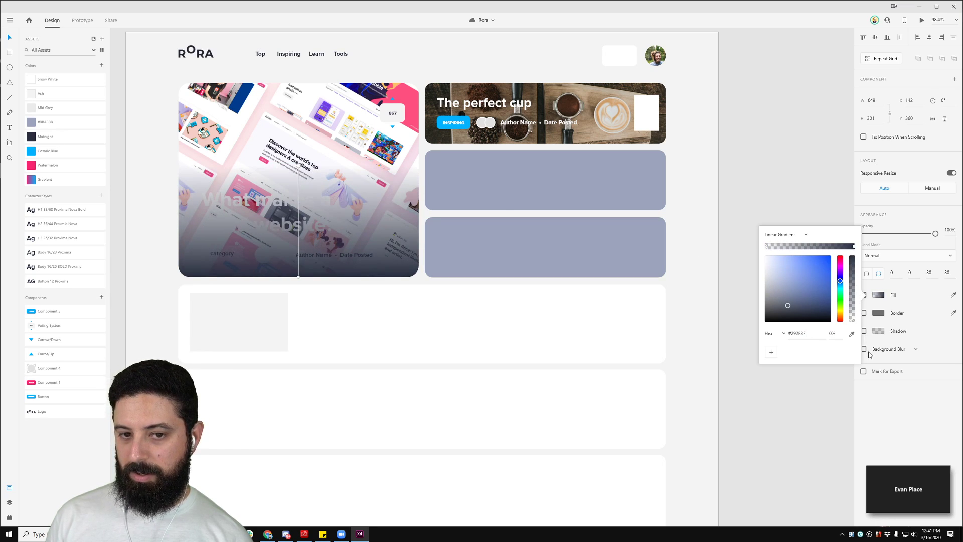
pyautogui.click(125, 178)
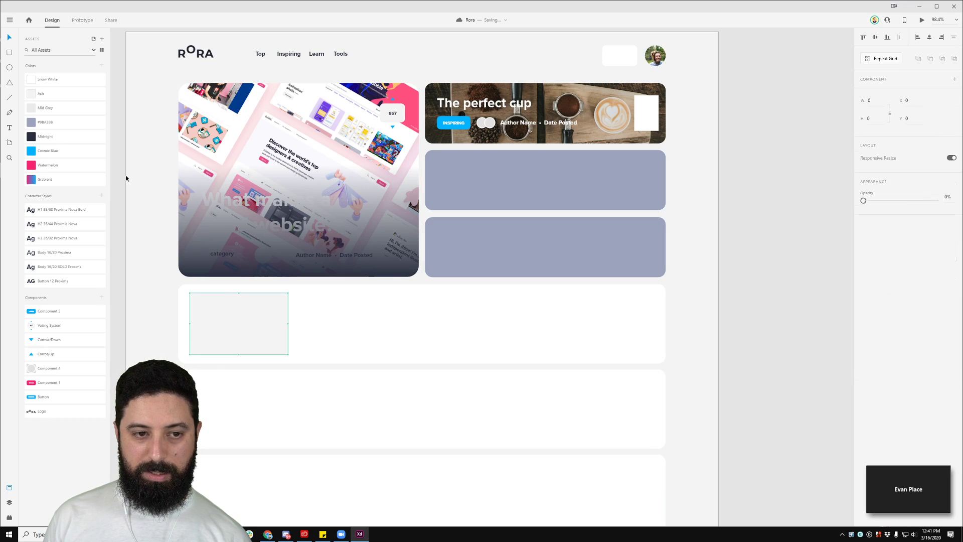
# Step: Move the gradient overlay beneath the hero headline and author text layers in Layers
pyautogui.click(258, 214)
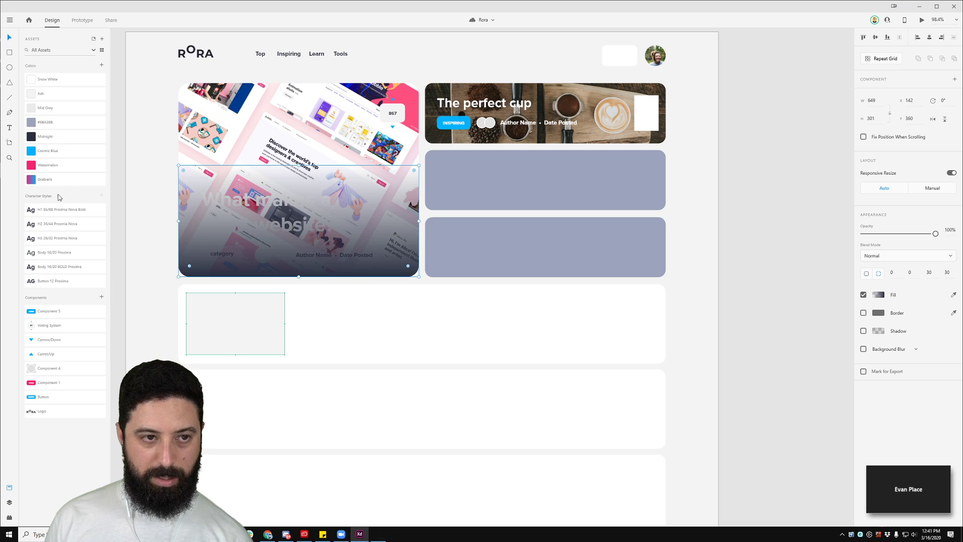
pyautogui.click(9, 502)
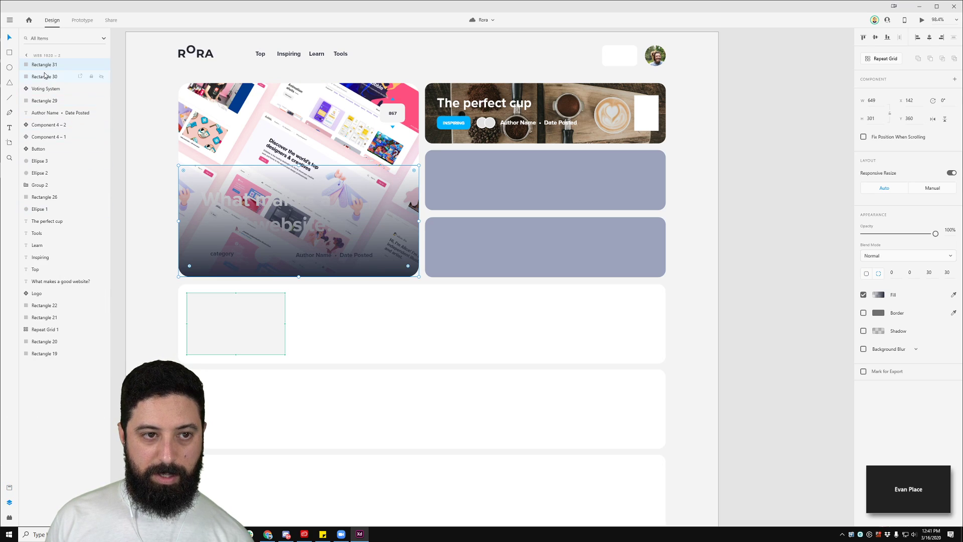
pyautogui.moveTo(44, 65); pyautogui.dragTo(51, 301)
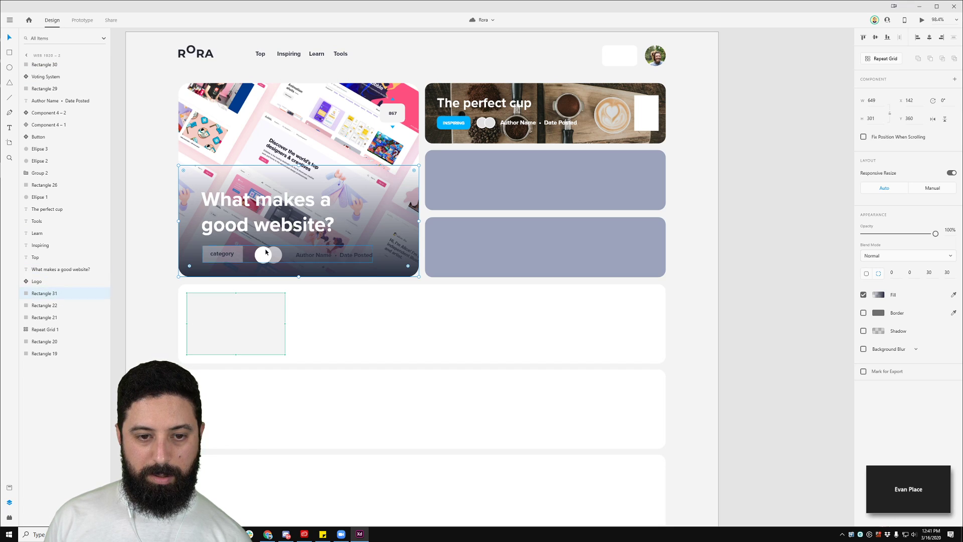
pyautogui.click(128, 225)
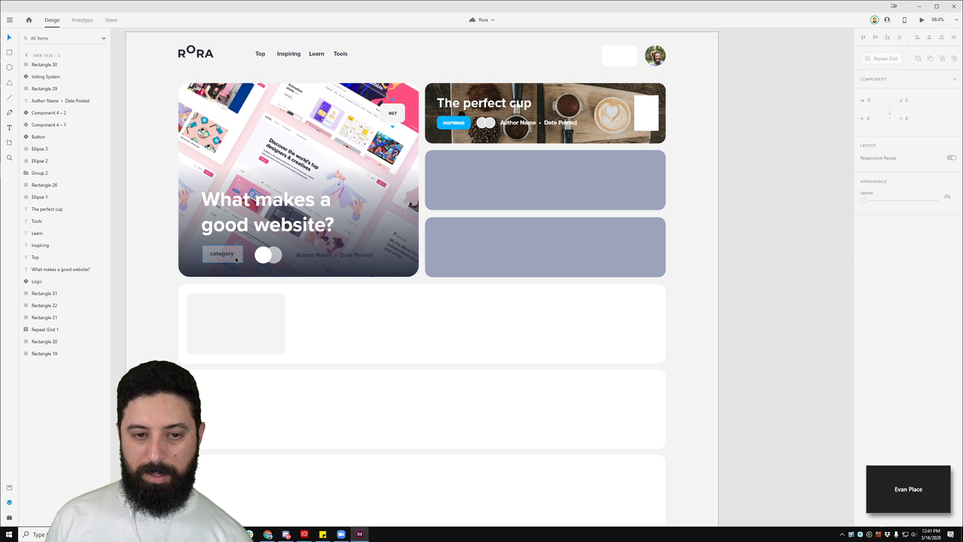
pyautogui.doubleClick(314, 254)
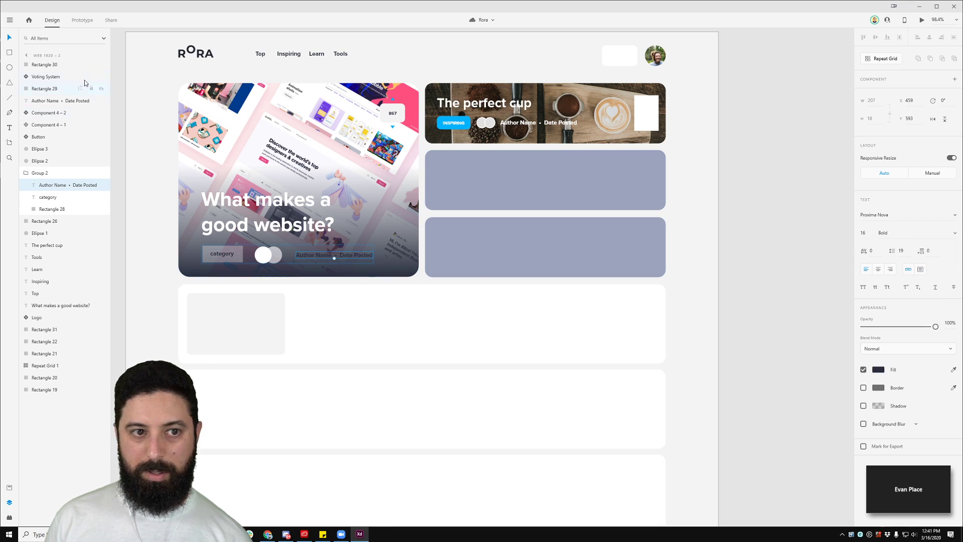
pyautogui.click(9, 487)
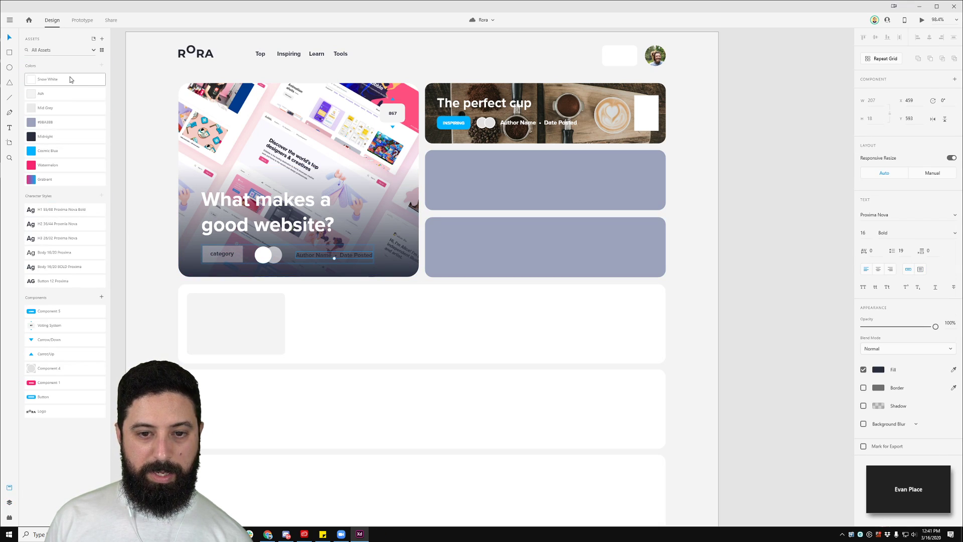
pyautogui.click(134, 208)
# Step: Stretch the overlay's top edge up the card to a height of 342
pyautogui.click(317, 173)
pyautogui.moveTo(299, 165); pyautogui.dragTo(301, 149)
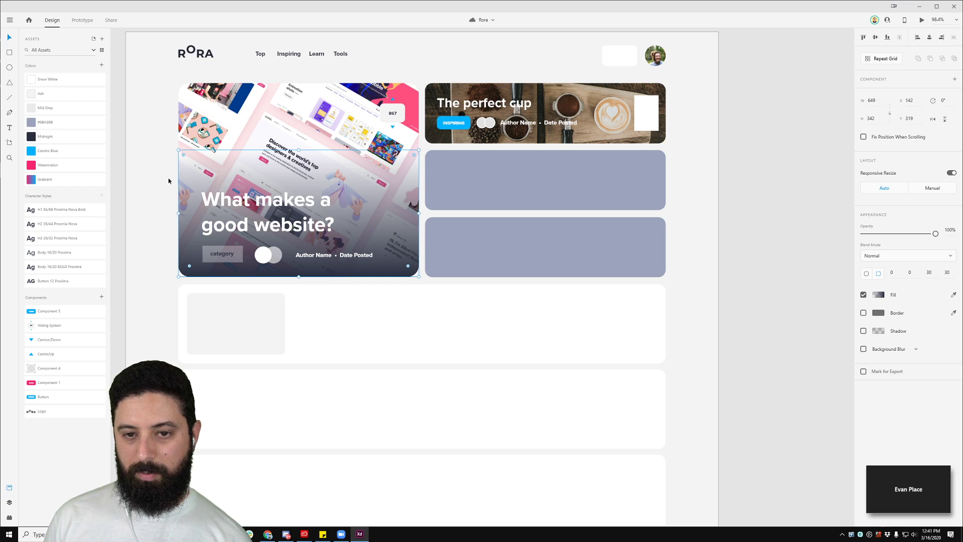
pyautogui.click(128, 234)
pyautogui.click(234, 270)
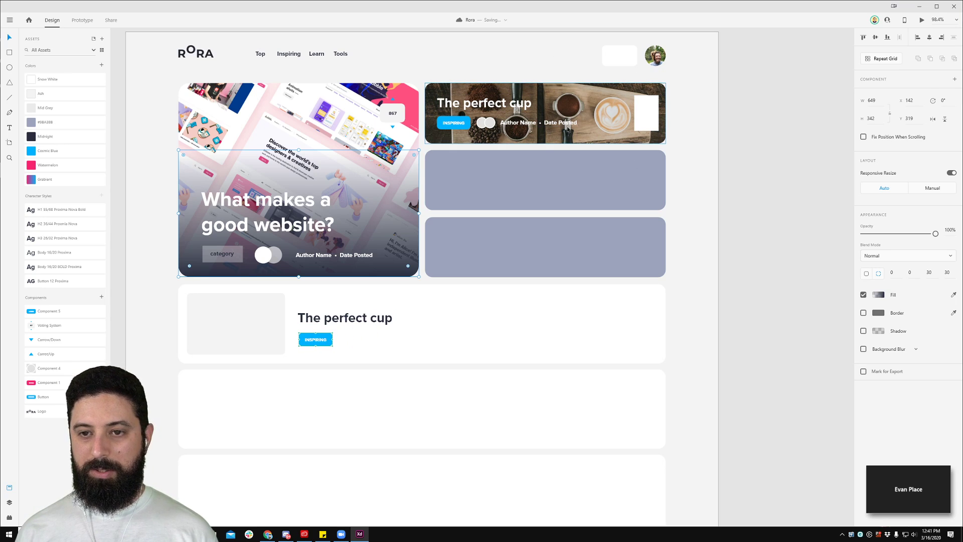
# Step: Paste the 867 vote badge into the coffee card and delete its white placeholder
pyautogui.click(395, 122)
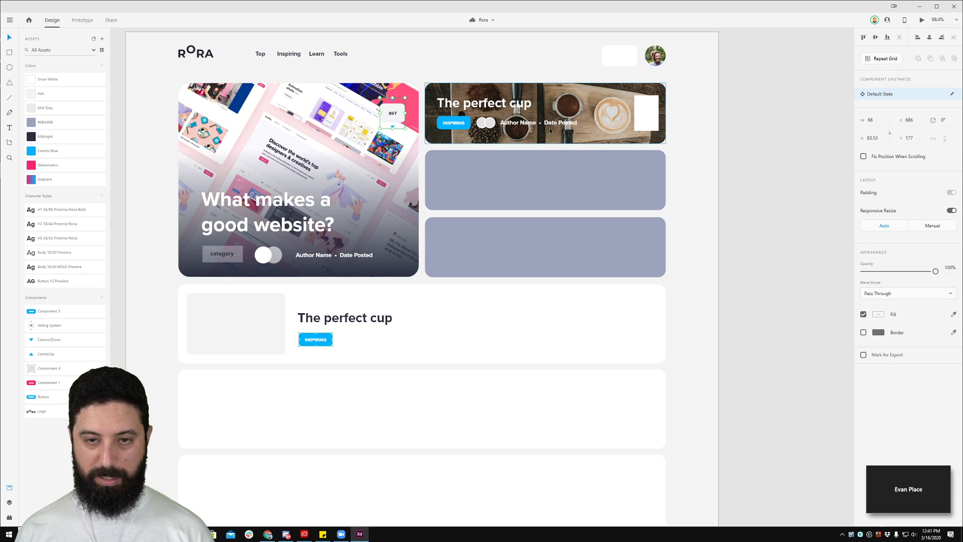
pyautogui.doubleClick(647, 117)
pyautogui.hotkey('ctrl', 'v')
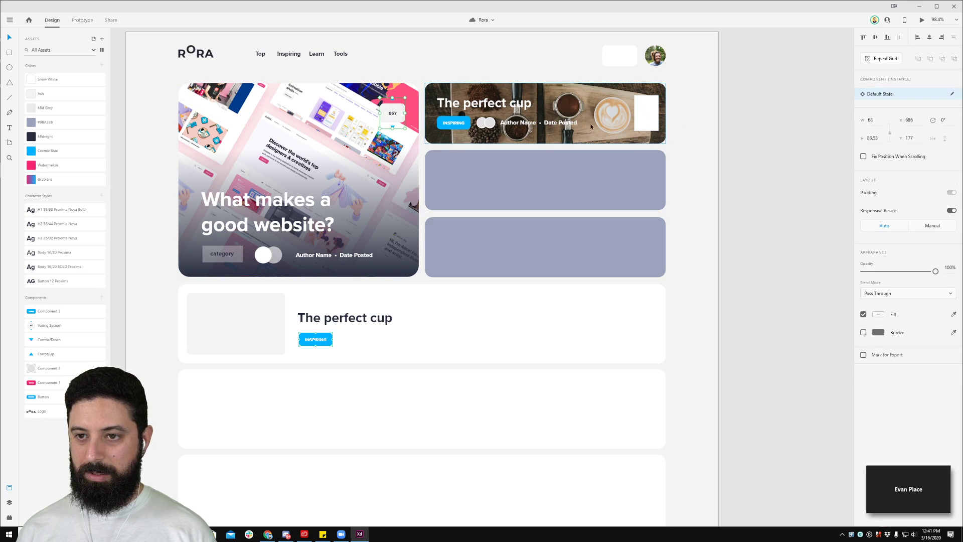
pyautogui.click(647, 112)
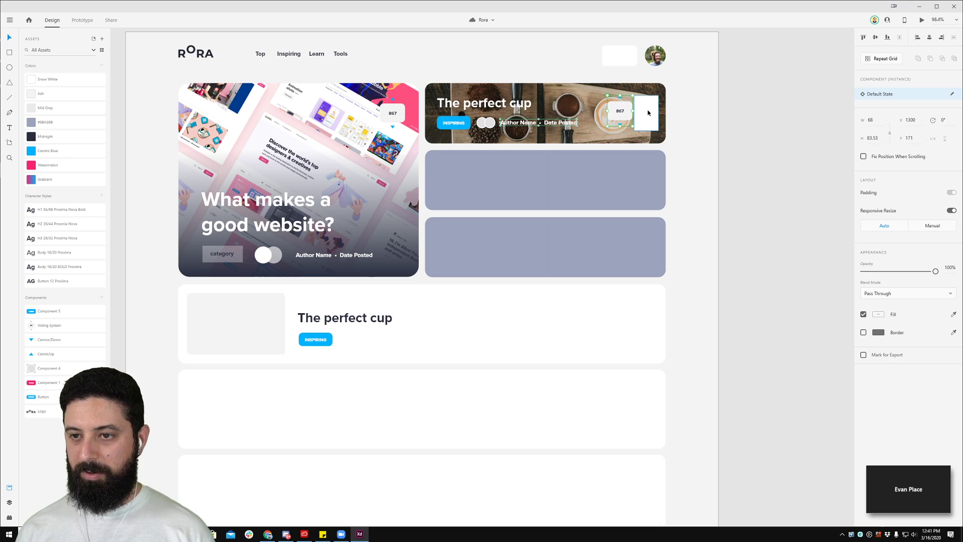
pyautogui.press('Delete')
# Step: Align the vote badge to the card's right edge and nudge it to match the INSPIRING tag spacing
pyautogui.click(619, 113)
pyautogui.keyDown('shift'); pyautogui.click(658, 125); pyautogui.keyUp('shift')
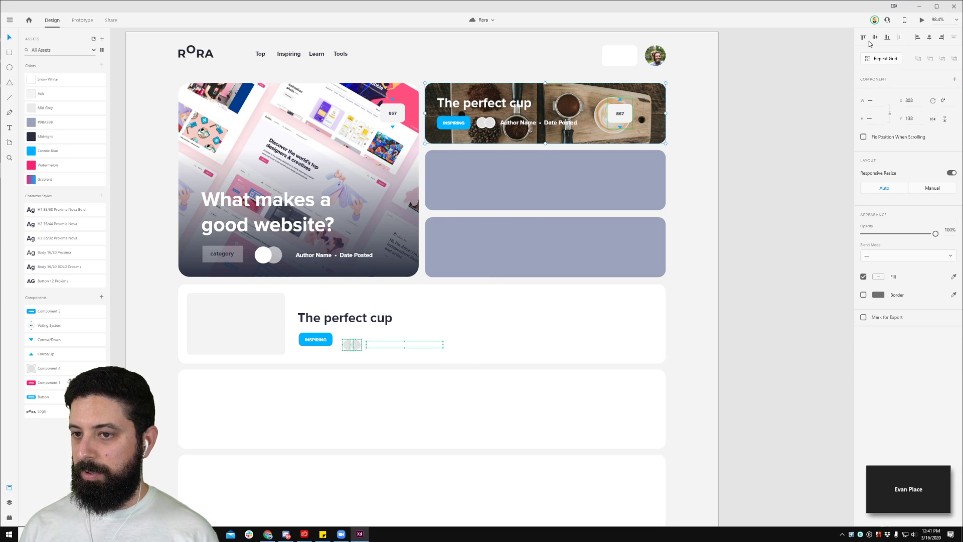
pyautogui.click(942, 38)
pyautogui.keyDown('shift'); pyautogui.click(612, 98); pyautogui.keyUp('shift')
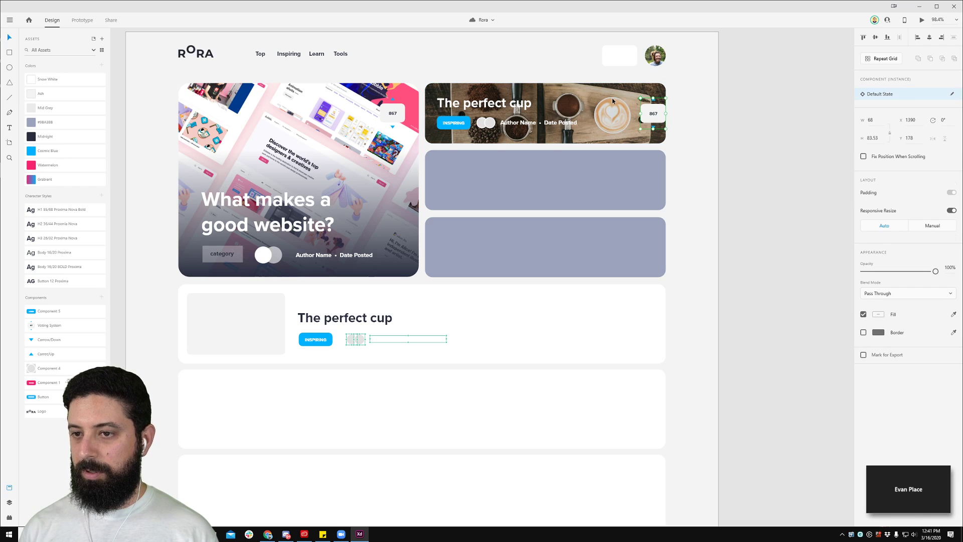
pyautogui.hotkey('shift', 'Left')
pyautogui.hotkey('shift', 'Left')
pyautogui.press('Left')
pyautogui.press('Left')
pyautogui.press('Left')
pyautogui.press('Left')
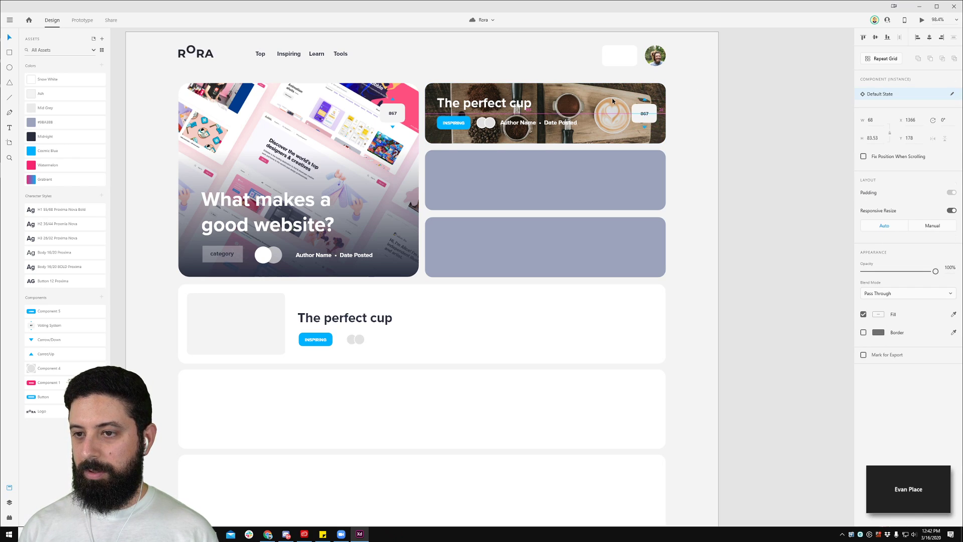
pyautogui.click(449, 128)
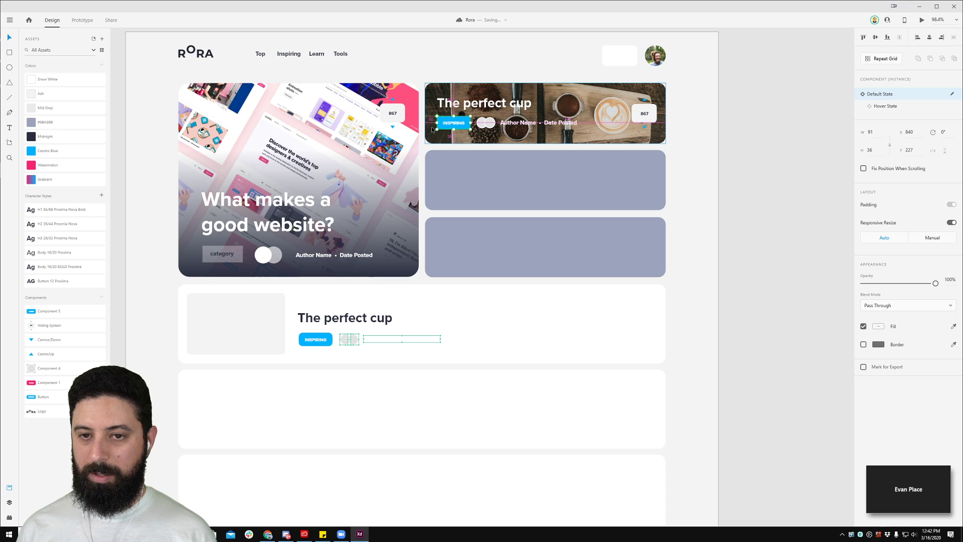
pyautogui.click(640, 112)
pyautogui.press('Right')
pyautogui.click(791, 154)
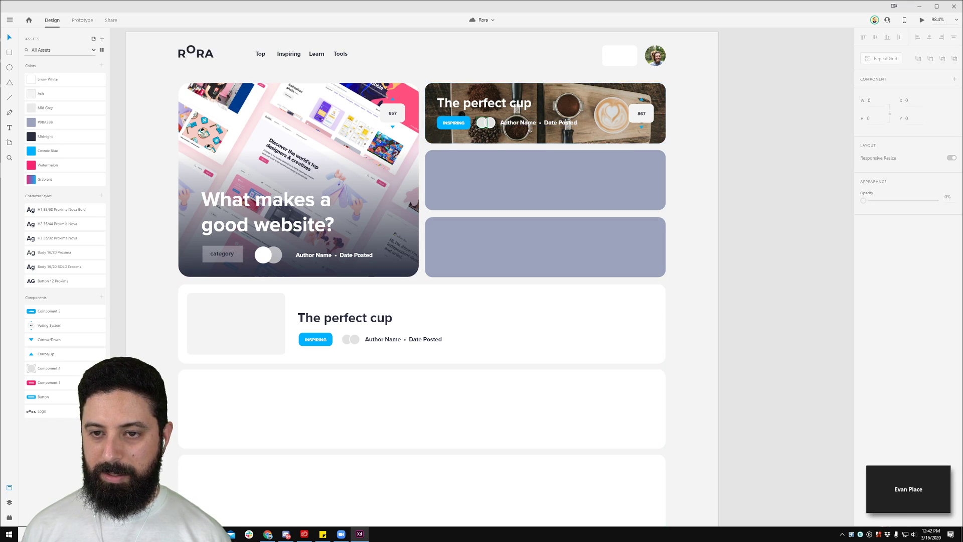
# Step: Fill the coffee card's avatar circles with UI Faces photos sourced from Unsplash and Pexels
pyautogui.click(486, 123)
pyautogui.keyDown('shift'); pyautogui.click(493, 125); pyautogui.keyUp('shift')
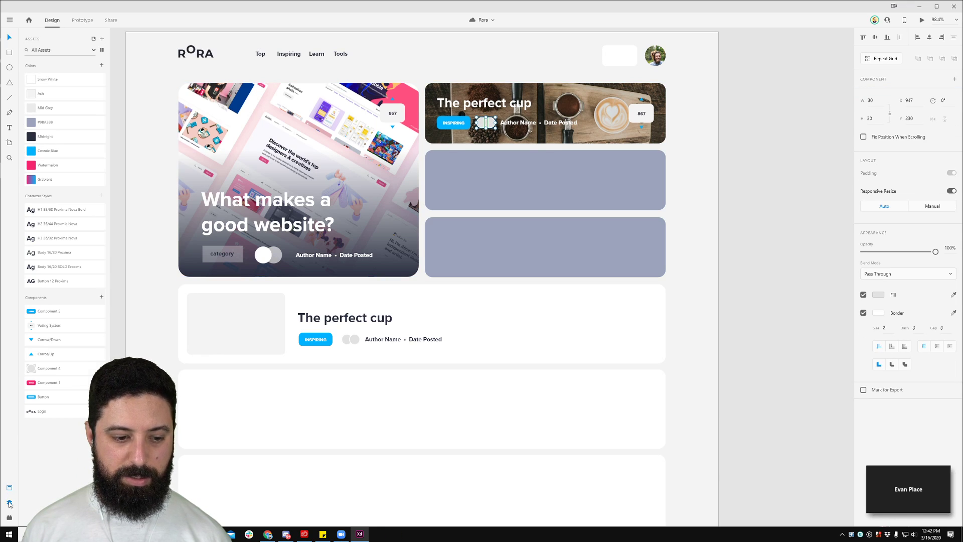
pyautogui.click(9, 502)
pyautogui.click(10, 518)
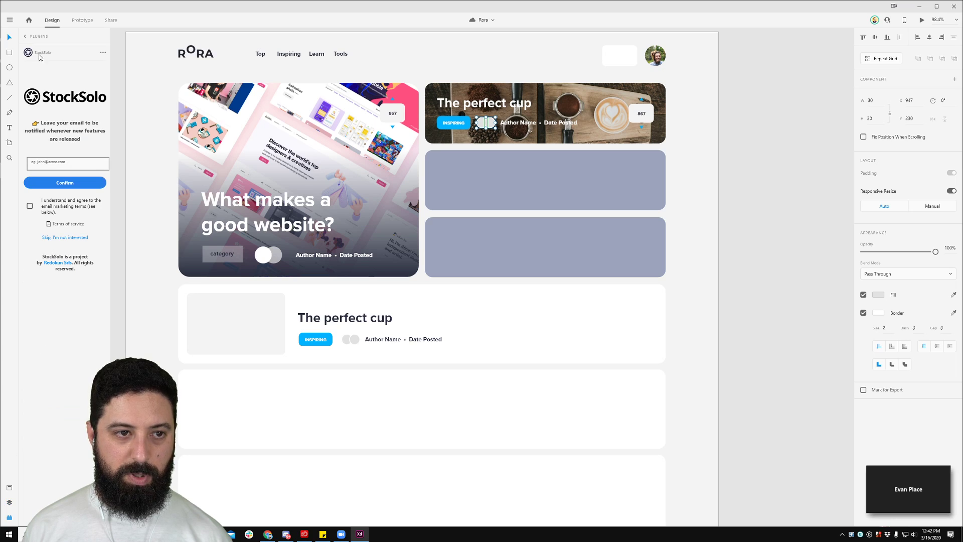
pyautogui.click(26, 37)
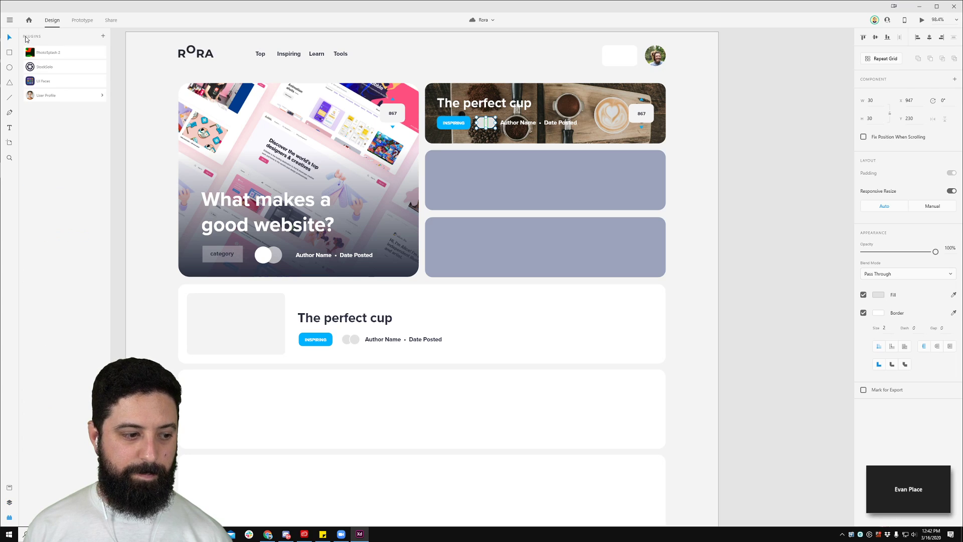
pyautogui.click(67, 83)
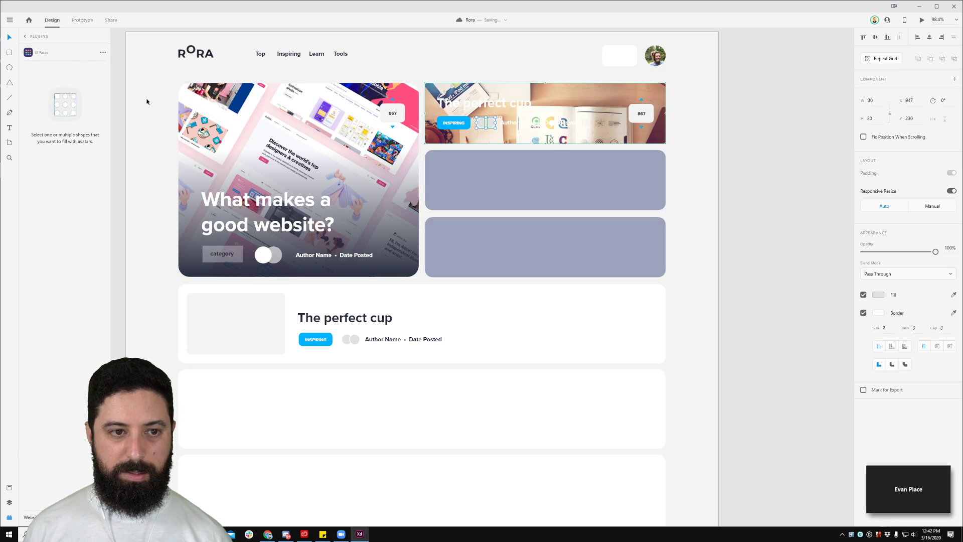
pyautogui.doubleClick(492, 124)
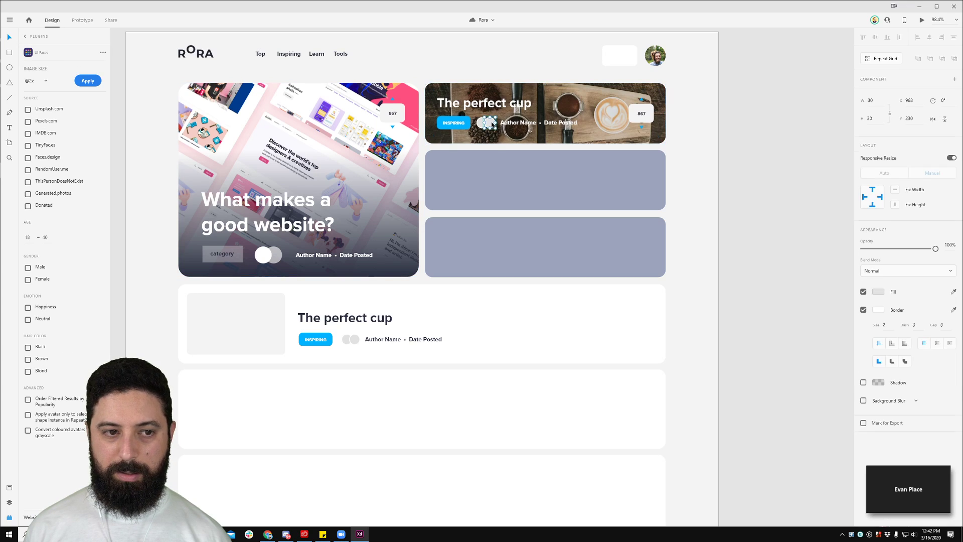
pyautogui.click(28, 110)
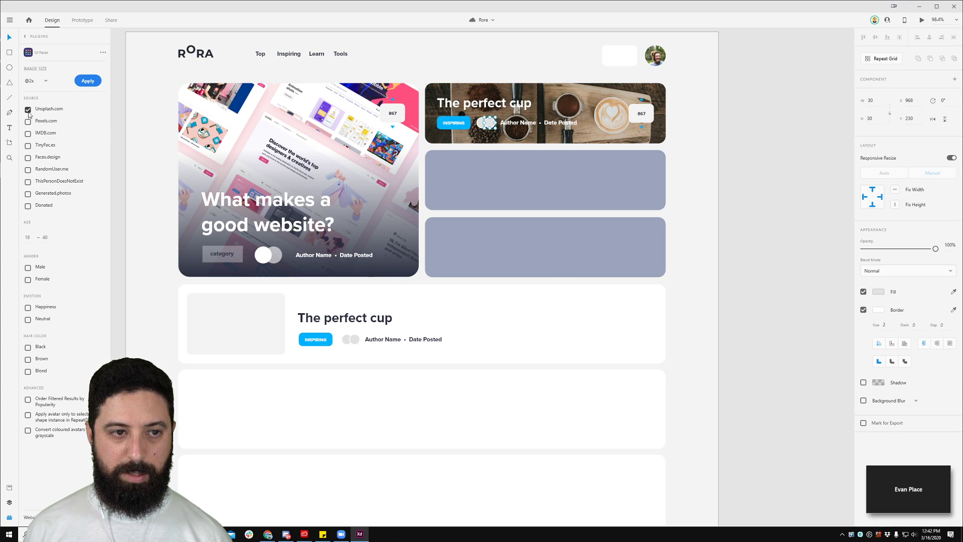
pyautogui.click(27, 121)
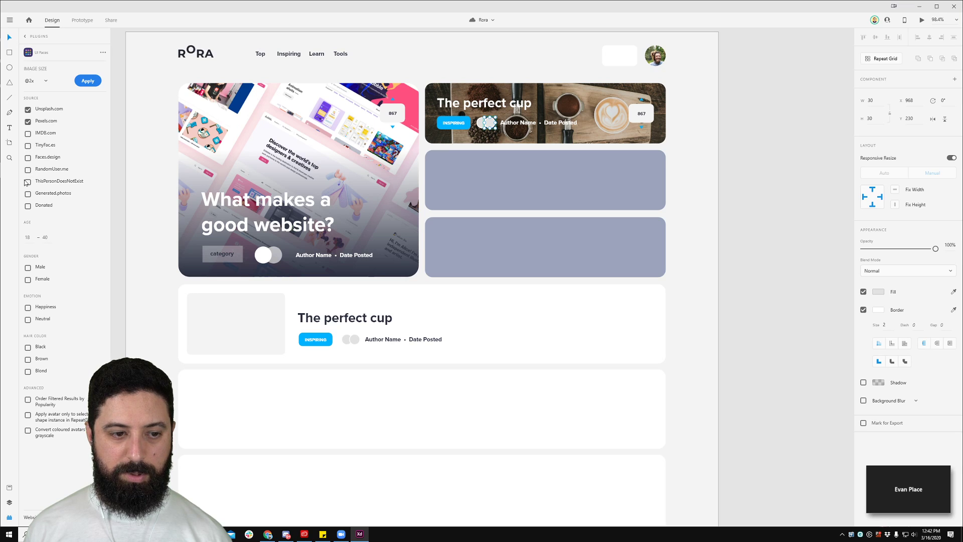
pyautogui.click(88, 81)
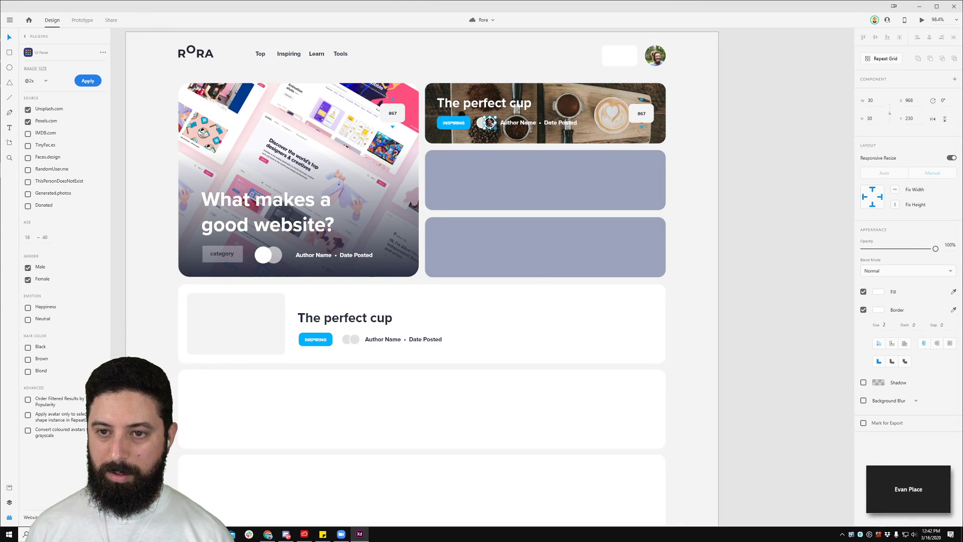
# Step: Exclude male faces and refill the avatars, including the empty placeholder circle, with female faces
pyautogui.scroll(5, 488, 127)
pyautogui.scroll(2, 489, 130)
pyautogui.click(453, 122)
pyautogui.click(94, 81)
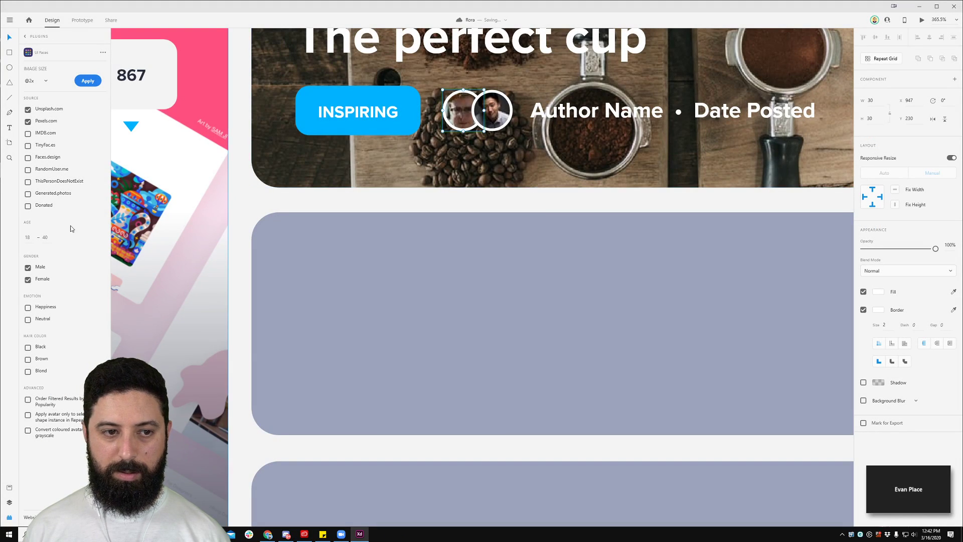
pyautogui.click(28, 267)
pyautogui.click(99, 81)
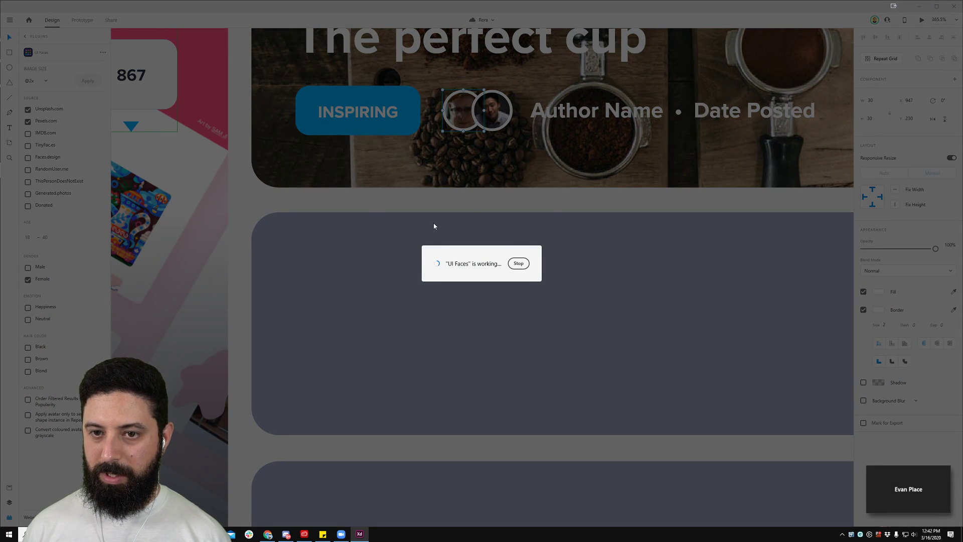
pyautogui.scroll(-5, 494, 145)
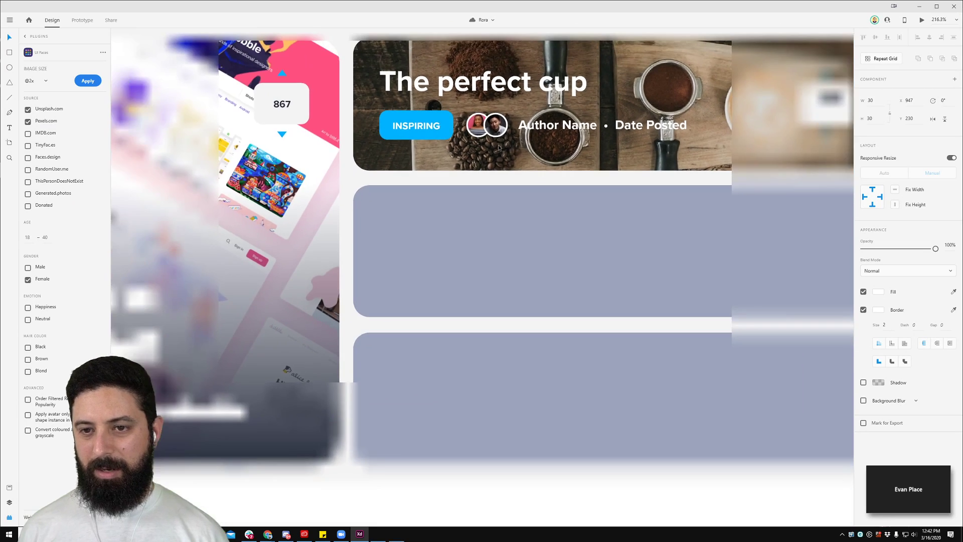
pyautogui.scroll(-5, 482, 146)
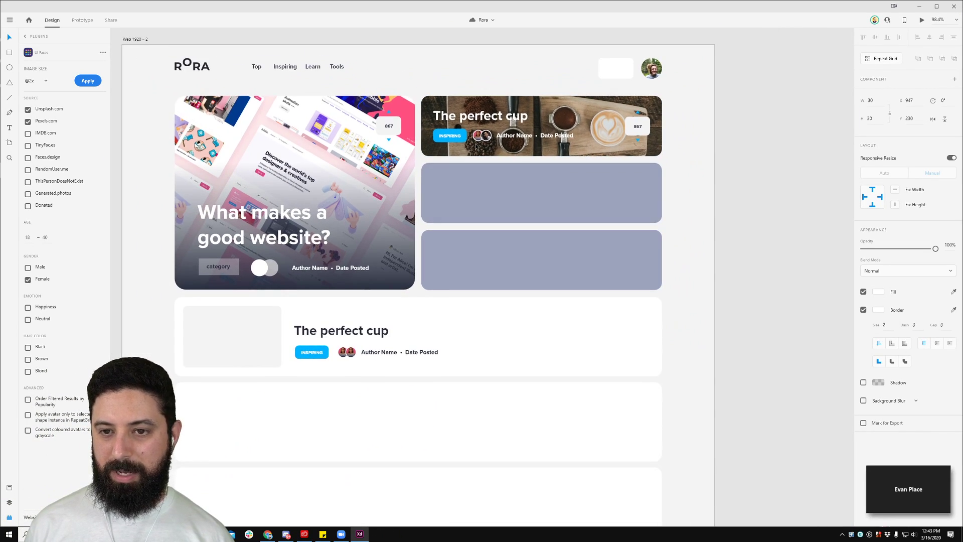
pyautogui.click(747, 151)
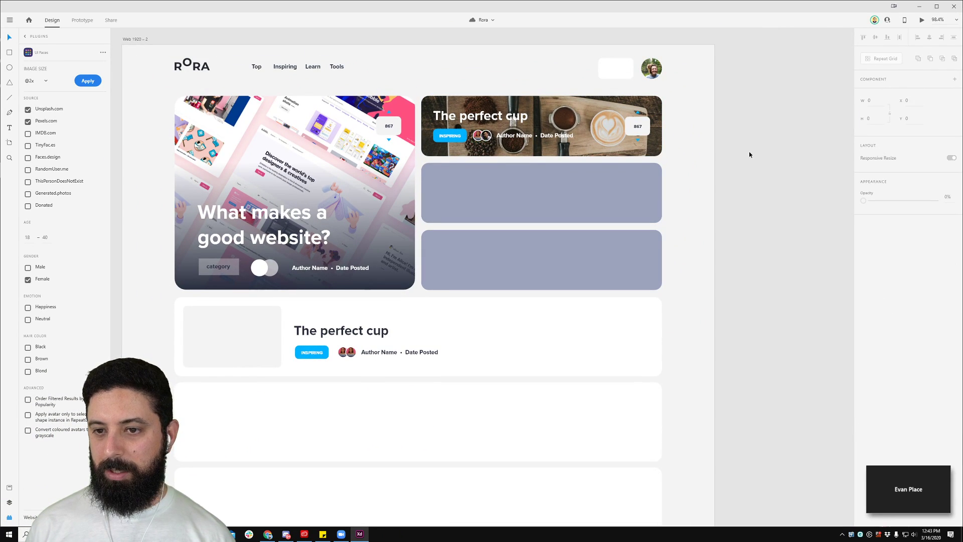
# Step: Type a sample author name over Author Name in the coffee card byline and start replacing Date Posted
pyautogui.click(522, 138)
pyautogui.moveTo(533, 135); pyautogui.dragTo(428, 135)
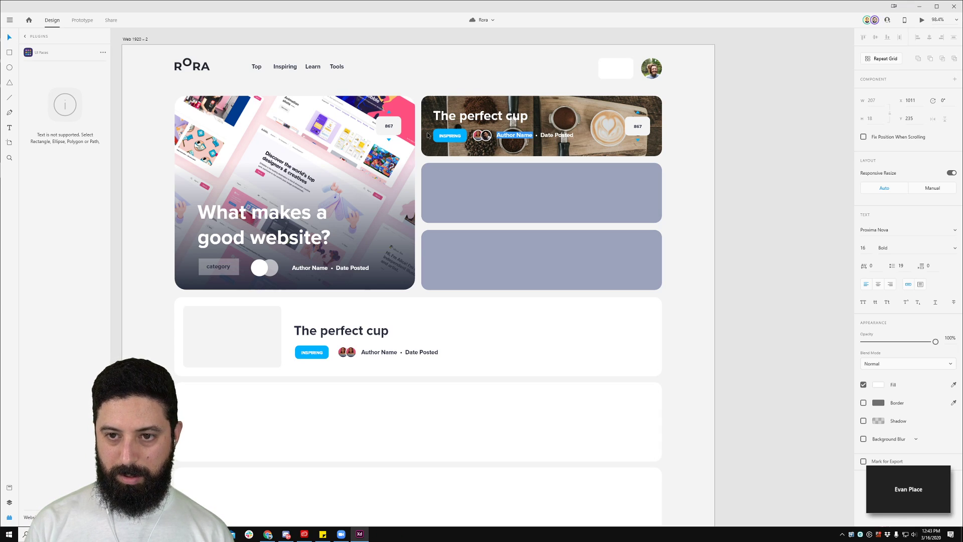
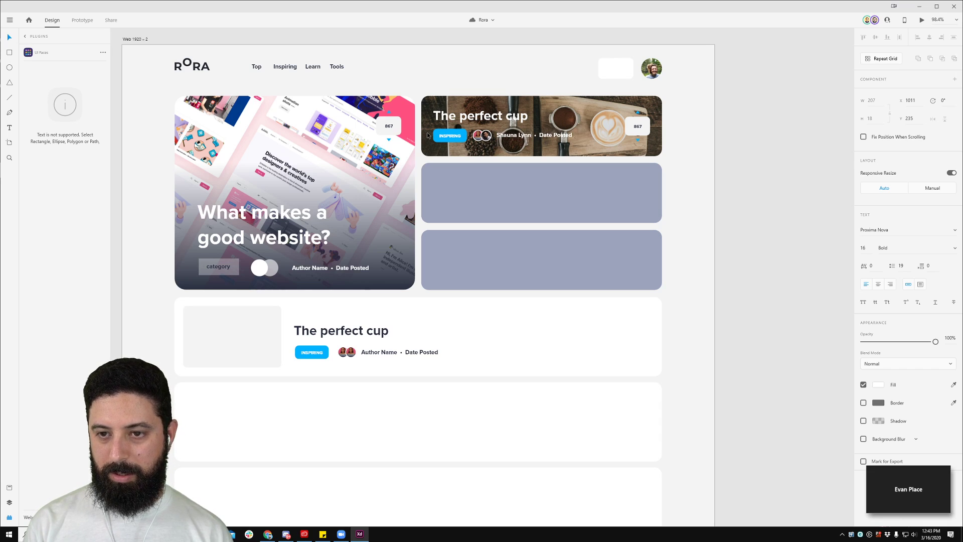
pyautogui.click(753, 181)
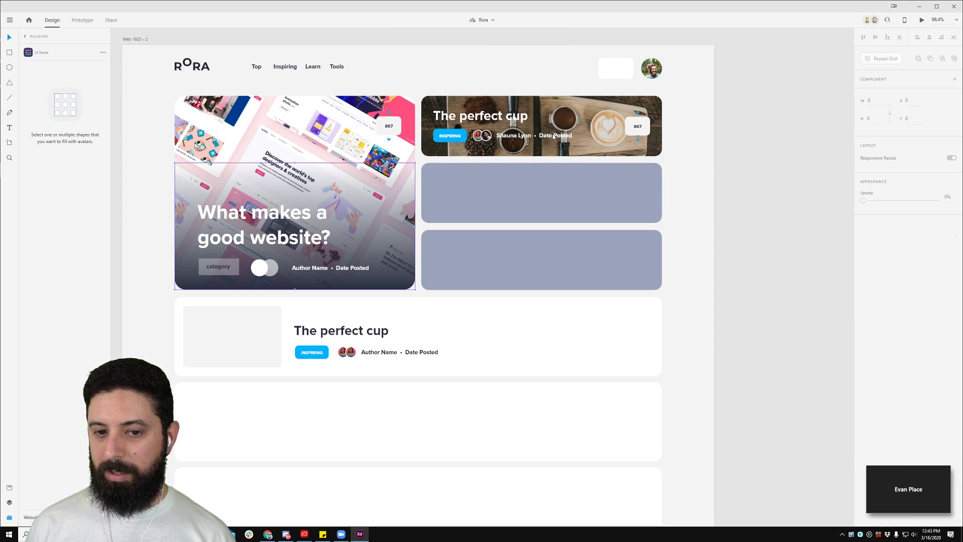
pyautogui.click(553, 136)
pyautogui.moveTo(539, 136); pyautogui.dragTo(619, 136)
pyautogui.write('M')
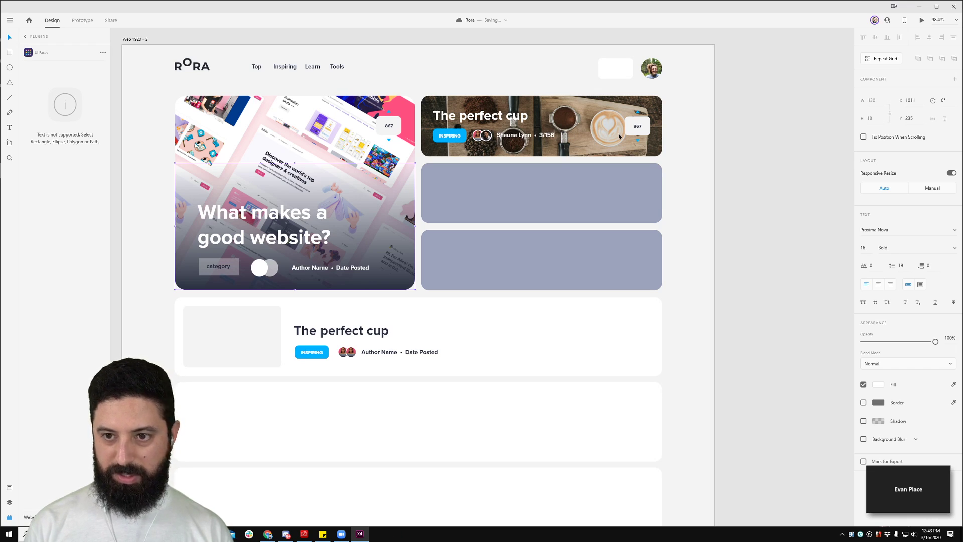
pyautogui.press('Escape')
pyautogui.doubleClick(540, 135)
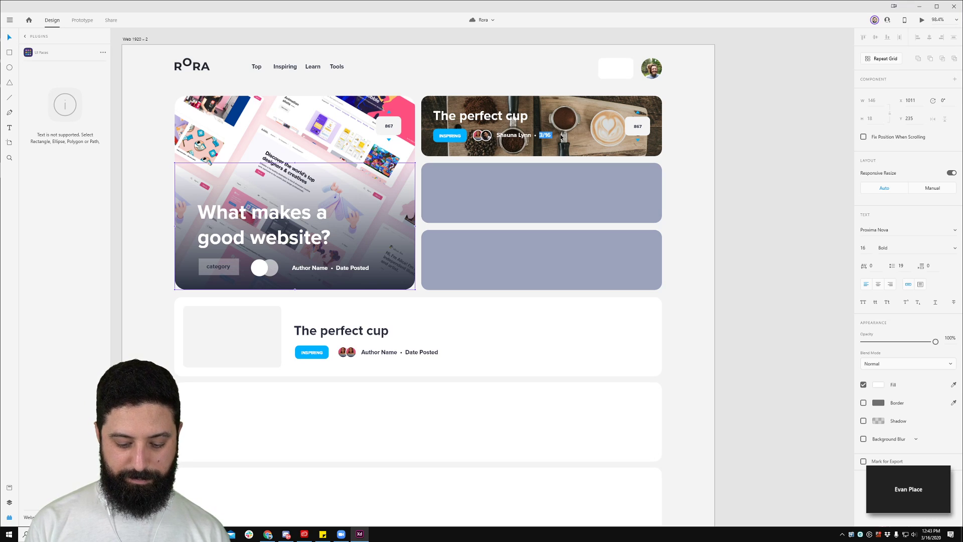
# Step: Complete the coffee card byline with '4 hrs' as the date
pyautogui.write('4 hrs')
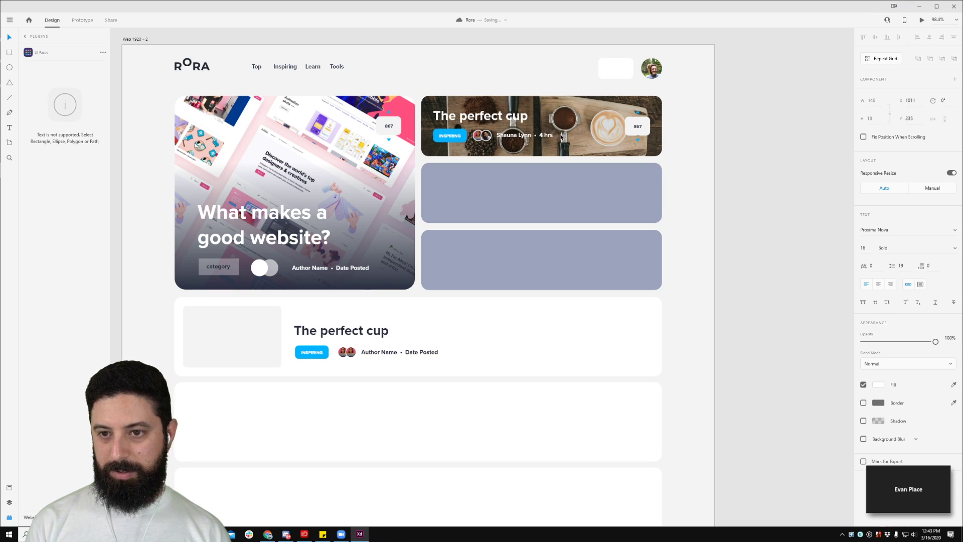
pyautogui.click(718, 208)
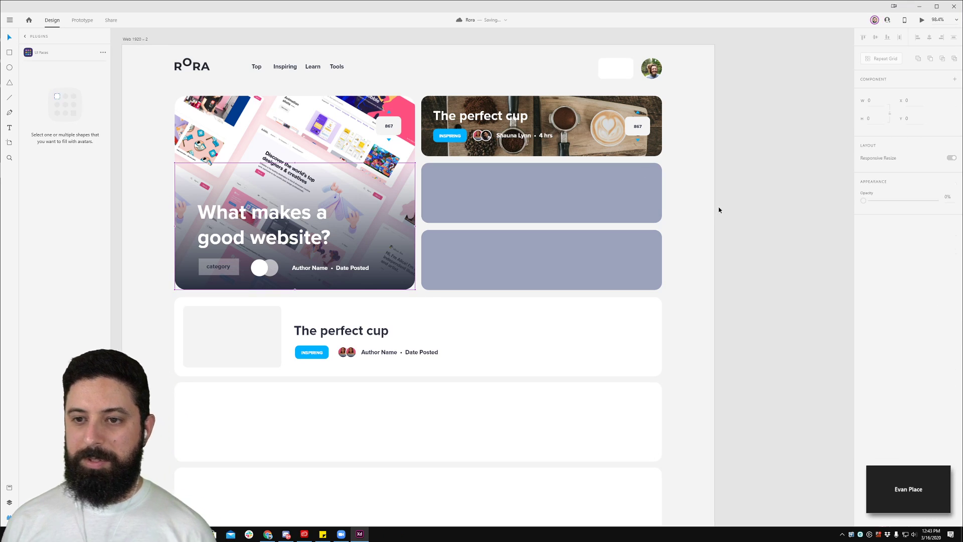
pyautogui.doubleClick(486, 136)
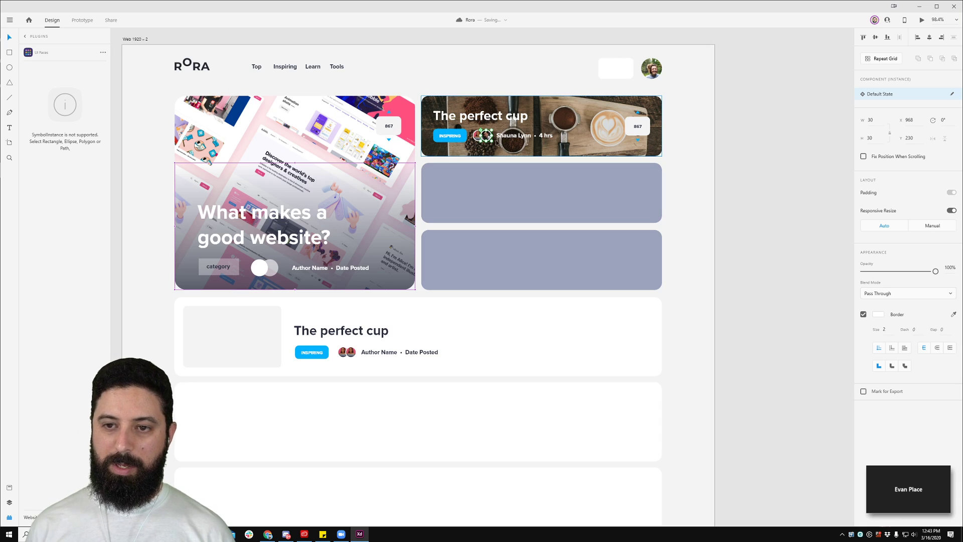
# Step: Delete the two grey placeholder cards and reselect the whole coffee card with Assets shown
pyautogui.moveTo(709, 99); pyautogui.dragTo(437, 161)
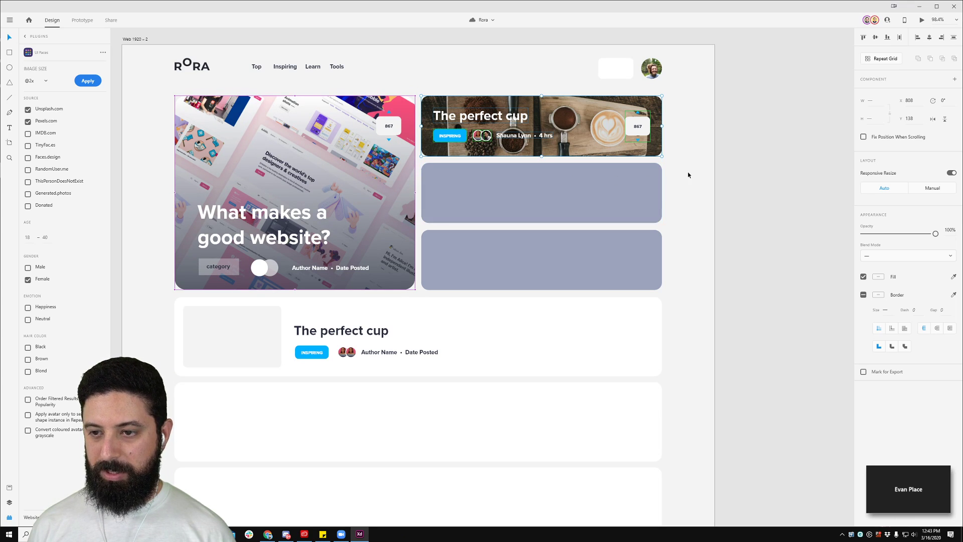
pyautogui.moveTo(688, 172); pyautogui.dragTo(520, 266)
pyautogui.press('Delete')
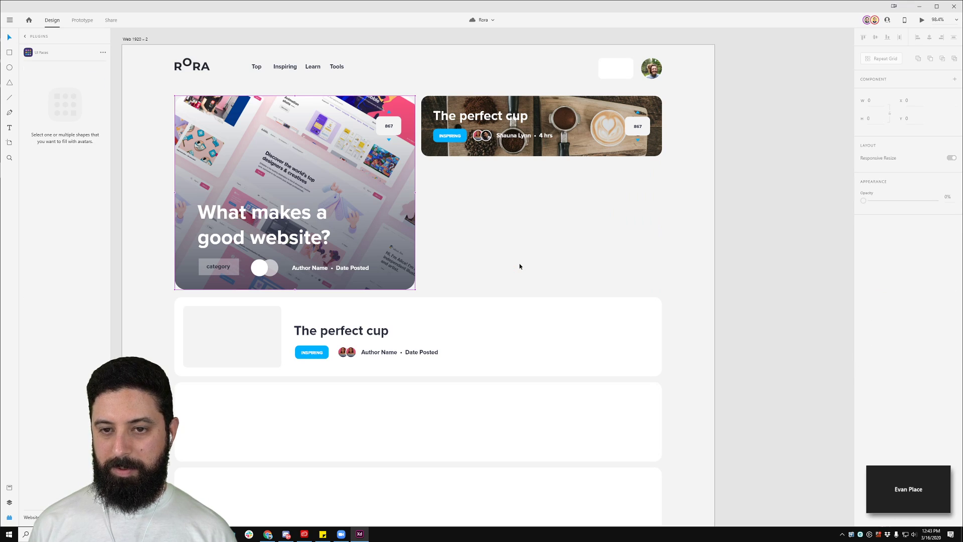
pyautogui.moveTo(697, 95); pyautogui.dragTo(426, 176)
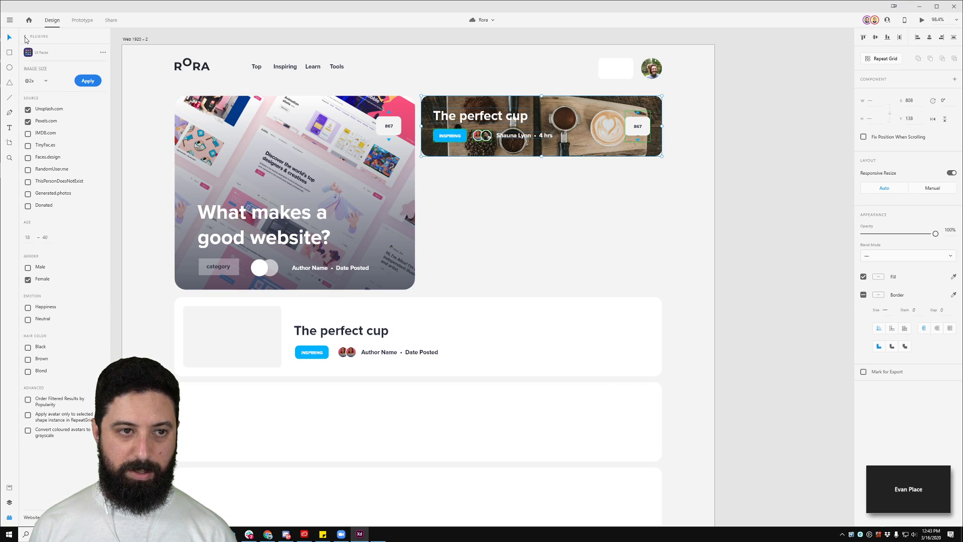
pyautogui.click(25, 36)
pyautogui.click(451, 165)
pyautogui.doubleClick(446, 137)
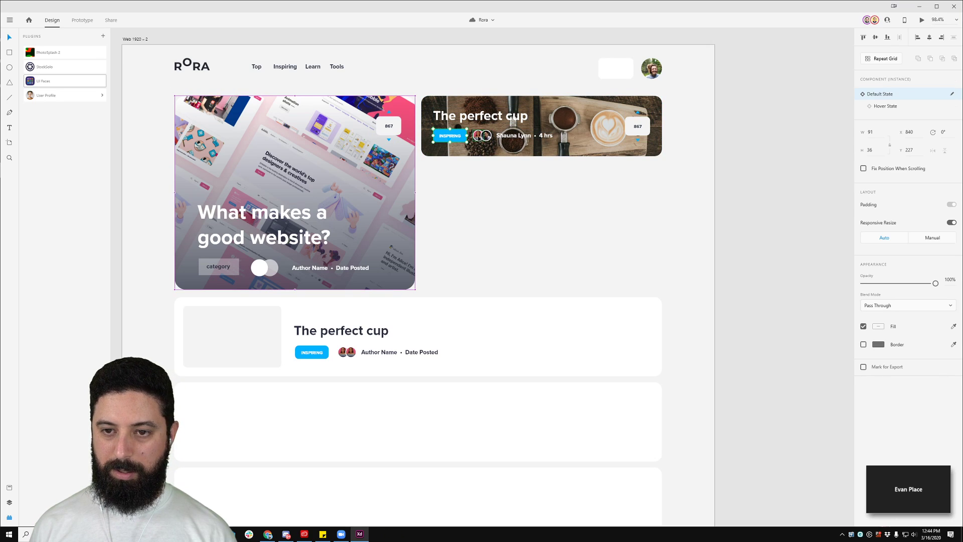
pyautogui.moveTo(668, 181); pyautogui.dragTo(422, 99)
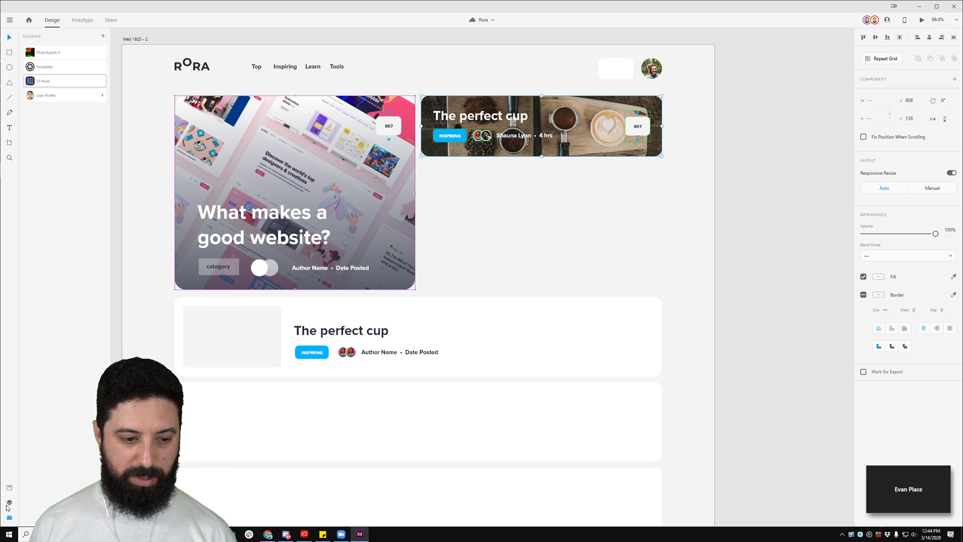
pyautogui.click(9, 488)
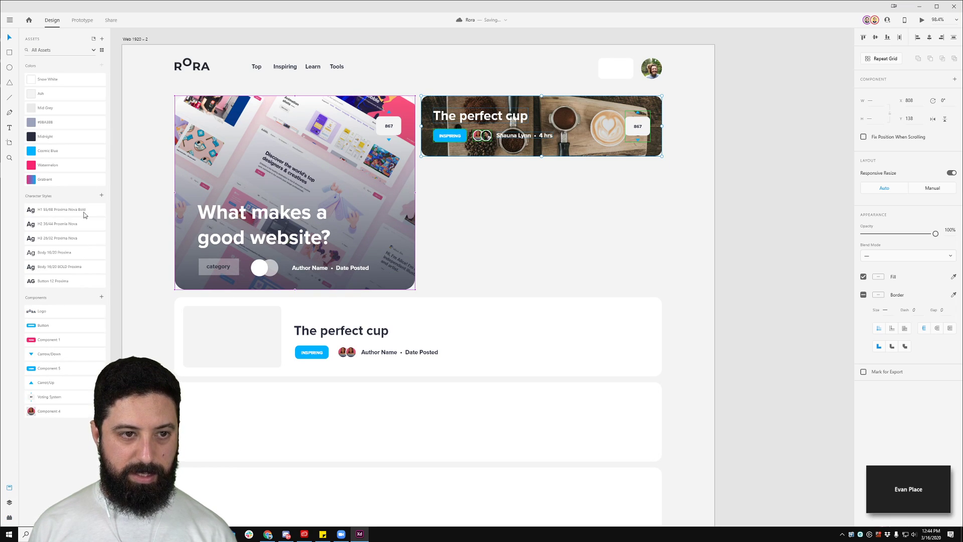
# Step: Make the coffee card a component named 'Small Feature'
pyautogui.click(101, 298)
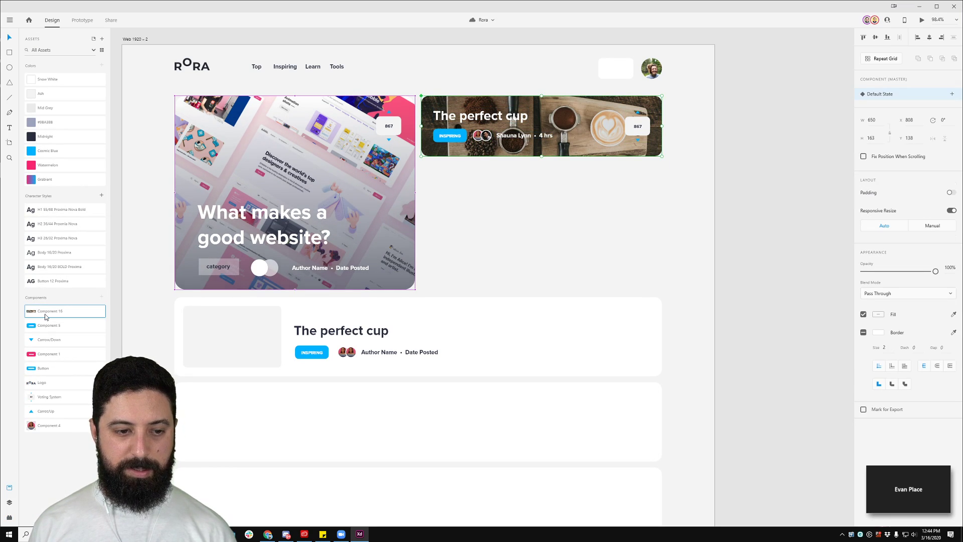
pyautogui.doubleClick(51, 315)
pyautogui.write('Sm')
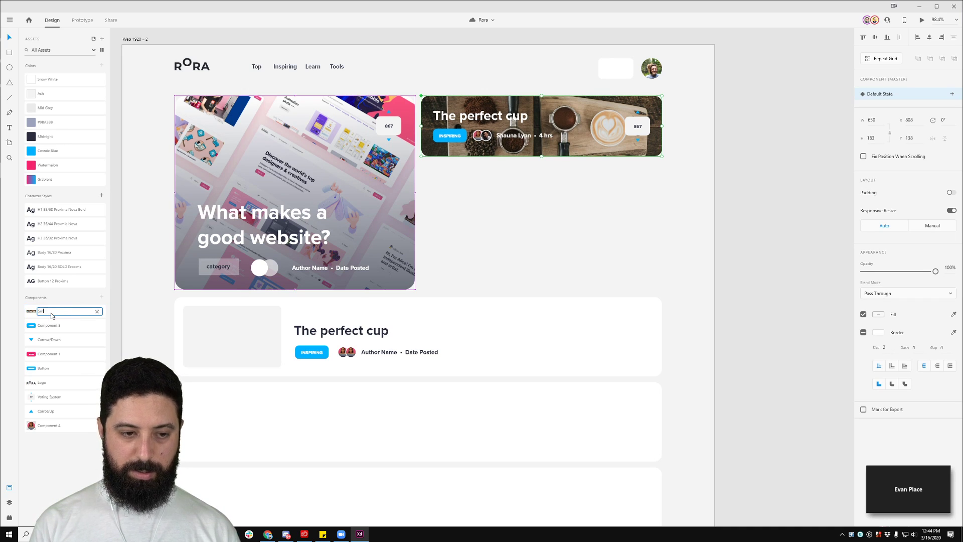
pyautogui.write('all Beature')
pyautogui.press('Return')
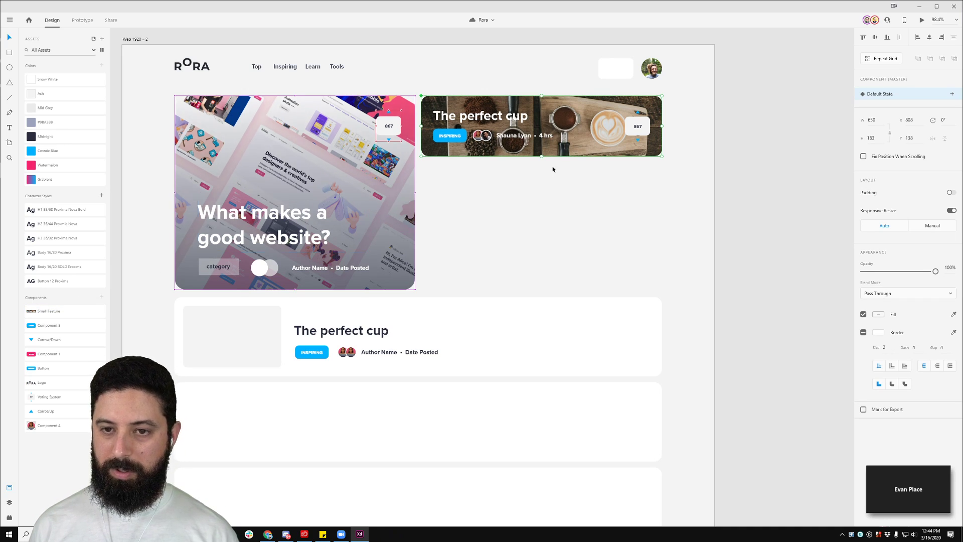
# Step: Repeat the card into three stacked copies with a tightened gap beside the hero card
pyautogui.click(884, 59)
pyautogui.moveTo(544, 156); pyautogui.dragTo(536, 297)
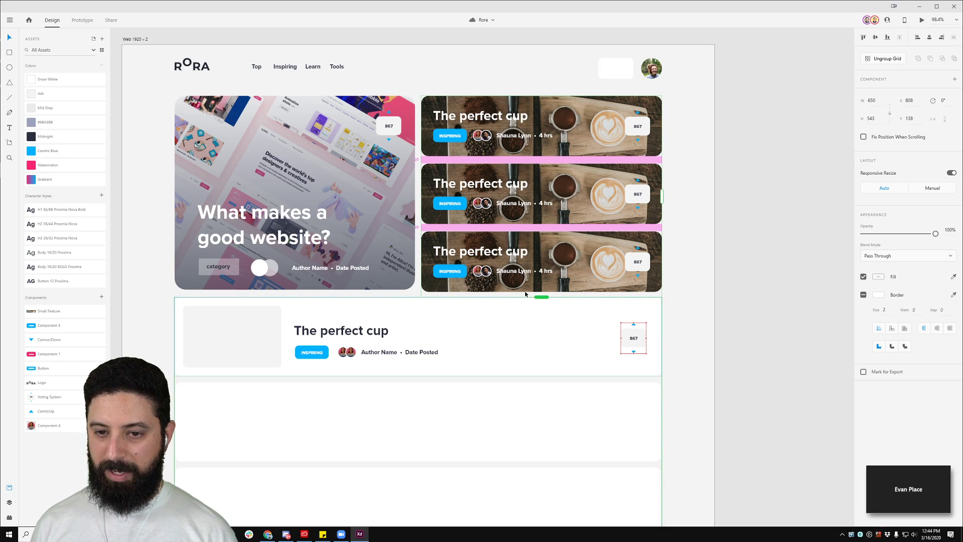
pyautogui.moveTo(486, 226); pyautogui.dragTo(486, 228)
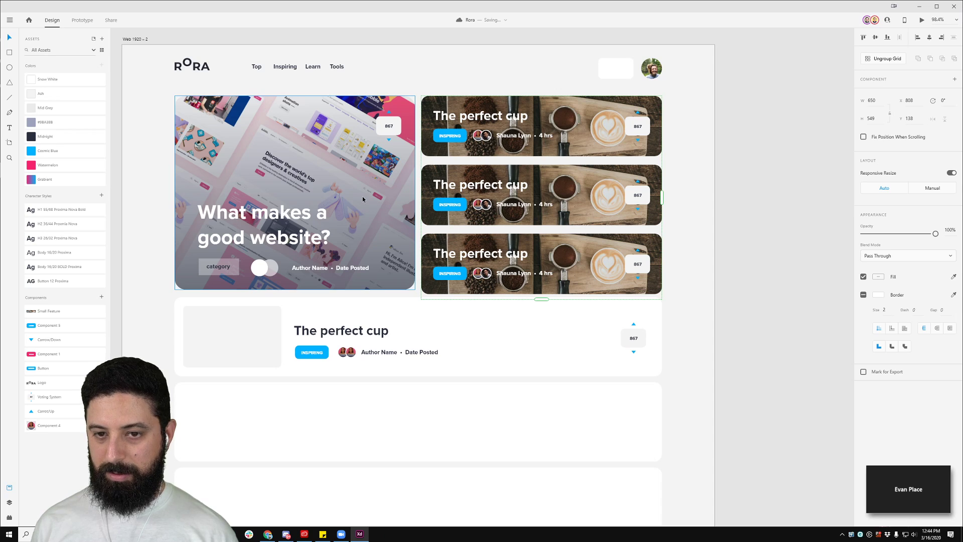
pyautogui.press('Left')
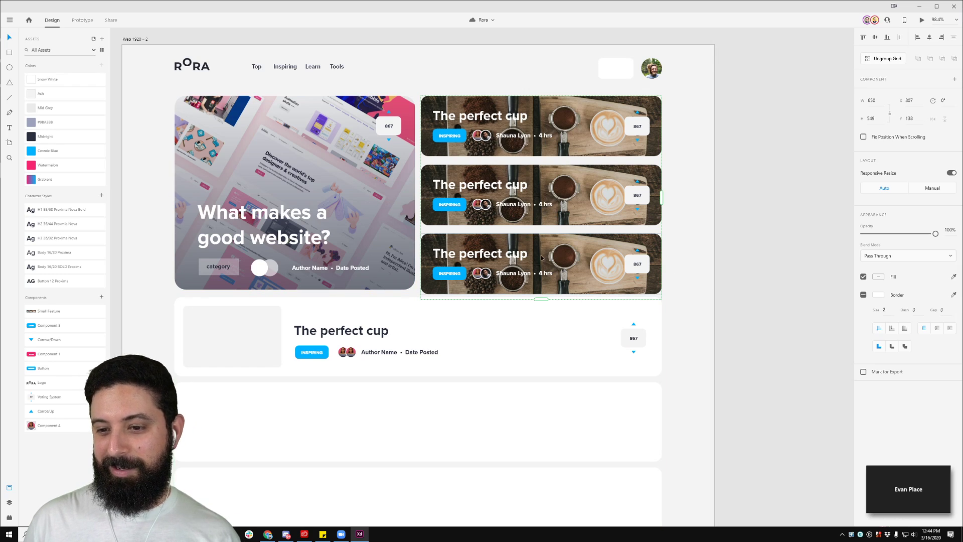
pyautogui.moveTo(524, 230); pyautogui.dragTo(516, 225)
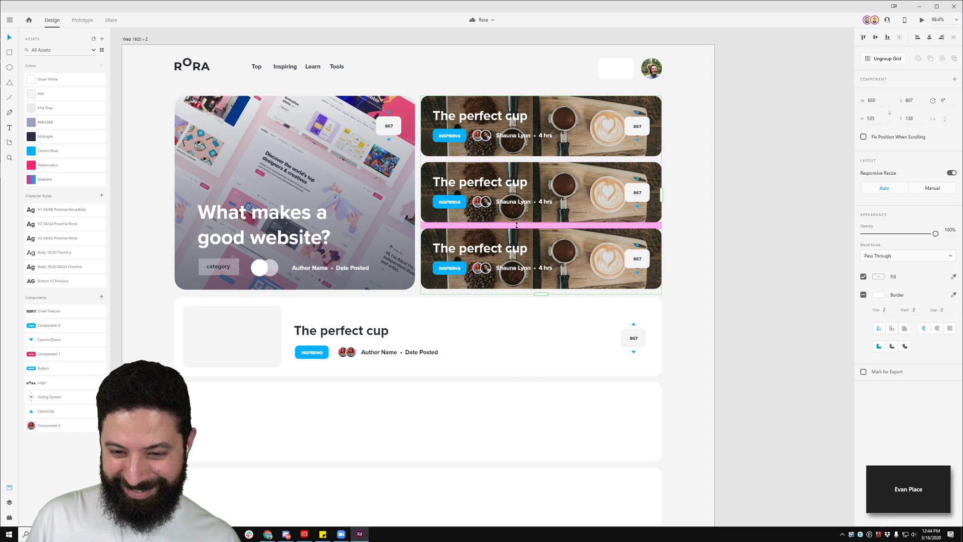
pyautogui.click(699, 256)
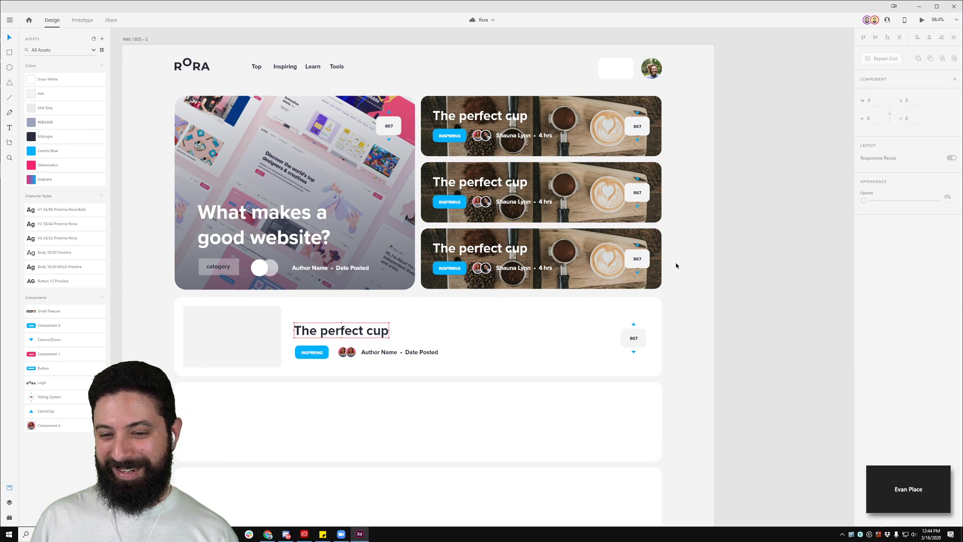
# Step: Ungroup the repeat grid so each coffee card becomes separately editable
pyautogui.click(457, 287)
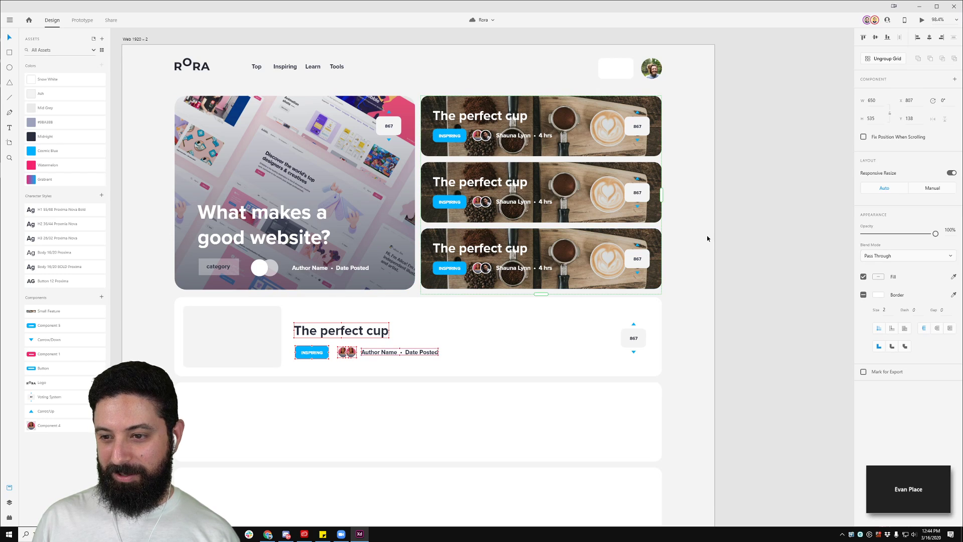
pyautogui.click(892, 61)
pyautogui.click(746, 149)
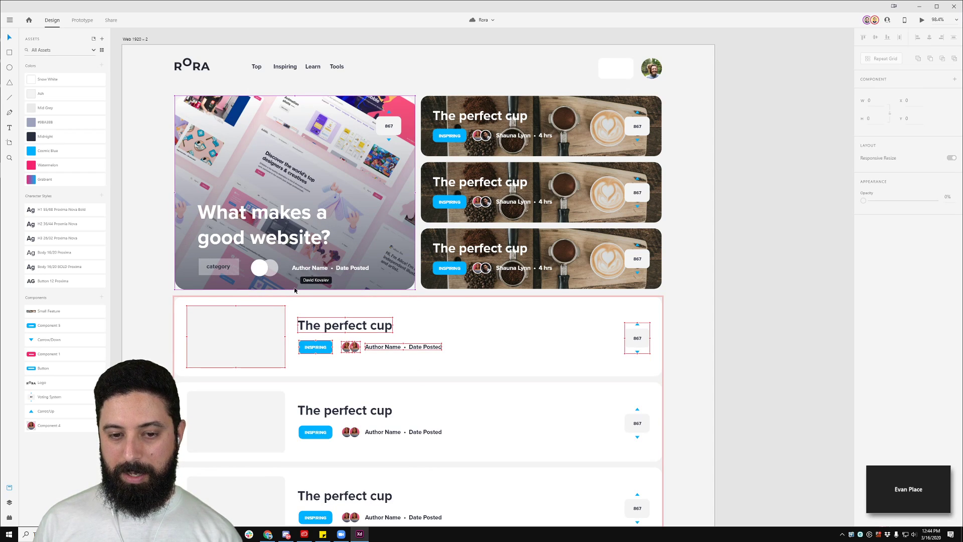
pyautogui.click(299, 288)
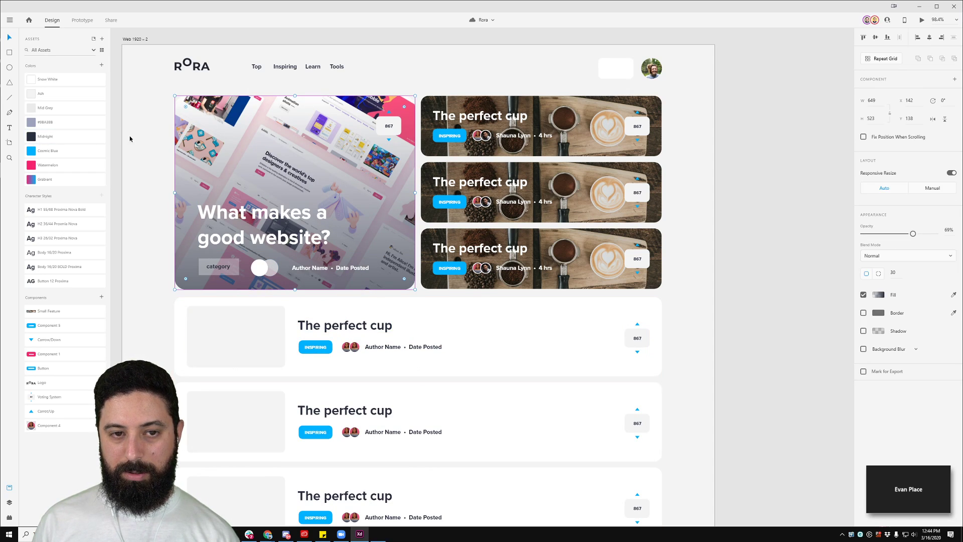
# Step: Shorten the hero overlay slightly and nudge the category and author row 2 px down
pyautogui.moveTo(295, 289); pyautogui.dragTo(294, 288)
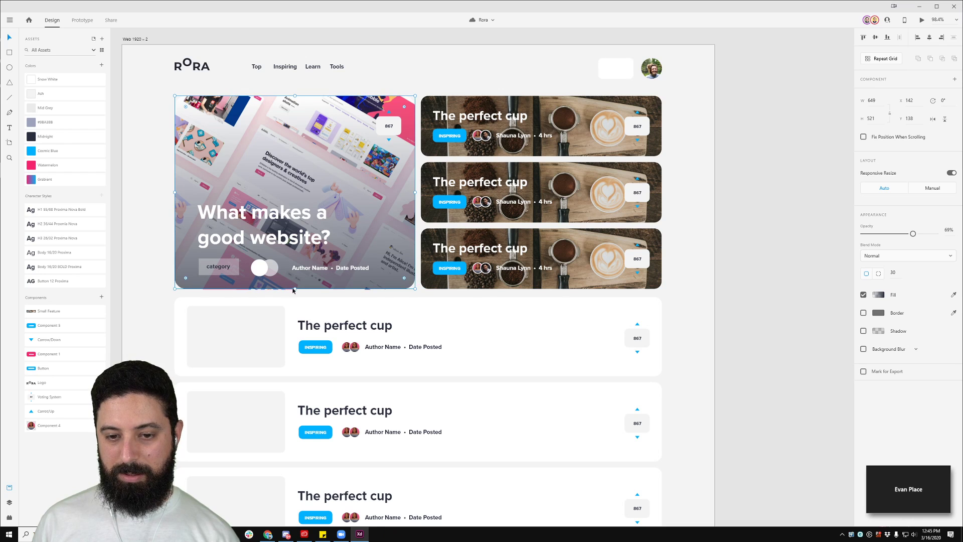
pyautogui.scroll(5, 304, 300)
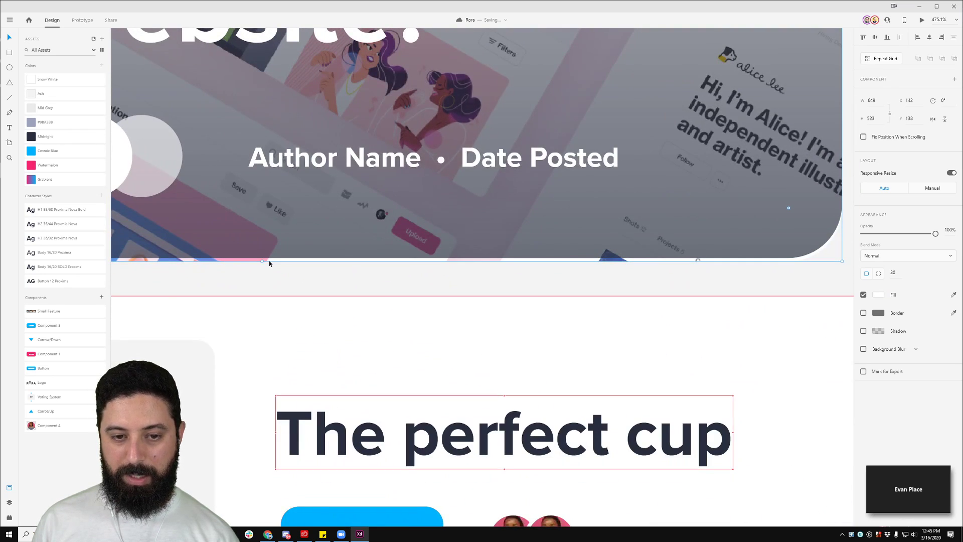
pyautogui.scroll(-5, 258, 259)
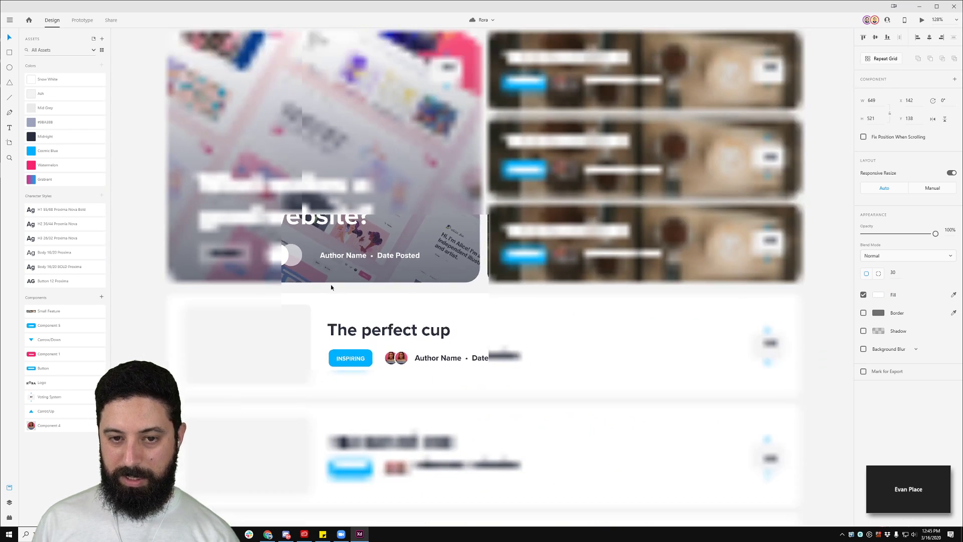
pyautogui.click(287, 260)
pyautogui.keyDown('shift'); pyautogui.click(296, 258); pyautogui.keyUp('shift')
pyautogui.keyDown('shift'); pyautogui.click(224, 256); pyautogui.keyUp('shift')
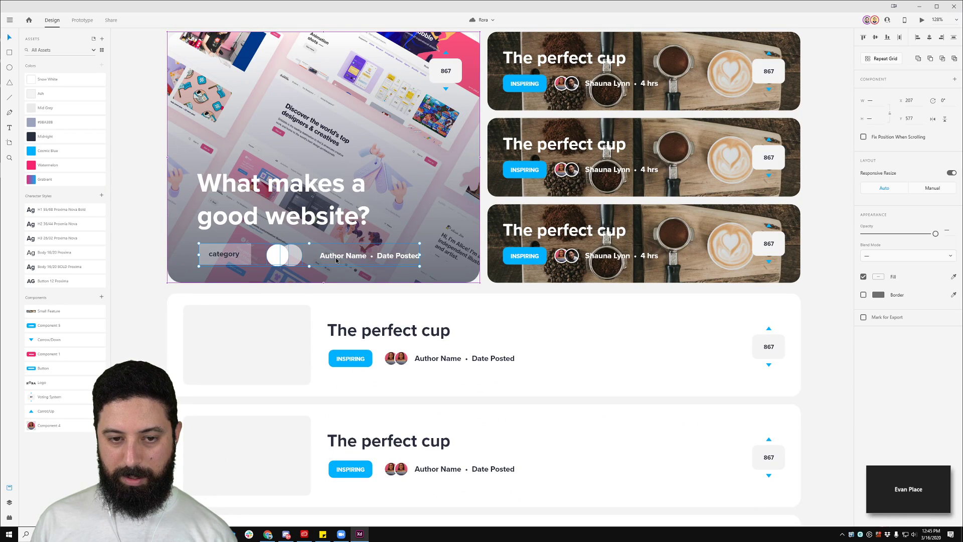
pyautogui.press('alt')
pyautogui.press('Down')
pyautogui.press('Down')
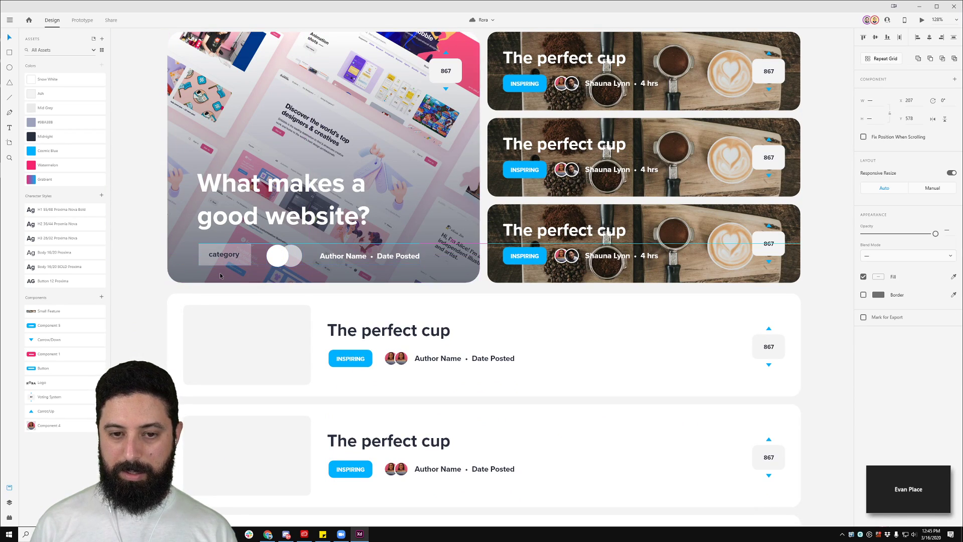
# Step: Select the repeated article list and scroll down to review its rows
pyautogui.click(250, 298)
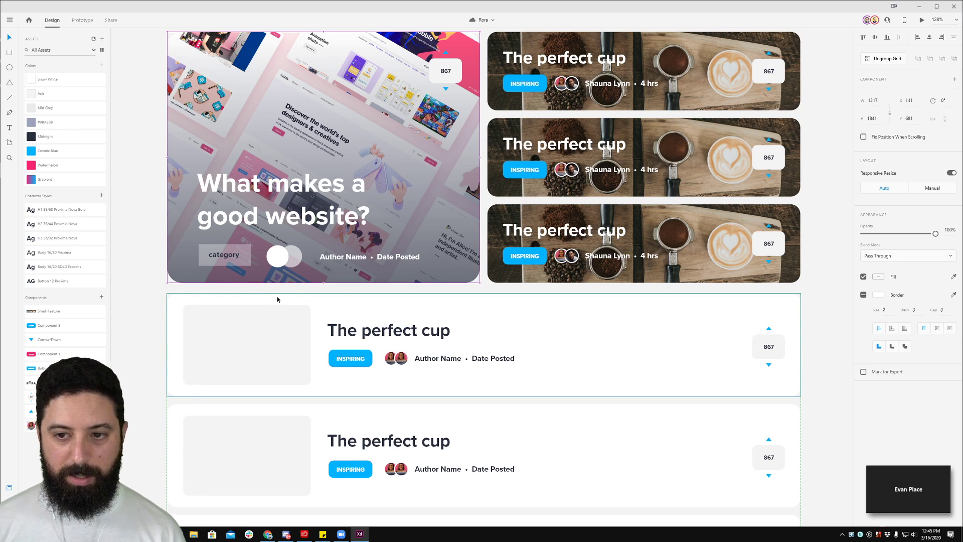
pyautogui.scroll(-3, 278, 299)
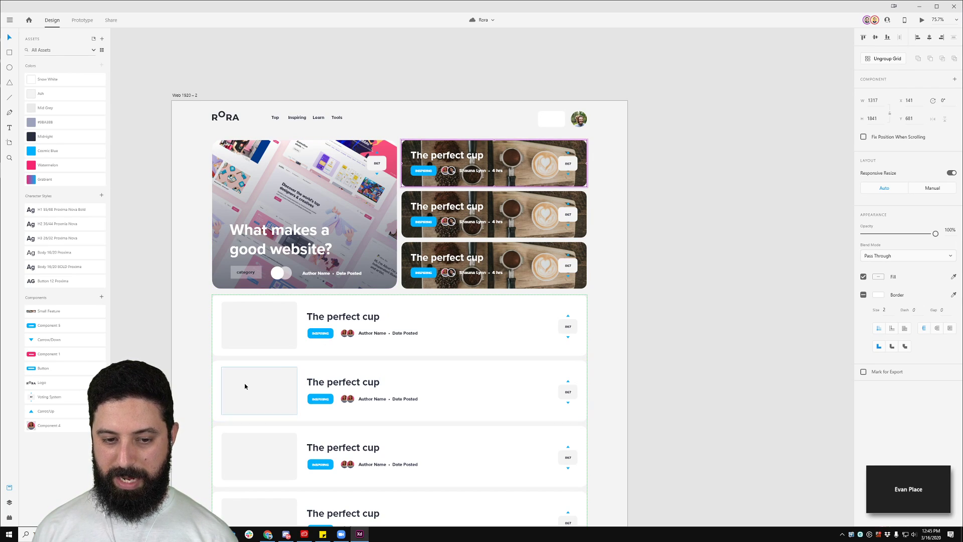
pyautogui.scroll(-2, 243, 384)
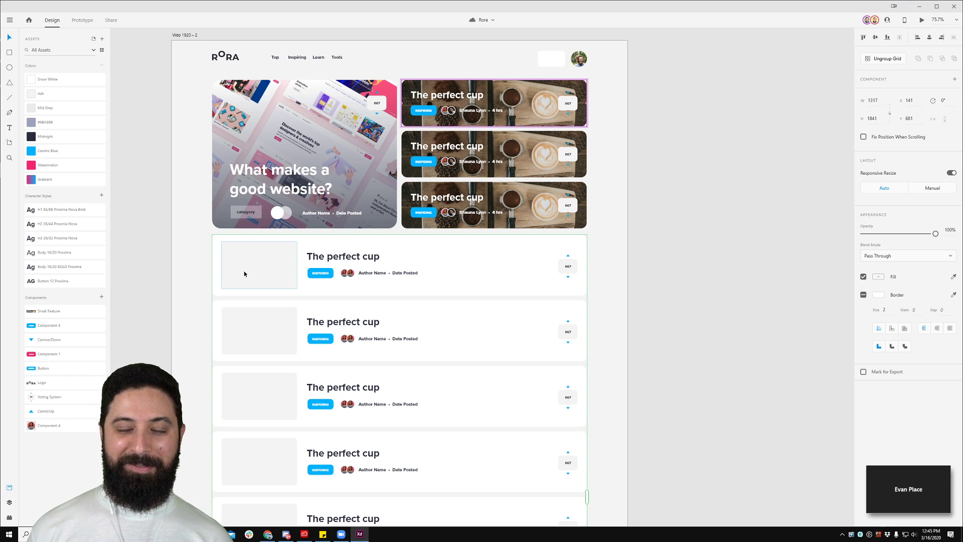
pyautogui.scroll(-2, 244, 269)
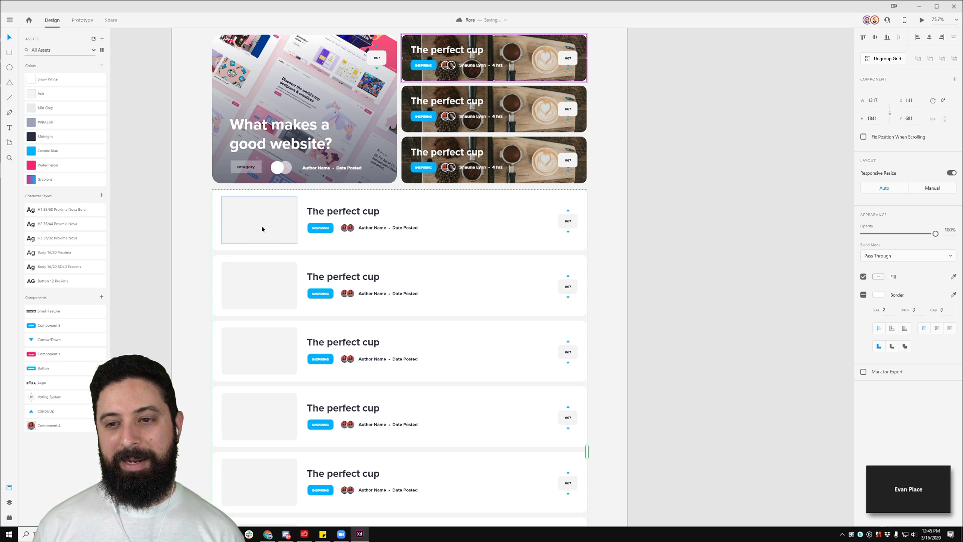
pyautogui.scroll(3, 385, 268)
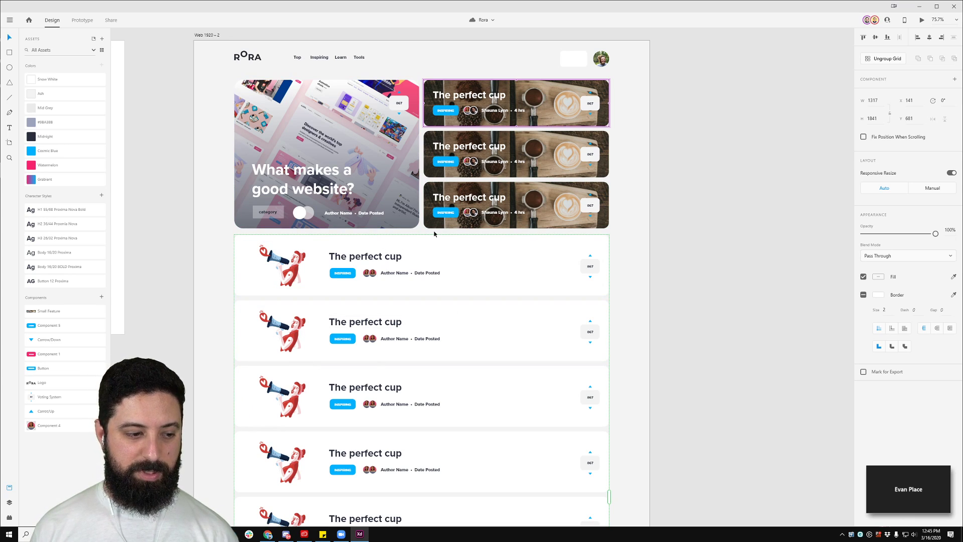
# Step: Select the empty box beside the header avatar and pan across the artboards back to Rora
pyautogui.click(696, 85)
pyautogui.click(571, 62)
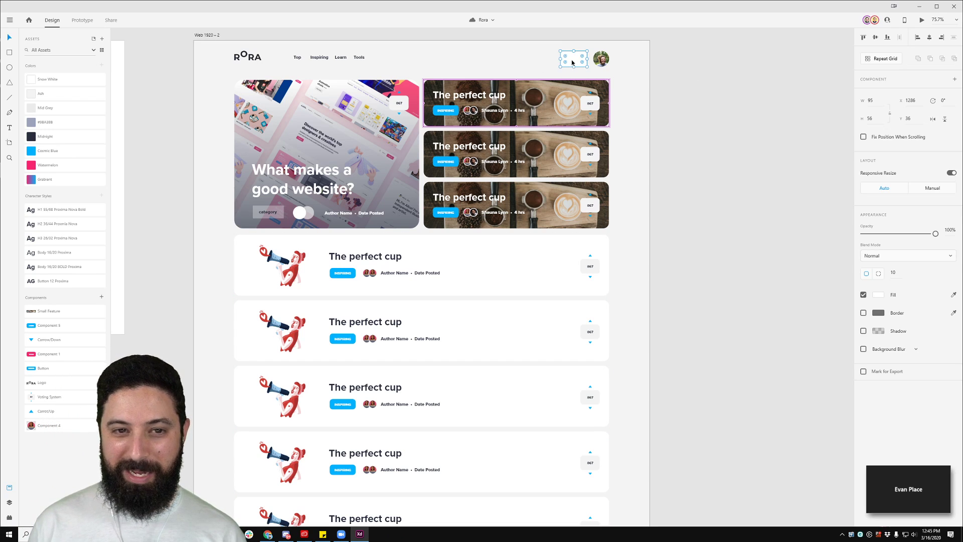
pyautogui.scroll(-2, 237, 145)
pyautogui.keyDown('ctrl'); pyautogui.scroll(-5, 238, 144); pyautogui.keyUp('ctrl')
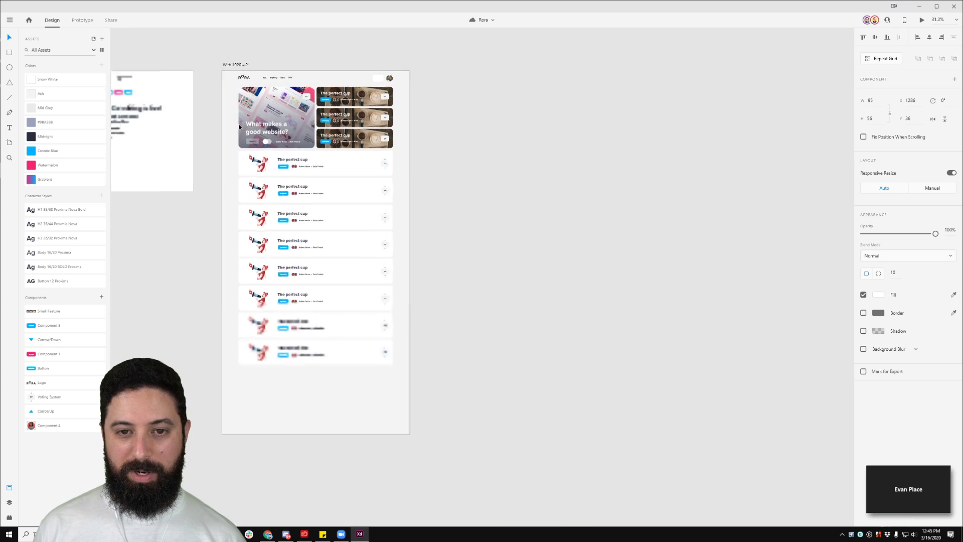
pyautogui.moveTo(205, 47); pyautogui.dragTo(362, 94)
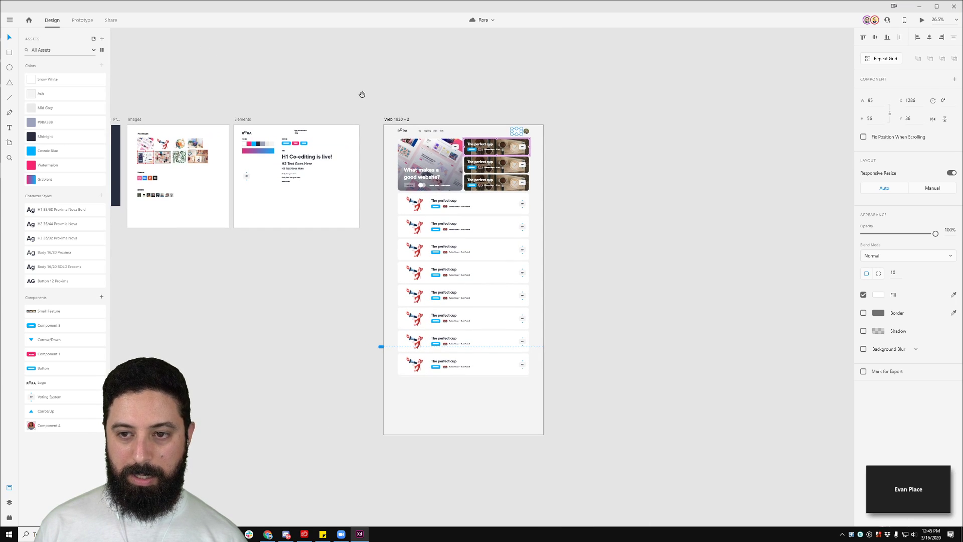
pyautogui.moveTo(274, 105); pyautogui.dragTo(389, 108)
pyautogui.moveTo(223, 104); pyautogui.dragTo(853, 143)
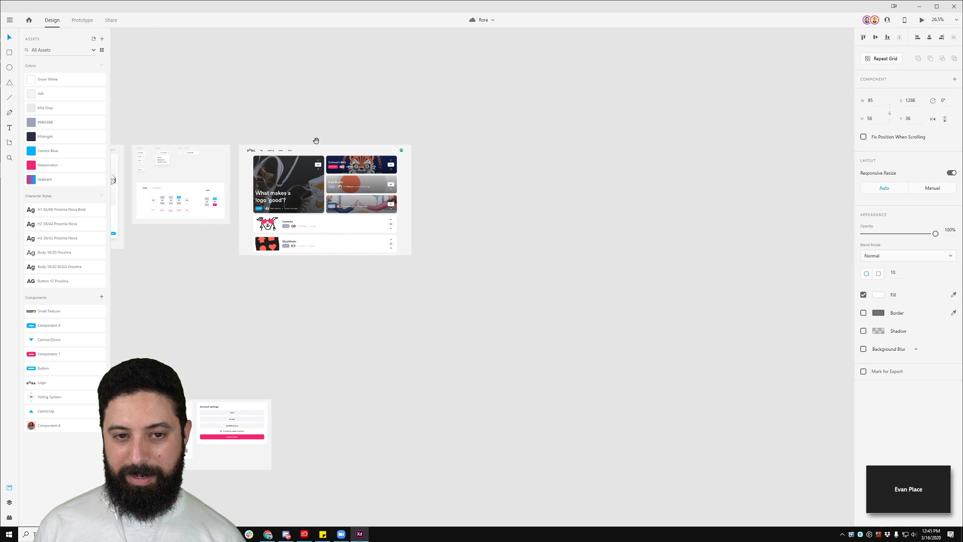
pyautogui.moveTo(555, 119); pyautogui.dragTo(166, 125)
pyautogui.moveTo(680, 103); pyautogui.dragTo(163, 104)
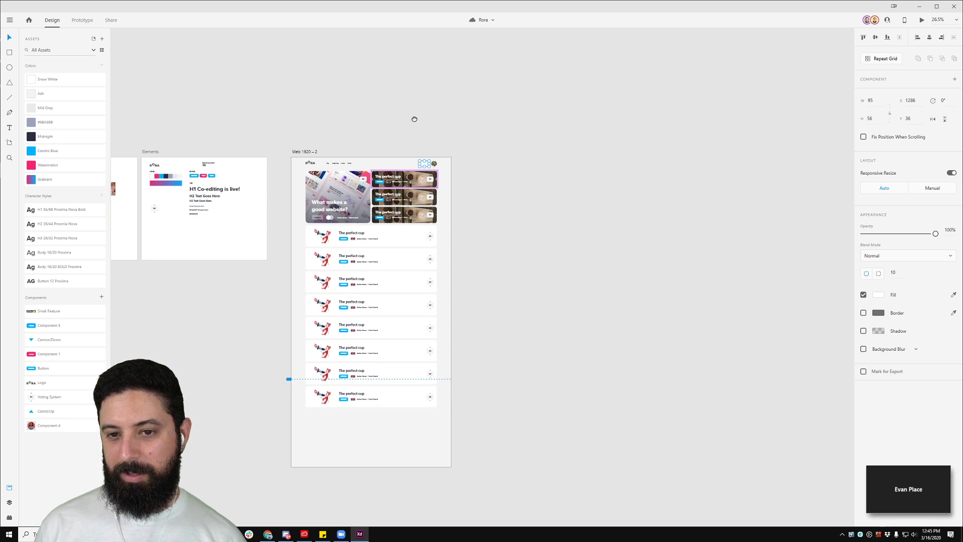
pyautogui.moveTo(415, 119); pyautogui.dragTo(497, 110)
pyautogui.scroll(4, 526, 182)
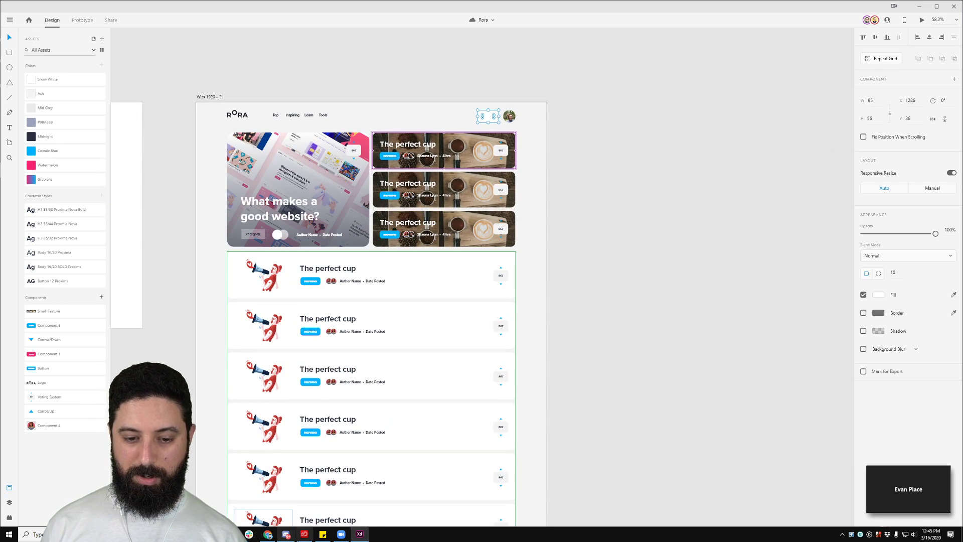
# Step: Launch the Nucleo icon app from the Windows Start search with 'nuc'
pyautogui.press('super')
pyautogui.write('nuc')
pyautogui.press('Return')
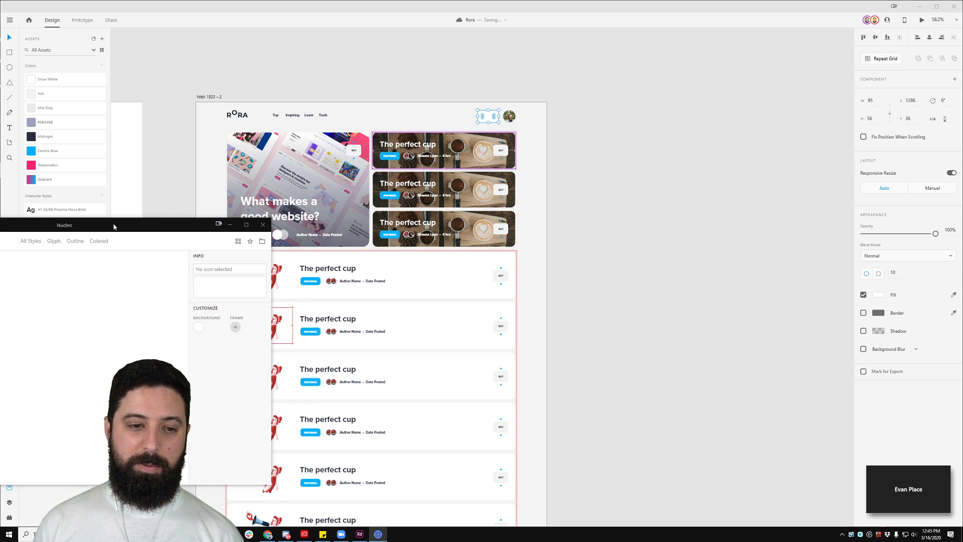
# Step: Reposition the Nucleo window, limit it to the Nucleo set, and search for 'search'
pyautogui.moveTo(456, 115); pyautogui.dragTo(462, 97)
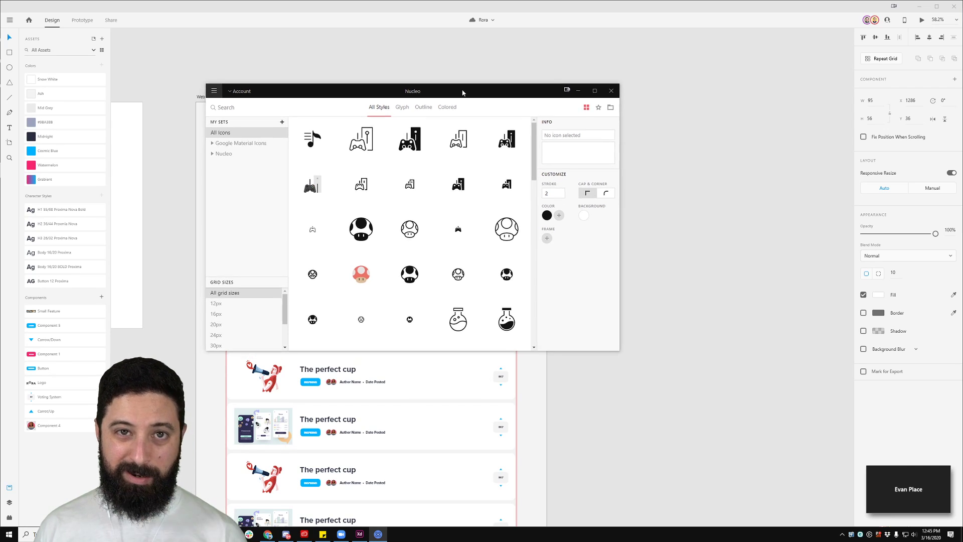
pyautogui.moveTo(460, 96); pyautogui.dragTo(441, 104)
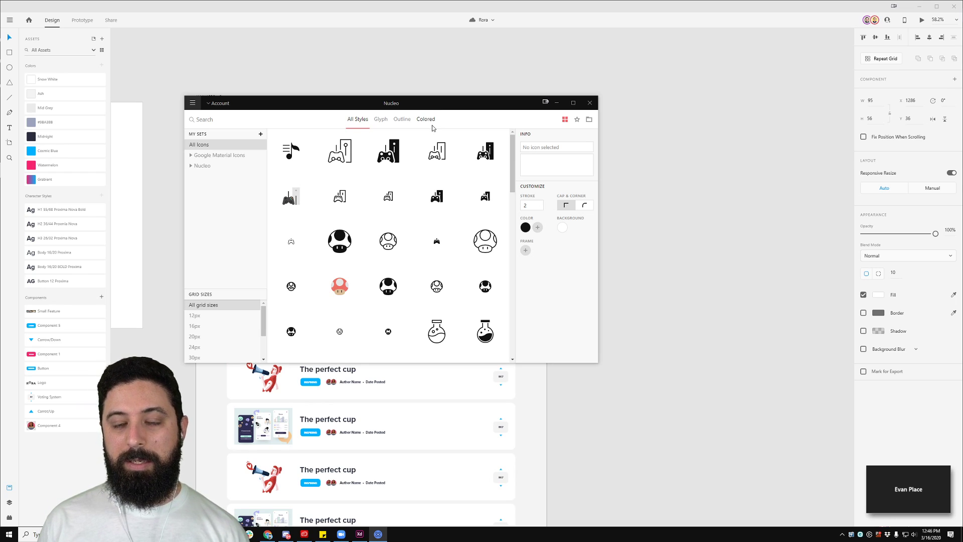
pyautogui.click(225, 166)
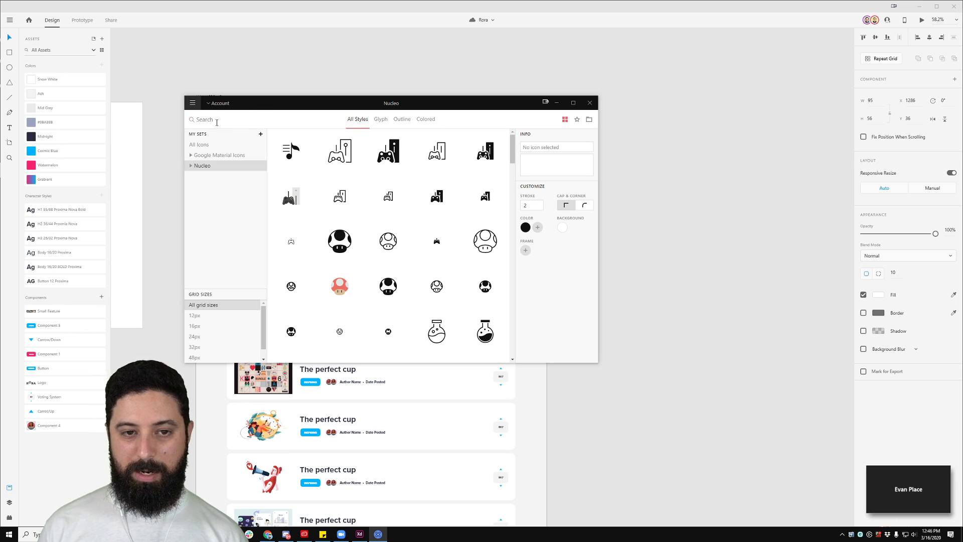
pyautogui.write('search')
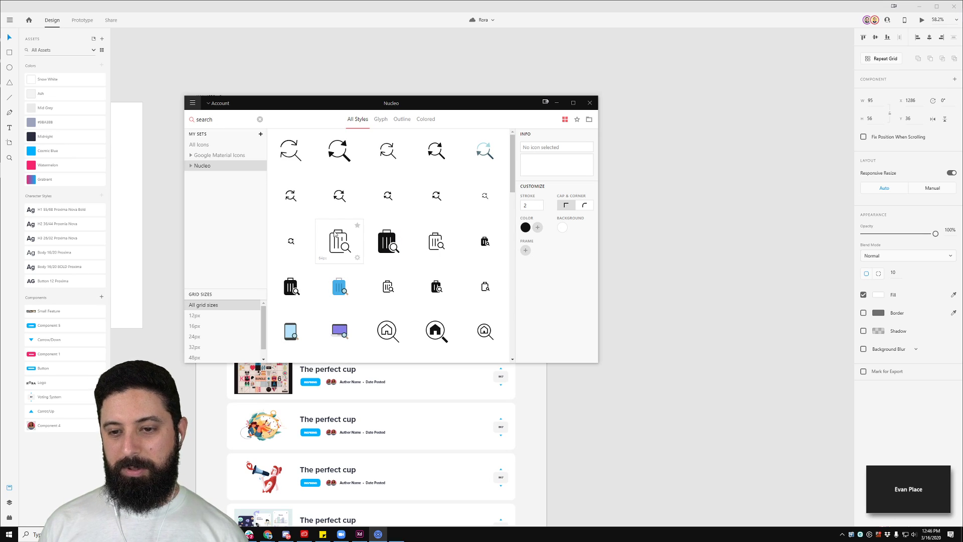
pyautogui.scroll(-3, 336, 235)
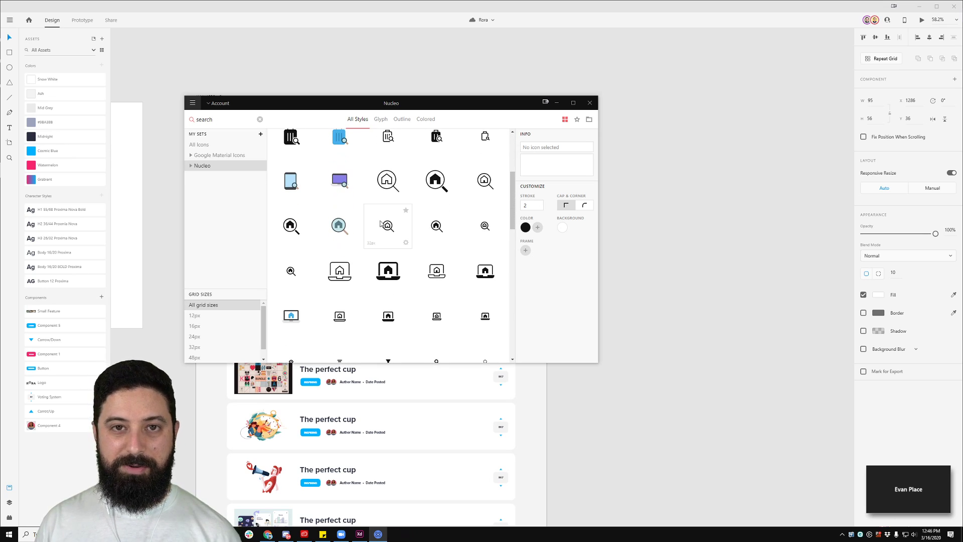
pyautogui.scroll(-10, 386, 220)
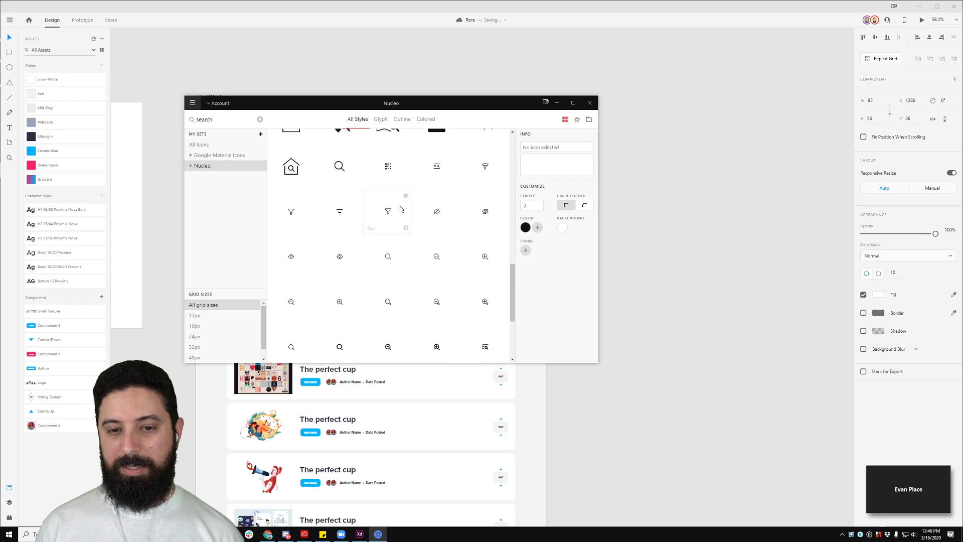
pyautogui.scroll(-3, 390, 205)
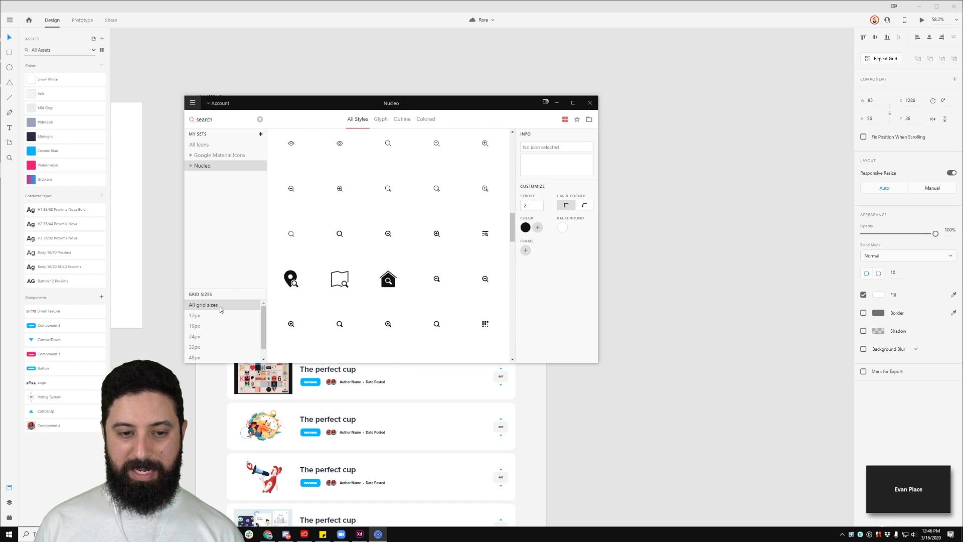
# Step: Filter the results to 24px icons and drag the magnifier icon onto the XD canvas
pyautogui.click(202, 328)
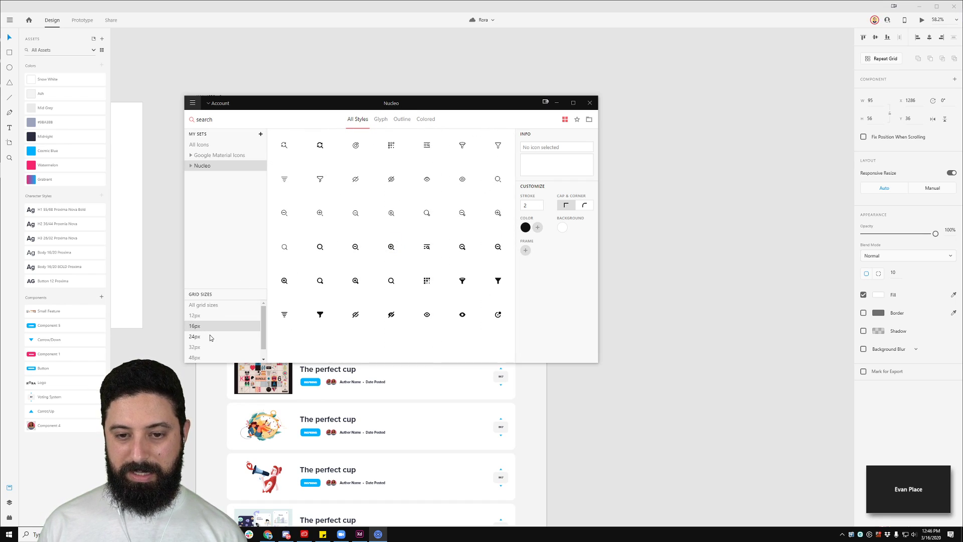
pyautogui.click(211, 337)
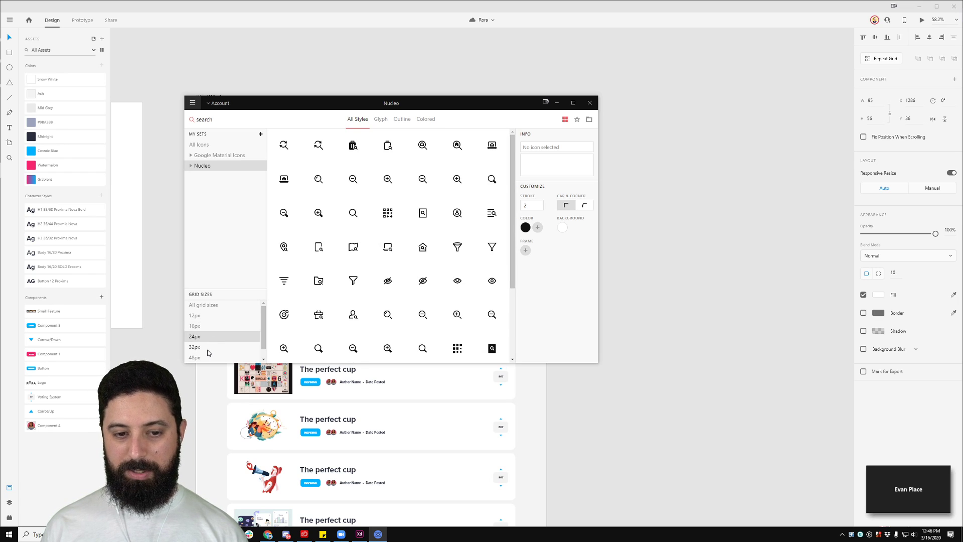
pyautogui.click(207, 350)
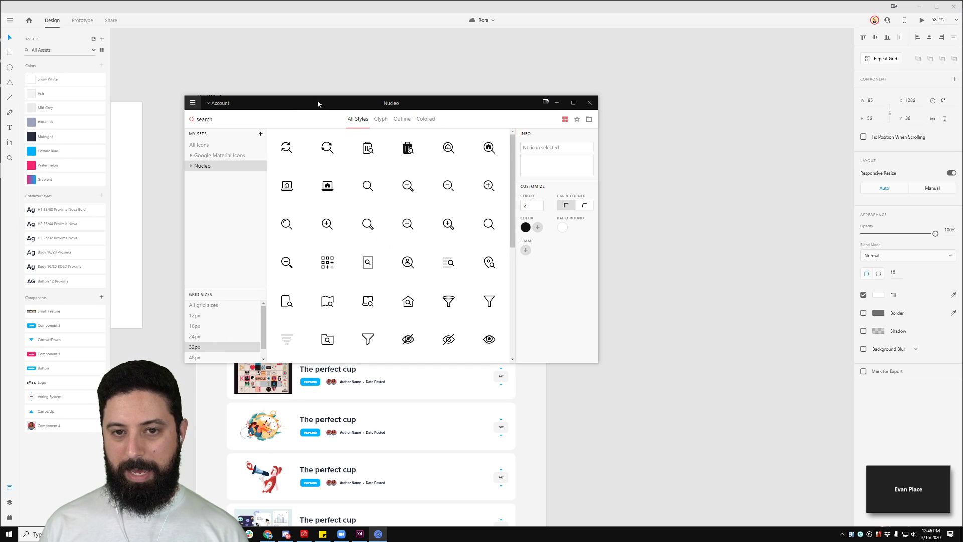
pyautogui.moveTo(312, 101); pyautogui.dragTo(515, 171)
pyautogui.scroll(2, 436, 122)
pyautogui.scroll(5, 435, 122)
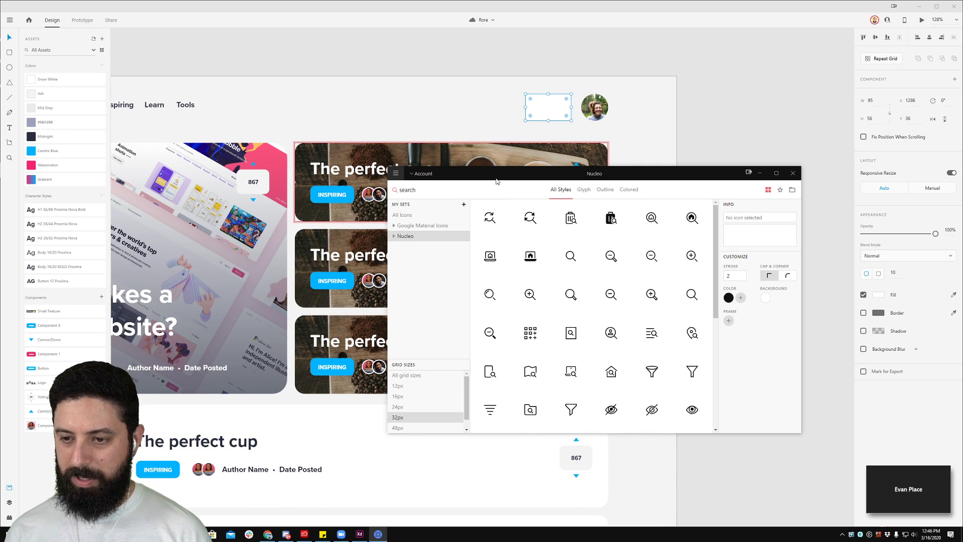
pyautogui.click(399, 407)
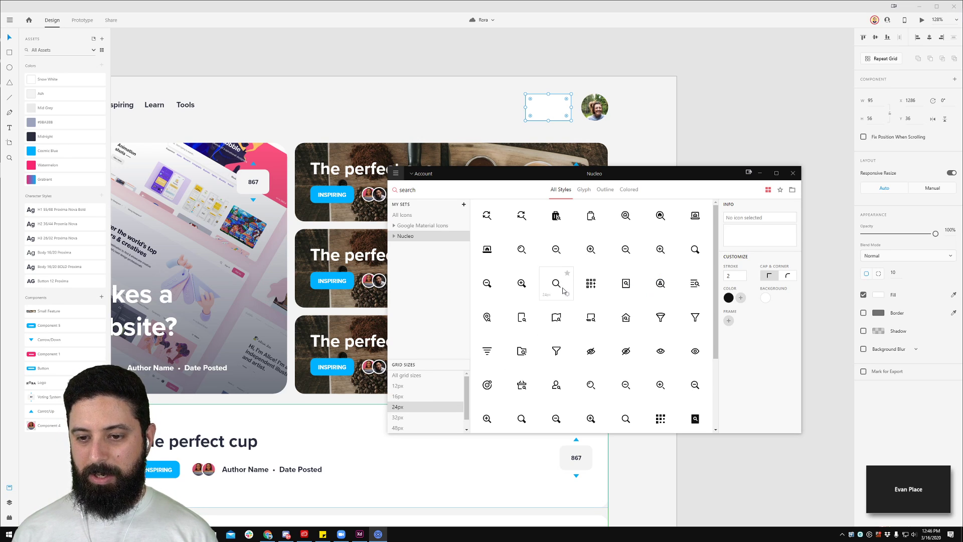
pyautogui.moveTo(563, 290); pyautogui.dragTo(462, 49)
pyautogui.click(543, 50)
# Step: Place the magnifier icon inside the header's white search box and give its outline Mid Grey
pyautogui.scroll(3, 523, 50)
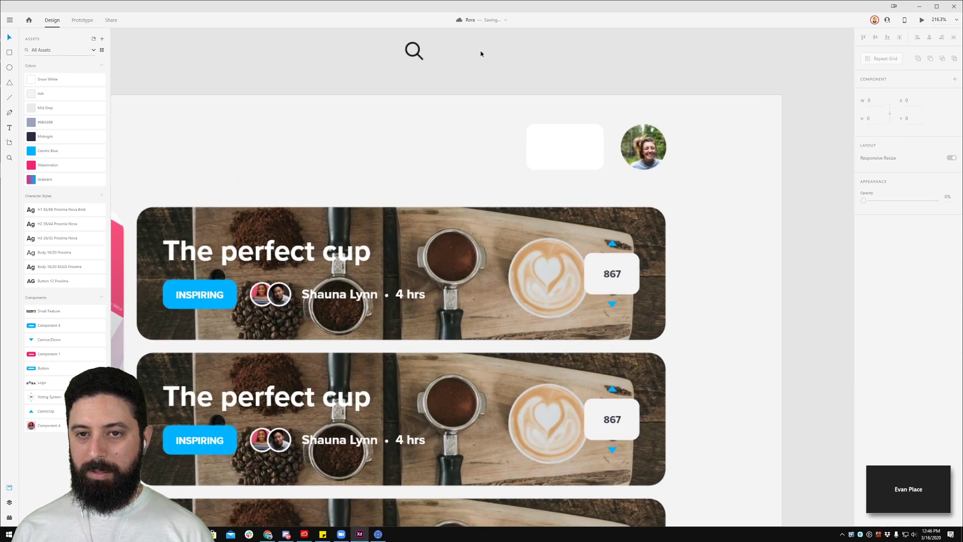
pyautogui.moveTo(417, 61); pyautogui.dragTo(563, 154)
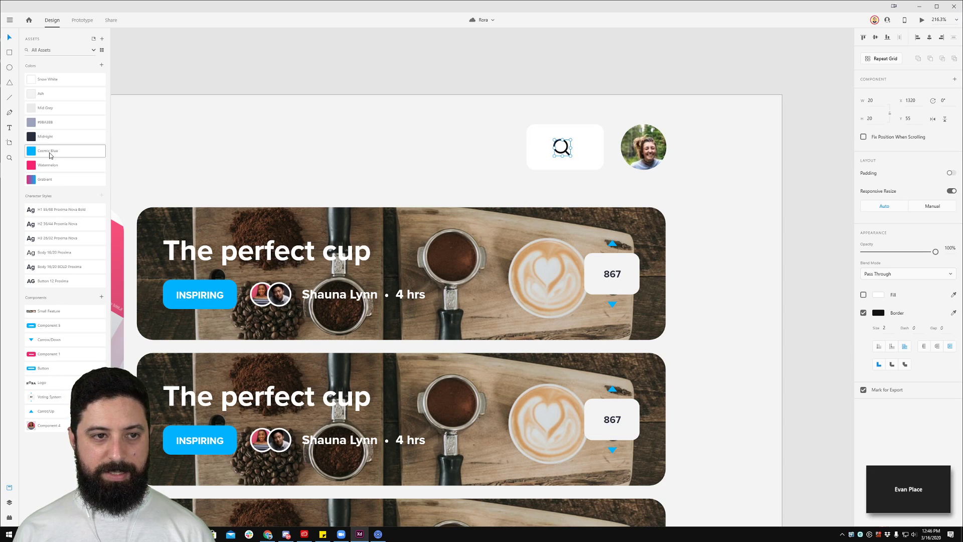
pyautogui.click(52, 110)
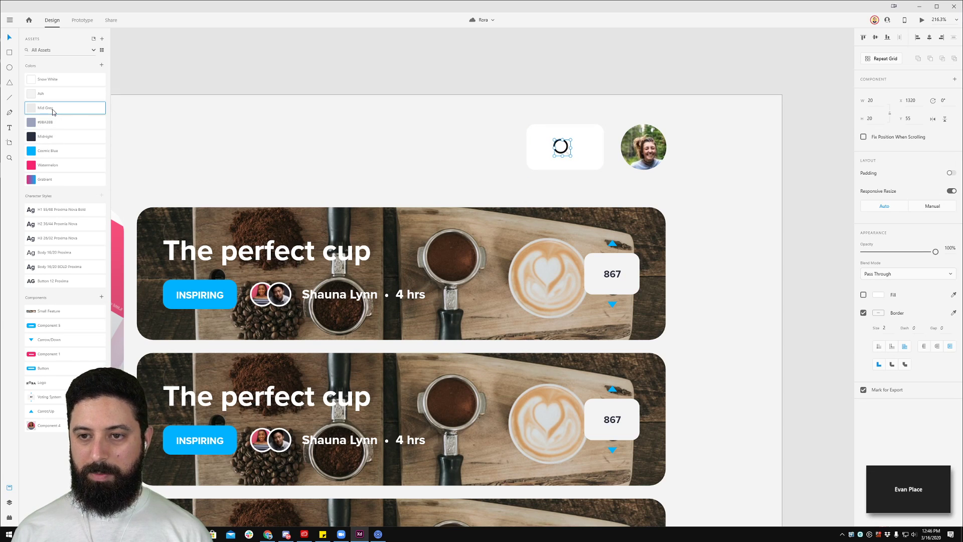
pyautogui.hotkey('ctrl', 'z')
pyautogui.click(284, 74)
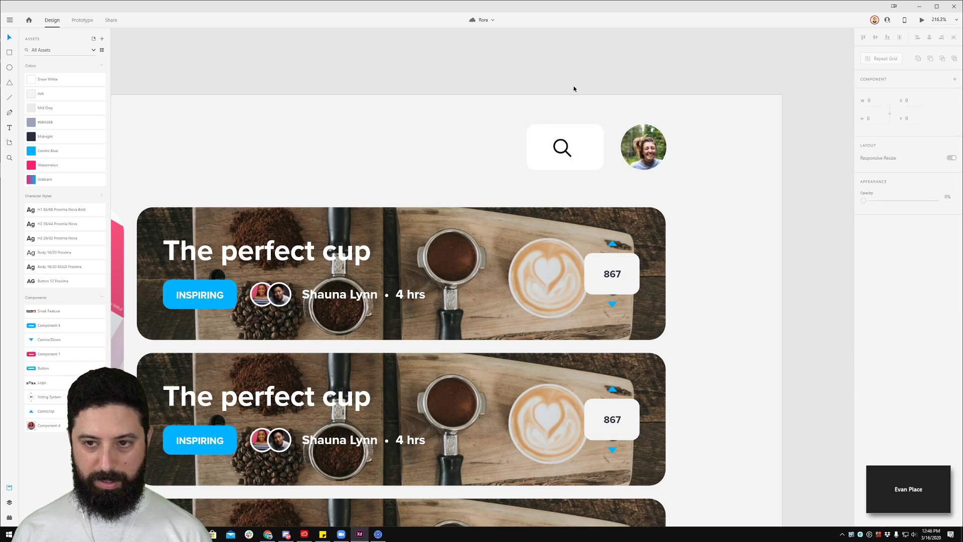
pyautogui.click(562, 148)
pyautogui.click(66, 107)
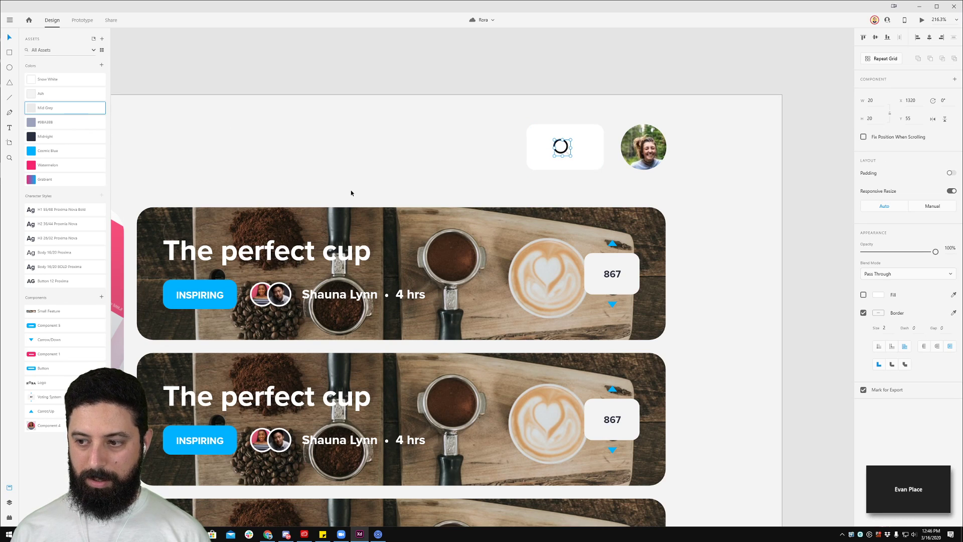
# Step: Select the ellipse inside the zoom group and colour it Mid Grey as well
pyautogui.click(9, 502)
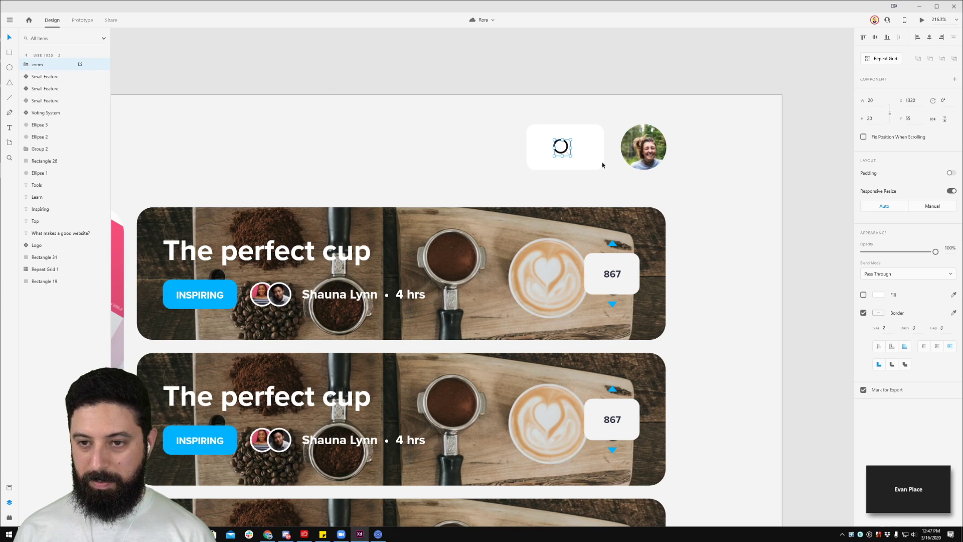
pyautogui.doubleClick(564, 150)
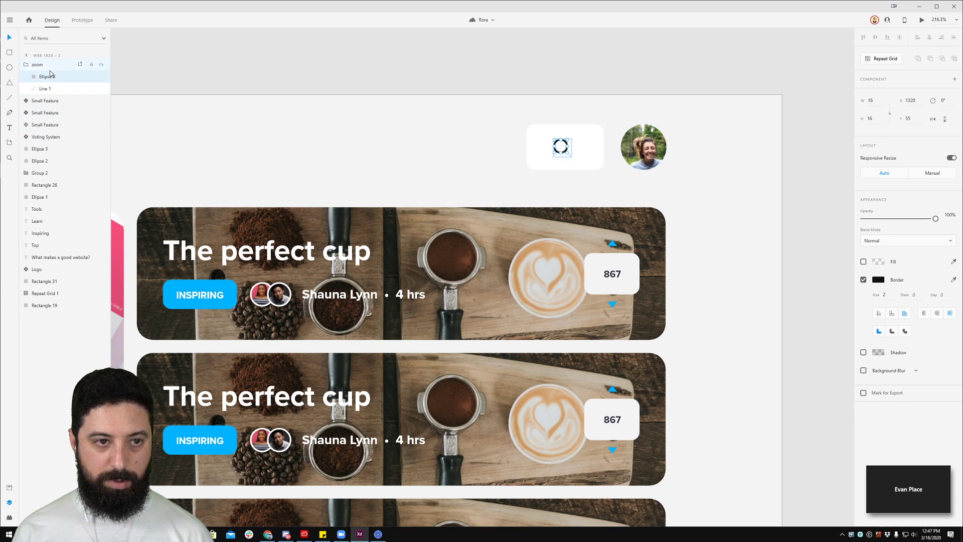
pyautogui.click(9, 488)
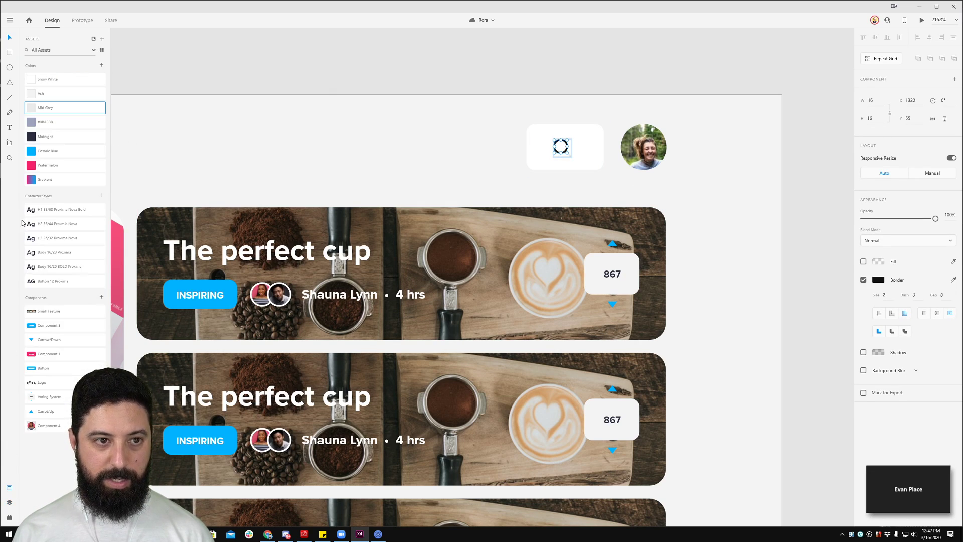
pyautogui.doubleClick(59, 109)
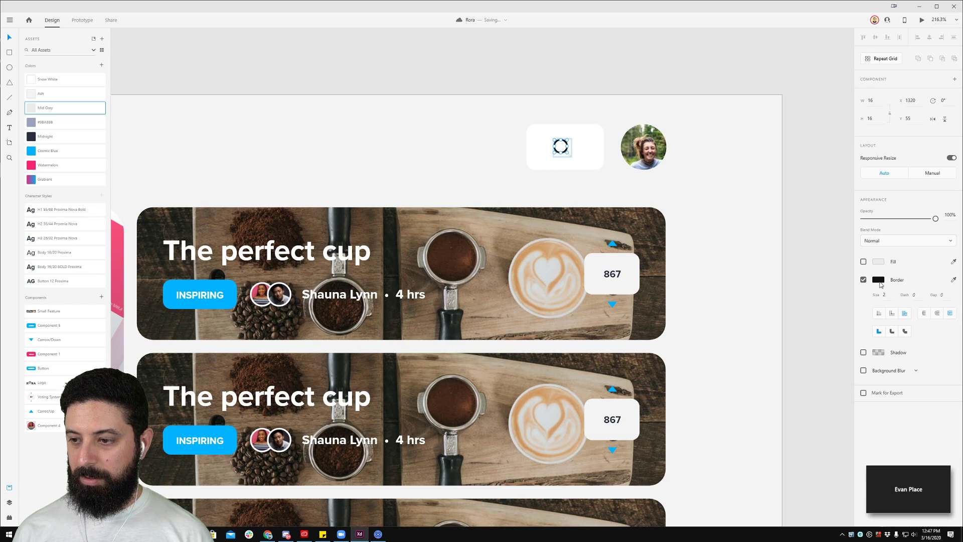
pyautogui.click(879, 282)
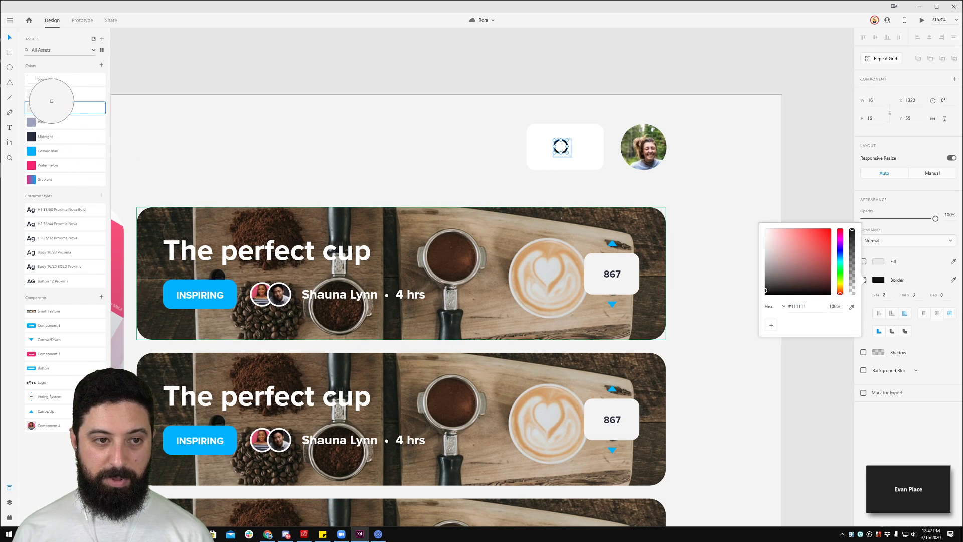
pyautogui.click(631, 78)
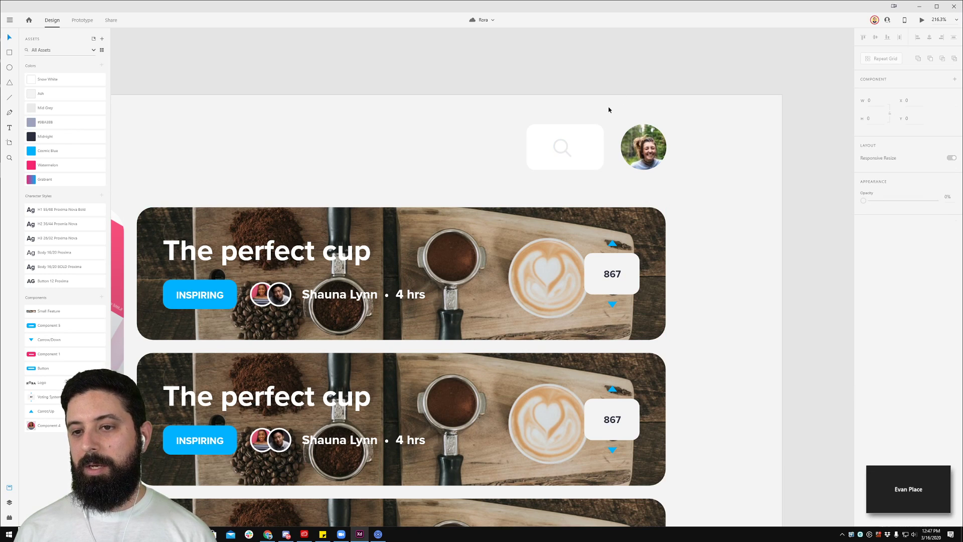
pyautogui.click(566, 152)
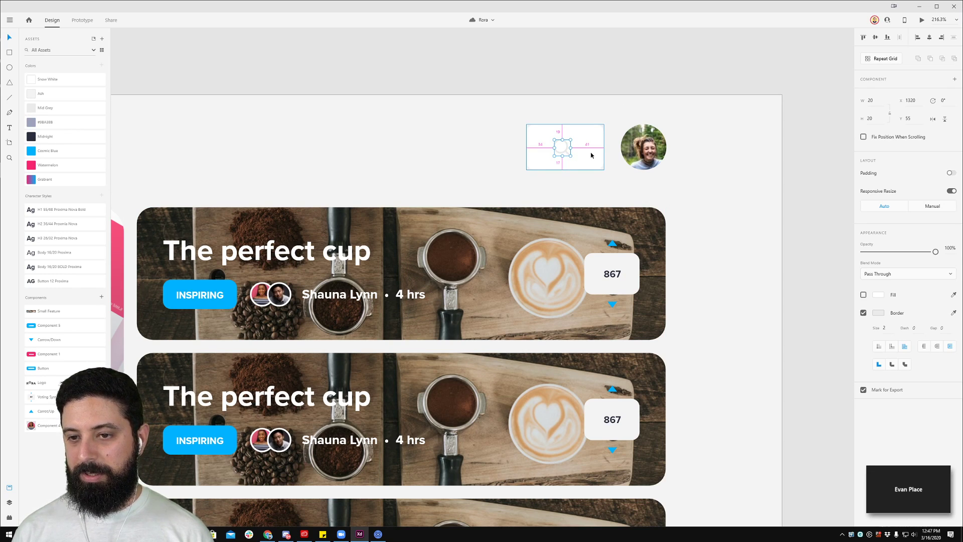
# Step: Nudge the search icon with the arrow keys to centre it in the box
pyautogui.press('Up')
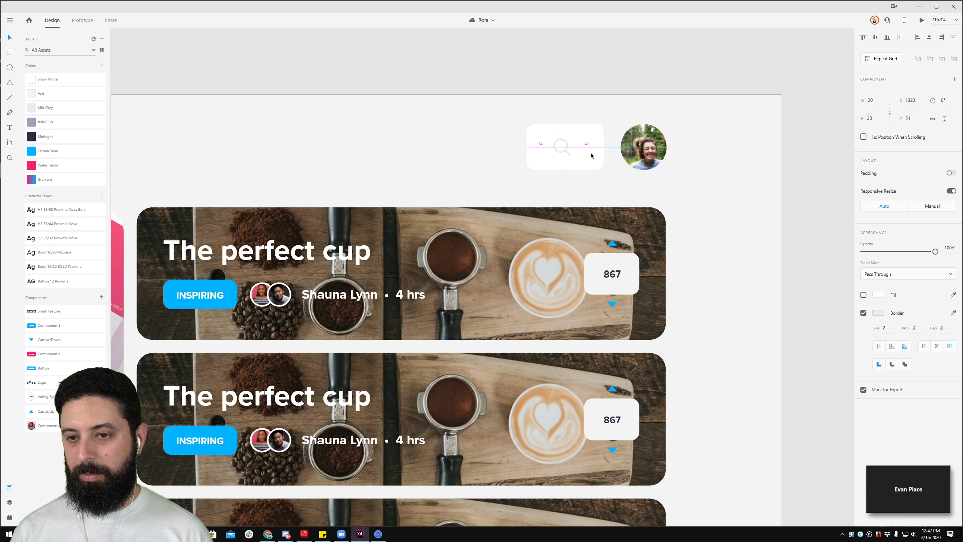
pyautogui.press('Right')
pyautogui.hotkey('shift', 'Right')
pyautogui.hotkey('shift', 'Right')
pyautogui.press('Left')
pyautogui.press('Left')
pyautogui.press('Left')
pyautogui.press('Left')
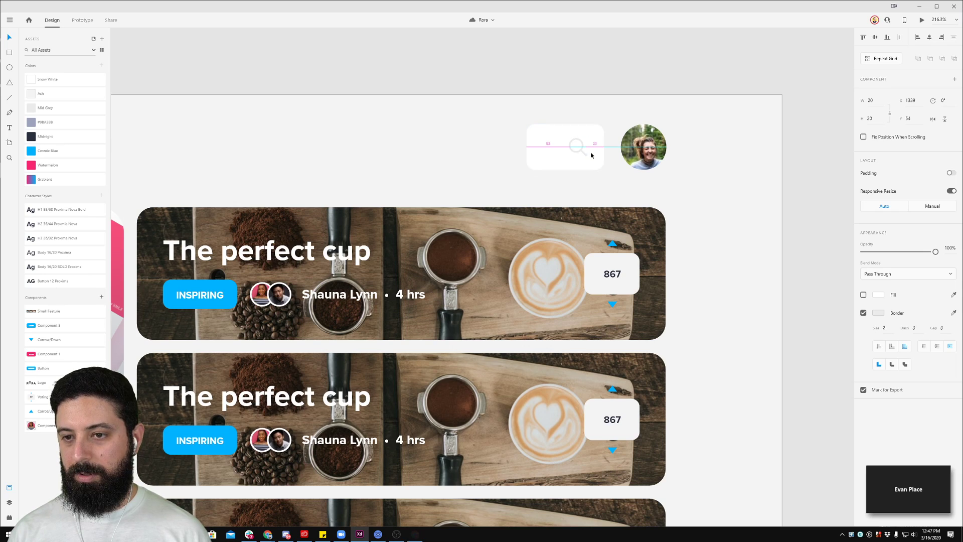
# Step: Widen the header search box slightly by dragging its left edge leftward while zoomed in
pyautogui.click(536, 158)
pyautogui.moveTo(527, 146); pyautogui.dragTo(551, 146)
pyautogui.press('alt')
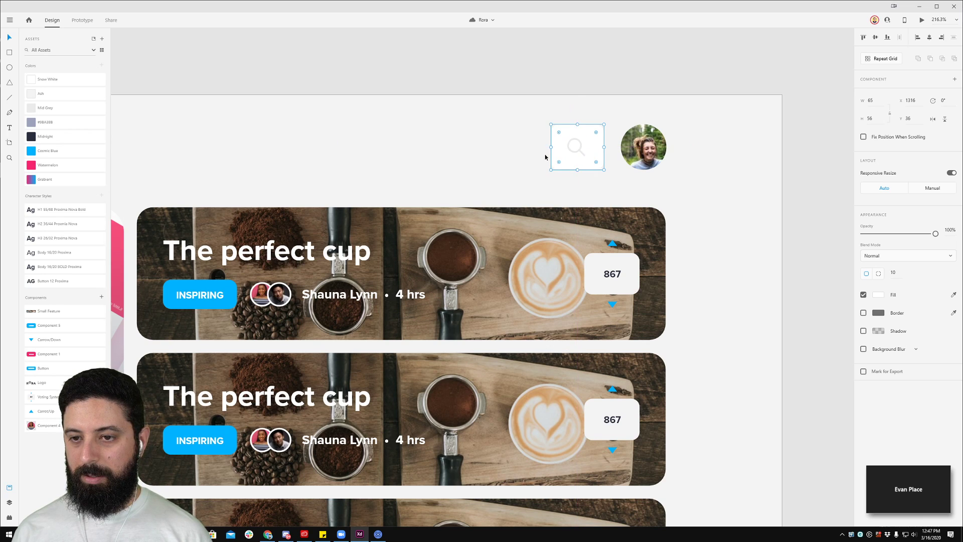
pyautogui.scroll(10, 548, 153)
pyautogui.moveTo(573, 96); pyautogui.dragTo(560, 96)
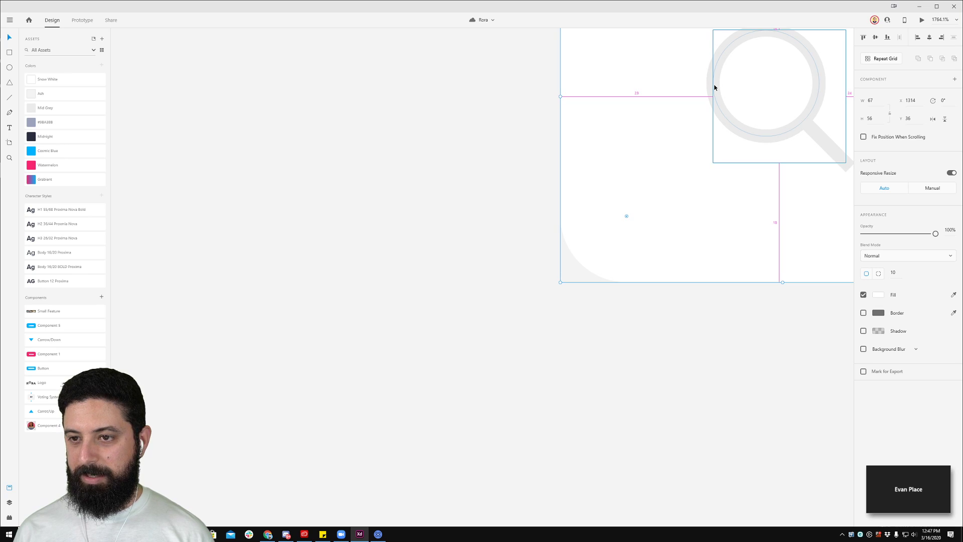
pyautogui.scroll(5, 559, 102)
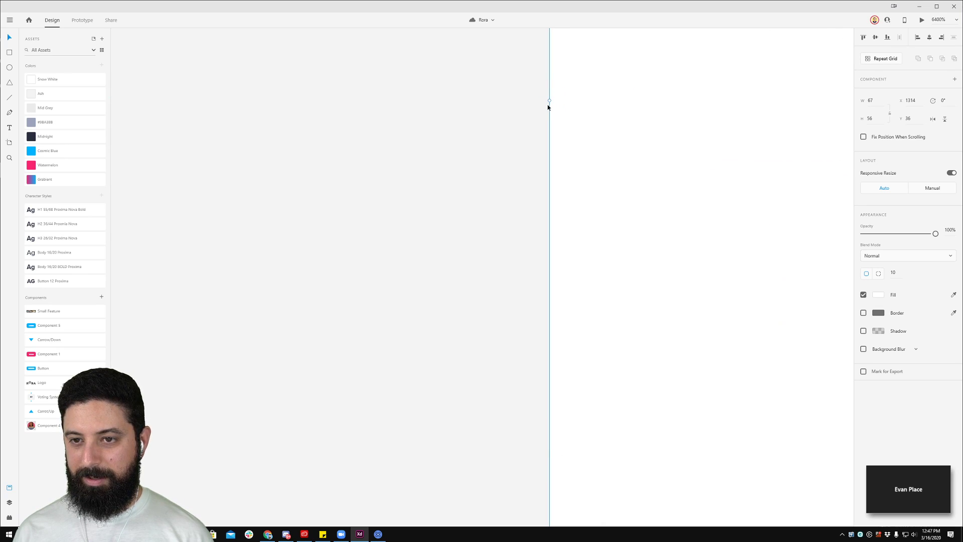
pyautogui.moveTo(549, 100); pyautogui.dragTo(544, 107)
pyautogui.scroll(-8, 552, 118)
pyautogui.press('Escape')
pyautogui.scroll(-7, 567, 118)
pyautogui.moveTo(324, 56); pyautogui.dragTo(494, 77)
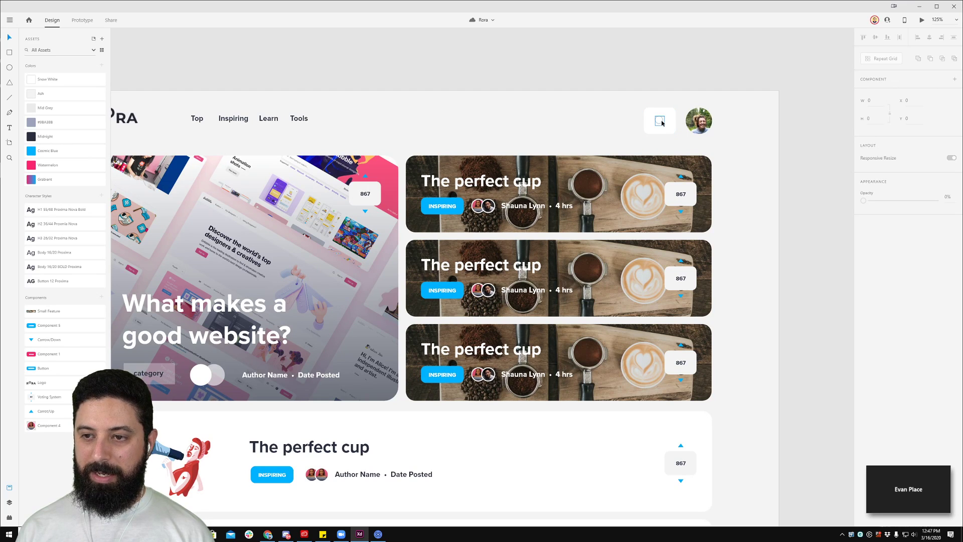
pyautogui.scroll(6, 664, 123)
pyautogui.click(653, 137)
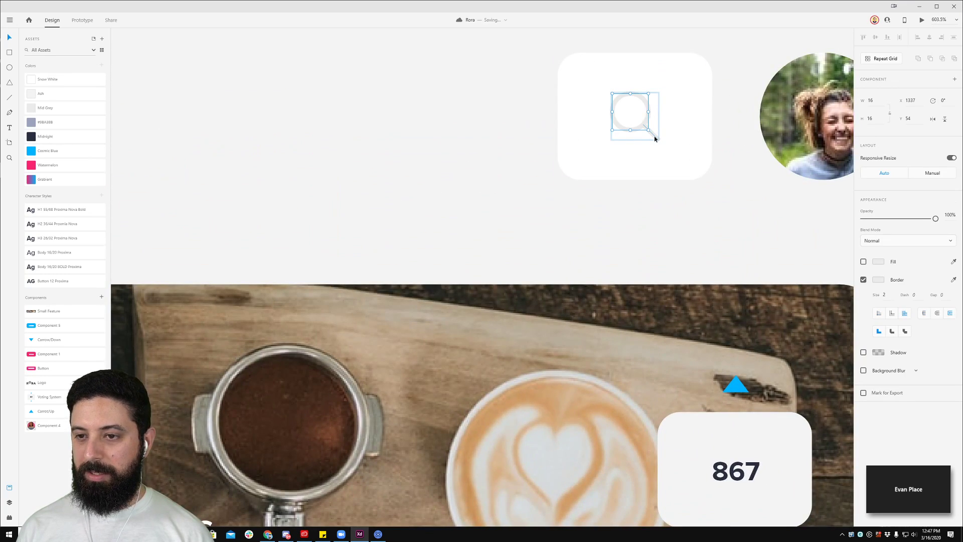
# Step: Set the magnifier icon's border size to 3 with a Round Cap on the handle
pyautogui.click(890, 298)
pyautogui.press('Up')
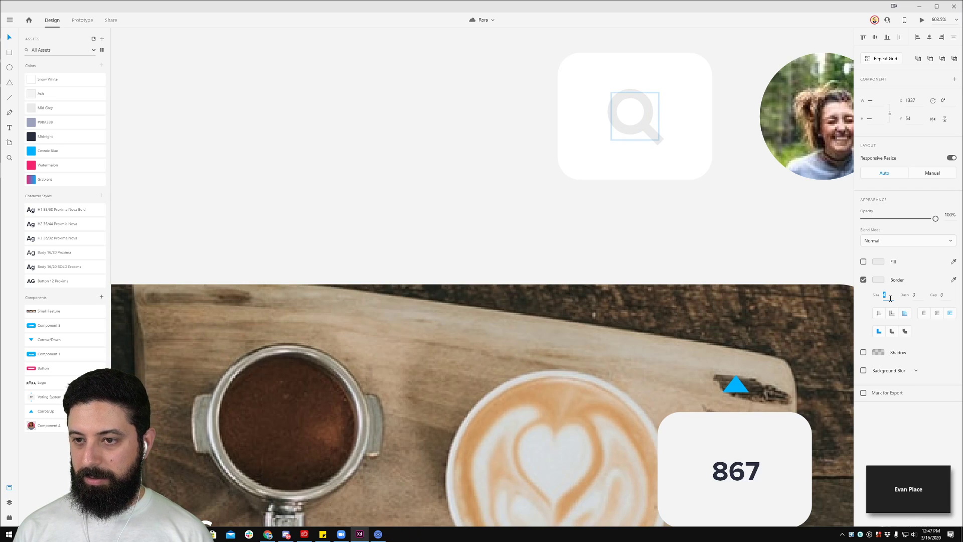
pyautogui.press('Down')
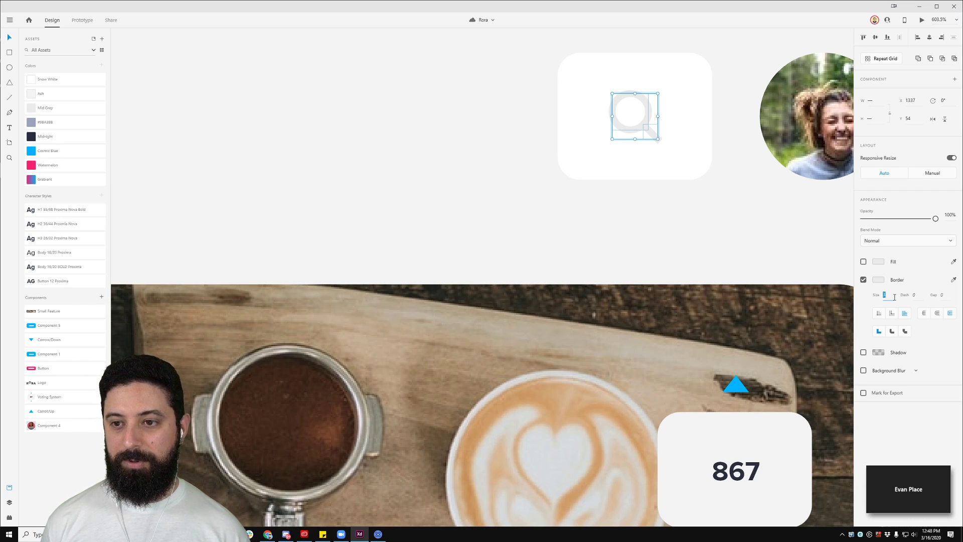
pyautogui.click(936, 313)
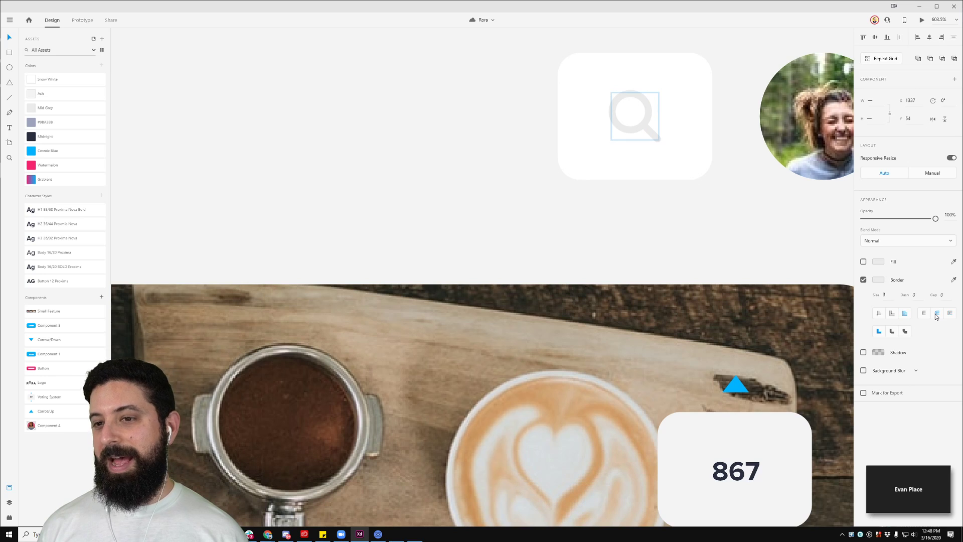
pyautogui.click(686, 234)
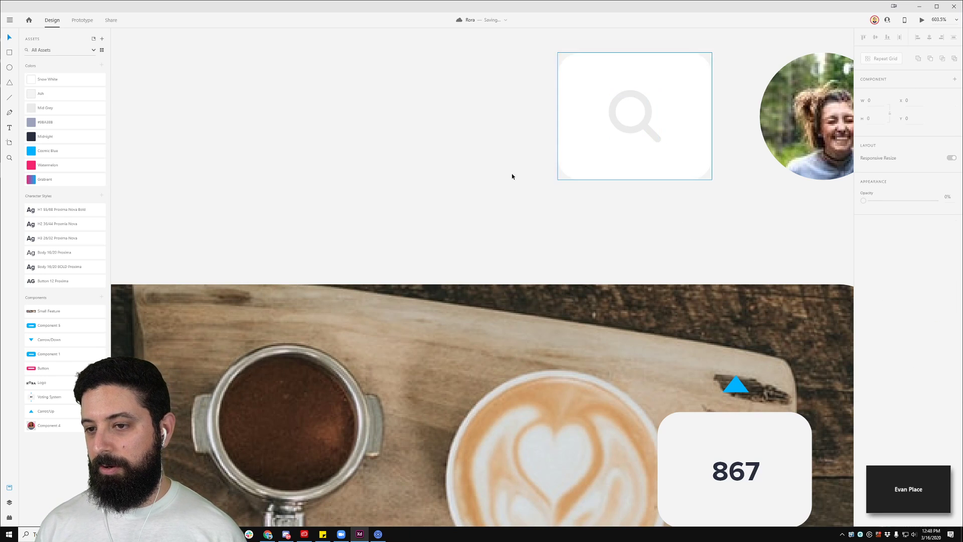
pyautogui.scroll(-5, 481, 221)
pyautogui.scroll(-10, 481, 220)
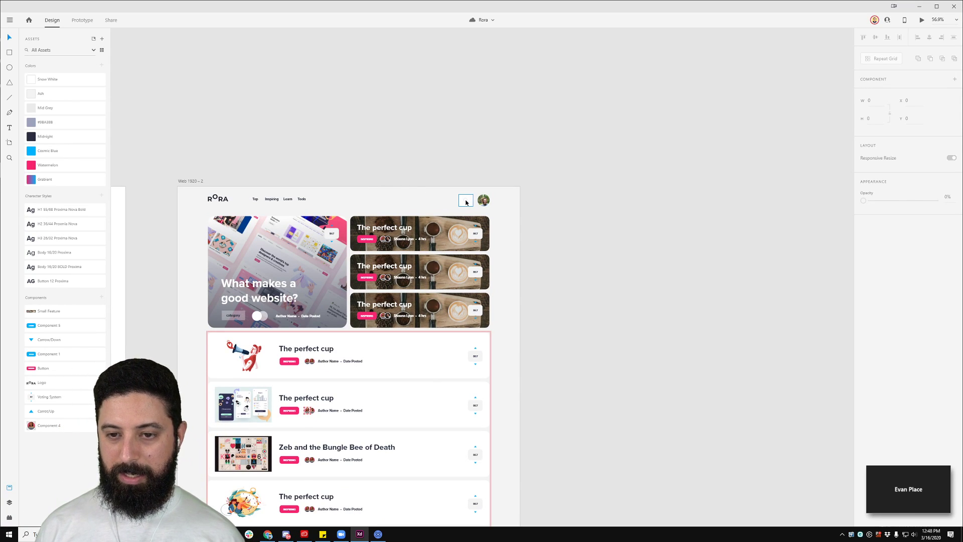
# Step: Select the magnifier's circle and try a sampled dark fill, then undo it
pyautogui.scroll(10, 467, 202)
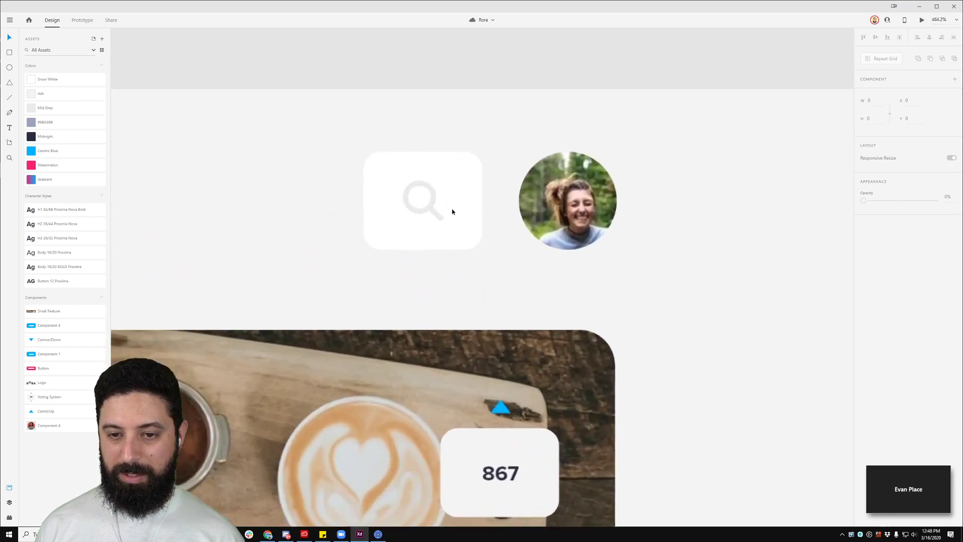
pyautogui.doubleClick(423, 216)
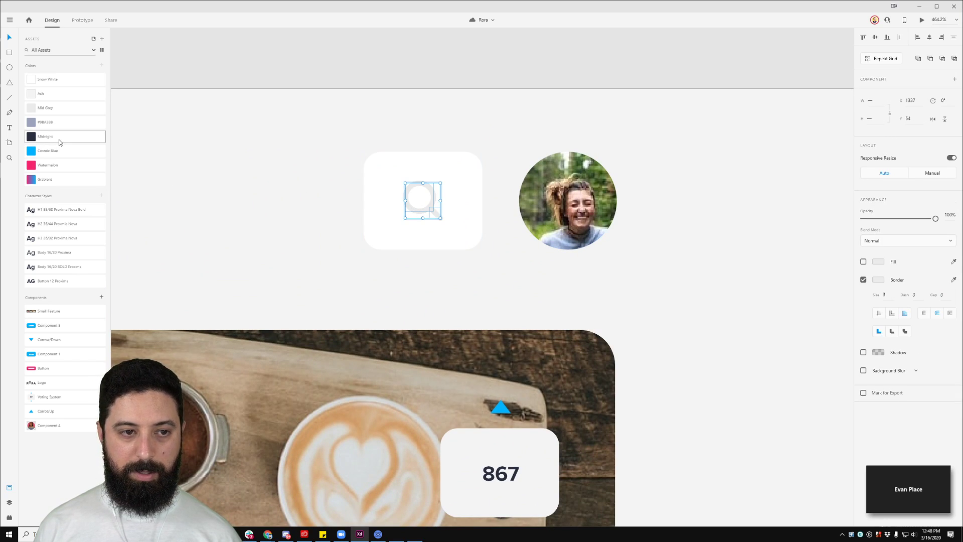
pyautogui.click(256, 112)
pyautogui.doubleClick(432, 196)
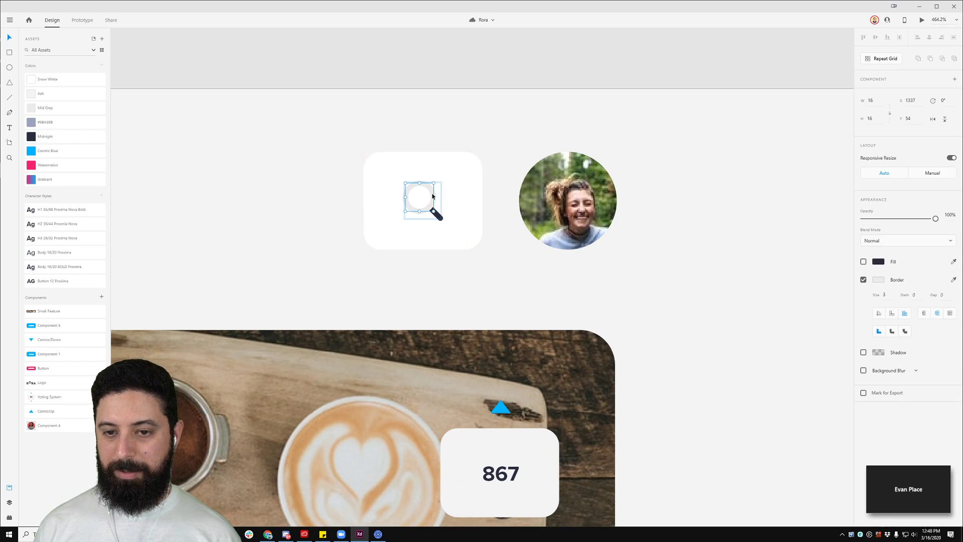
pyautogui.click(875, 261)
pyautogui.click(851, 295)
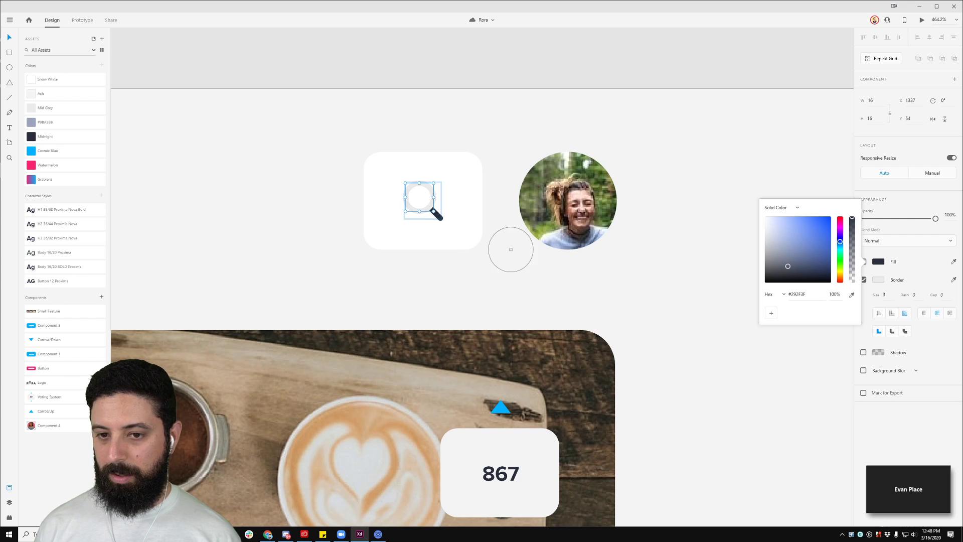
pyautogui.click(437, 216)
pyautogui.click(505, 74)
pyautogui.hotkey('ctrl', 'z')
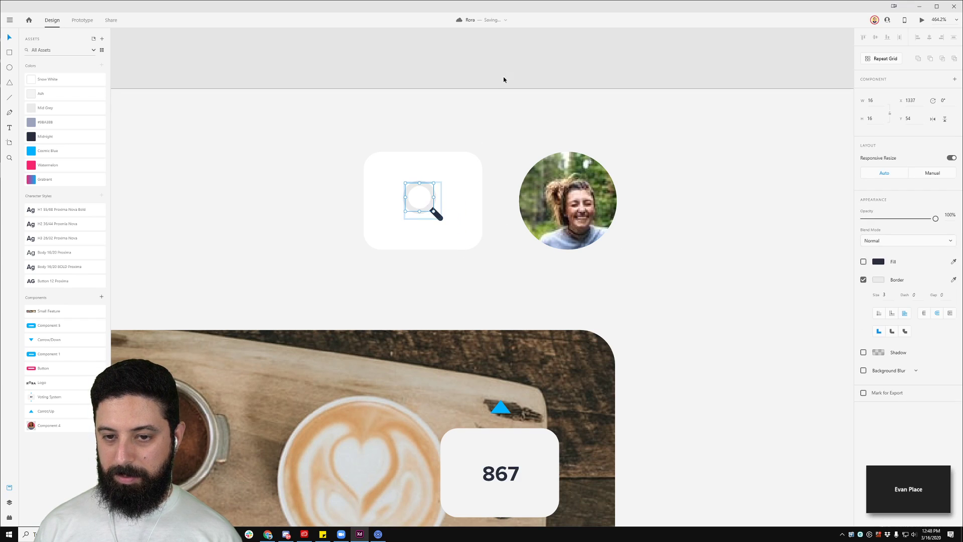
# Step: Eyedrop the Midnight swatch as the icon's border colour
pyautogui.click(877, 279)
pyautogui.click(851, 306)
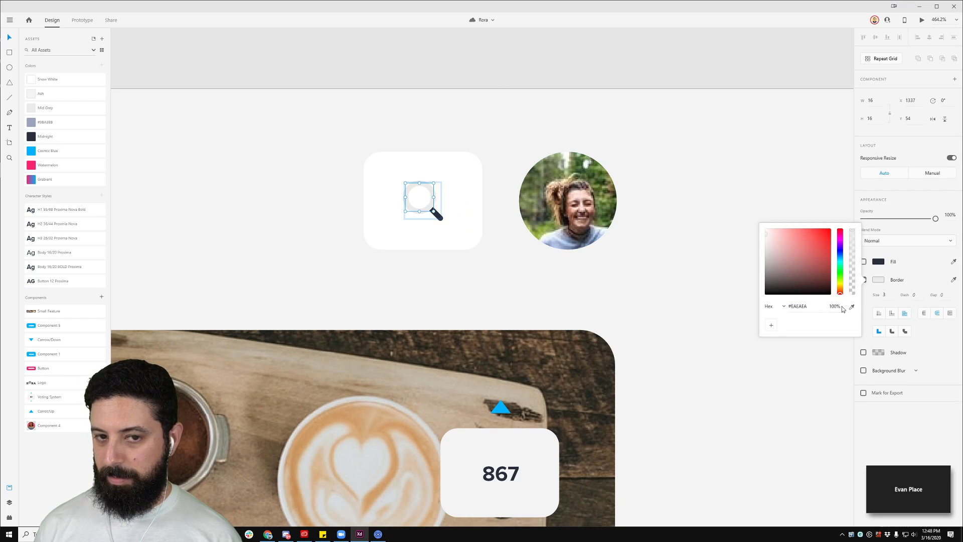
pyautogui.click(31, 137)
pyautogui.click(396, 147)
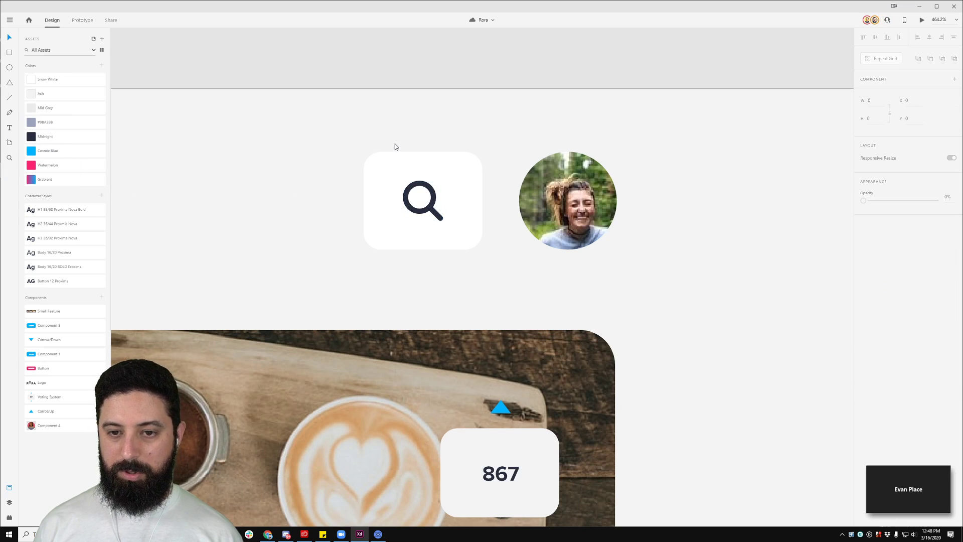
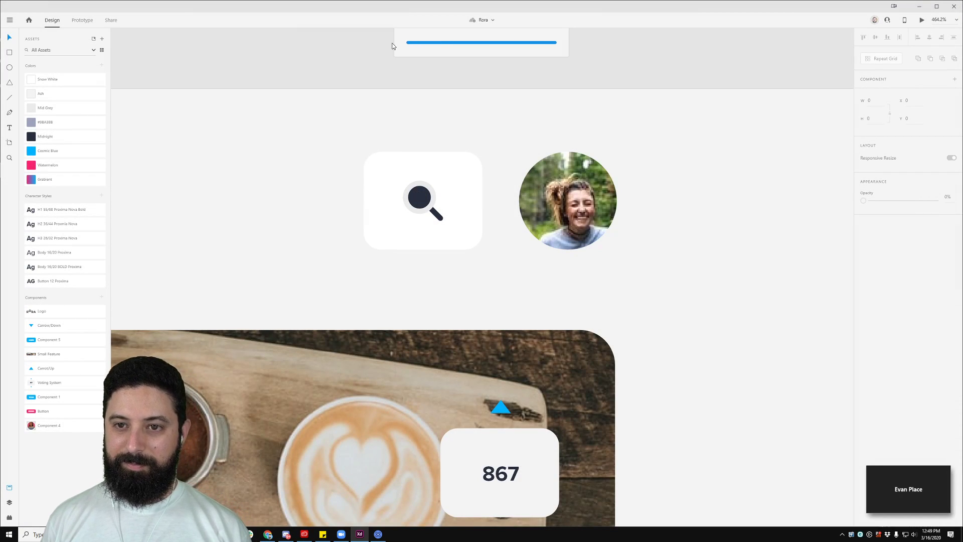
# Step: Nudge the Tools nav link one pixel sideways in the Rora header
pyautogui.scroll(-8, 281, 181)
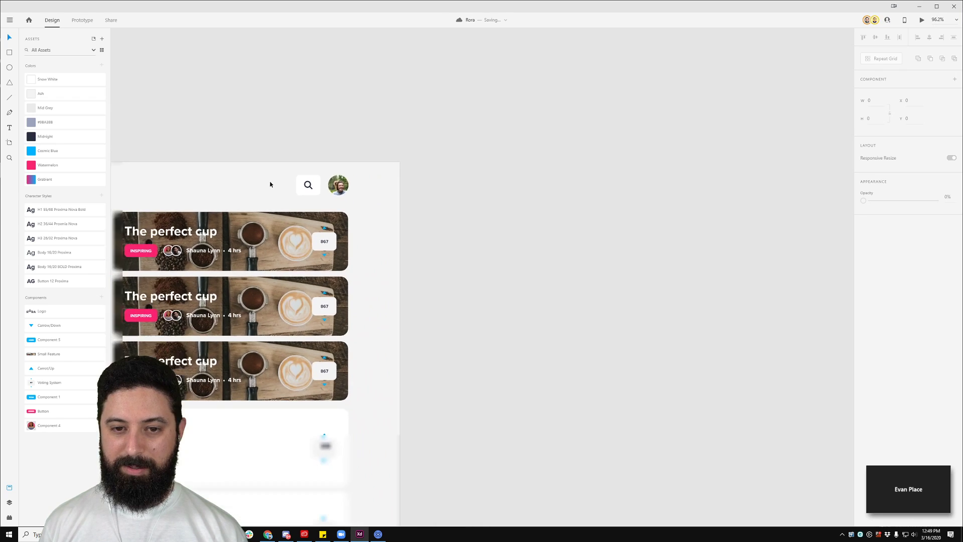
pyautogui.moveTo(121, 153); pyautogui.dragTo(406, 74)
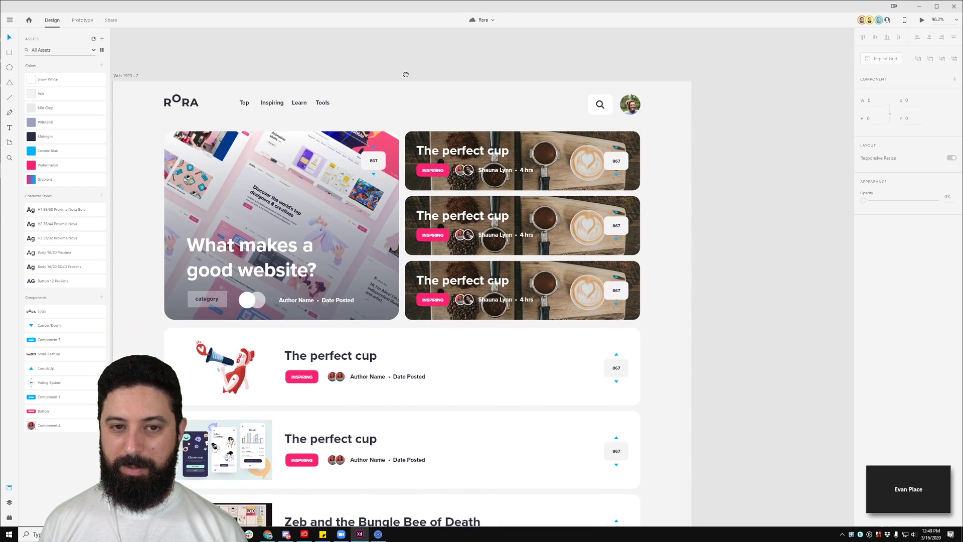
pyautogui.click(322, 105)
pyautogui.press('alt')
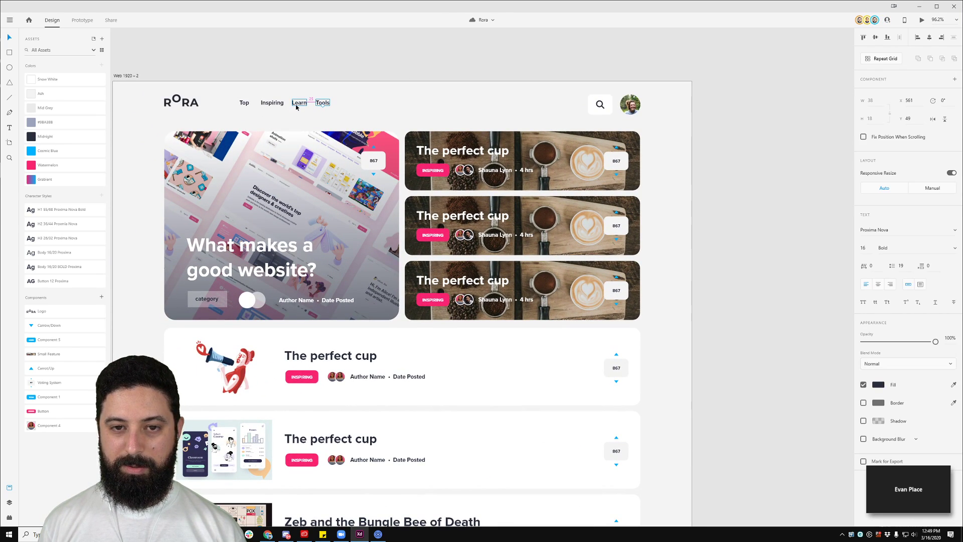
pyautogui.press('Left')
pyautogui.press('Right')
pyautogui.click(300, 96)
# Step: Distribute Top, Inspiring, Learn and Tools horizontally, then select the Tools text alone
pyautogui.click(300, 103)
pyautogui.press('alt')
pyautogui.moveTo(237, 92); pyautogui.dragTo(363, 120)
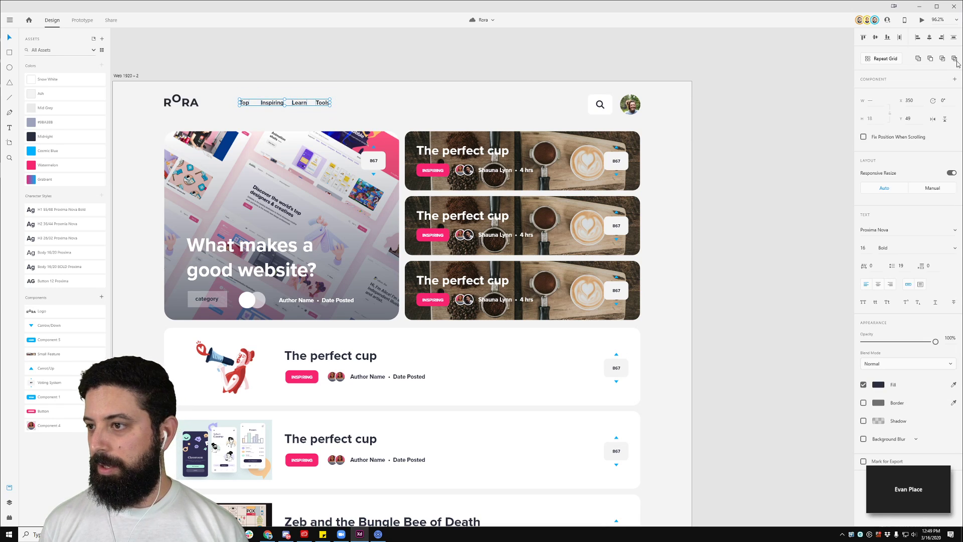
pyautogui.click(900, 38)
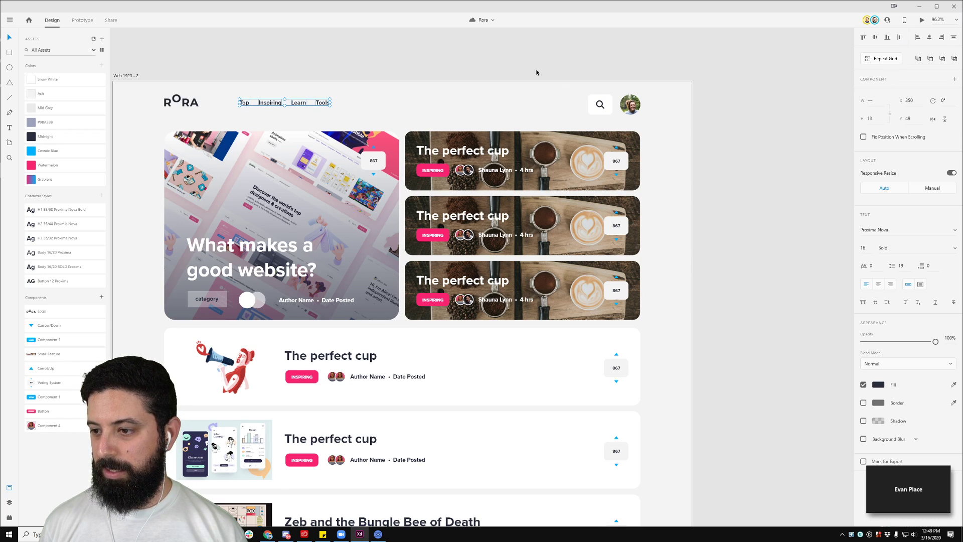
pyautogui.moveTo(375, 70); pyautogui.dragTo(234, 113)
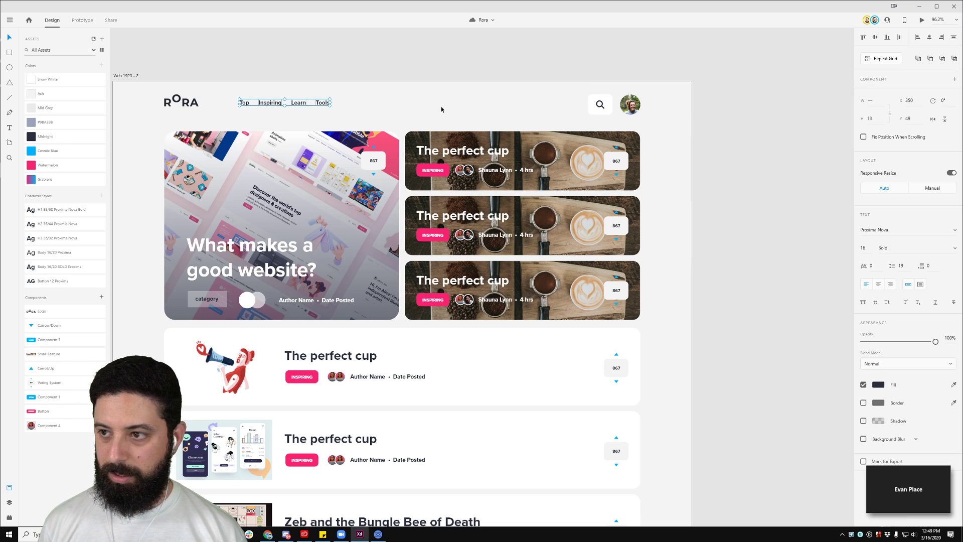
pyautogui.scroll(5, 324, 121)
pyautogui.moveTo(335, 98); pyautogui.dragTo(496, 136)
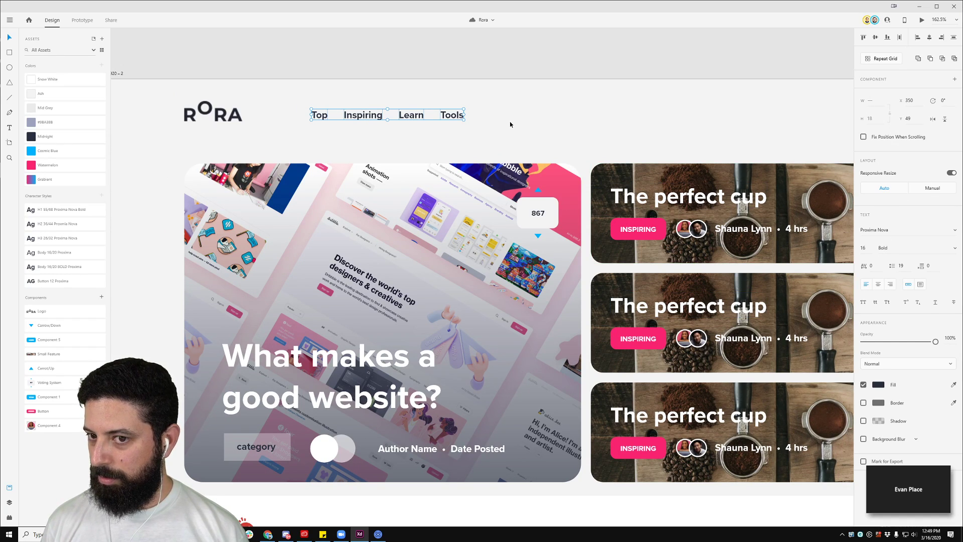
pyautogui.doubleClick(451, 115)
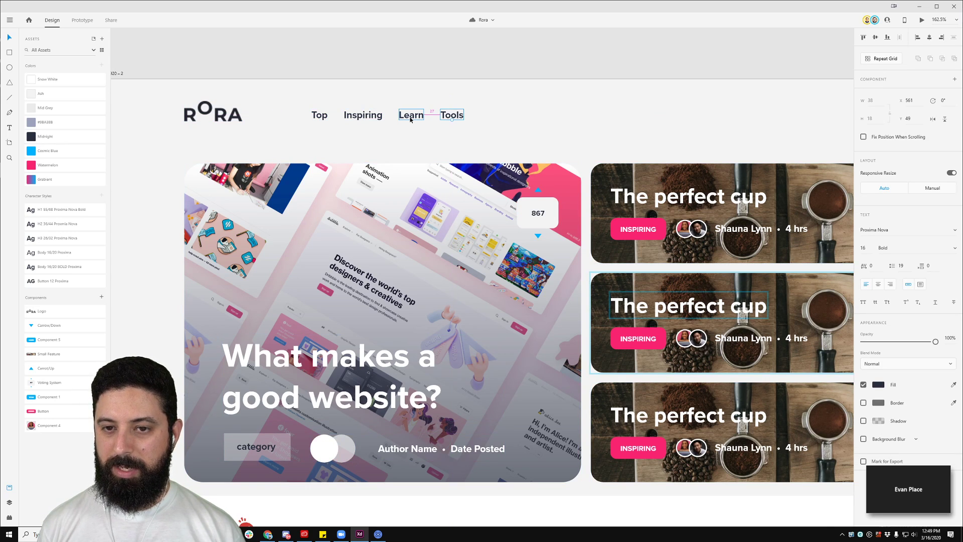
# Step: Try nudging Learn and Tools left, undoing each attempt
pyautogui.keyDown('shift'); pyautogui.click(411, 116); pyautogui.keyUp('shift')
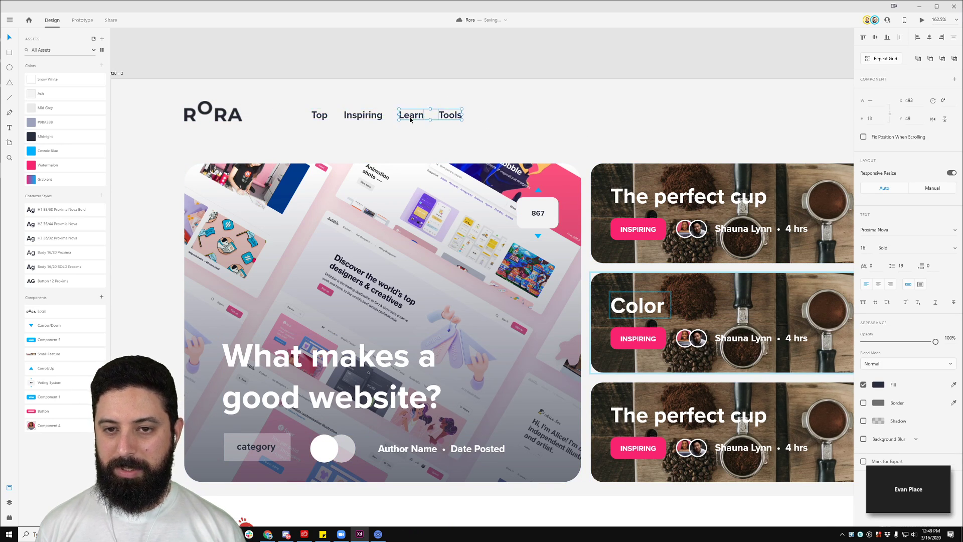
pyautogui.press('Left')
pyautogui.press('Left')
pyautogui.press('Left')
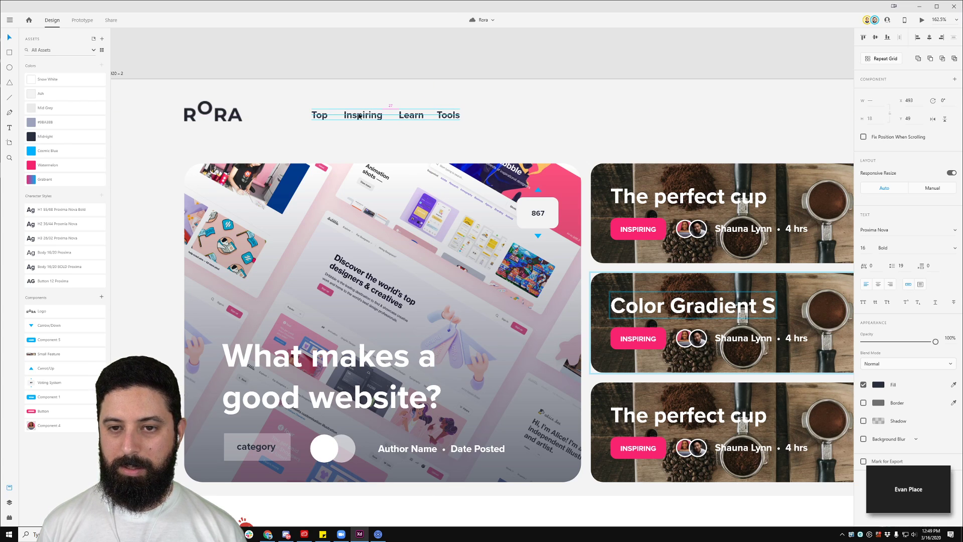
pyautogui.hotkey('ctrl', 'z')
pyautogui.click(490, 123)
pyautogui.click(447, 115)
pyautogui.keyDown('shift'); pyautogui.click(405, 117); pyautogui.keyUp('shift')
pyautogui.press('Left')
pyautogui.press('Left')
pyautogui.press('Left')
pyautogui.press('Left')
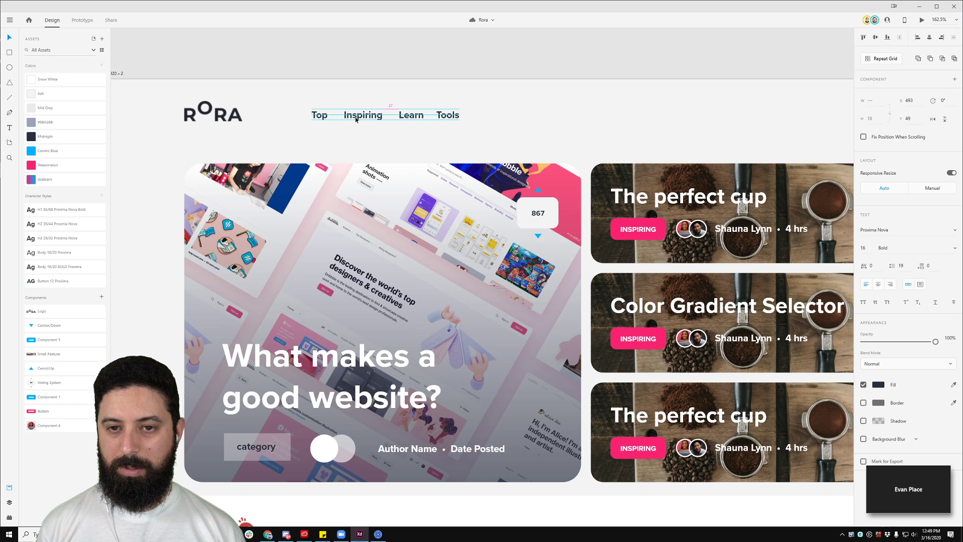
pyautogui.hotkey('ctrl', 'z')
pyautogui.click(511, 130)
# Step: Shift Learn and Tools, then Inspiring as well, a few pixels with the arrow keys
pyautogui.click(442, 116)
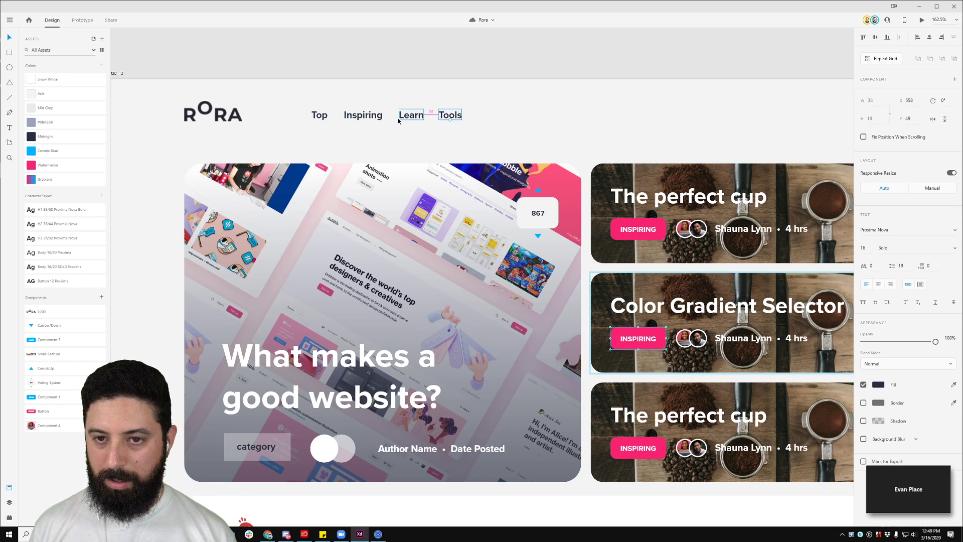
pyautogui.click(482, 105)
pyautogui.click(442, 117)
pyautogui.keyDown('shift'); pyautogui.click(414, 117); pyautogui.keyUp('shift')
pyautogui.press('Left')
pyautogui.press('Left')
pyautogui.press('Left')
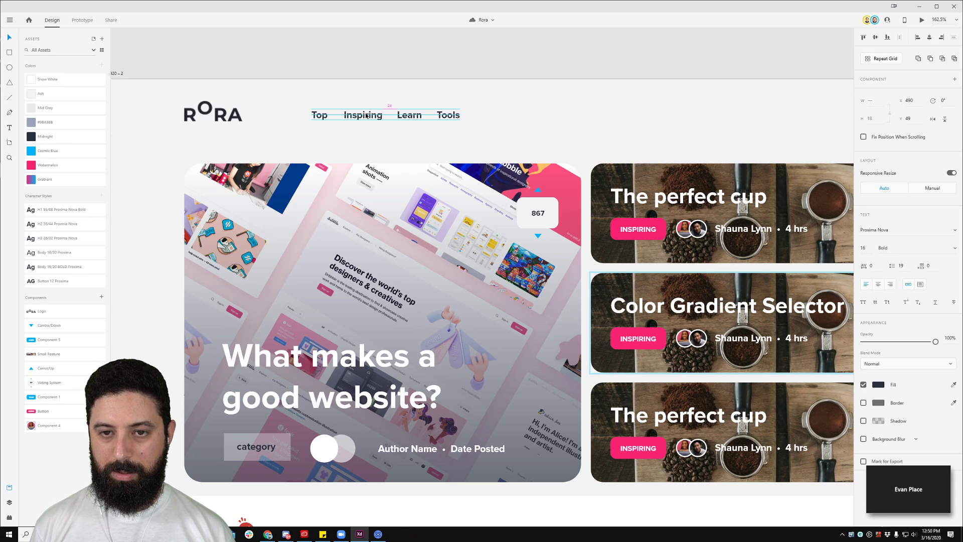
pyautogui.keyDown('shift'); pyautogui.click(367, 116); pyautogui.keyUp('shift')
pyautogui.press('Left')
pyautogui.press('Left')
pyautogui.scroll(-5, 483, 84)
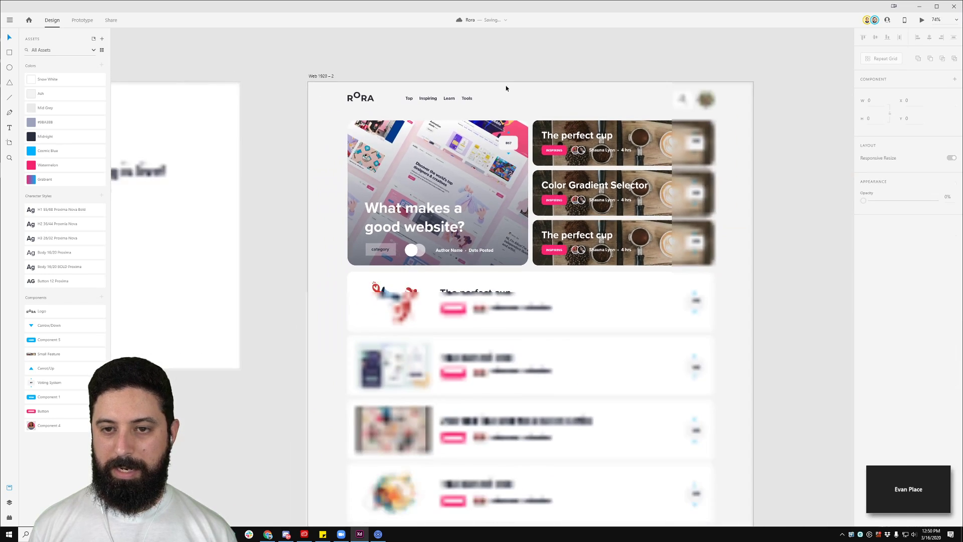
pyautogui.press('Right')
pyautogui.press('Right')
pyautogui.press('Right')
pyautogui.press('Right')
pyautogui.press('Right')
pyautogui.press('Right')
pyautogui.press('Right')
pyautogui.press('Right')
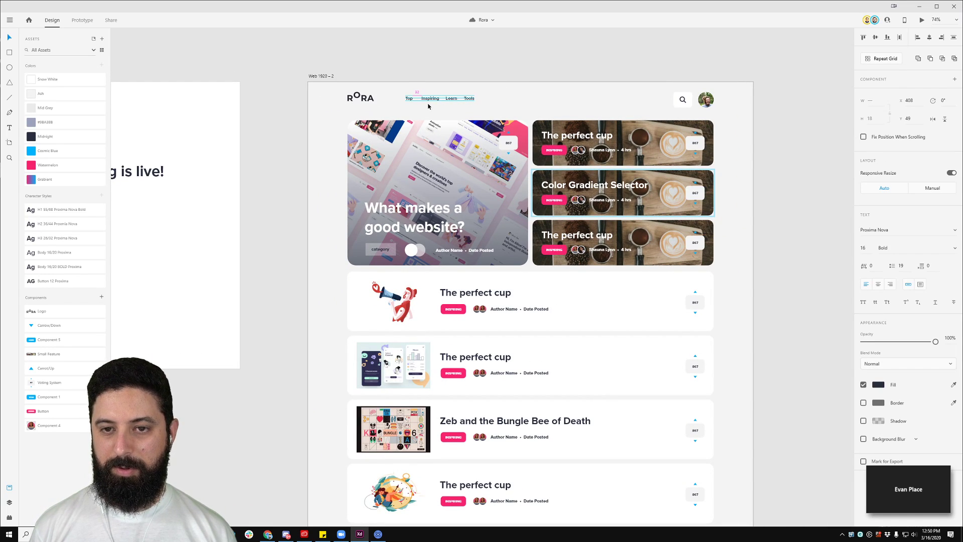
# Step: Push Learn and Tools, then Tools alone, further right to widen the gaps
pyautogui.moveTo(514, 87); pyautogui.dragTo(447, 110)
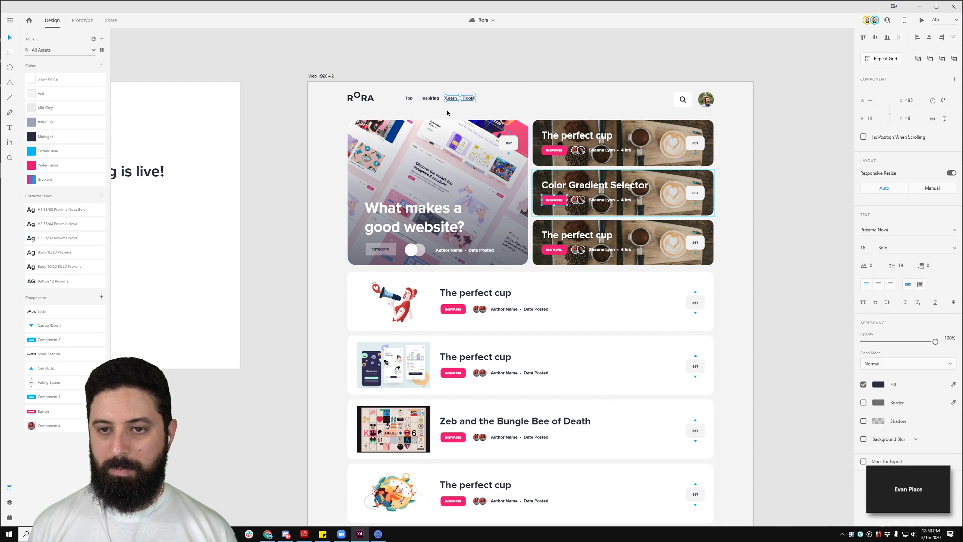
pyautogui.hotkey('shift', 'Right')
pyautogui.click(499, 93)
pyautogui.click(469, 100)
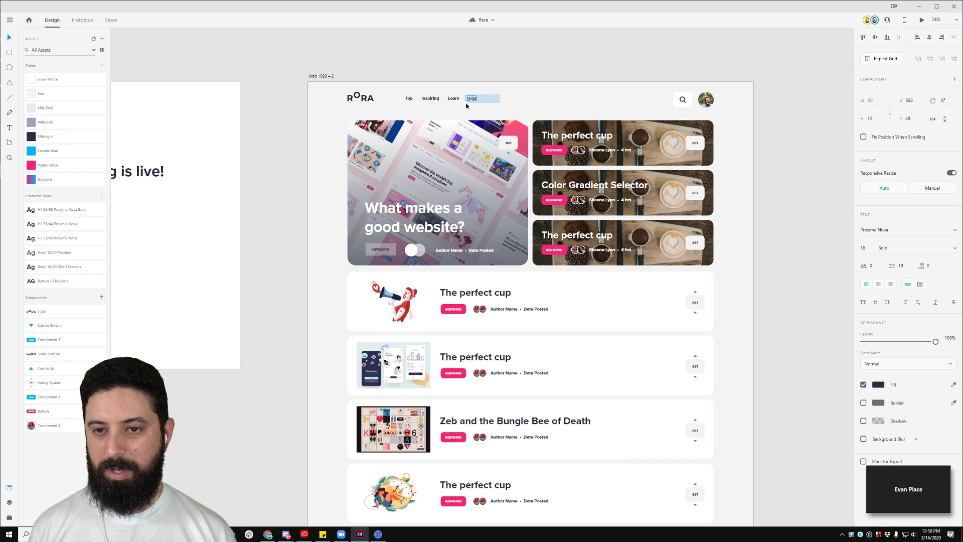
pyautogui.hotkey('shift', 'Right')
pyautogui.press('Left')
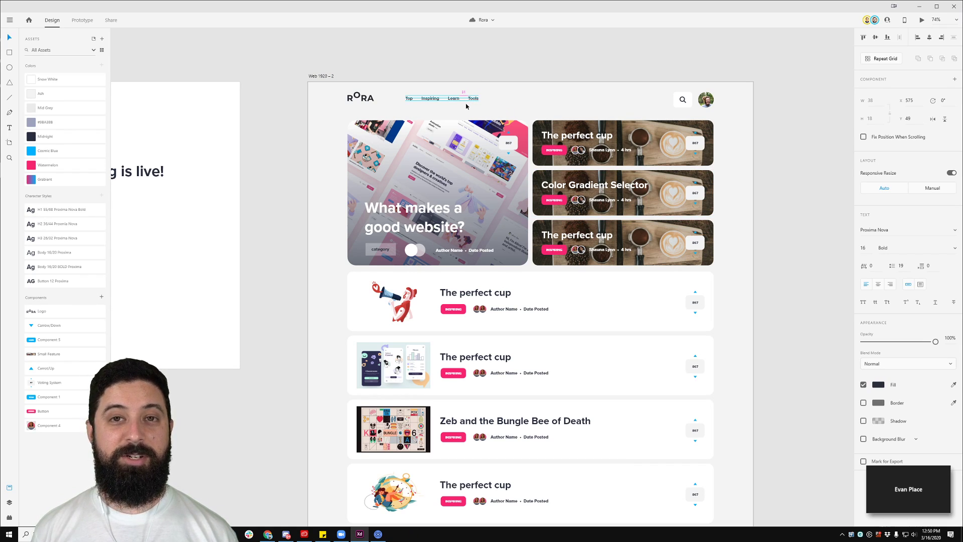
pyautogui.click(483, 76)
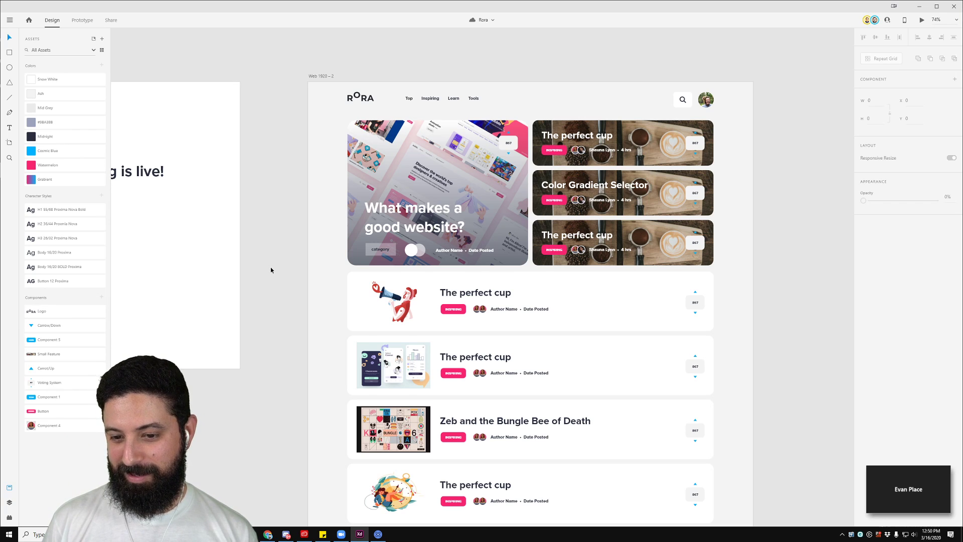
# Step: Retitle the fourth article card 'Managing your time as a freelancer.'
pyautogui.moveTo(736, 252); pyautogui.dragTo(660, 217)
pyautogui.scroll(-5, 544, 278)
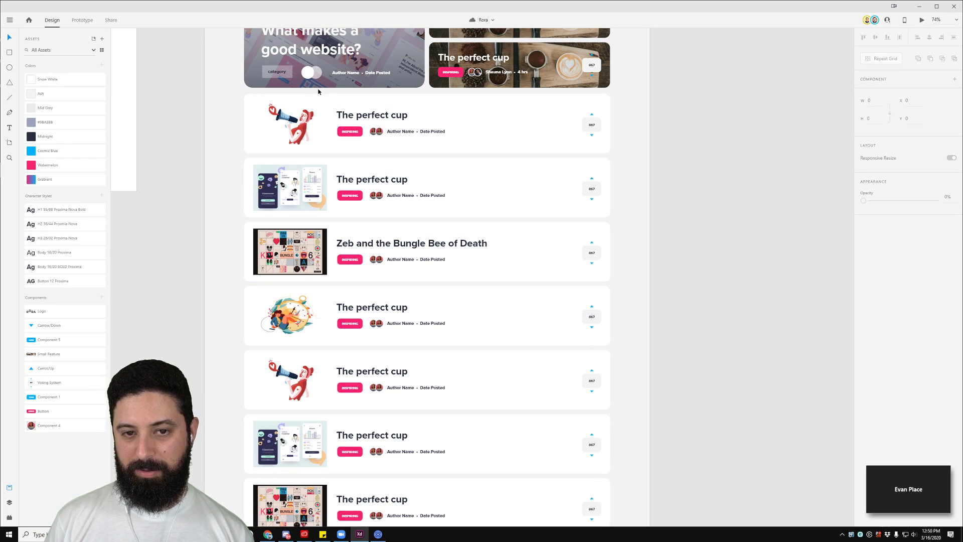
pyautogui.scroll(-1, 291, 367)
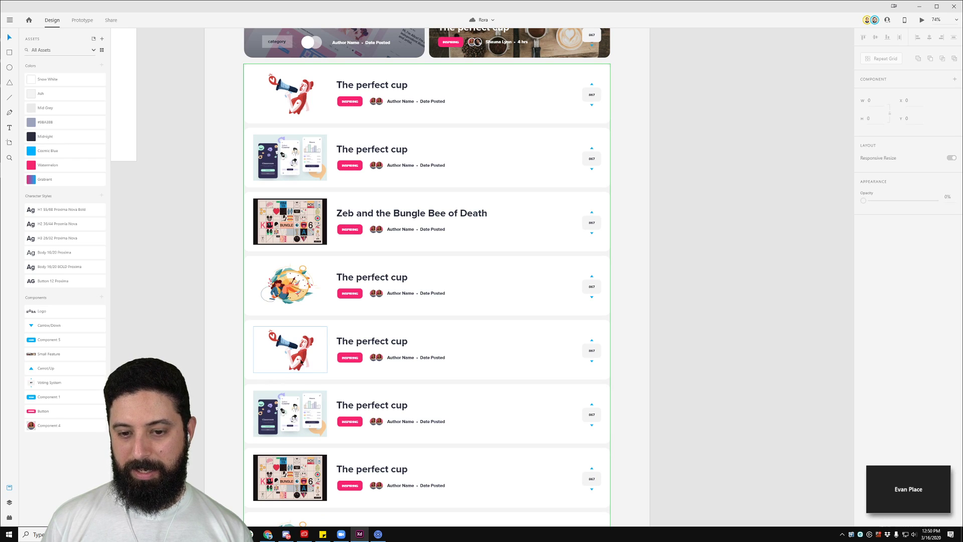
pyautogui.click(372, 279)
pyautogui.doubleClick(372, 279)
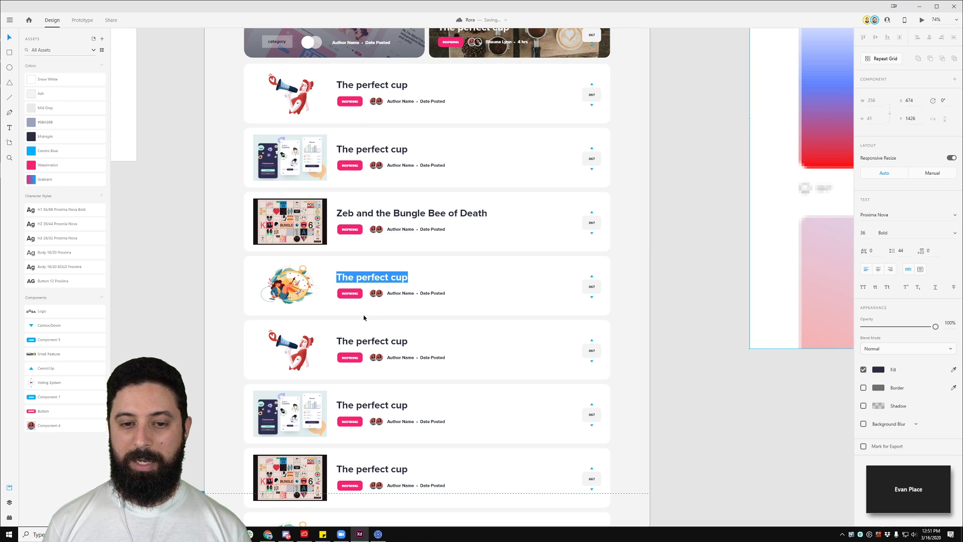
pyautogui.press('Escape')
pyautogui.scroll(5, 334, 341)
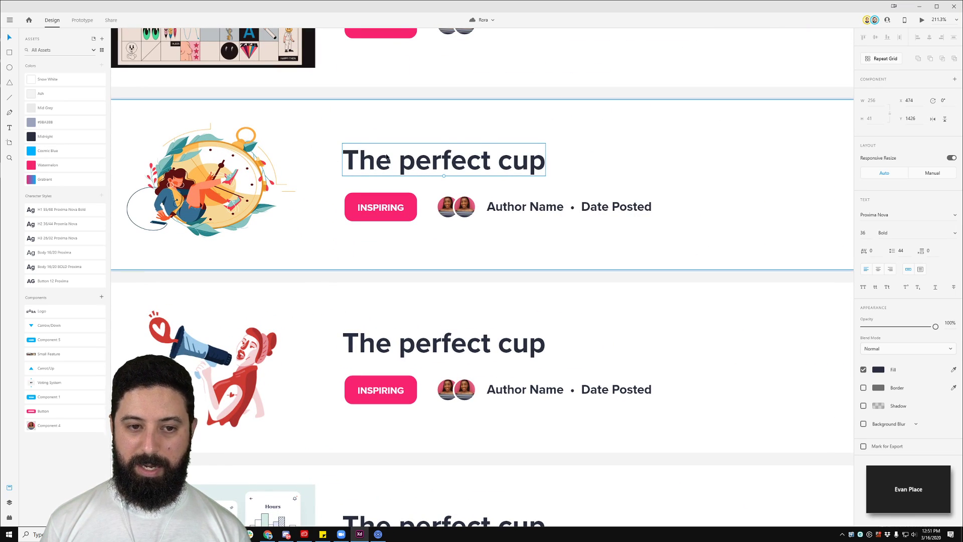
pyautogui.moveTo(387, 157); pyautogui.dragTo(390, 157)
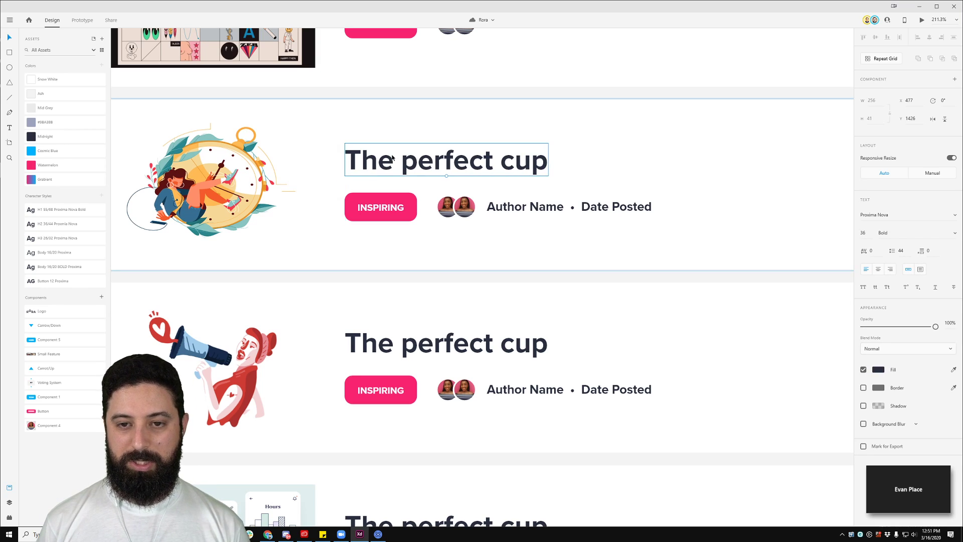
pyautogui.doubleClick(393, 158)
pyautogui.write('Managin')
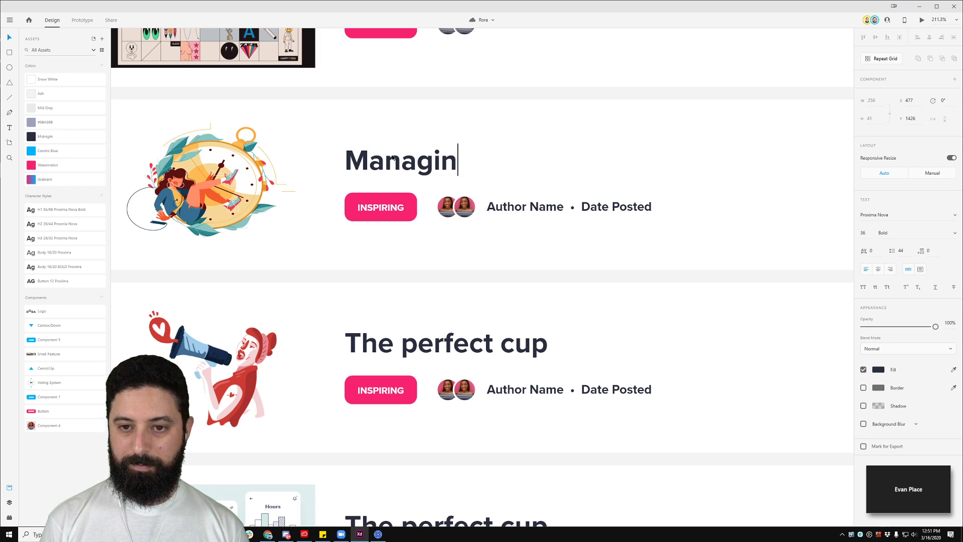
pyautogui.write('g your time as a')
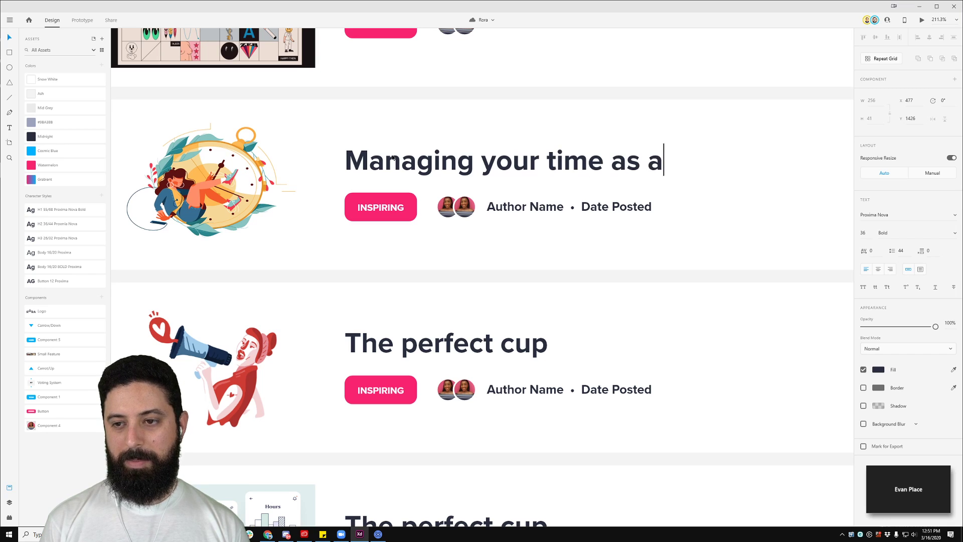
pyautogui.write(' freelancer.')
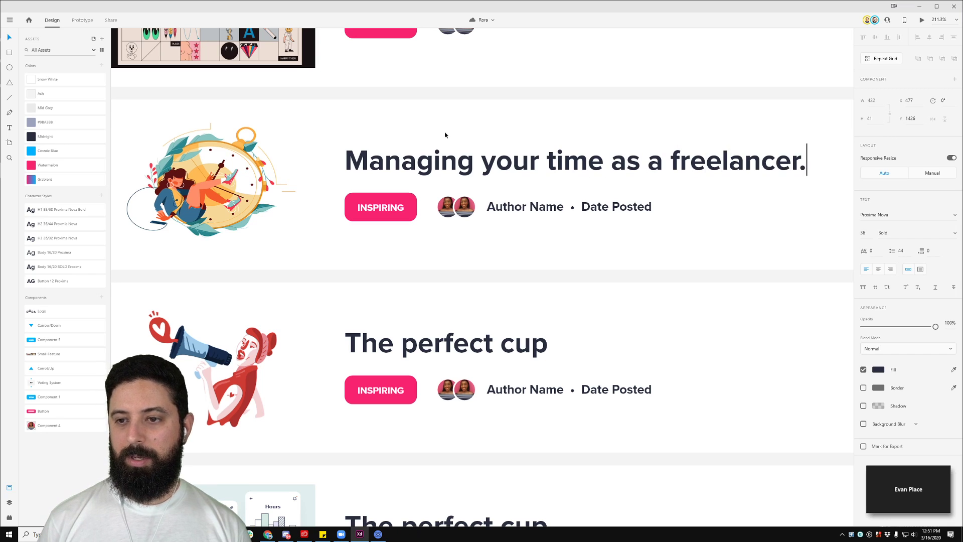
pyautogui.press('Escape')
# Step: Retitle the first card 'A guide to social media.', fixing the typo
pyautogui.scroll(-6, 451, 89)
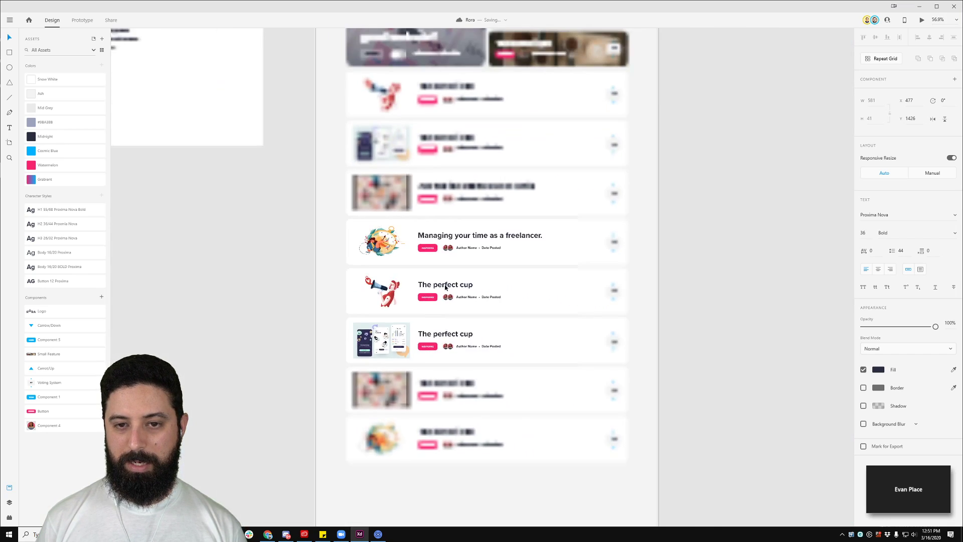
pyautogui.scroll(5, 451, 88)
pyautogui.click(533, 150)
pyautogui.doubleClick(533, 151)
pyautogui.doubleClick(533, 150)
pyautogui.tripleClick(533, 149)
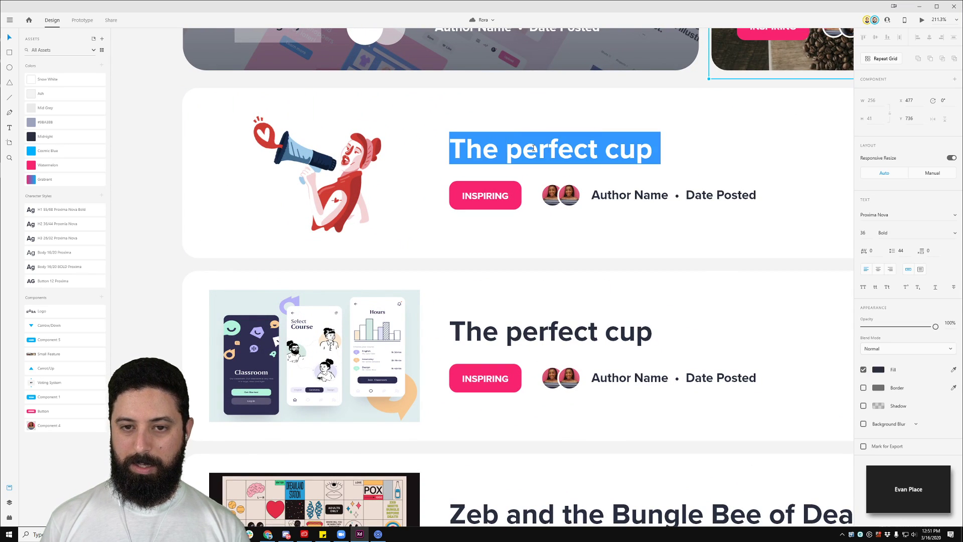
pyautogui.write('A ')
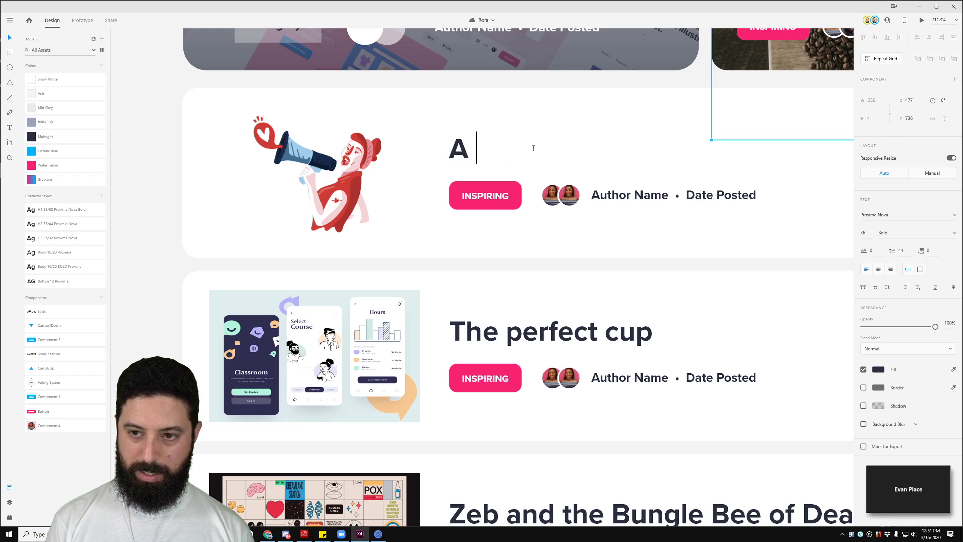
pyautogui.write('guide to sical')
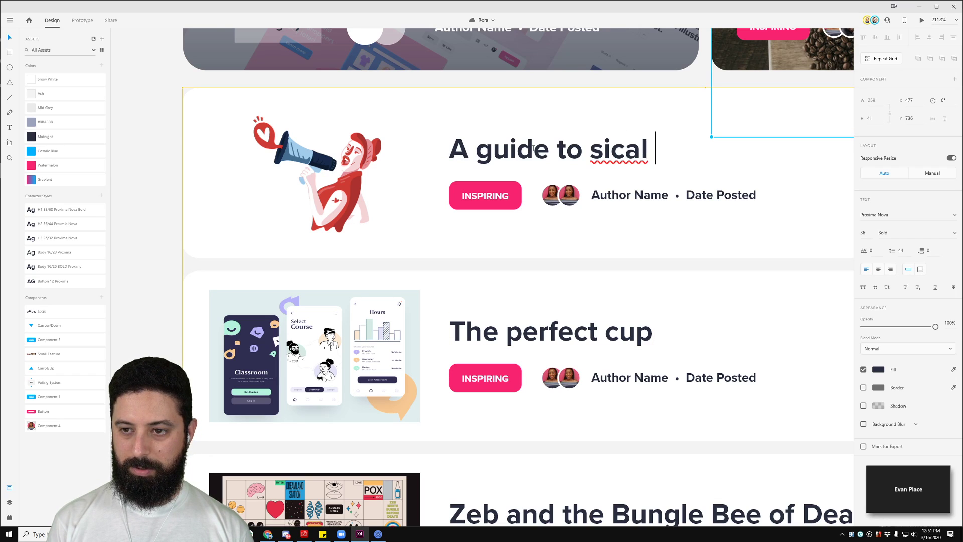
pyautogui.press('BackSpace')
pyautogui.press('BackSpace')
pyautogui.press('BackSpace')
pyautogui.press('BackSpace')
pyautogui.press('BackSpace')
pyautogui.write('ocial med')
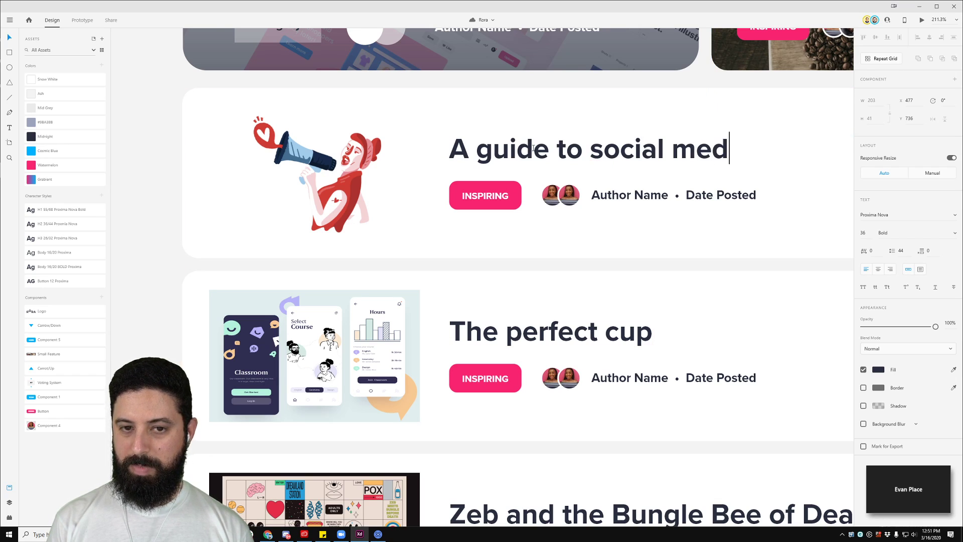
pyautogui.write('ia.')
# Step: Retype the second card's title with 'Introducing', 'Classroom' and 'Mobile learning app platform.'
pyautogui.click(522, 326)
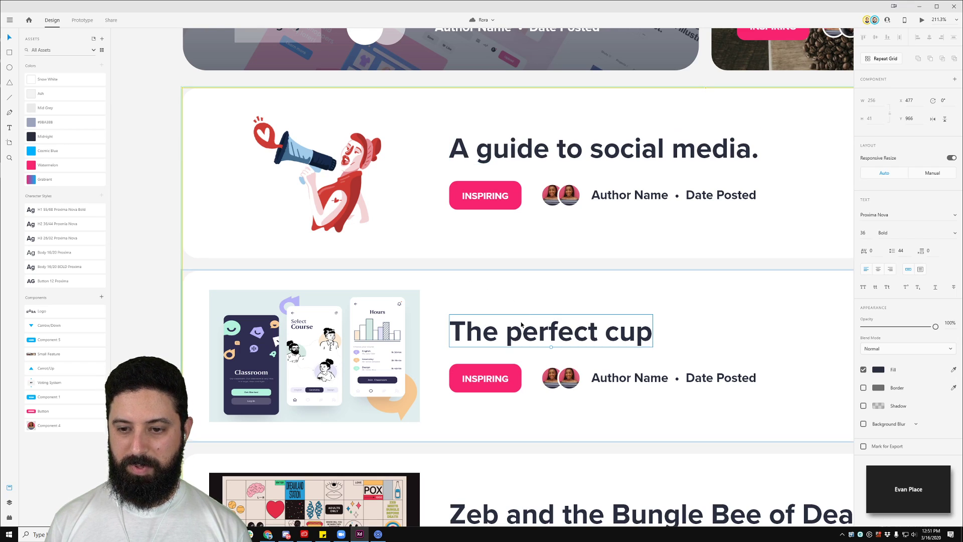
pyautogui.doubleClick(521, 325)
pyautogui.write('New')
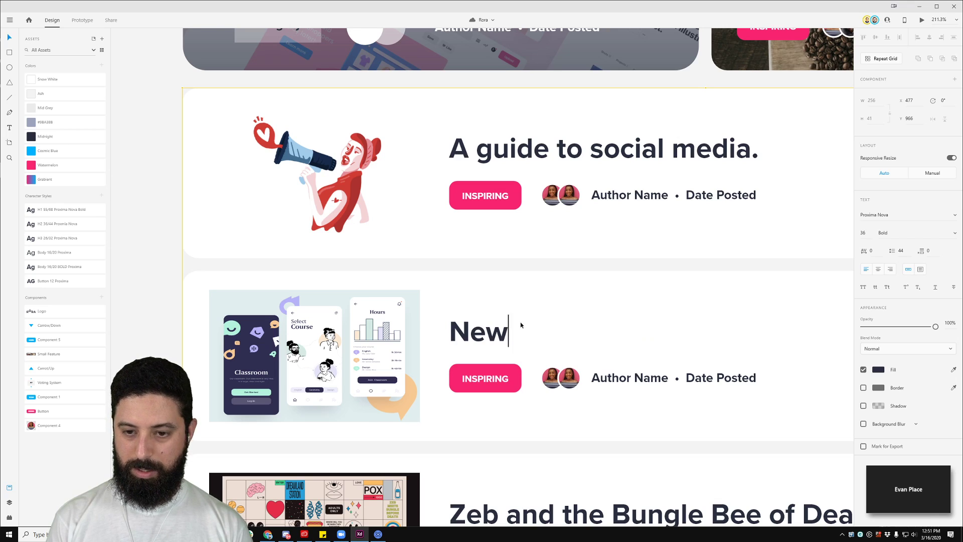
pyautogui.write(' Iear')
pyautogui.hotkey('ctrl', 'a')
pyautogui.write('M')
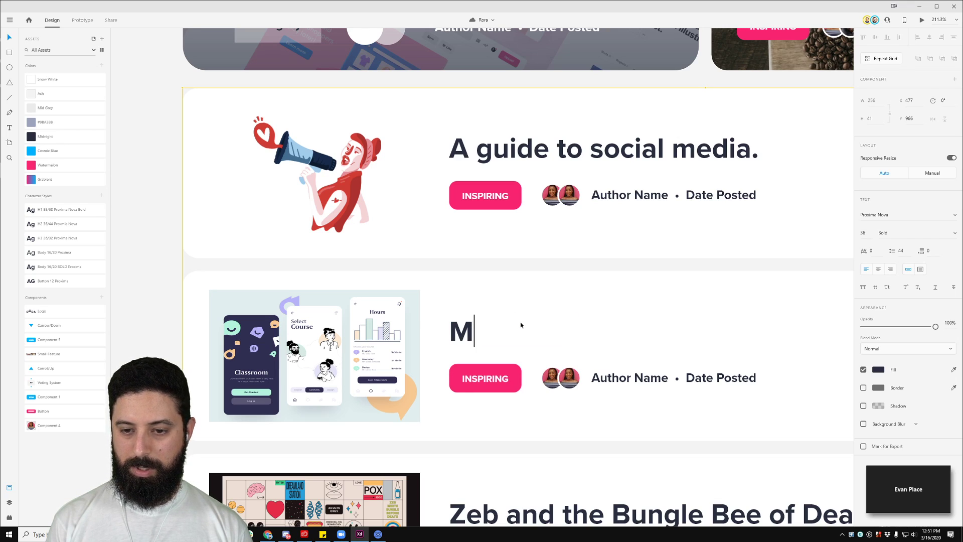
pyautogui.write('obile learning')
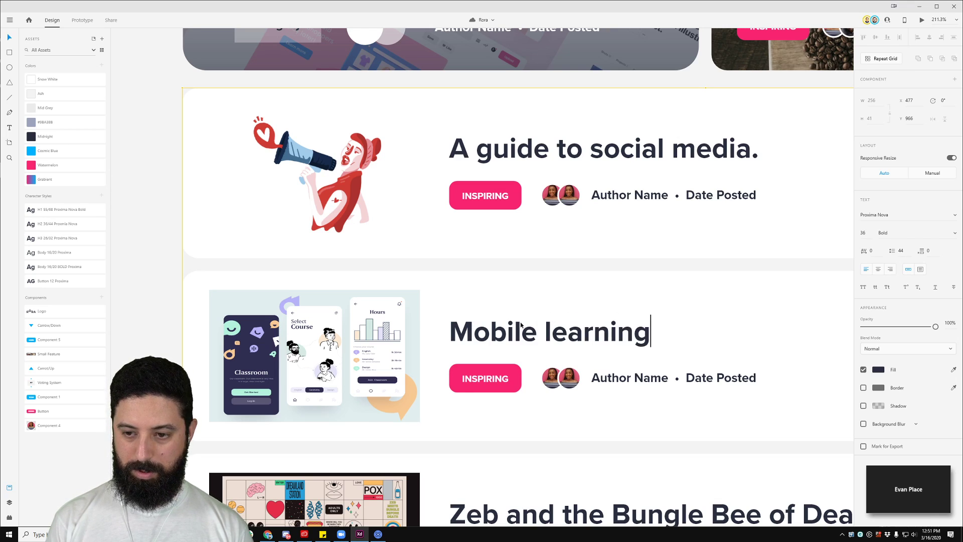
pyautogui.write(' app platform')
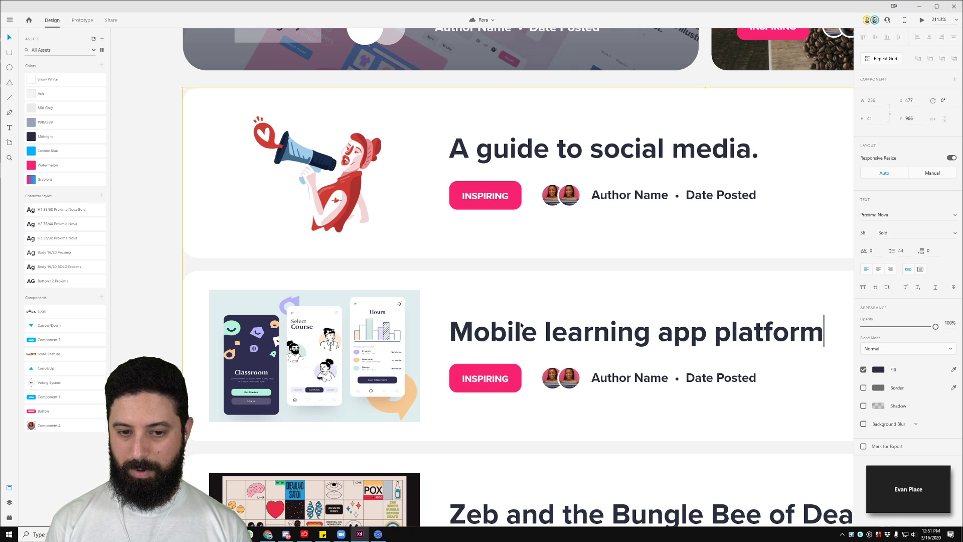
pyautogui.write('.')
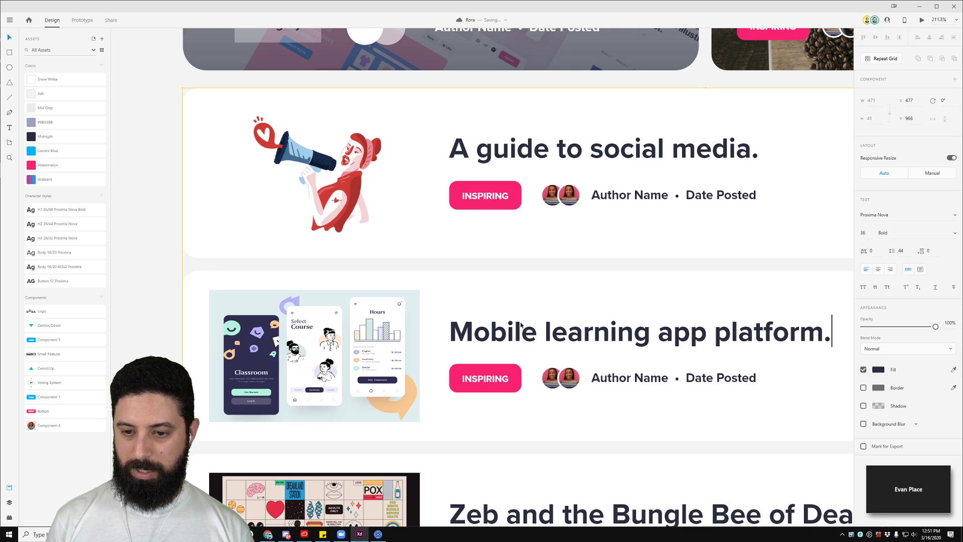
pyautogui.press('Left')
pyautogui.press('Left')
pyautogui.press('Left')
pyautogui.press('Left')
pyautogui.press('Left')
pyautogui.press('Left')
pyautogui.press('Left')
pyautogui.press('Left')
pyautogui.press('Left')
pyautogui.press('Left')
pyautogui.press('Left')
pyautogui.press('Left')
pyautogui.press('Left')
pyautogui.press('Left')
pyautogui.press('Left')
pyautogui.press('Left')
pyautogui.press('Left')
pyautogui.press('Left')
pyautogui.press('Left')
pyautogui.press('Left')
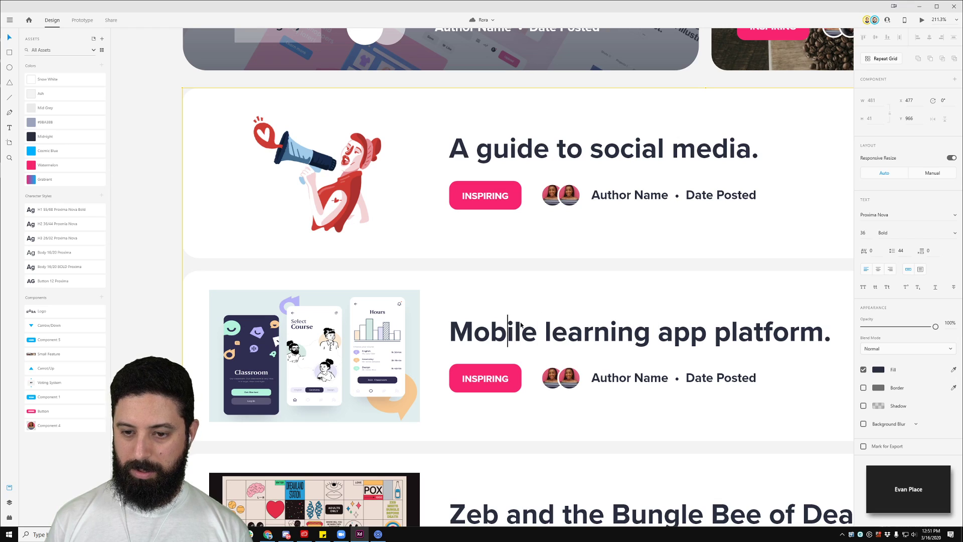
pyautogui.write('Classroom')
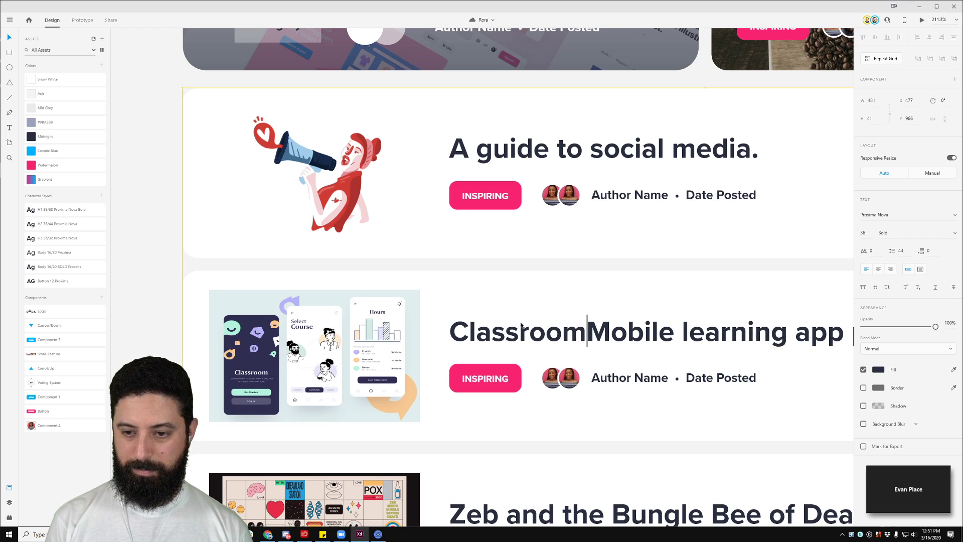
pyautogui.press('Left')
pyautogui.press('Left')
pyautogui.press('Left')
pyautogui.press('Left')
pyautogui.press('Left')
pyautogui.press('Left')
pyautogui.press('Left')
pyautogui.press('Left')
pyautogui.press('Left')
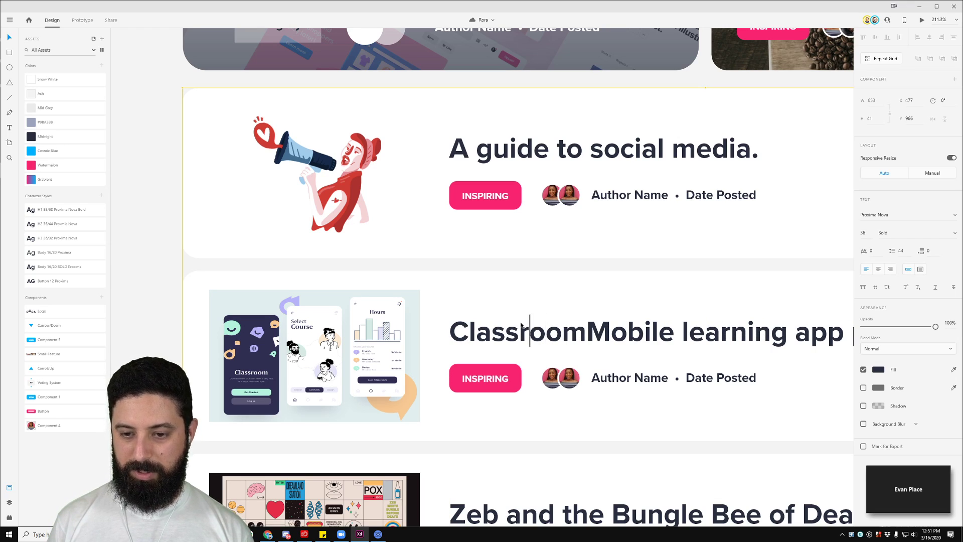
pyautogui.write('Introducing')
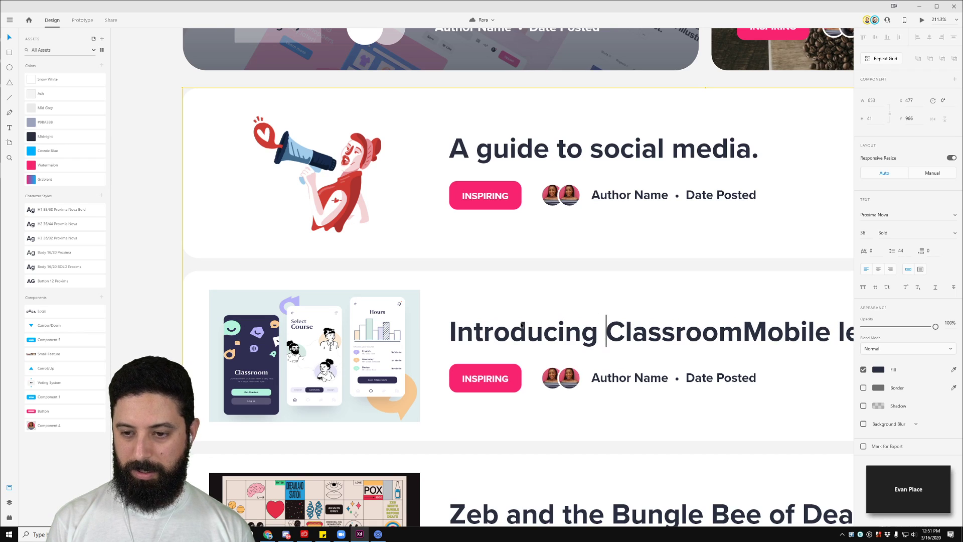
# Step: Insert ', a' after Classroom in the second card's title
pyautogui.press('Left')
pyautogui.write(', a')
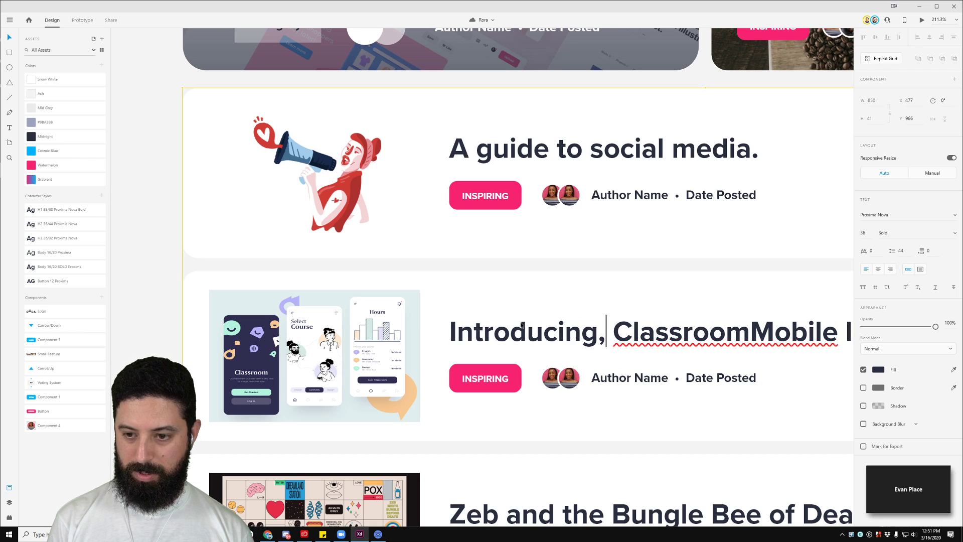
pyautogui.write('mo')
pyautogui.press('BackSpace')
pyautogui.press('BackSpace')
pyautogui.press('BackSpace')
pyautogui.press('BackSpace')
pyautogui.press('BackSpace')
pyautogui.press('Right')
pyautogui.press('Right')
pyautogui.press('Right')
pyautogui.press('Right')
pyautogui.press('Right')
pyautogui.press('Right')
pyautogui.press('Right')
pyautogui.press('Right')
pyautogui.press('Right')
pyautogui.press('Right')
pyautogui.press('Right')
pyautogui.press('Right')
pyautogui.press('Left')
pyautogui.press('Left')
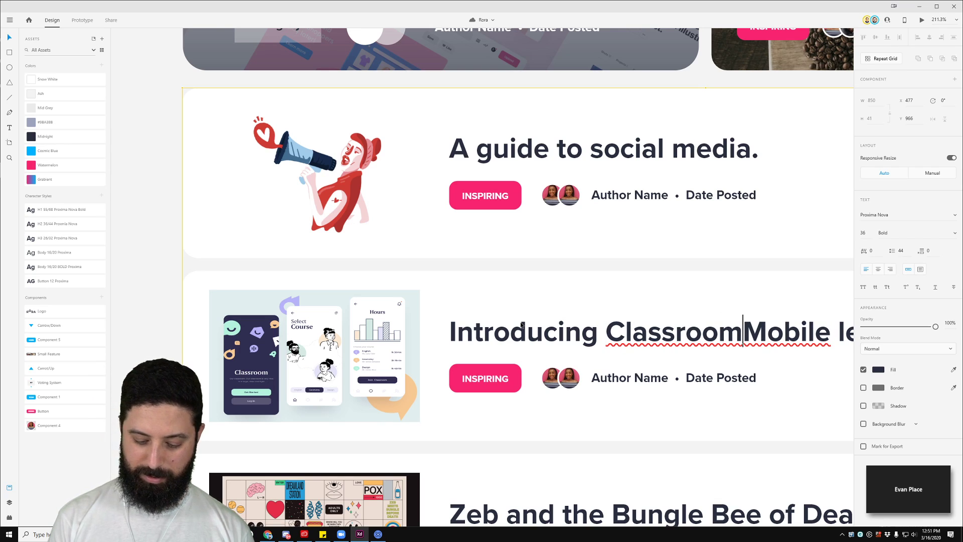
pyautogui.write(', a')
# Step: Delete 'platform.' so the title reads 'Introducing Classroom, a Mobile learning app'
pyautogui.scroll(-5, 558, 275)
pyautogui.scroll(-1, 557, 275)
pyautogui.moveTo(776, 273); pyautogui.dragTo(592, 243)
pyautogui.click(597, 272)
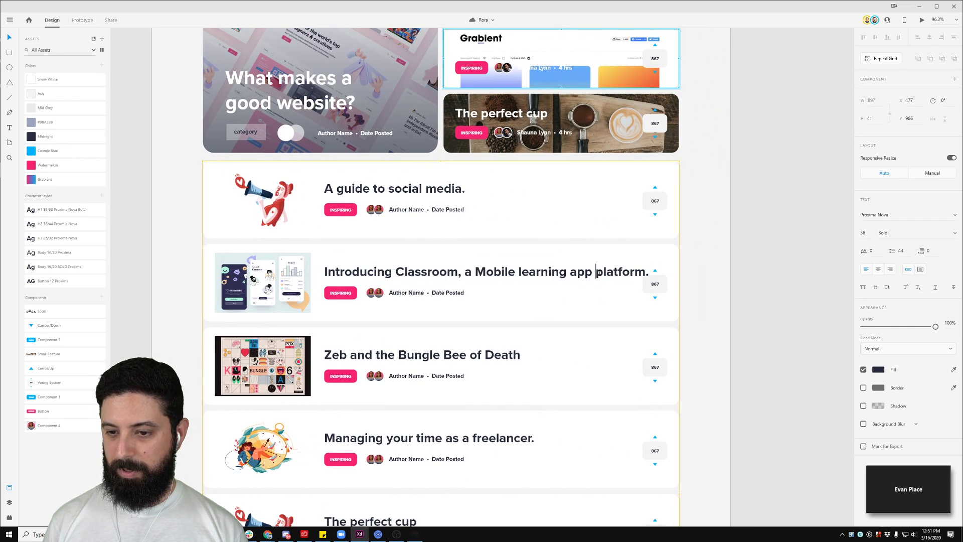
pyautogui.moveTo(592, 271); pyautogui.dragTo(712, 279)
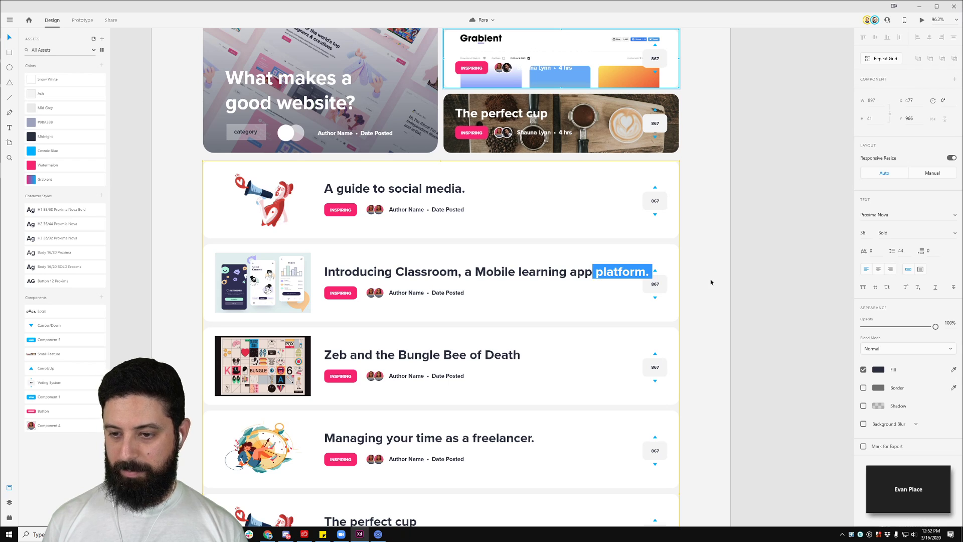
pyautogui.press('BackSpace')
pyautogui.press('Escape')
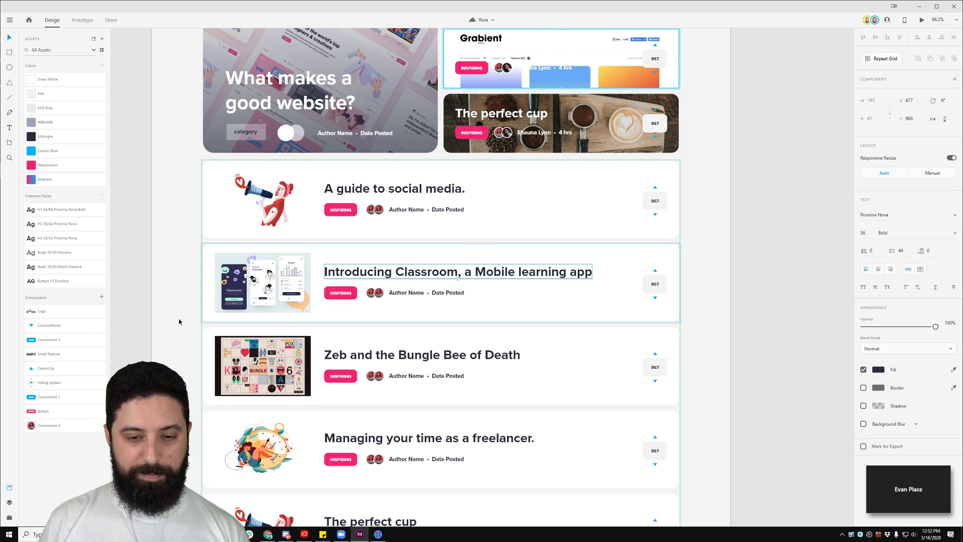
pyautogui.click(340, 294)
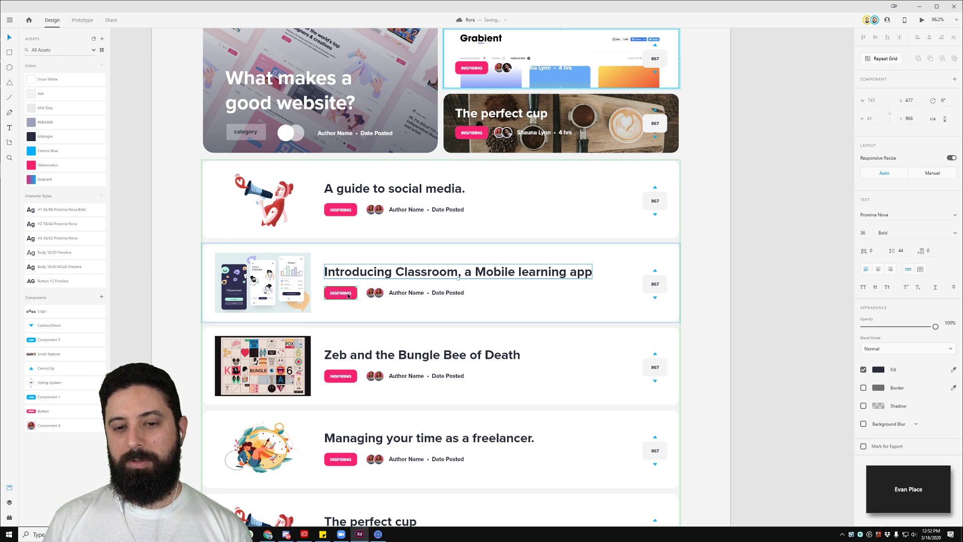
pyautogui.scroll(3, 472, 134)
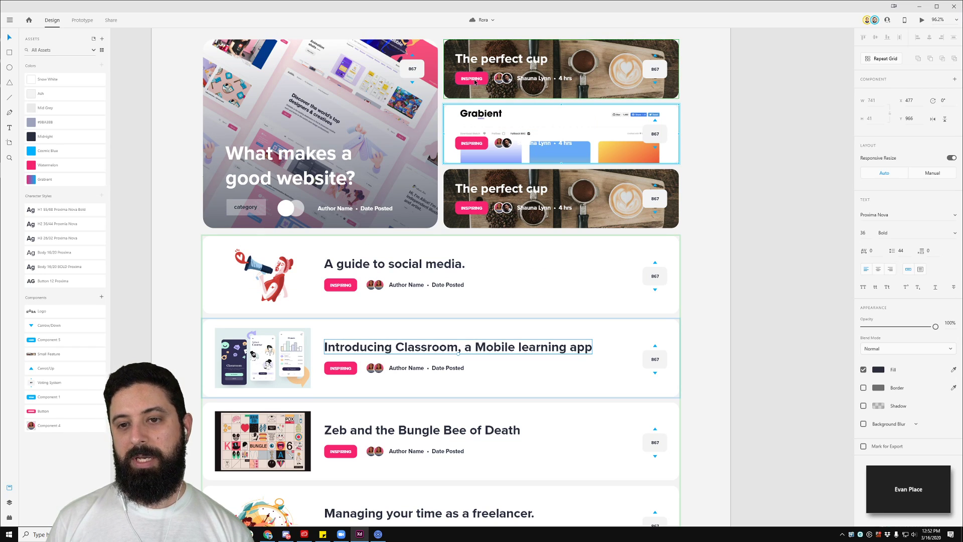
# Step: Fill the style guide's LEARN button with the Midnight colour swatch
pyautogui.scroll(-4, 525, 195)
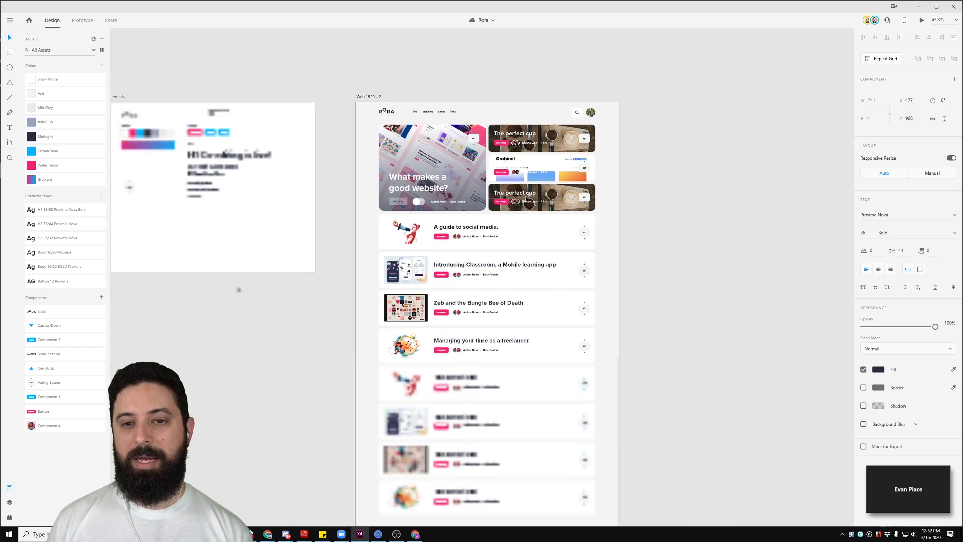
pyautogui.scroll(5, 206, 135)
pyautogui.click(269, 127)
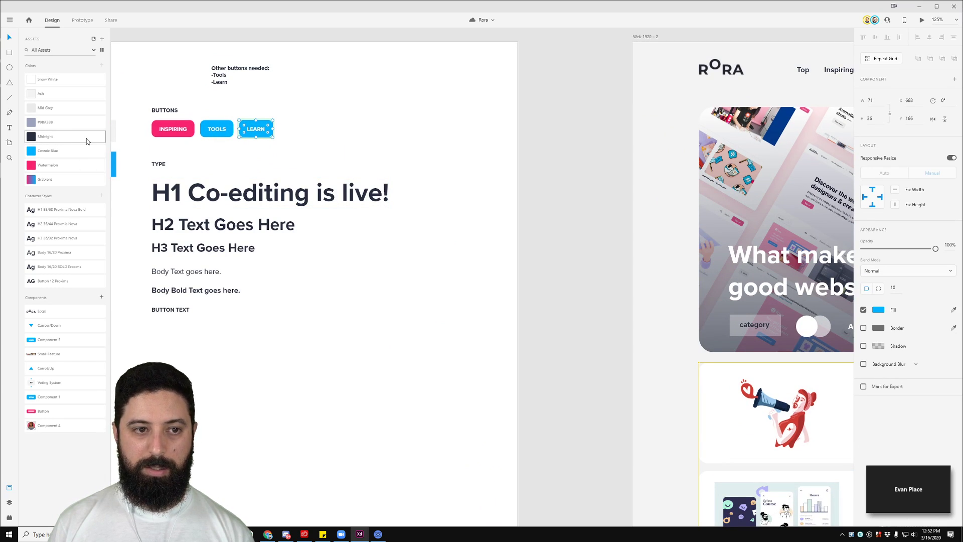
pyautogui.click(68, 139)
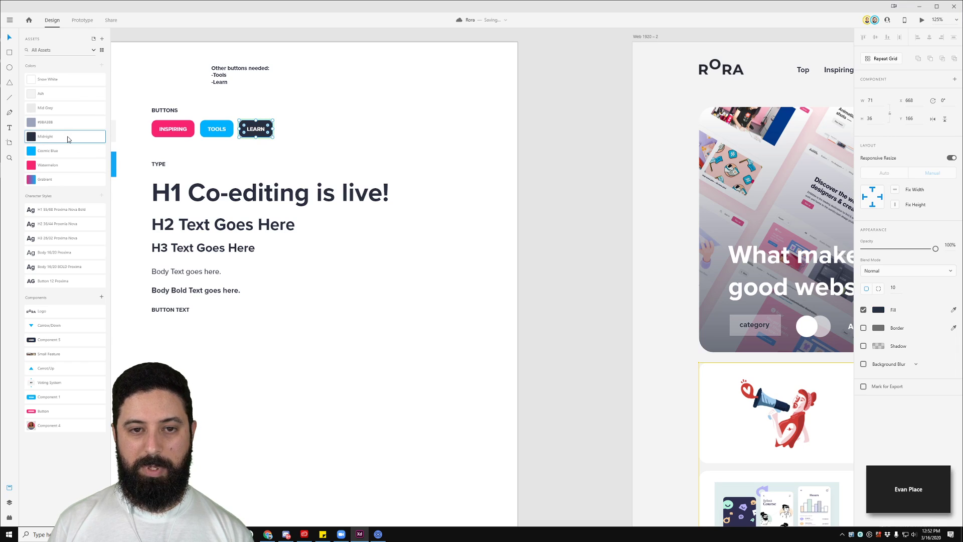
pyautogui.click(415, 104)
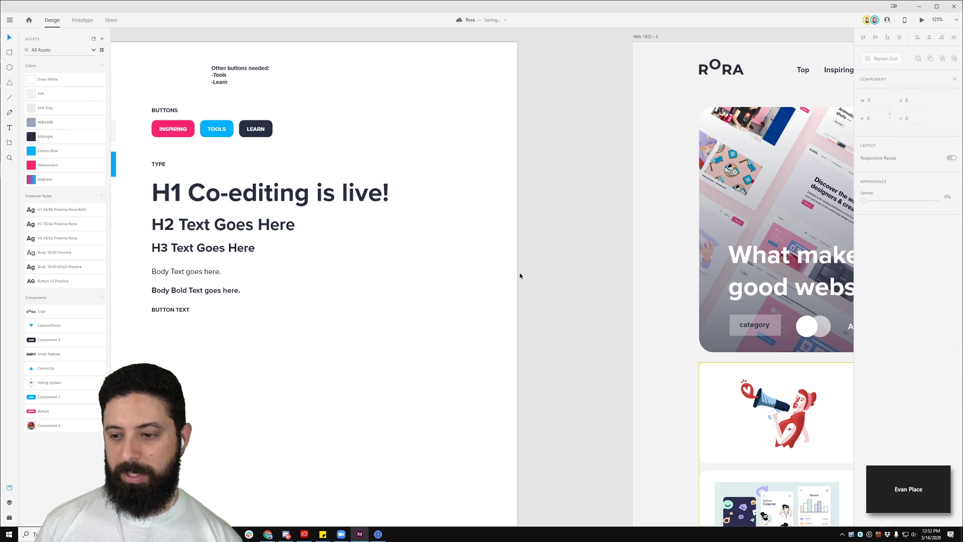
# Step: Bring the blog cards into view and select the Grabient feature card
pyautogui.moveTo(621, 344); pyautogui.dragTo(243, 269)
pyautogui.click(694, 140)
pyautogui.scroll(-3, 591, 155)
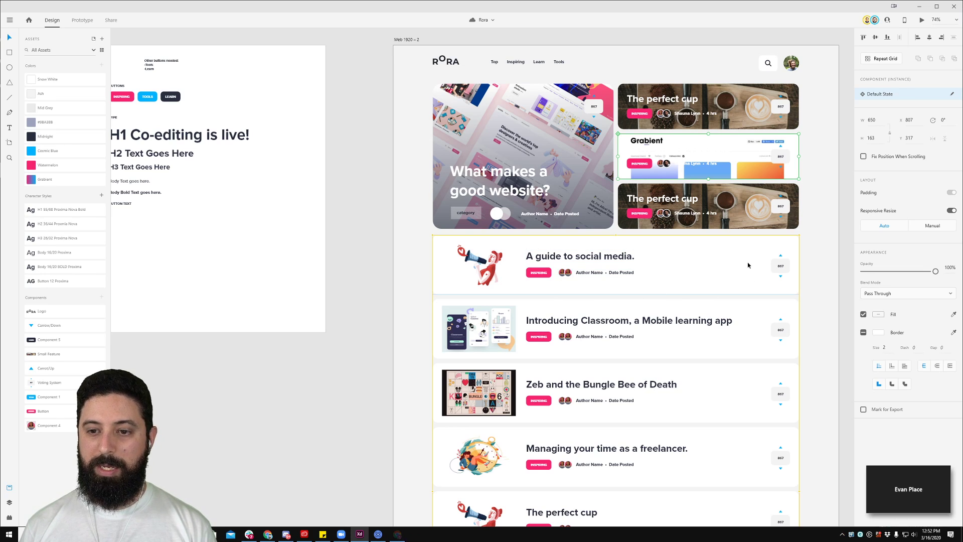
# Step: Select the avatars in the first and third article cards inside the Repeat Grid
pyautogui.scroll(-5, 743, 274)
pyautogui.hscroll(5, 742, 273)
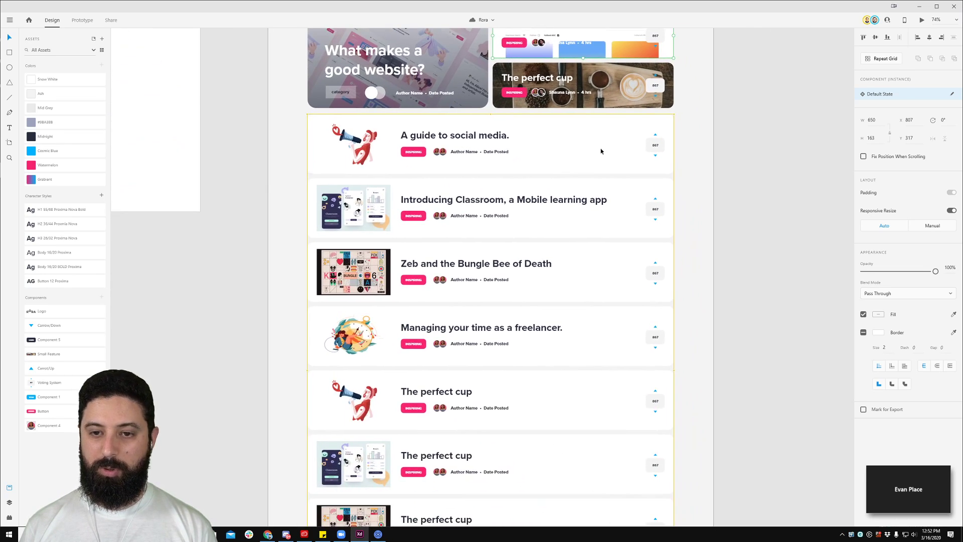
pyautogui.doubleClick(443, 153)
pyautogui.press('Escape')
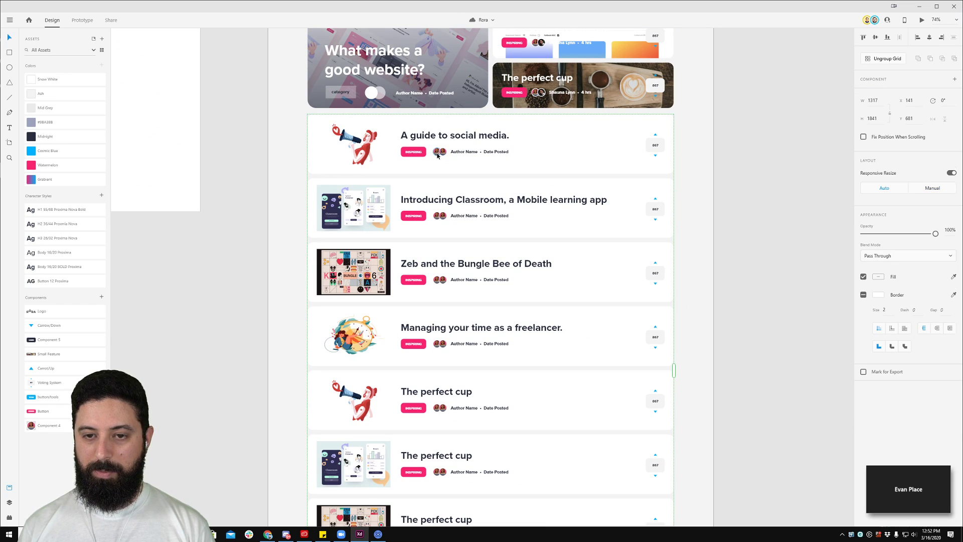
pyautogui.doubleClick(437, 283)
pyautogui.press('Escape')
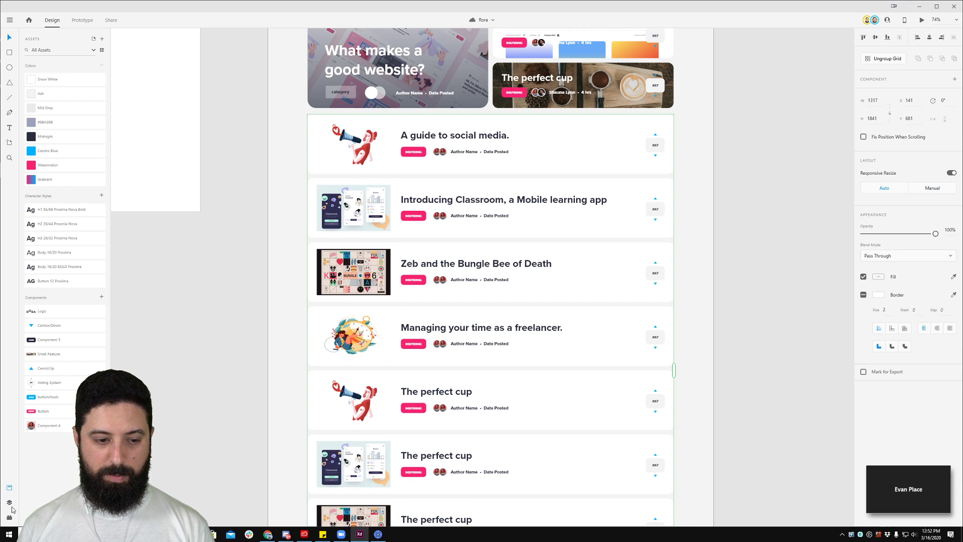
# Step: Launch the UI Faces plugin from the Plugins panel
pyautogui.click(9, 502)
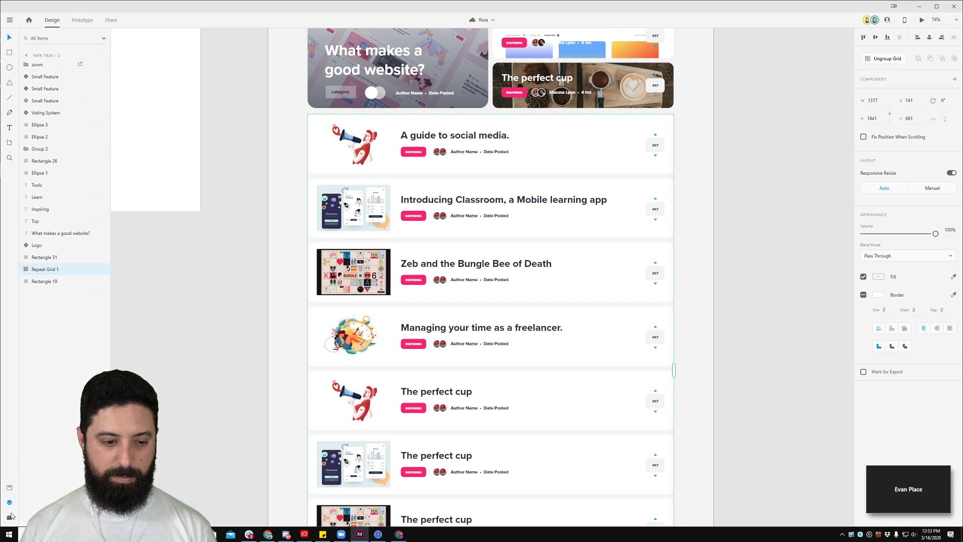
pyautogui.click(9, 517)
pyautogui.click(51, 82)
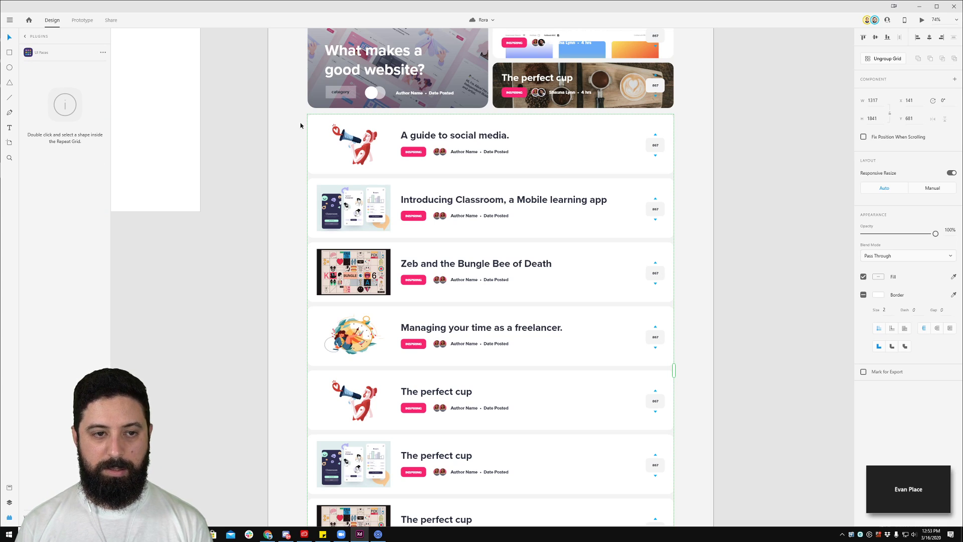
# Step: Fill the first card's author avatar with a generated male or female face
pyautogui.doubleClick(442, 151)
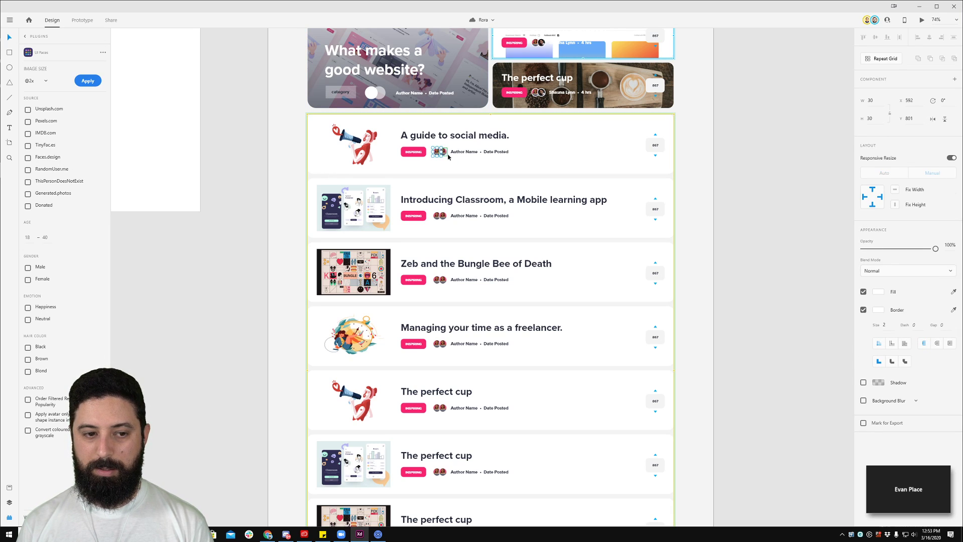
pyautogui.scroll(5, 441, 151)
pyautogui.press('Escape')
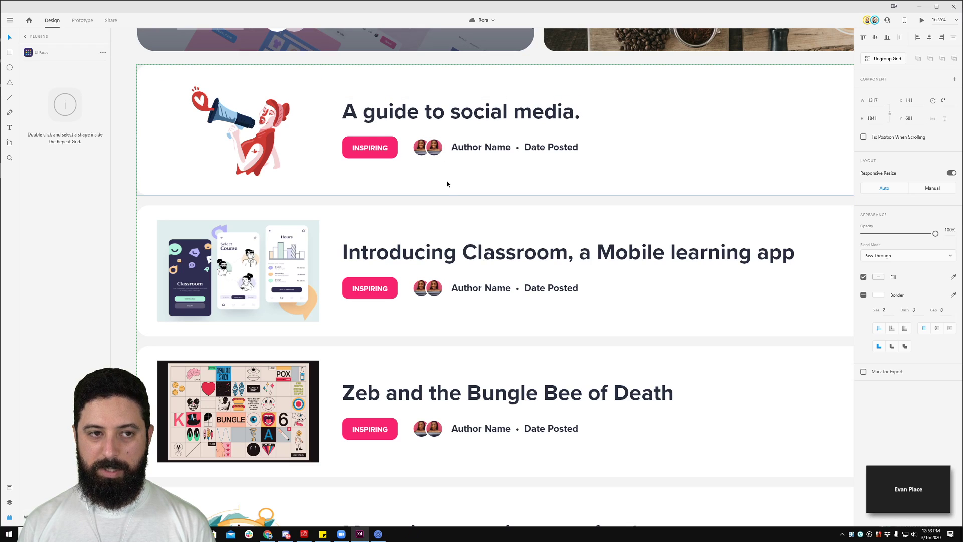
pyautogui.doubleClick(426, 148)
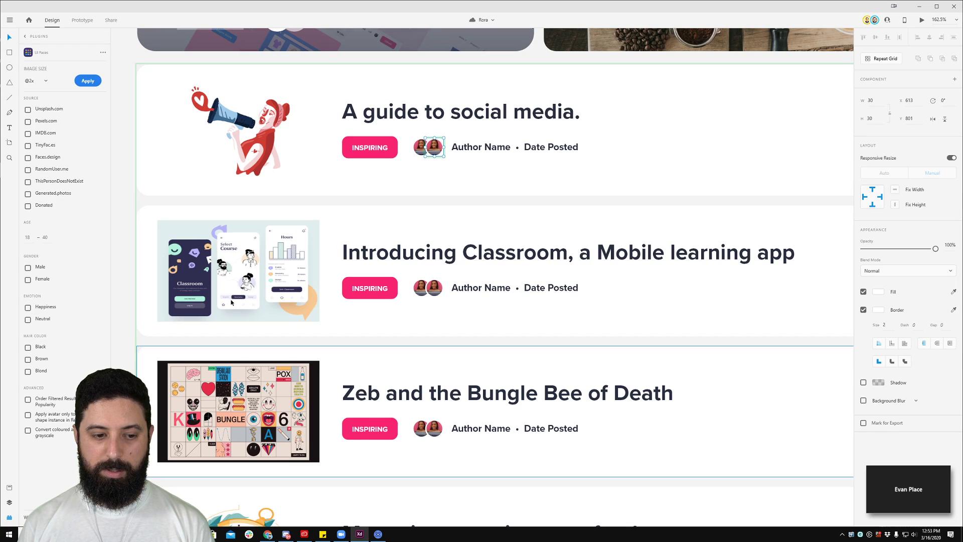
pyautogui.press('Escape')
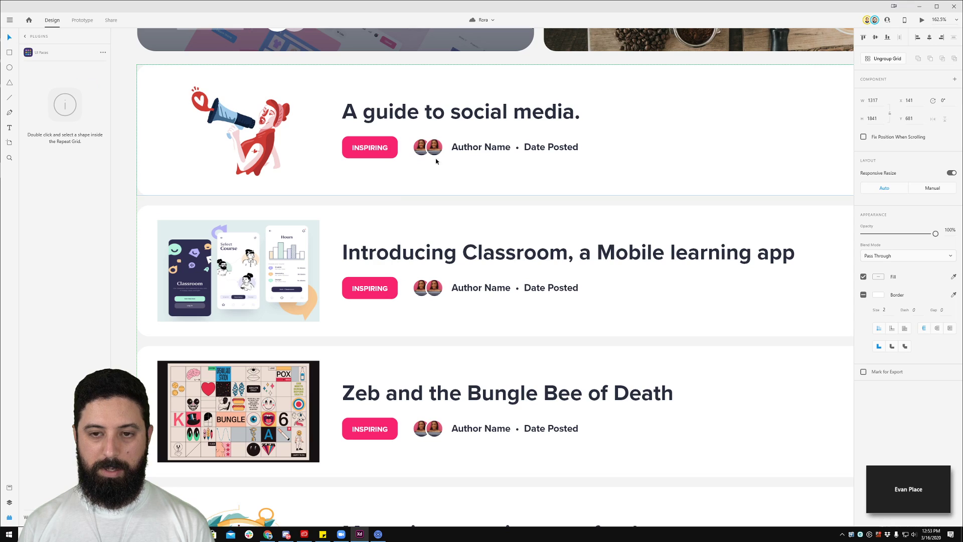
pyautogui.doubleClick(427, 148)
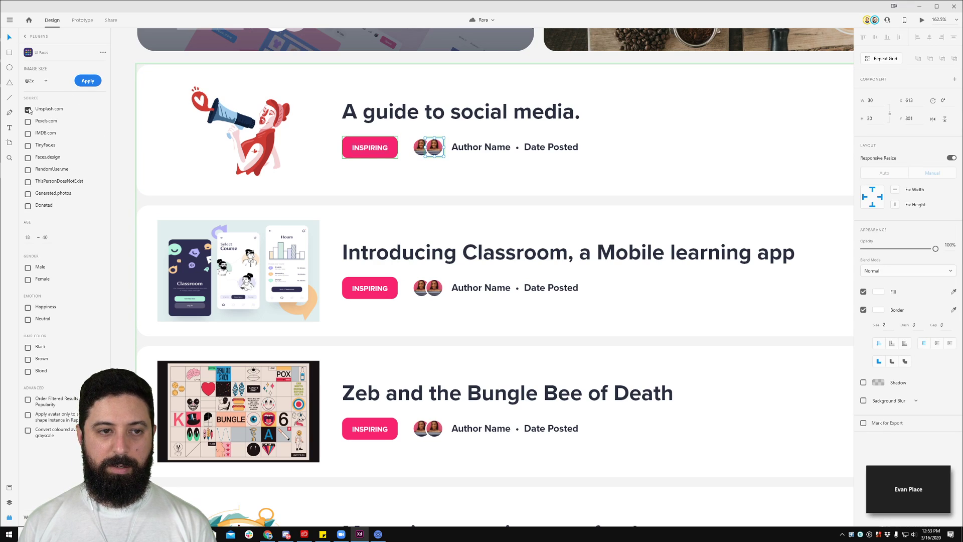
pyautogui.click(28, 267)
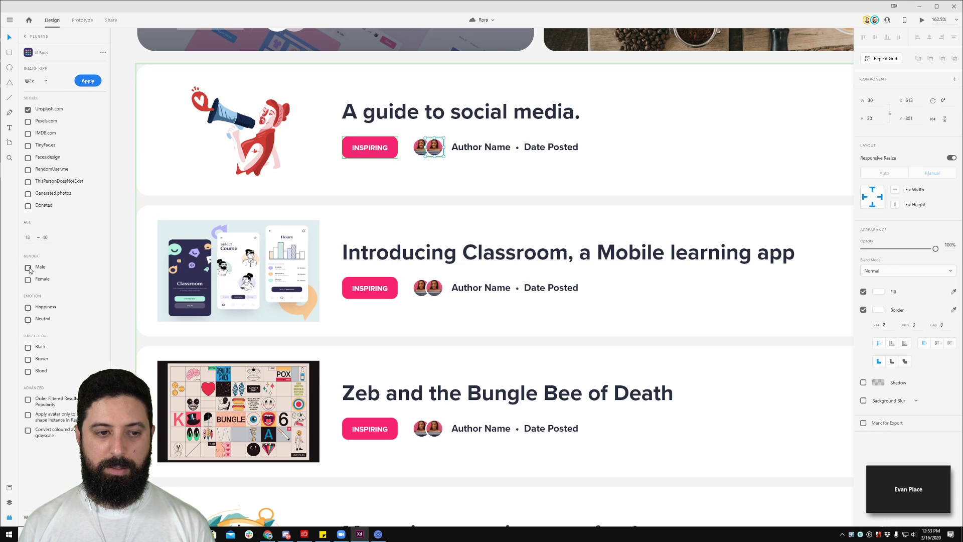
pyautogui.click(28, 279)
pyautogui.click(99, 81)
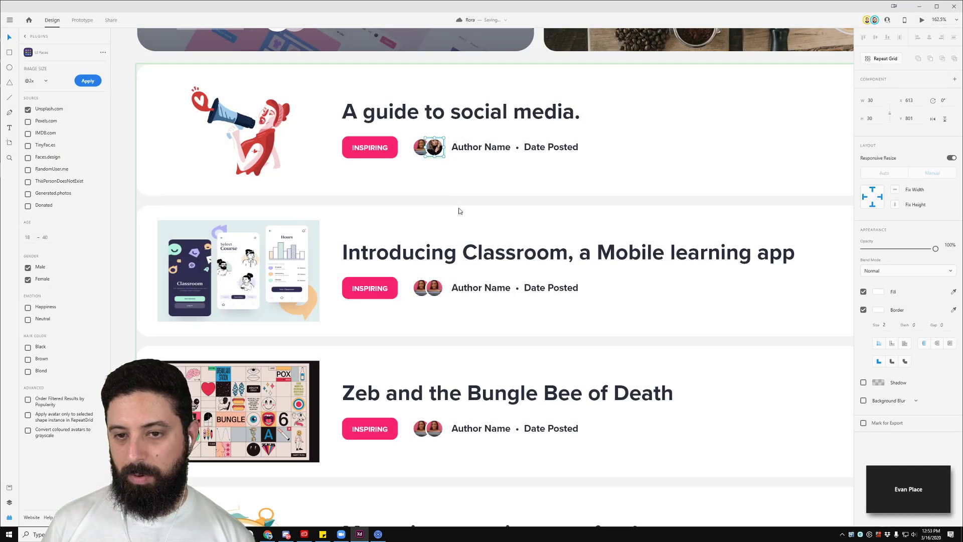
# Step: Fill both Classroom card avatars, using men only and IMDB.com instead of Unsplash.com
pyautogui.click(433, 288)
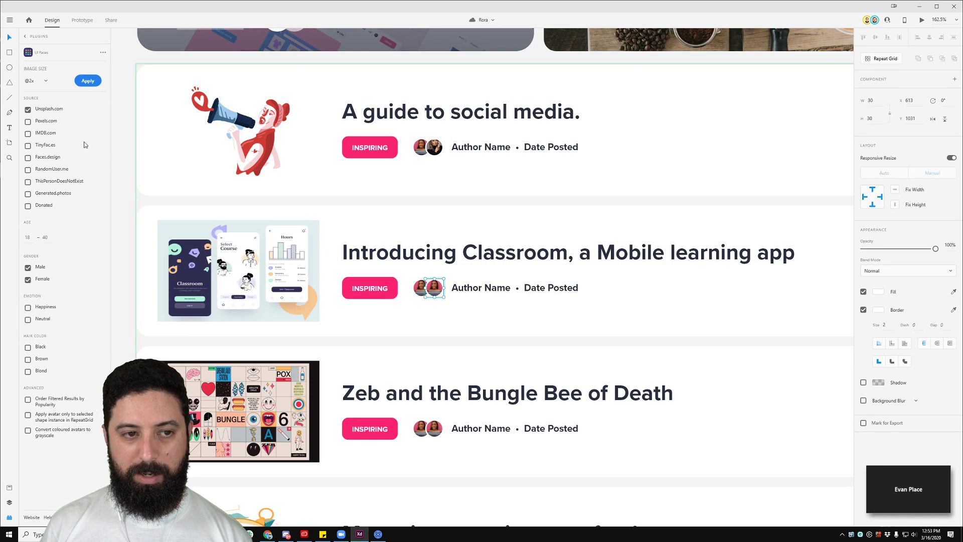
pyautogui.click(90, 80)
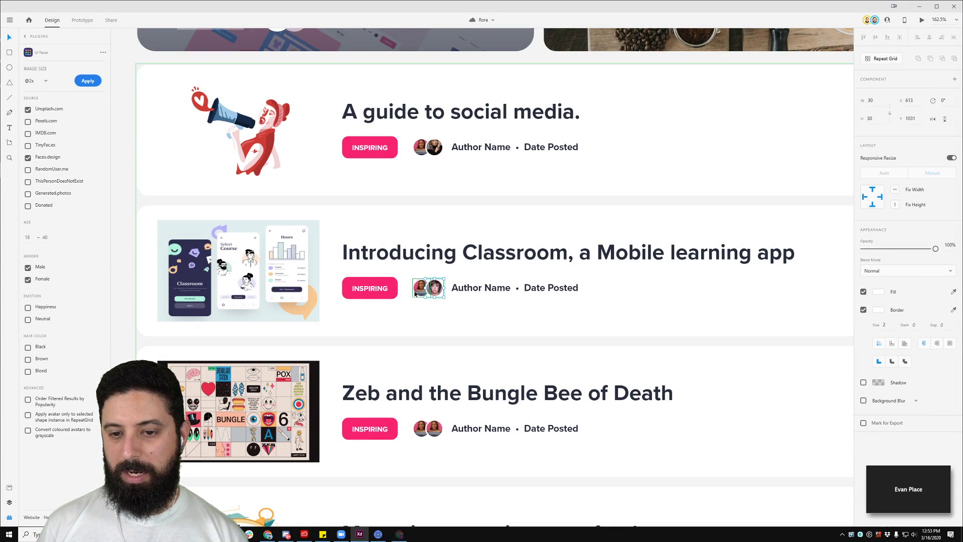
pyautogui.click(417, 292)
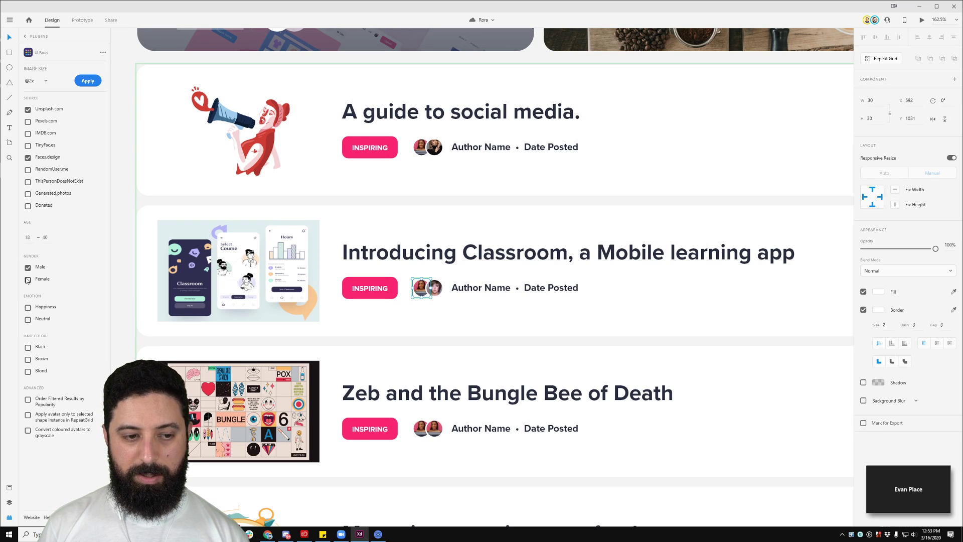
pyautogui.click(82, 83)
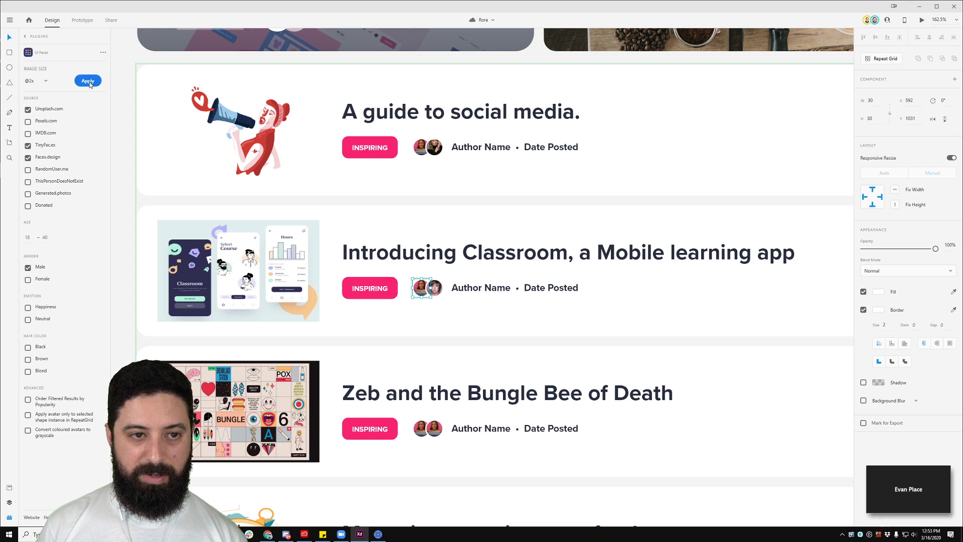
pyautogui.click(28, 134)
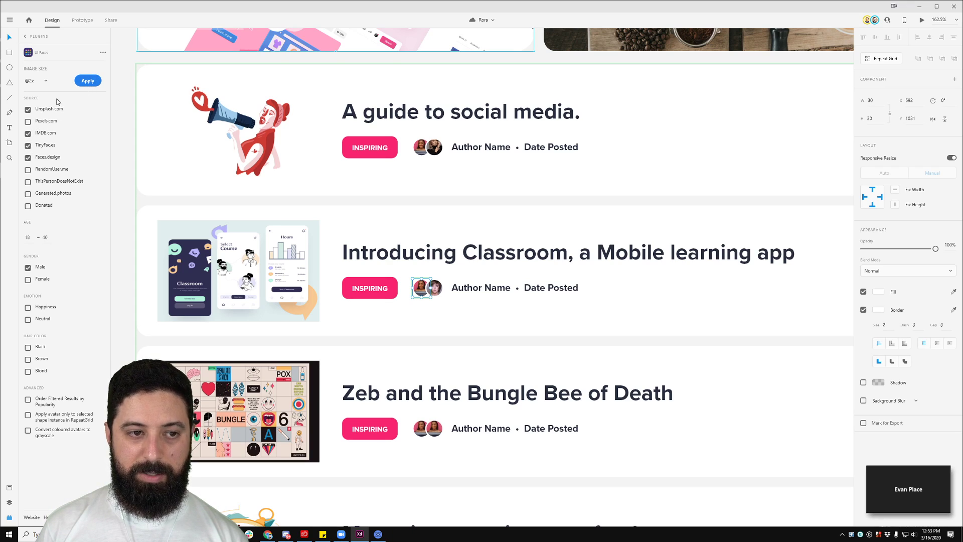
pyautogui.click(87, 82)
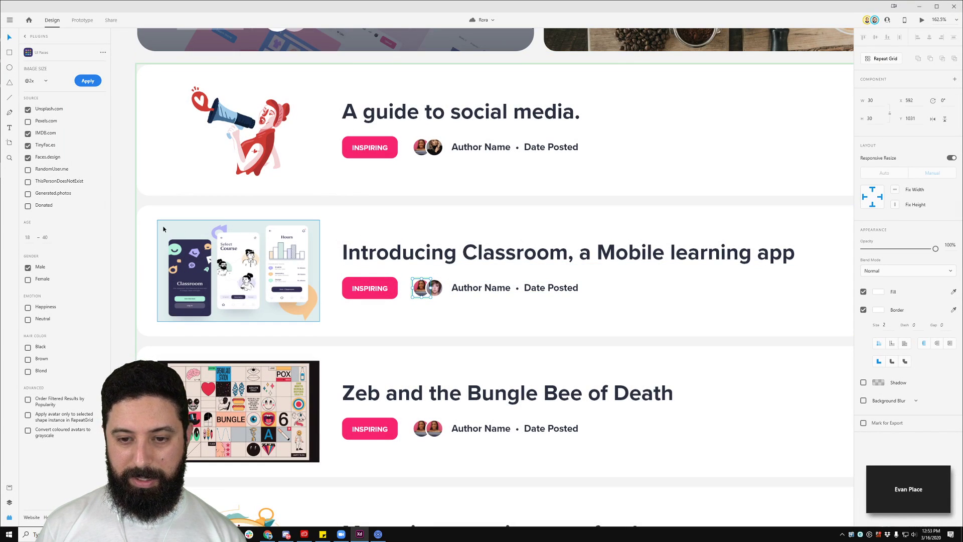
pyautogui.click(28, 110)
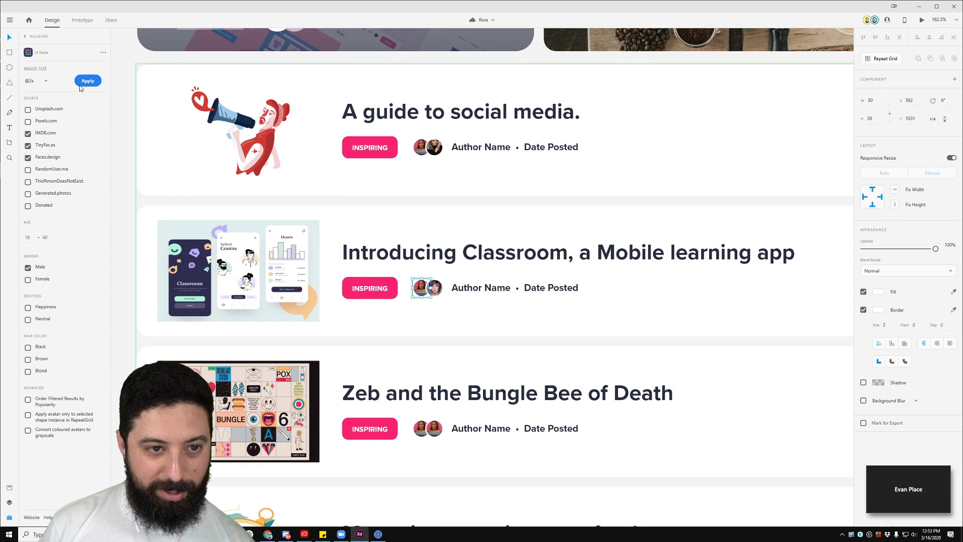
pyautogui.click(87, 83)
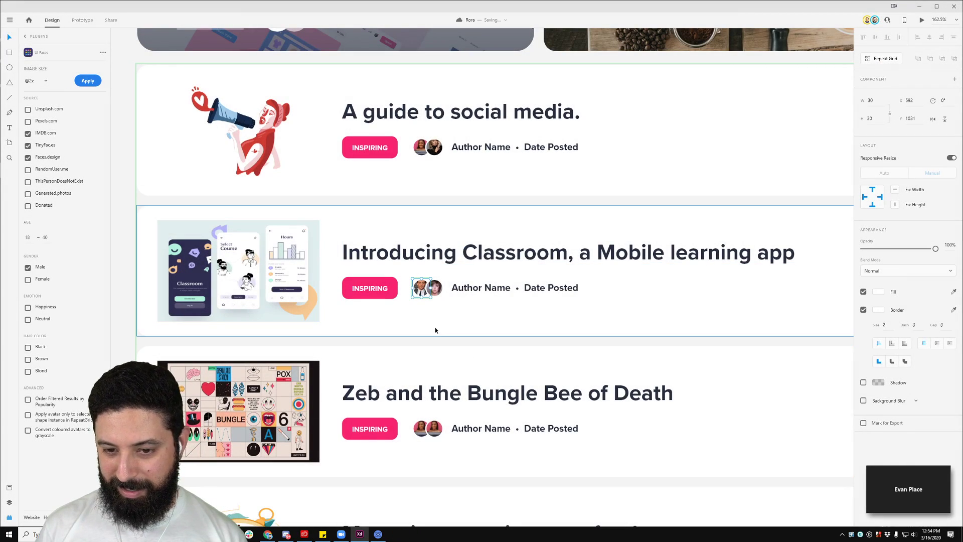
# Step: Select the Zeb card's avatar, then begin editing the Classroom card's vote count
pyautogui.scroll(6, 438, 329)
pyautogui.scroll(-6, 391, 202)
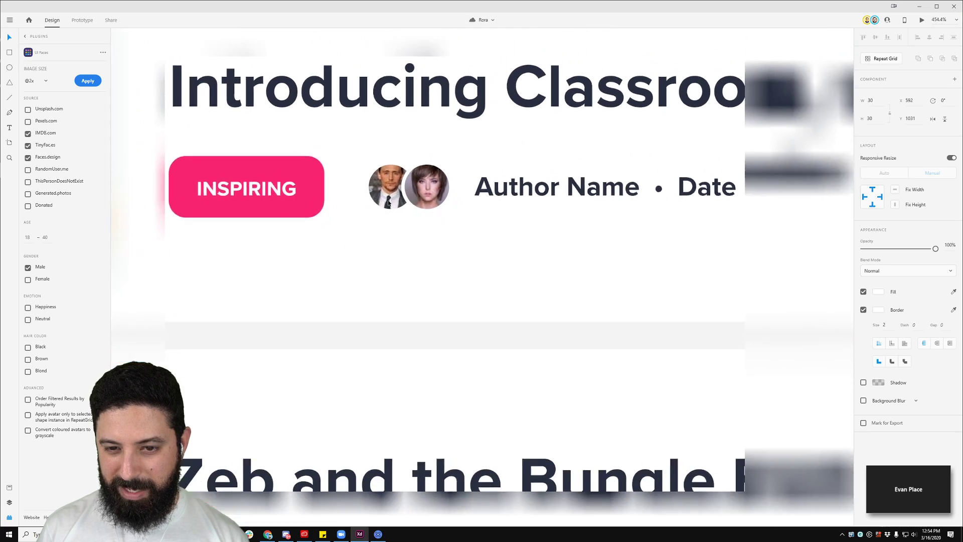
pyautogui.scroll(-2, 390, 200)
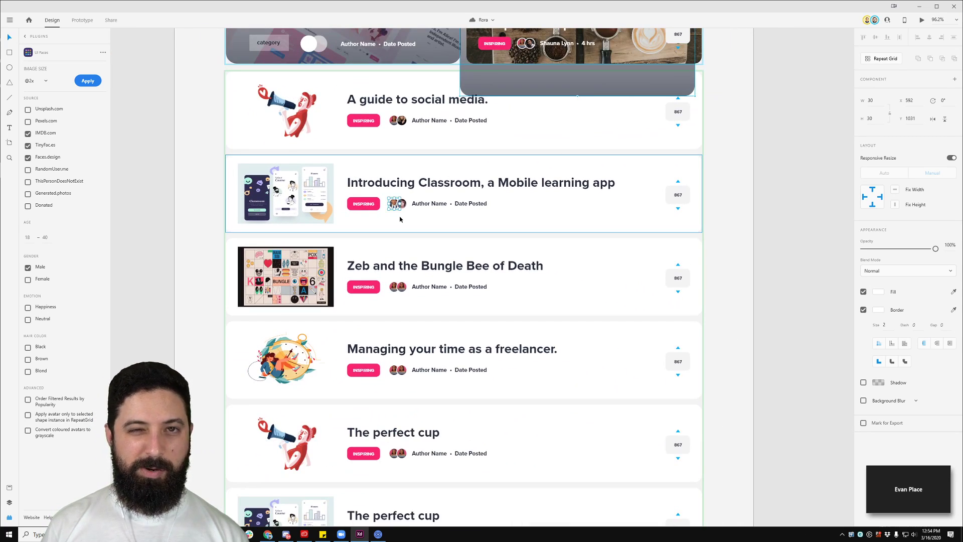
pyautogui.scroll(-2, 406, 221)
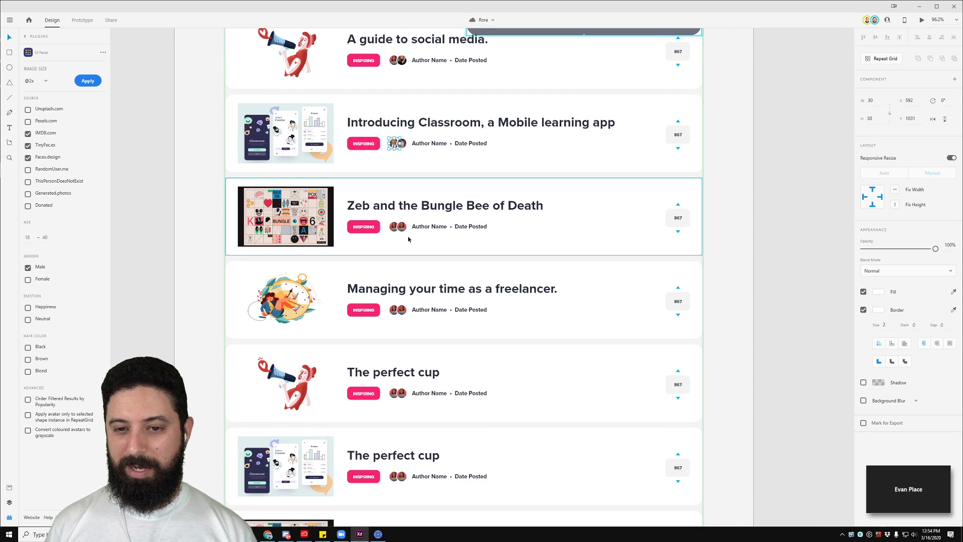
pyautogui.click(404, 231)
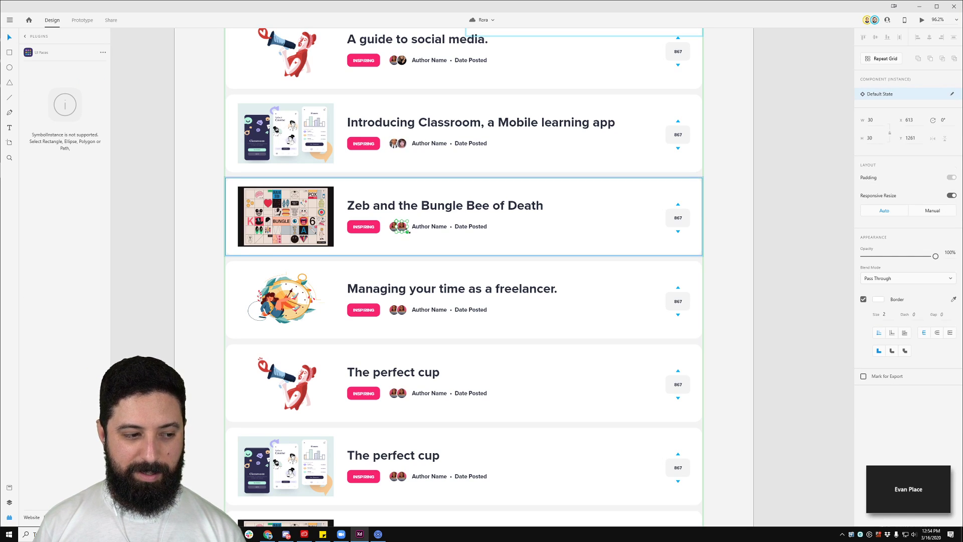
pyautogui.scroll(-1, 409, 329)
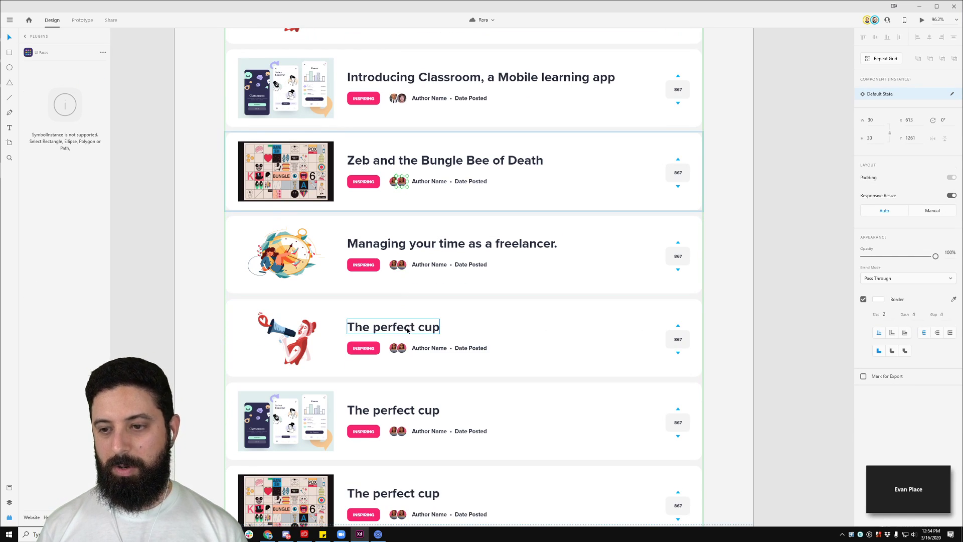
pyautogui.scroll(-2, 460, 284)
pyautogui.scroll(4, 589, 173)
pyautogui.doubleClick(590, 170)
# Step: Try changing the vote count to 5309 and centring it, then undo back to 867
pyautogui.doubleClick(589, 170)
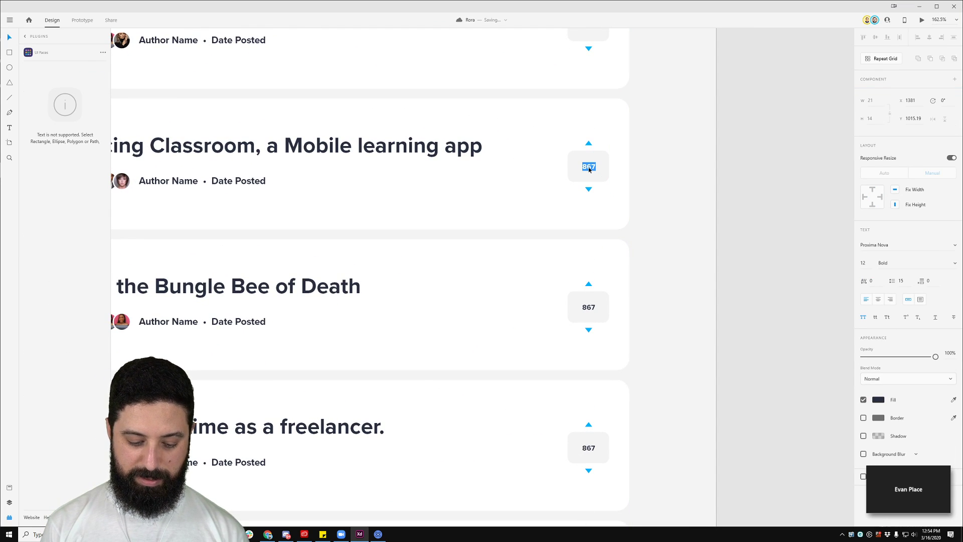
pyautogui.write('5309')
pyautogui.press('Escape')
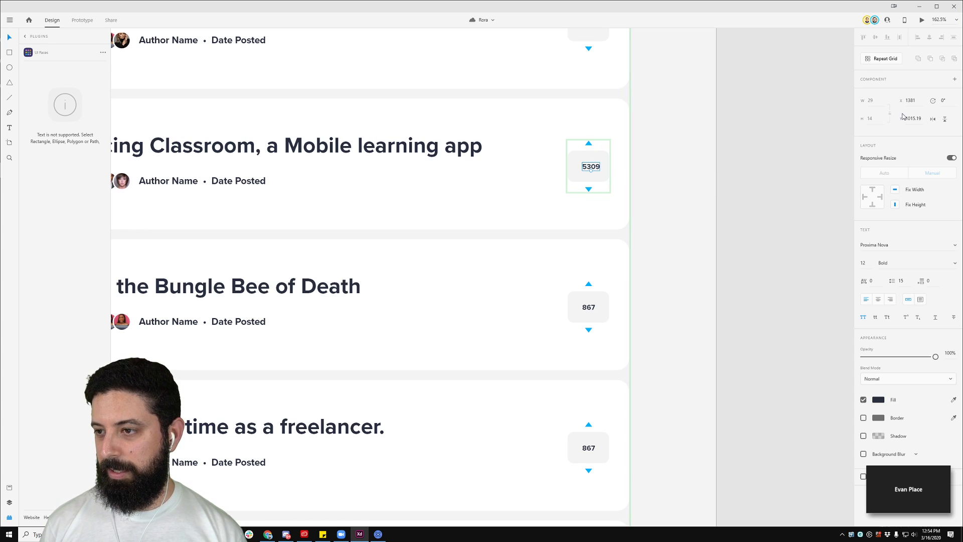
pyautogui.click(877, 301)
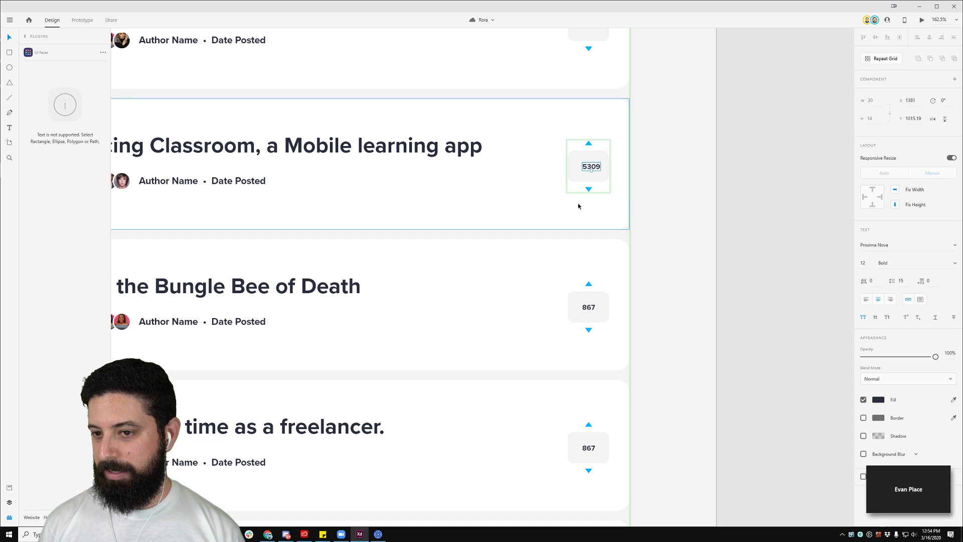
pyautogui.hotkey('ctrl', 'z')
pyautogui.click(663, 168)
pyautogui.hotkey('ctrl', 'z')
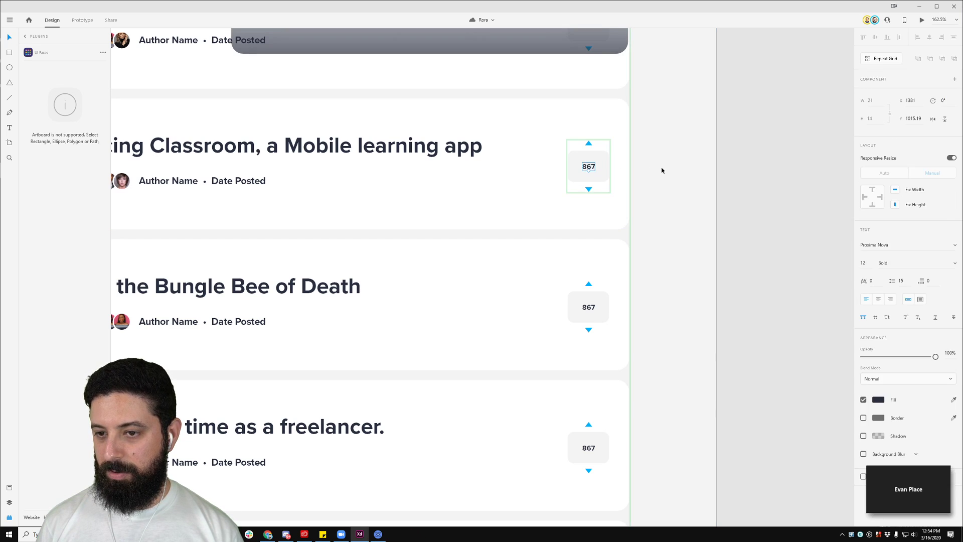
pyautogui.click(681, 173)
pyautogui.scroll(-5, 664, 176)
pyautogui.scroll(-3, 345, 147)
pyautogui.scroll(12, 321, 206)
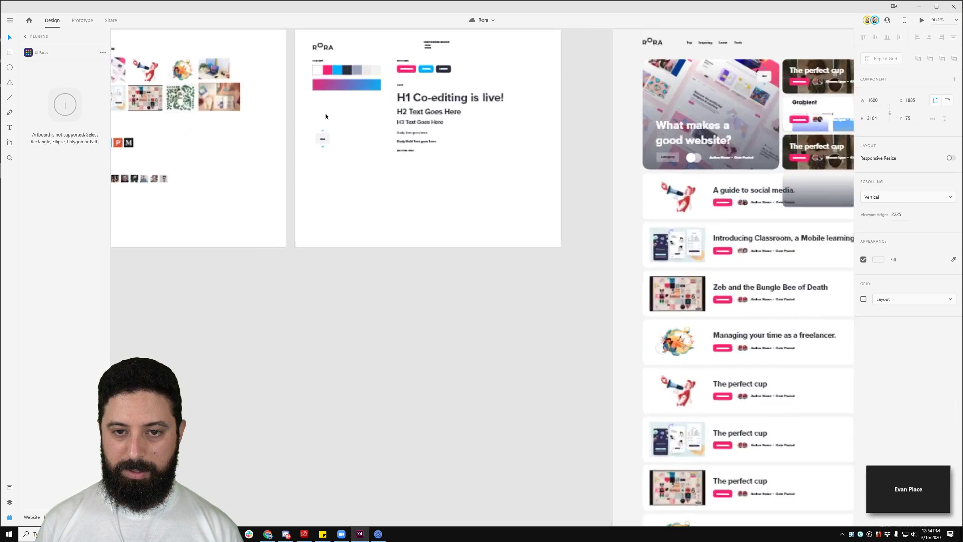
# Step: Centre-align the 867 count as a fixed-width text box widened to both sides
pyautogui.doubleClick(333, 203)
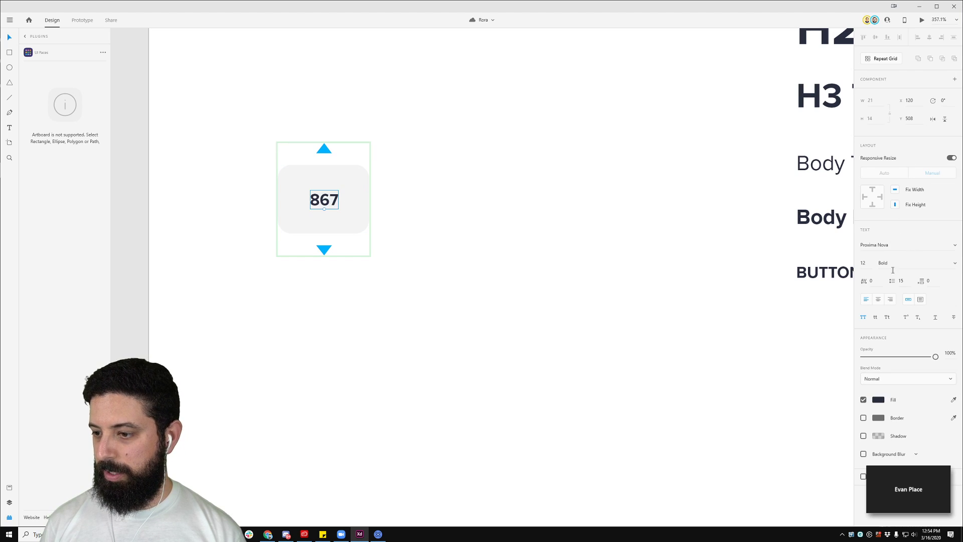
pyautogui.click(879, 303)
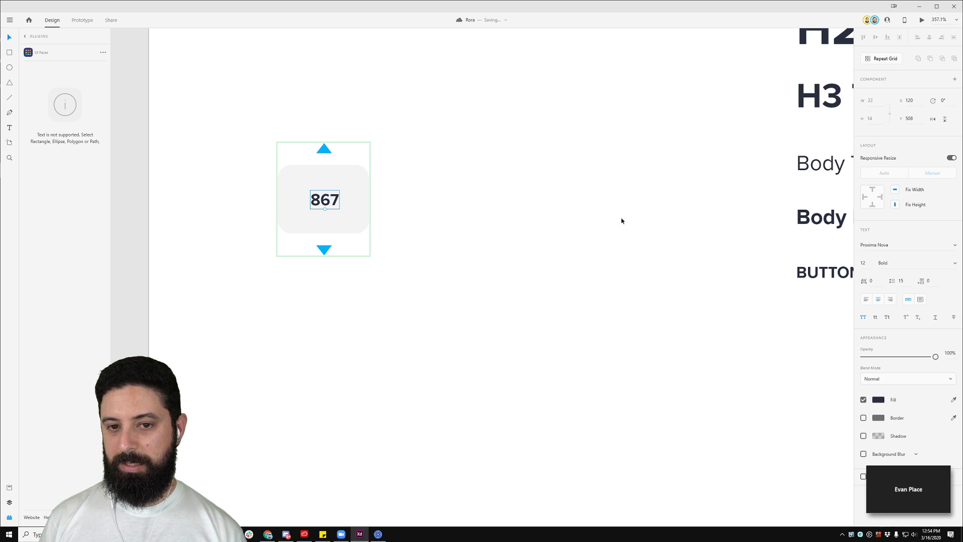
pyautogui.click(919, 300)
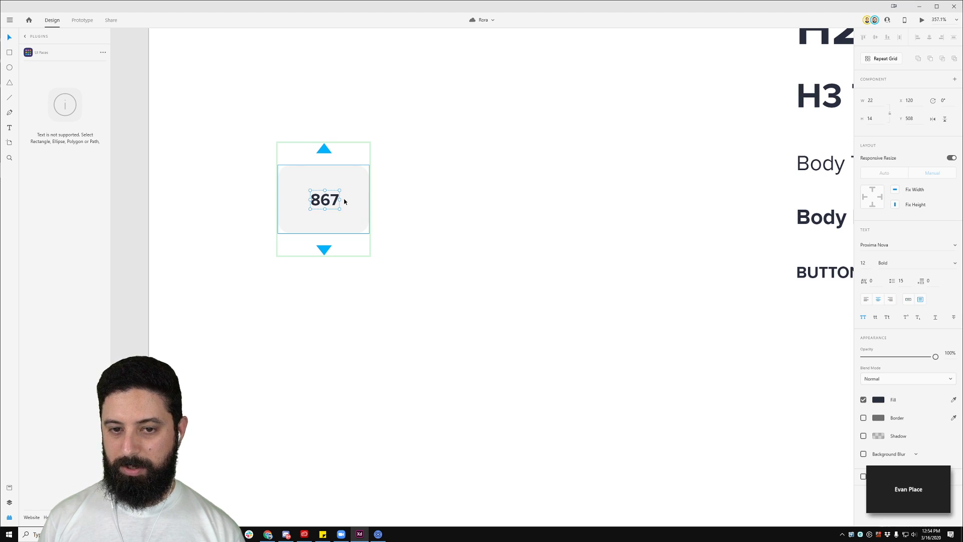
pyautogui.moveTo(340, 200); pyautogui.dragTo(369, 200)
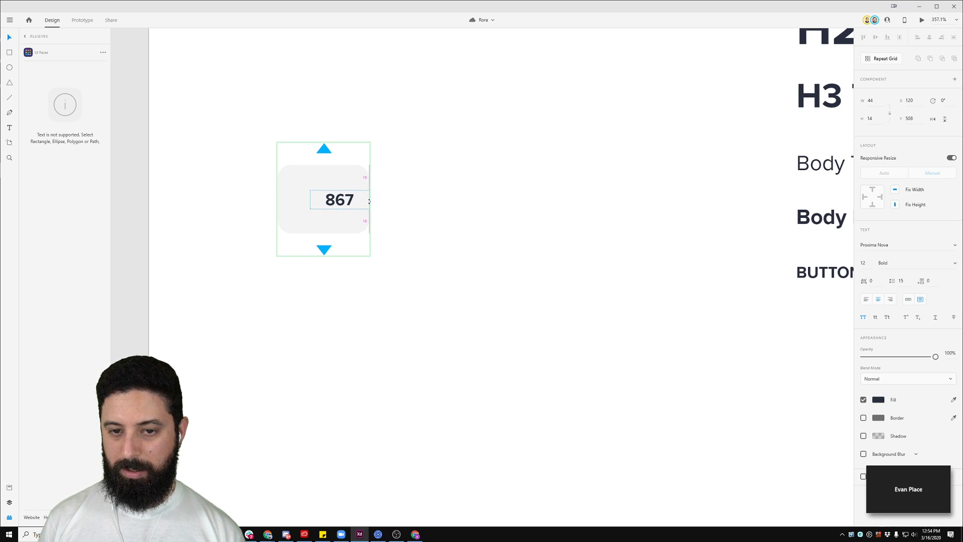
pyautogui.press('Tab')
pyautogui.press('Tab')
pyautogui.click(321, 203)
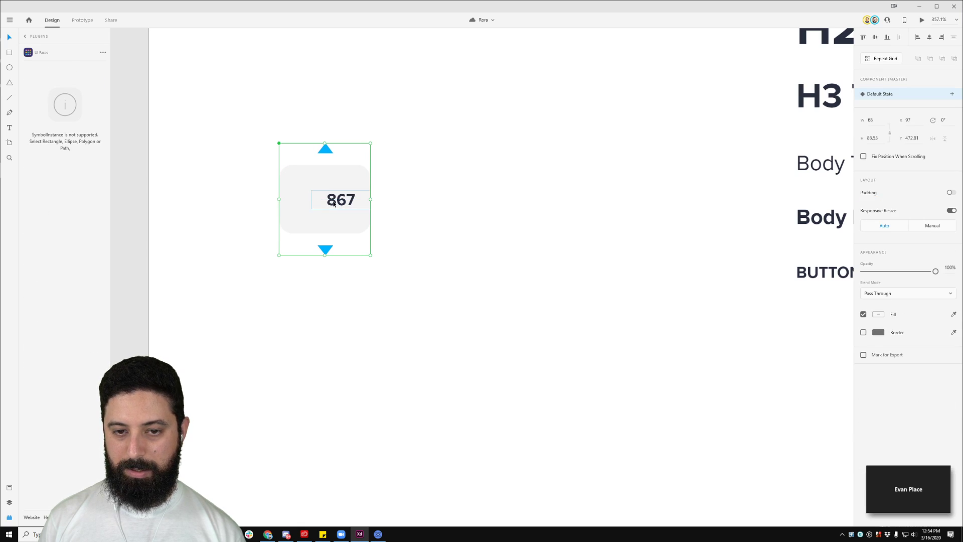
pyautogui.doubleClick(336, 207)
pyautogui.moveTo(310, 200); pyautogui.dragTo(278, 200)
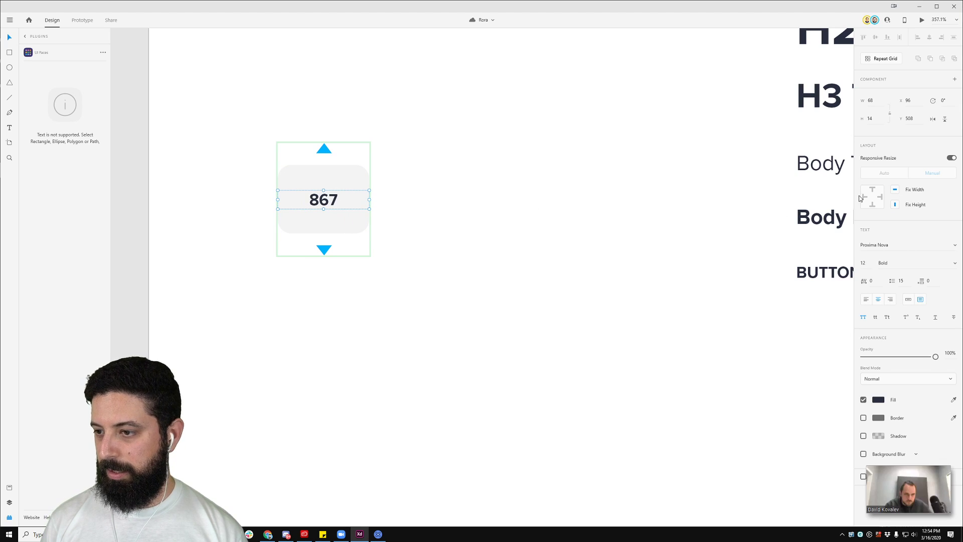
# Step: Clear the count's left and right resize pins and check Fix Width
pyautogui.click(881, 197)
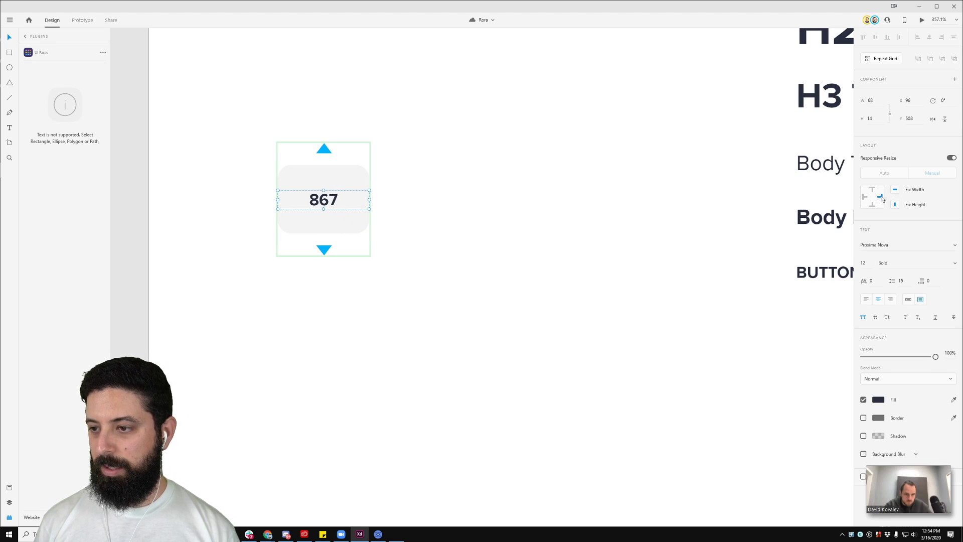
pyautogui.click(868, 197)
pyautogui.click(868, 197)
pyautogui.click(895, 191)
pyautogui.click(608, 279)
pyautogui.scroll(-6, 608, 279)
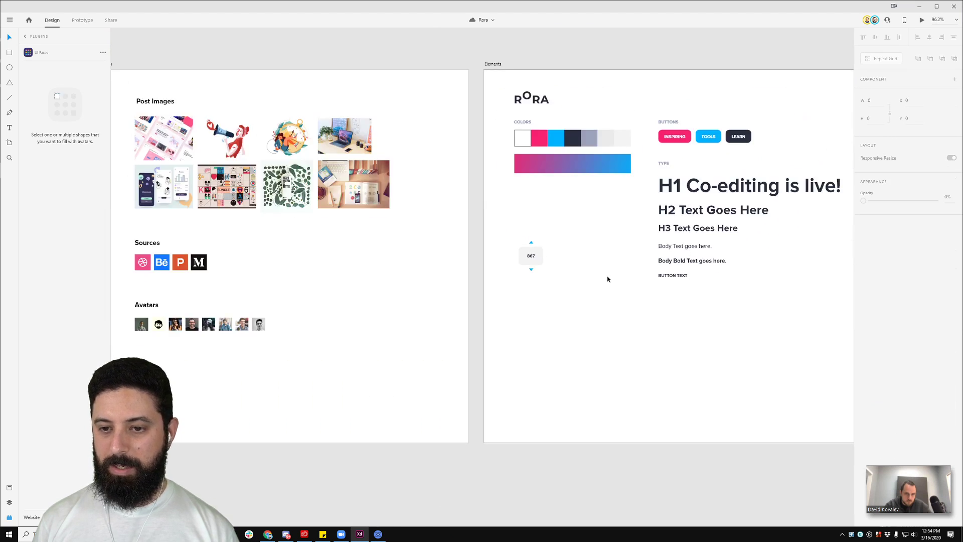
# Step: Replace the Introducing Classroom row's 867 vote count with 723 on Web 1920 – 2
pyautogui.moveTo(692, 283); pyautogui.dragTo(163, 255)
pyautogui.scroll(5, 464, 286)
pyautogui.doubleClick(552, 390)
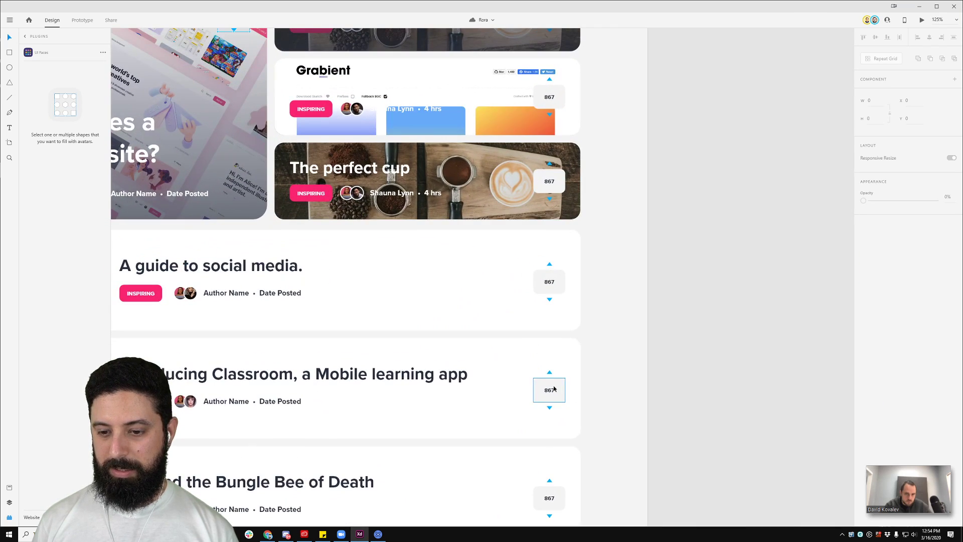
pyautogui.doubleClick(553, 391)
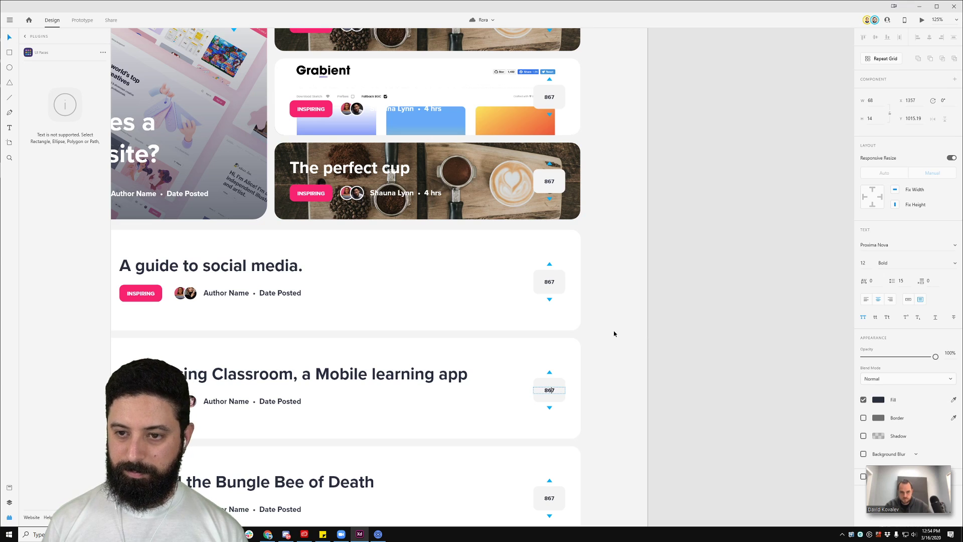
pyautogui.doubleClick(550, 391)
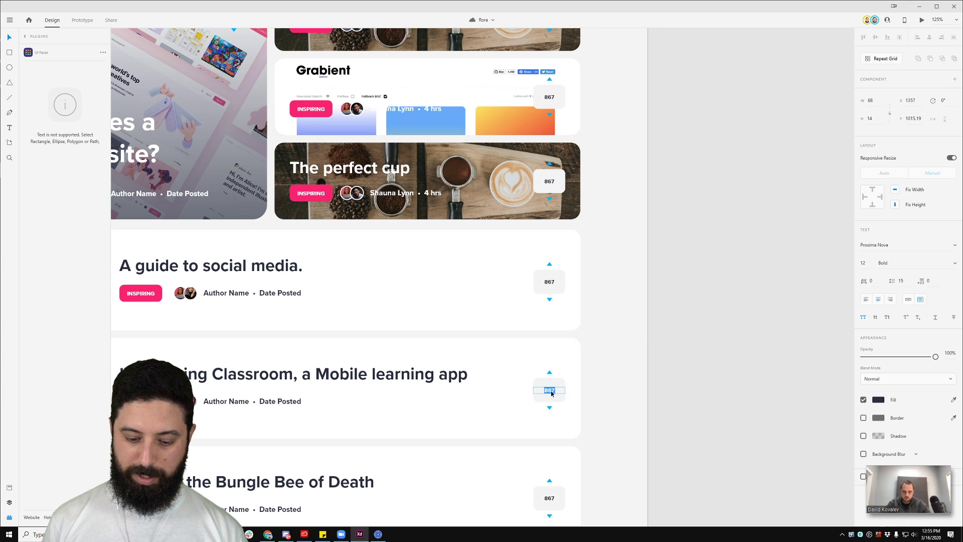
pyautogui.write('723')
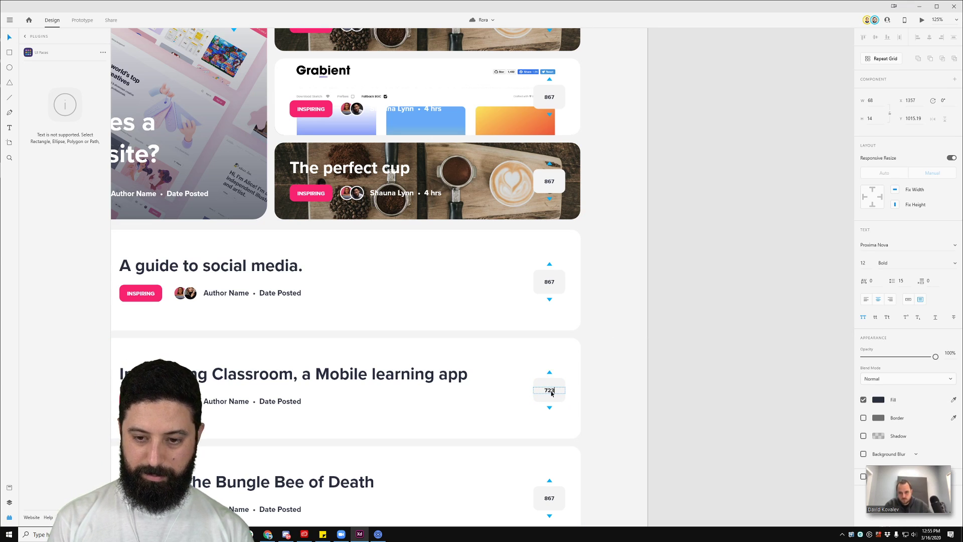
pyautogui.press('Escape')
pyautogui.scroll(-2, 684, 416)
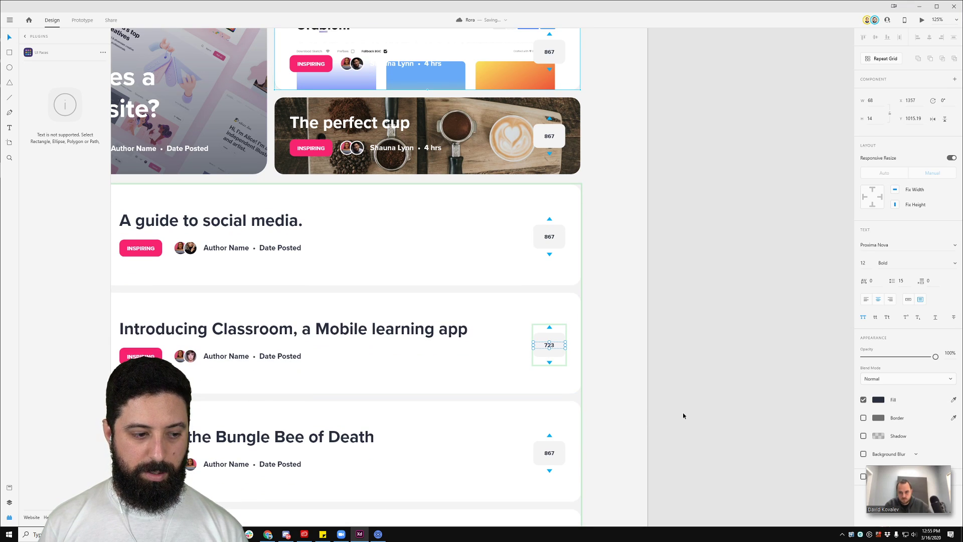
pyautogui.scroll(-1, 682, 415)
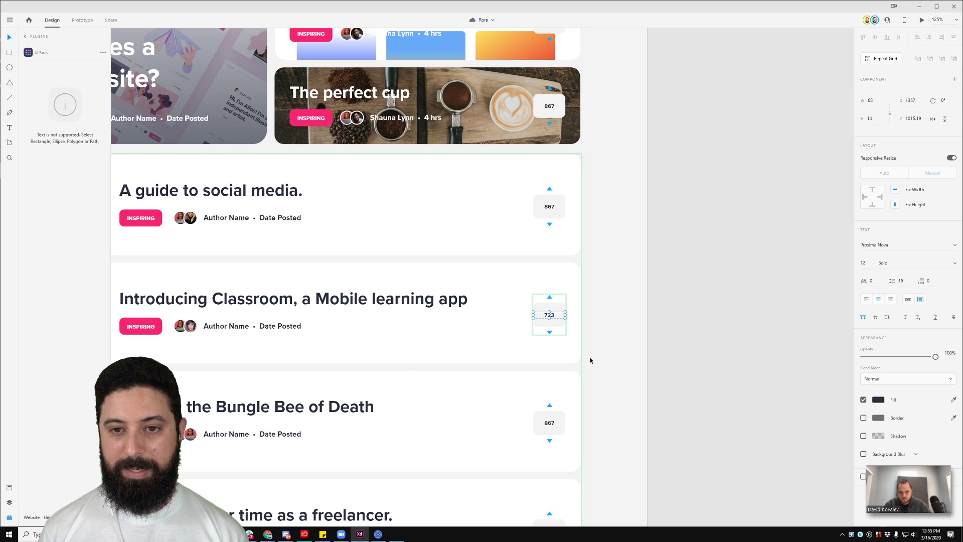
pyautogui.scroll(-6, 591, 361)
pyautogui.moveTo(326, 435); pyautogui.dragTo(396, 250)
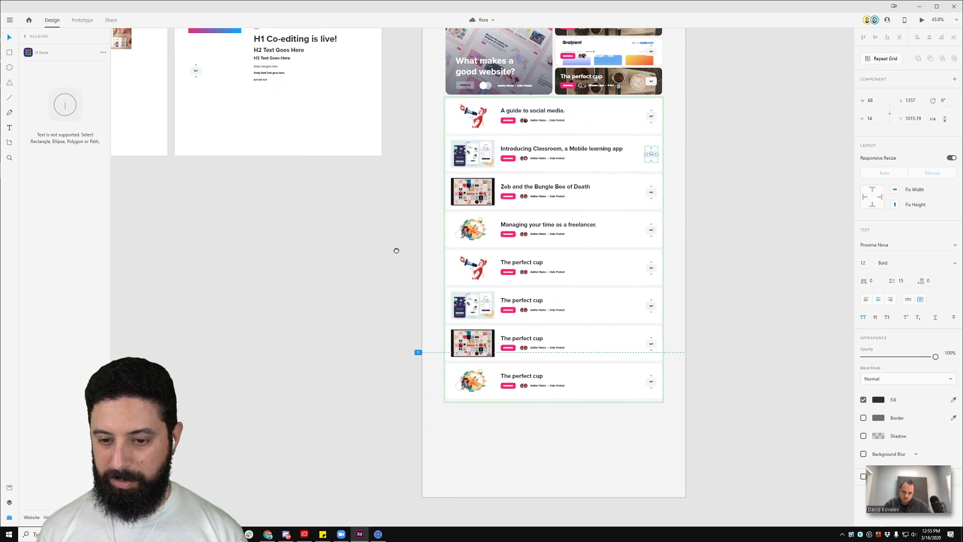
# Step: Zoom out to all artboards, then pan and zoom back to Web 1920 – 2's top feature cards
pyautogui.scroll(-3, 396, 249)
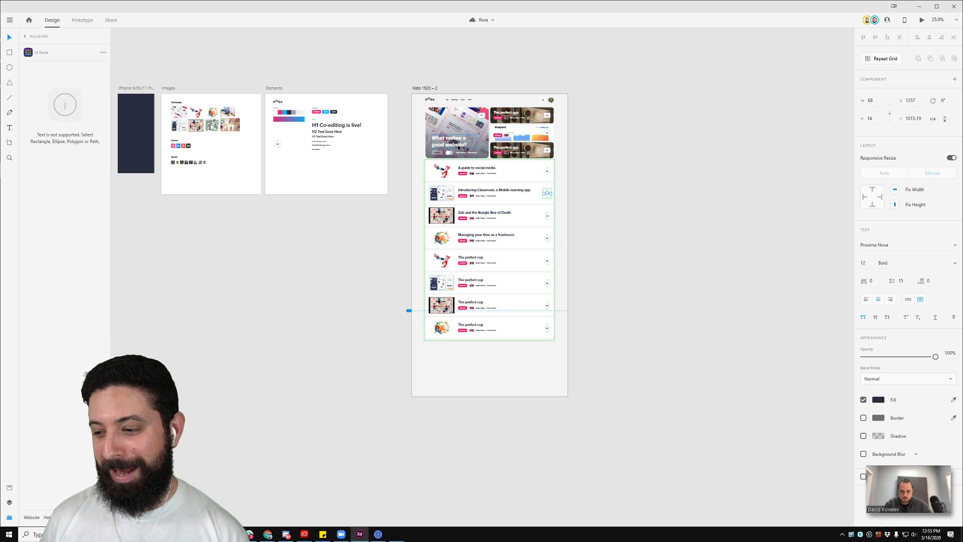
pyautogui.scroll(3, 515, 224)
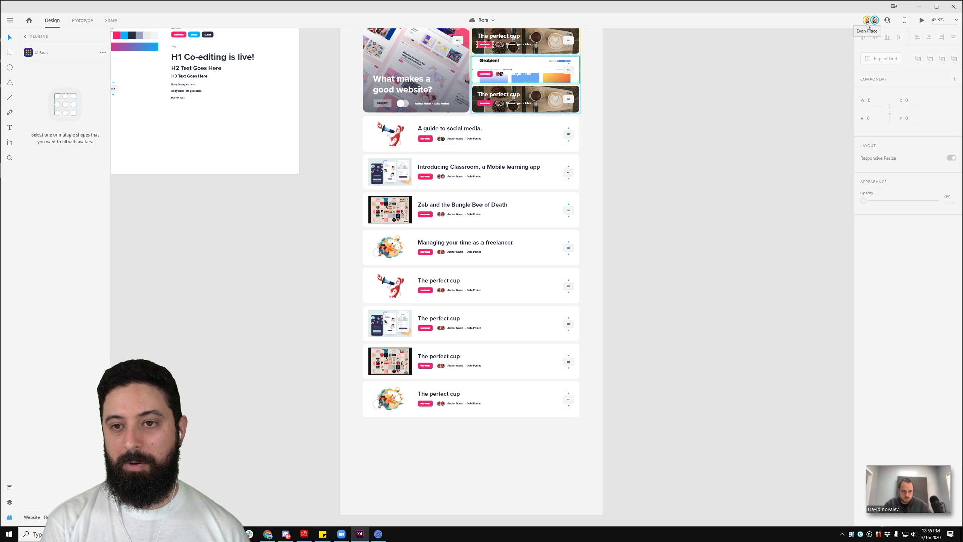
pyautogui.moveTo(641, 83); pyautogui.dragTo(558, 179)
pyautogui.scroll(4, 468, 198)
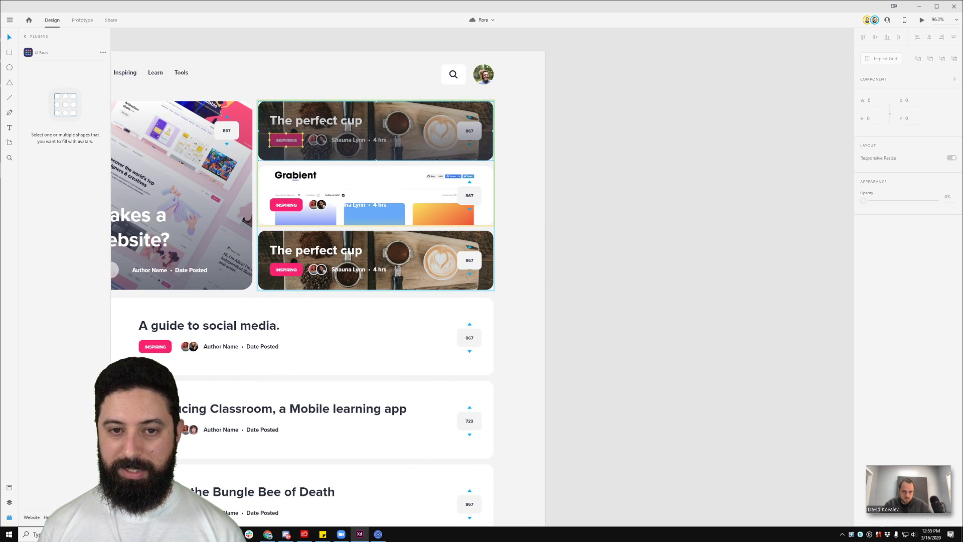
pyautogui.scroll(3, 293, 155)
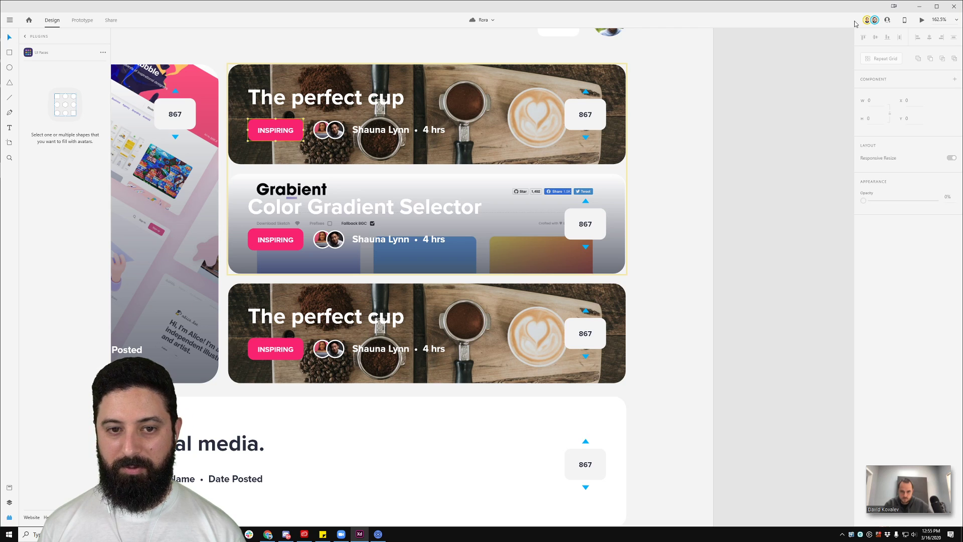
pyautogui.moveTo(677, 277); pyautogui.dragTo(773, 236)
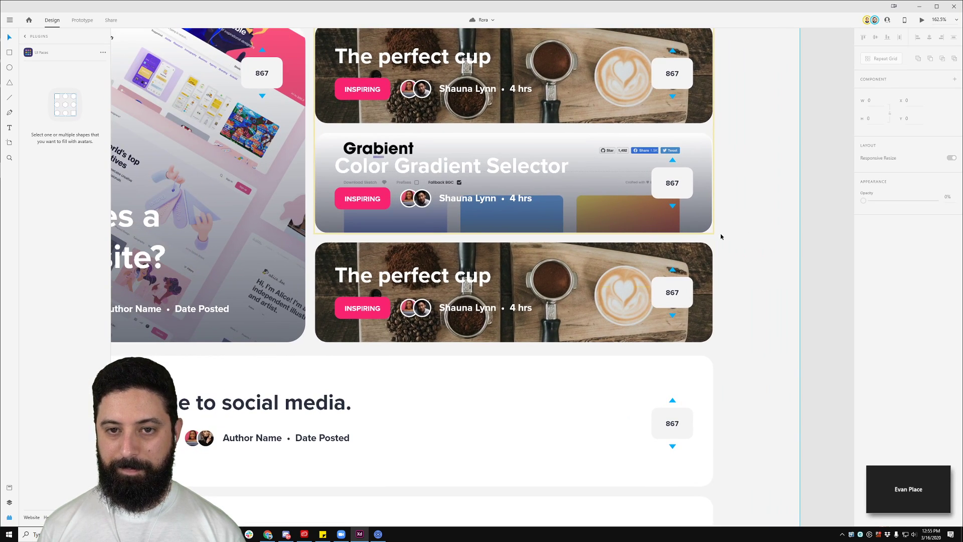
pyautogui.scroll(-3, 721, 233)
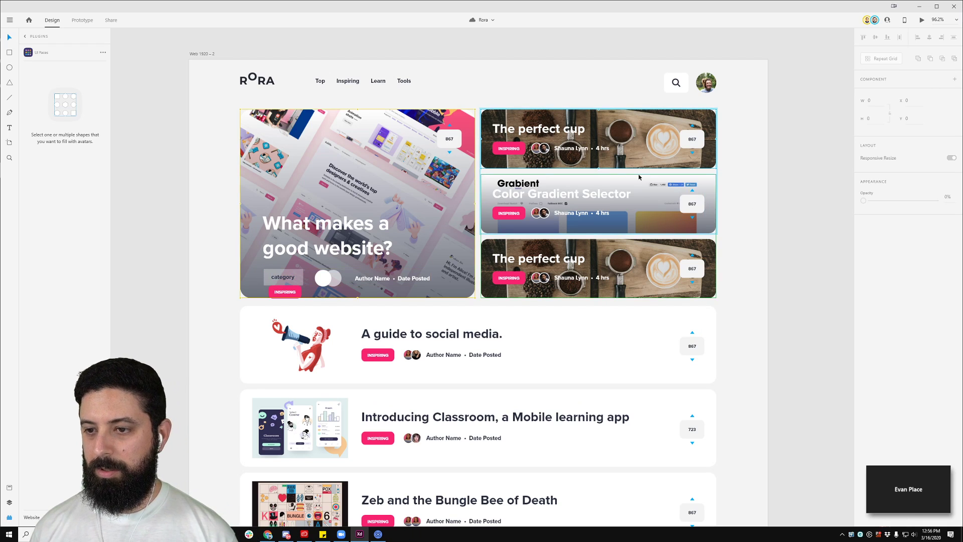
# Step: Adjust the Color Gradient card's background rectangle and select the whole feature card component
pyautogui.click(605, 187)
pyautogui.moveTo(600, 174)
pyautogui.mouseDown()
pyautogui.moveTo(604, 189)
pyautogui.moveTo(603, 175)
pyautogui.mouseUp()
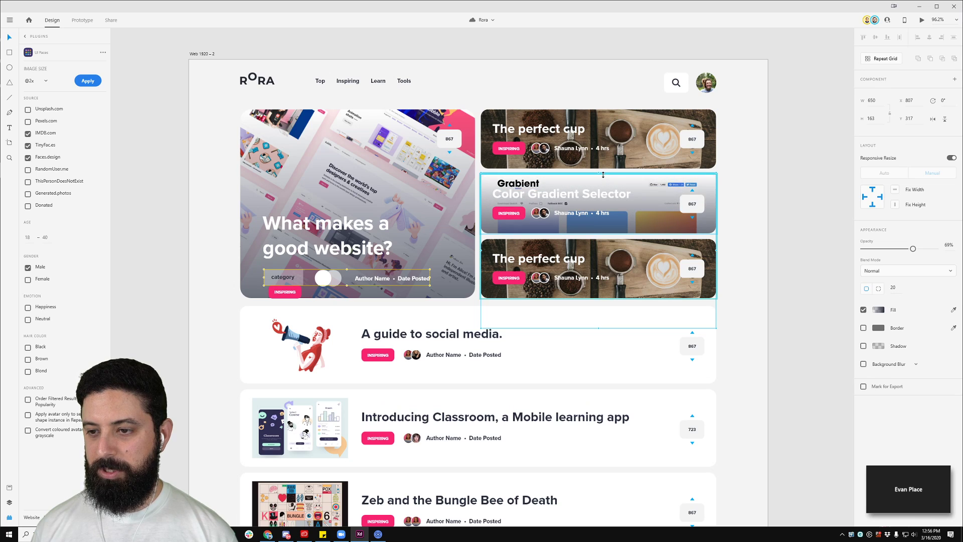
pyautogui.click(702, 163)
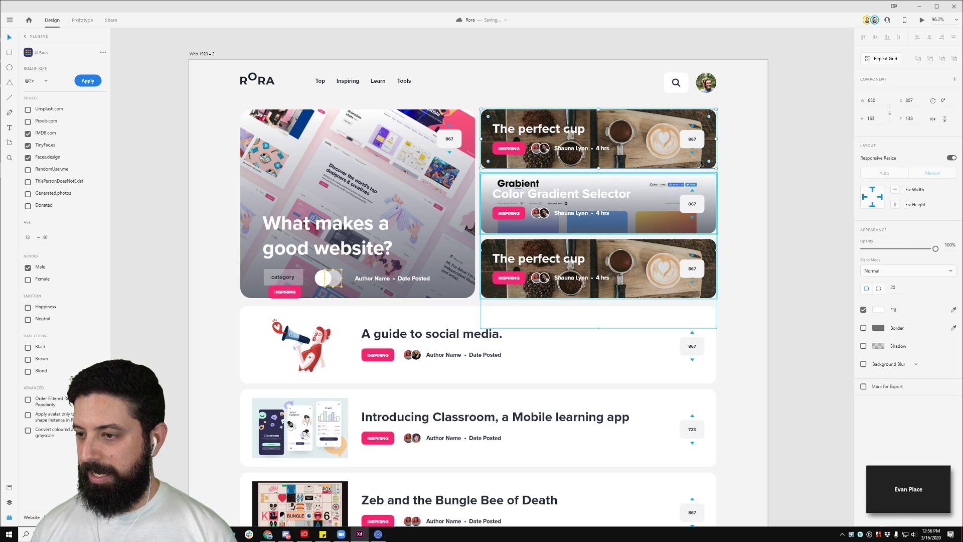
pyautogui.click(666, 219)
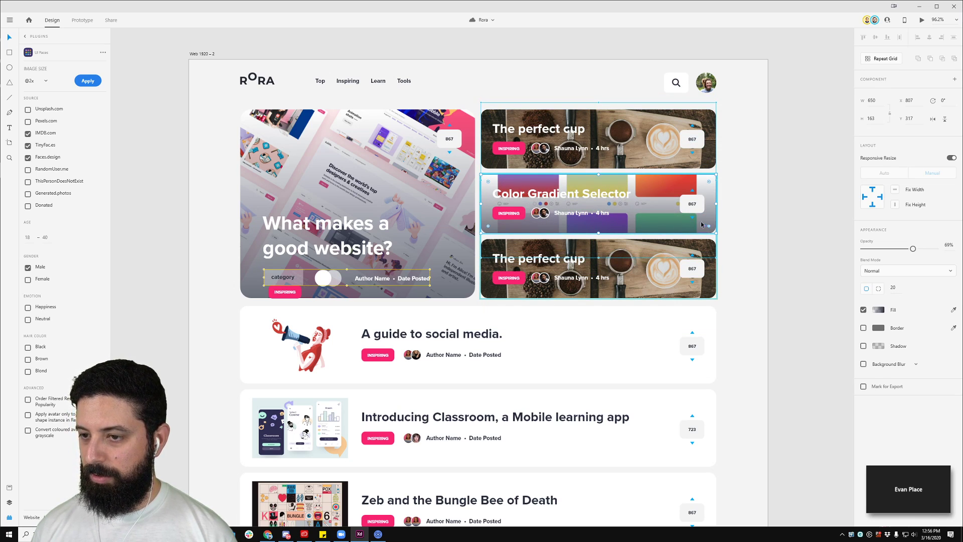
pyautogui.press('Escape')
pyautogui.press('Escape')
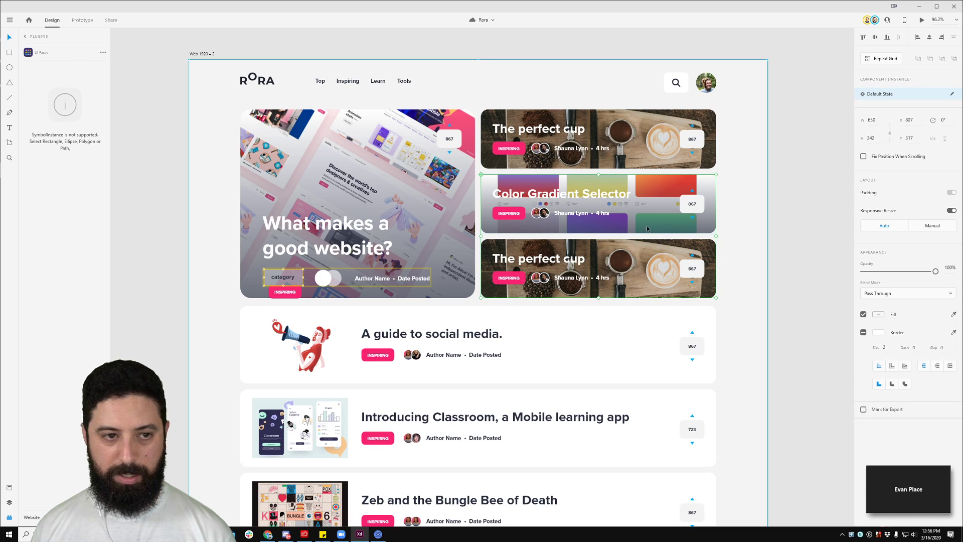
# Step: Show the Layers panel and select Rectangle 34 inside the feature card, then deselect
pyautogui.click(9, 502)
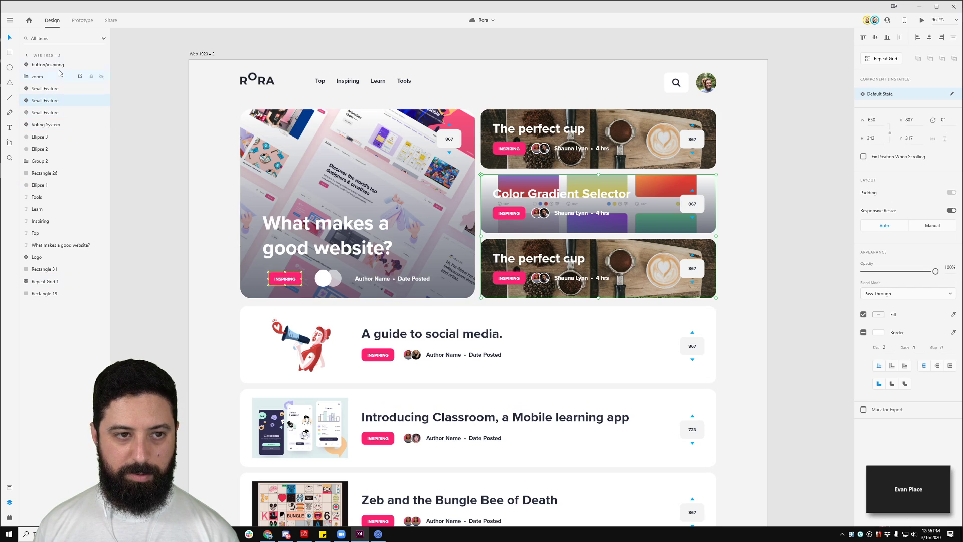
pyautogui.scroll(5, 527, 226)
pyautogui.doubleClick(489, 236)
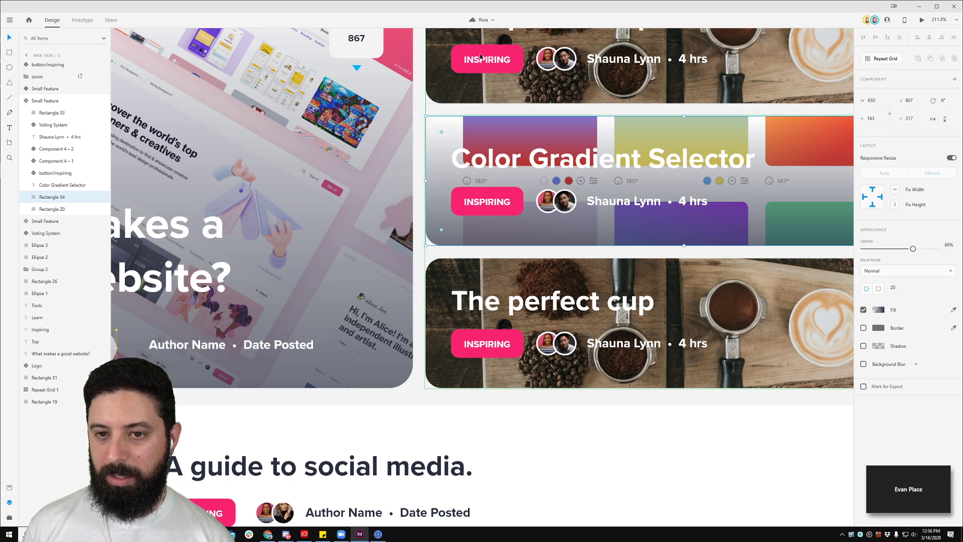
pyautogui.click(437, 109)
pyautogui.scroll(6, 437, 108)
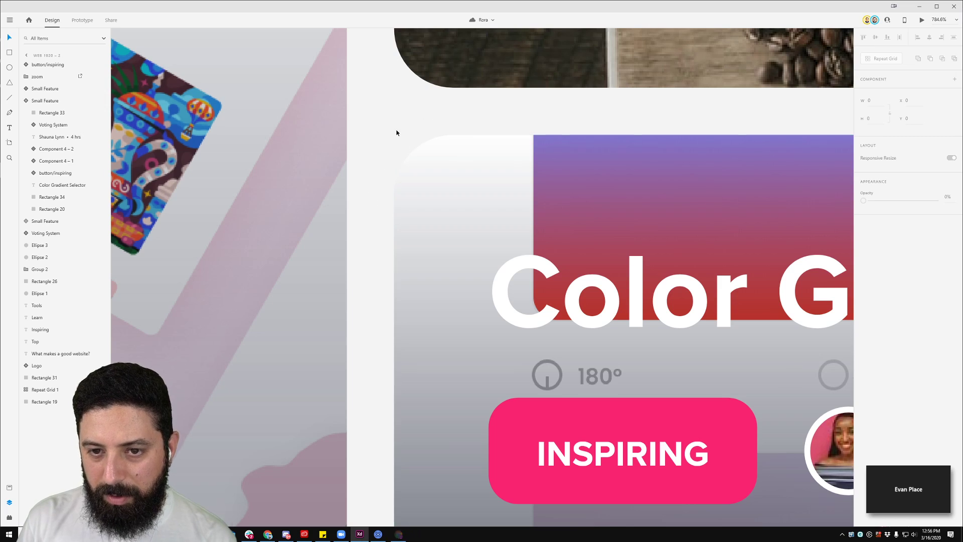
pyautogui.scroll(-8, 390, 130)
pyautogui.scroll(-5, 653, 194)
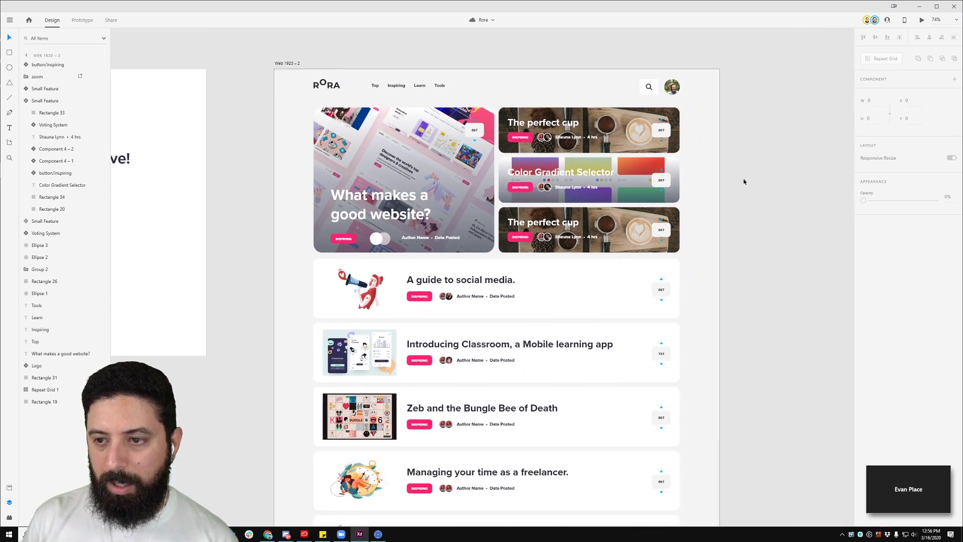
# Step: Select the hero card's background Rectangle 31, then the Color Gradient Selector feature card
pyautogui.click(777, 173)
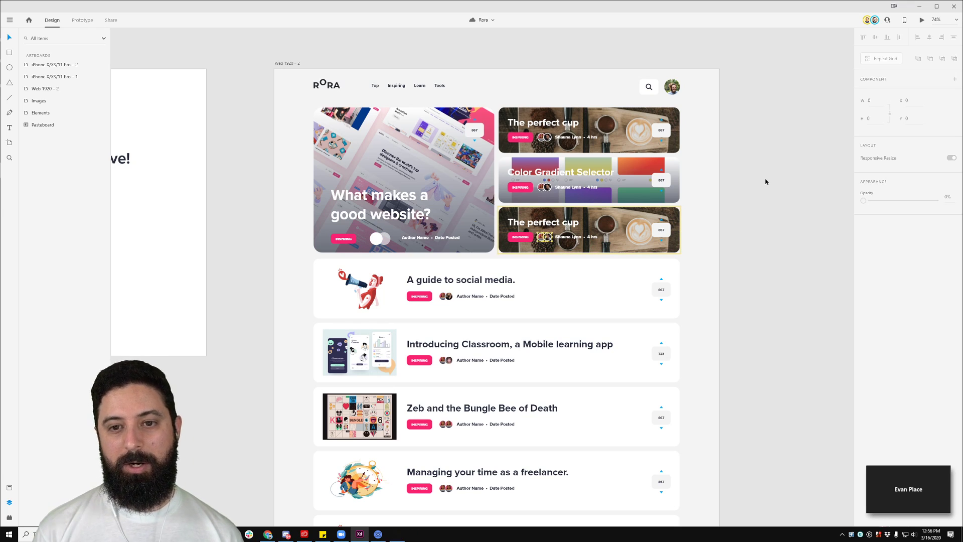
pyautogui.click(424, 212)
pyautogui.scroll(2, 424, 213)
pyautogui.scroll(4, 423, 212)
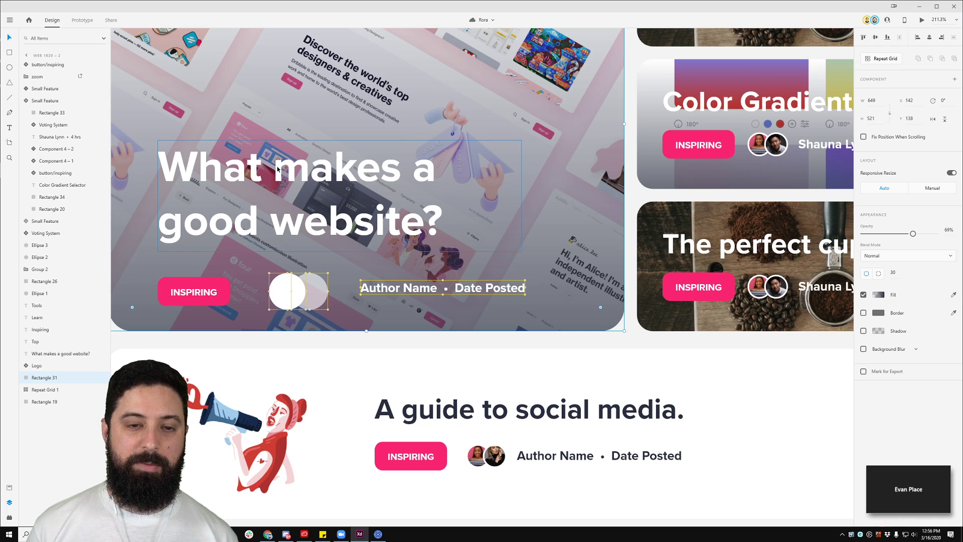
pyautogui.scroll(-4, 277, 169)
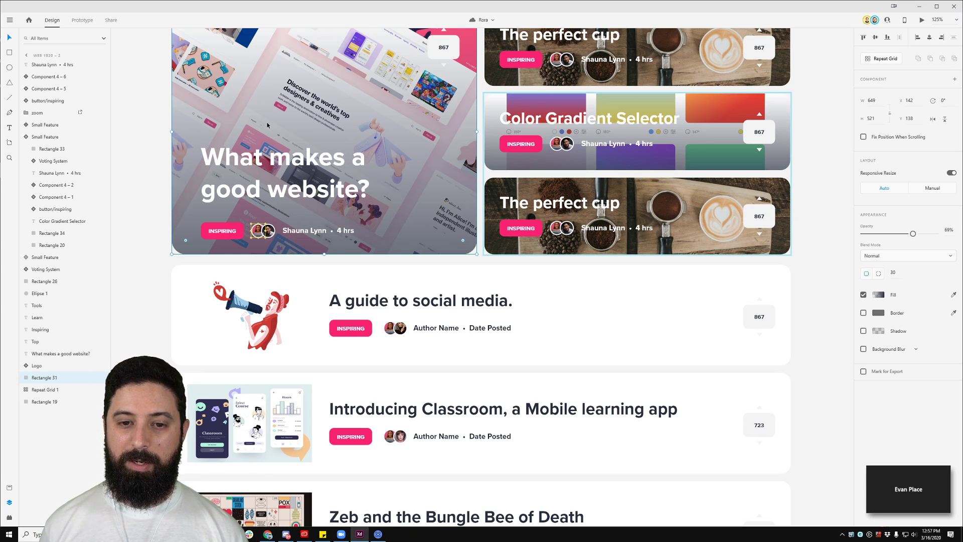
pyautogui.click(578, 144)
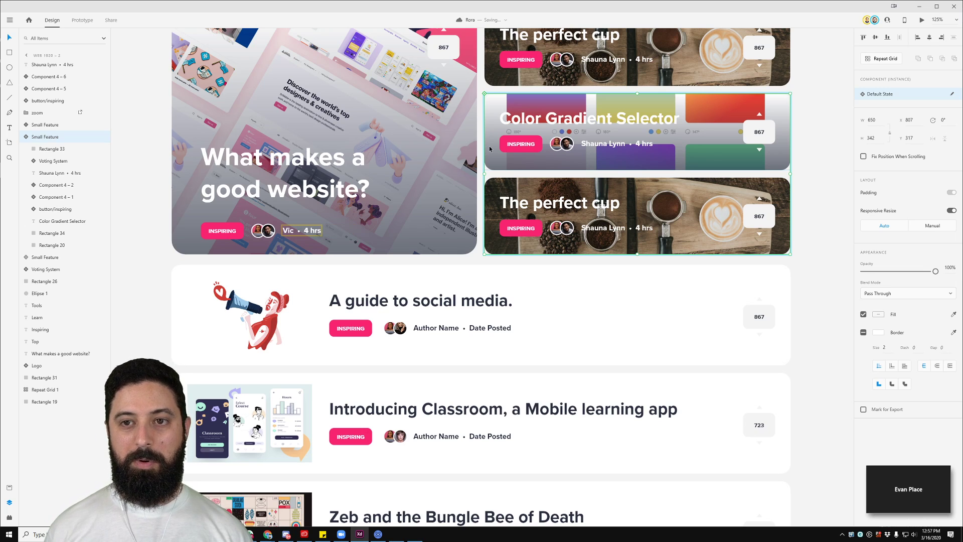
pyautogui.scroll(-4, 370, 218)
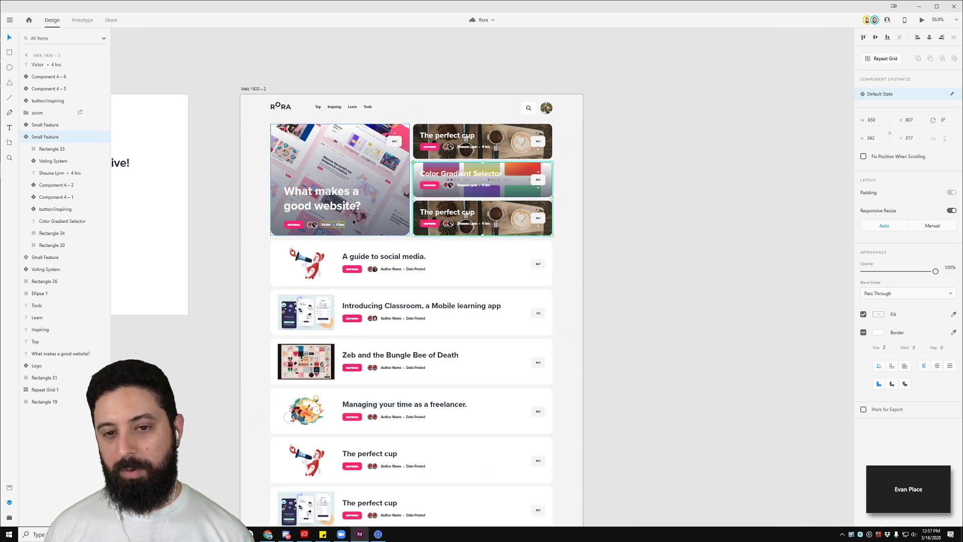
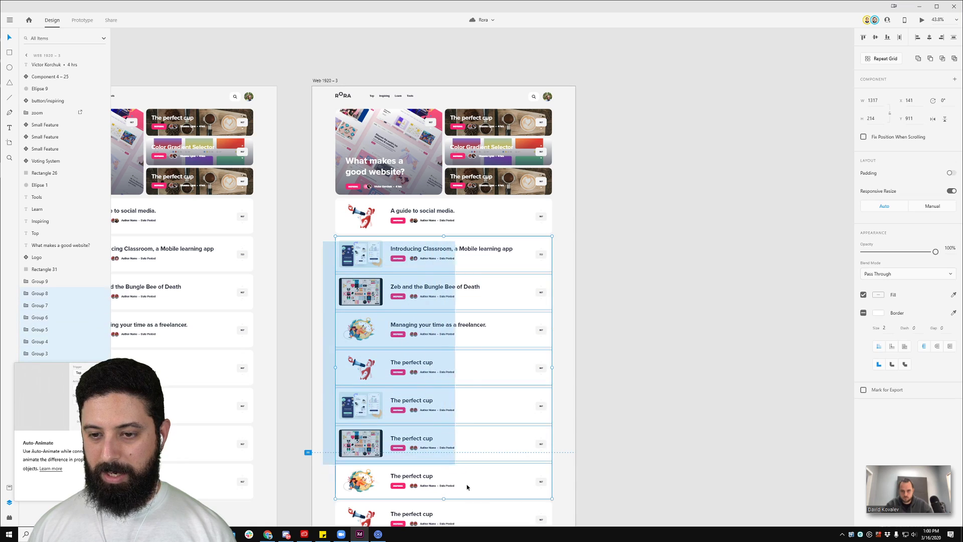
# Step: Delete the other news cards and select the vote counter inside the 'A guide to social media' card
pyautogui.press('Delete')
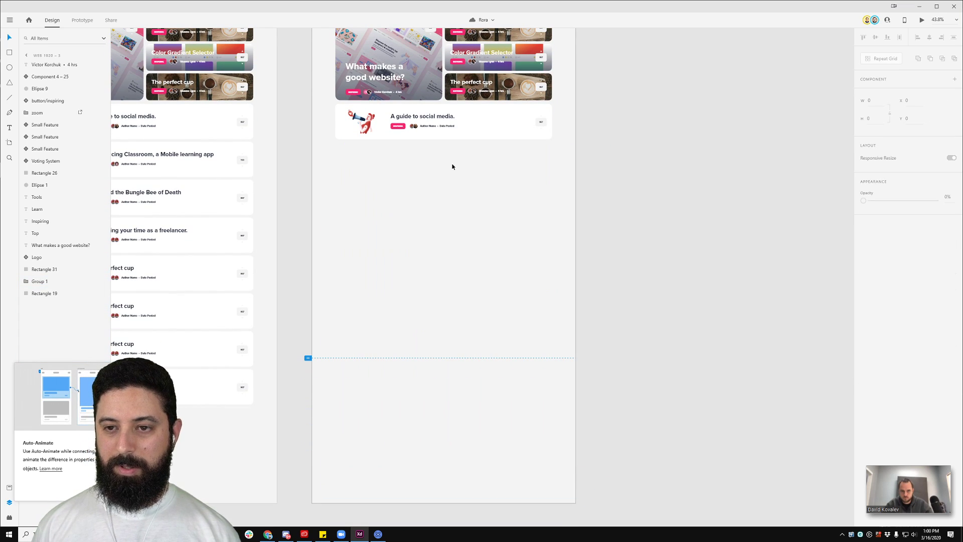
pyautogui.scroll(5, 479, 180)
pyautogui.click(614, 150)
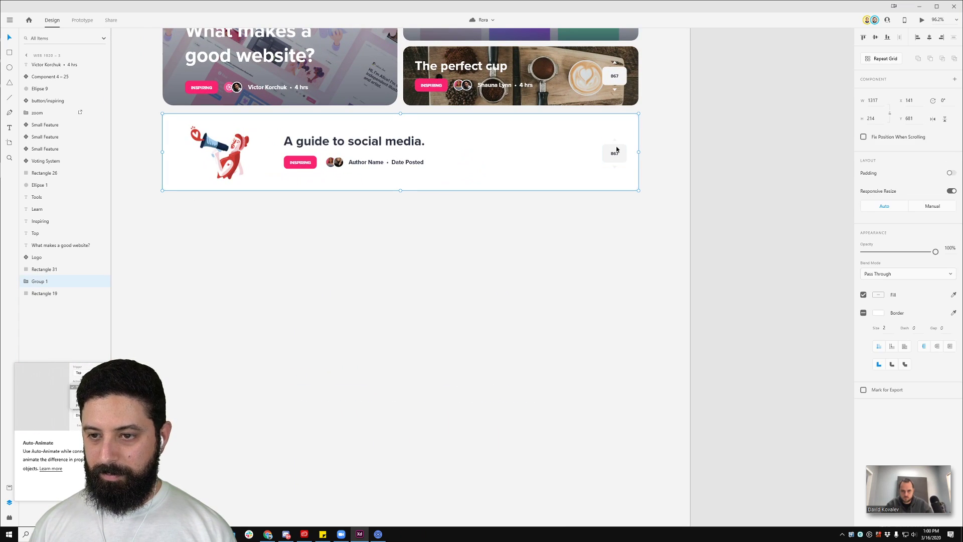
pyautogui.doubleClick(617, 155)
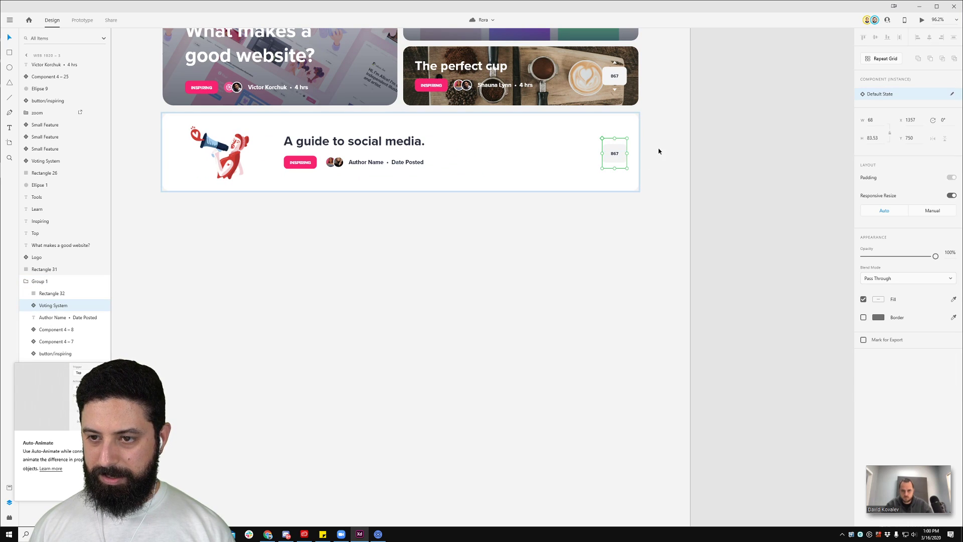
# Step: Pan across the canvas to bring the Elements and Images artboards into view
pyautogui.scroll(5, 624, 155)
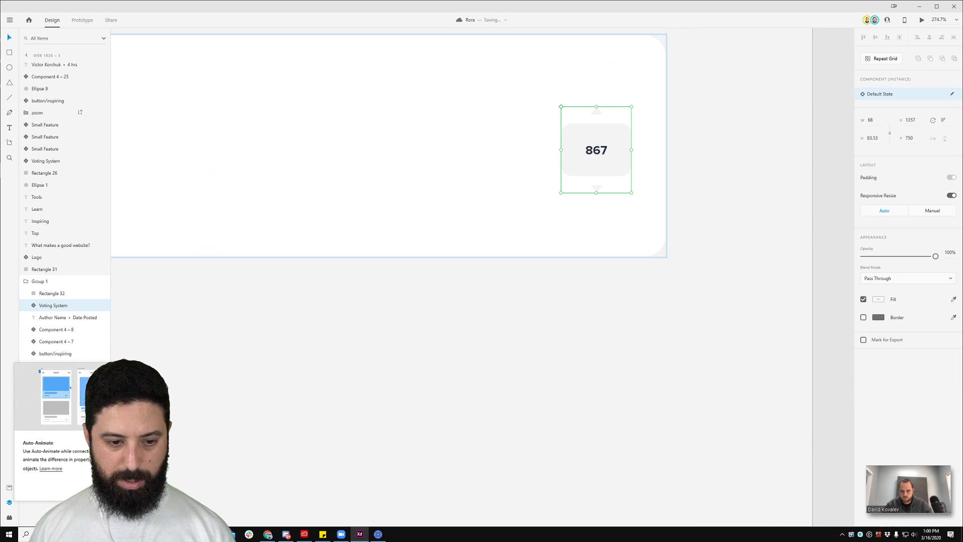
pyautogui.scroll(-6, 556, 236)
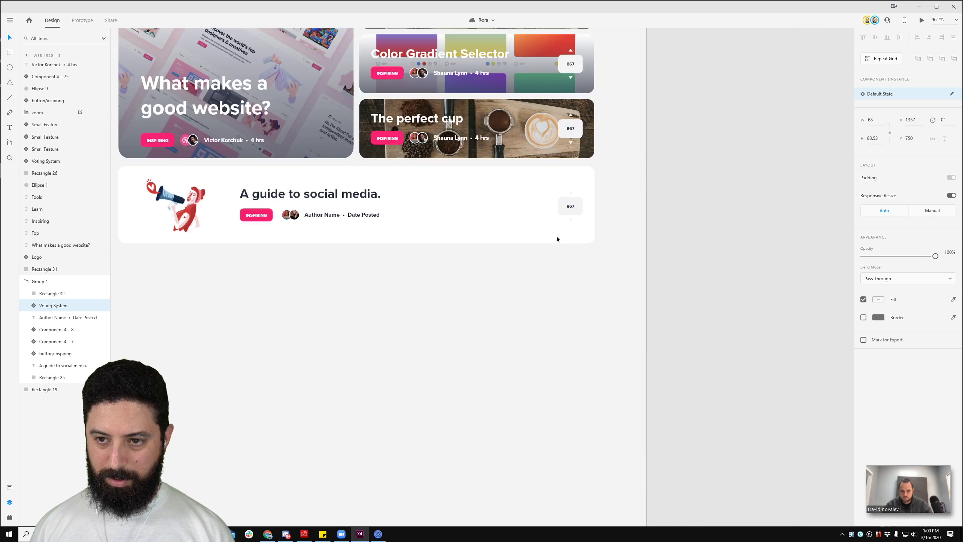
pyautogui.scroll(3, 557, 235)
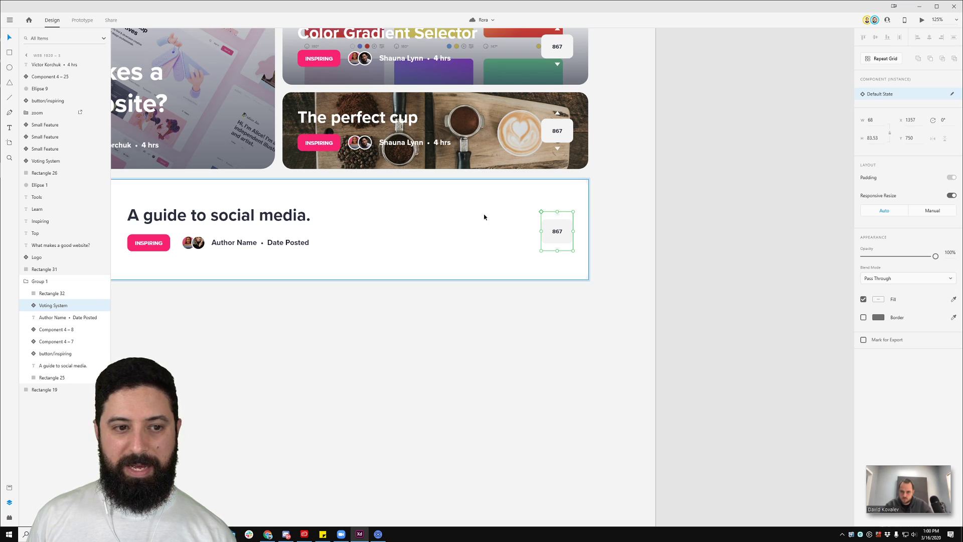
pyautogui.scroll(-4, 298, 269)
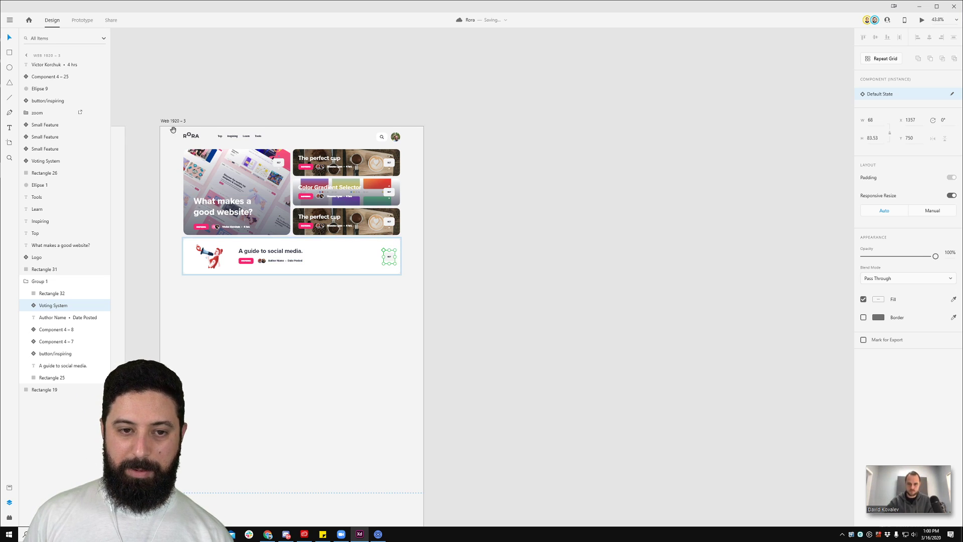
pyautogui.moveTo(168, 102); pyautogui.dragTo(574, 120)
pyautogui.moveTo(265, 107); pyautogui.dragTo(617, 76)
pyautogui.moveTo(357, 99); pyautogui.dragTo(478, 90)
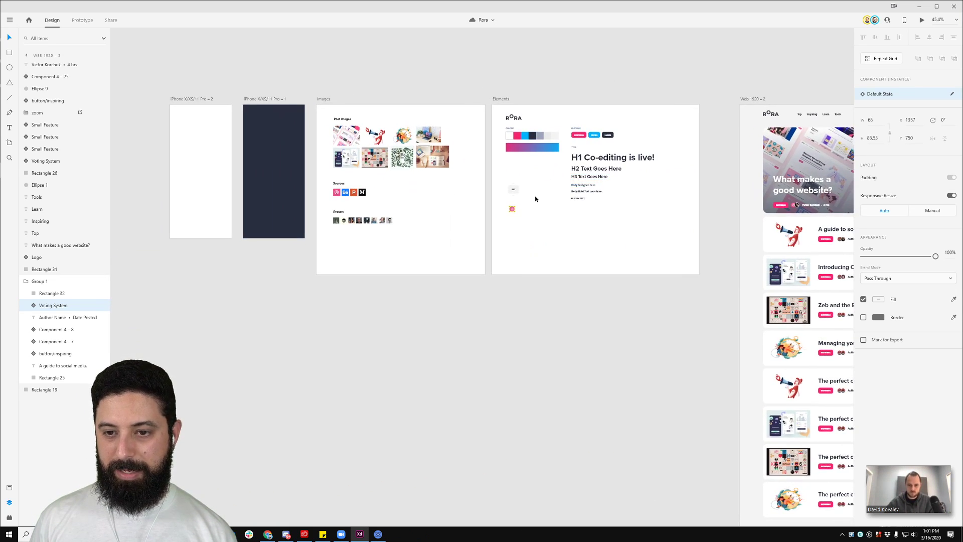
# Step: Jump to the master vote counter, rename its component Voting/Null in Assets, and Alt-drag a copy to its right
pyautogui.hotkey('ctrl', 'shift', 'k')
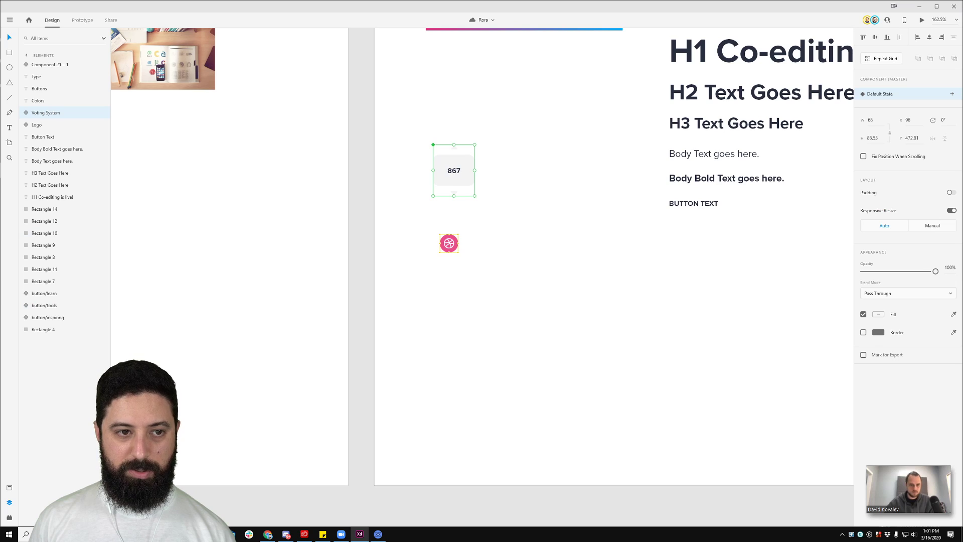
pyautogui.click(9, 487)
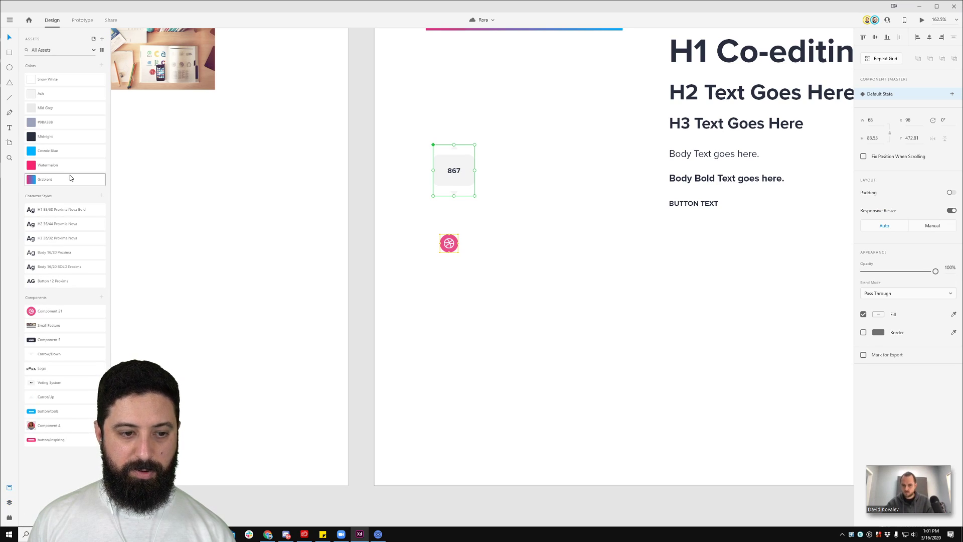
pyautogui.doubleClick(57, 381)
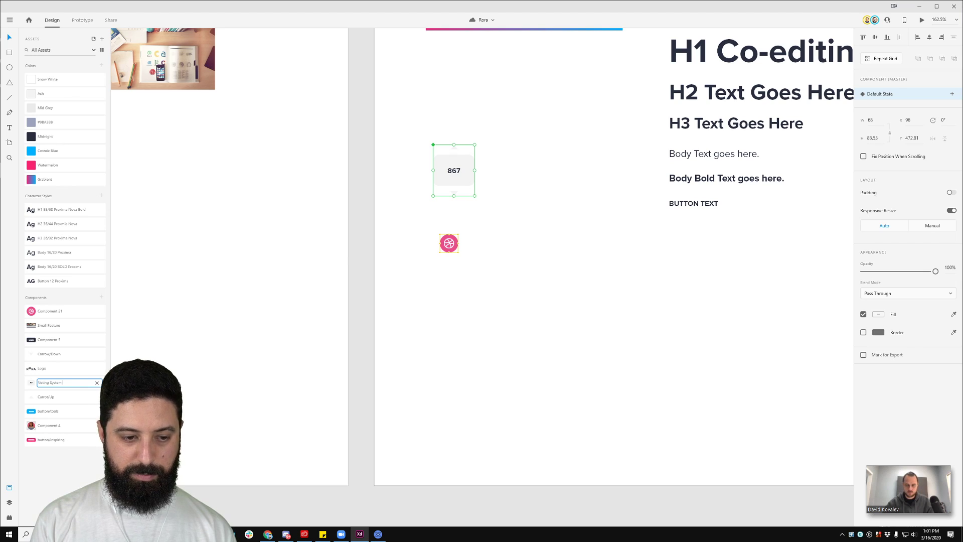
pyautogui.hotkey('ctrl', 'a')
pyautogui.write('UnvotedC')
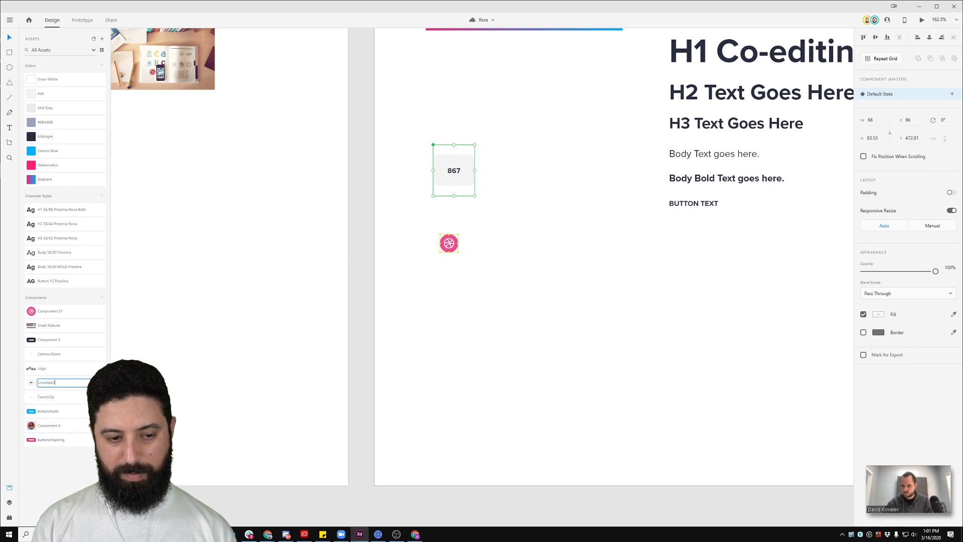
pyautogui.hotkey('ctrl', 'a')
pyautogui.write('Voting/Null')
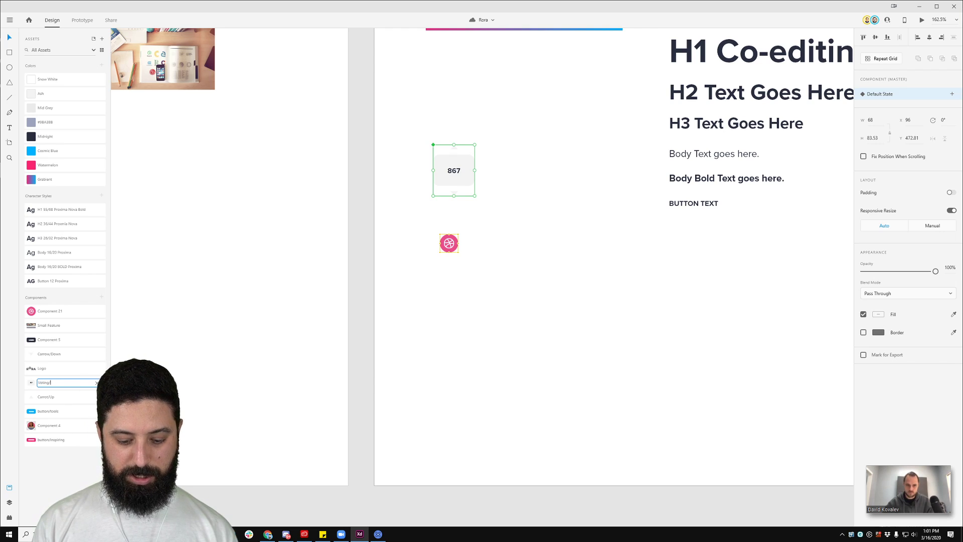
pyautogui.press('Return')
pyautogui.moveTo(453, 171); pyautogui.dragTo(519, 171)
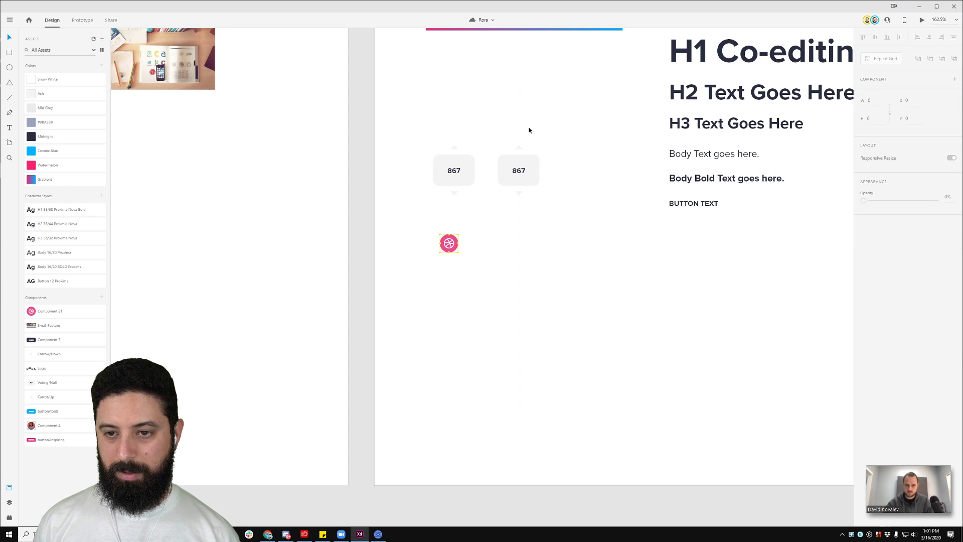
# Step: Ungroup the copied counter, make it a new Voting/Up component, and colour its up arrow Cosmic Blue
pyautogui.rightClick(522, 170)
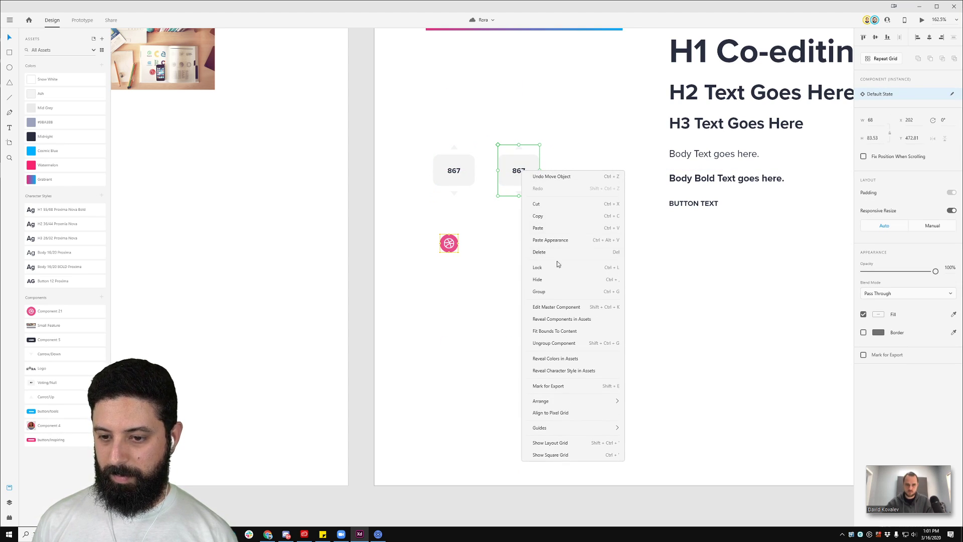
pyautogui.click(553, 343)
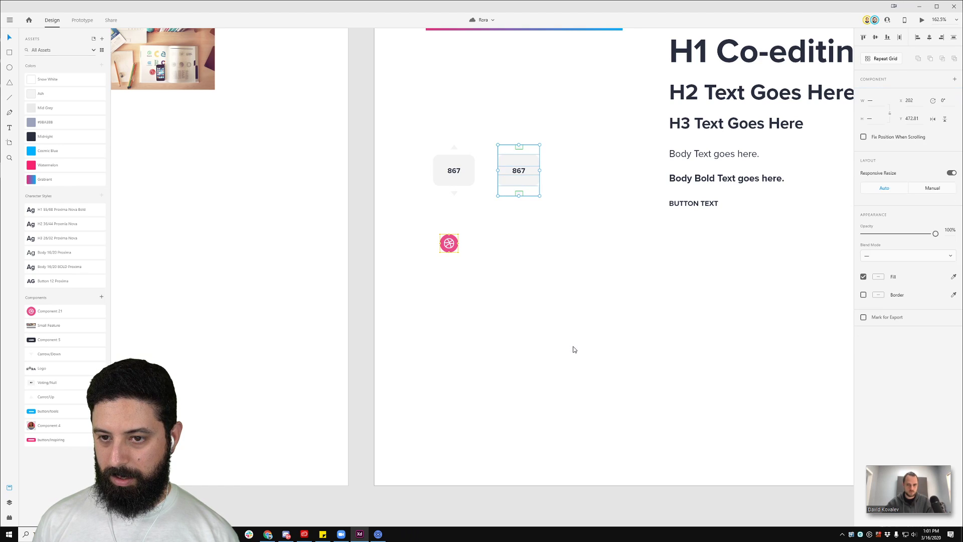
pyautogui.click(102, 298)
pyautogui.doubleClick(51, 311)
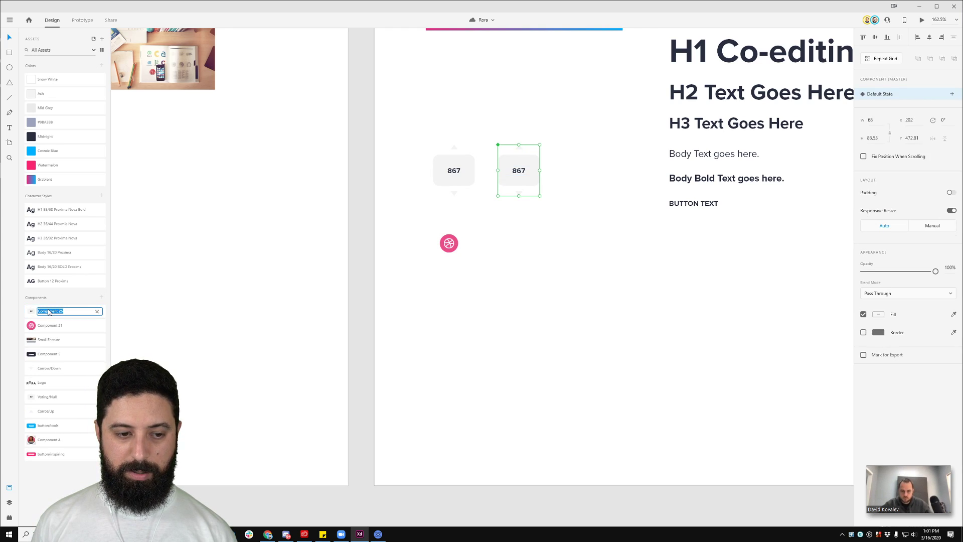
pyautogui.write('Voting/Up')
pyautogui.press('Return')
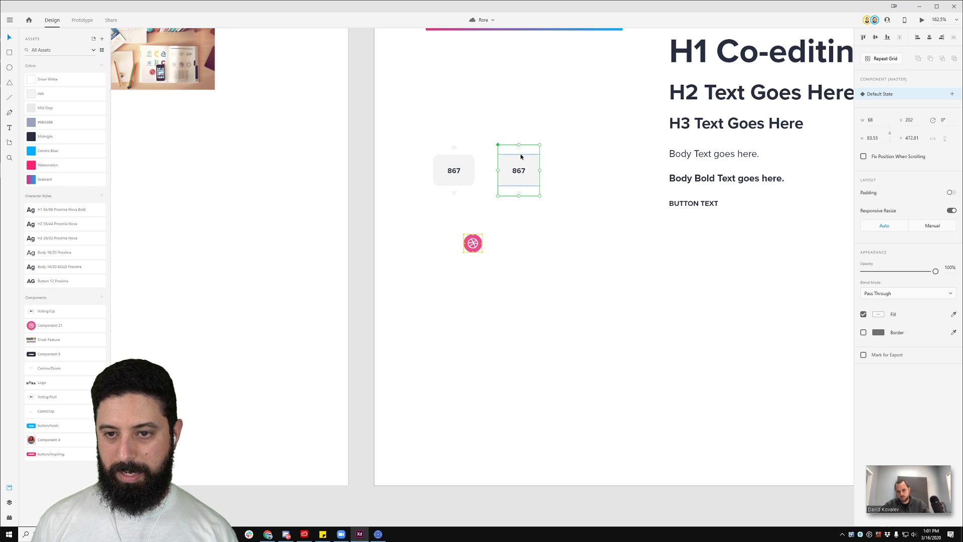
pyautogui.doubleClick(519, 148)
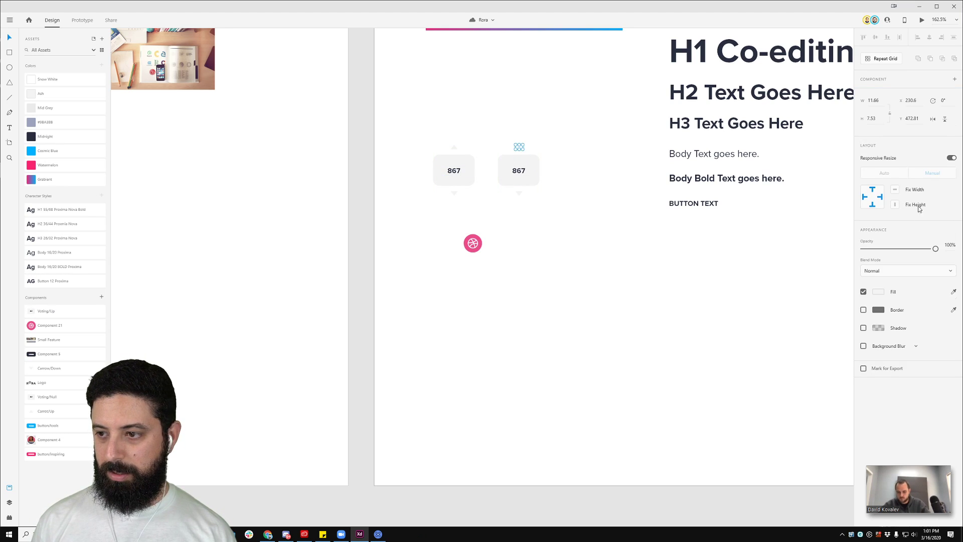
pyautogui.click(54, 149)
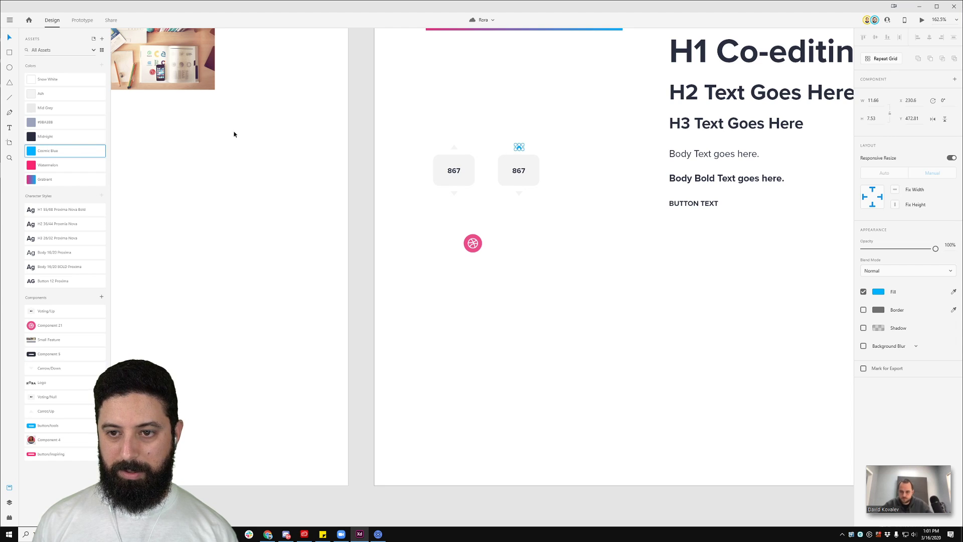
pyautogui.click(550, 110)
# Step: Duplicate the Voting/Up counter further right and set the copy's up arrow back to Ash
pyautogui.moveTo(583, 123); pyautogui.dragTo(496, 216)
pyautogui.keyDown('alt'); pyautogui.moveTo(512, 181); pyautogui.dragTo(573, 172); pyautogui.keyUp('alt')
pyautogui.rightClick(571, 177)
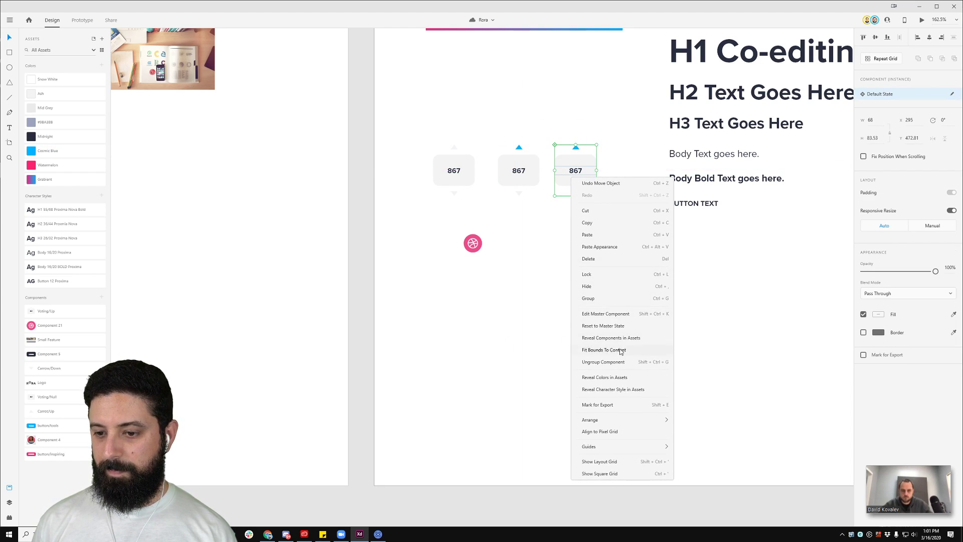
pyautogui.click(621, 366)
pyautogui.click(630, 159)
pyautogui.doubleClick(576, 147)
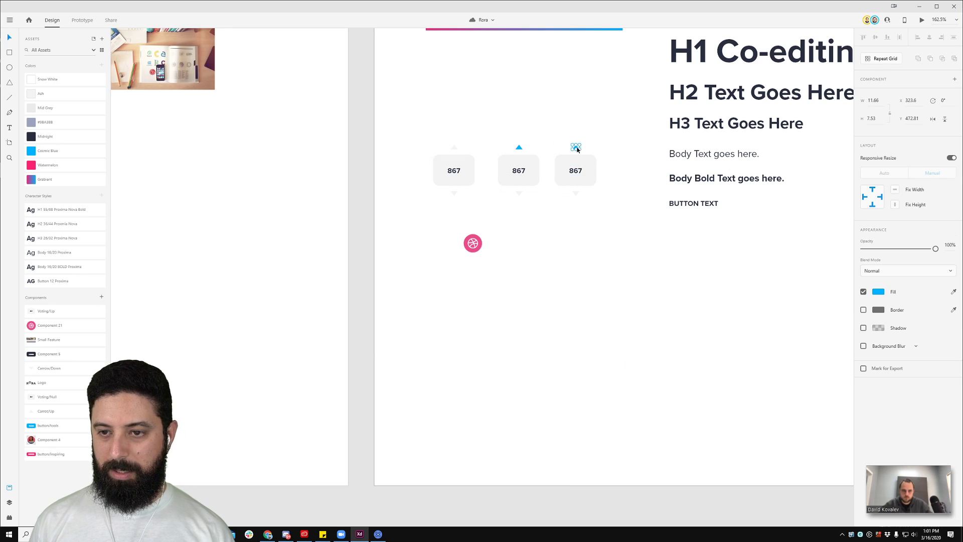
pyautogui.click(39, 99)
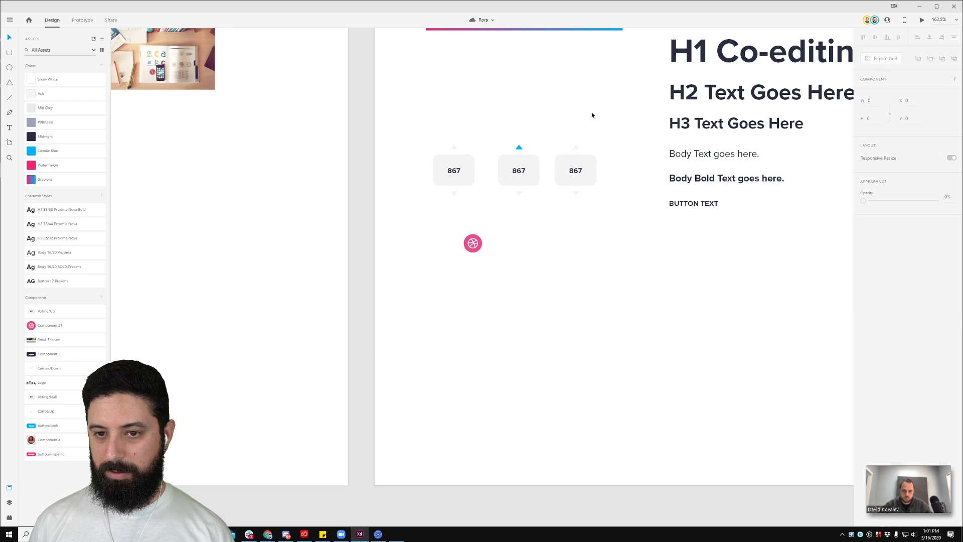
# Step: Recolour the third counter's down arrow Watermelon pink
pyautogui.scroll(5, 622, 161)
pyautogui.click(522, 232)
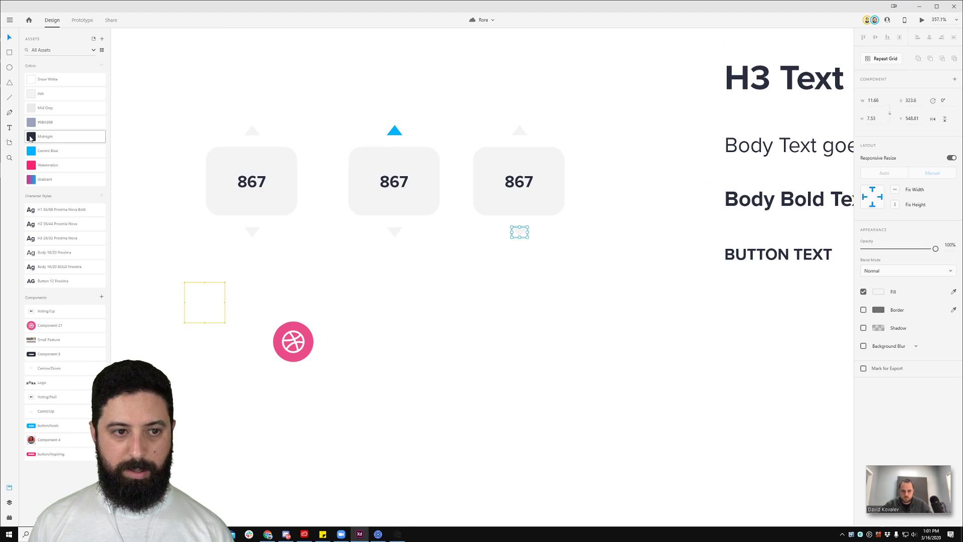
pyautogui.click(47, 151)
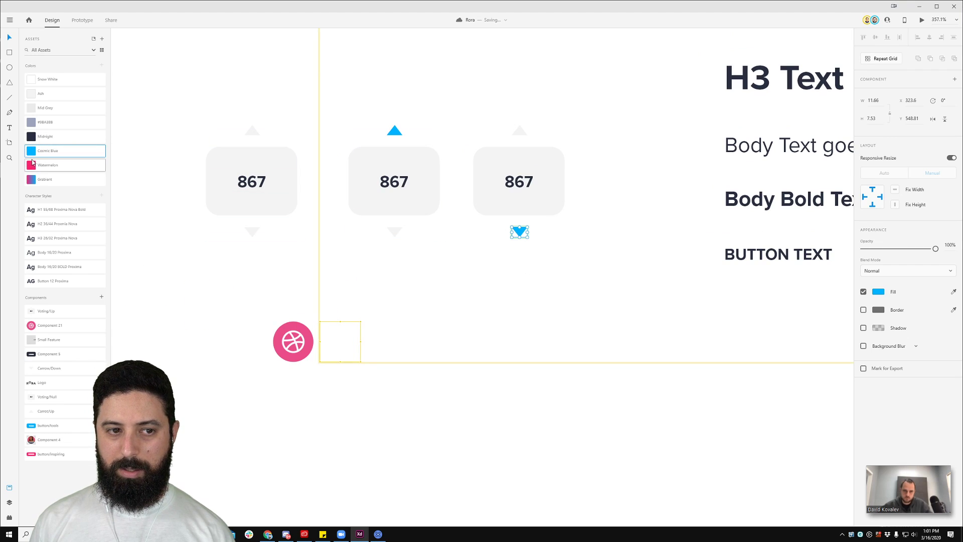
pyautogui.click(48, 164)
pyautogui.click(617, 280)
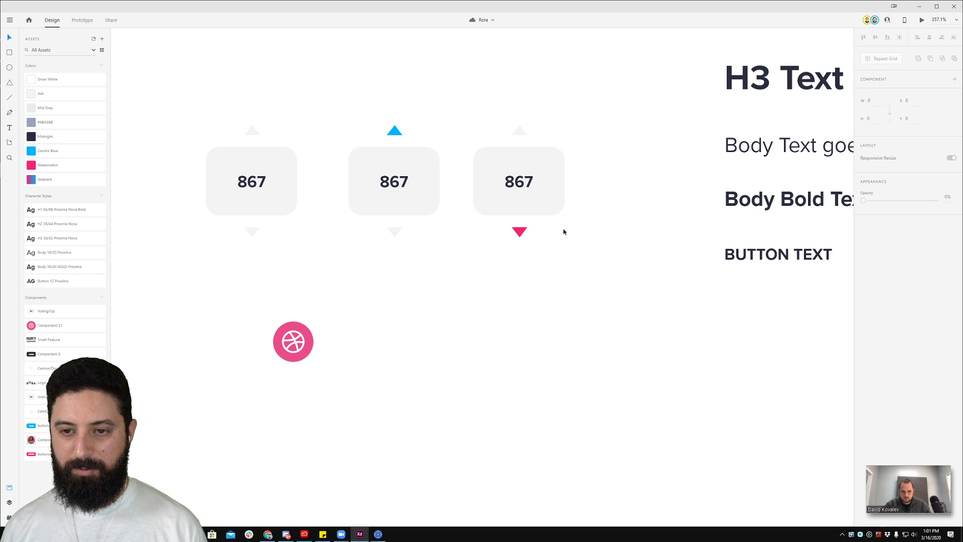
pyautogui.scroll(-3, 573, 240)
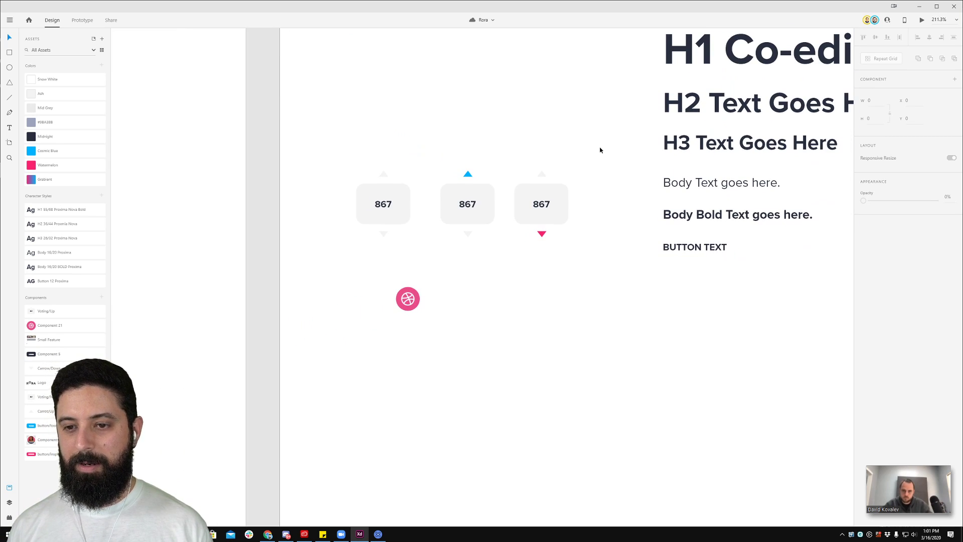
# Step: Make the third, down-voted counter a component named Voting/Down
pyautogui.moveTo(599, 149); pyautogui.dragTo(513, 279)
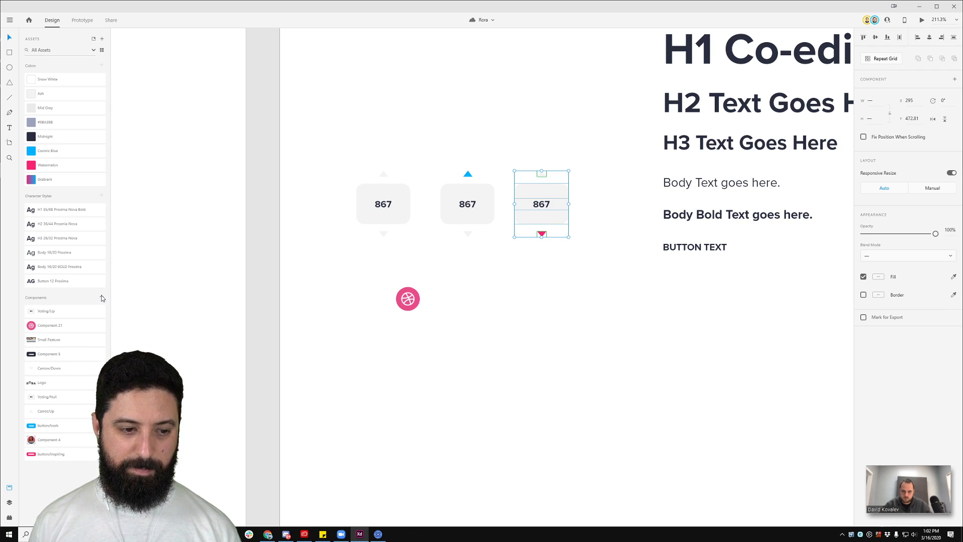
pyautogui.click(102, 298)
pyautogui.doubleClick(51, 311)
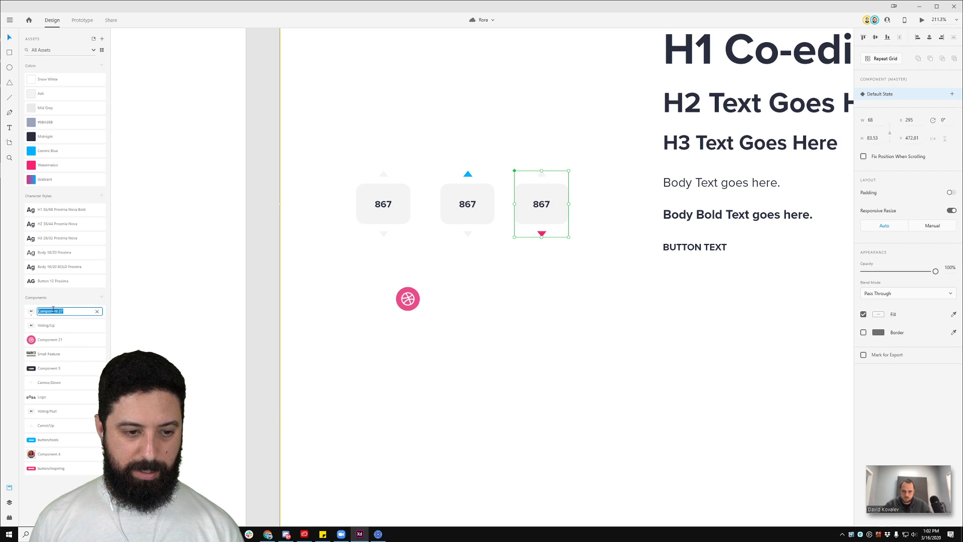
pyautogui.write('Voting/Down')
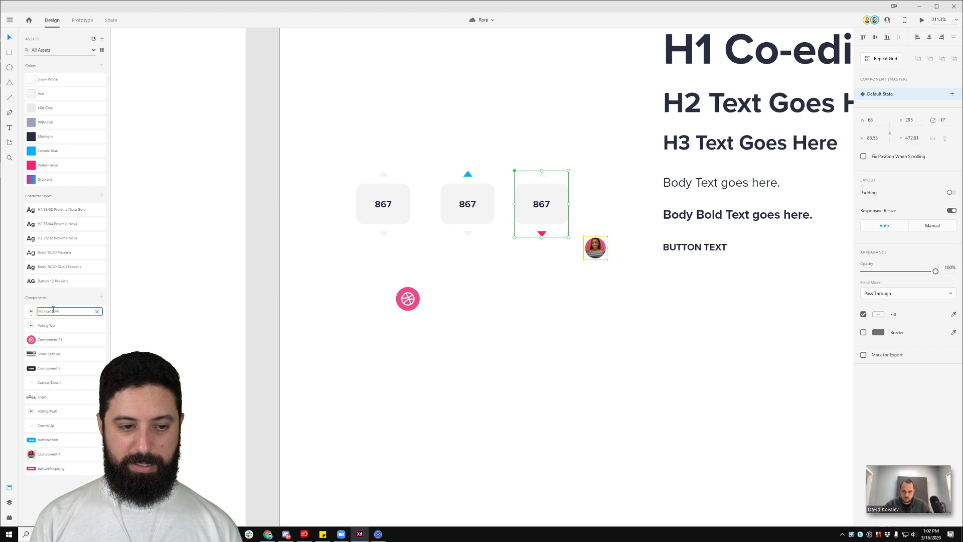
pyautogui.press('Return')
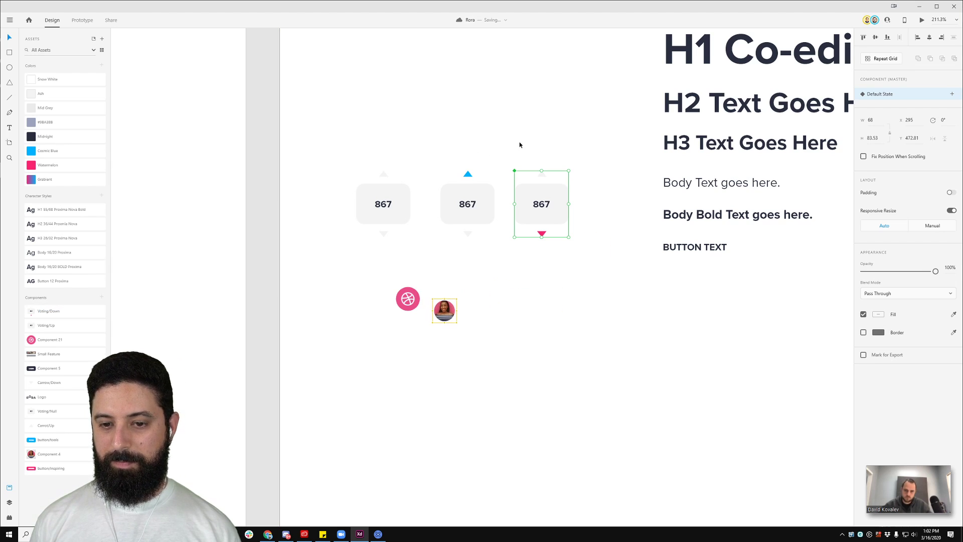
pyautogui.click(526, 133)
# Step: Pan to the Rora homepage and jump to the voting card's master to add a state
pyautogui.scroll(-5, 528, 133)
pyautogui.moveTo(552, 133); pyautogui.dragTo(413, 194)
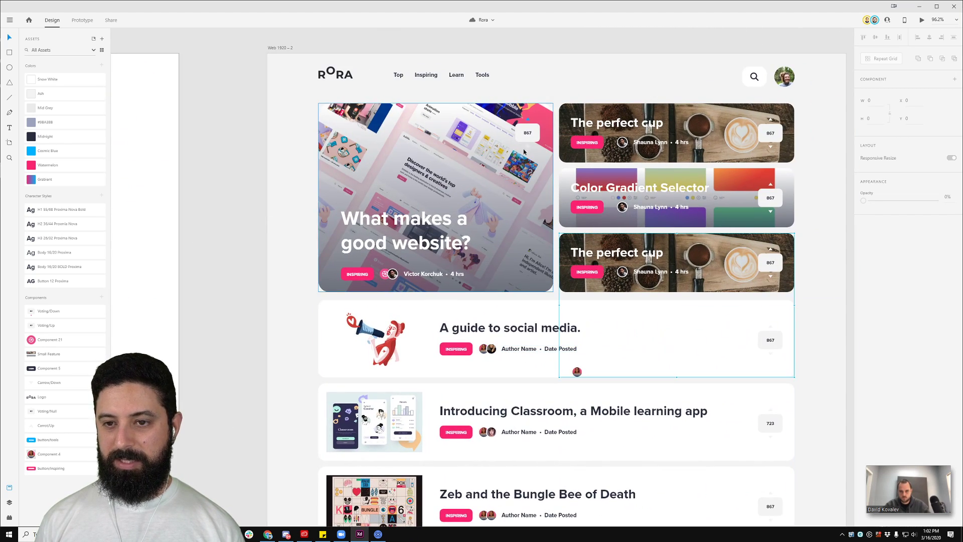
pyautogui.moveTo(316, 152); pyautogui.dragTo(387, 144)
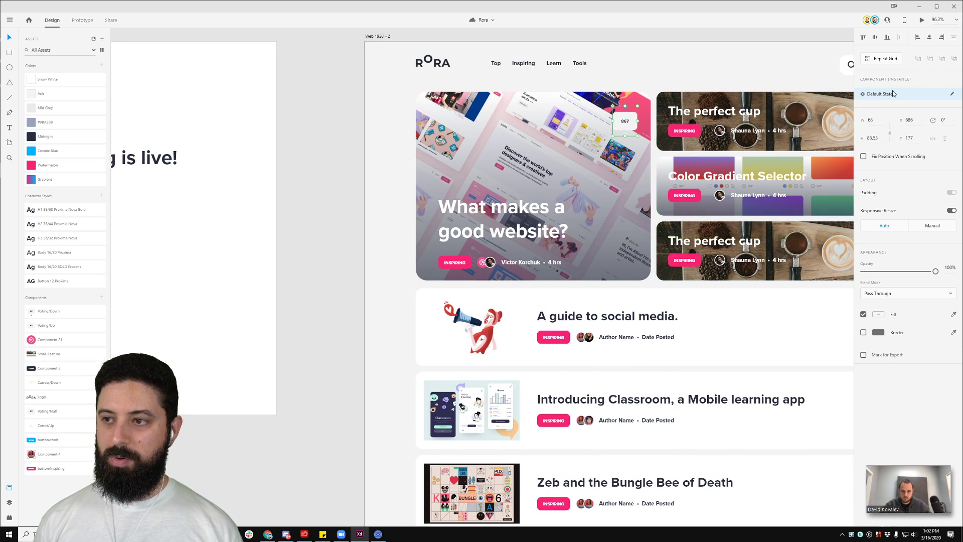
pyautogui.hotkey('ctrl', 'shift', 'k')
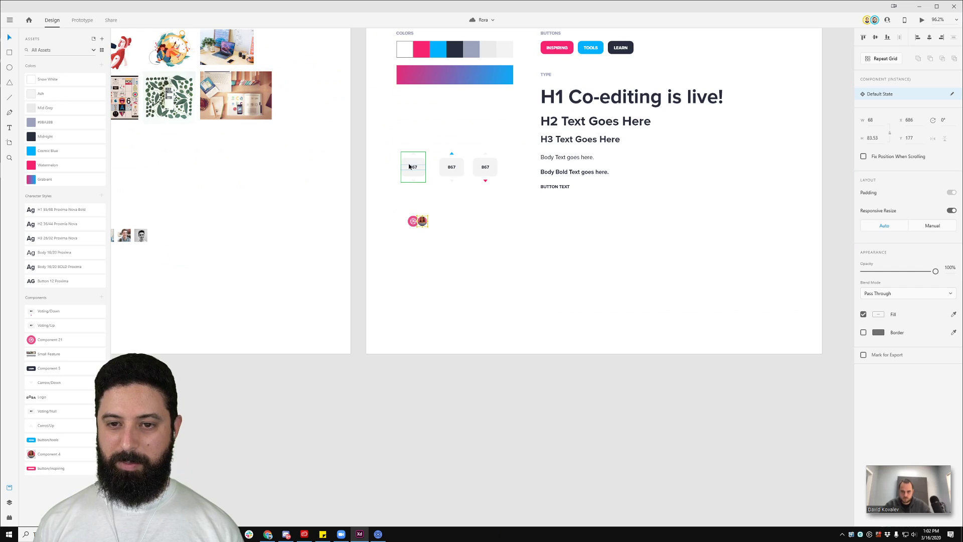
pyautogui.scroll(5, 410, 167)
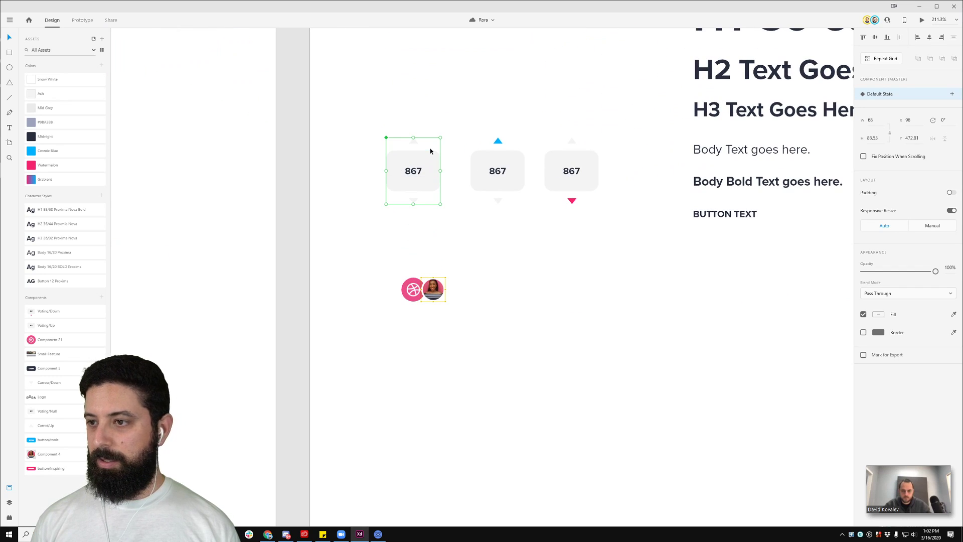
pyautogui.click(952, 94)
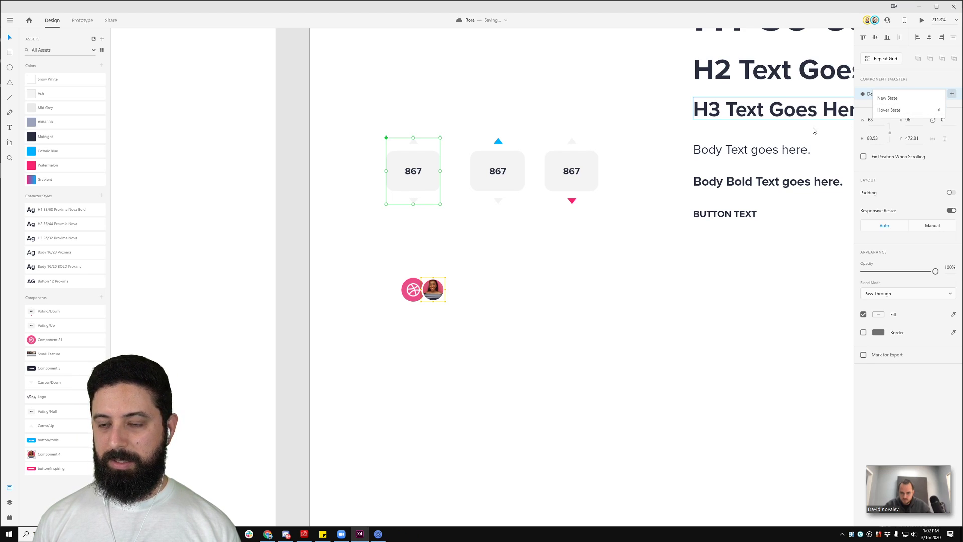
# Step: Add an Up state to the voting card with its up arrow coloured Cosmic Blue
pyautogui.click(913, 99)
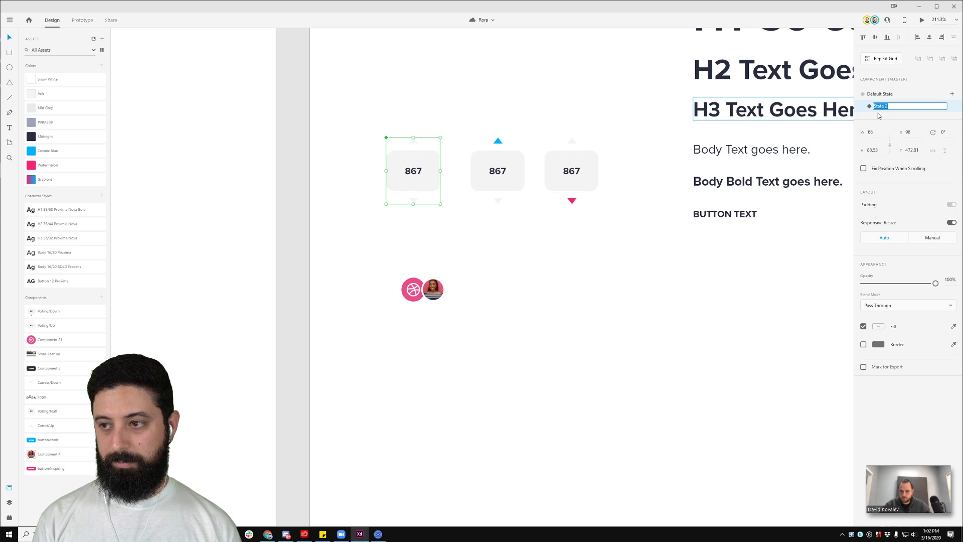
pyautogui.press('Return')
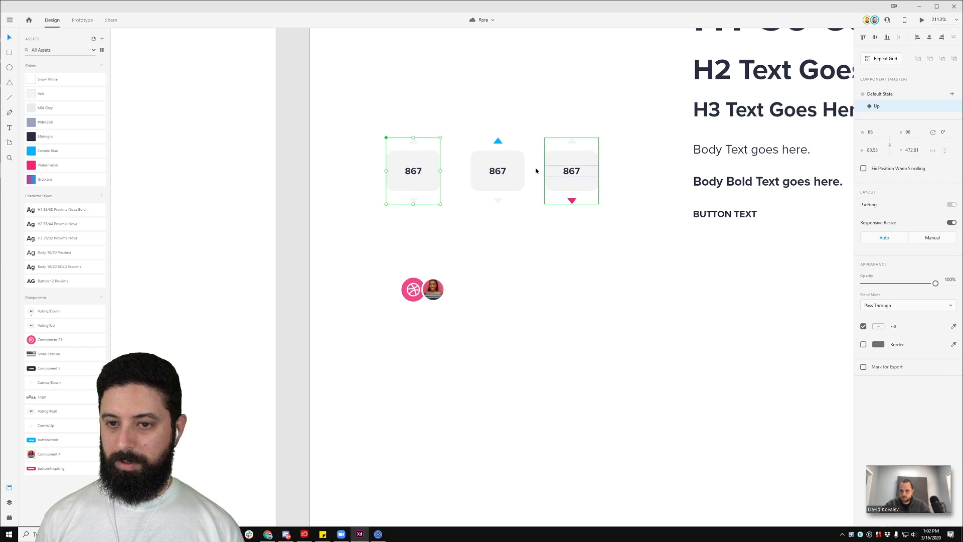
pyautogui.click(439, 138)
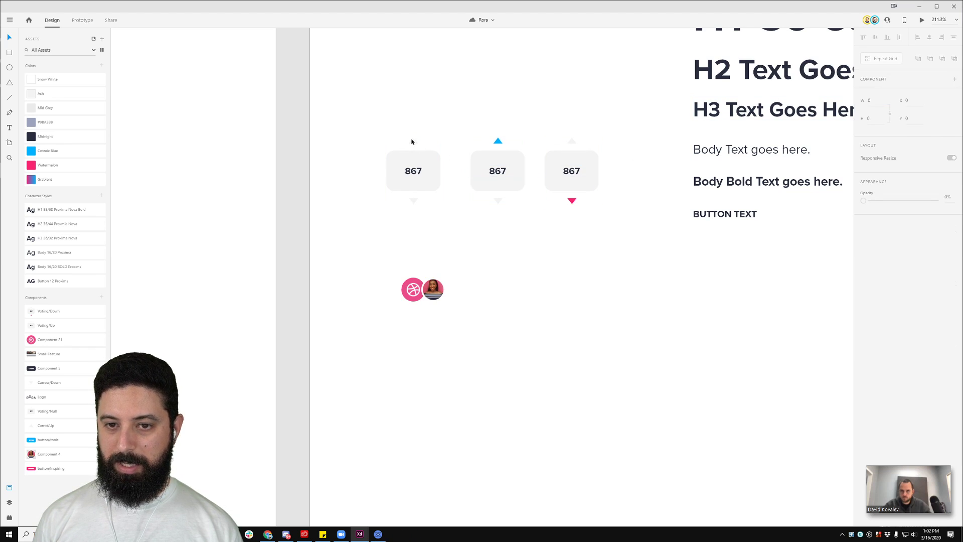
pyautogui.click(418, 154)
pyautogui.doubleClick(414, 142)
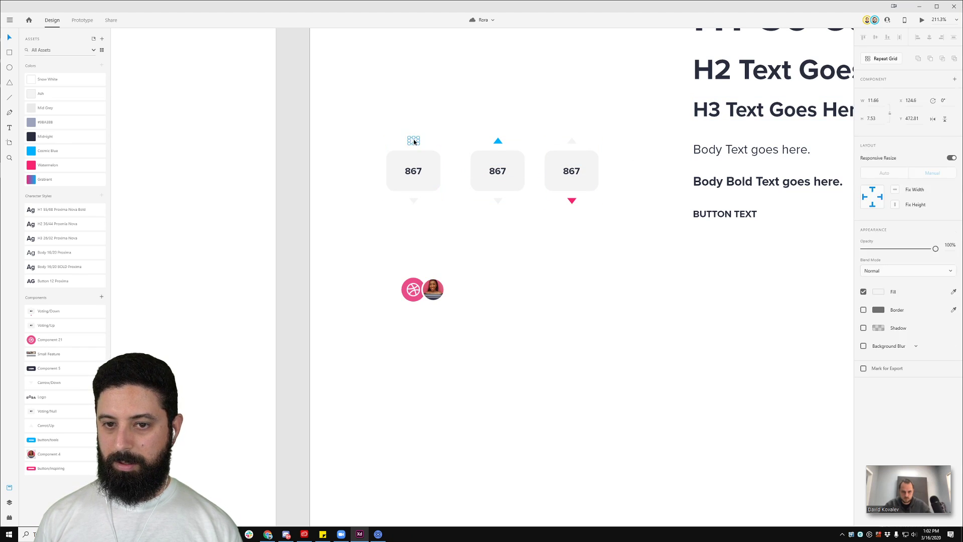
pyautogui.click(50, 150)
pyautogui.click(459, 130)
pyautogui.click(421, 161)
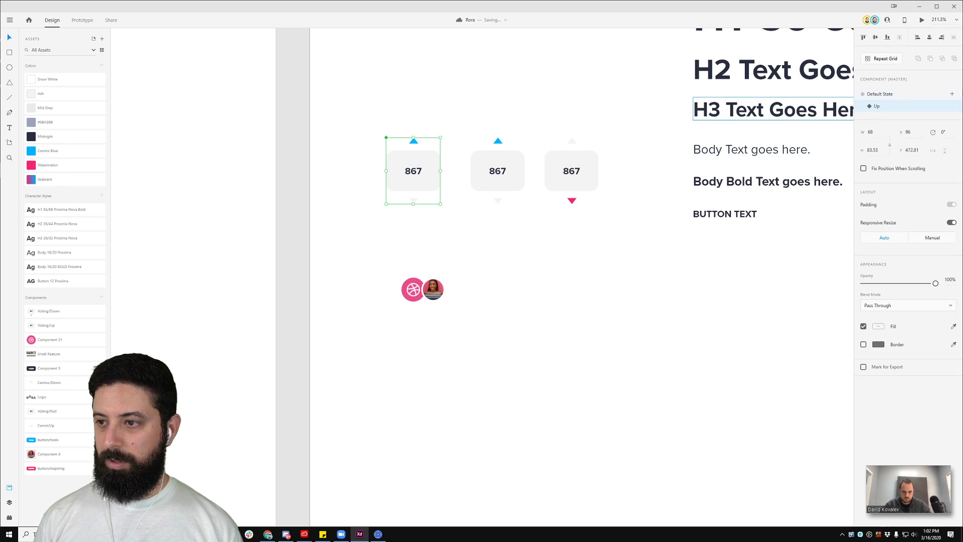
# Step: Add another new state to the voting card, typing the name Down
pyautogui.click(952, 94)
pyautogui.click(903, 108)
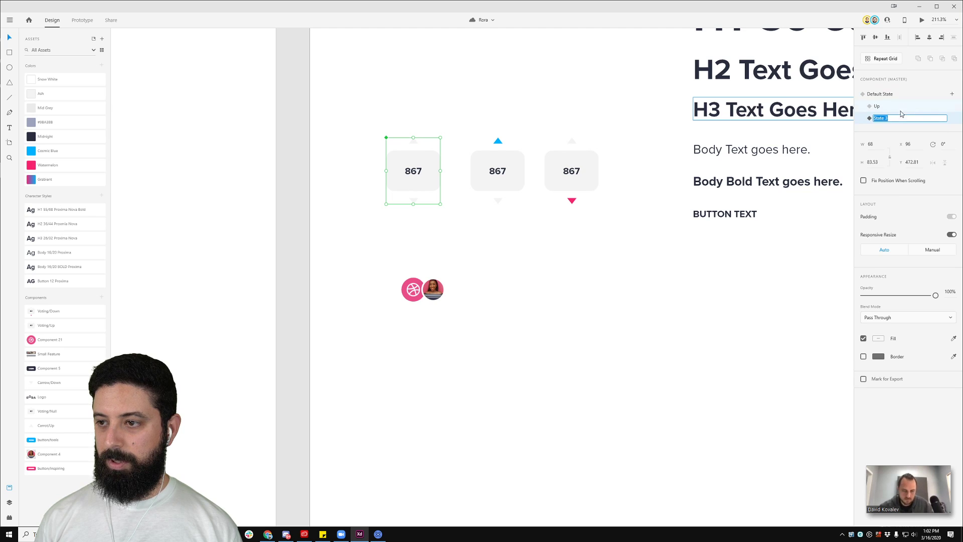
pyautogui.press('BackSpace')
pyautogui.write('Down')
pyautogui.press('Return')
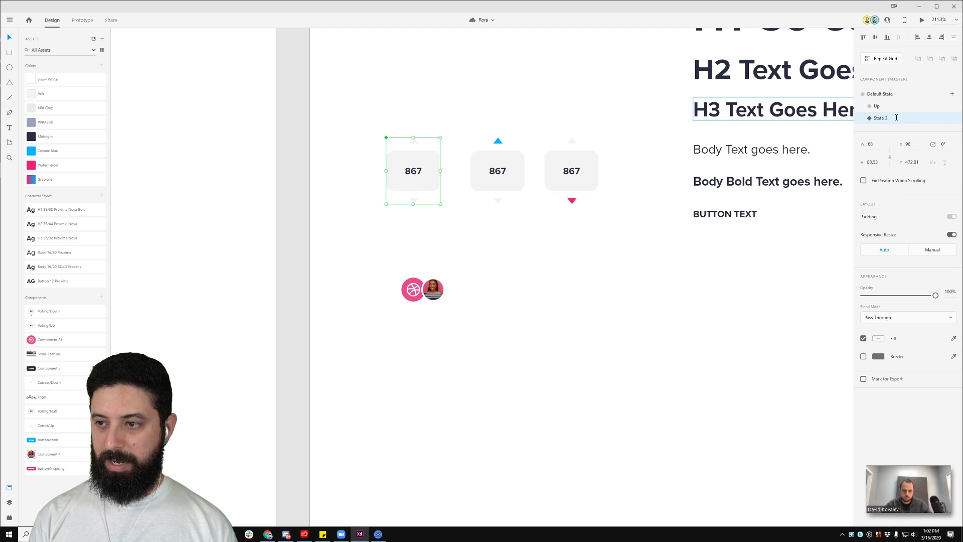
# Step: Delete the Voting/Down and Voting/Up components and the two extra vote cards
pyautogui.moveTo(471, 69); pyautogui.dragTo(607, 209)
pyautogui.rightClick(45, 317)
pyautogui.click(61, 325)
pyautogui.rightClick(52, 311)
pyautogui.click(62, 316)
pyautogui.moveTo(636, 240); pyautogui.dragTo(501, 122)
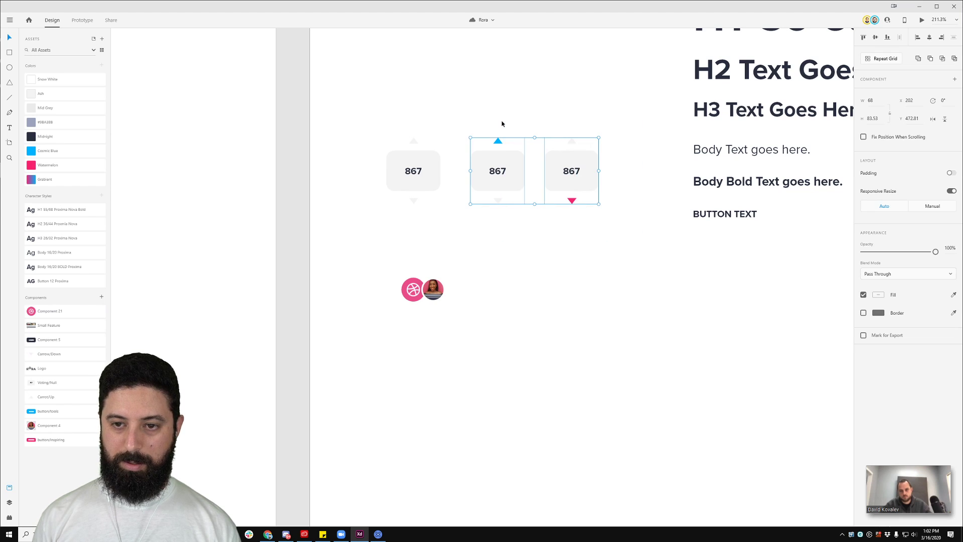
pyautogui.press('Delete')
# Step: Rename State 3 to Down and colour its down arrow Cosmic Blue
pyautogui.click(414, 158)
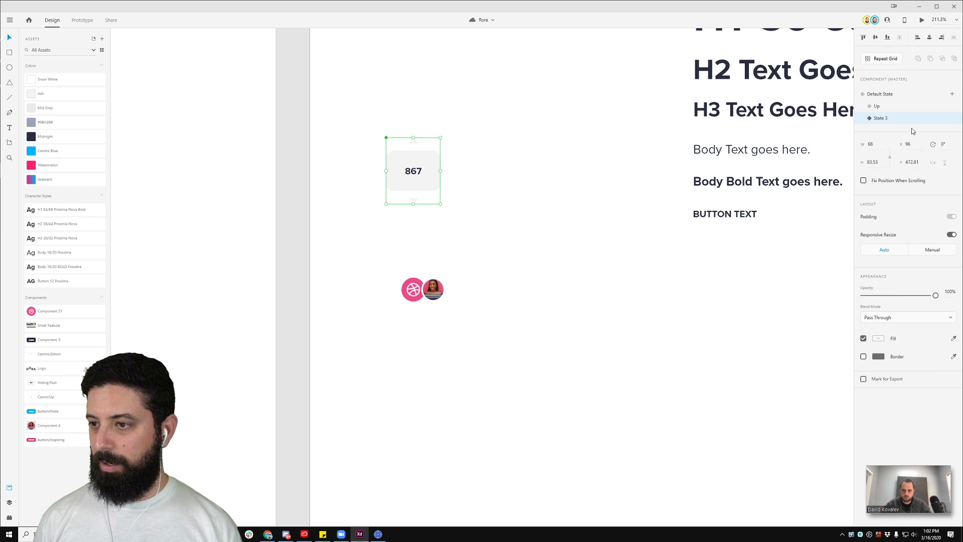
pyautogui.doubleClick(881, 118)
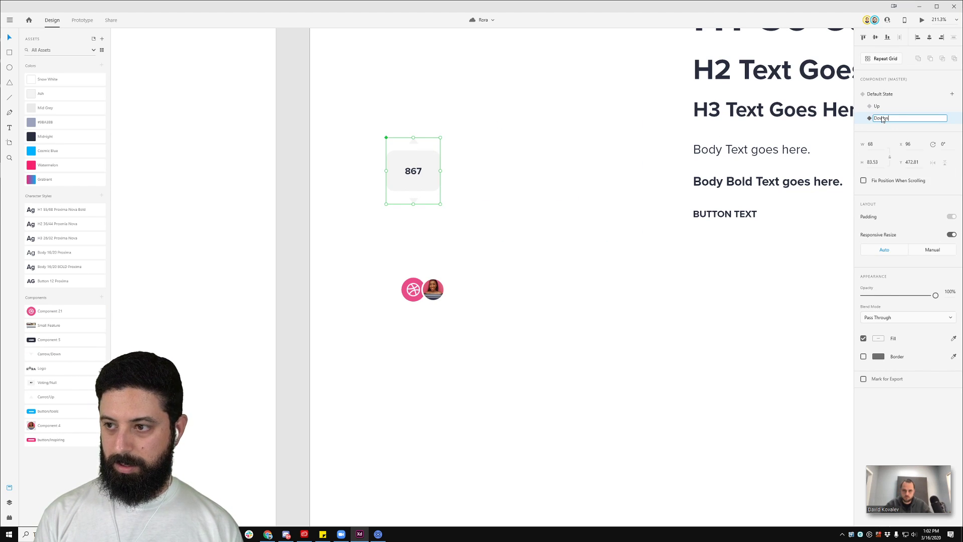
pyautogui.write('Down')
pyautogui.press('Return')
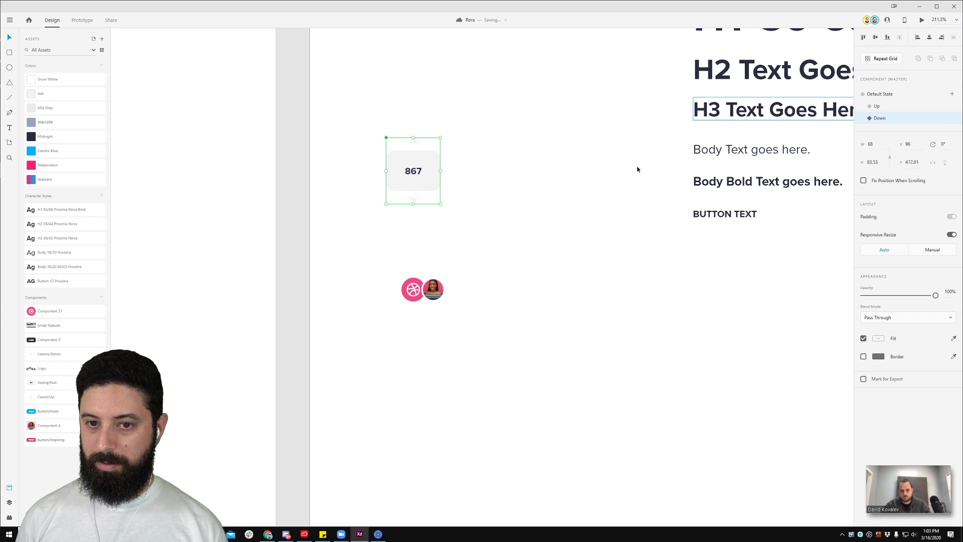
pyautogui.click(414, 208)
pyautogui.click(413, 201)
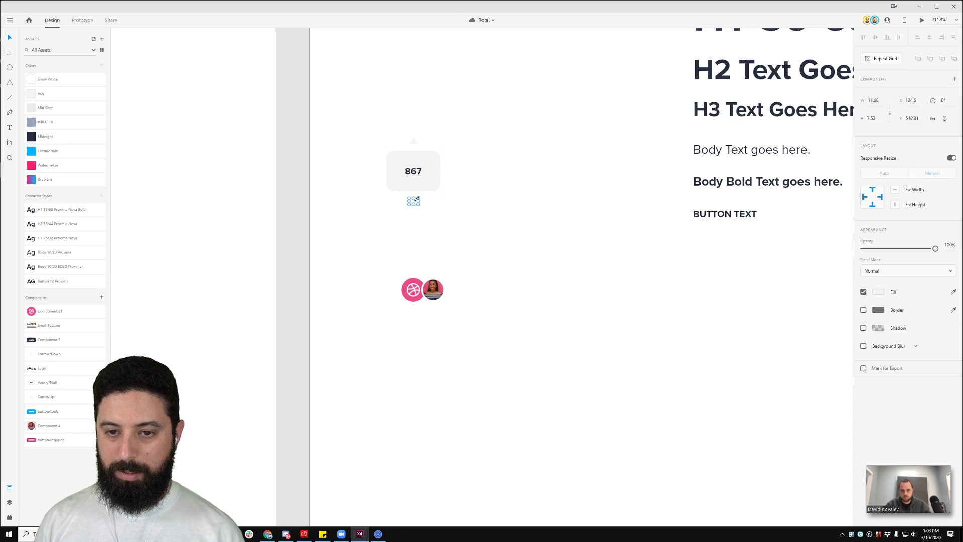
pyautogui.click(61, 158)
pyautogui.click(415, 156)
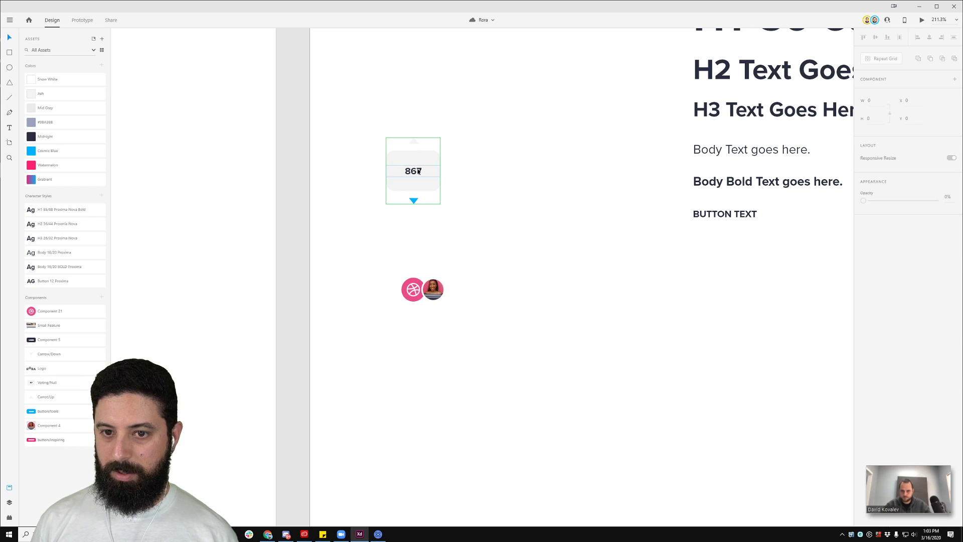
# Step: Add a hover state named Hover Up to the voting card
pyautogui.click(952, 94)
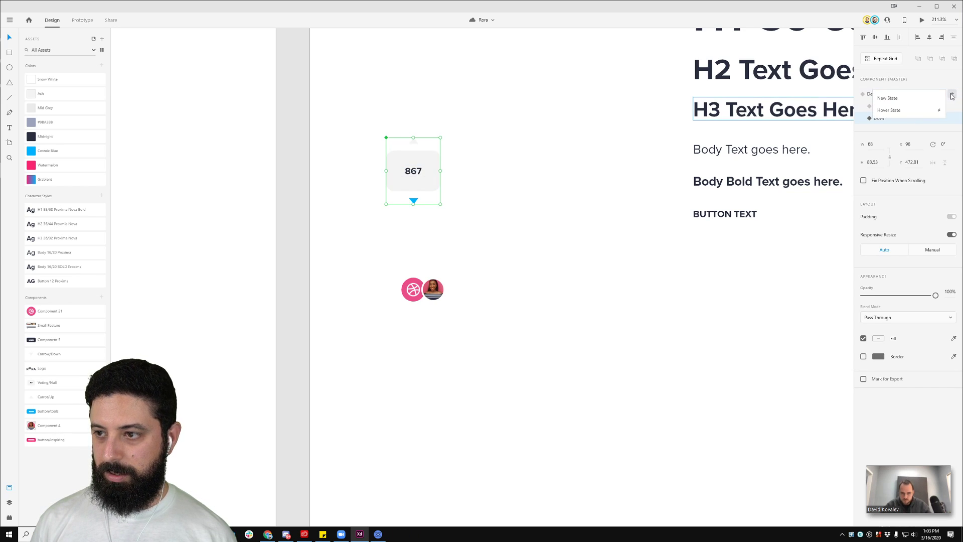
pyautogui.click(909, 113)
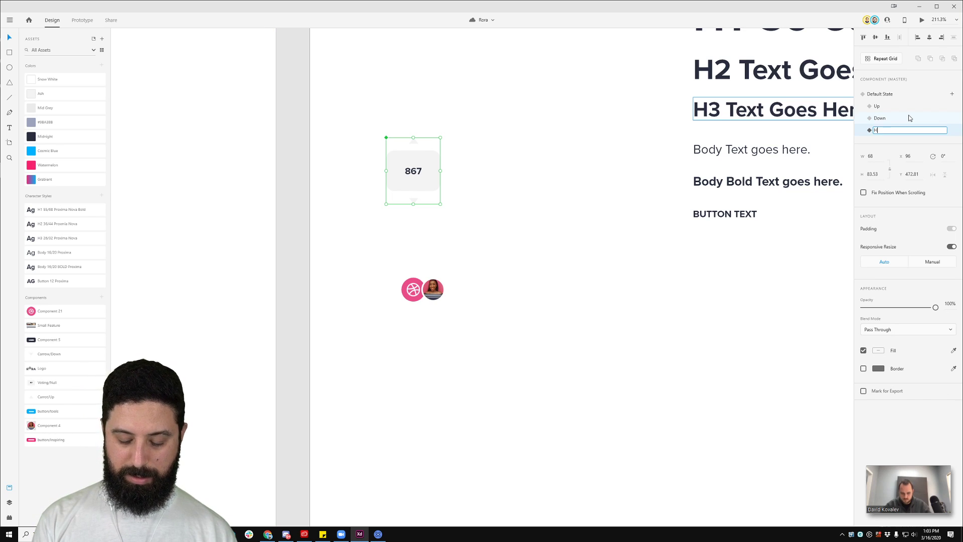
pyautogui.write('Hover Up')
pyautogui.press('Return')
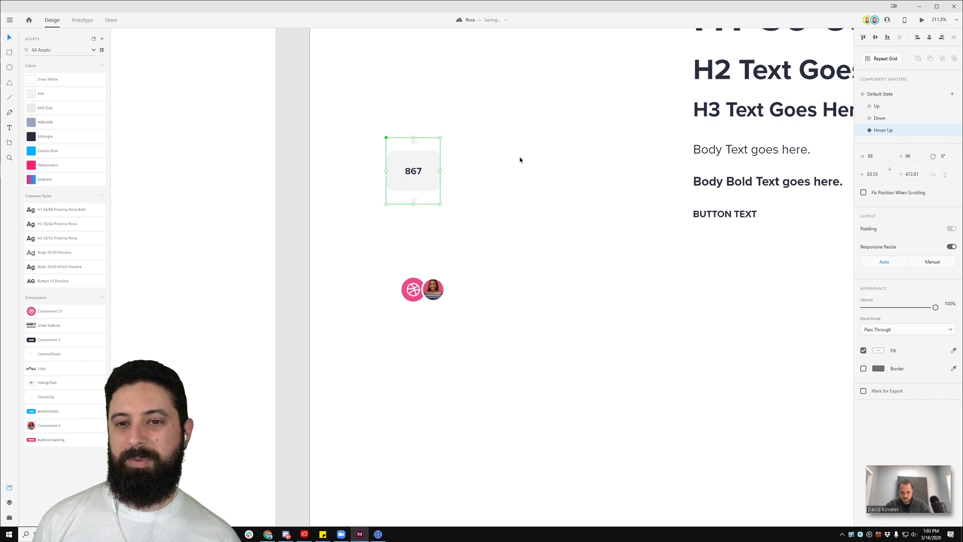
pyautogui.click(525, 144)
pyautogui.click(414, 141)
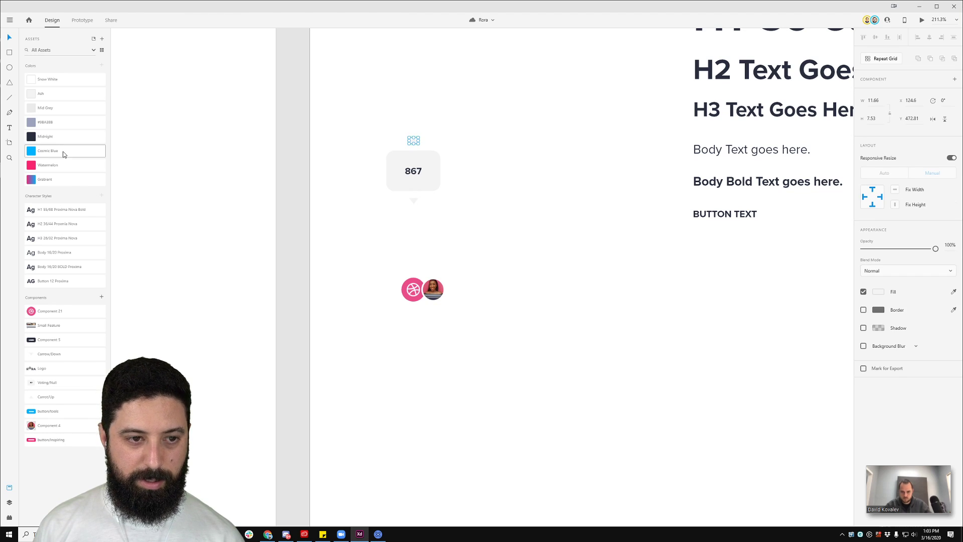
pyautogui.click(432, 108)
# Step: Return the voting card to its Default State and pan back to the web page artboards
pyautogui.click(413, 165)
pyautogui.click(893, 94)
pyautogui.click(587, 164)
pyautogui.scroll(-5, 587, 163)
pyautogui.moveTo(763, 95); pyautogui.dragTo(175, 128)
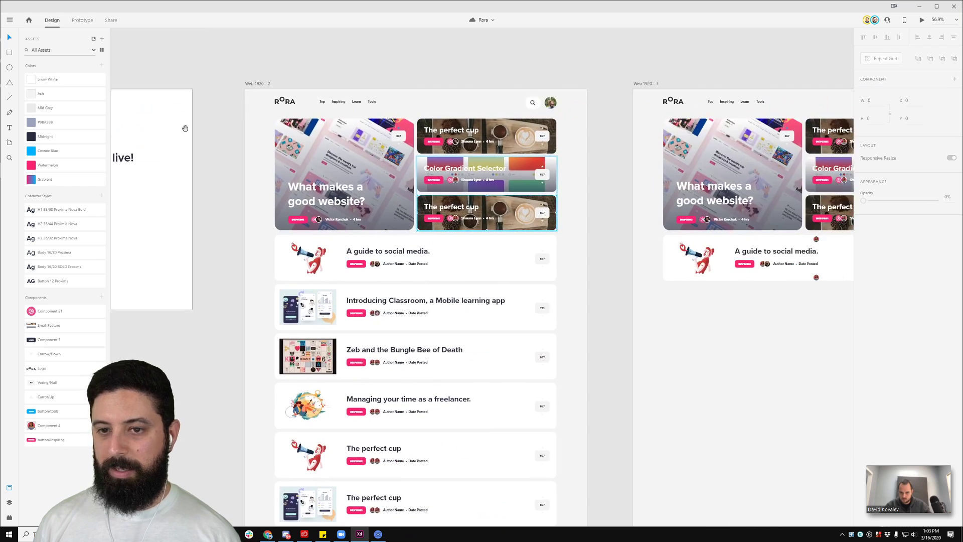
# Step: Select the hero card's voting component and preview its Up state
pyautogui.scroll(5, 399, 128)
pyautogui.doubleClick(405, 145)
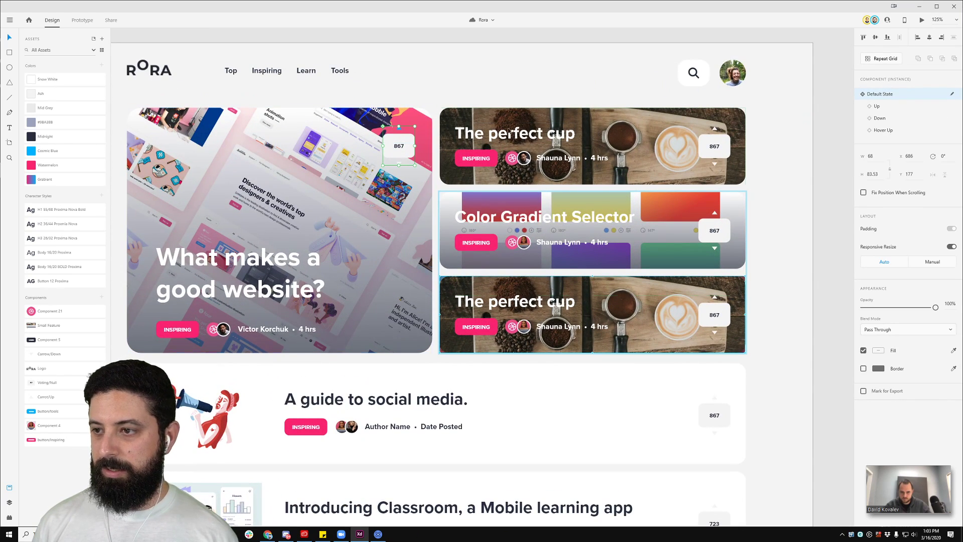
pyautogui.click(898, 112)
pyautogui.click(897, 95)
pyautogui.click(885, 108)
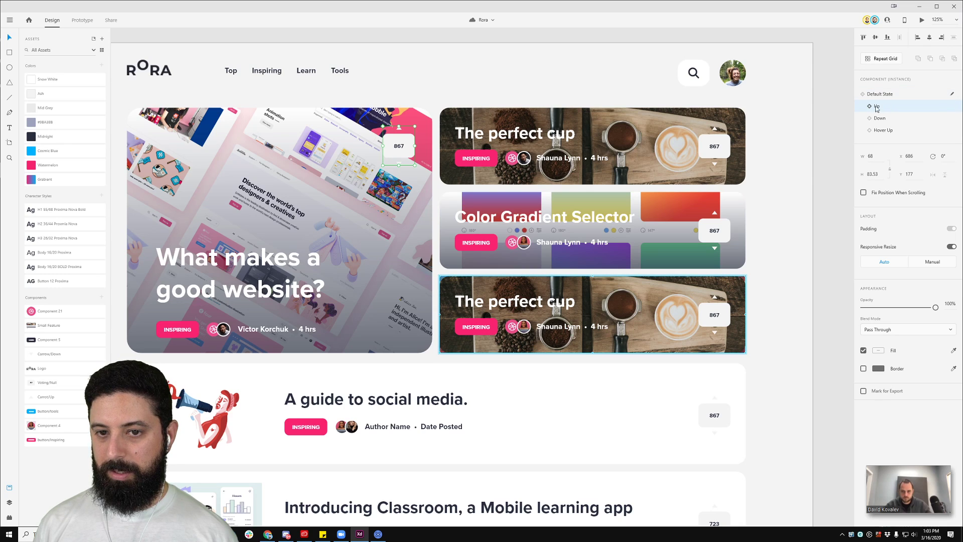
# Step: Select the hero card's 867 vote widget, delete it, then undo the deletion
pyautogui.click(430, 100)
pyautogui.click(727, 140)
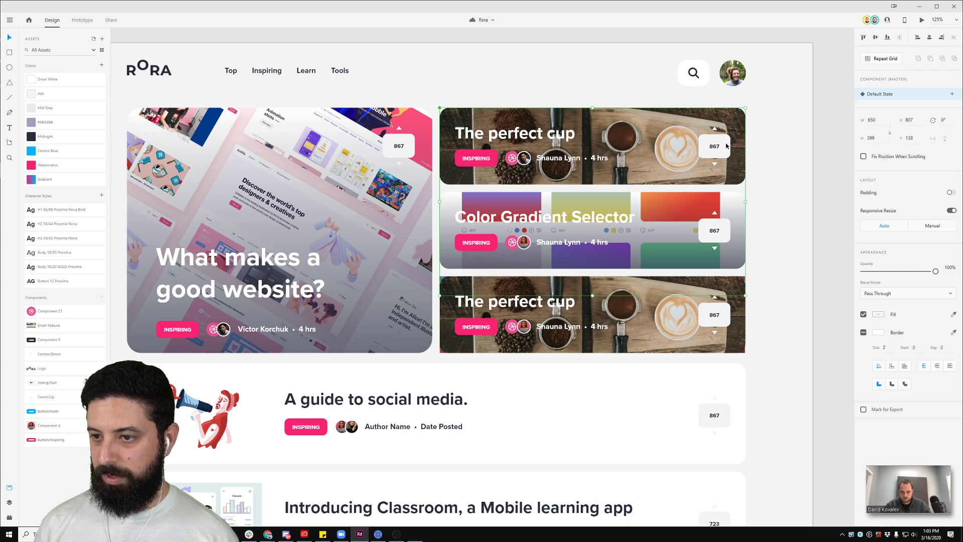
pyautogui.click(398, 160)
pyautogui.click(398, 150)
pyautogui.press('Delete')
pyautogui.hotkey('ctrl', 'z')
pyautogui.click(387, 67)
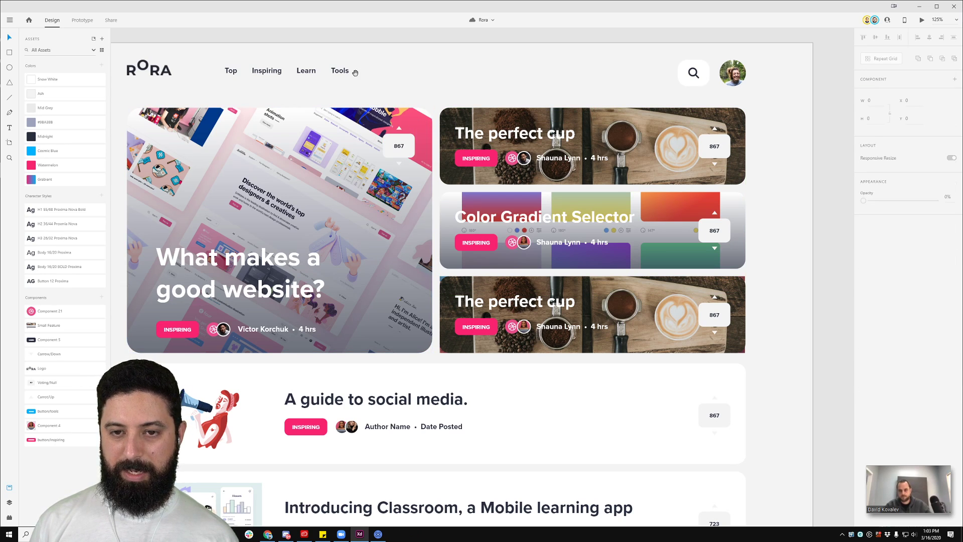
# Step: Drag the 867 widget from Elements onto the hero card and align top and right edges
pyautogui.hscroll(-8, 415, 101)
pyautogui.scroll(-5, 284, 151)
pyautogui.moveTo(136, 188); pyautogui.dragTo(449, 145)
pyautogui.scroll(5, 504, 136)
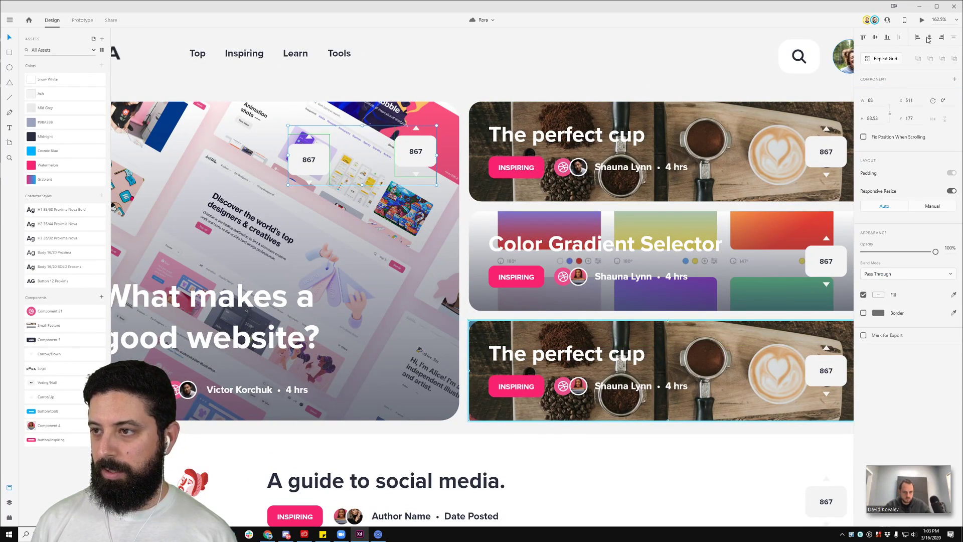
pyautogui.click(864, 38)
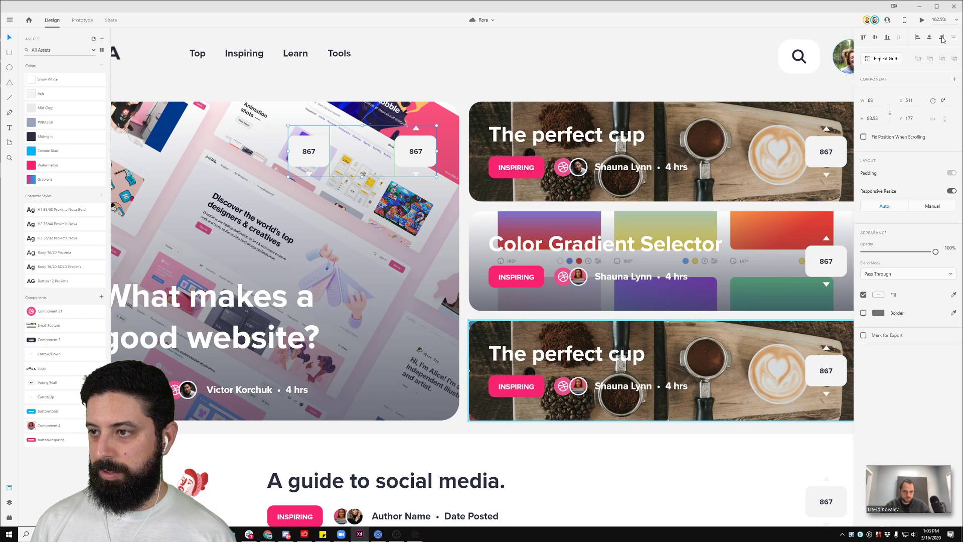
pyautogui.click(941, 37)
pyautogui.click(522, 45)
# Step: Delete the overlapping duplicate vote widget and nudge the remaining one into place
pyautogui.click(426, 144)
pyautogui.hotkey('shift', 'Left')
pyautogui.hotkey('shift', 'Left')
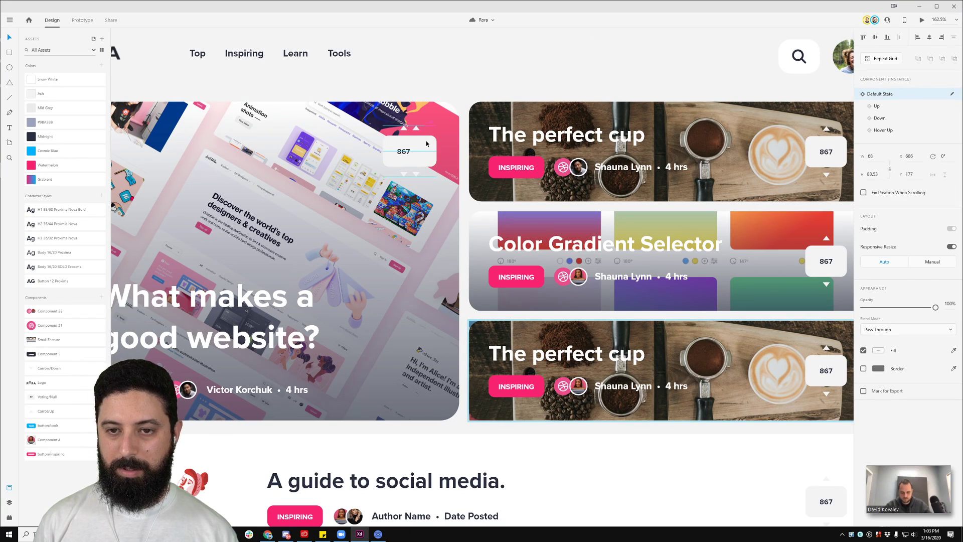
pyautogui.click(426, 144)
pyautogui.press('Delete')
pyautogui.click(413, 149)
pyautogui.hotkey('shift', 'Right')
# Step: Fine-tune the vote widget to X 691, Y 170, then show its Up state
pyautogui.press('alt')
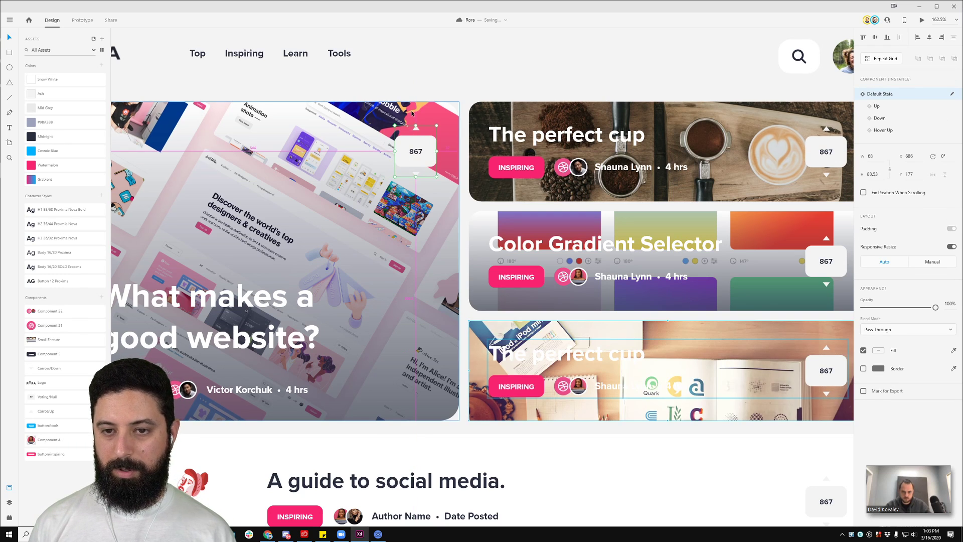
pyautogui.scroll(5, 368, 122)
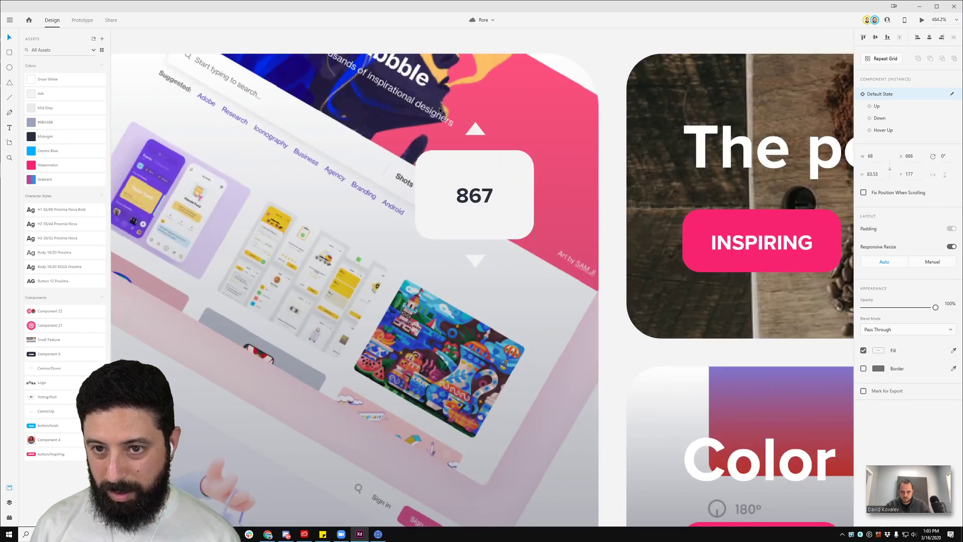
pyautogui.press('Right')
pyautogui.press('Right')
pyautogui.press('Right')
pyautogui.press('Right')
pyautogui.press('Right')
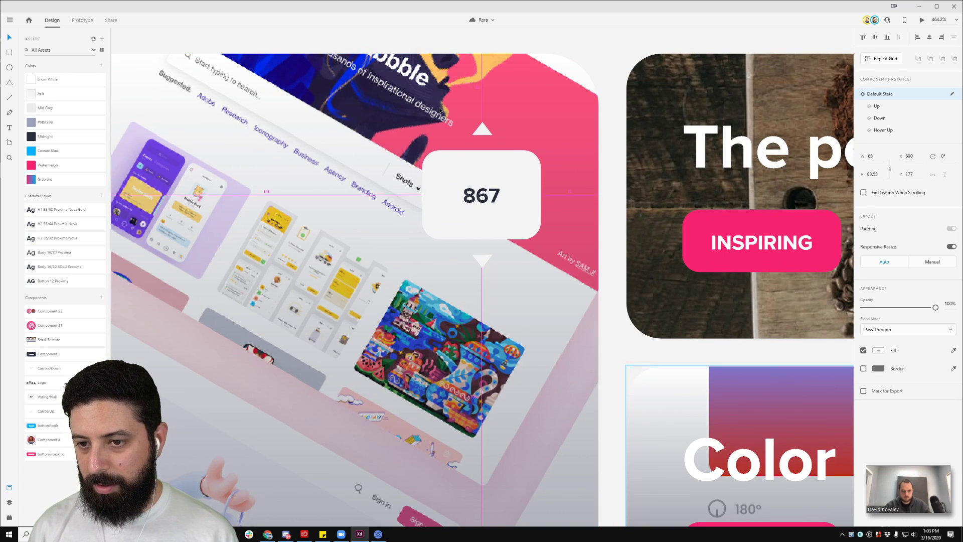
pyautogui.press('Up')
pyautogui.press('Up')
pyautogui.press('Up')
pyautogui.press('Up')
pyautogui.press('Up')
pyautogui.press('Up')
pyautogui.press('Up')
pyautogui.press('Up')
pyautogui.press('Up')
pyautogui.press('Down')
pyautogui.press('Down')
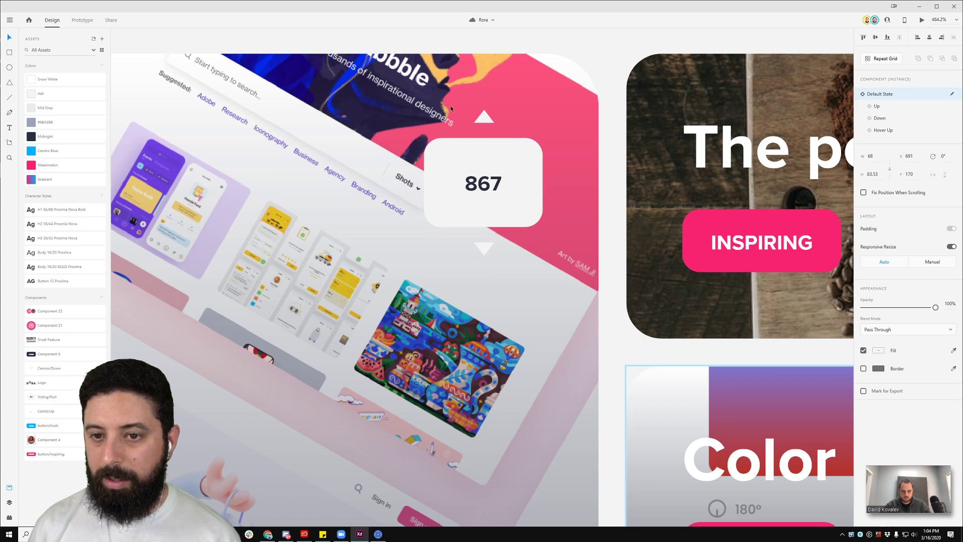
pyautogui.hotkey('ctrl', '0')
pyautogui.click(883, 106)
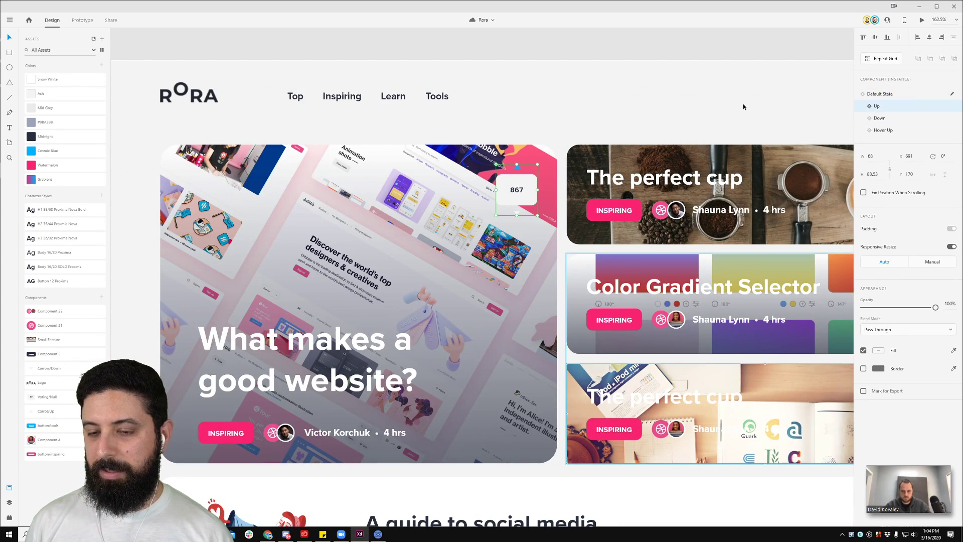
# Step: Preview the vote widget's Down and Hover Up states
pyautogui.hscroll(5, 797, 101)
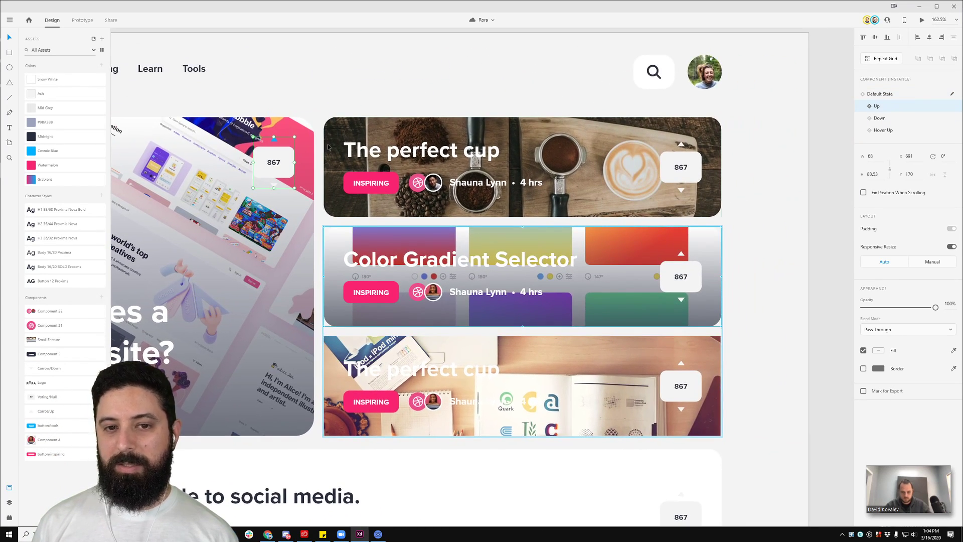
pyautogui.click(893, 120)
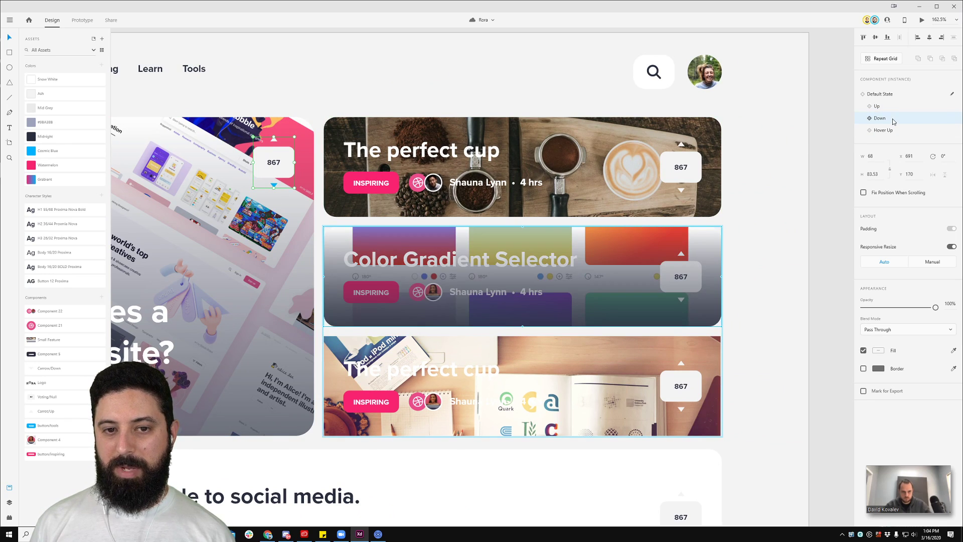
pyautogui.click(891, 130)
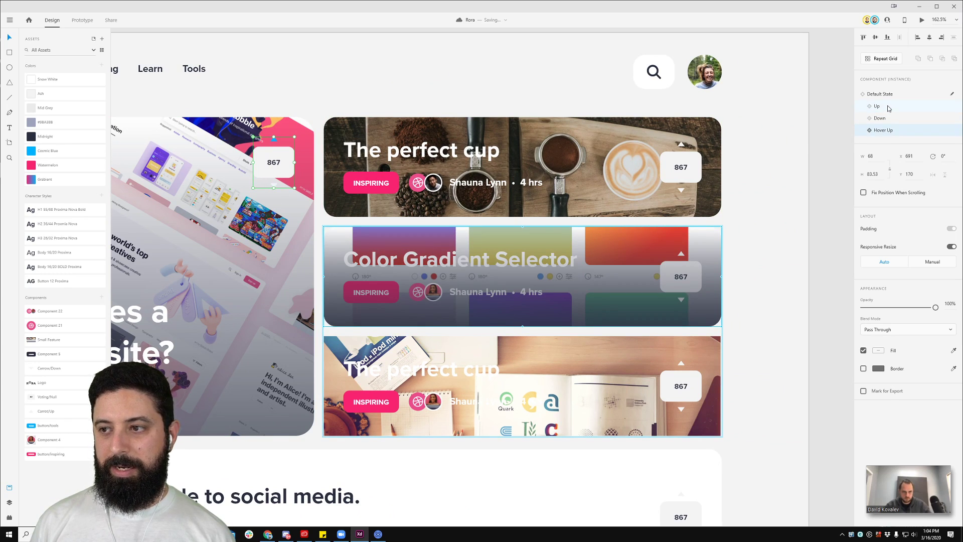
pyautogui.click(309, 88)
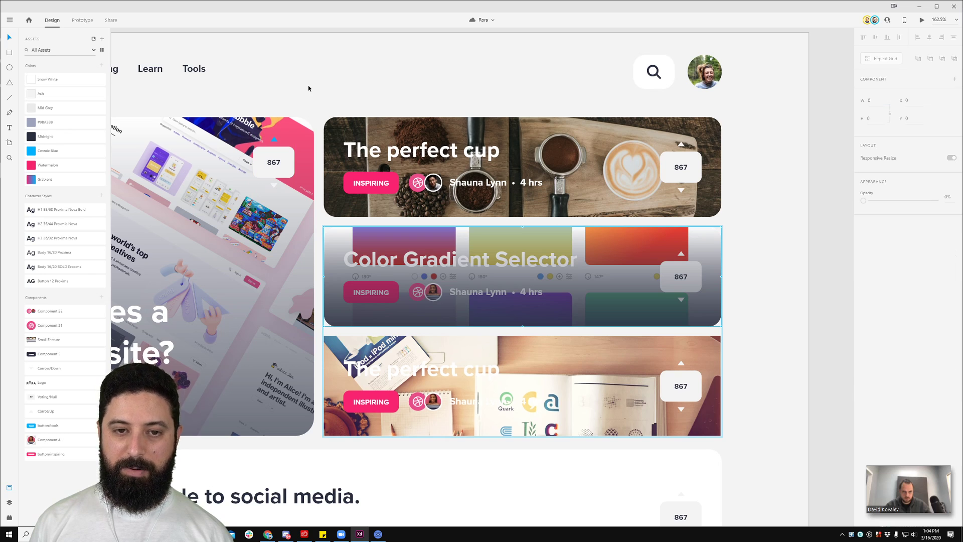
# Step: Select the Color Gradient Selector card and pan across the Web 1920 – 2 artboard
pyautogui.hscroll(-5, 415, 89)
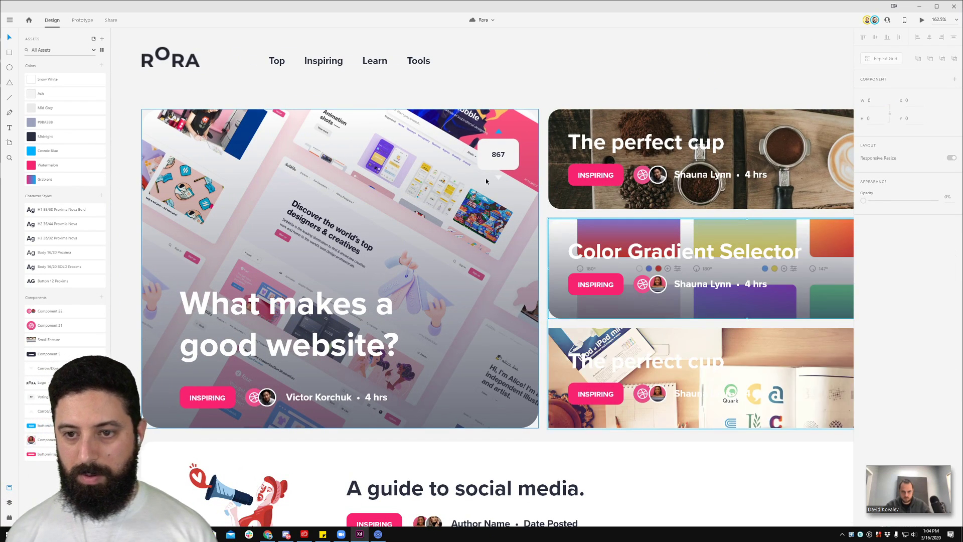
pyautogui.scroll(-5, 576, 195)
pyautogui.click(777, 238)
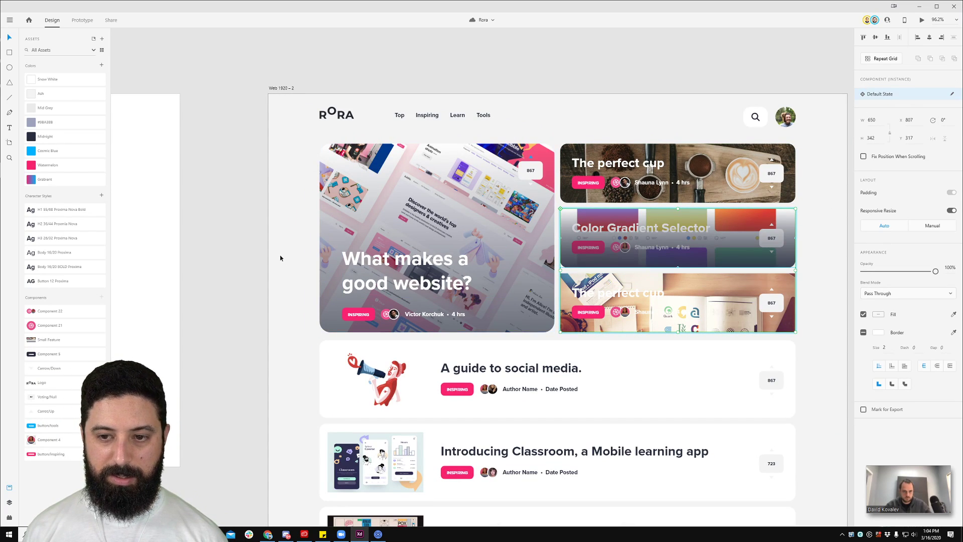
pyautogui.moveTo(654, 108); pyautogui.dragTo(480, 64)
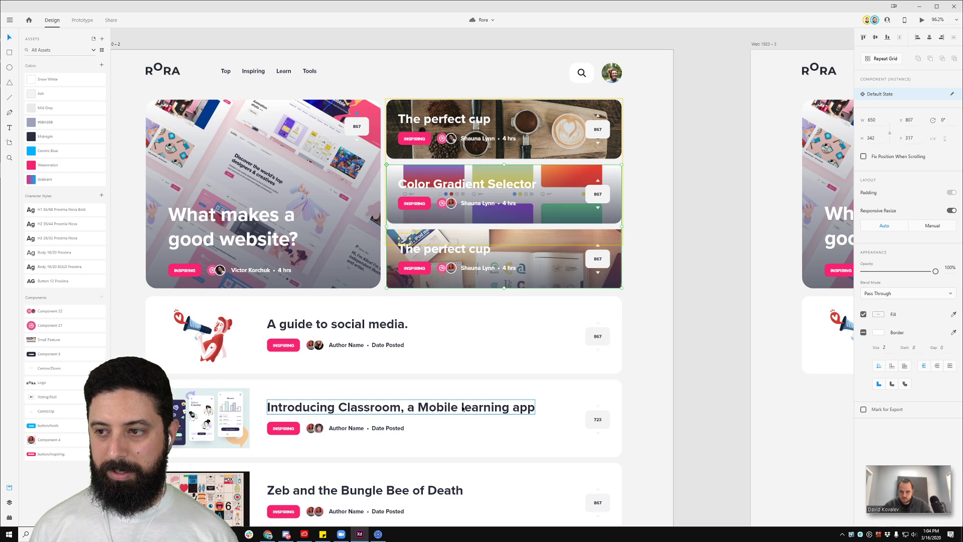
# Step: Select the social media card's 867 vote widget and preview its Up and Down states
pyautogui.scroll(-3, 462, 406)
pyautogui.hscroll(5, 650, 228)
pyautogui.scroll(-2, 650, 228)
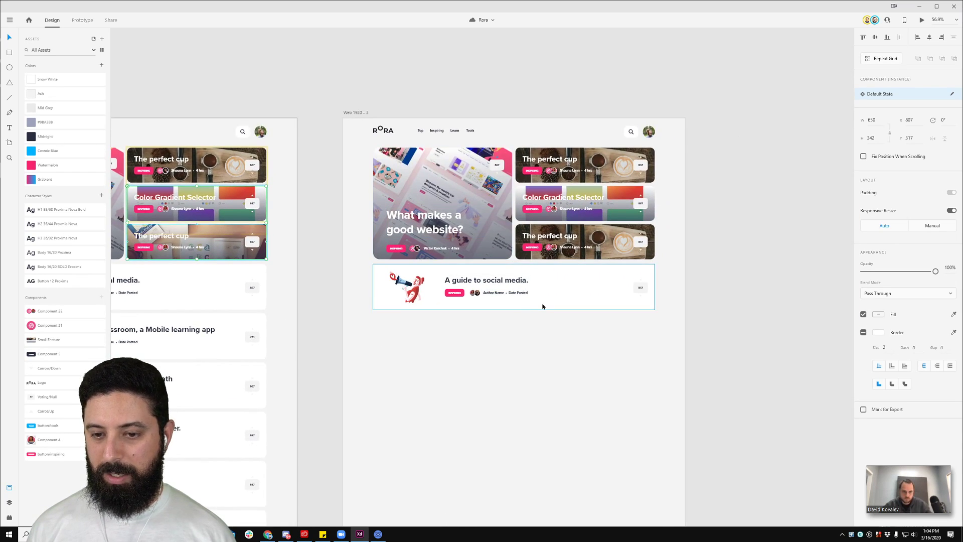
pyautogui.scroll(4, 594, 334)
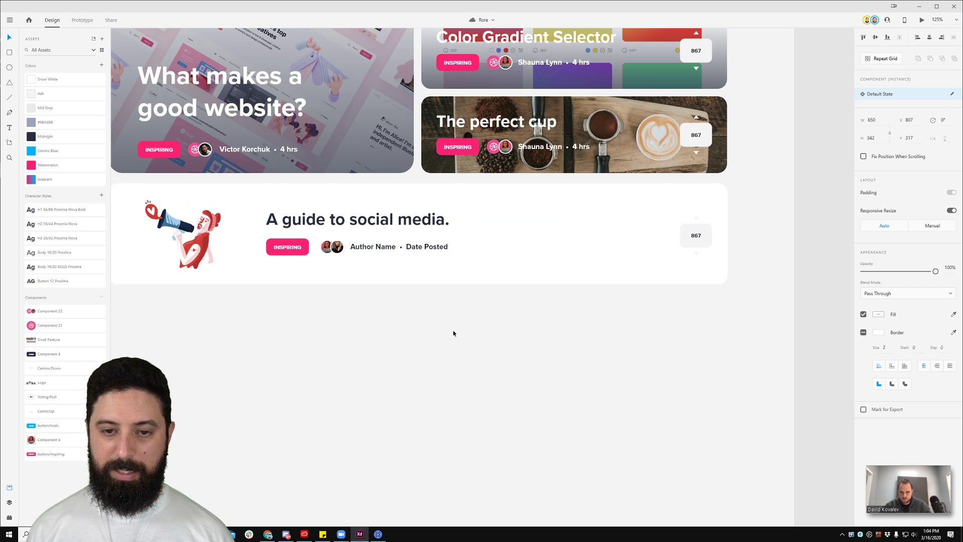
pyautogui.moveTo(731, 323); pyautogui.dragTo(258, 251)
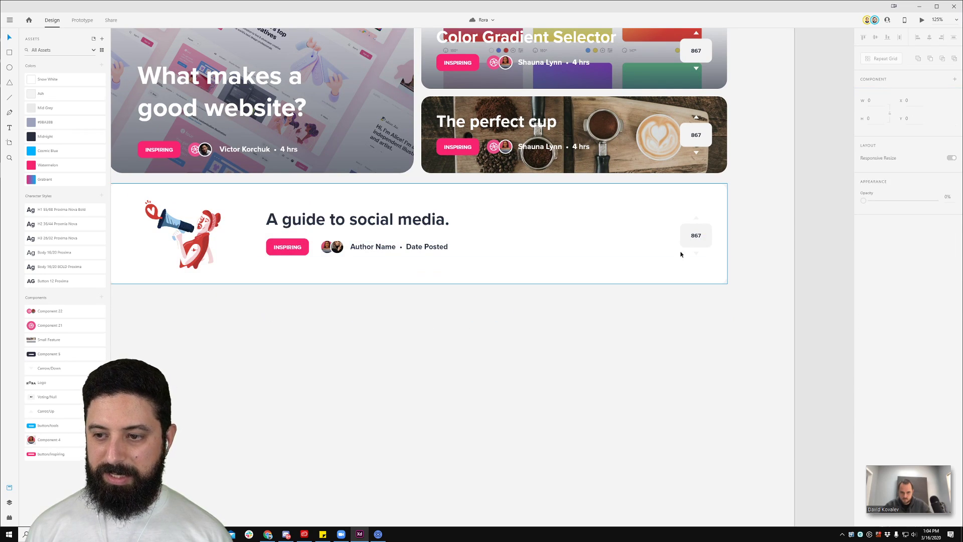
pyautogui.doubleClick(703, 237)
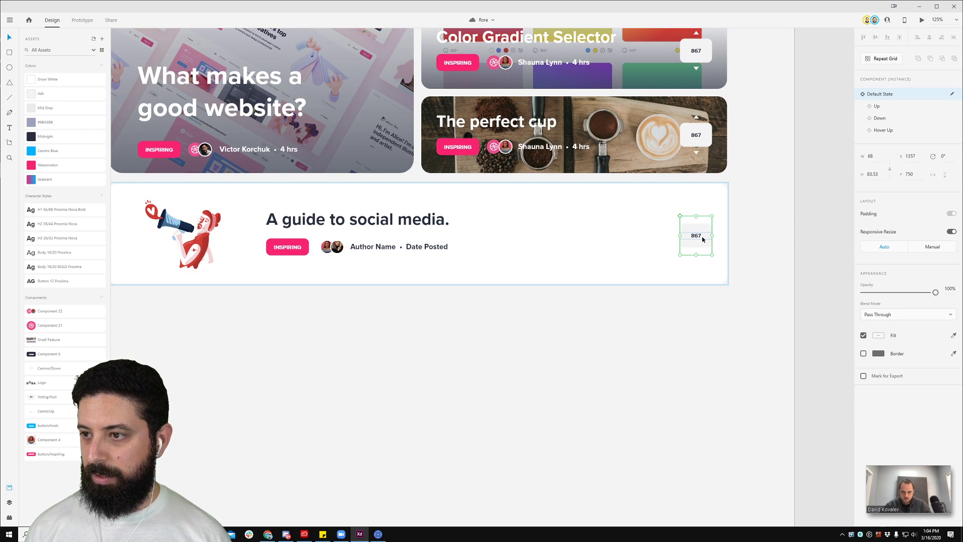
pyautogui.click(882, 107)
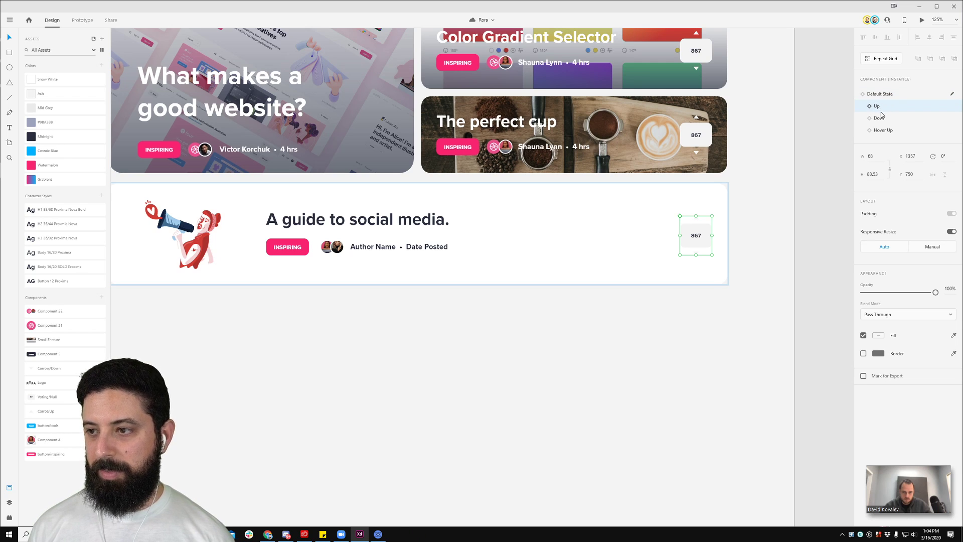
pyautogui.click(882, 119)
pyautogui.click(776, 260)
# Step: Check the vote widget's Up, Down and Hover states in Layers, then delete the old widget
pyautogui.scroll(3, 722, 243)
pyautogui.scroll(1, 722, 243)
pyautogui.doubleClick(679, 232)
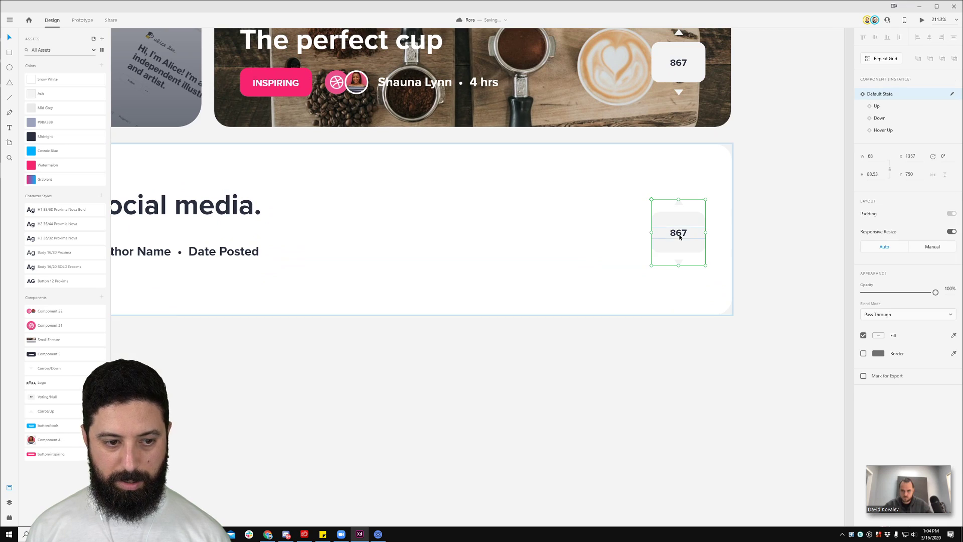
pyautogui.click(9, 502)
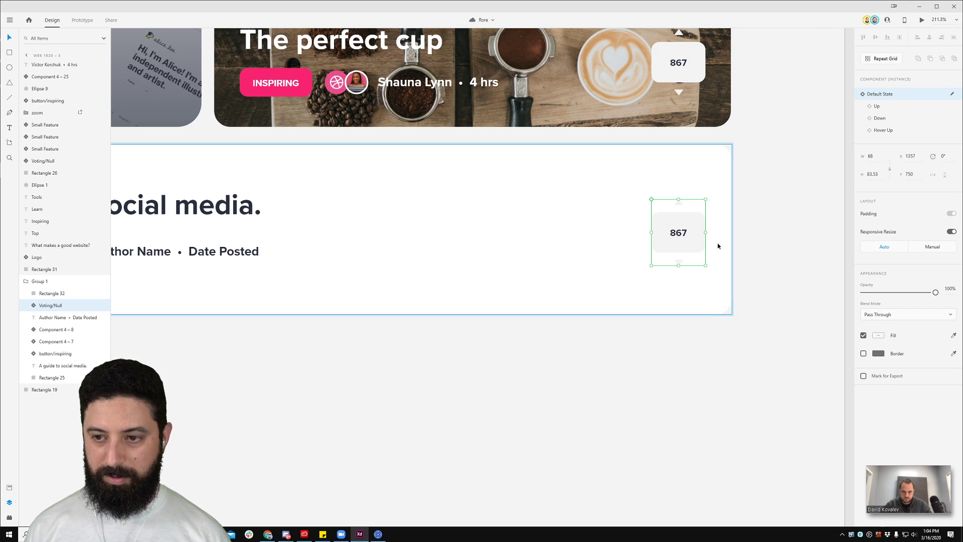
pyautogui.click(890, 106)
pyautogui.click(891, 118)
pyautogui.click(892, 131)
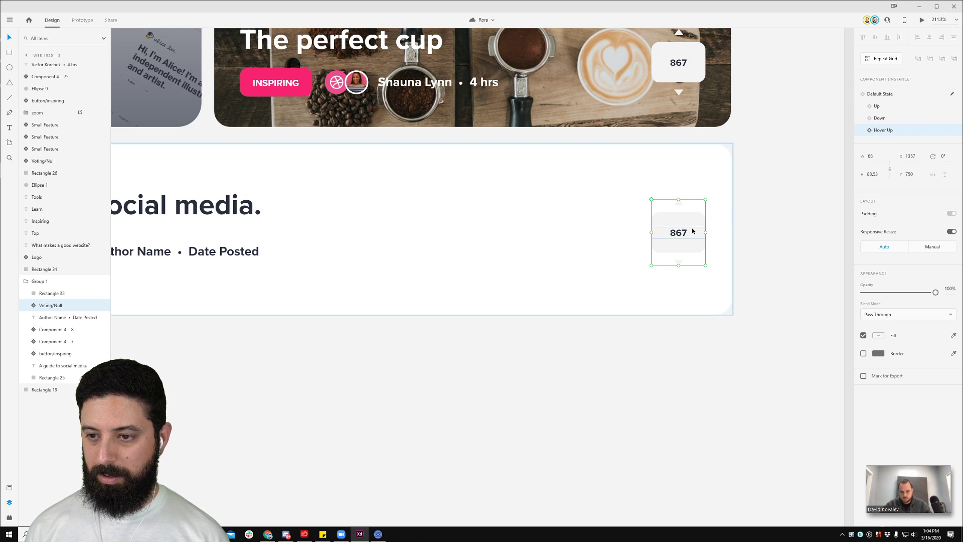
pyautogui.press('Delete')
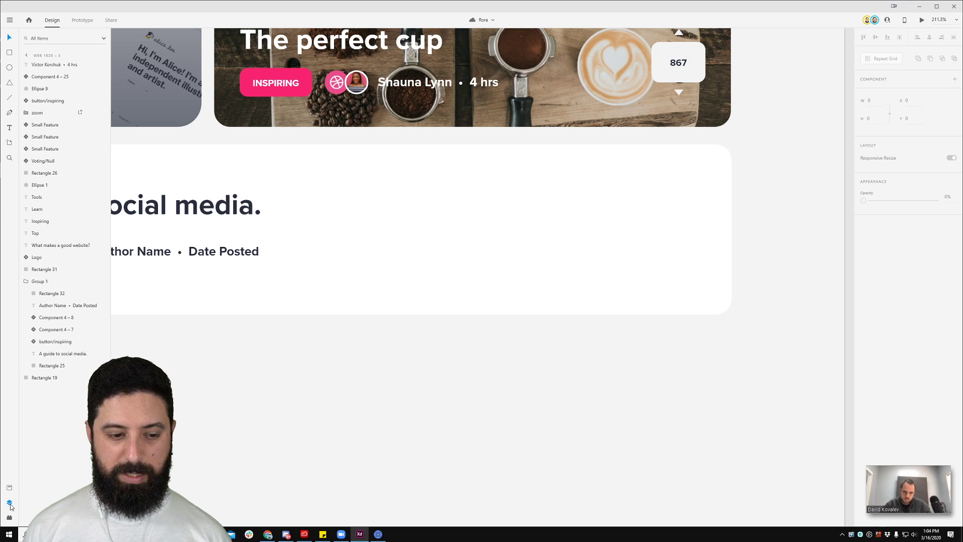
# Step: Place a new Voting/Null 867 counter from Assets onto the card and set it to Default State
pyautogui.click(9, 487)
pyautogui.moveTo(47, 397); pyautogui.dragTo(586, 208)
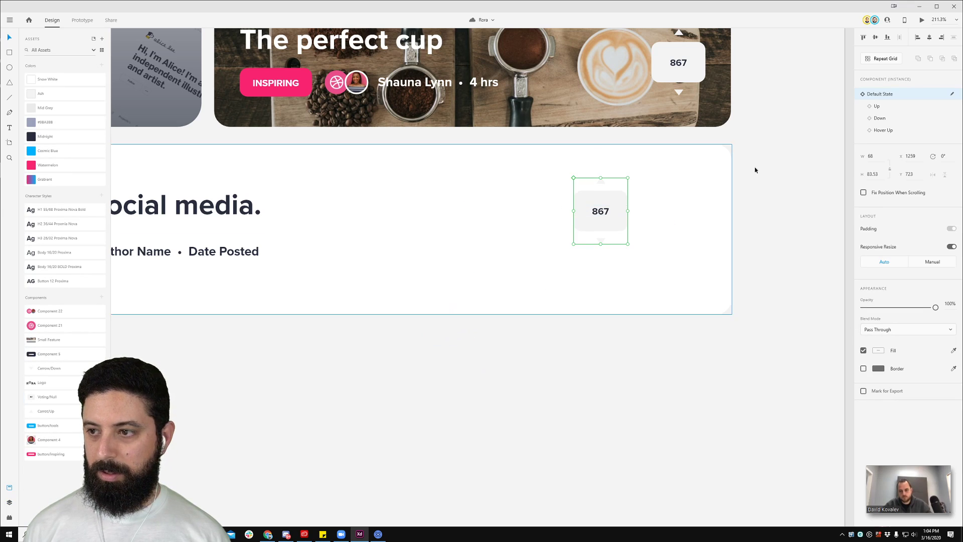
pyautogui.click(925, 107)
pyautogui.click(909, 131)
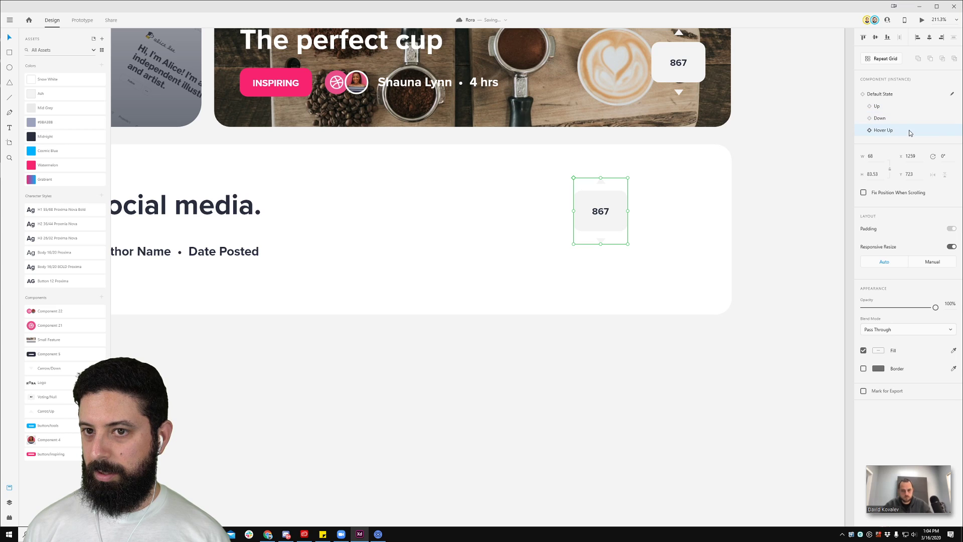
pyautogui.click(883, 107)
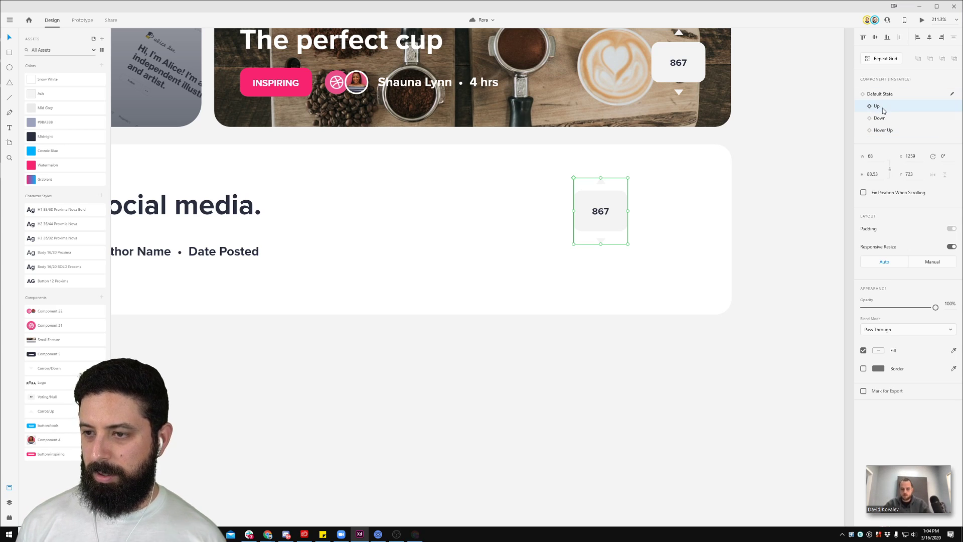
pyautogui.scroll(-3, 612, 205)
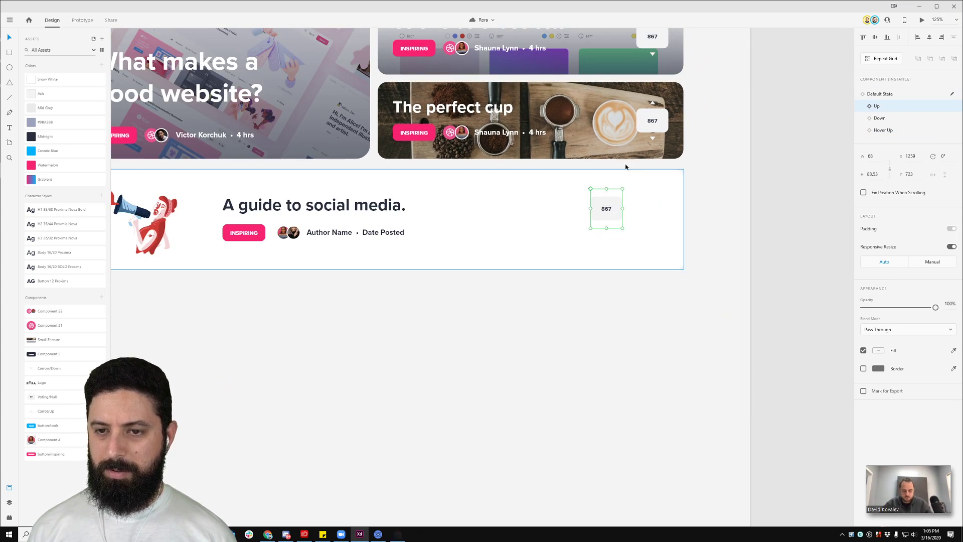
pyautogui.click(879, 94)
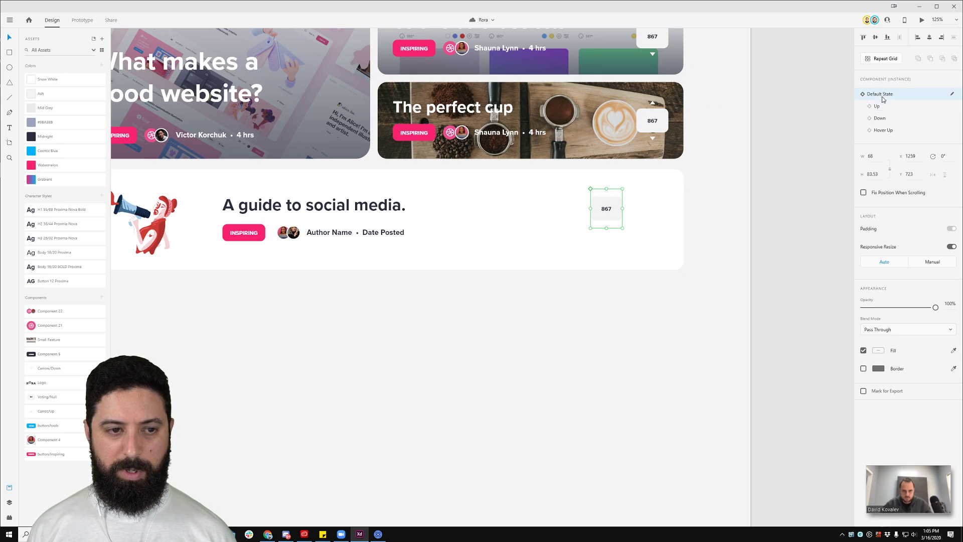
# Step: Shift the 867 counter right and down, then marquee-select the whole card
pyautogui.moveTo(612, 209); pyautogui.dragTo(654, 221)
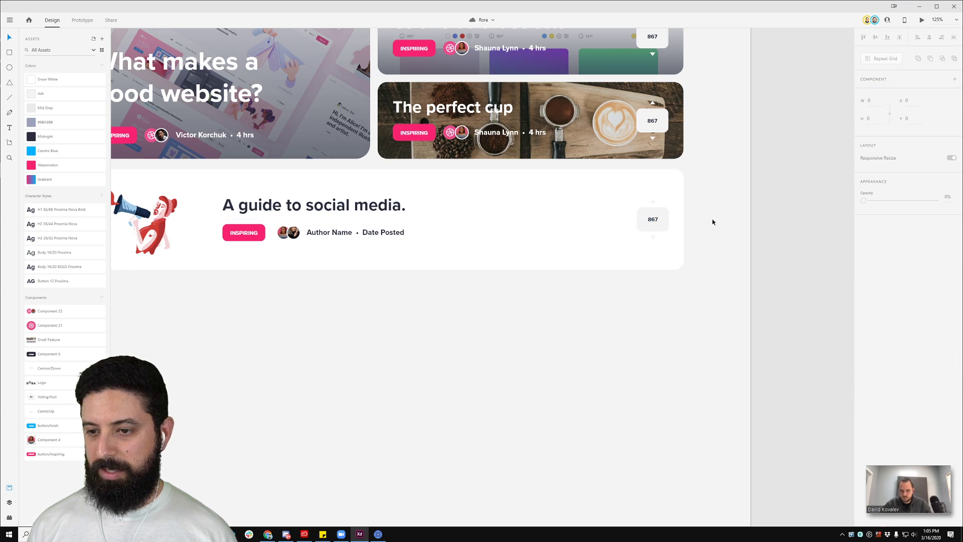
pyautogui.scroll(-5, 748, 278)
pyautogui.moveTo(710, 279); pyautogui.dragTo(389, 200)
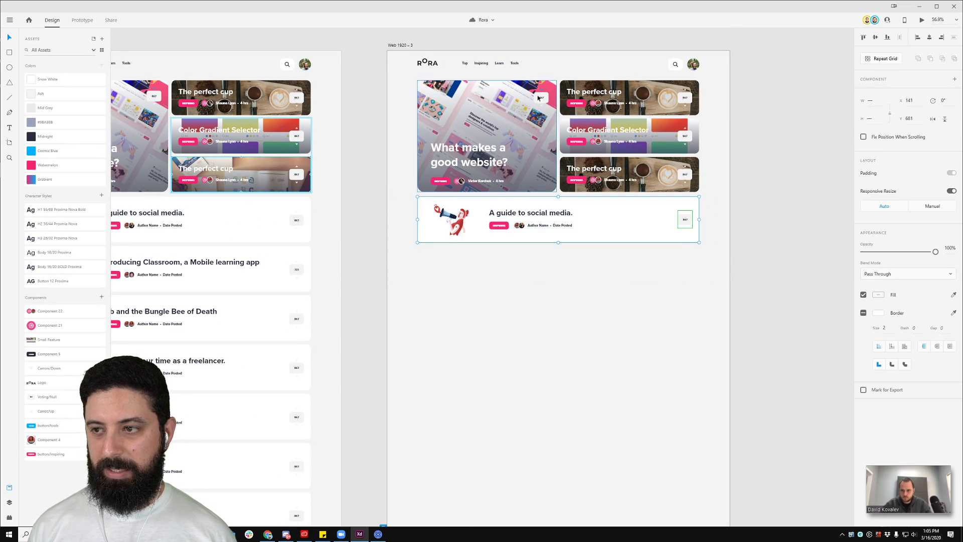
# Step: Make the social media card a component and name it 'News Feed Long'
pyautogui.click(101, 297)
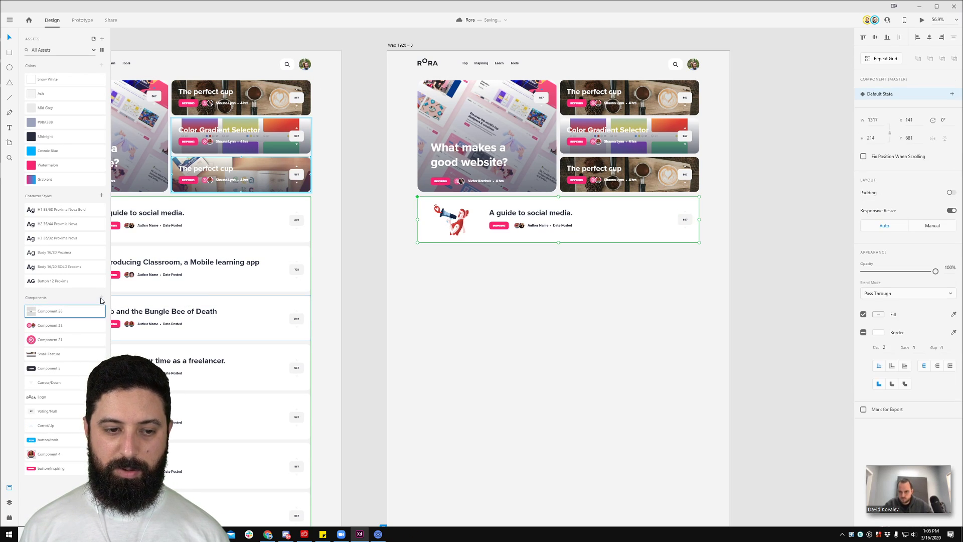
pyautogui.doubleClick(53, 312)
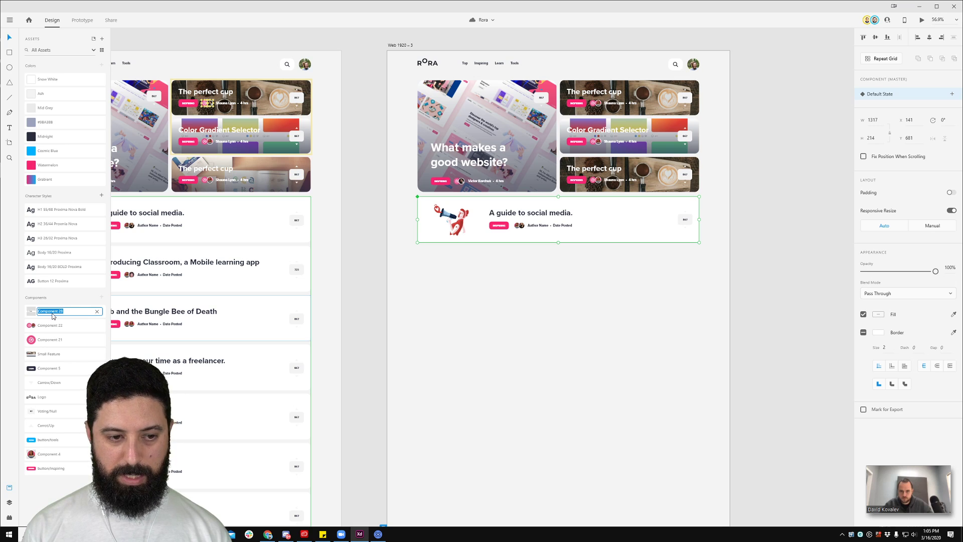
pyautogui.write('News Feed Long')
pyautogui.press('Return')
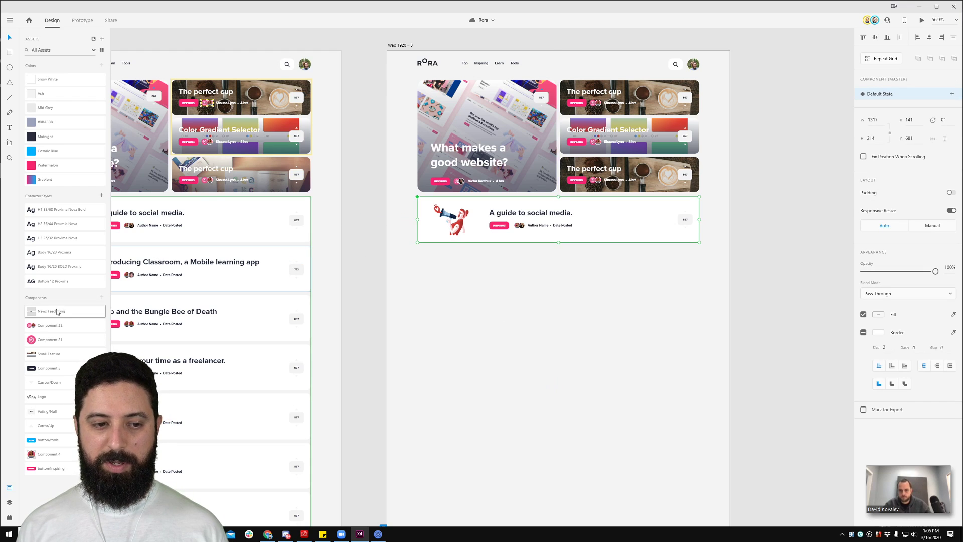
# Step: Drag a second News Feed Long instance below the first, deleting an extra third copy
pyautogui.moveTo(57, 311); pyautogui.dragTo(544, 290)
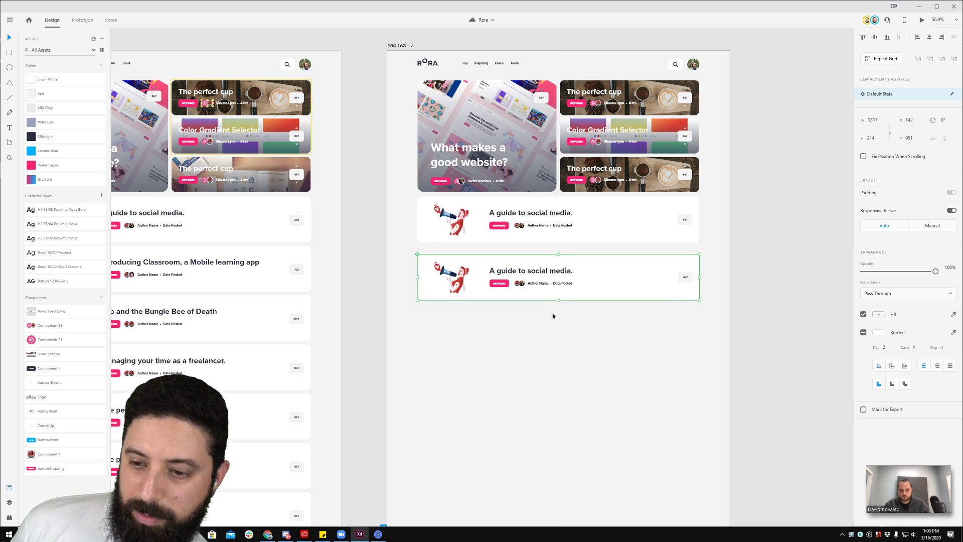
pyautogui.moveTo(50, 311); pyautogui.dragTo(582, 351)
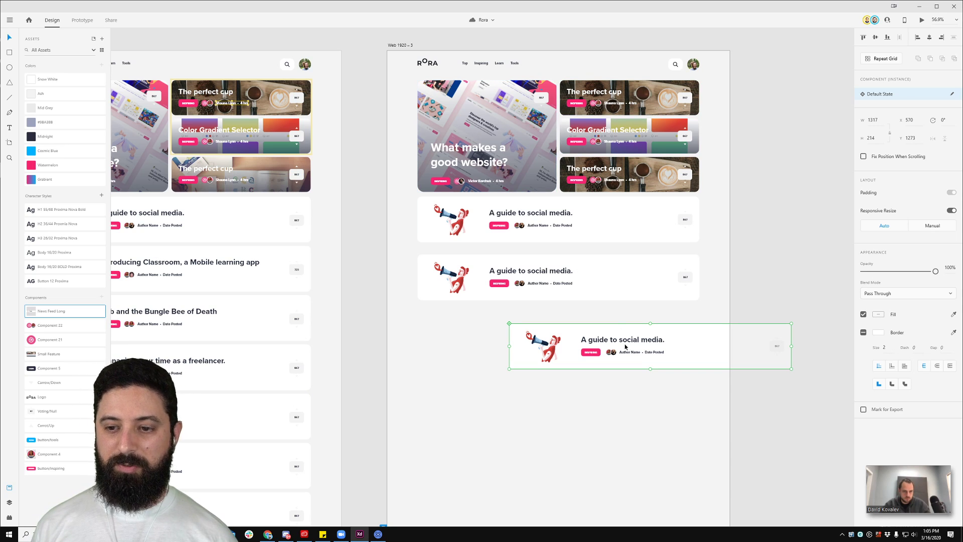
pyautogui.press('Delete')
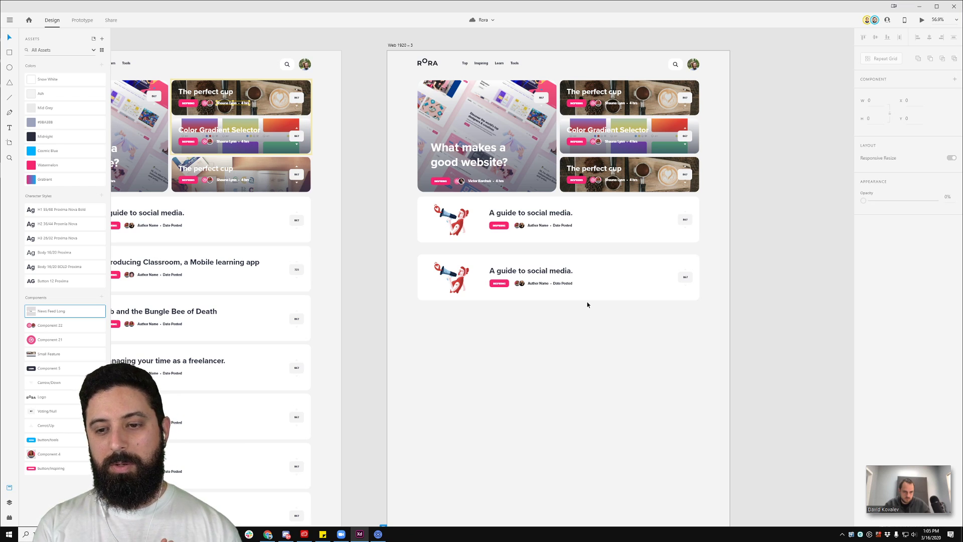
# Step: Inspect the card's author text and background, then delete the stray avatar pairs under the author rows
pyautogui.scroll(5, 510, 321)
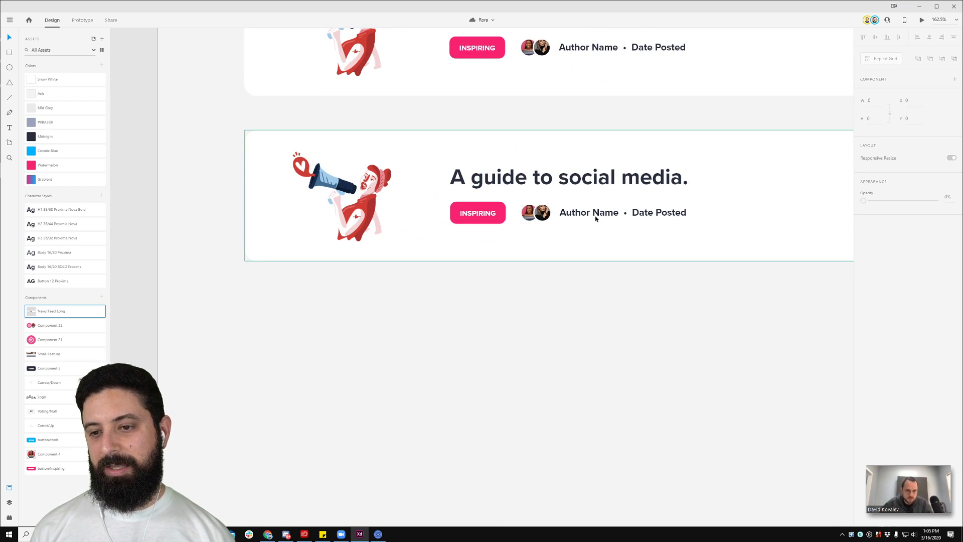
pyautogui.doubleClick(596, 218)
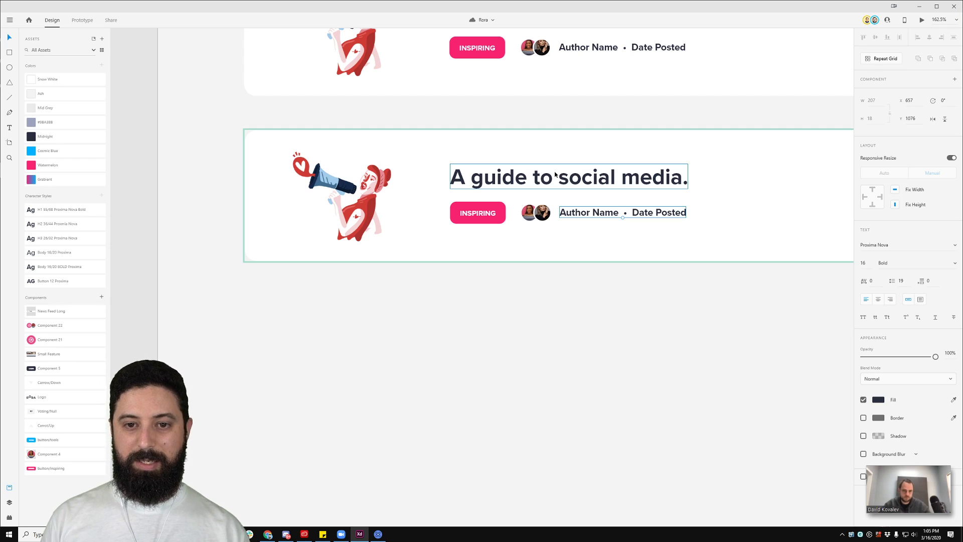
pyautogui.click(539, 158)
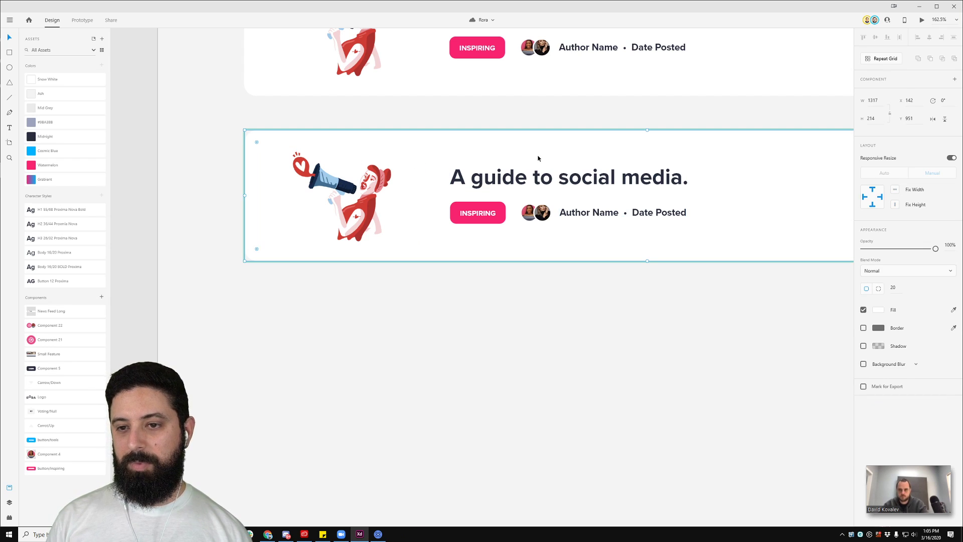
pyautogui.click(610, 111)
pyautogui.scroll(-5, 619, 113)
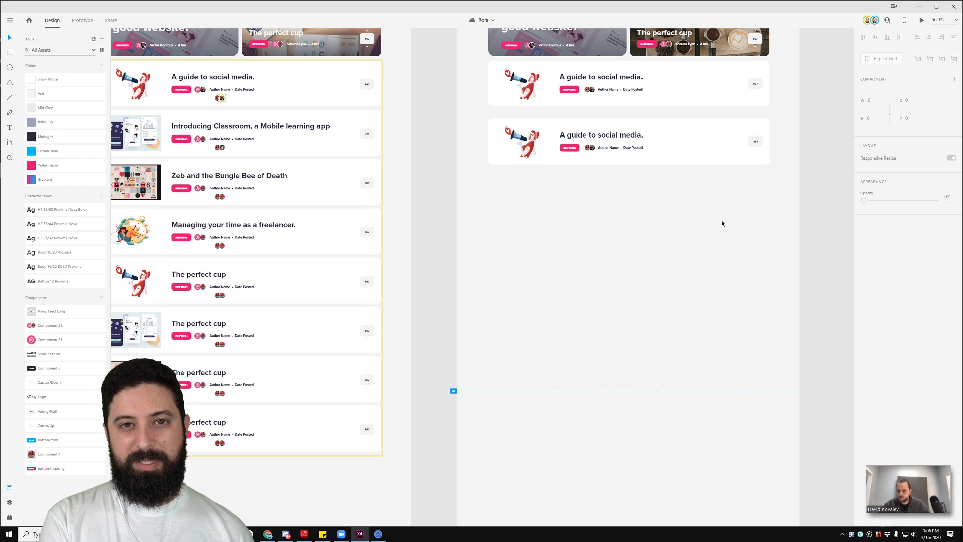
pyautogui.press('Delete')
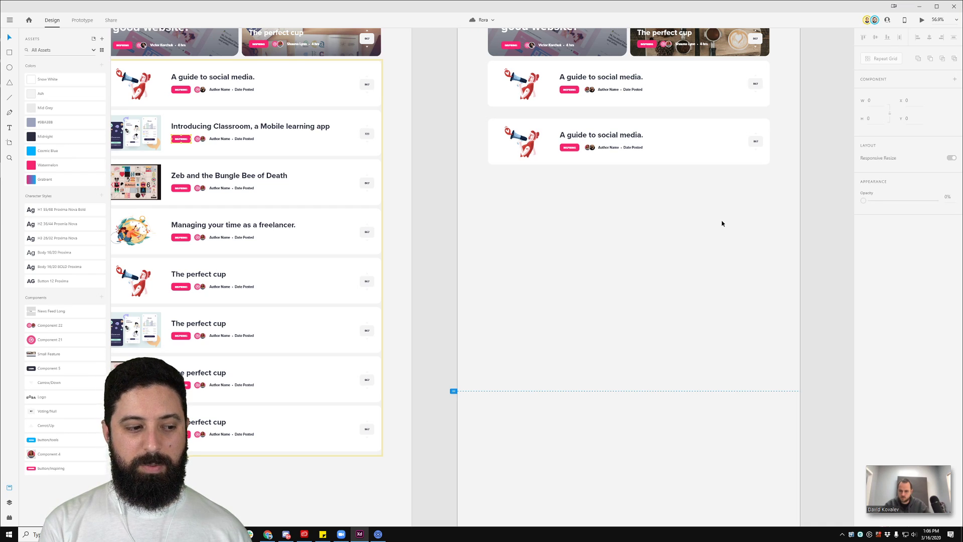
pyautogui.moveTo(718, 177); pyautogui.dragTo(441, 301)
pyautogui.scroll(3, 478, 236)
pyautogui.click(478, 169)
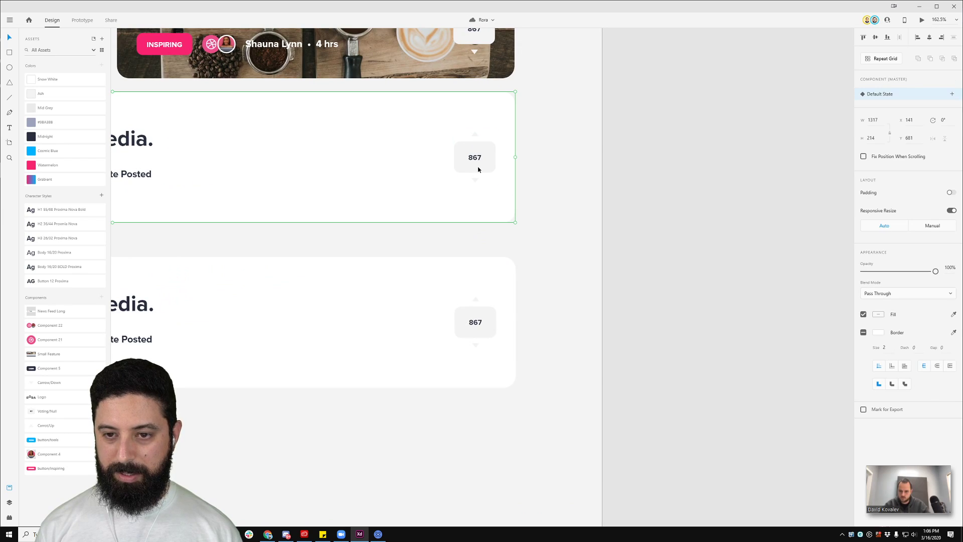
pyautogui.doubleClick(477, 164)
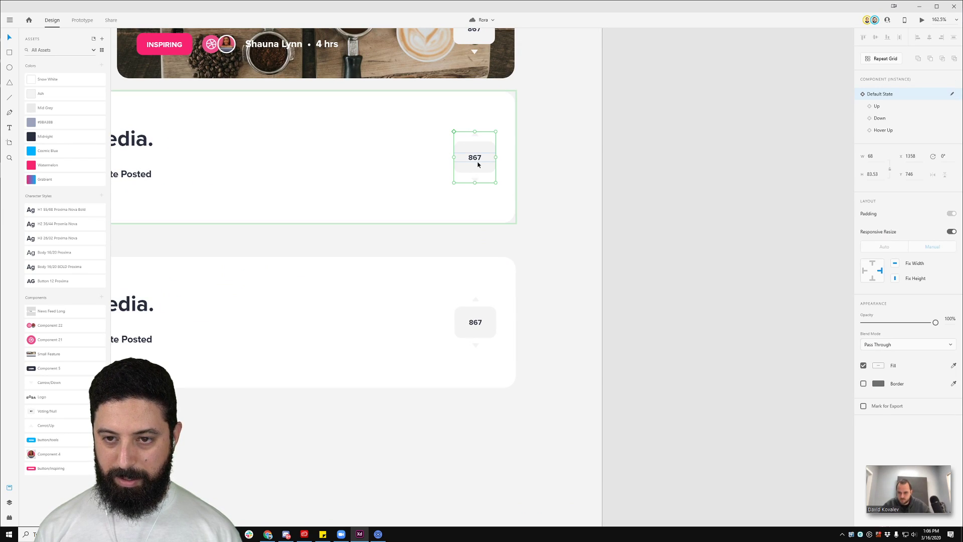
pyautogui.rightClick(477, 164)
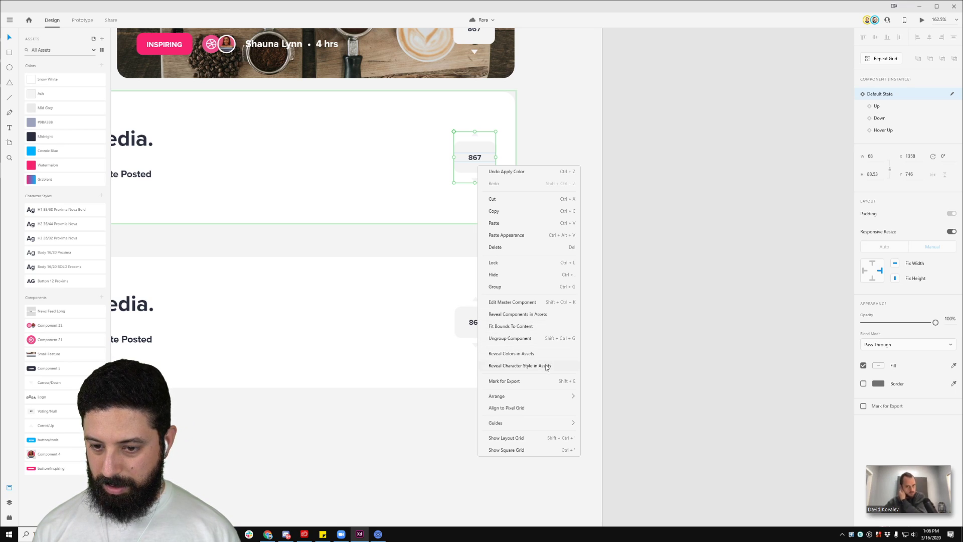
pyautogui.click(700, 201)
pyautogui.click(892, 110)
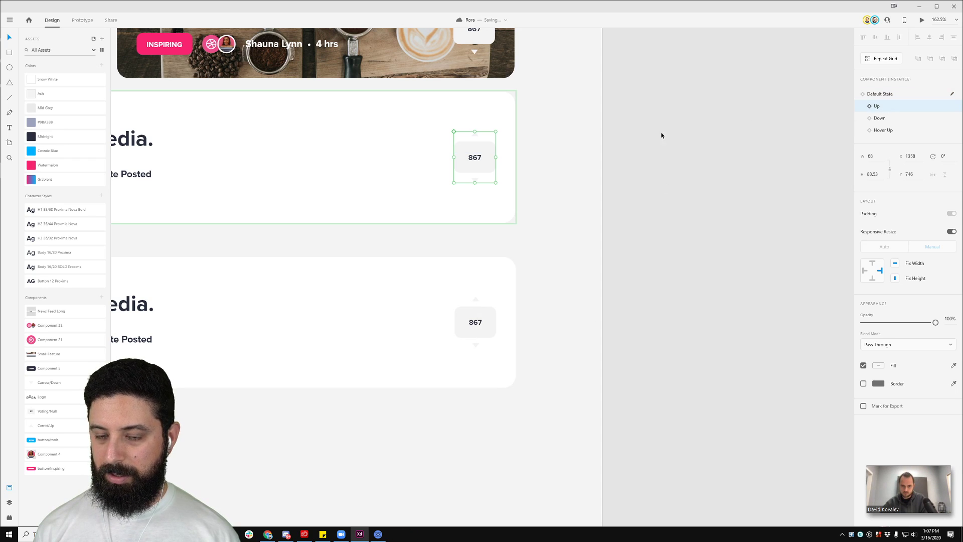
pyautogui.moveTo(477, 161); pyautogui.dragTo(567, 156)
pyautogui.hotkey('ctrl', 'z')
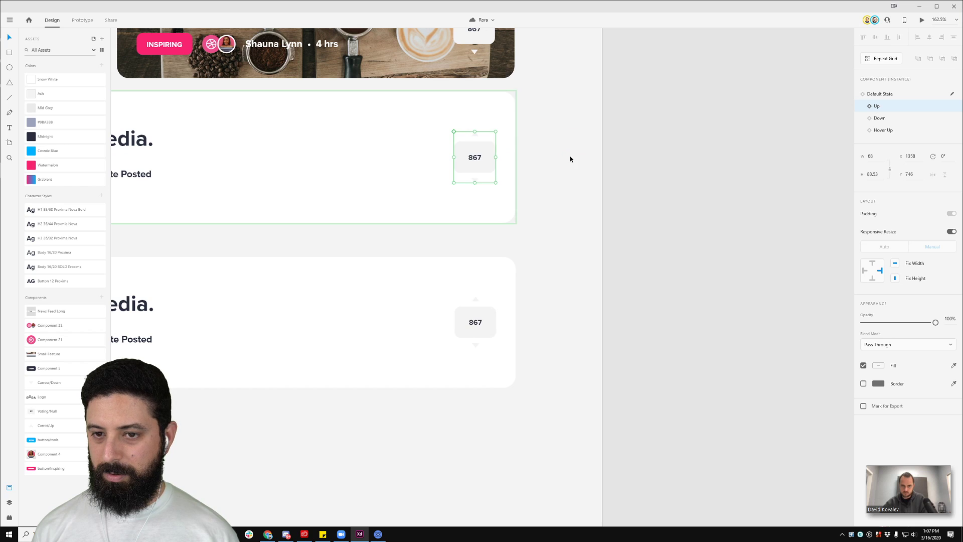
pyautogui.click(464, 163)
pyautogui.doubleClick(468, 164)
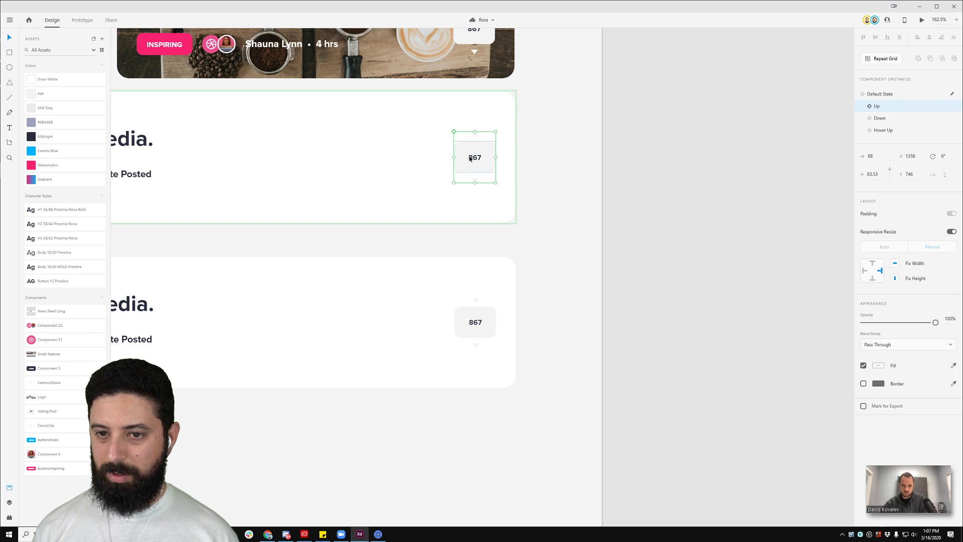
pyautogui.rightClick(454, 134)
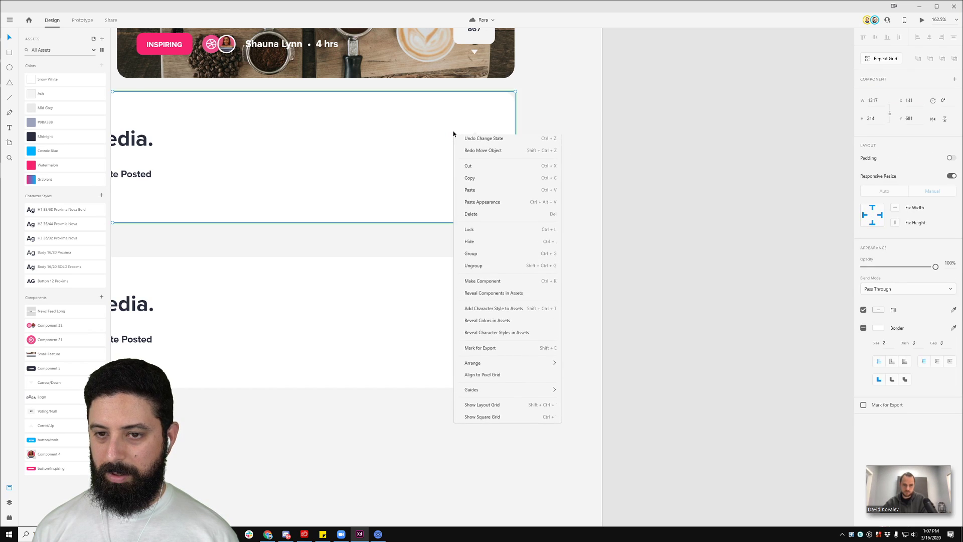
pyautogui.click(609, 144)
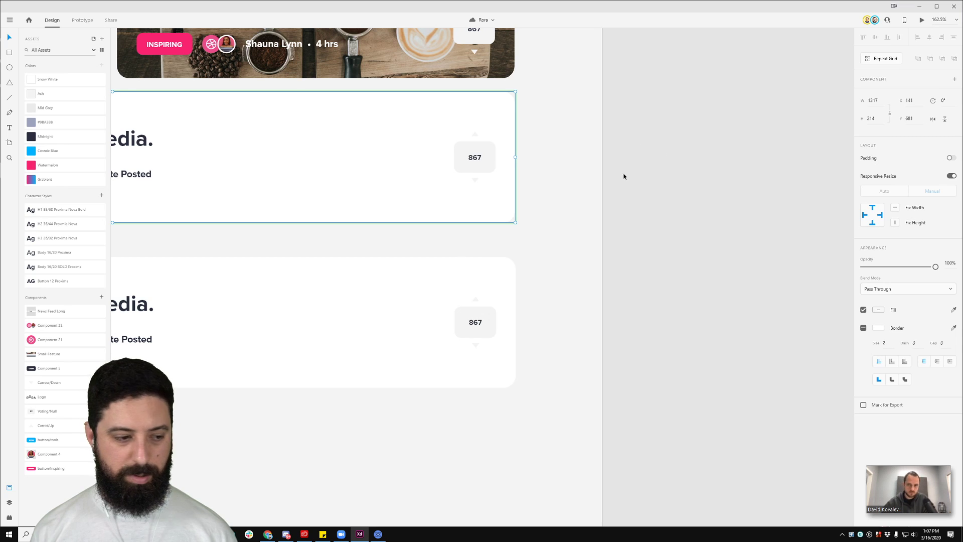
pyautogui.keyDown('ctrl'); pyautogui.scroll(-3, 273, 275); pyautogui.keyUp('ctrl')
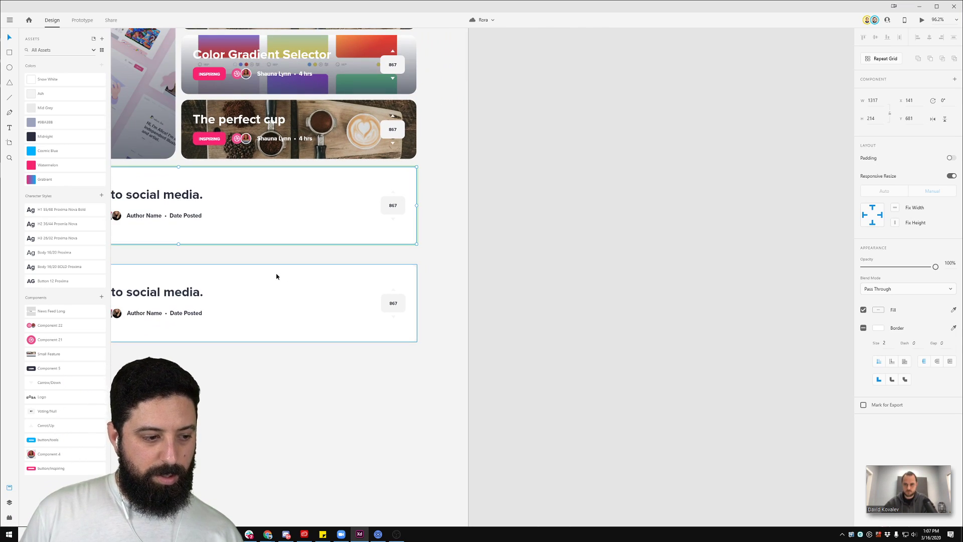
pyautogui.keyDown('ctrl'); pyautogui.scroll(-2, 544, 214); pyautogui.keyUp('ctrl')
pyautogui.moveTo(546, 185); pyautogui.dragTo(770, 187)
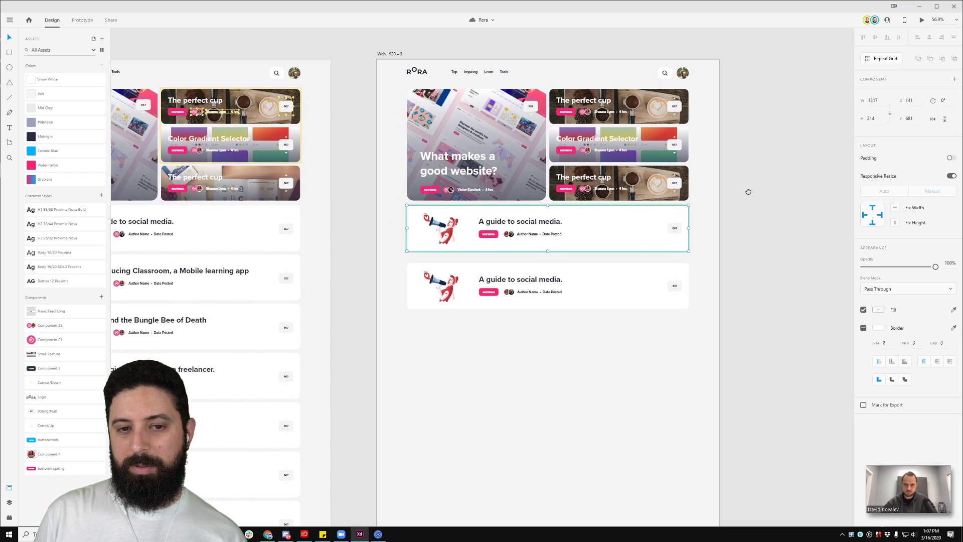
# Step: Check the Down and Up states of the 'What makes a good website?' card's vote counter
pyautogui.moveTo(306, 131); pyautogui.dragTo(470, 127)
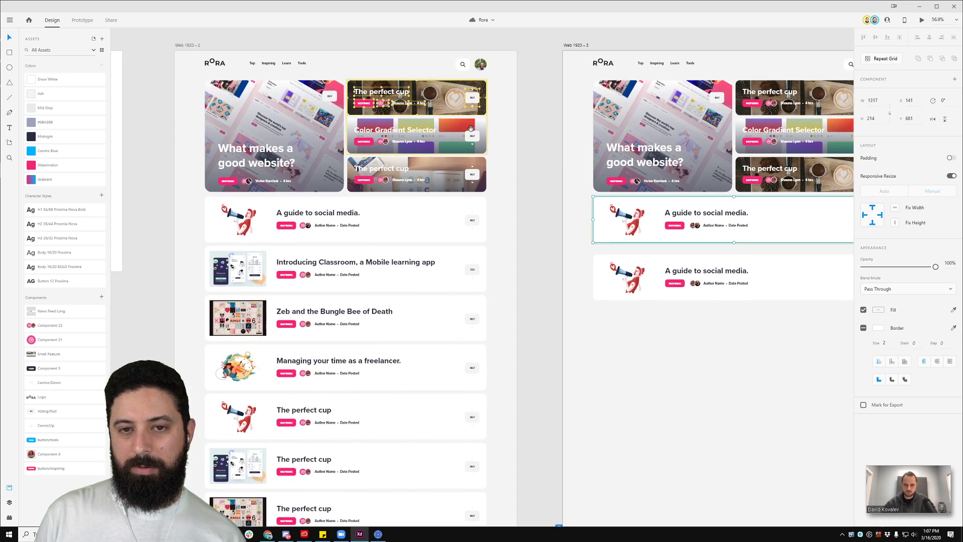
pyautogui.keyDown('ctrl'); pyautogui.click(328, 98); pyautogui.keyUp('ctrl')
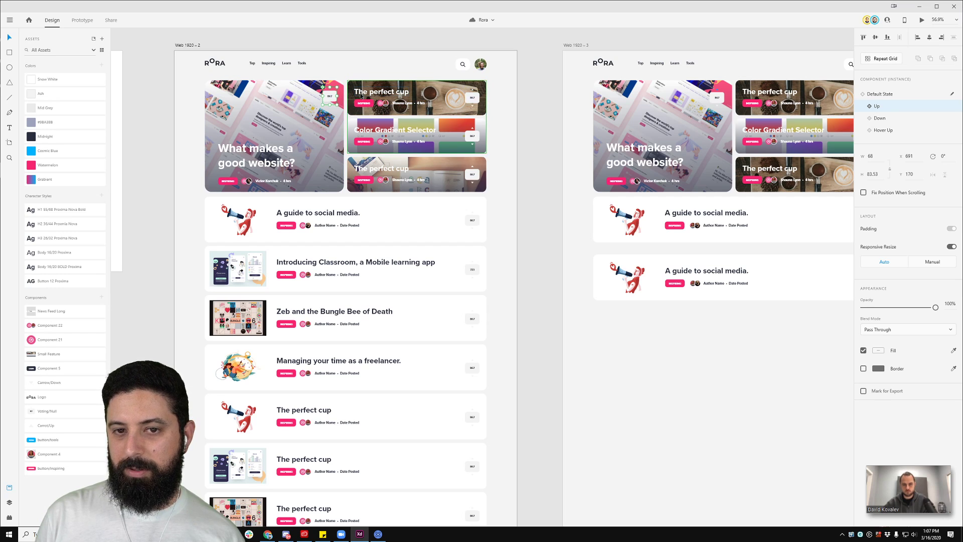
pyautogui.scroll(5, 318, 92)
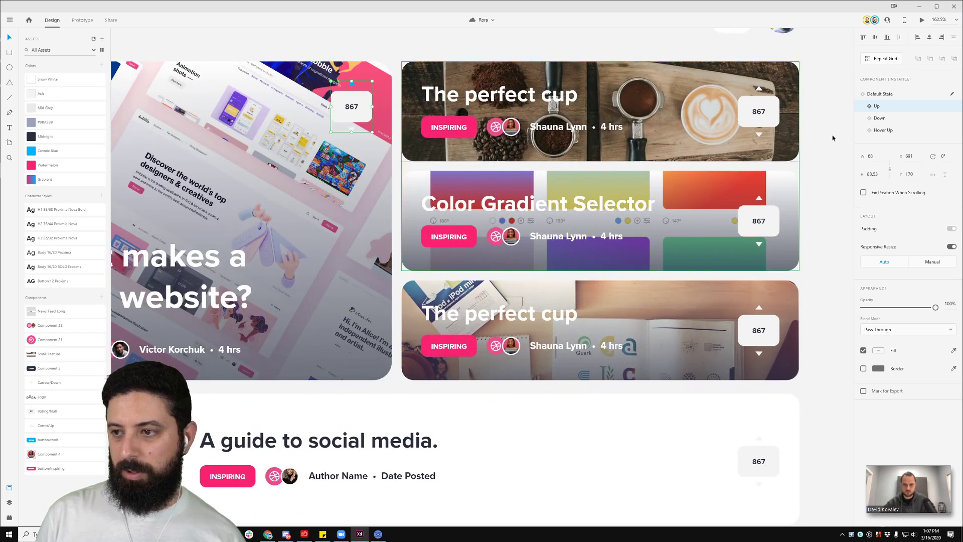
pyautogui.click(892, 121)
pyautogui.click(880, 106)
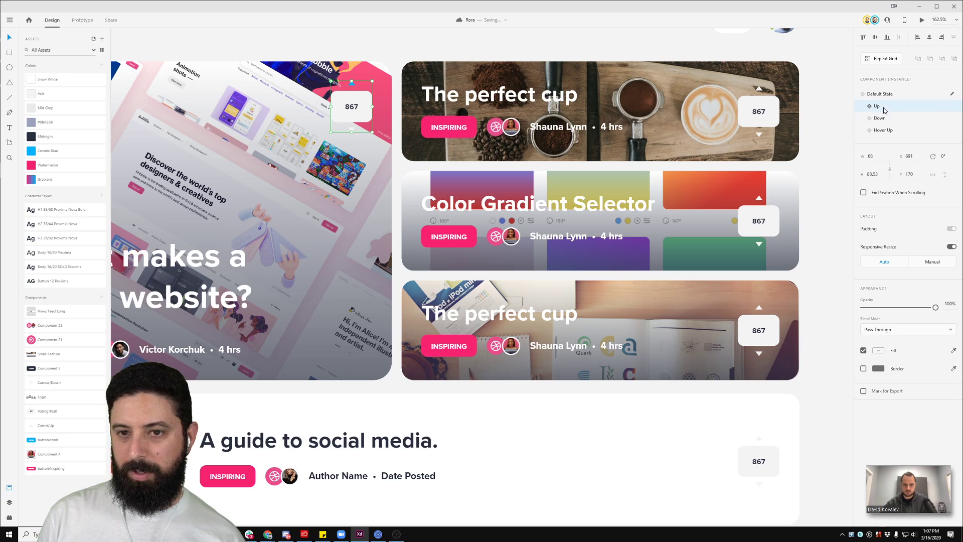
pyautogui.scroll(-3, 390, 164)
pyautogui.scroll(-4, 390, 164)
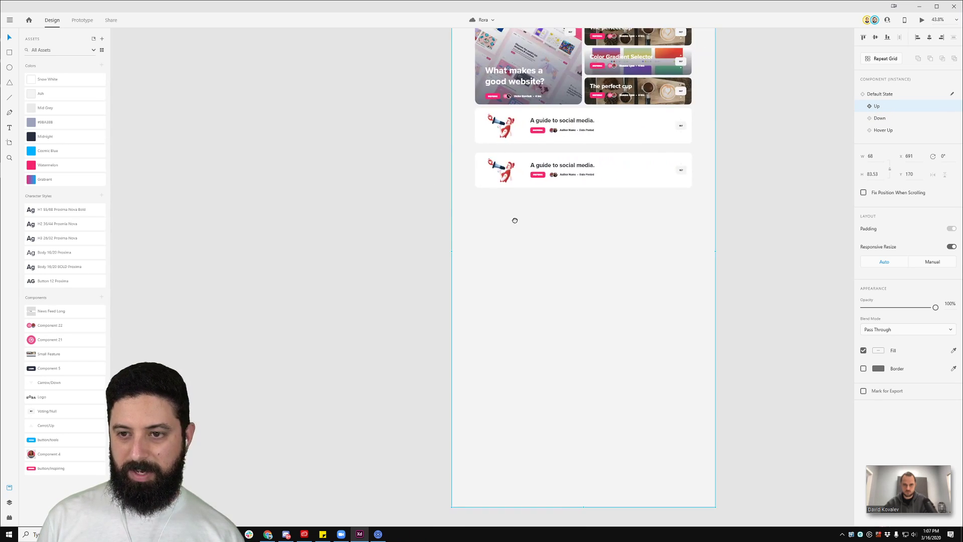
pyautogui.hscroll(3, 511, 217)
# Step: Paste an 867 vote counter into the lower card in Down state and delete the extra counter
pyautogui.doubleClick(505, 162)
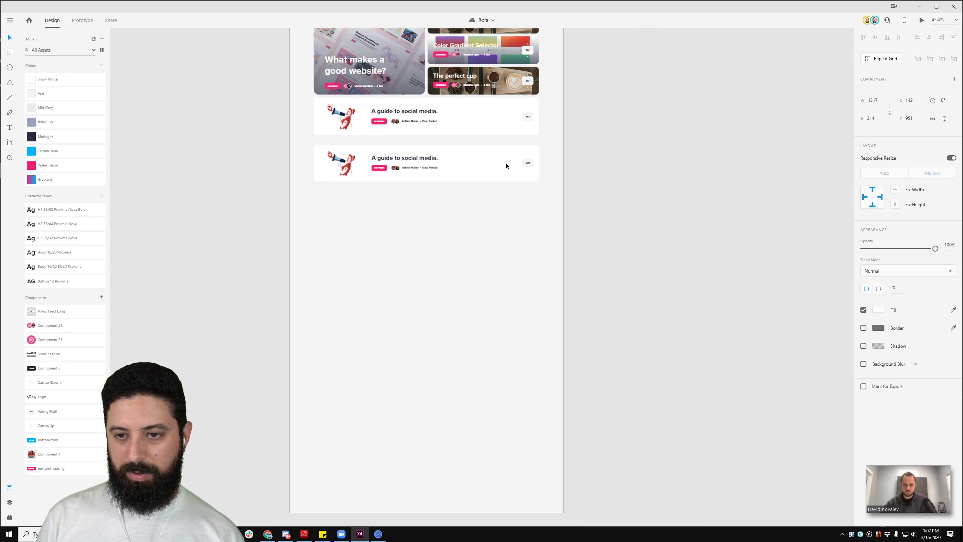
pyautogui.scroll(4, 506, 163)
pyautogui.hotkey('ctrl', 'v')
pyautogui.moveTo(393, 277); pyautogui.dragTo(423, 163)
pyautogui.click(892, 119)
pyautogui.click(557, 169)
pyautogui.press('Delete')
# Step: Shift the lower card about 105 px right and its vote counter further right
pyautogui.moveTo(413, 166); pyautogui.dragTo(525, 163)
pyautogui.hotkey('ctrl', 'z')
pyautogui.moveTo(420, 166); pyautogui.dragTo(612, 160)
pyautogui.doubleClick(473, 164)
pyautogui.click(700, 164)
pyautogui.scroll(-5, 701, 166)
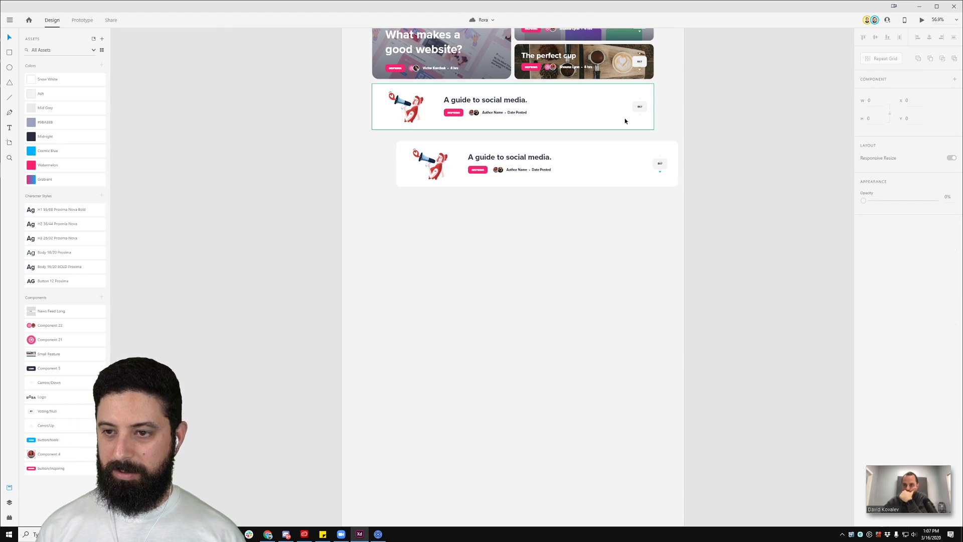
# Step: Select the Web 1920 – 2 artboard, delete it, and restore it with undo
pyautogui.click(644, 115)
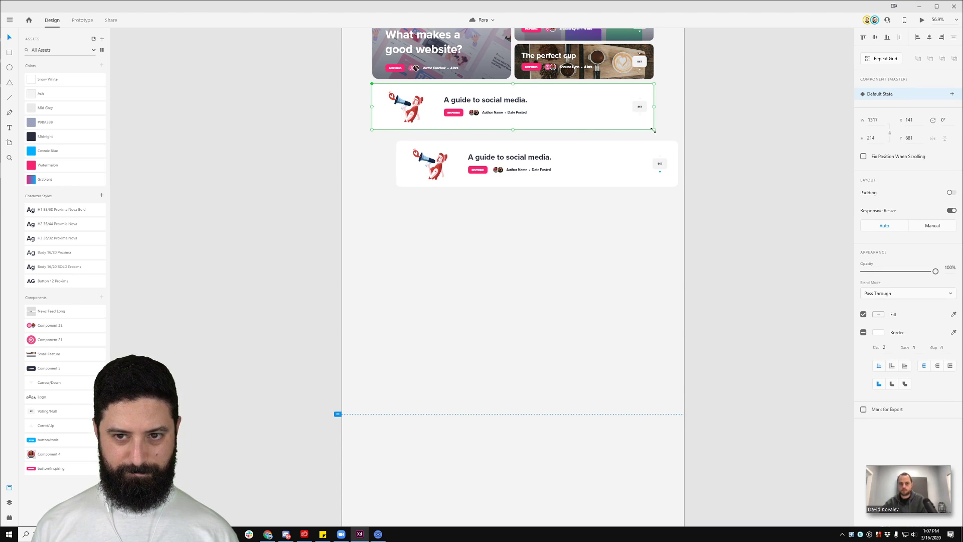
pyautogui.scroll(2, 624, 176)
pyautogui.scroll(3, 653, 175)
pyautogui.click(345, 38)
pyautogui.press('Delete')
pyautogui.hotkey('ctrl', 'z')
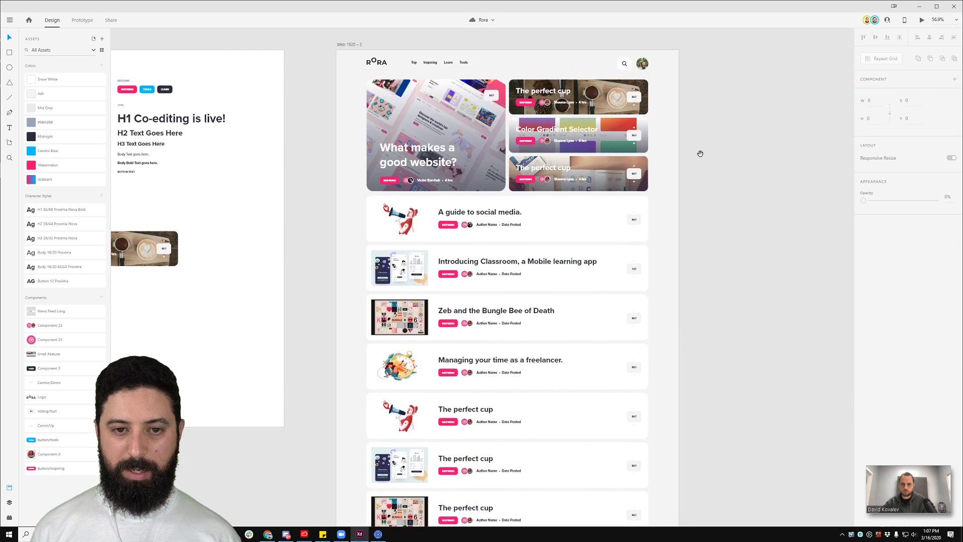
pyautogui.scroll(-5, 502, 299)
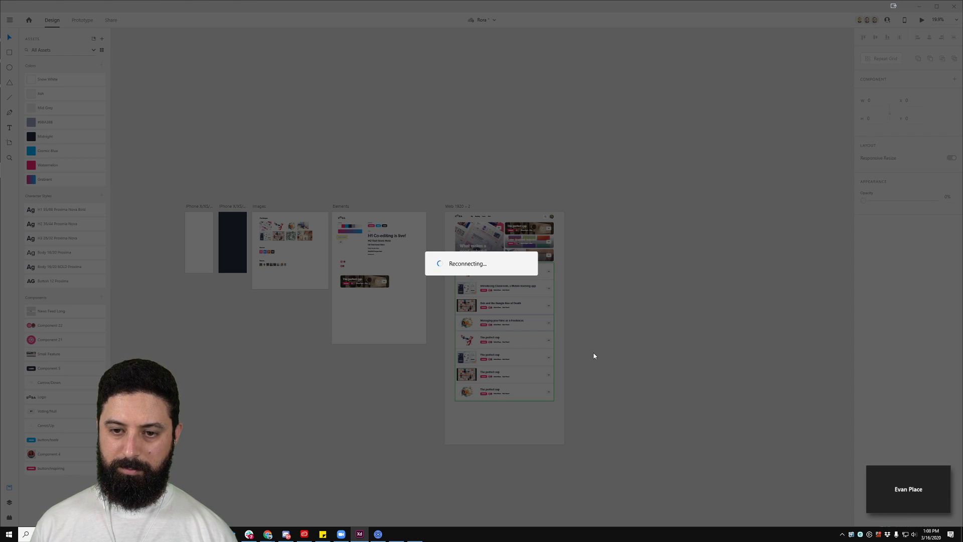
pyautogui.moveTo(938, 502)
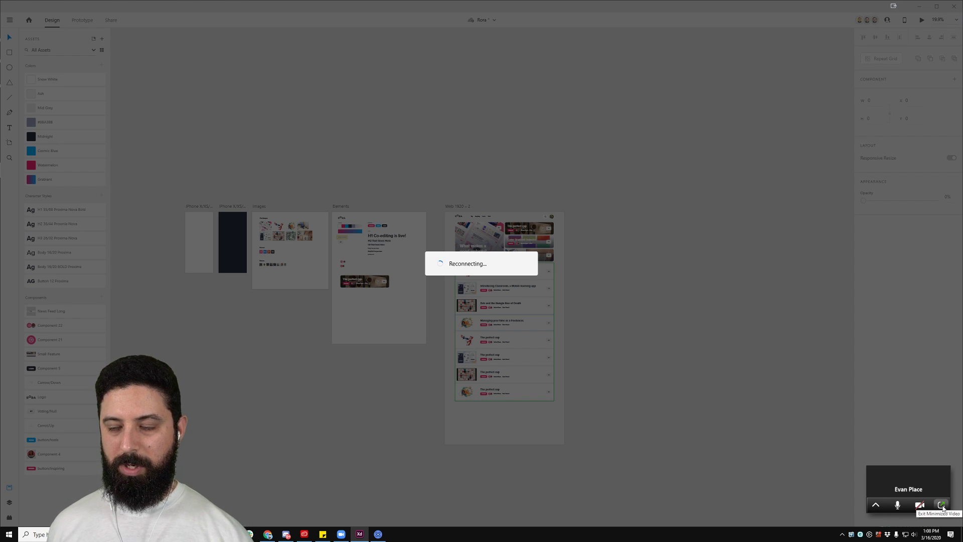
pyautogui.click(942, 506)
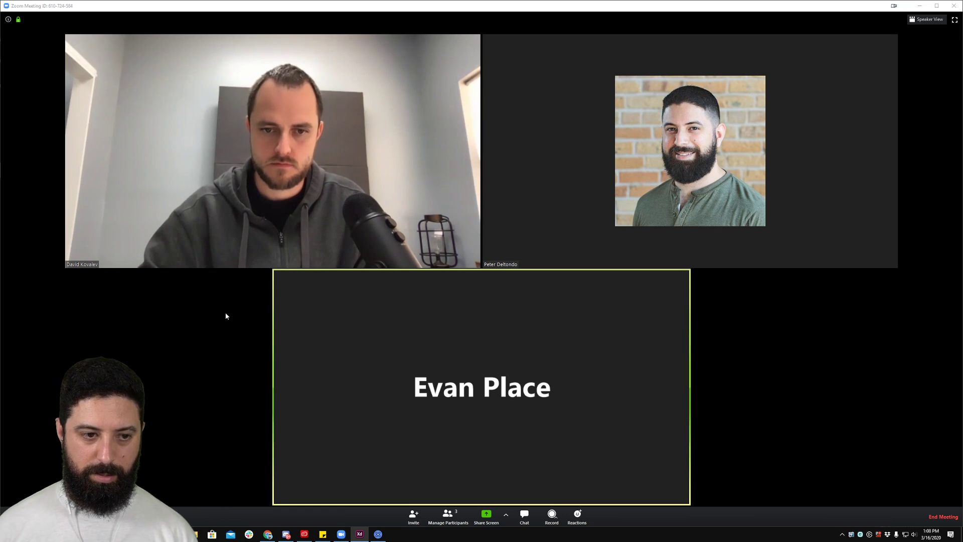
pyautogui.click(953, 20)
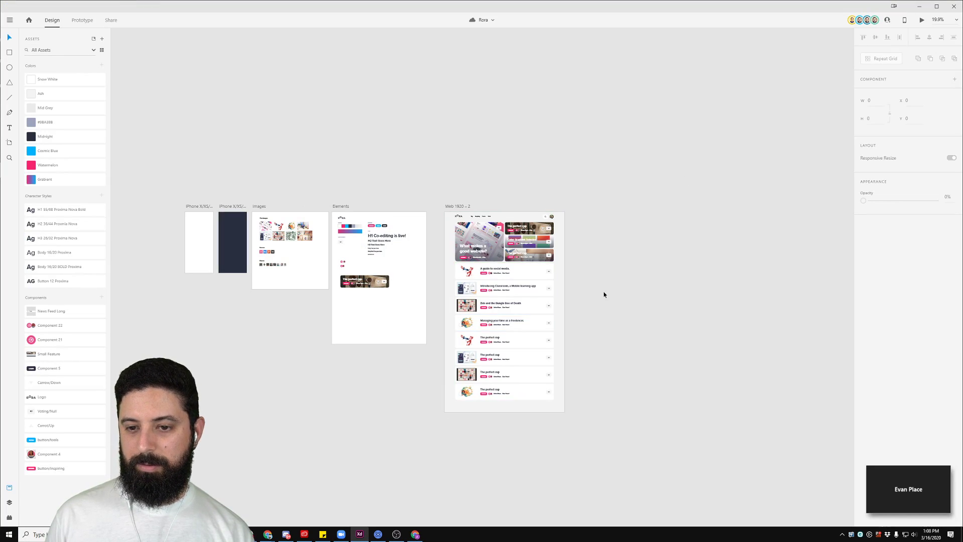
pyautogui.moveTo(942, 496)
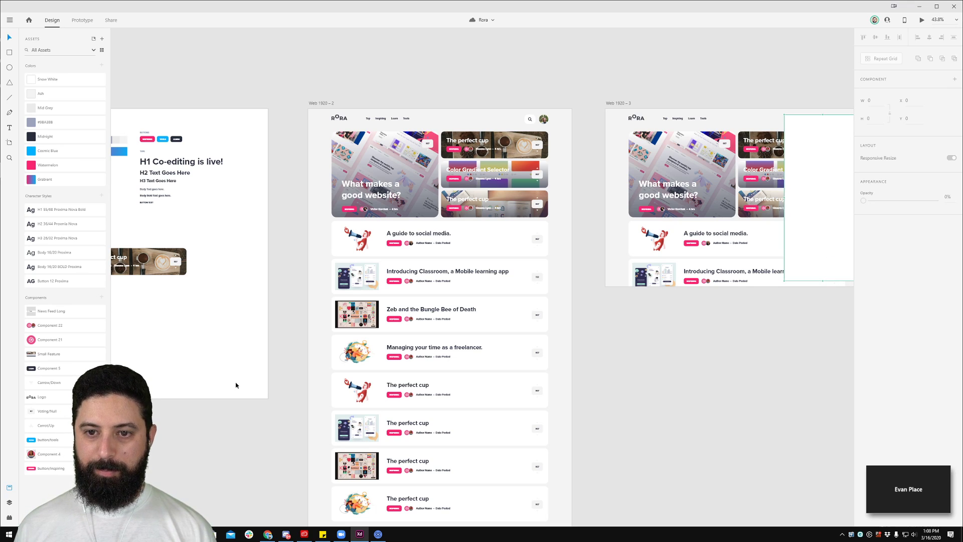
pyautogui.moveTo(667, 325); pyautogui.dragTo(616, 340)
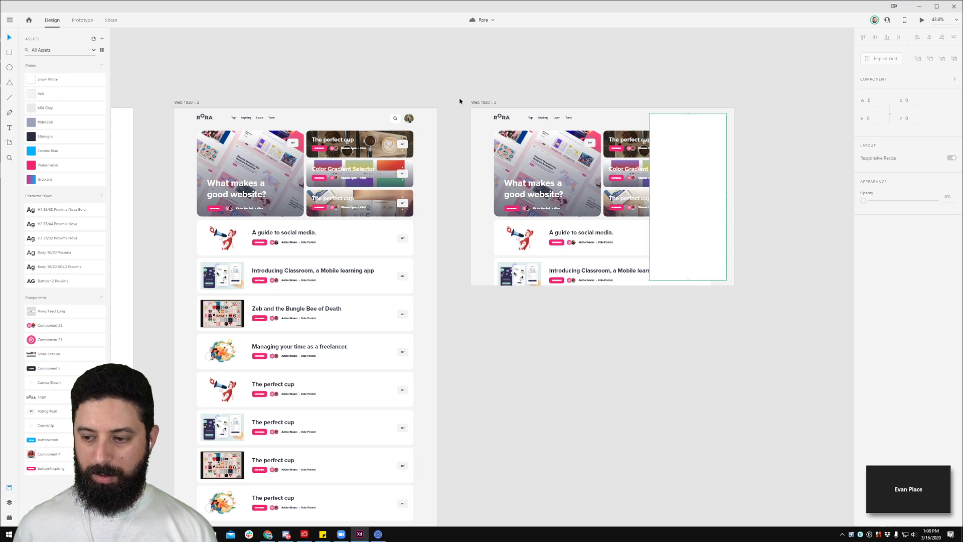
pyautogui.scroll(-3, 469, 95)
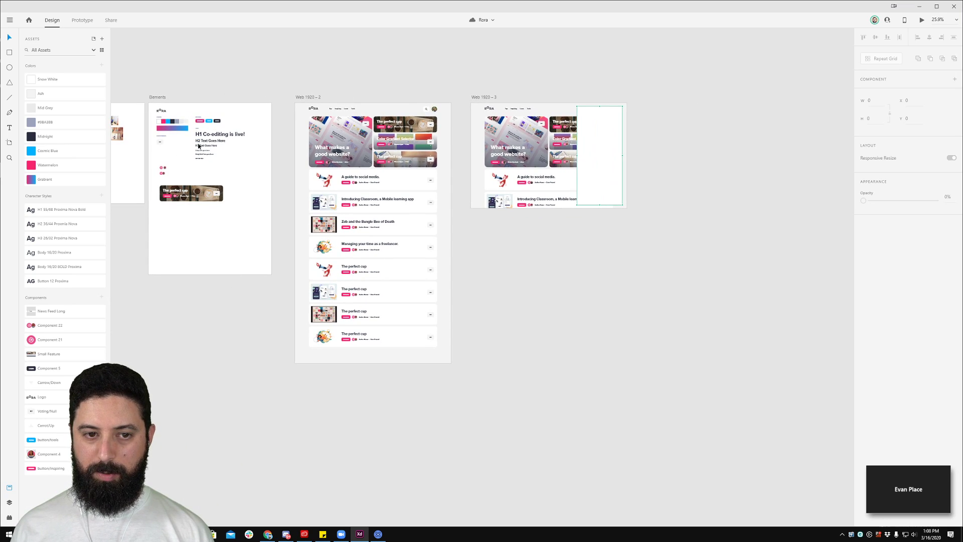
pyautogui.moveTo(199, 87); pyautogui.dragTo(356, 95)
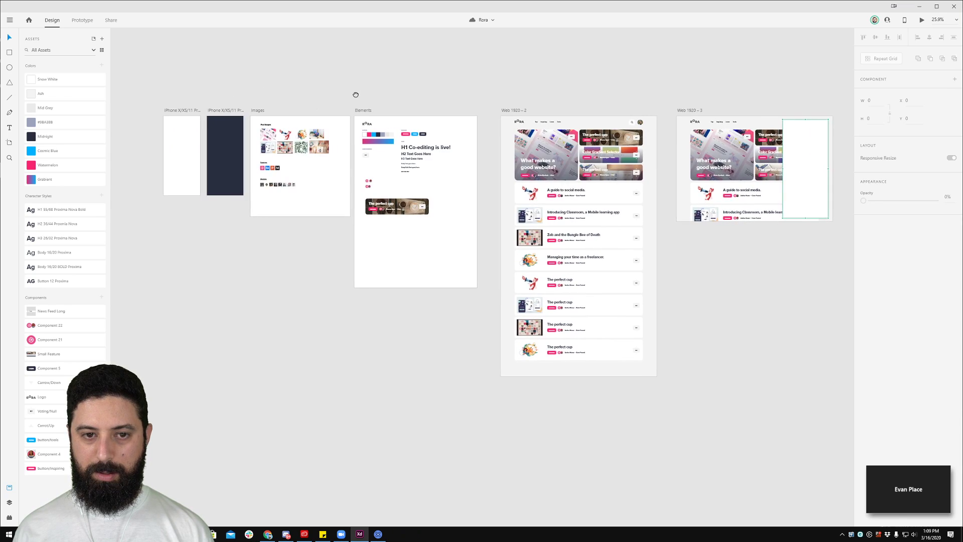
pyautogui.moveTo(587, 95); pyautogui.dragTo(549, 96)
pyautogui.moveTo(609, 94); pyautogui.dragTo(493, 95)
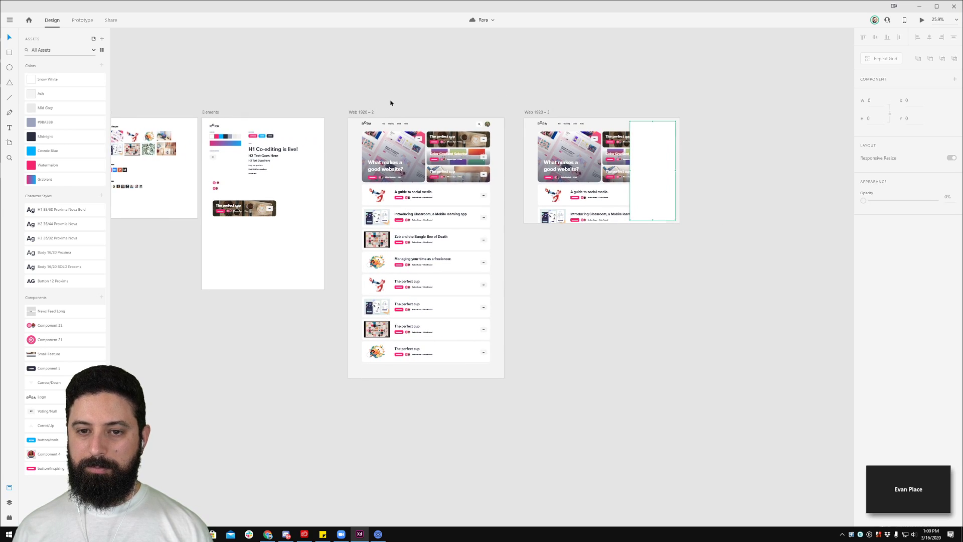
# Step: Duplicate Web 1920 – 2 as Web 1920 – 4 and give it a Midnight background
pyautogui.click(351, 113)
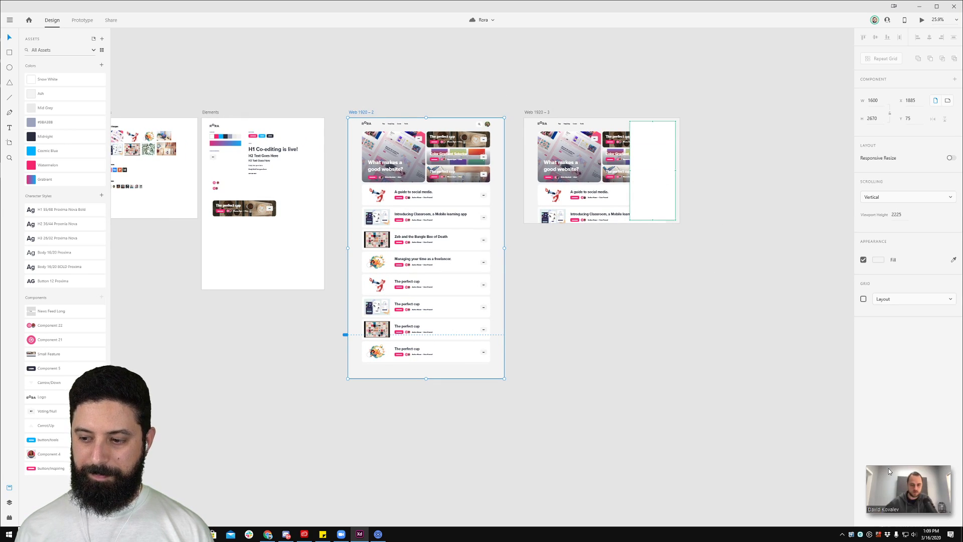
pyautogui.hotkey('ctrl', 'd')
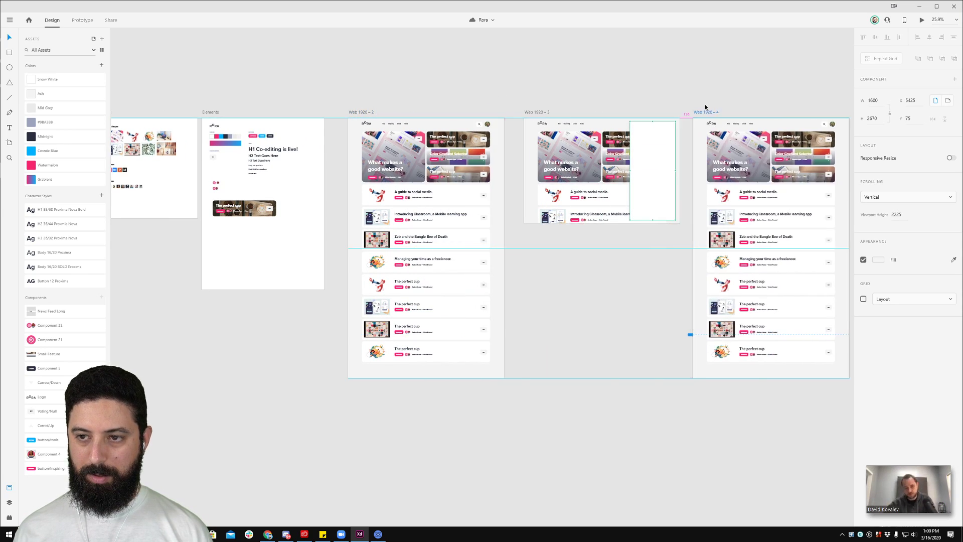
pyautogui.moveTo(734, 97); pyautogui.dragTo(355, 82)
pyautogui.scroll(6, 348, 95)
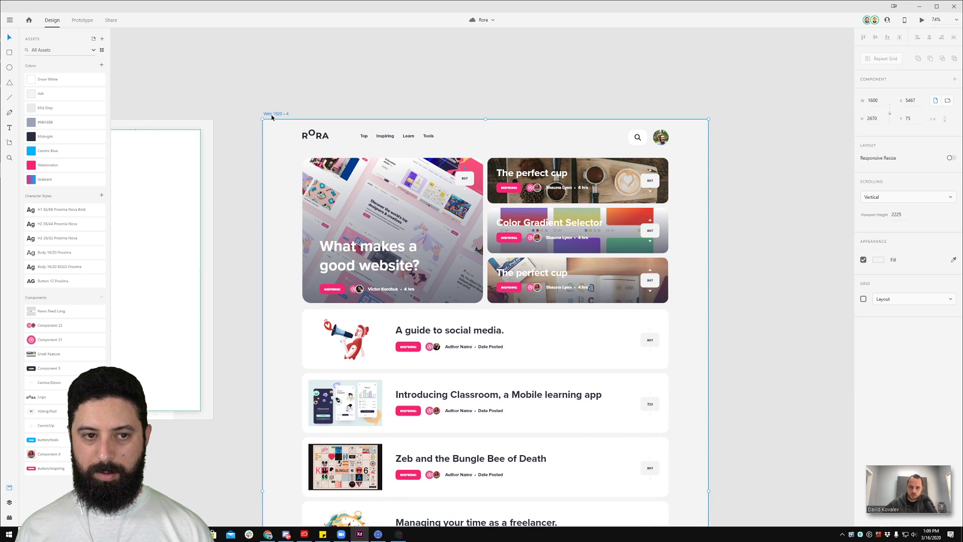
pyautogui.click(880, 260)
pyautogui.click(852, 294)
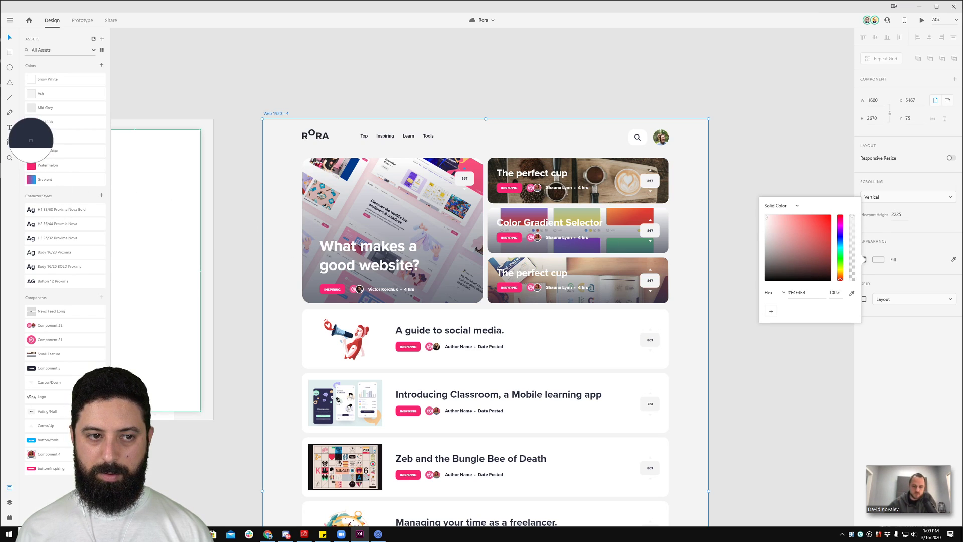
pyautogui.click(31, 140)
pyautogui.click(436, 71)
# Step: Turn the top navigation items Snow White and check the logo's shape
pyautogui.moveTo(294, 92); pyautogui.dragTo(458, 137)
pyautogui.click(65, 79)
pyautogui.click(306, 136)
pyautogui.scroll(4, 408, 145)
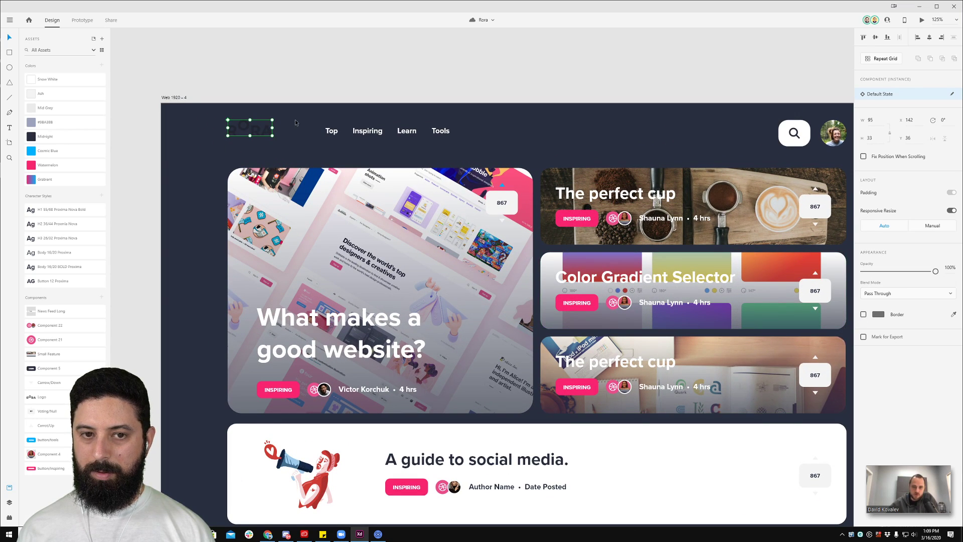
pyautogui.scroll(8, 249, 135)
pyautogui.doubleClick(201, 119)
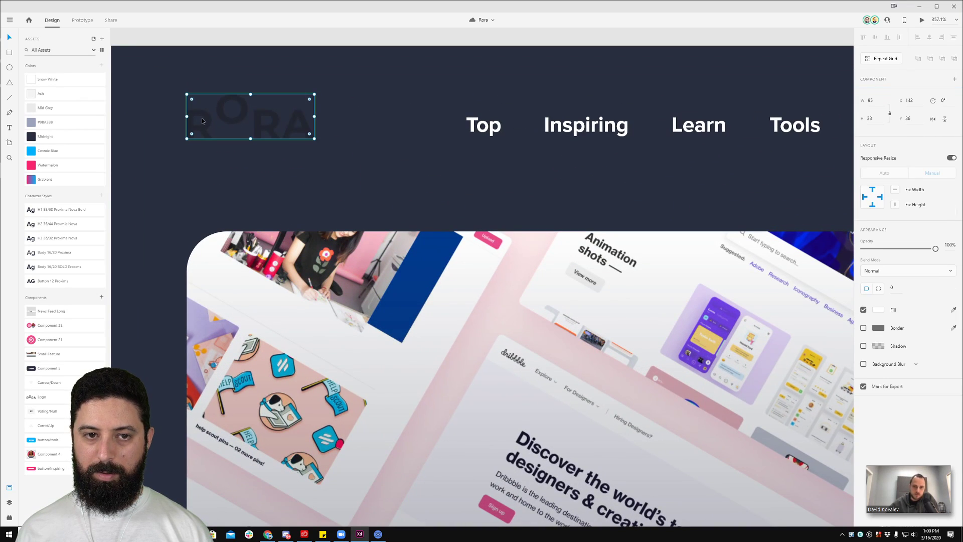
pyautogui.click(372, 49)
pyautogui.scroll(-1, 375, 49)
pyautogui.scroll(-10, 375, 49)
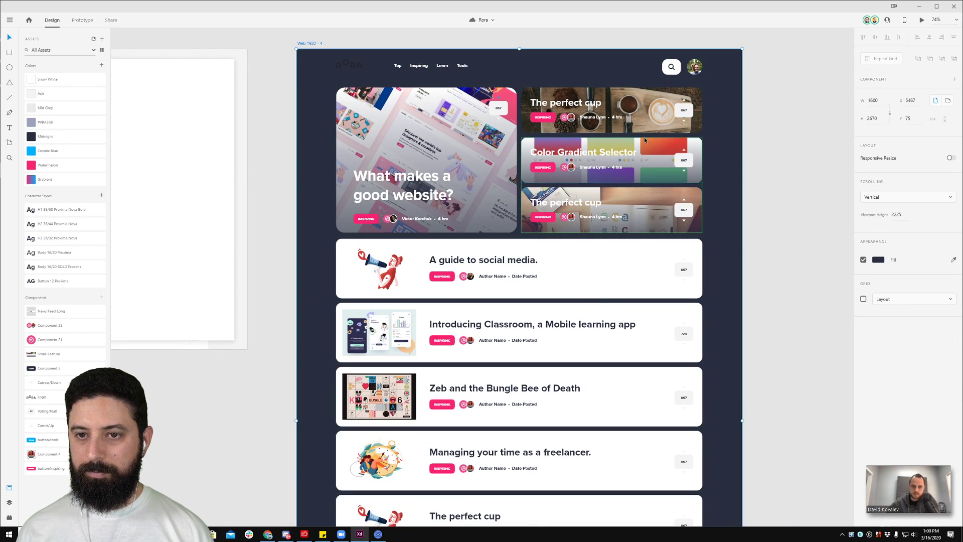
pyautogui.scroll(-1, 512, 222)
# Step: Recolour the card titles and author lines to #9BA3BB and the card backgrounds to Midnight
pyautogui.click(510, 222)
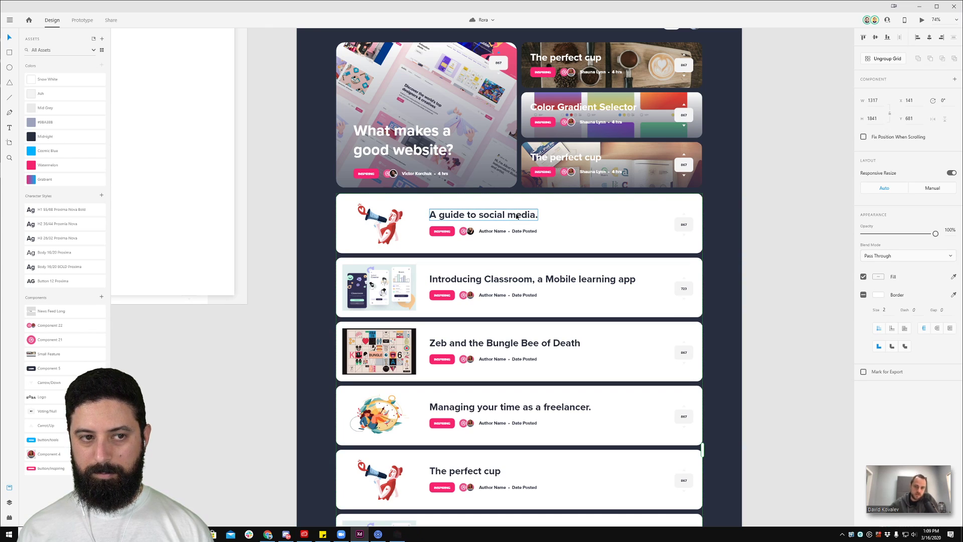
pyautogui.doubleClick(516, 216)
pyautogui.keyDown('shift'); pyautogui.click(516, 231); pyautogui.keyUp('shift')
pyautogui.click(58, 122)
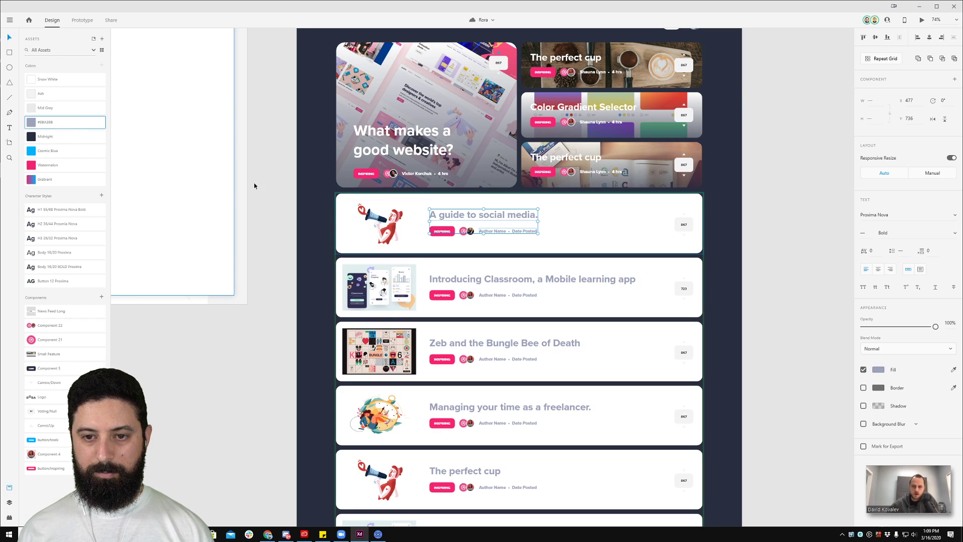
pyautogui.click(643, 209)
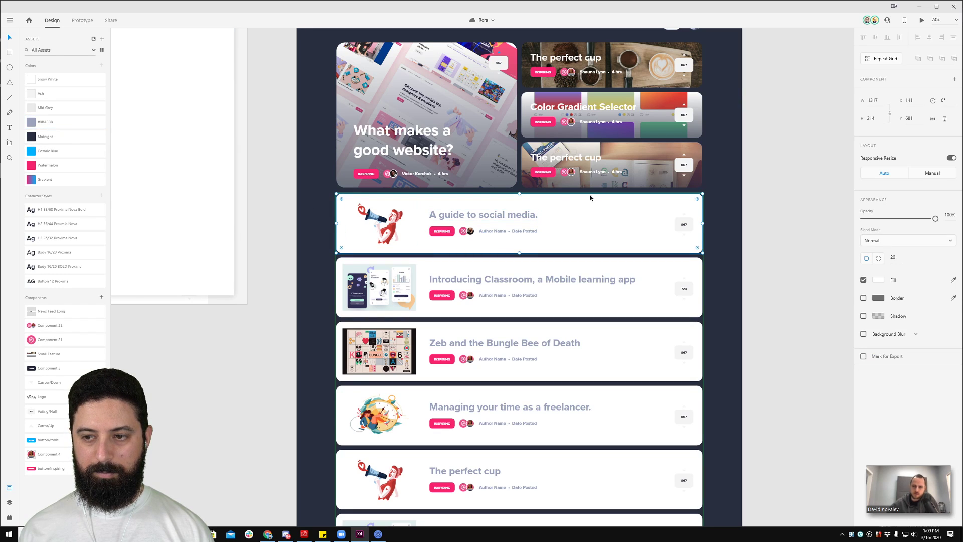
pyautogui.click(51, 124)
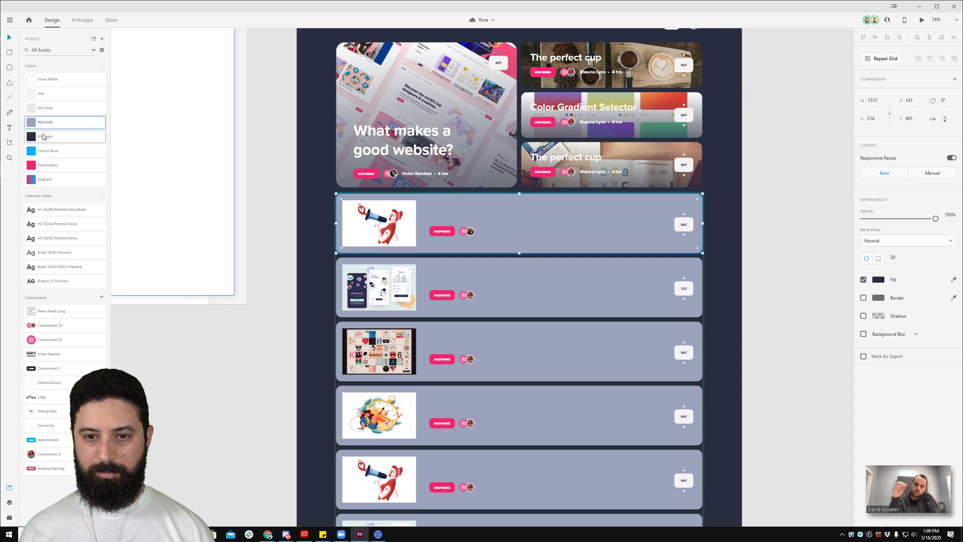
pyautogui.click(68, 141)
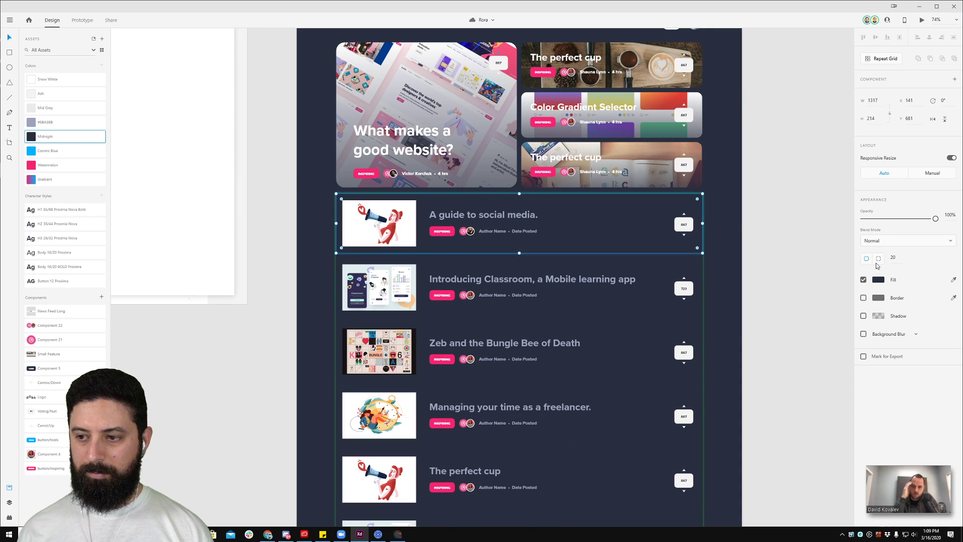
# Step: Enable a Border outline on the news cards, view its colour, then deselect
pyautogui.click(864, 298)
pyautogui.click(878, 298)
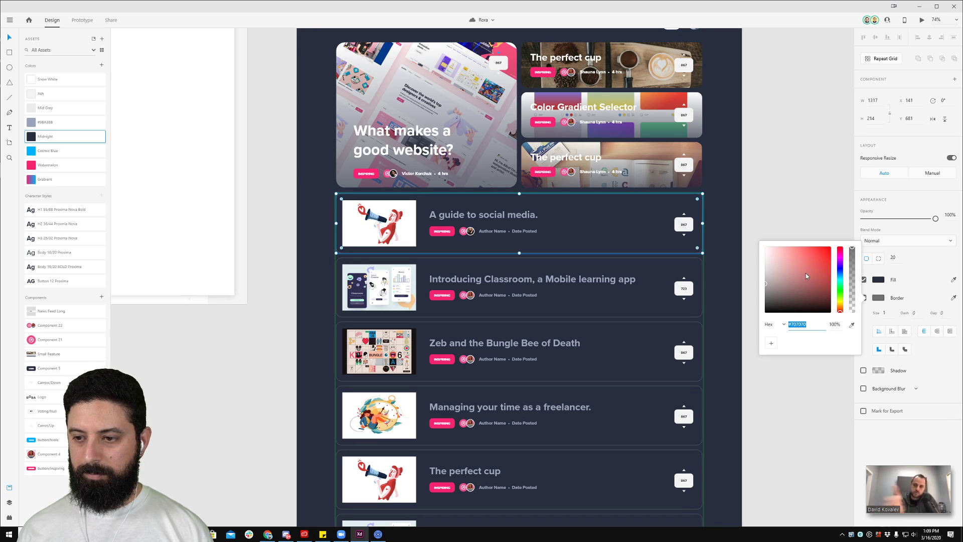
pyautogui.click(767, 192)
pyautogui.scroll(-5, 260, 185)
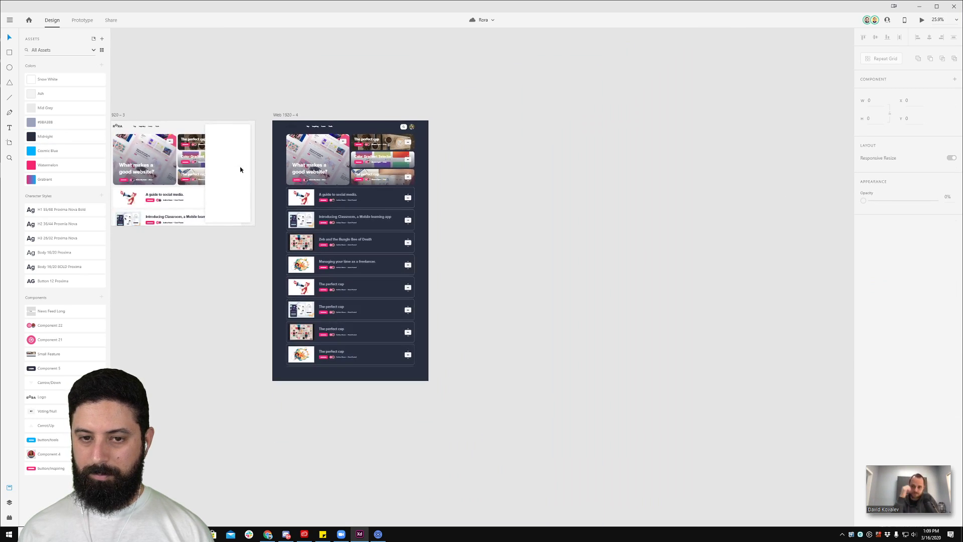
# Step: Delete the dark Web 1920 – 4 artboard
pyautogui.moveTo(231, 165); pyautogui.dragTo(574, 175)
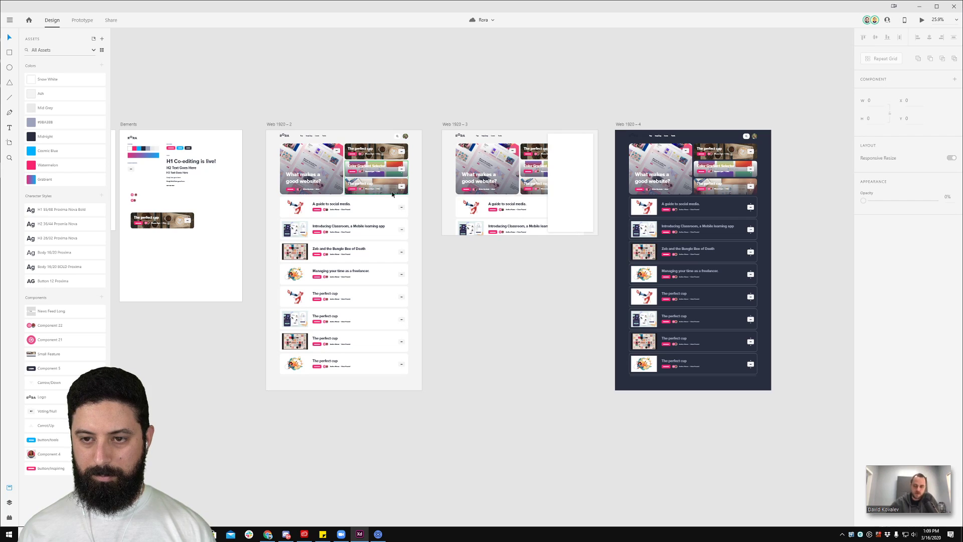
pyautogui.scroll(3, 585, 191)
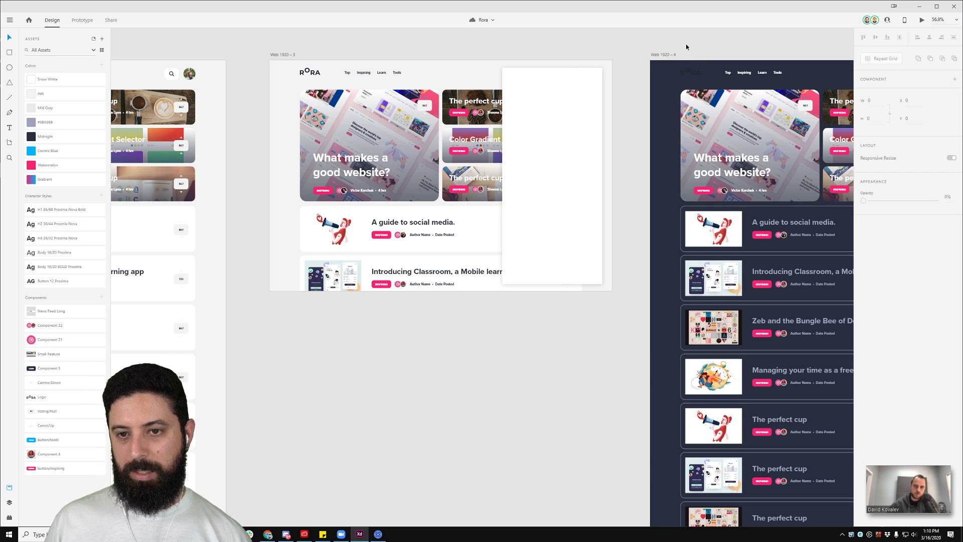
pyautogui.moveTo(692, 42); pyautogui.dragTo(517, 42)
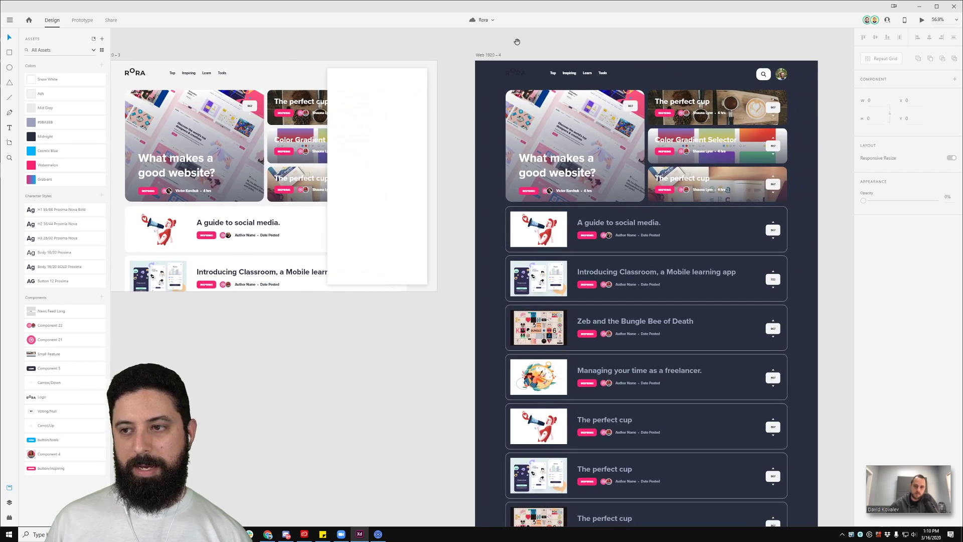
pyautogui.click(489, 55)
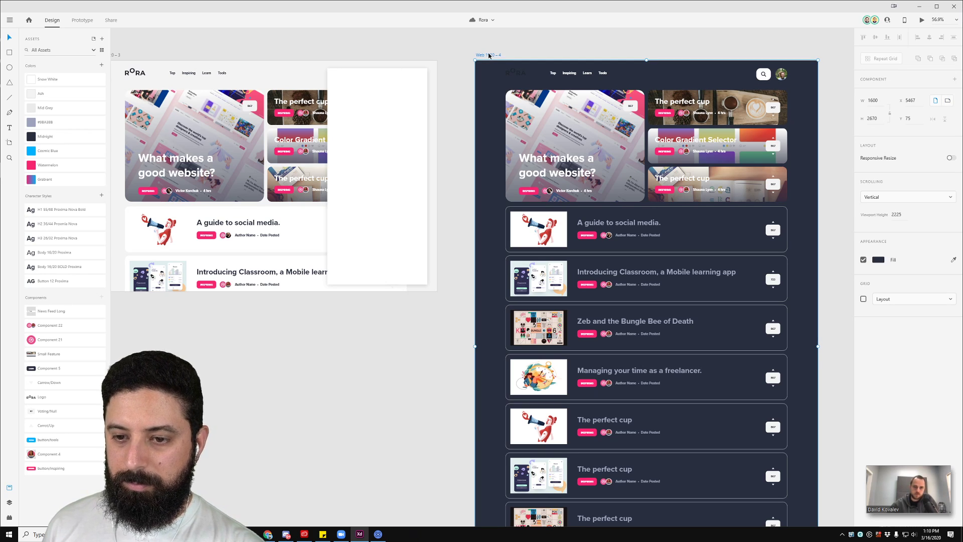
pyautogui.press('Delete')
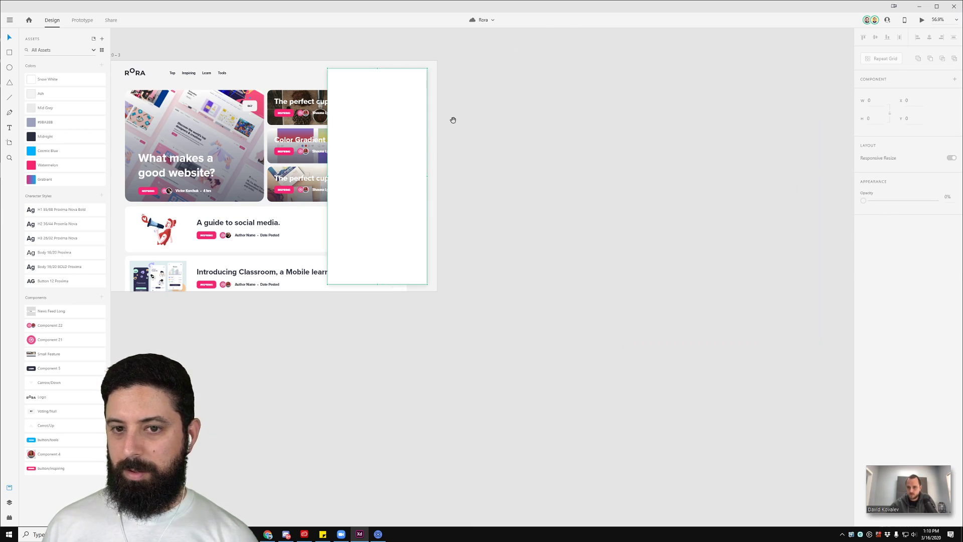
# Step: Pan across the artboards to bring the light Web 1920 – 3 artboard into view
pyautogui.scroll(-5, 452, 120)
pyautogui.moveTo(309, 129); pyautogui.dragTo(651, 132)
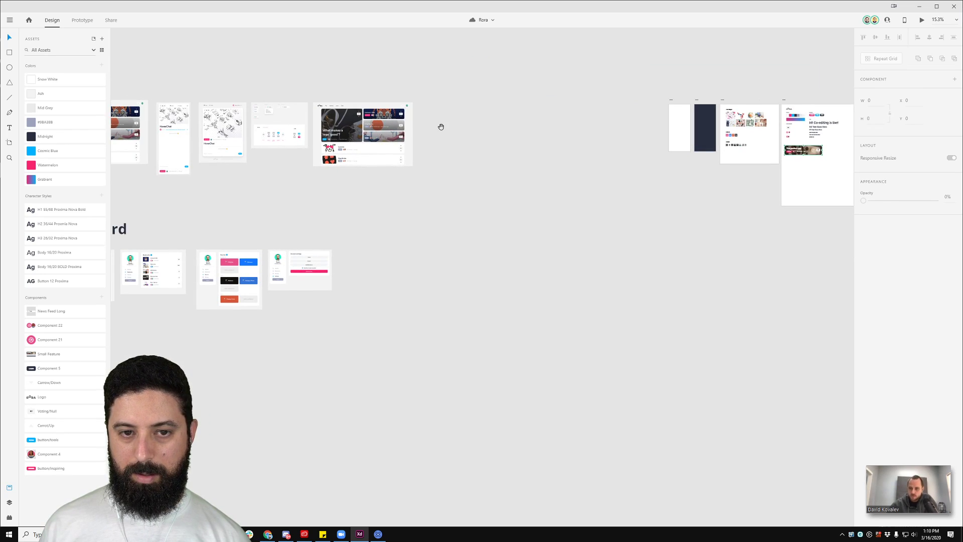
pyautogui.moveTo(445, 127); pyautogui.dragTo(541, 140)
pyautogui.moveTo(823, 105); pyautogui.dragTo(511, 105)
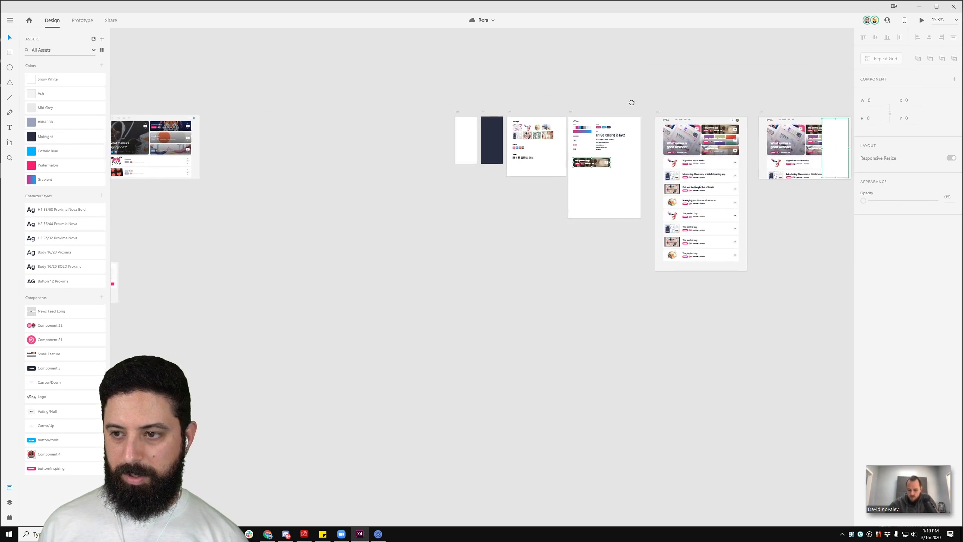
pyautogui.moveTo(662, 106); pyautogui.dragTo(391, 92)
pyautogui.scroll(6, 573, 127)
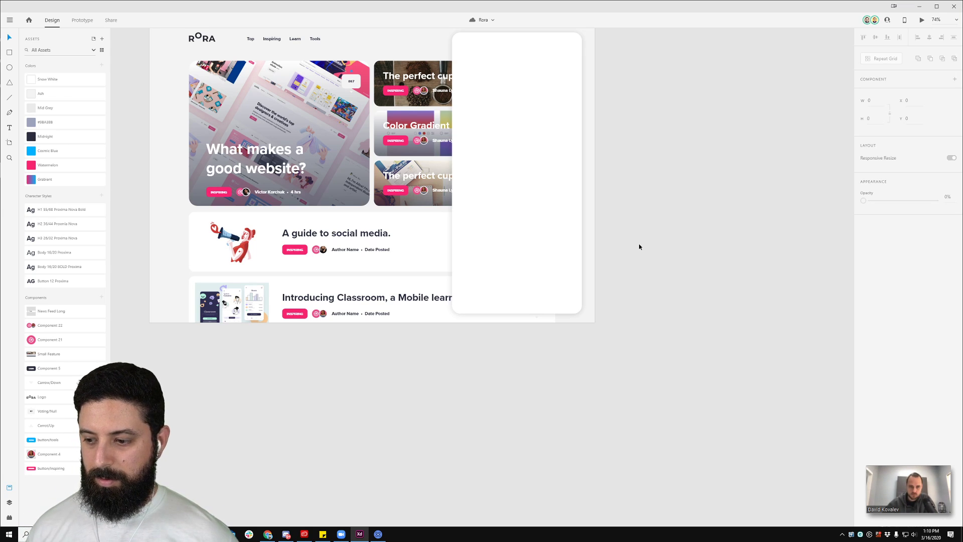
# Step: Expand the Zoom mini panel to full screen to view the shared Rora design
pyautogui.click(941, 503)
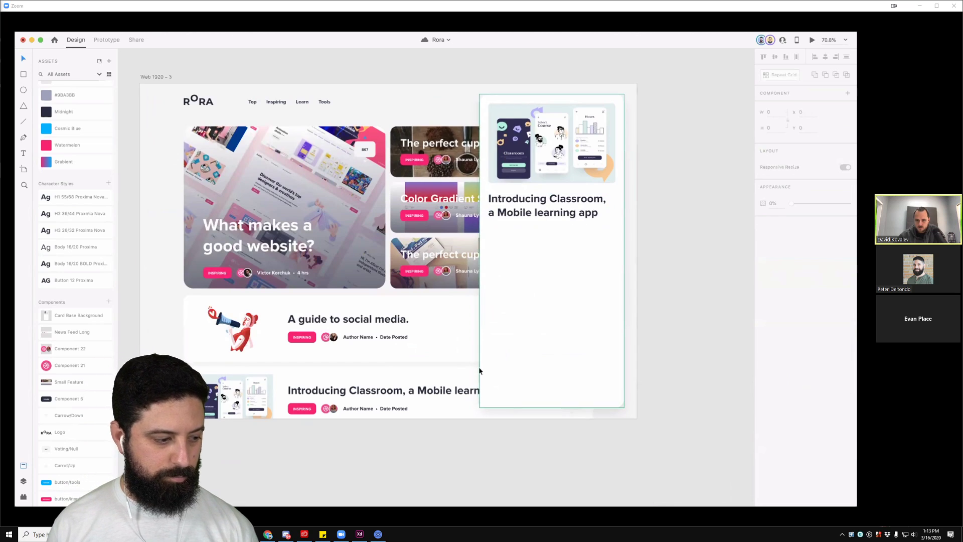
# Step: Carry the Classroom row's INSPIRING badge, avatars and author line into the tall card's bottom
pyautogui.doubleClick(315, 409)
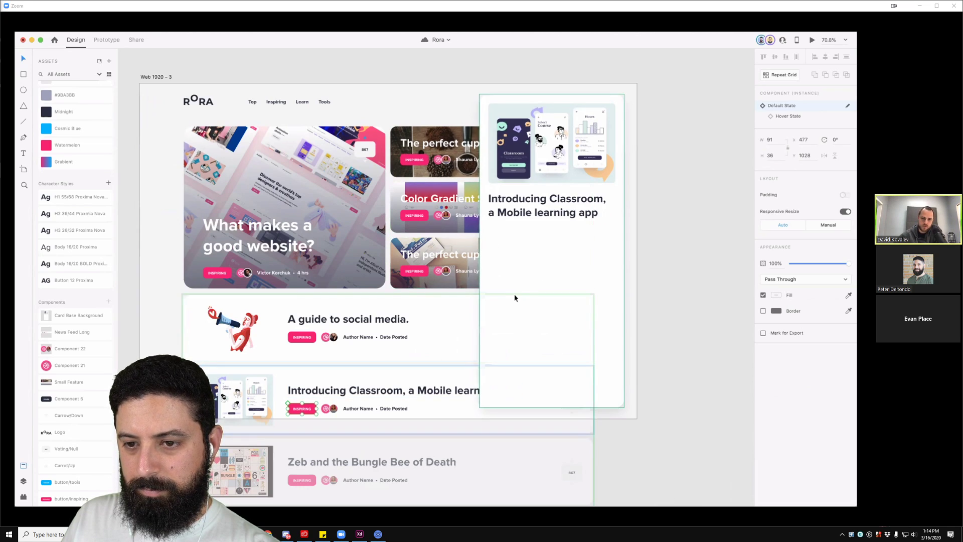
pyautogui.keyDown('shift'); pyautogui.click(330, 409); pyautogui.keyUp('shift')
pyautogui.keyDown('shift'); pyautogui.click(344, 408); pyautogui.keyUp('shift')
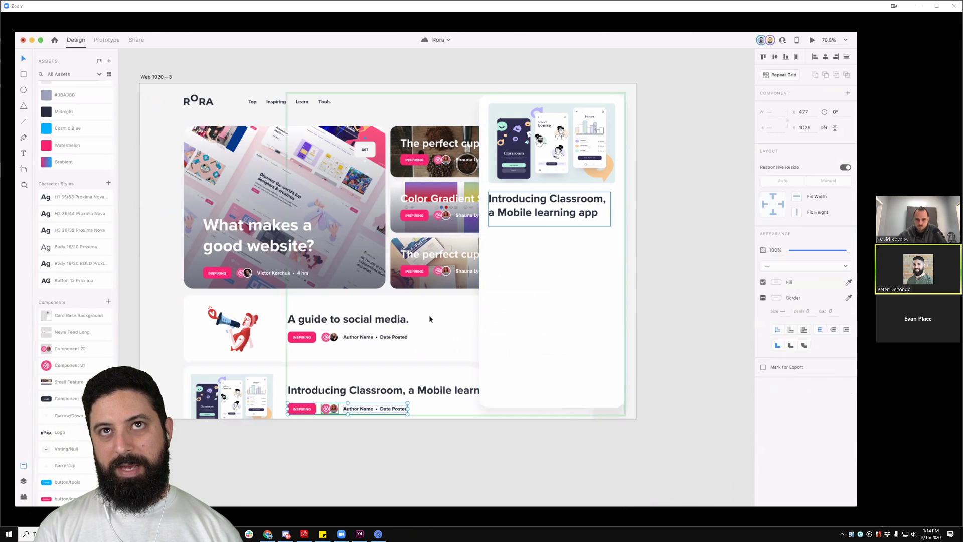
pyautogui.moveTo(334, 412); pyautogui.dragTo(535, 389)
pyautogui.click(546, 359)
# Step: Inspect the tall card's author text and component, then select its author avatar group
pyautogui.doubleClick(557, 386)
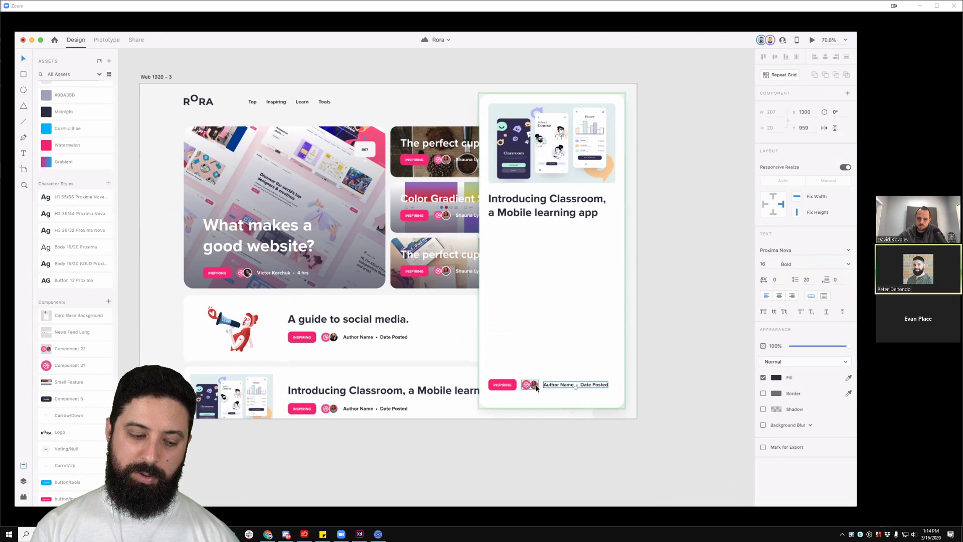
pyautogui.click(677, 316)
pyautogui.hscroll(1, 658, 305)
pyautogui.click(513, 387)
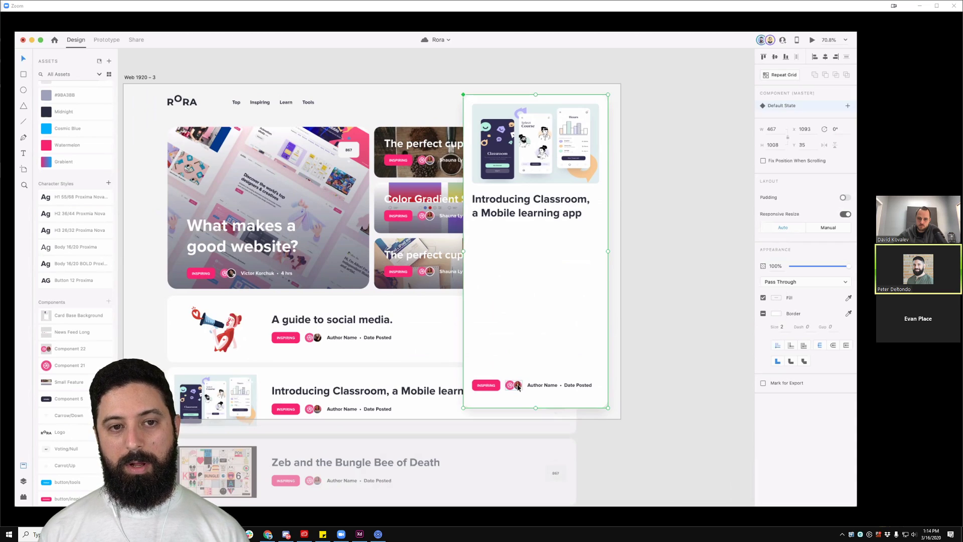
pyautogui.click(654, 334)
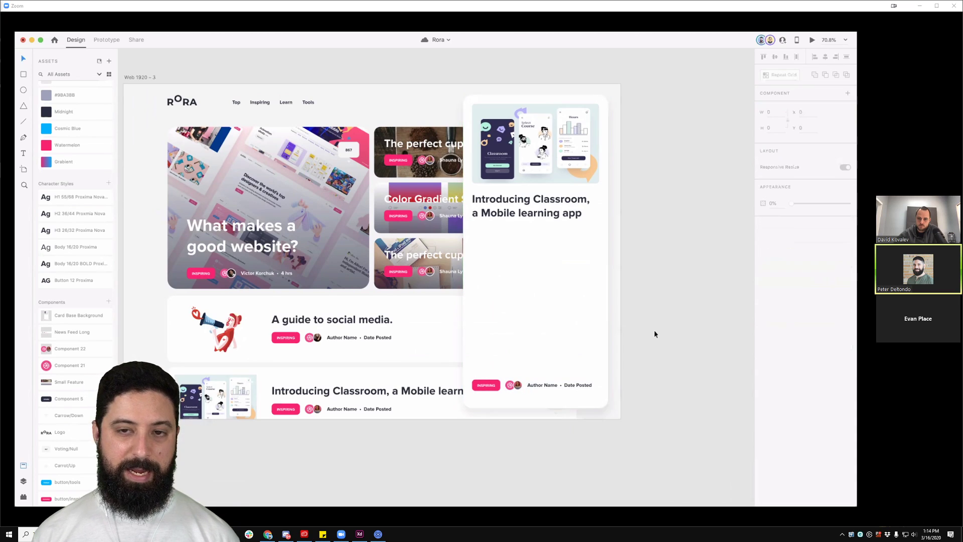
pyautogui.press('super+Tab')
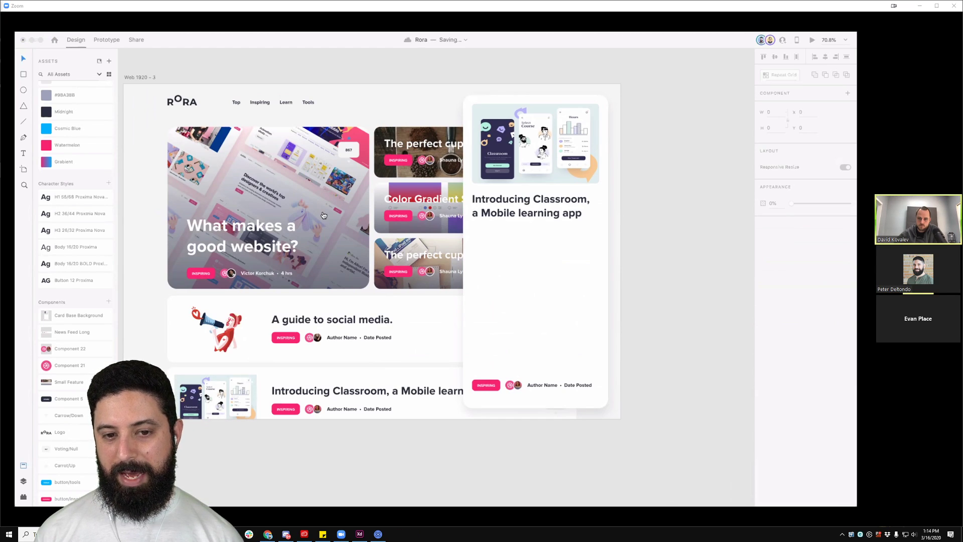
pyautogui.click(511, 357)
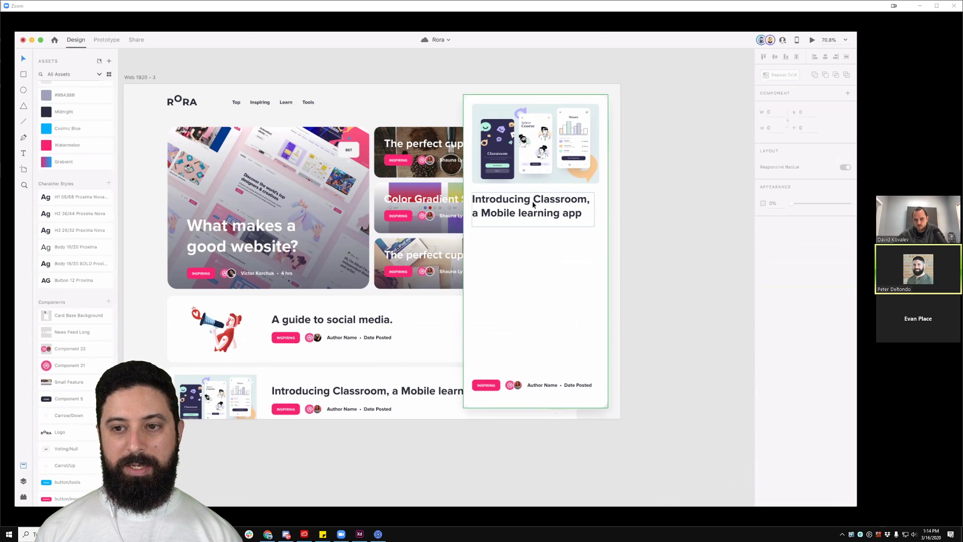
pyautogui.doubleClick(511, 387)
# Step: Move the avatars and 'Author Name • Date Posted' text up beneath the Classroom card title
pyautogui.moveTo(514, 387); pyautogui.dragTo(481, 229)
pyautogui.moveTo(554, 387); pyautogui.dragTo(516, 229)
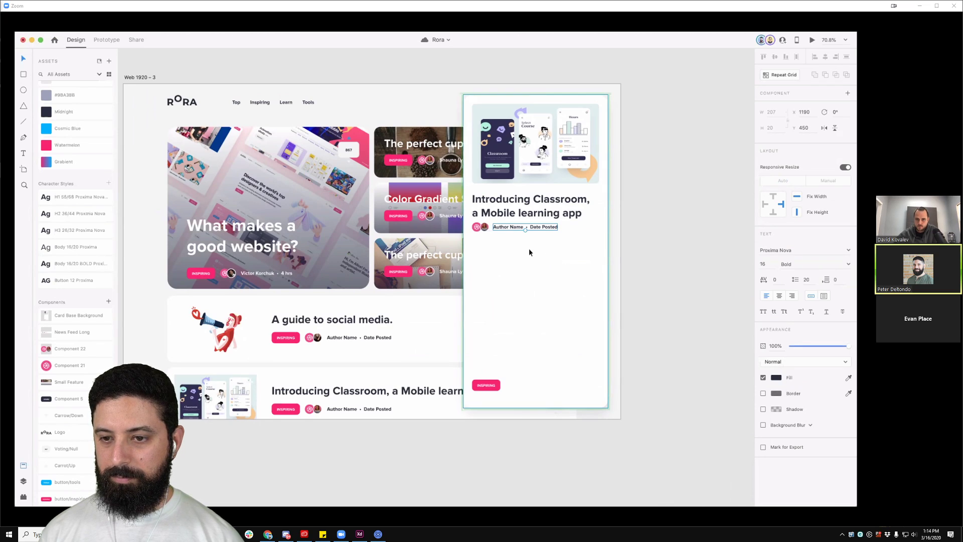
pyautogui.scroll(5, 529, 249)
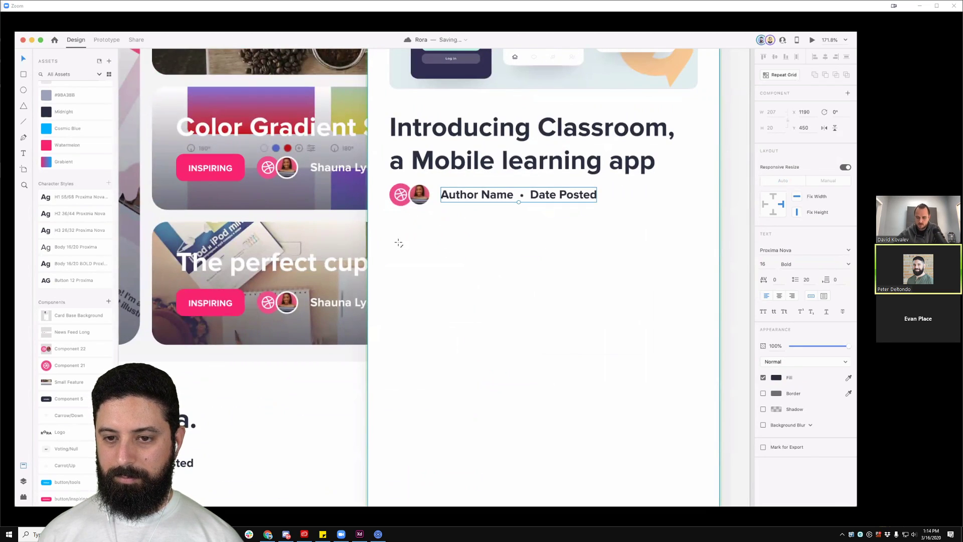
# Step: Draw a horizontal divider under the author line with a 2 px border
pyautogui.moveTo(394, 228); pyautogui.dragTo(697, 234)
pyautogui.moveTo(394, 228); pyautogui.dragTo(390, 228)
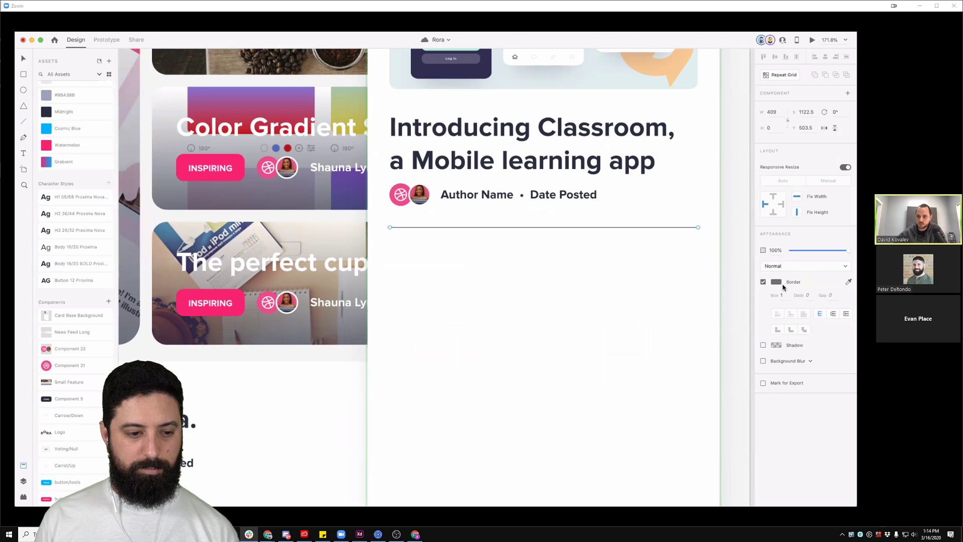
pyautogui.write('2')
pyautogui.press('Return')
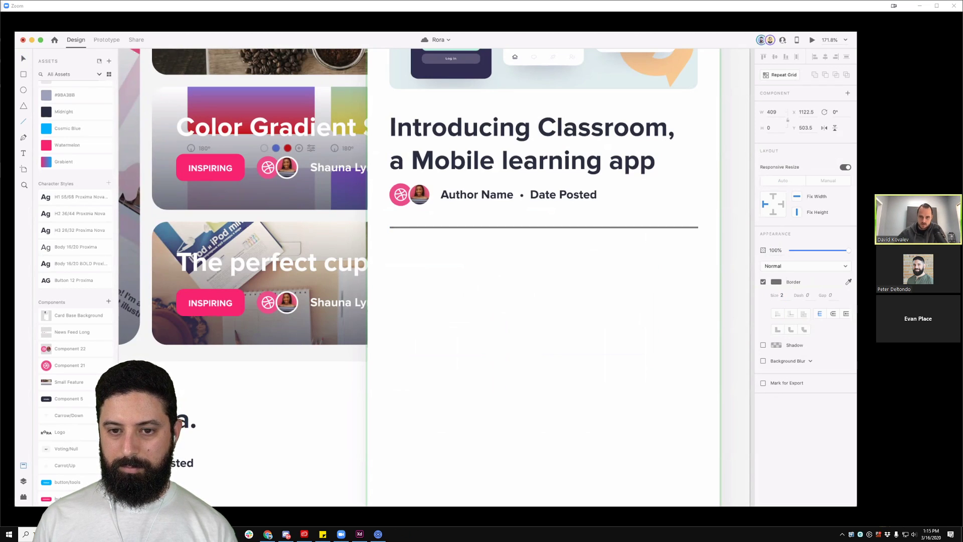
pyautogui.hotkey('ctrl', '-')
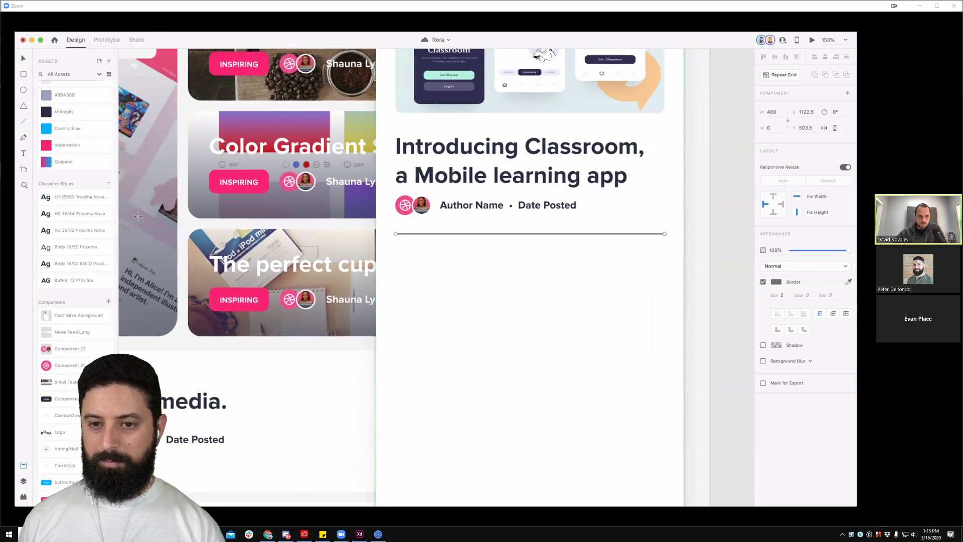
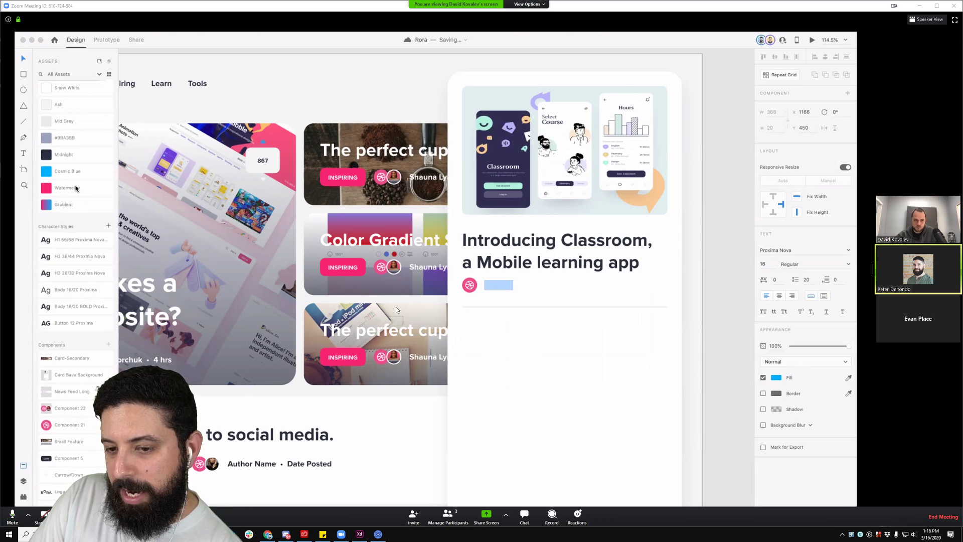
# Step: Colour the Source text #9BA3BB and give it the Body 16/20 BOLD character style
pyautogui.click(68, 140)
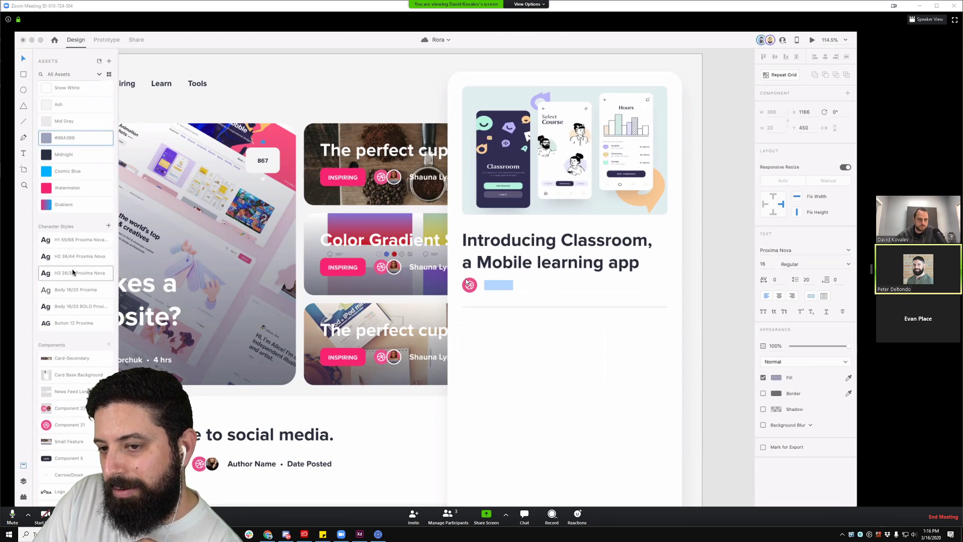
pyautogui.click(75, 309)
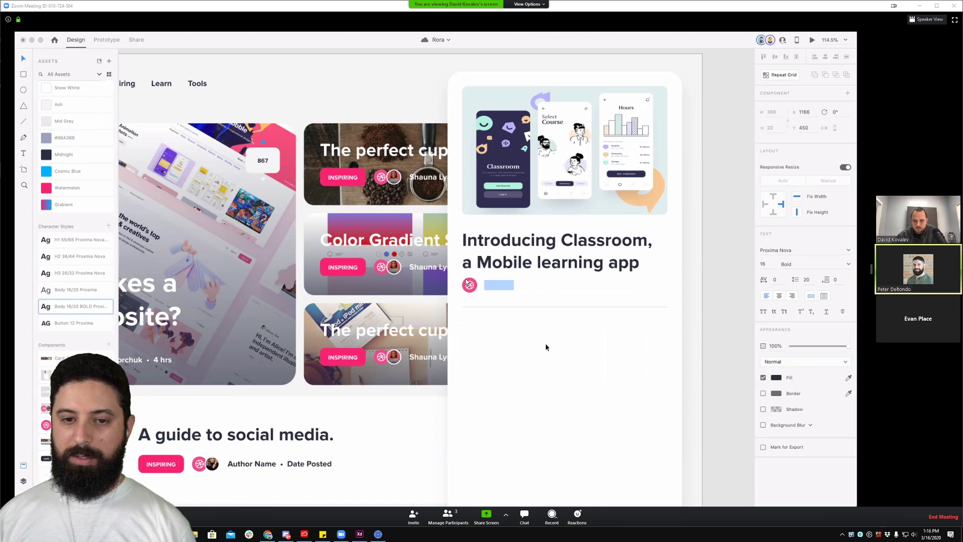
pyautogui.press('Escape')
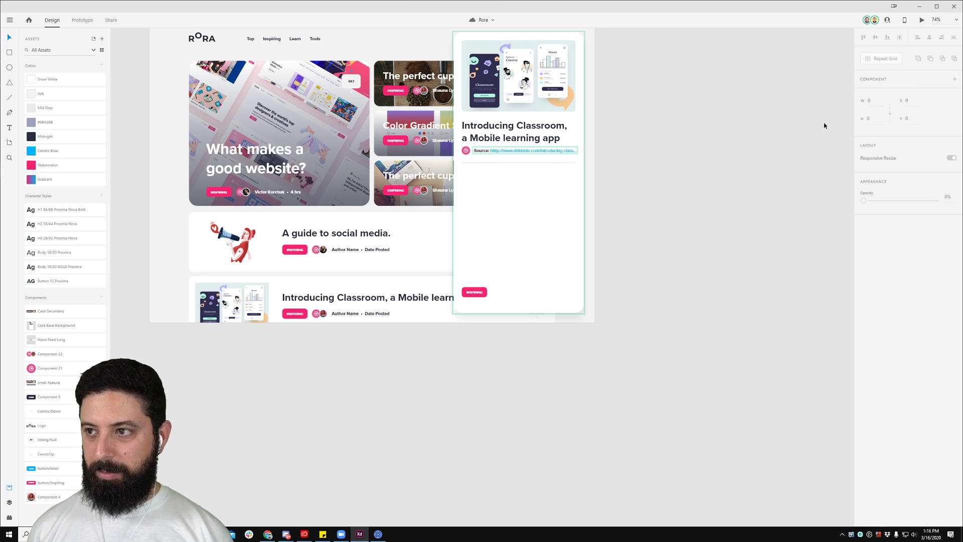
# Step: Bring the Adobe XD window back onto the shared monitor
pyautogui.moveTo(779, 12); pyautogui.dragTo(3, 20)
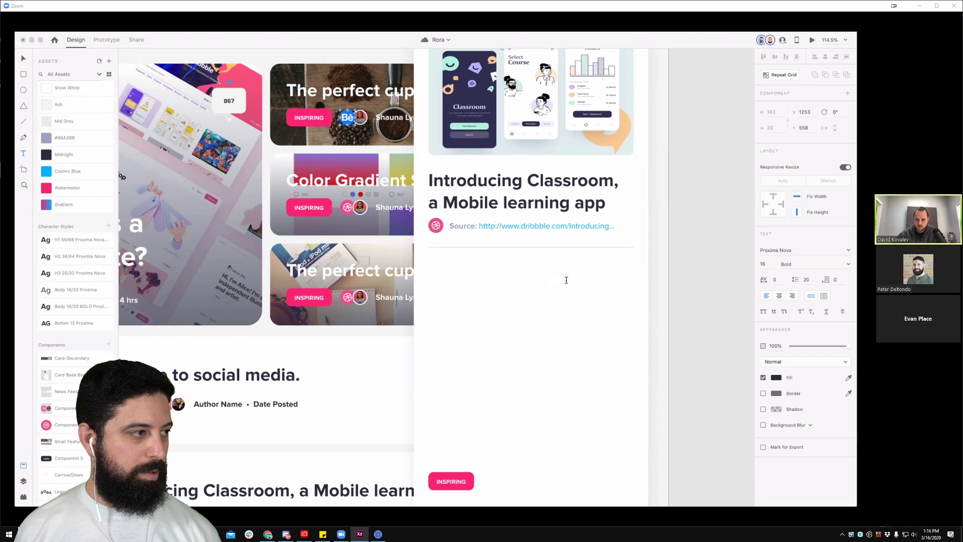
# Step: Nudge the 'No comments yet...' text slightly higher in the card
pyautogui.click(550, 287)
pyautogui.press('Escape')
pyautogui.press('Escape')
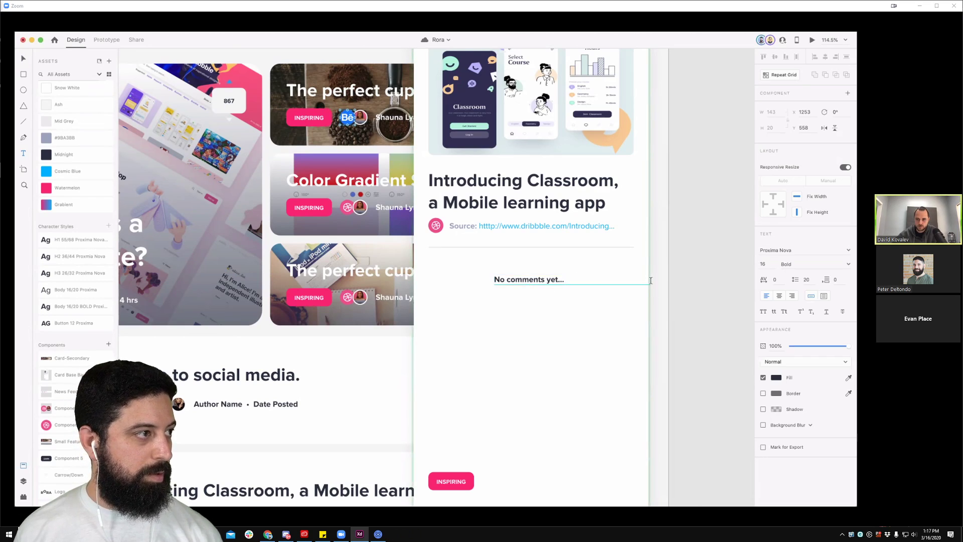
pyautogui.moveTo(548, 282)
pyautogui.mouseDown()
pyautogui.moveTo(548, 291)
pyautogui.moveTo(549, 278)
pyautogui.mouseUp()
pyautogui.click(706, 299)
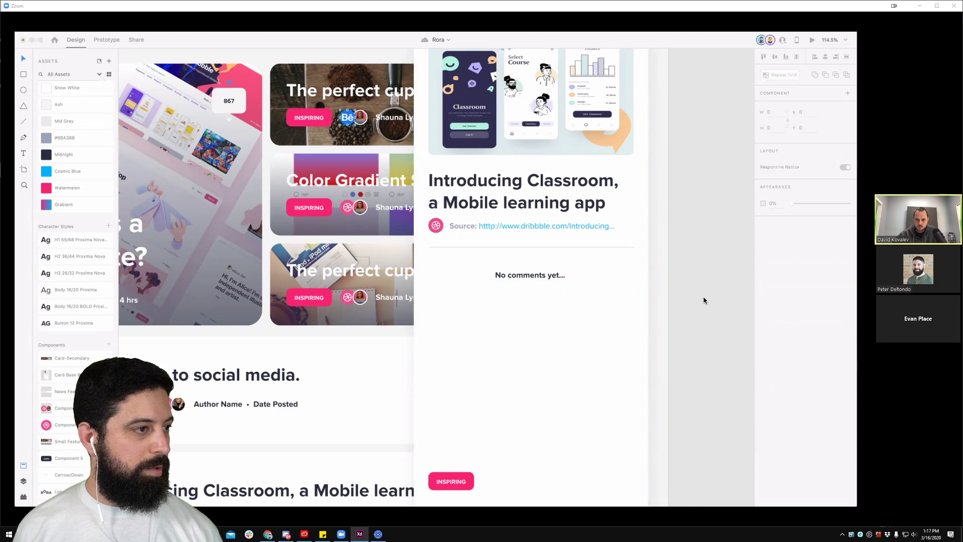
# Step: Move the divider line and INSPIRING button down toward the card's bottom
pyautogui.click(567, 281)
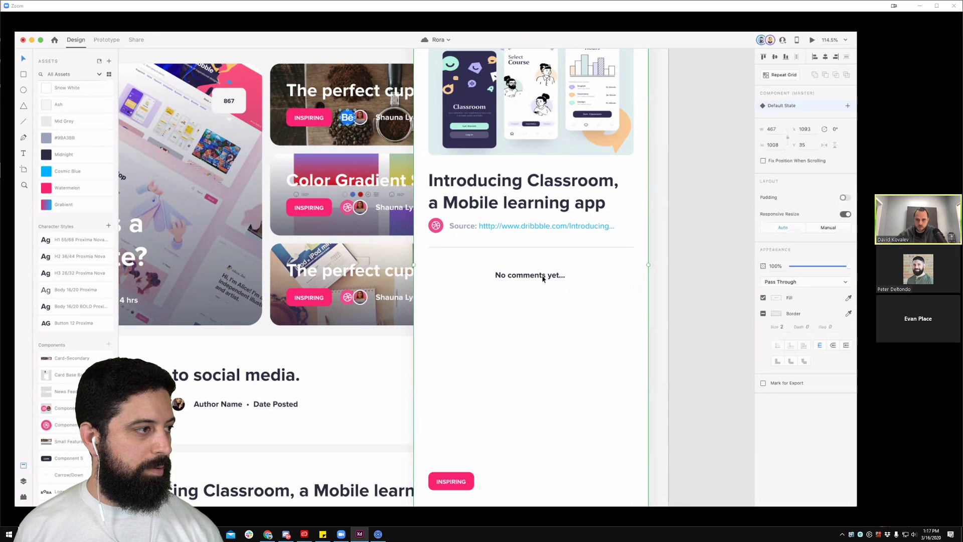
pyautogui.doubleClick(557, 246)
pyautogui.moveTo(557, 245); pyautogui.dragTo(531, 458)
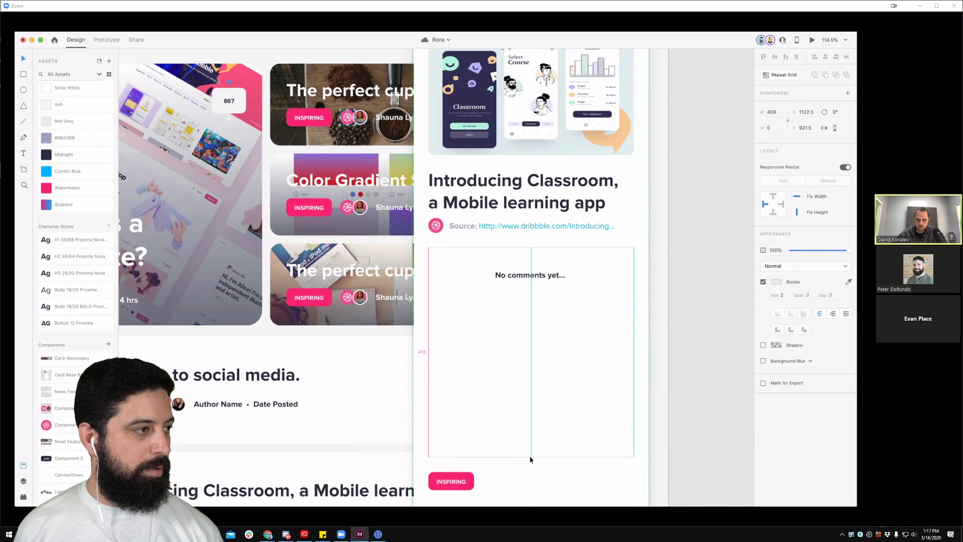
pyautogui.scroll(-5, 554, 430)
pyautogui.moveTo(454, 340); pyautogui.dragTo(454, 353)
pyautogui.click(469, 312)
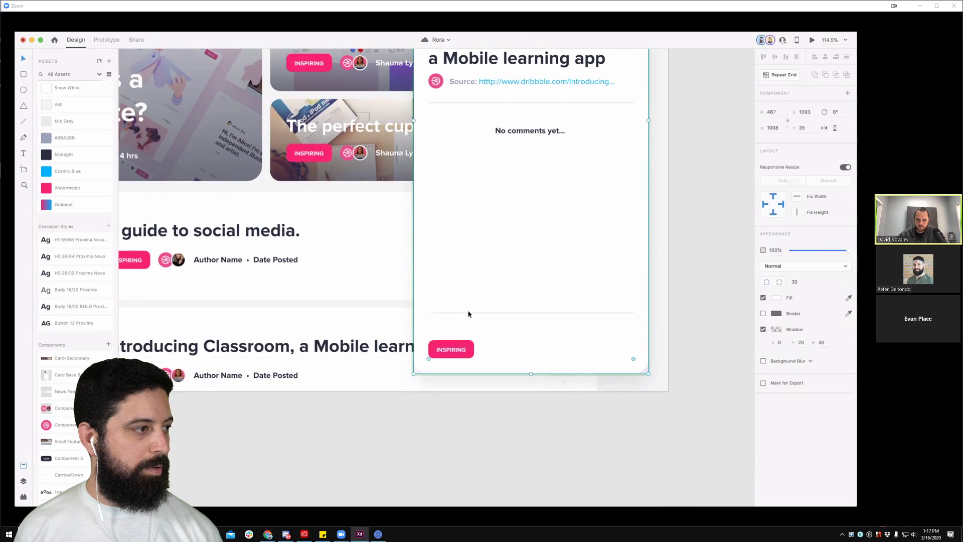
pyautogui.moveTo(473, 313); pyautogui.dragTo(470, 328)
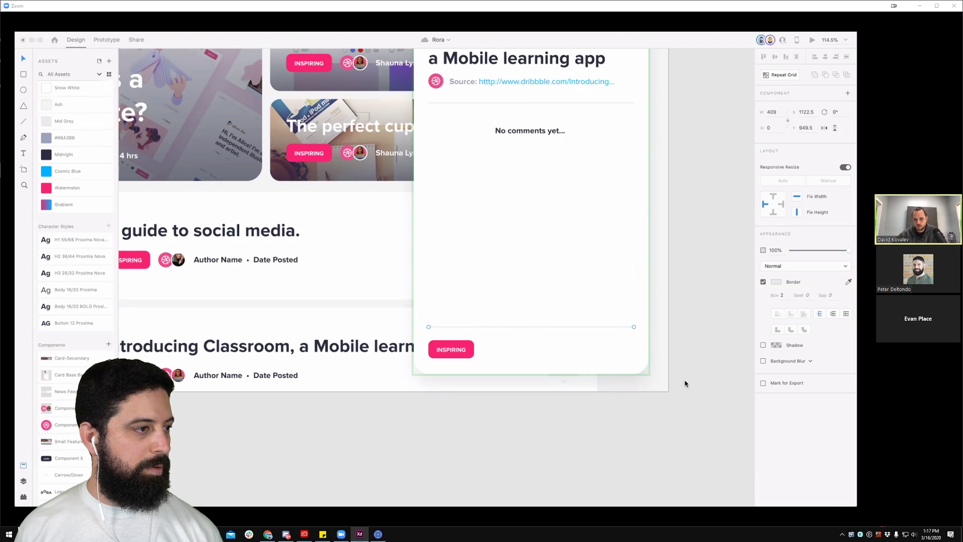
# Step: Place a copy of the Classroom row's avatar beside INSPIRING in the detail card
pyautogui.scroll(5, 547, 196)
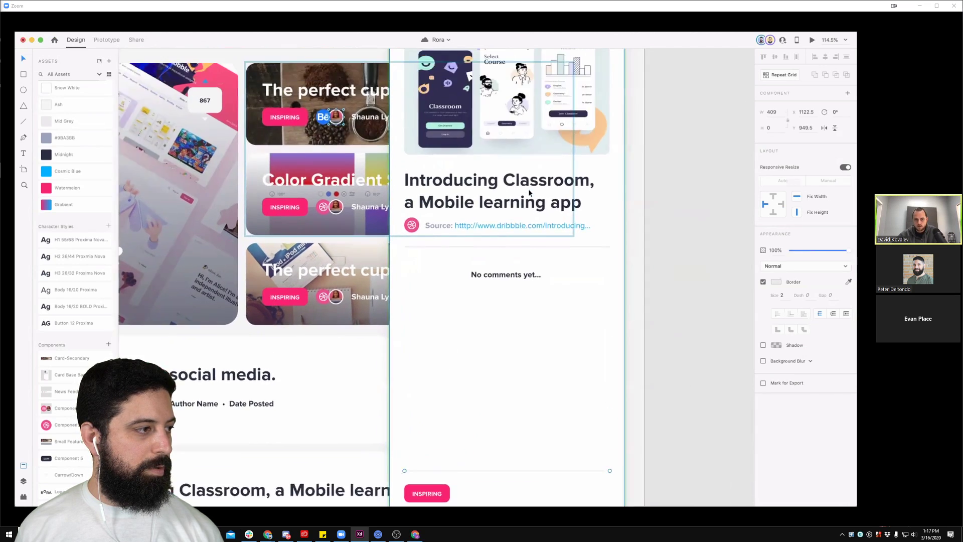
pyautogui.scroll(-1, 528, 193)
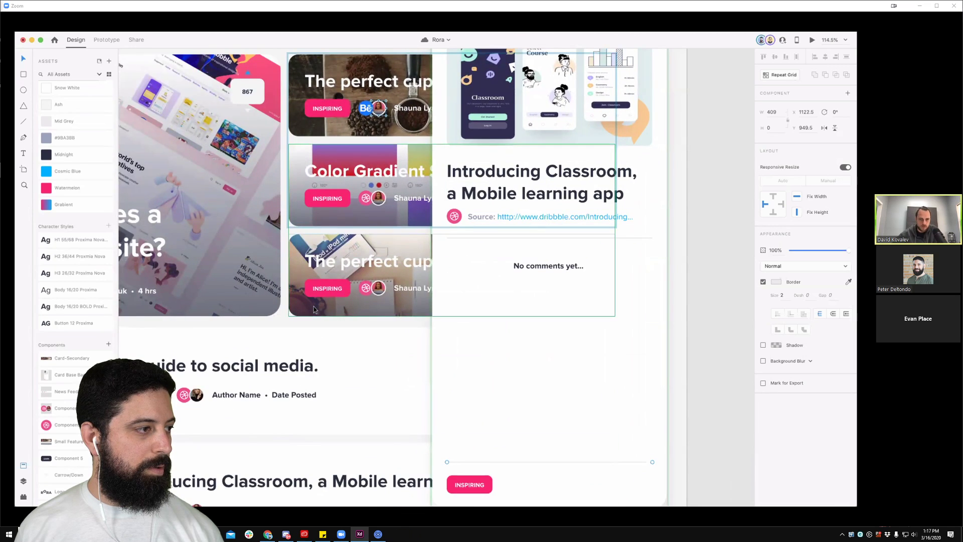
pyautogui.scroll(-3, 320, 329)
pyautogui.scroll(-2, 342, 316)
pyautogui.scroll(1, 342, 316)
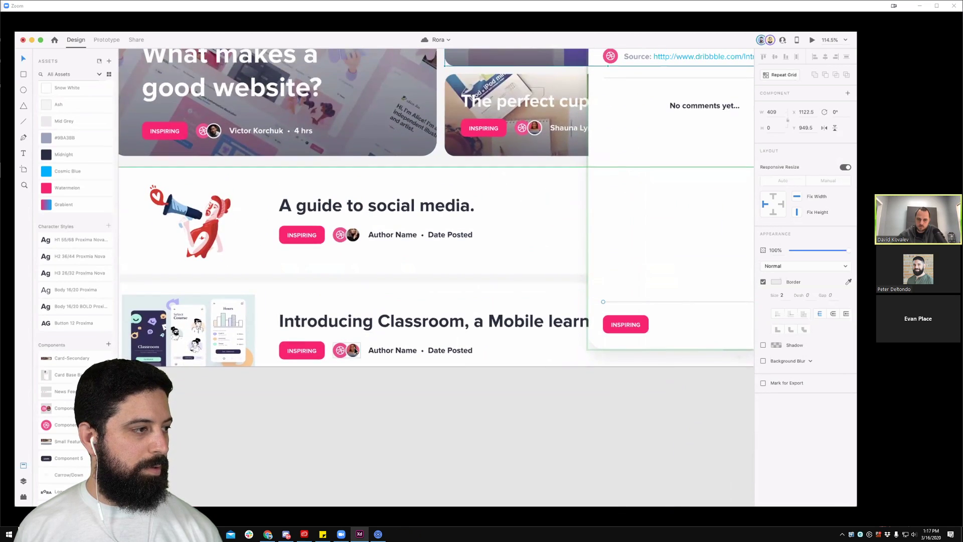
pyautogui.click(355, 350)
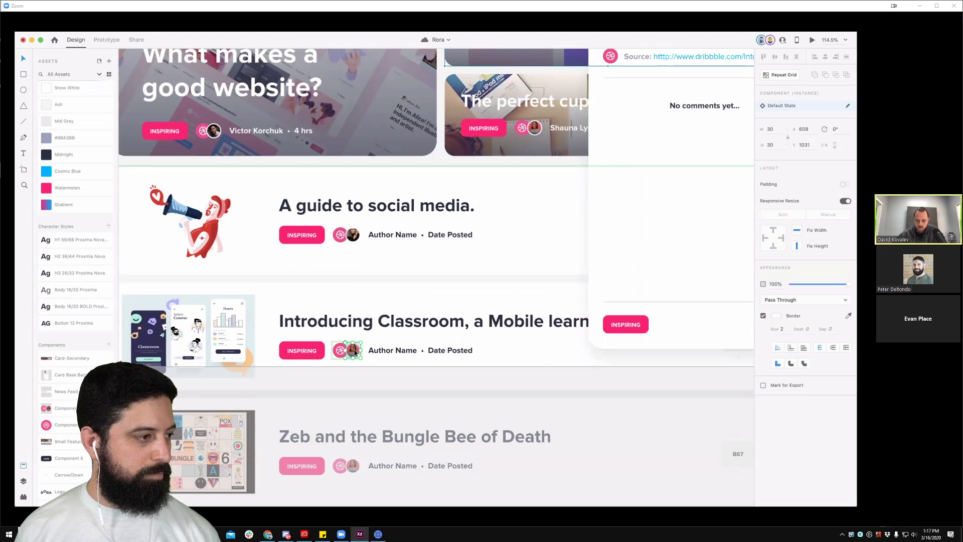
pyautogui.doubleClick(355, 350)
pyautogui.hscroll(2, 421, 340)
pyautogui.hscroll(3, 431, 337)
pyautogui.click(454, 329)
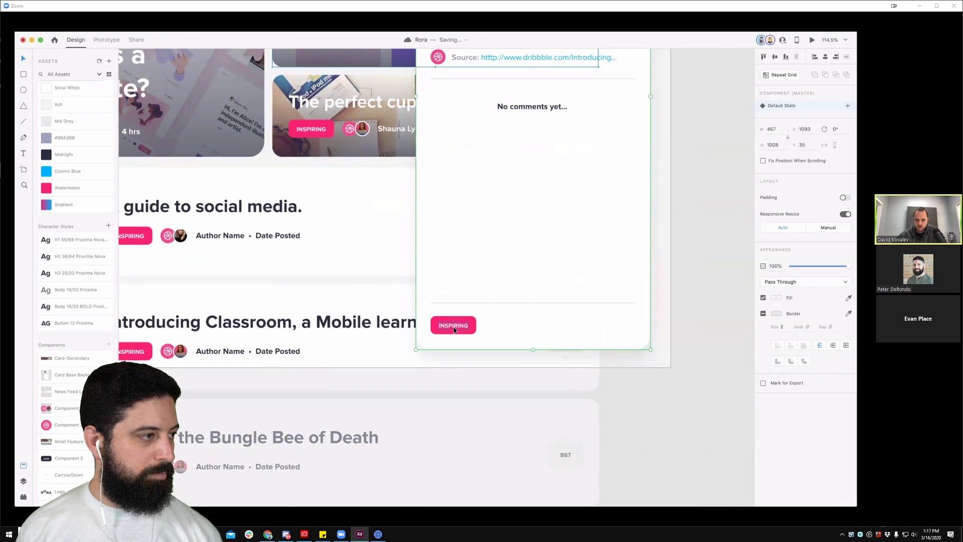
pyautogui.doubleClick(181, 351)
pyautogui.moveTo(182, 354); pyautogui.dragTo(491, 326)
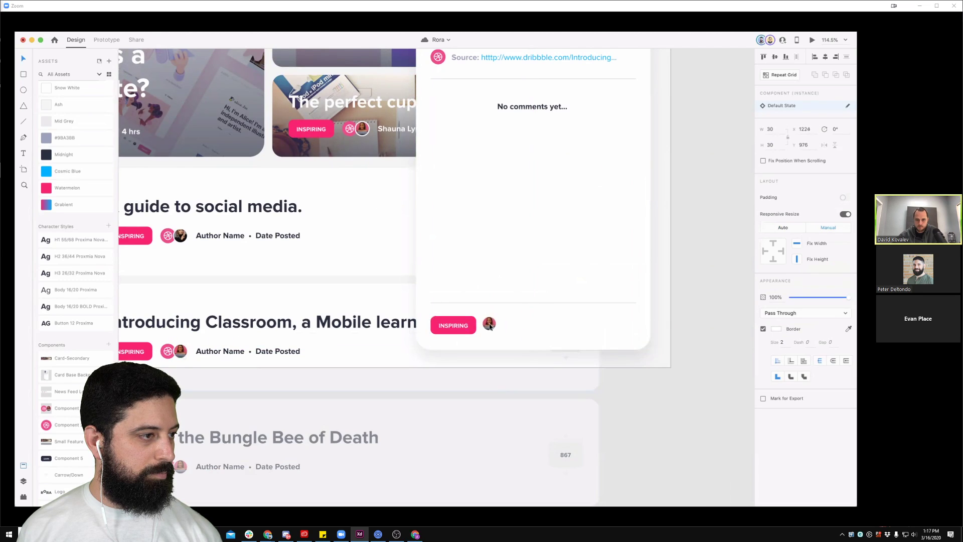
# Step: Copy the 'Author Name • Date Posted' line over toward the detail card footer
pyautogui.doubleClick(277, 351)
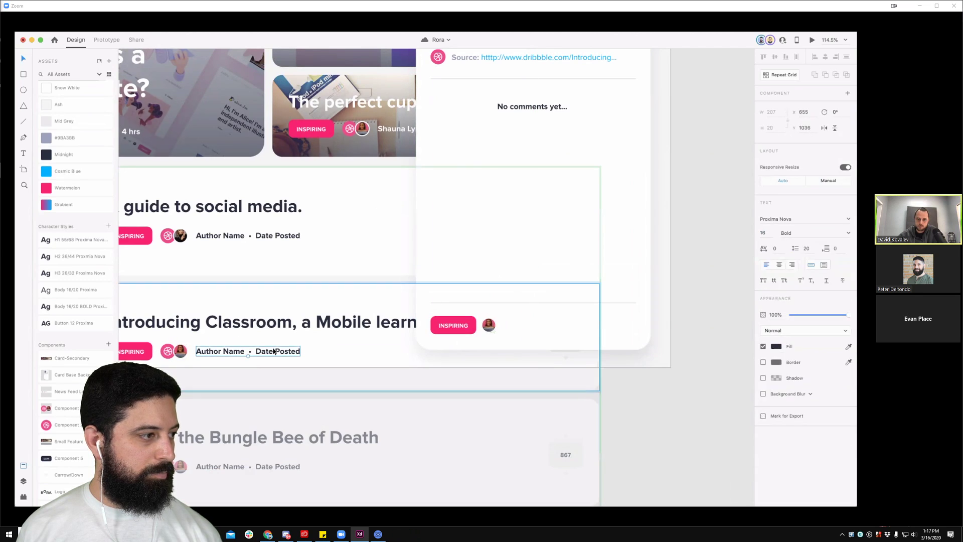
pyautogui.click(488, 325)
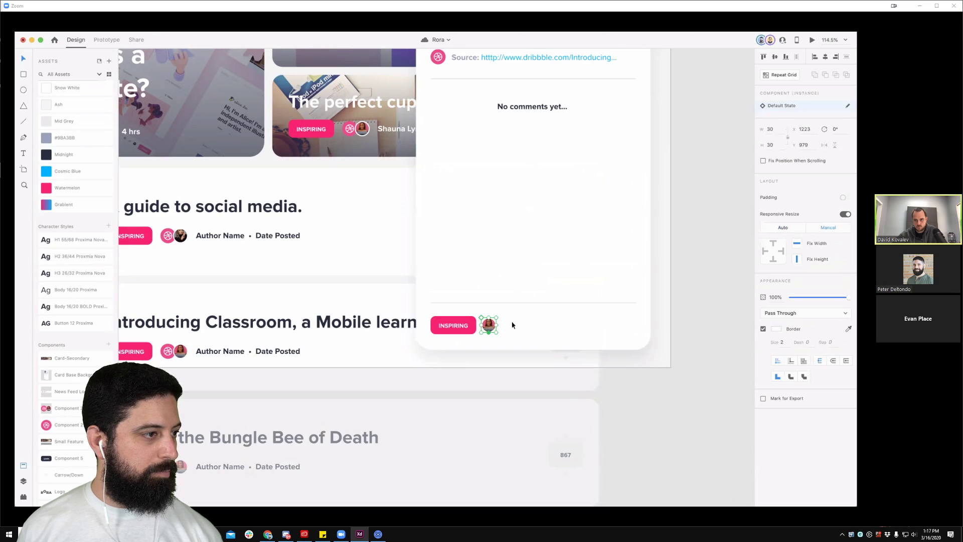
pyautogui.scroll(4, 512, 325)
pyautogui.hscroll(2, 512, 325)
pyautogui.scroll(-2, 512, 325)
pyautogui.hscroll(1, 513, 325)
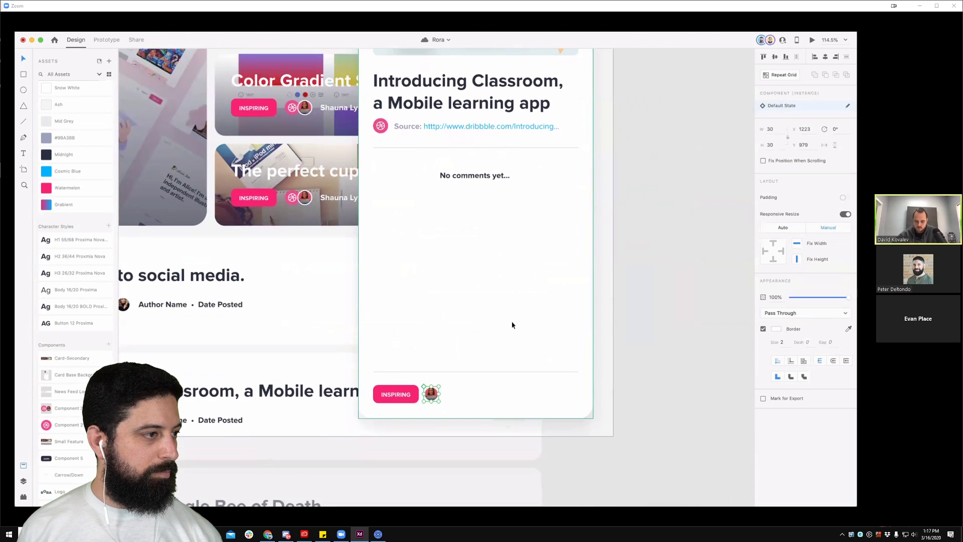
pyautogui.doubleClick(199, 424)
pyautogui.moveTo(190, 423); pyautogui.dragTo(479, 396)
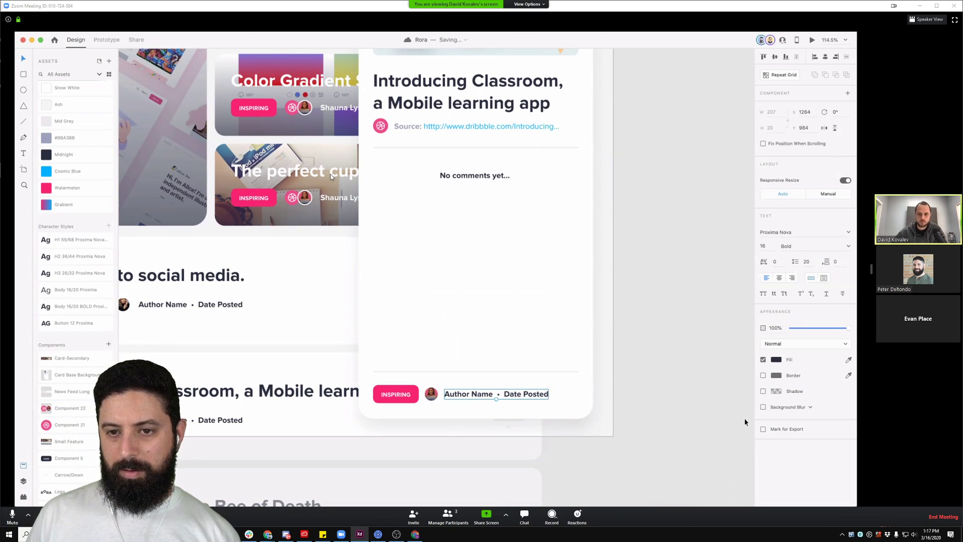
# Step: Duplicate the 'No comments yet...' text and move the copy down near the card footer
pyautogui.click(670, 387)
pyautogui.scroll(2, 654, 314)
pyautogui.scroll(-1, 657, 339)
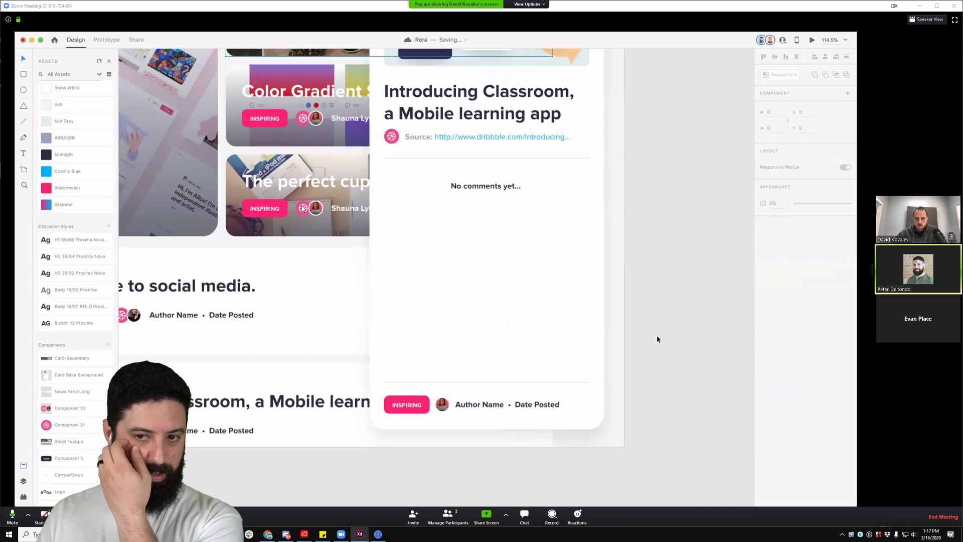
pyautogui.click(483, 186)
pyautogui.moveTo(477, 188); pyautogui.dragTo(471, 202)
pyautogui.moveTo(397, 387); pyautogui.dragTo(410, 348)
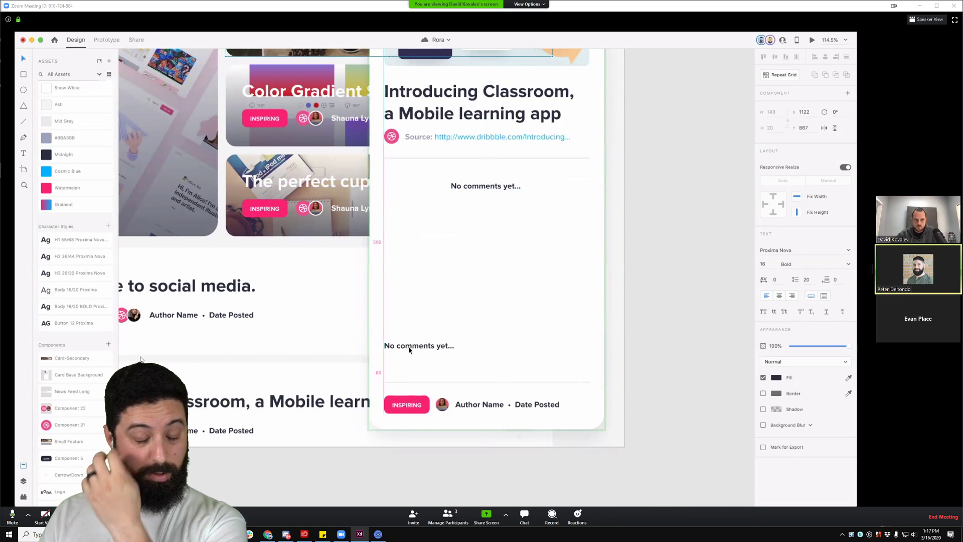
# Step: Style the copied text as Body 16/20, bold, in #9BA3BB grey-blue
pyautogui.click(79, 273)
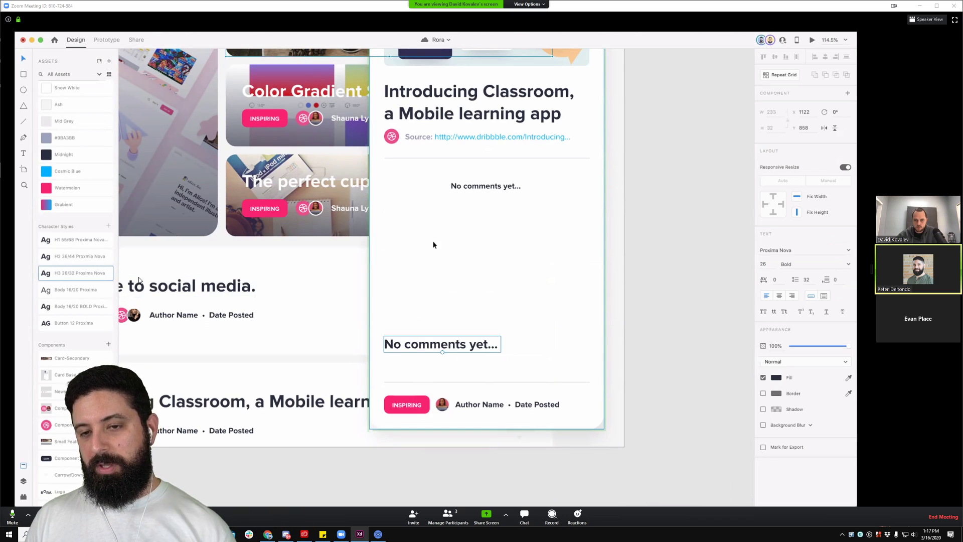
pyautogui.hotkey('ctrl', '-')
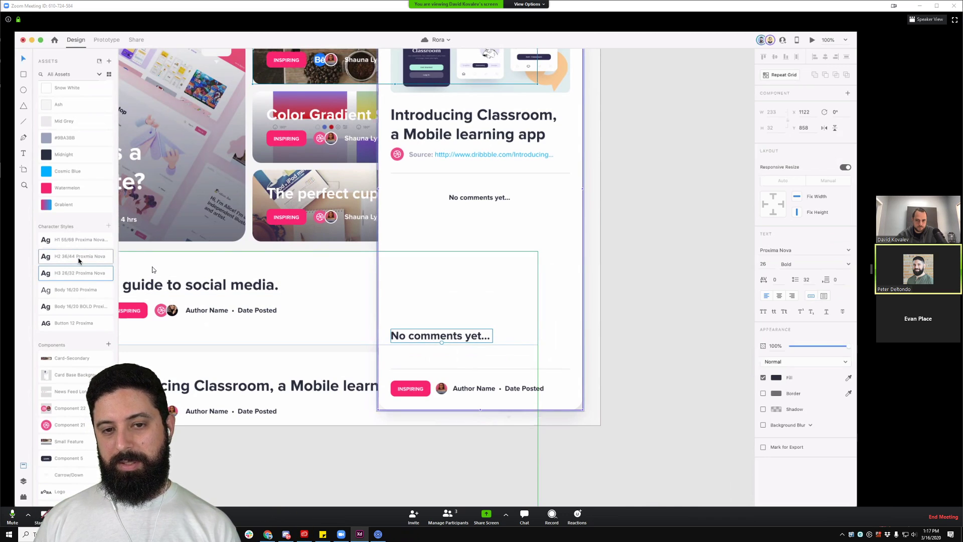
pyautogui.click(76, 290)
pyautogui.click(74, 305)
pyautogui.click(61, 142)
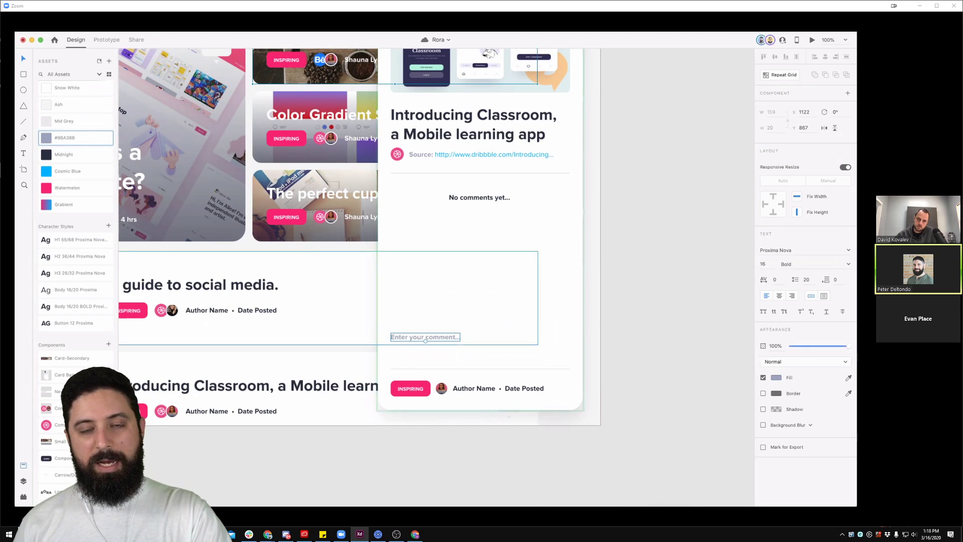
# Step: Lower the 'Enter your comment...' placeholder to sit just above the footer divider
pyautogui.moveTo(435, 336); pyautogui.dragTo(436, 353)
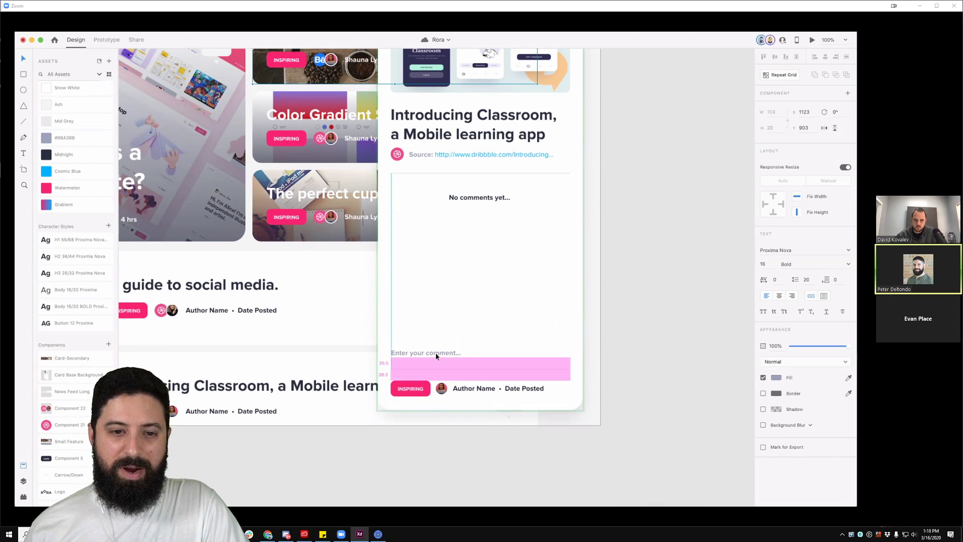
pyautogui.click(655, 324)
pyautogui.moveTo(650, 317); pyautogui.dragTo(645, 331)
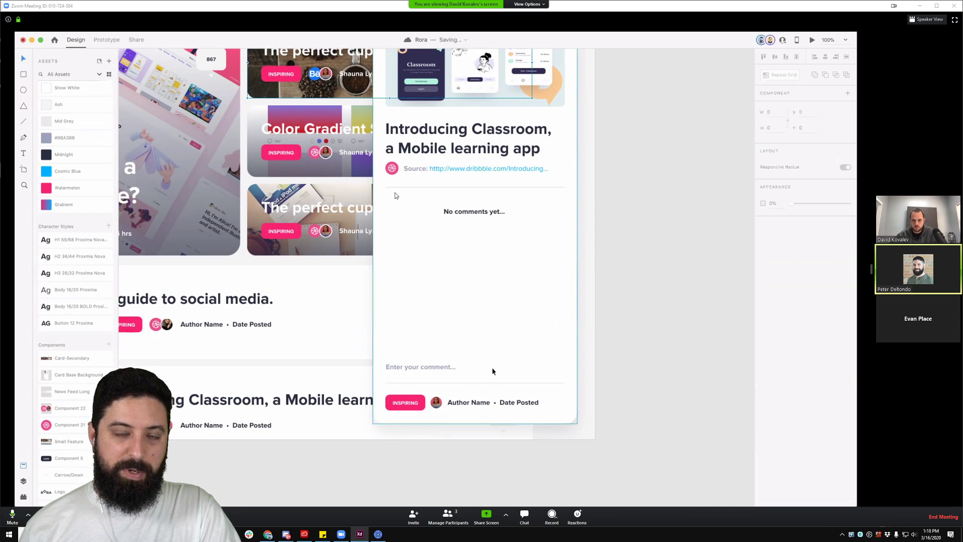
pyautogui.scroll(2, 493, 372)
pyautogui.click(422, 374)
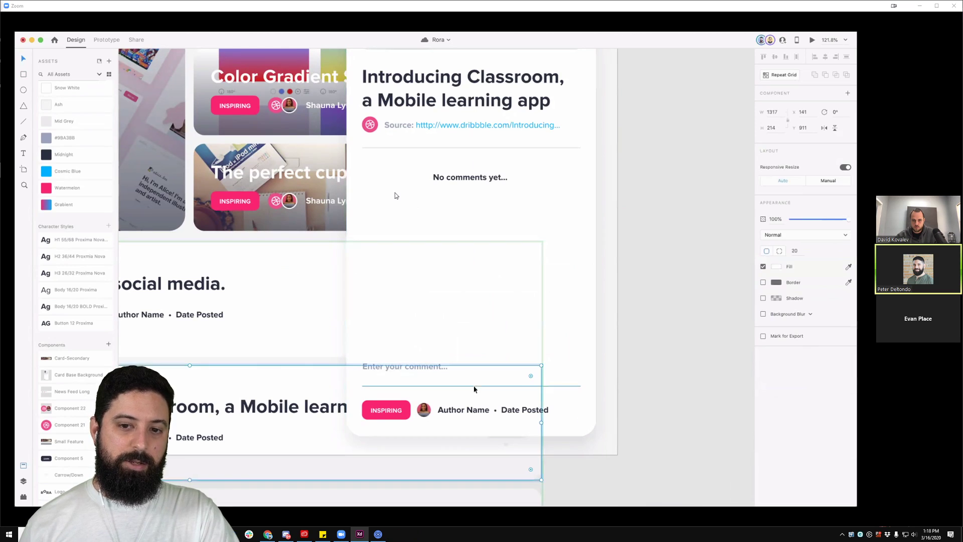
pyautogui.click(568, 386)
pyautogui.click(669, 345)
pyautogui.scroll(-1, 625, 350)
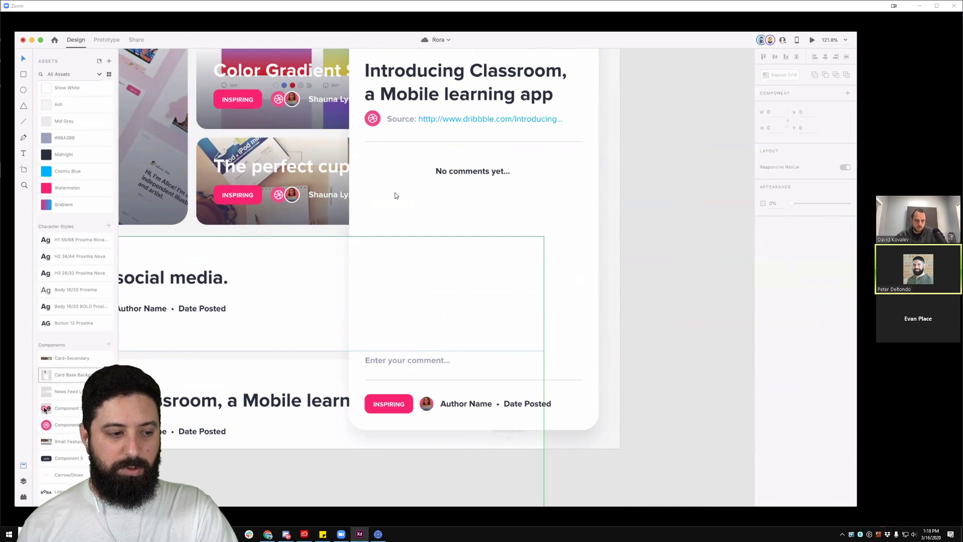
pyautogui.scroll(-2, 65, 258)
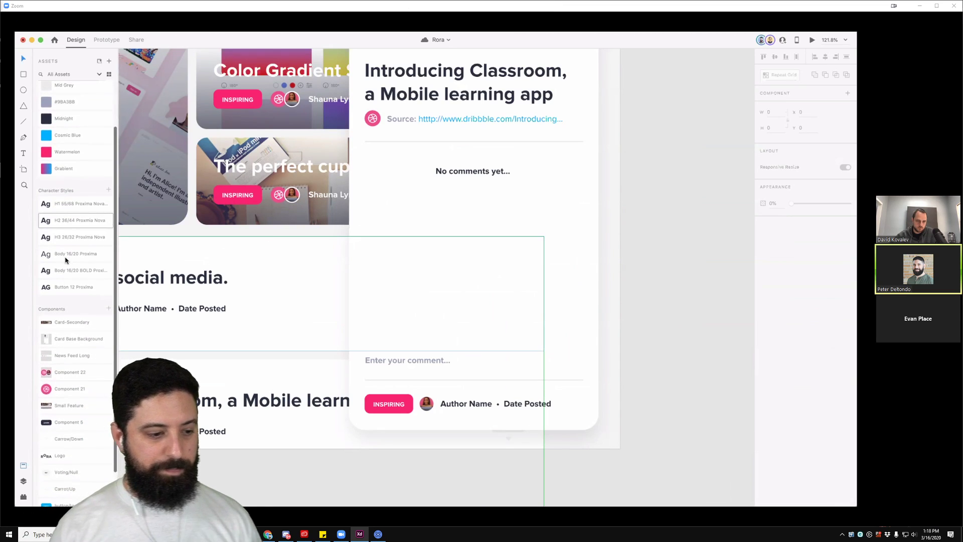
pyautogui.scroll(-2, 64, 412)
# Step: Add the button/tools component beside the placeholder and edit its label to POST
pyautogui.moveTo(62, 469); pyautogui.dragTo(481, 356)
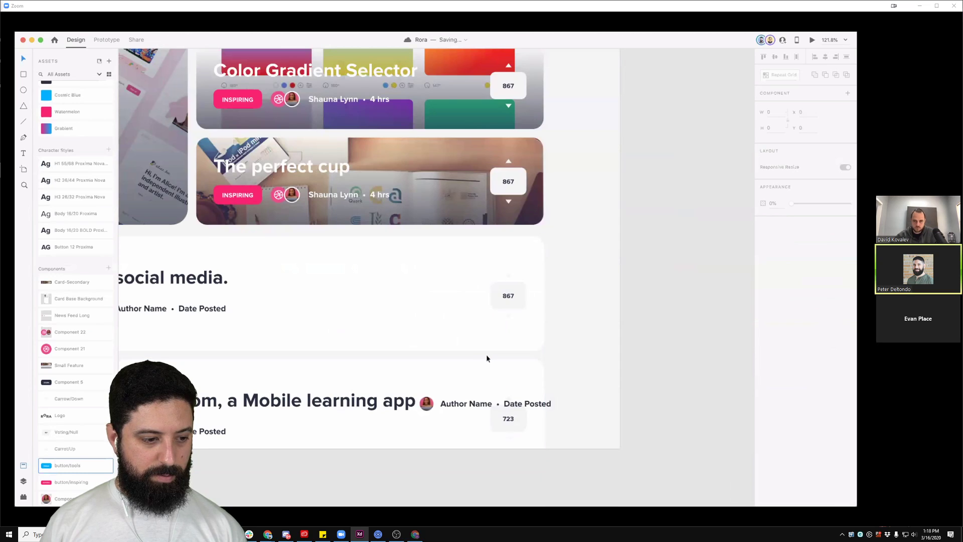
pyautogui.press('super+z')
pyautogui.moveTo(63, 468); pyautogui.dragTo(477, 364)
pyautogui.doubleClick(478, 363)
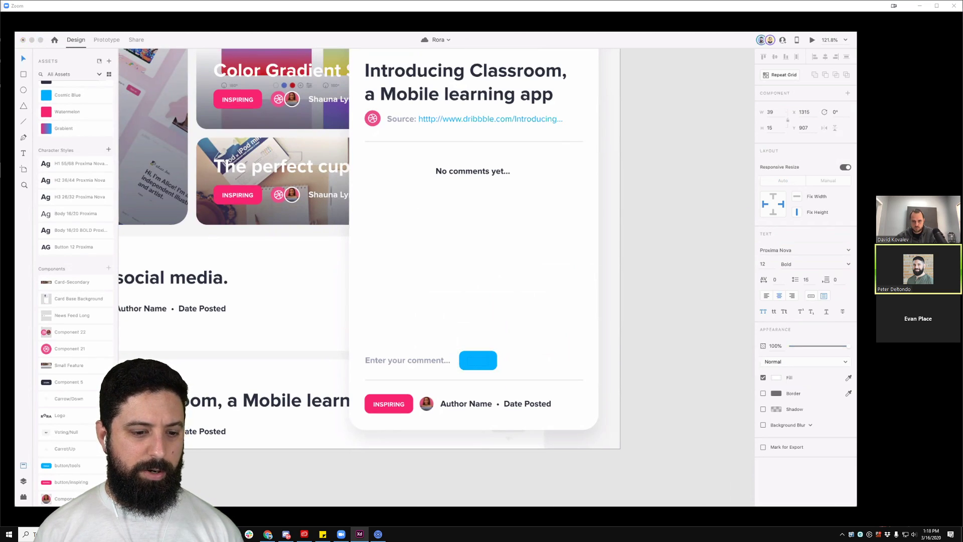
pyautogui.click(267, 534)
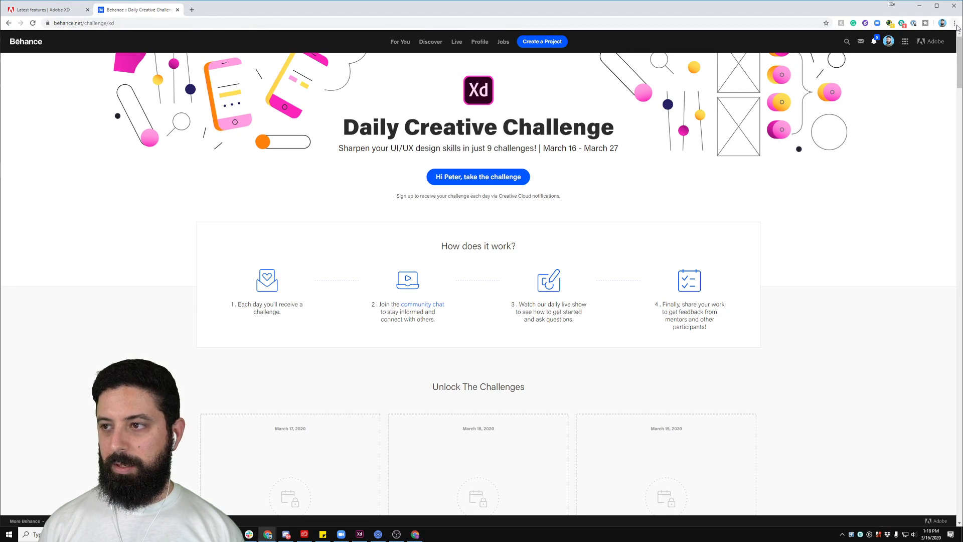
pyautogui.click(892, 7)
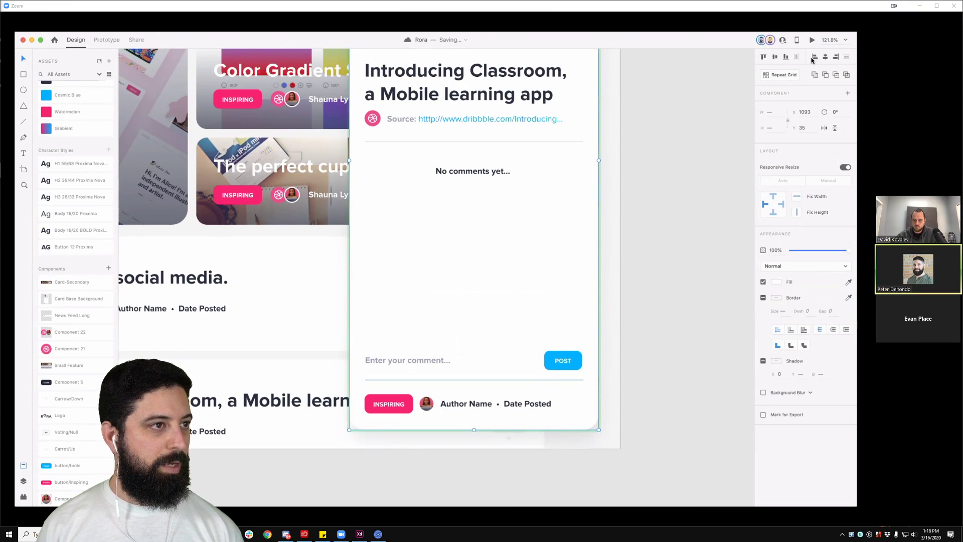
pyautogui.click(565, 361)
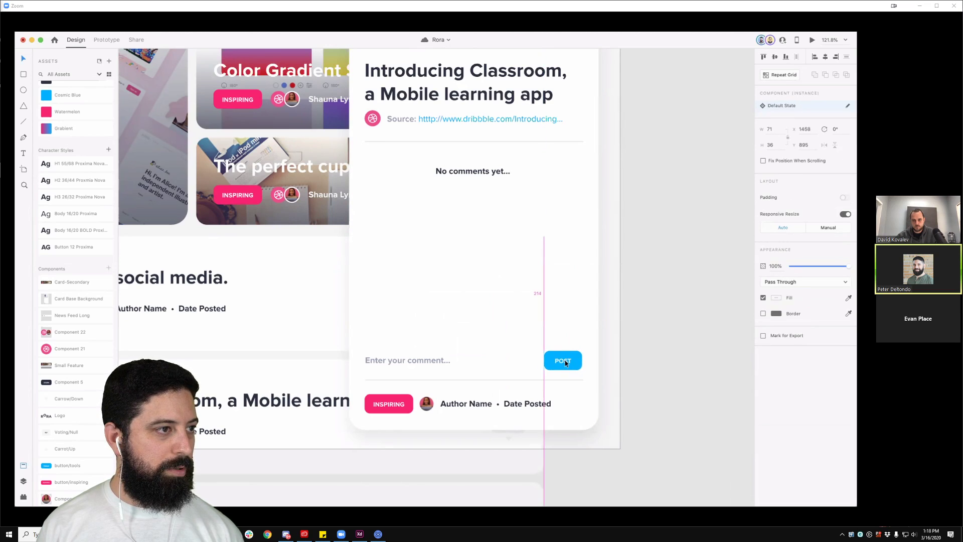
pyautogui.click(418, 365)
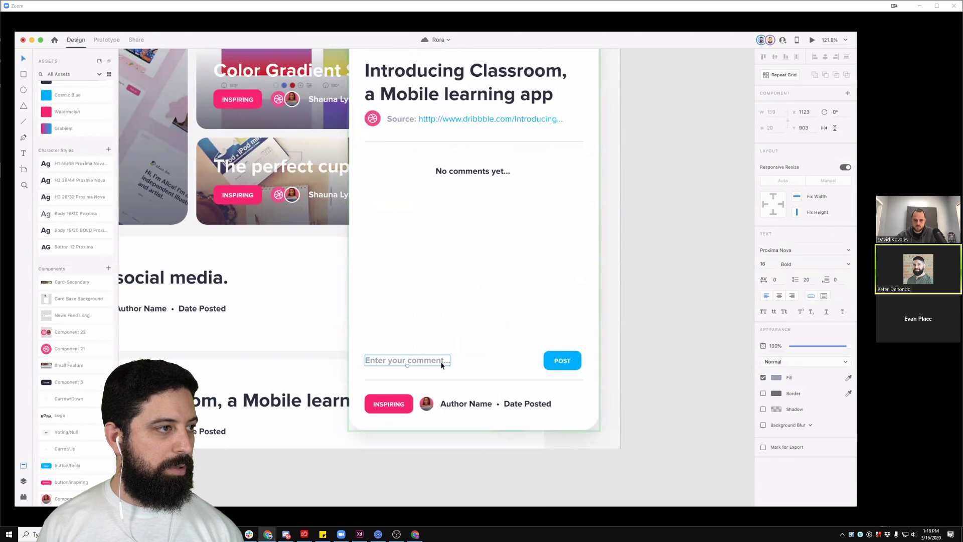
pyautogui.click(650, 279)
pyautogui.moveTo(654, 280); pyautogui.dragTo(660, 388)
pyautogui.moveTo(671, 297); pyautogui.dragTo(668, 322)
pyautogui.moveTo(679, 255); pyautogui.dragTo(716, 266)
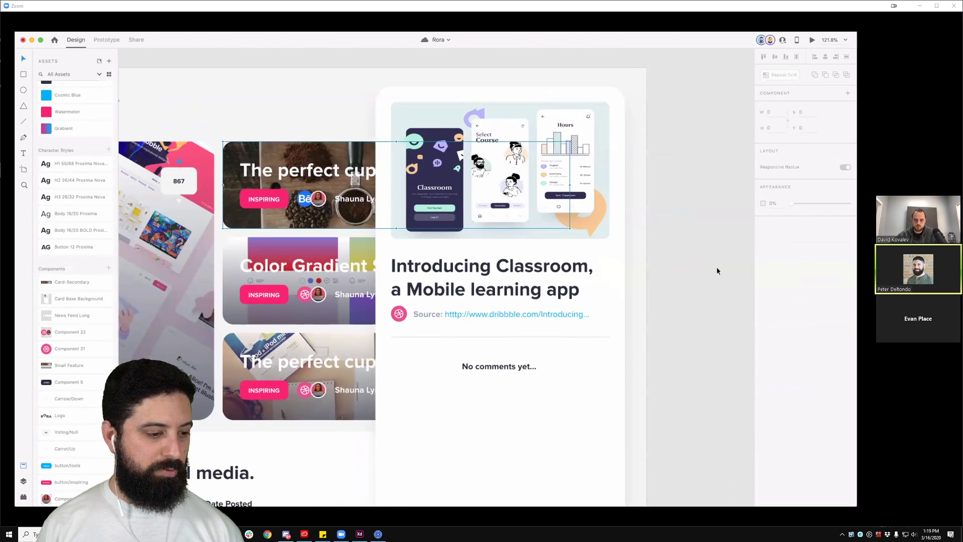
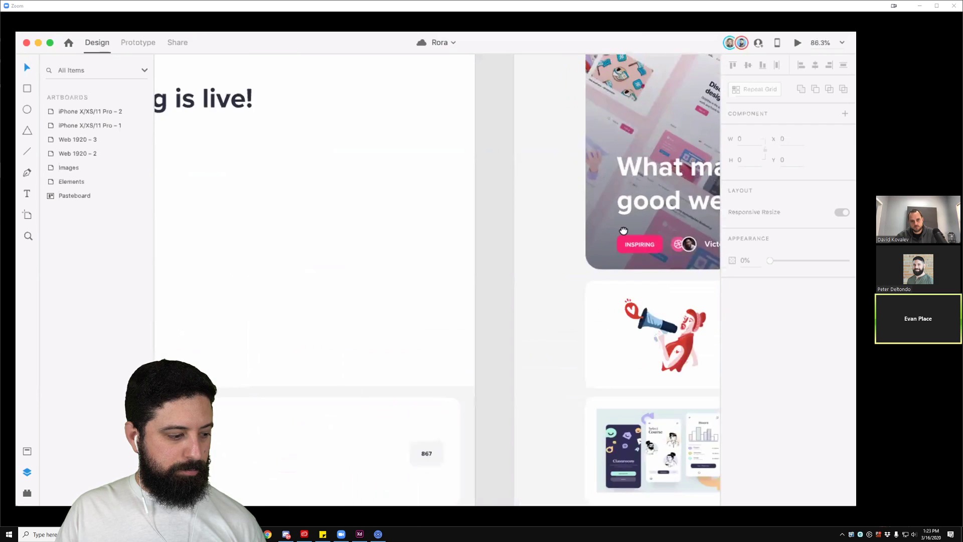
# Step: Select the Elements artboard and pan around the canvas to reach the Card Elements area
pyautogui.scroll(-3, 441, 339)
pyautogui.moveTo(410, 295); pyautogui.dragTo(516, 356)
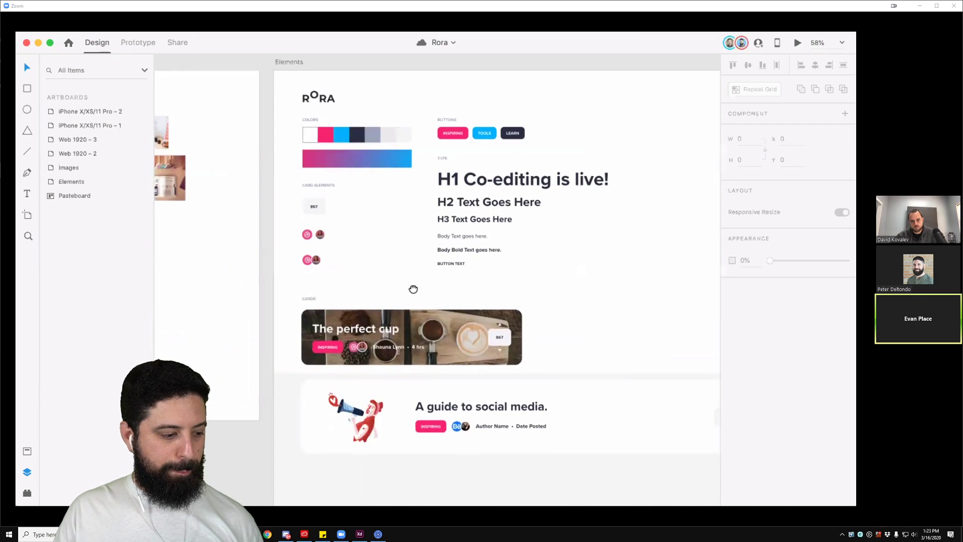
pyautogui.scroll(5, 350, 293)
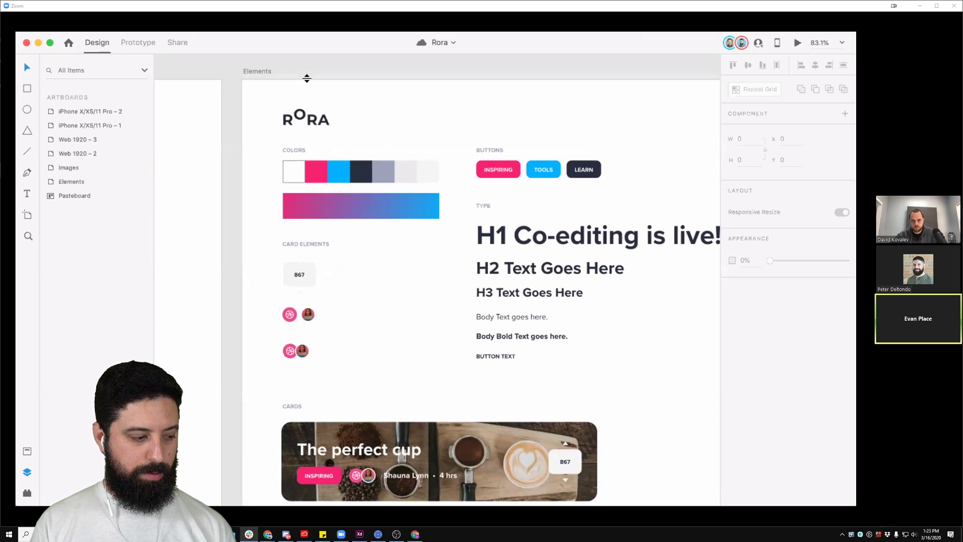
pyautogui.click(265, 72)
pyautogui.scroll(-4, 434, 213)
pyautogui.moveTo(555, 318); pyautogui.dragTo(492, 240)
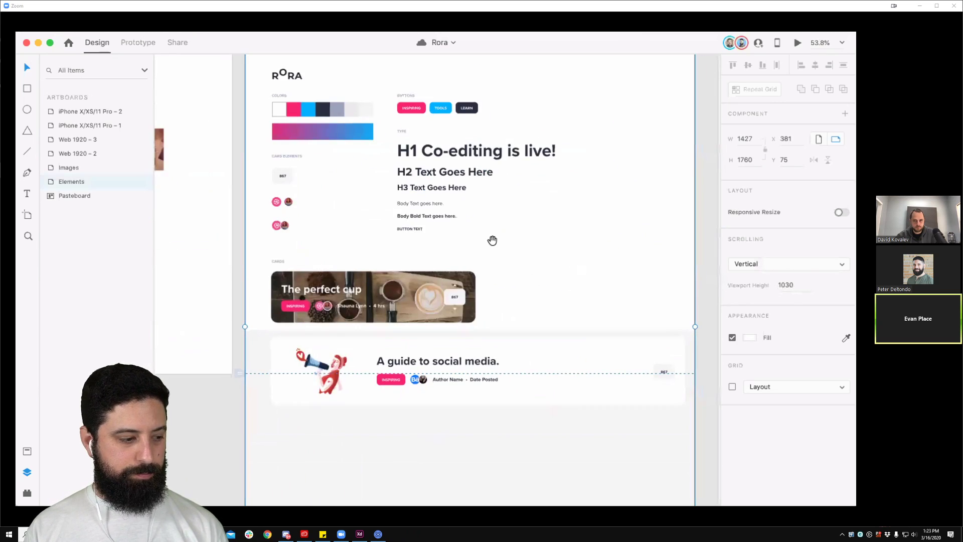
pyautogui.moveTo(591, 222); pyautogui.dragTo(262, 273)
pyautogui.moveTo(661, 284); pyautogui.dragTo(262, 273)
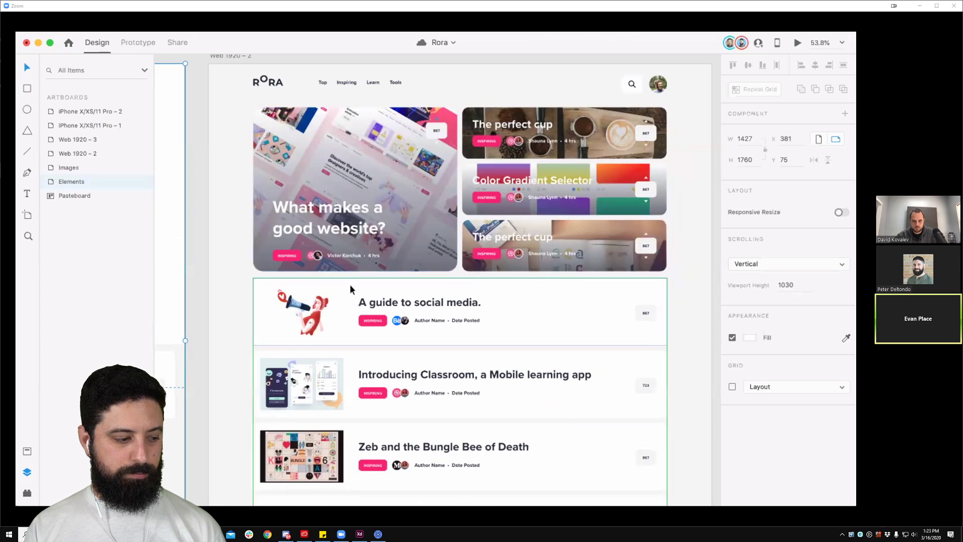
pyautogui.moveTo(434, 267); pyautogui.dragTo(434, 259)
pyautogui.scroll(-3, 434, 260)
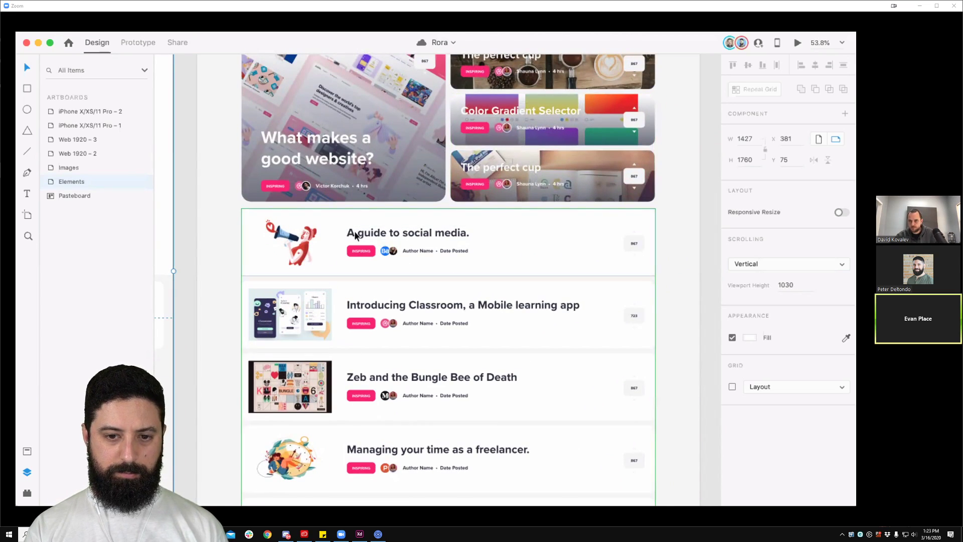
pyautogui.hscroll(-5, 394, 276)
pyautogui.scroll(2, 393, 276)
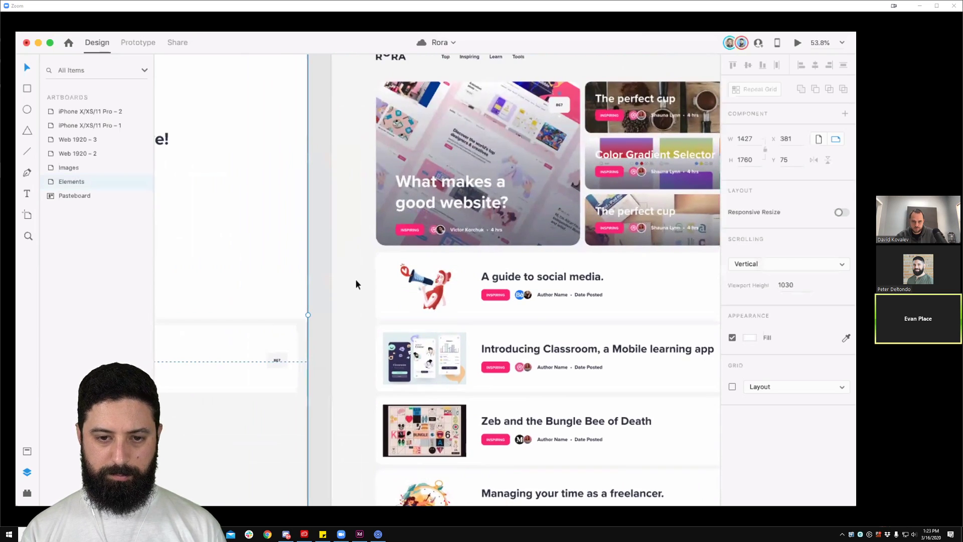
pyautogui.hscroll(-8, 614, 306)
pyautogui.scroll(1, 614, 306)
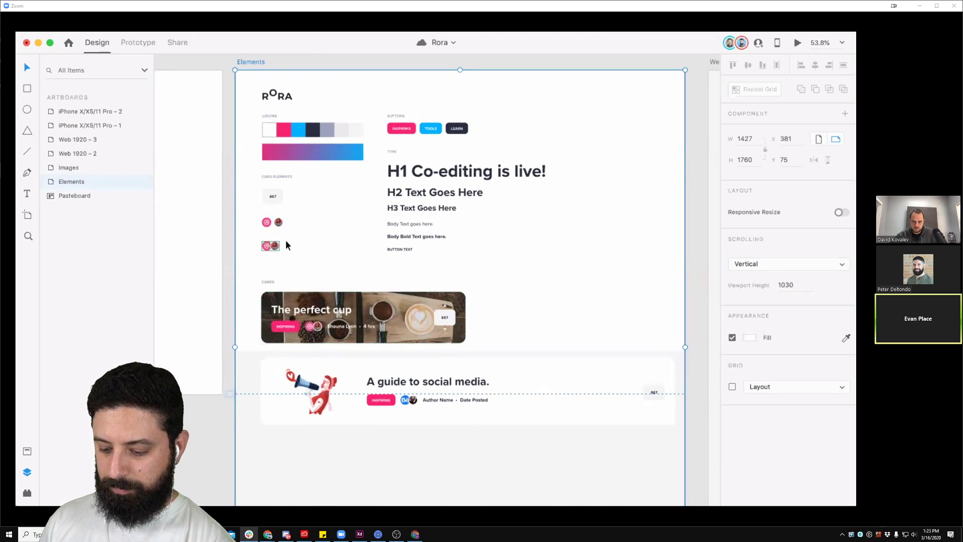
pyautogui.scroll(6, 289, 241)
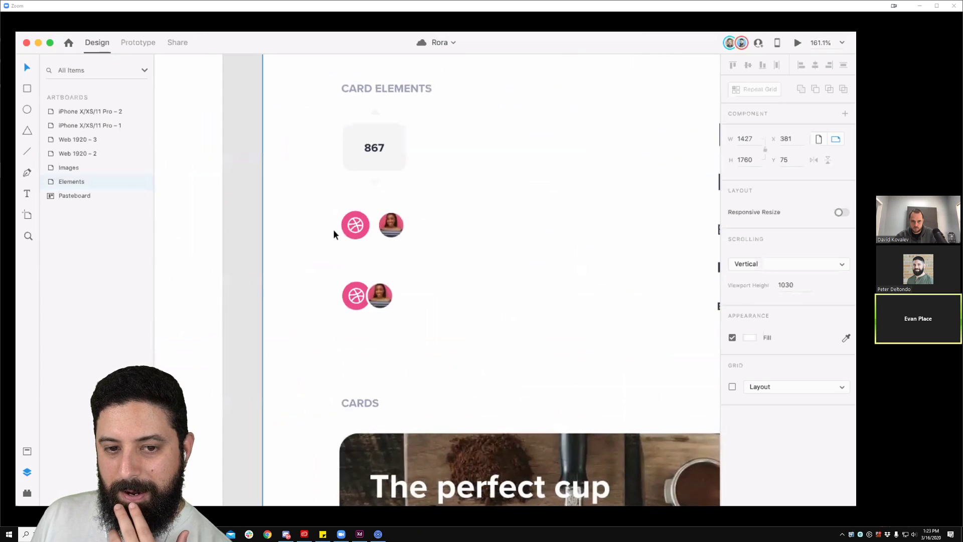
# Step: Inspect the Dribbble source icon and its avatar, then pan across the style guide's swatches and cards
pyautogui.click(355, 225)
pyautogui.click(423, 209)
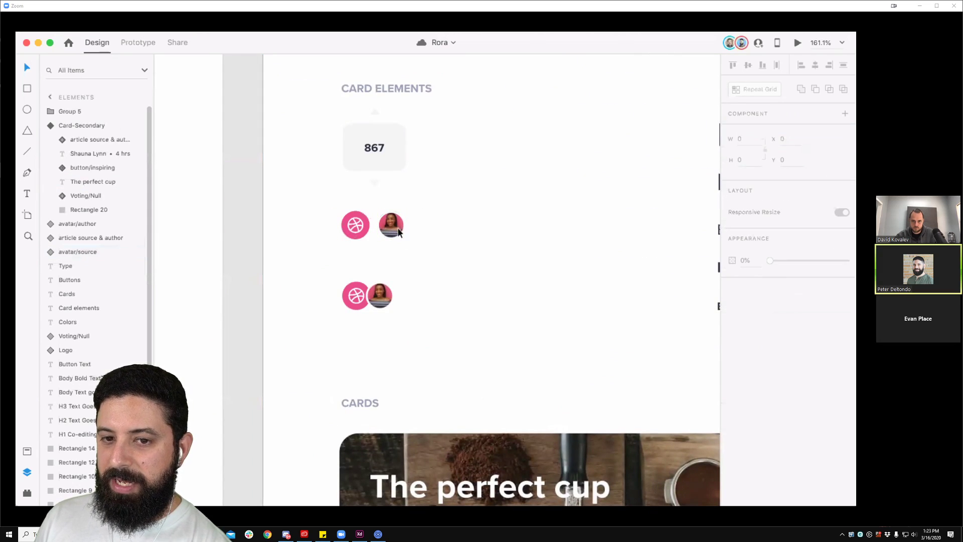
pyautogui.click(391, 225)
pyautogui.click(329, 215)
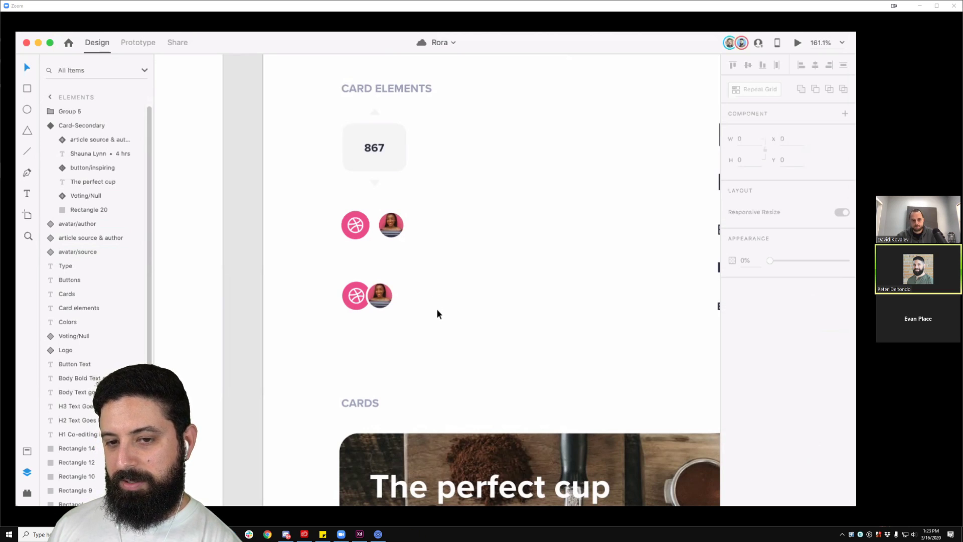
pyautogui.scroll(-5, 437, 311)
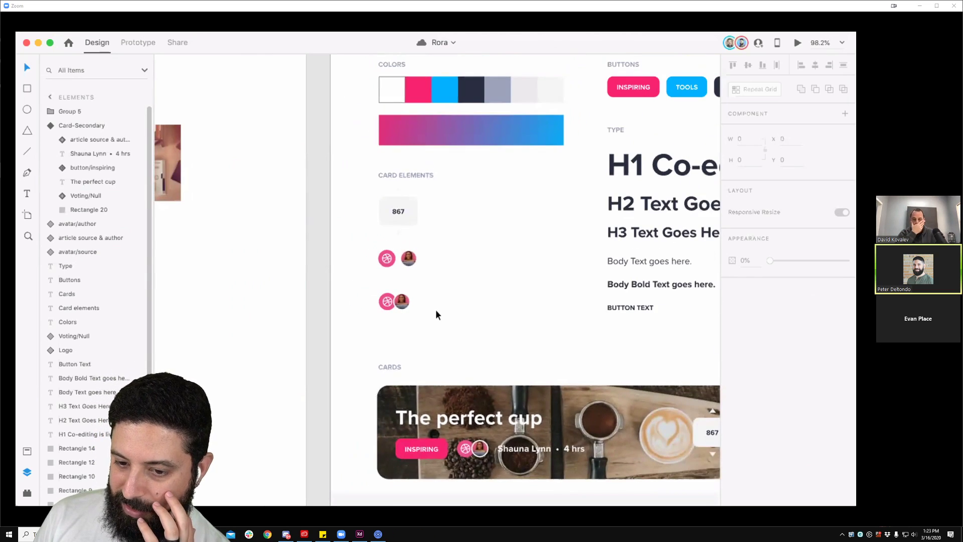
pyautogui.scroll(-1, 435, 309)
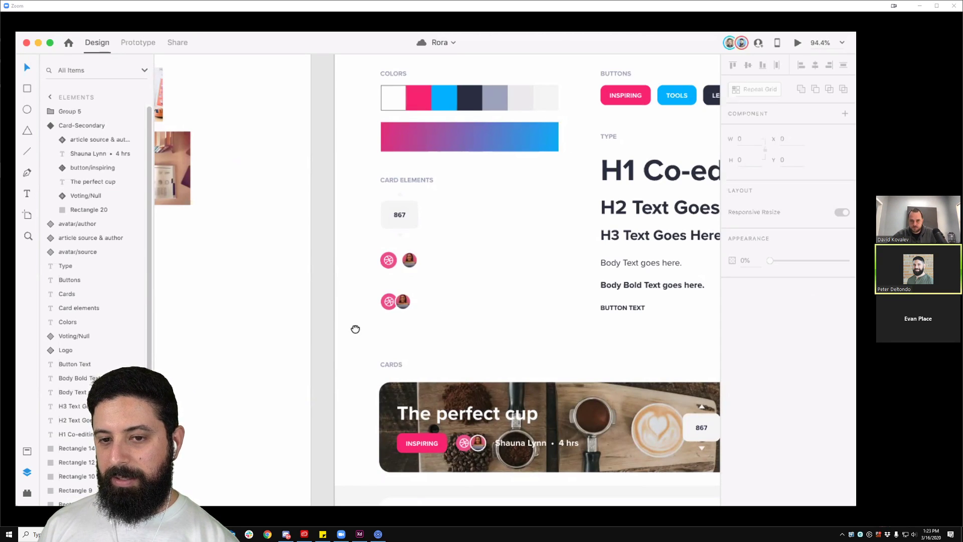
pyautogui.hscroll(-5, 352, 331)
pyautogui.scroll(1, 351, 331)
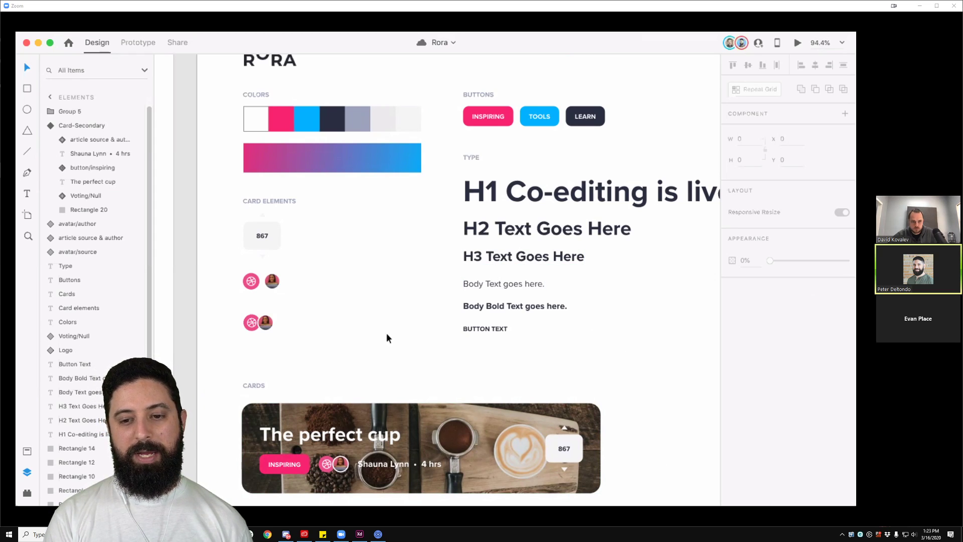
pyautogui.moveTo(339, 343); pyautogui.dragTo(402, 293)
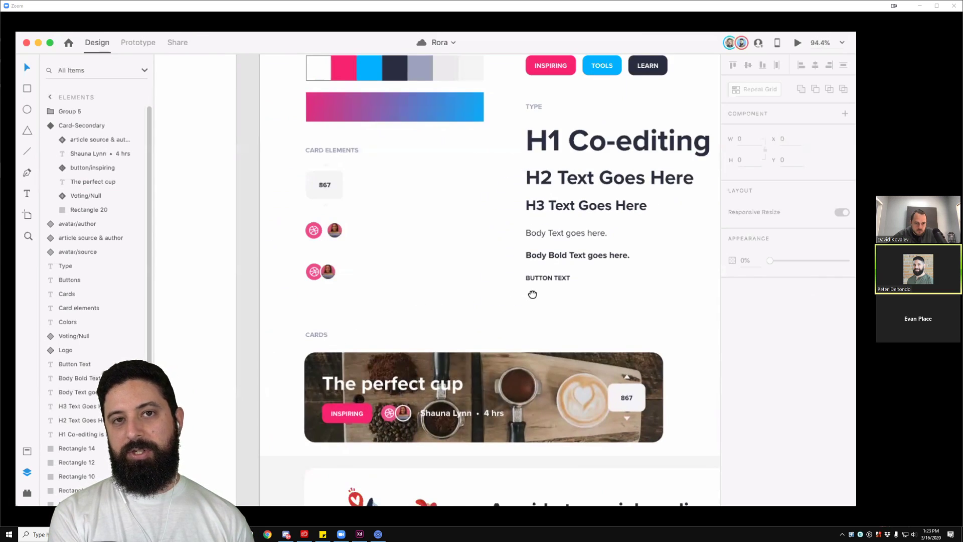
pyautogui.moveTo(533, 295); pyautogui.dragTo(501, 258)
pyautogui.scroll(2, 338, 260)
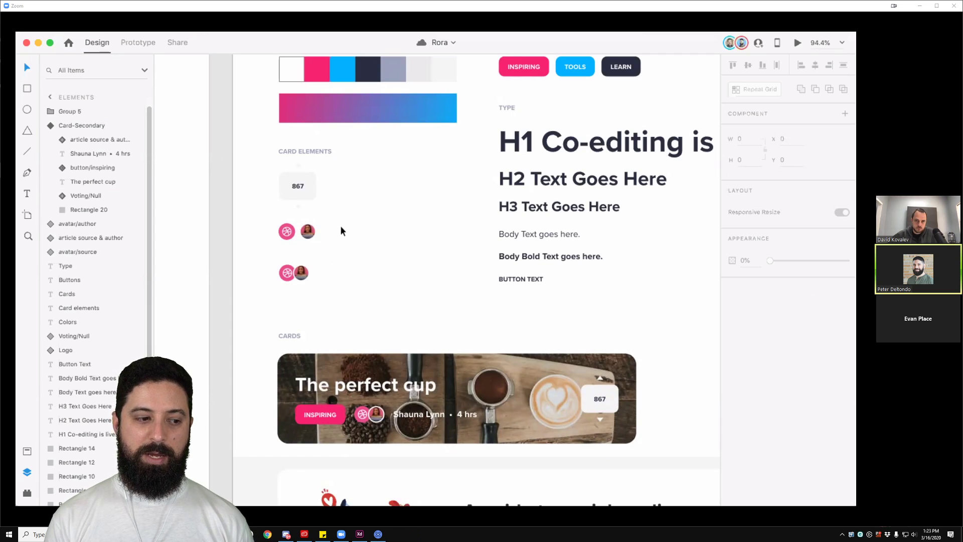
pyautogui.moveTo(404, 299); pyautogui.dragTo(356, 282)
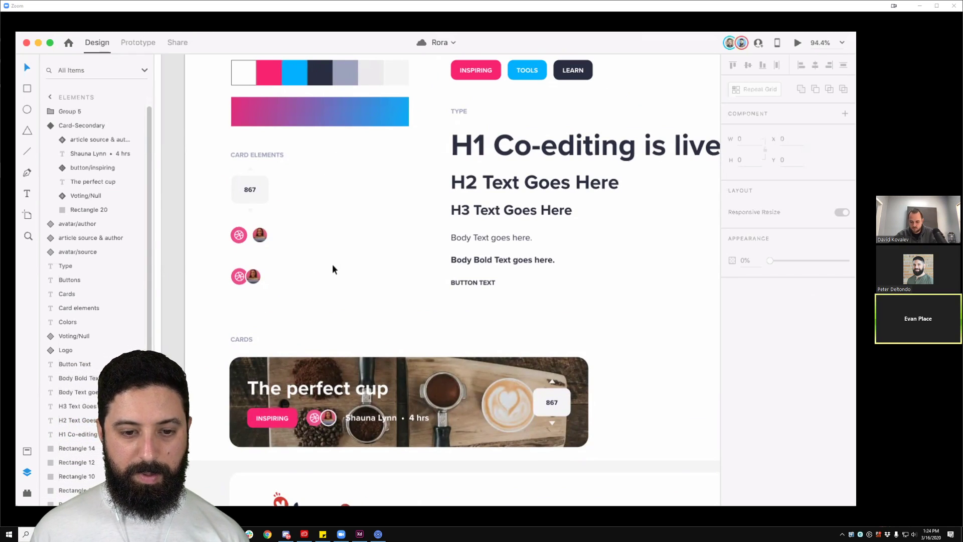
pyautogui.moveTo(276, 239); pyautogui.dragTo(342, 224)
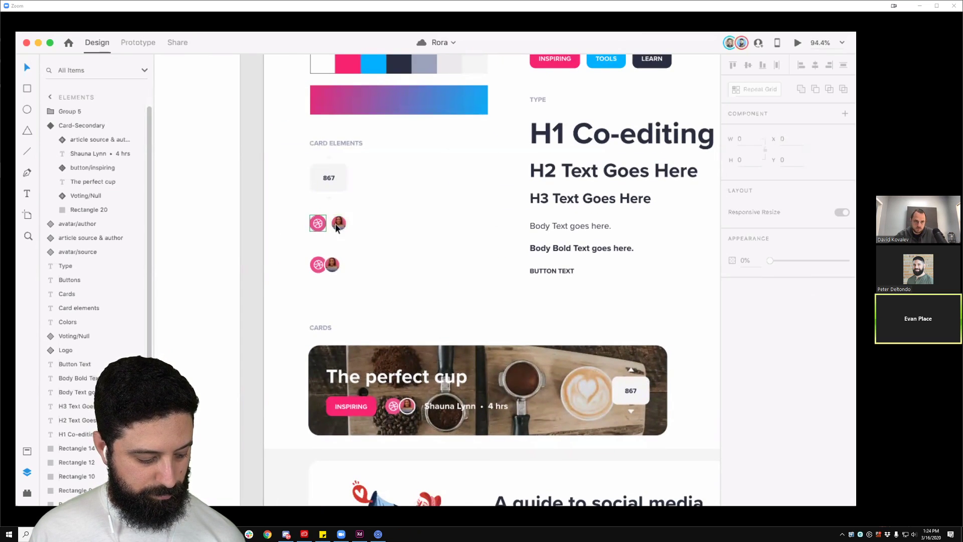
pyautogui.scroll(-2, 419, 286)
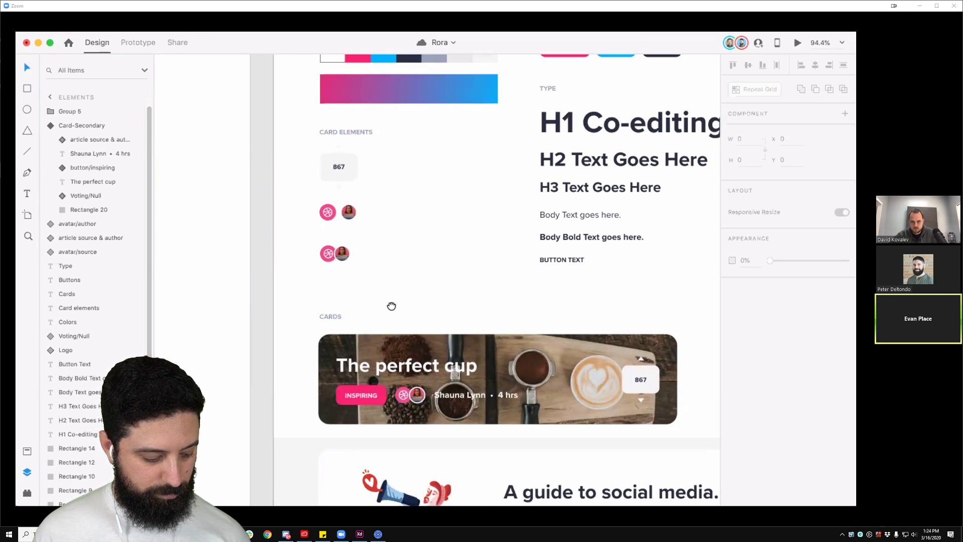
pyautogui.scroll(2, 374, 271)
pyautogui.scroll(5, 344, 236)
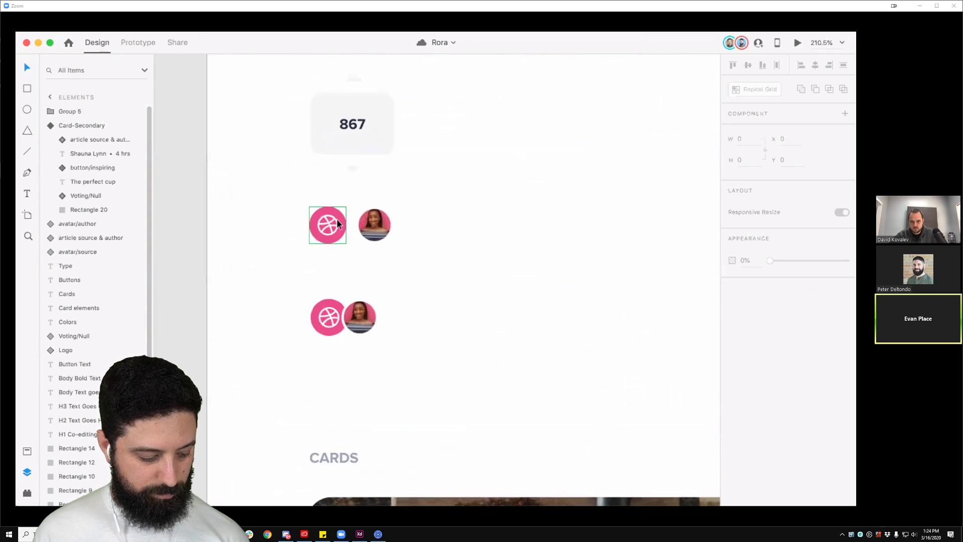
# Step: Expand the article source & author layer and duplicate the Dribbble-and-avatar pair to the right
pyautogui.click(353, 327)
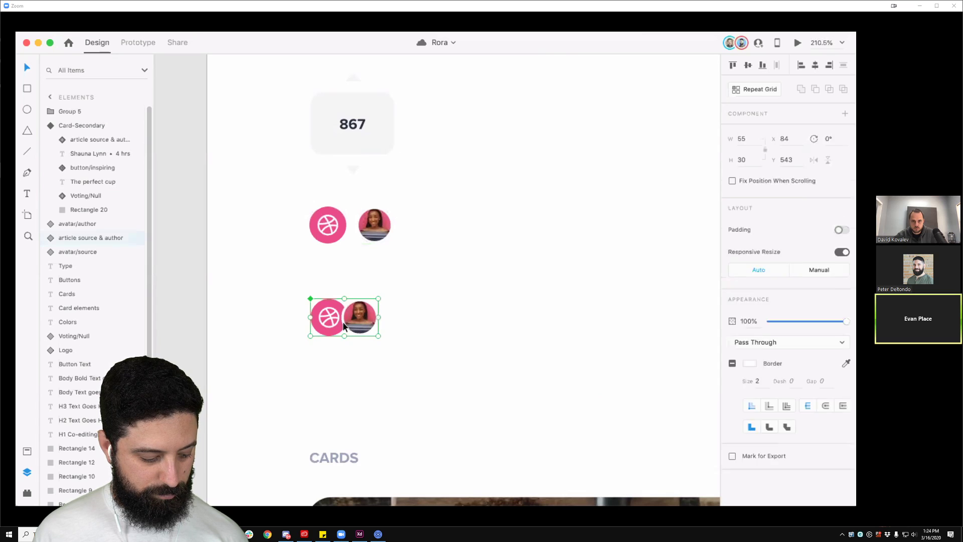
pyautogui.click(51, 238)
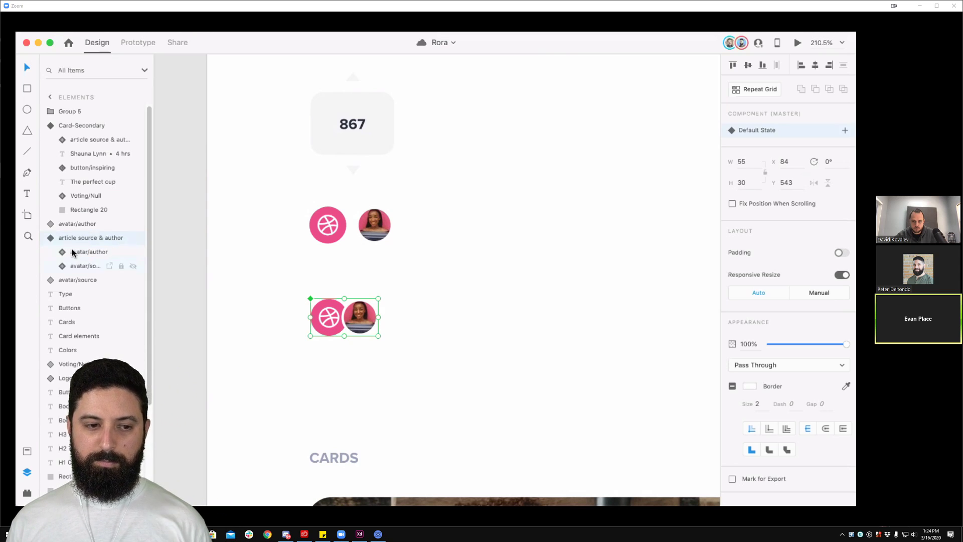
pyautogui.click(406, 311)
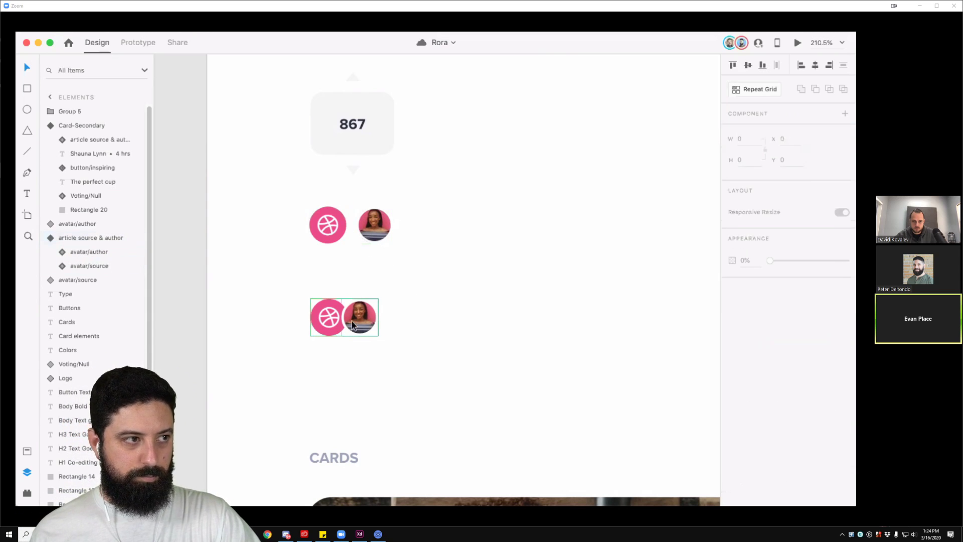
pyautogui.click(350, 324)
pyautogui.moveTo(343, 318); pyautogui.dragTo(434, 320)
pyautogui.scroll(-5, 452, 306)
pyautogui.keyDown('ctrl'); pyautogui.scroll(-5, 462, 287); pyautogui.keyUp('ctrl')
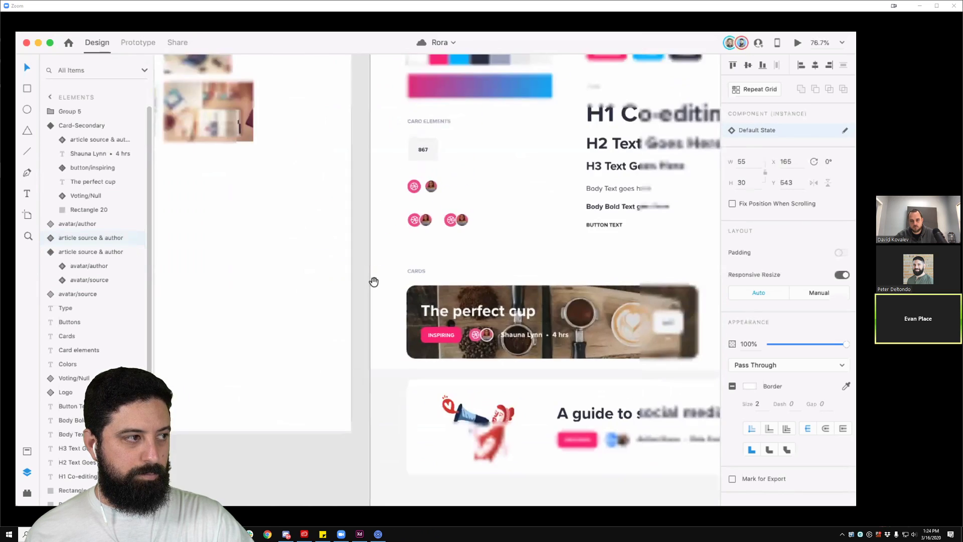
pyautogui.hscroll(-5, 294, 241)
# Step: Paste the Behance logo onto the duplicate's source circle, then duplicate that Behance pair again
pyautogui.click(237, 225)
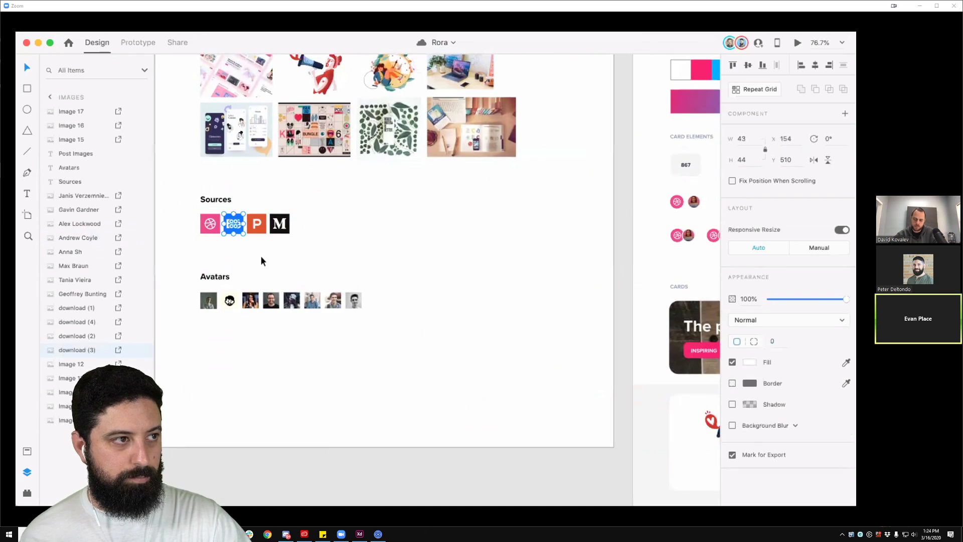
pyautogui.click(505, 253)
pyautogui.moveTo(718, 263); pyautogui.dragTo(450, 257)
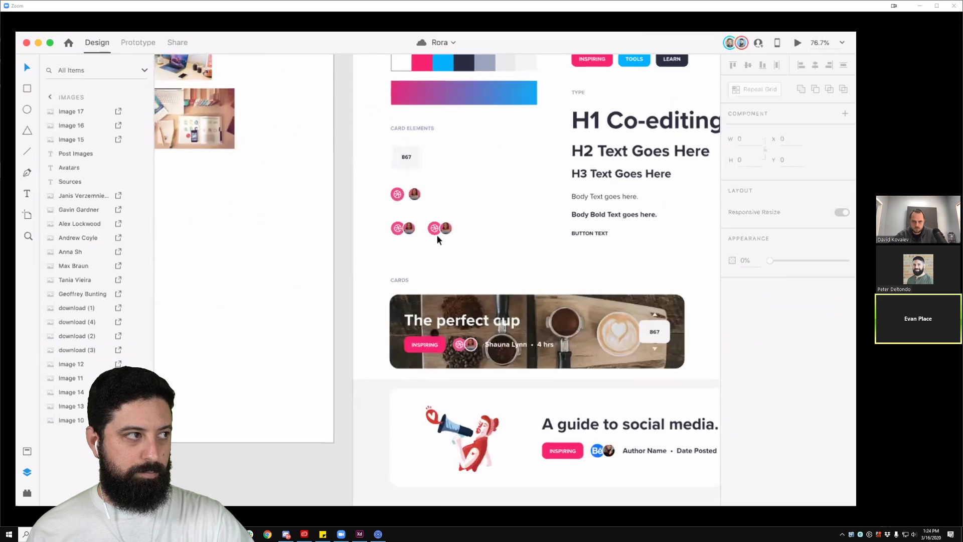
pyautogui.keyDown('ctrl'); pyautogui.scroll(5, 437, 234); pyautogui.keyUp('ctrl')
pyautogui.click(425, 215)
pyautogui.press('super+alt+v')
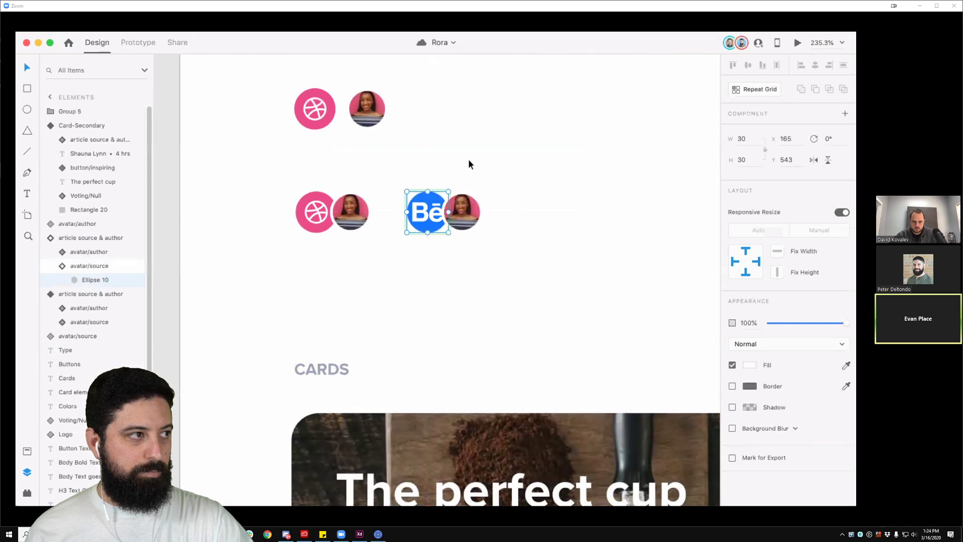
pyautogui.click(468, 159)
pyautogui.moveTo(476, 241)
pyautogui.mouseDown()
pyautogui.moveTo(405, 278)
pyautogui.moveTo(472, 260)
pyautogui.mouseUp()
# Step: Select both Behance-and-avatar copies together and delete them
pyautogui.click(370, 256)
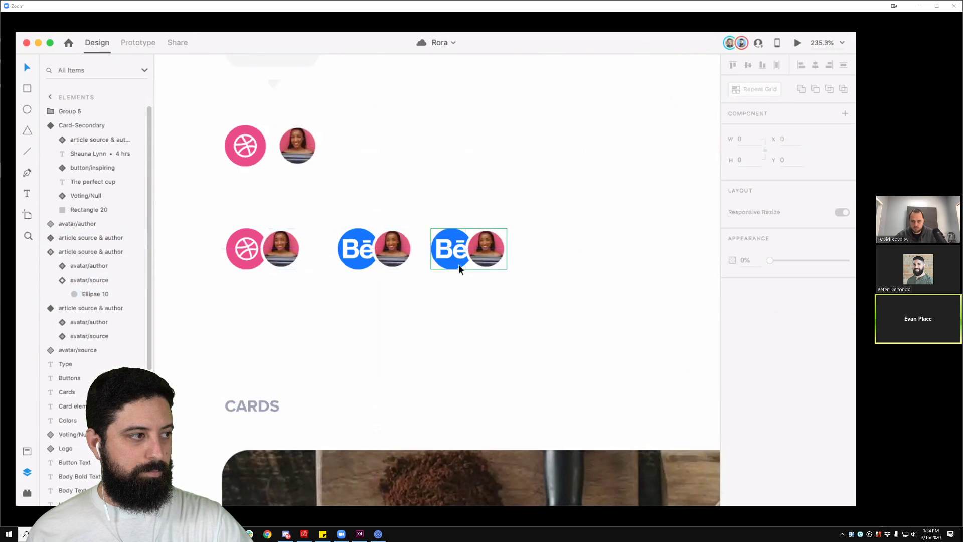
pyautogui.click(389, 249)
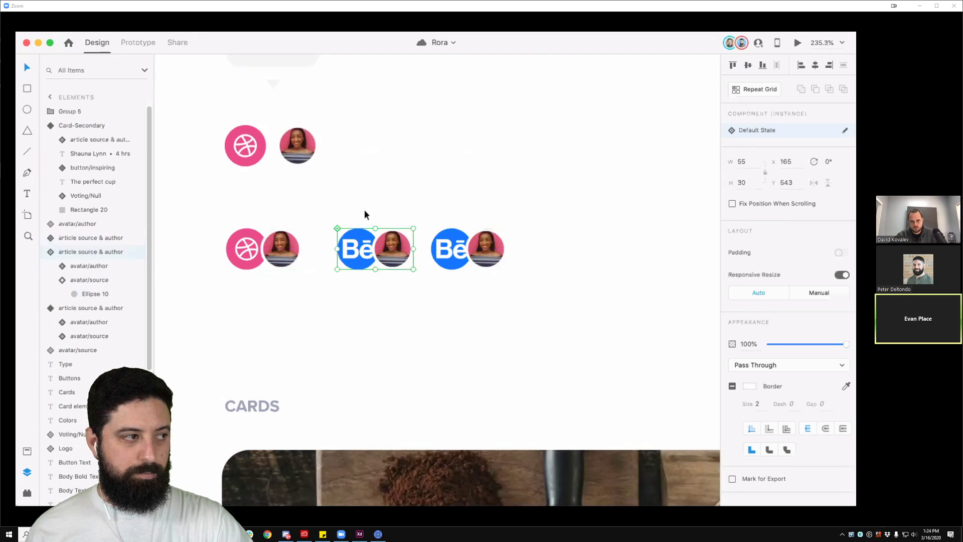
pyautogui.click(451, 253)
pyautogui.keyDown('shift'); pyautogui.click(380, 258); pyautogui.keyUp('shift')
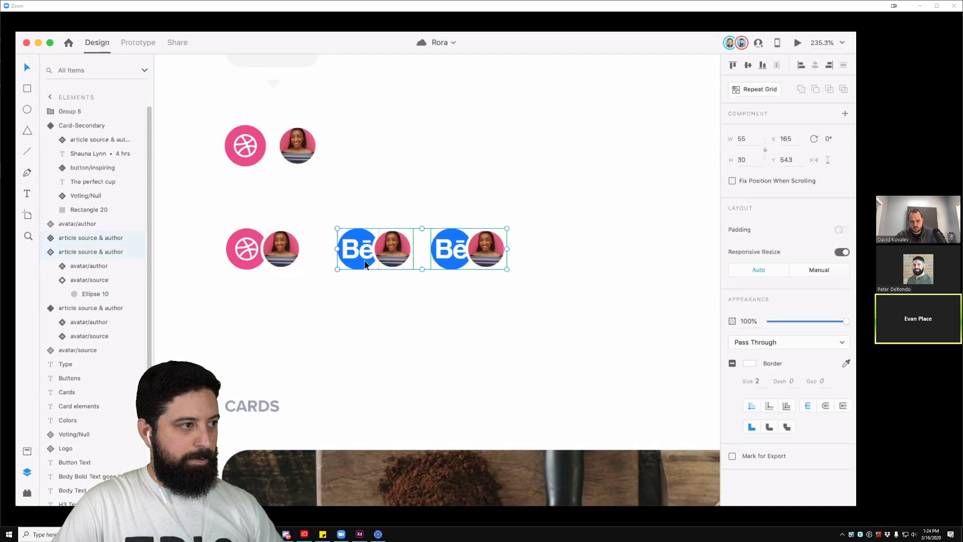
pyautogui.press('Delete')
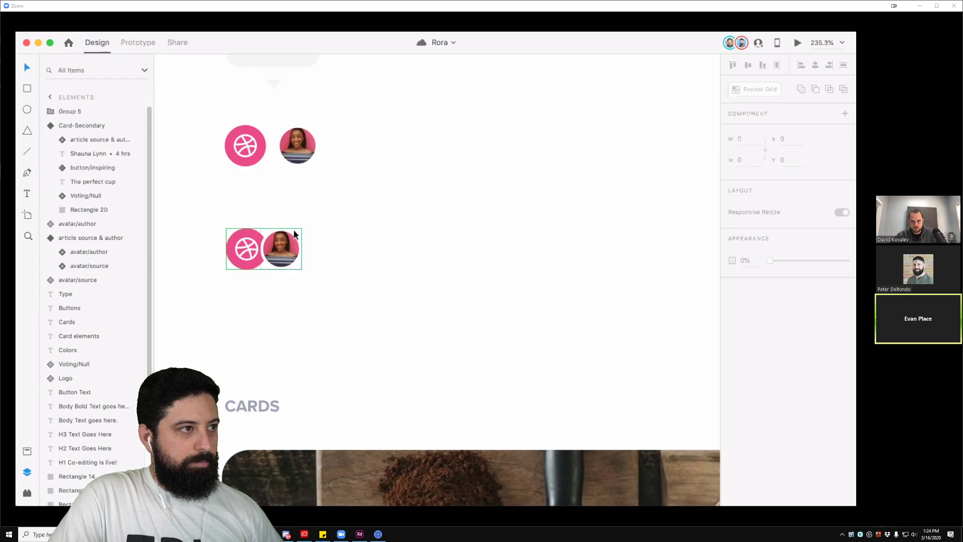
# Step: Pan to the Web 1920-2 page and select the source-and-avatar badges in the top two cards
pyautogui.scroll(-5, 291, 278)
pyautogui.moveTo(331, 288); pyautogui.dragTo(61, 336)
pyautogui.moveTo(712, 346); pyautogui.dragTo(474, 346)
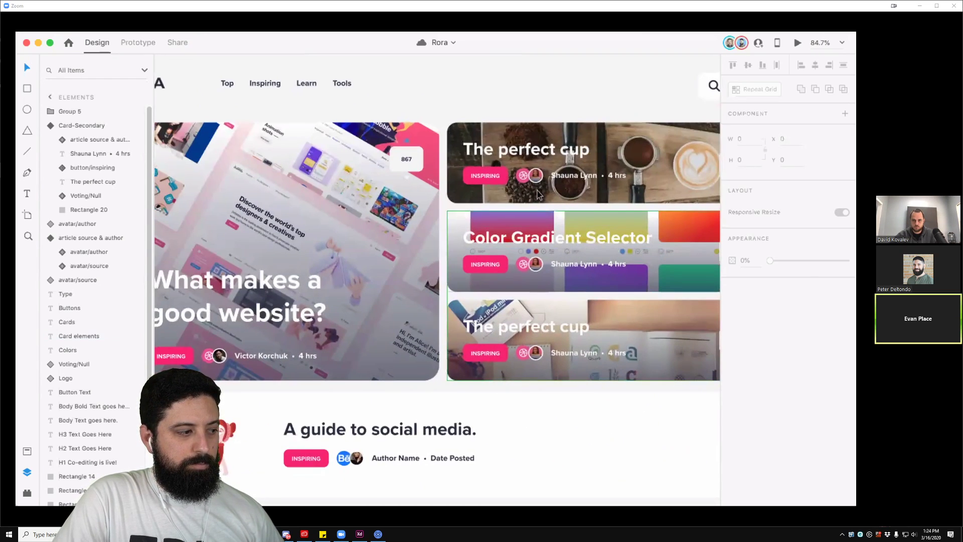
pyautogui.moveTo(550, 188); pyautogui.dragTo(502, 209)
pyautogui.click(480, 200)
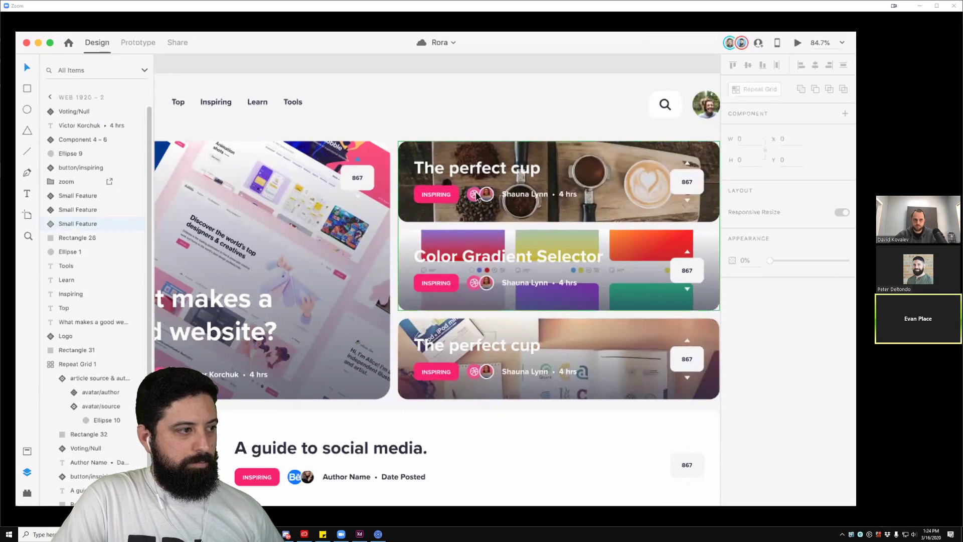
pyautogui.click(480, 283)
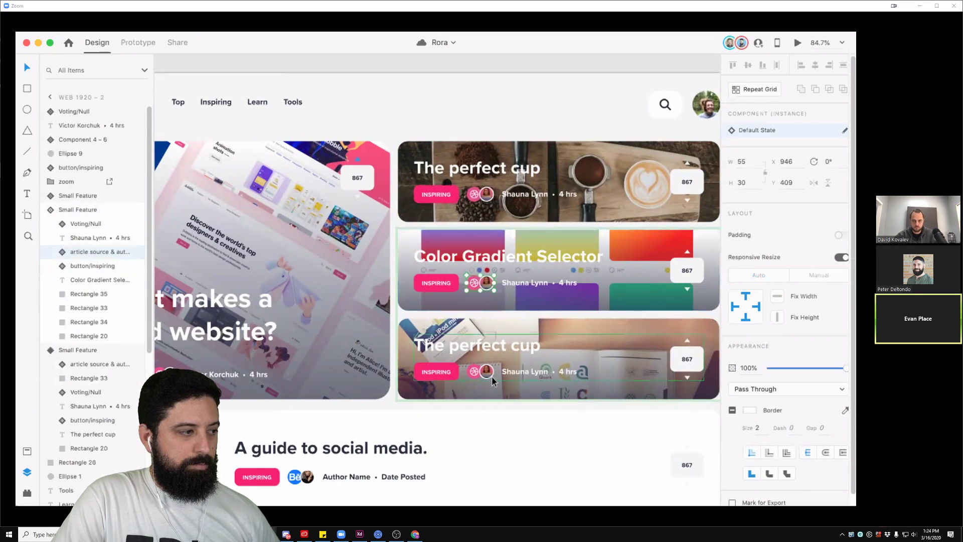
# Step: Select the repeated article card list, re-center the three secondary cards and enter their card component
pyautogui.scroll(-4, 455, 271)
pyautogui.hscroll(-3, 454, 271)
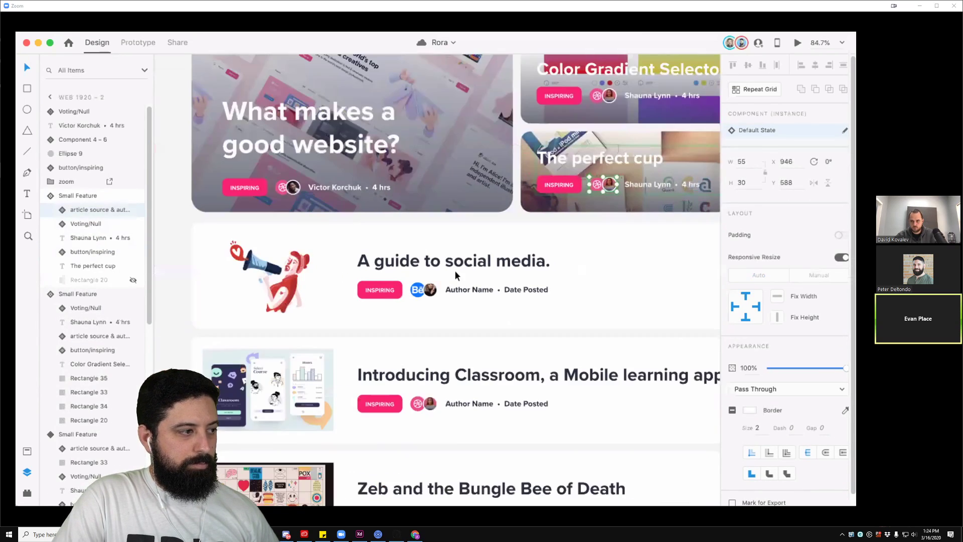
pyautogui.click(424, 296)
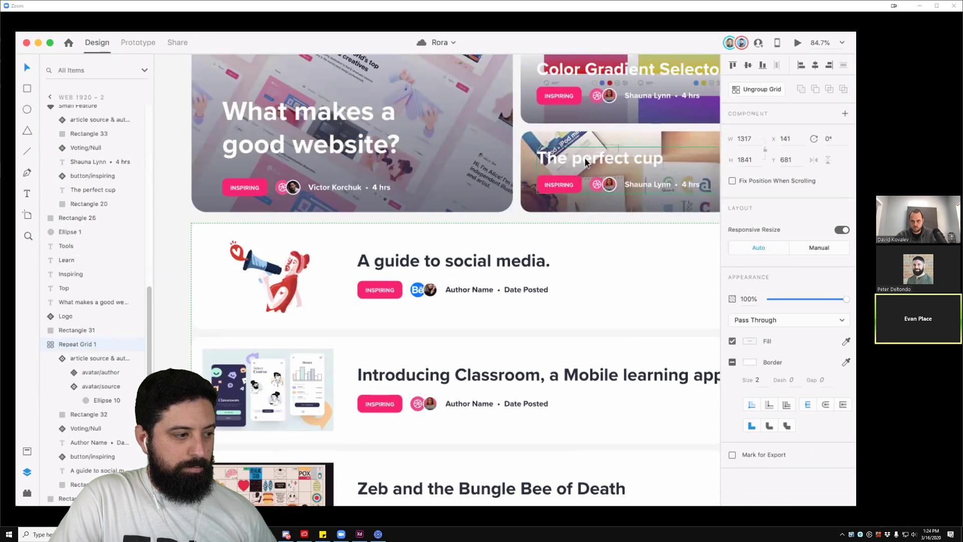
pyautogui.moveTo(242, 314); pyautogui.dragTo(324, 301)
pyautogui.hscroll(-5, 324, 302)
pyautogui.hscroll(7, 256, 318)
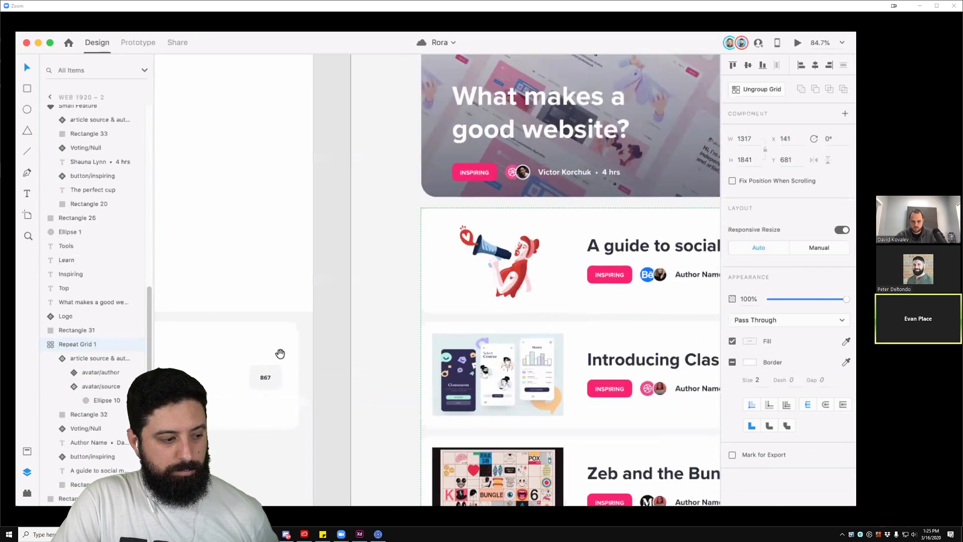
pyautogui.scroll(2, 279, 353)
pyautogui.scroll(-3, 456, 326)
pyautogui.scroll(-2, 456, 327)
pyautogui.moveTo(481, 334); pyautogui.dragTo(480, 298)
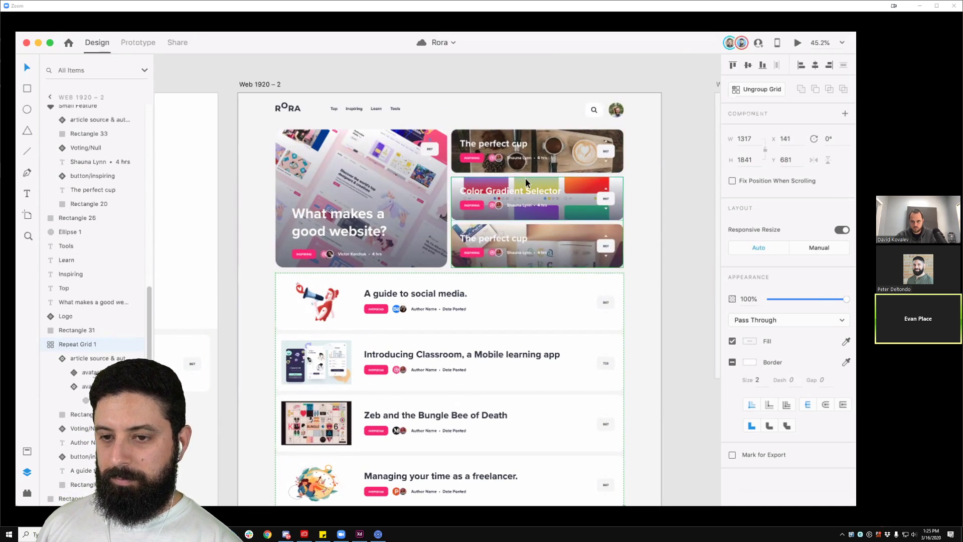
pyautogui.scroll(2, 525, 227)
pyautogui.scroll(3, 525, 227)
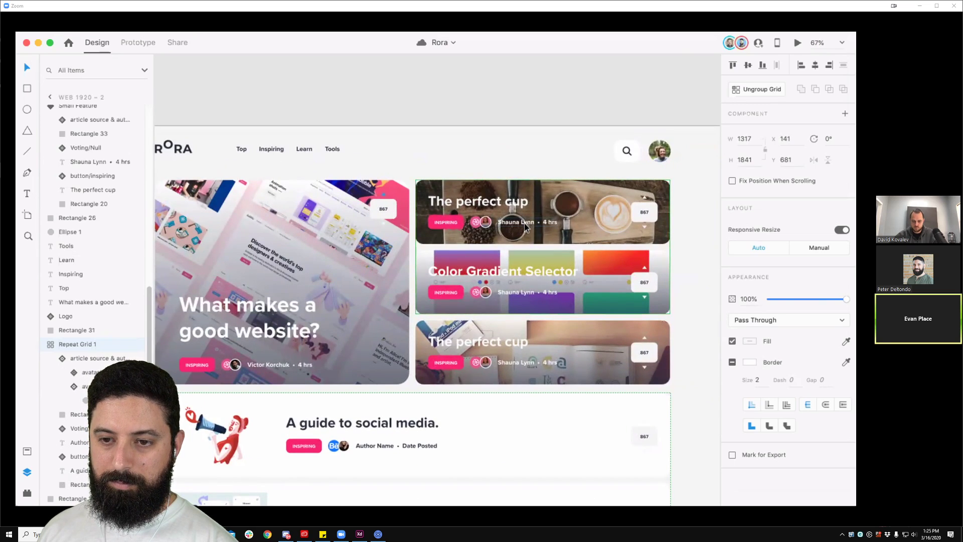
pyautogui.scroll(3, 525, 227)
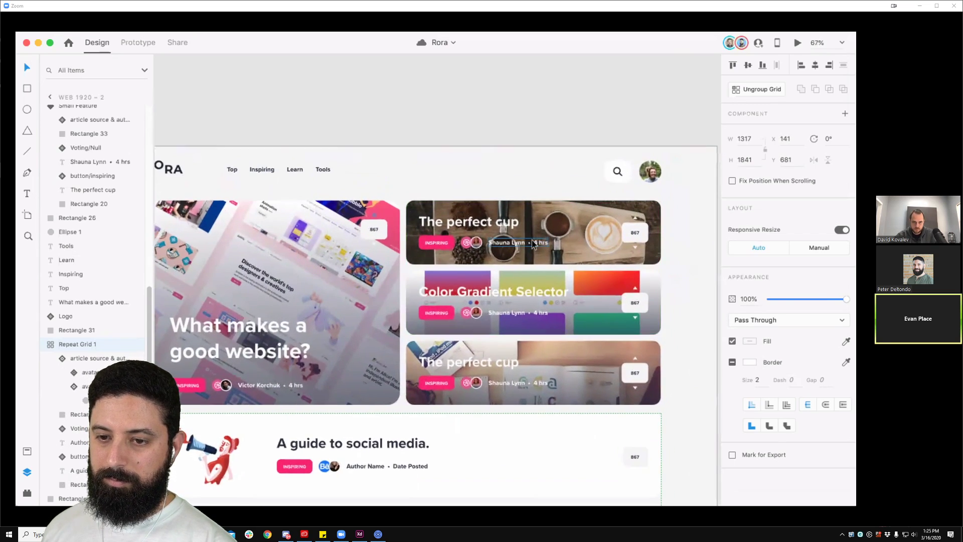
pyautogui.moveTo(531, 263); pyautogui.dragTo(450, 236)
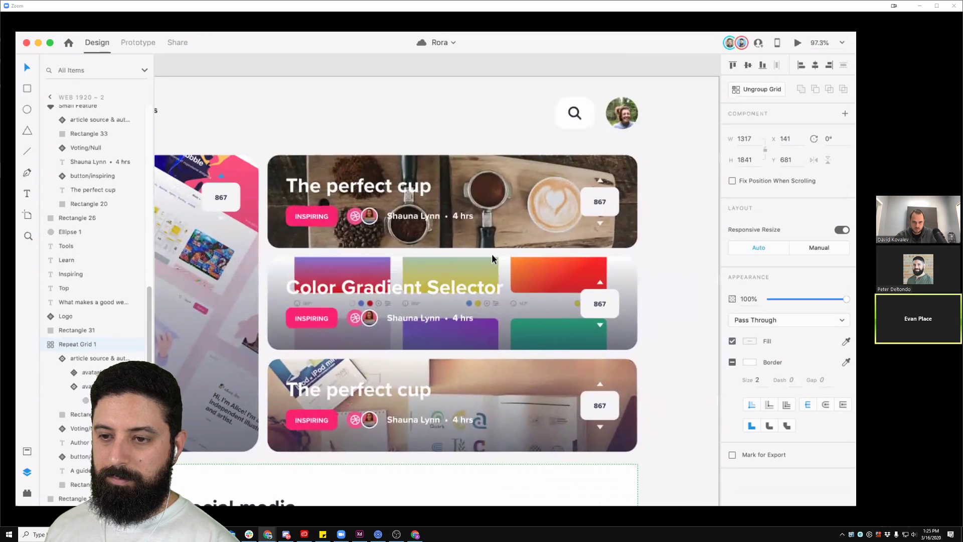
pyautogui.doubleClick(489, 251)
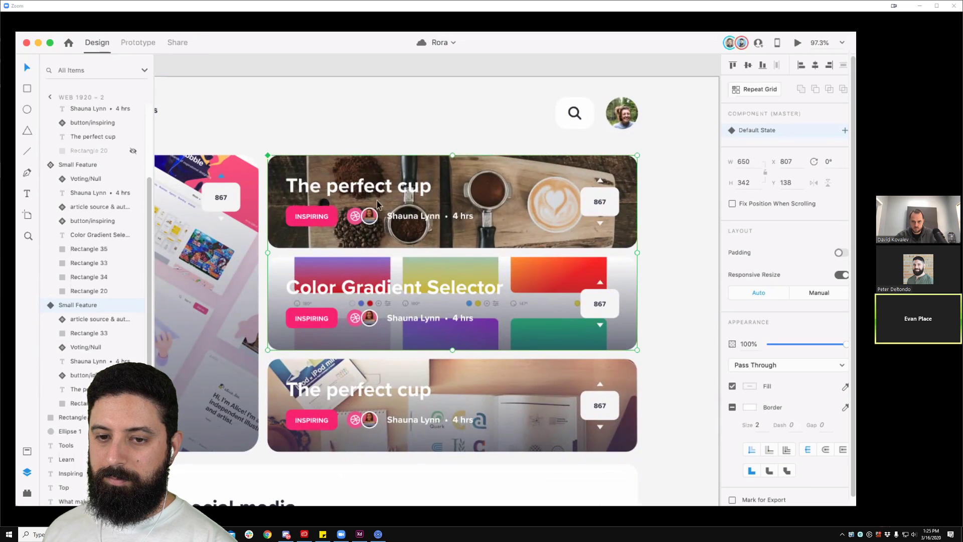
pyautogui.scroll(-1, 414, 195)
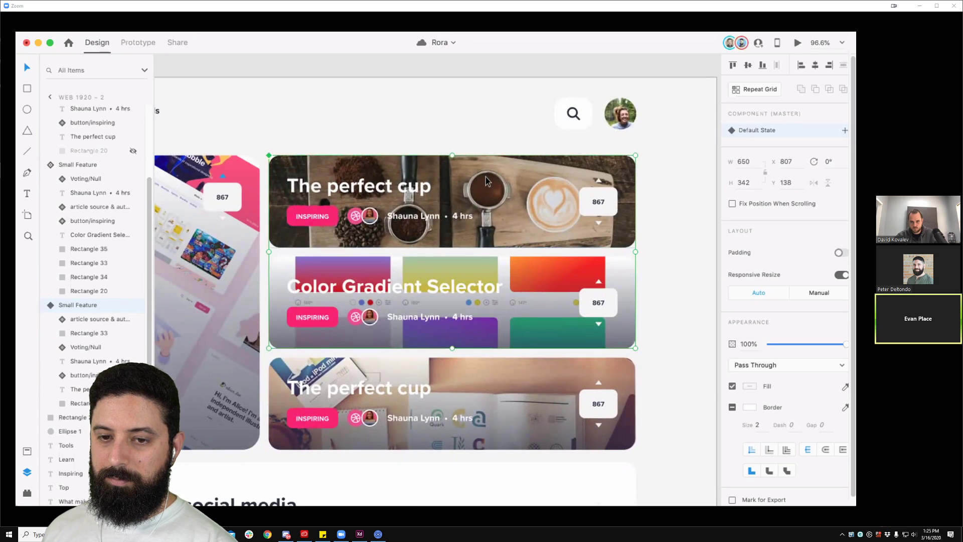
pyautogui.scroll(-5, 485, 177)
pyautogui.scroll(5, 375, 233)
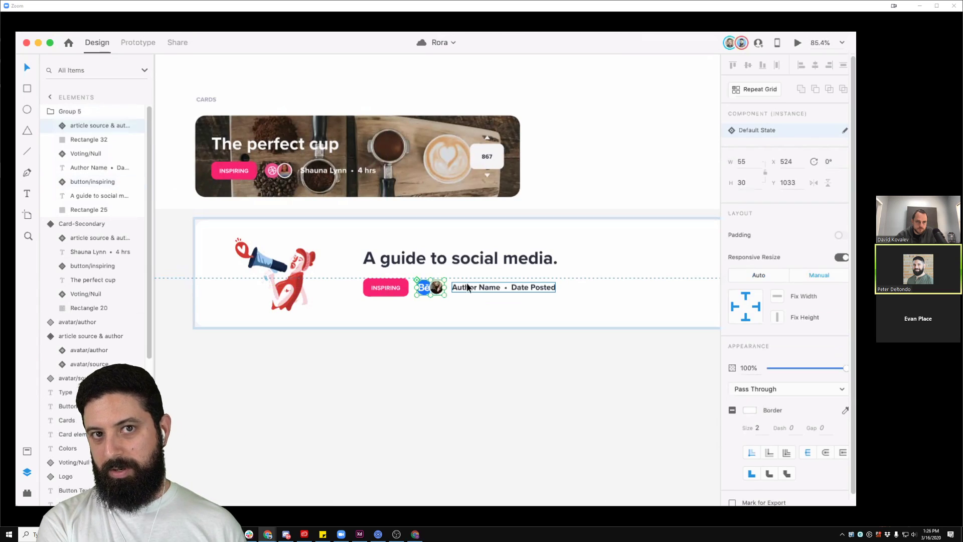
pyautogui.click(551, 214)
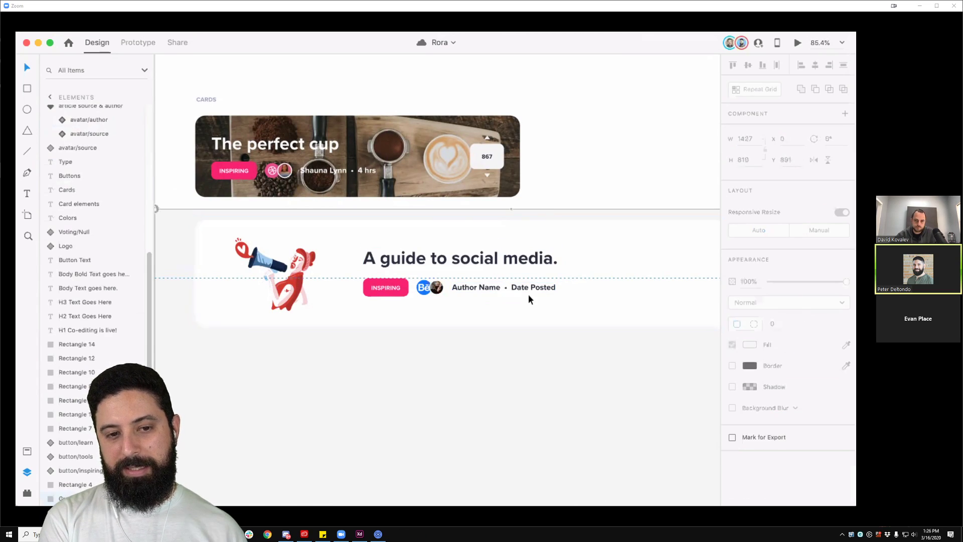
pyautogui.scroll(-5, 528, 294)
pyautogui.moveTo(528, 294); pyautogui.dragTo(198, 327)
pyautogui.moveTo(391, 298); pyautogui.dragTo(585, 294)
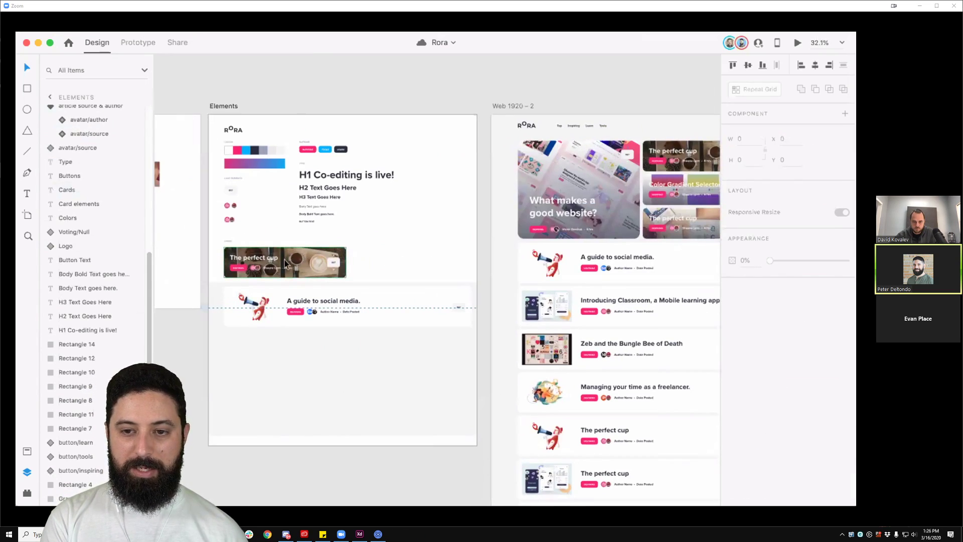
pyautogui.click(323, 261)
pyautogui.hscroll(5, 375, 226)
pyautogui.scroll(5, 472, 190)
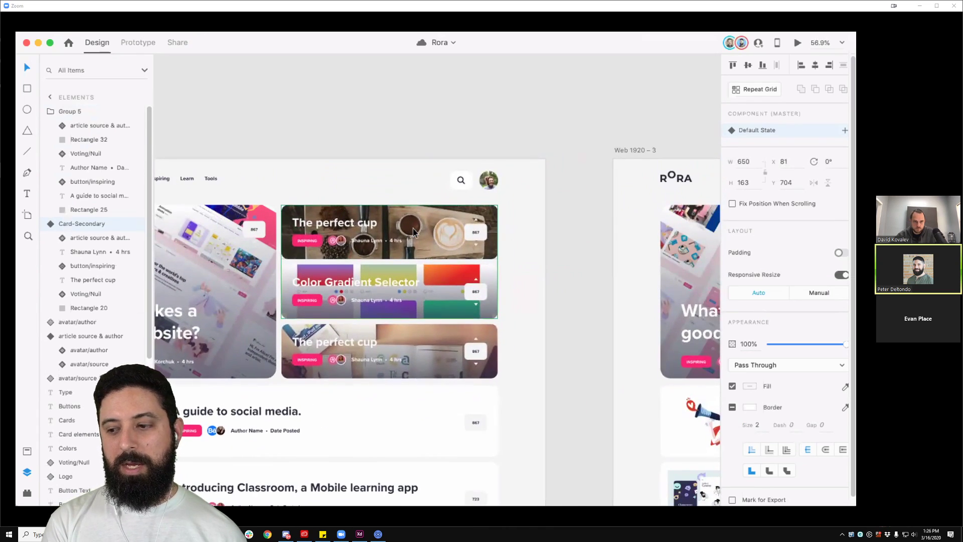
pyautogui.doubleClick(414, 231)
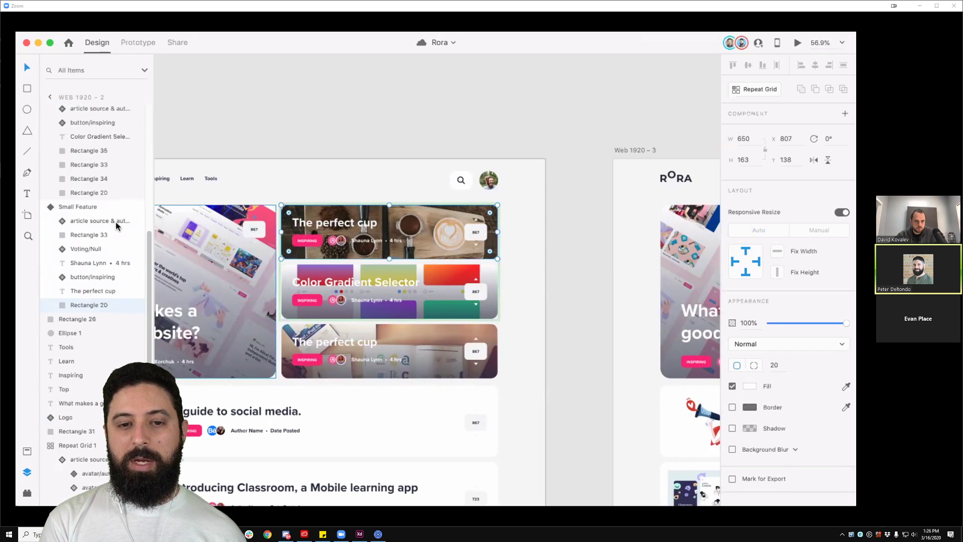
pyautogui.scroll(2, 96, 233)
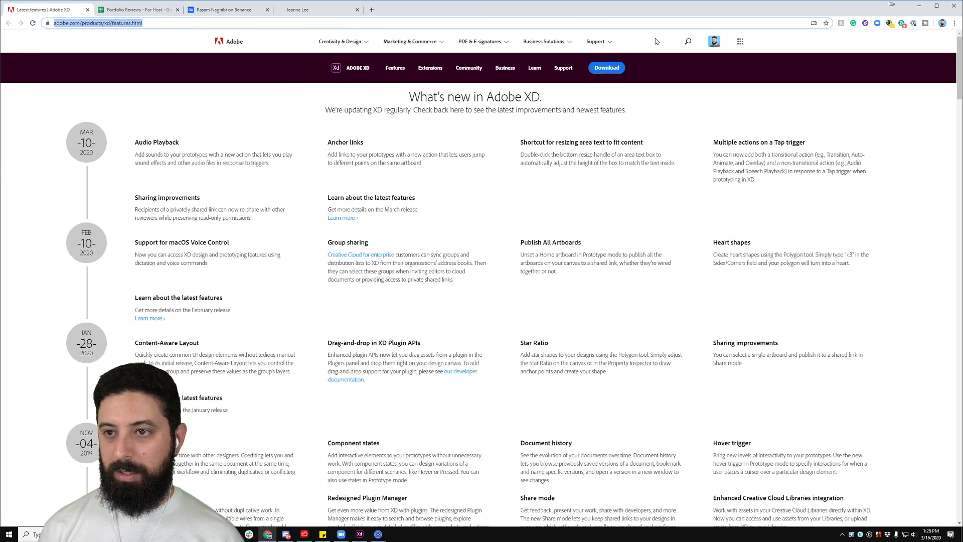
# Step: Scroll back up the What's new in Adobe XD features page
pyautogui.scroll(1, 655, 39)
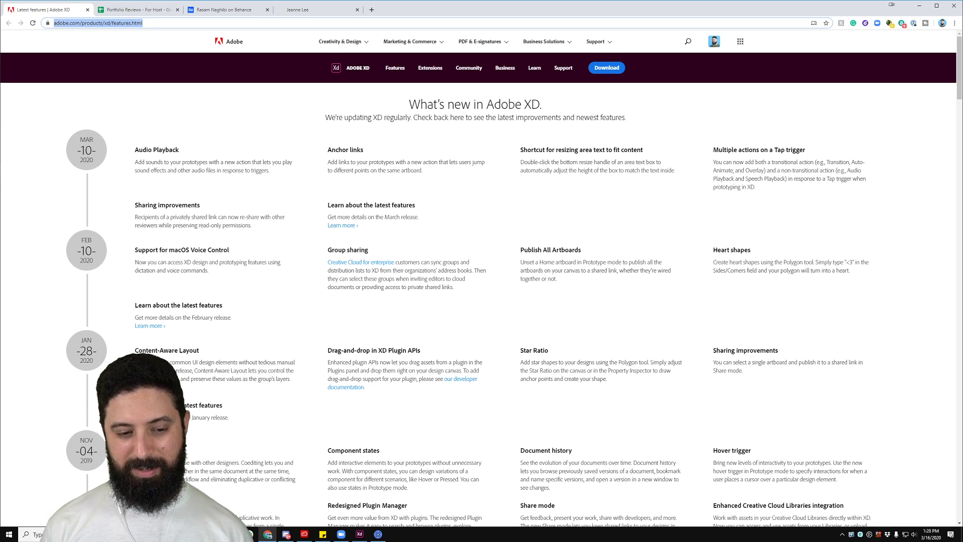
# Step: Clear the address bar selection and minimize Chrome to reveal the shared Adobe XD Elements artboard
pyautogui.click(192, 460)
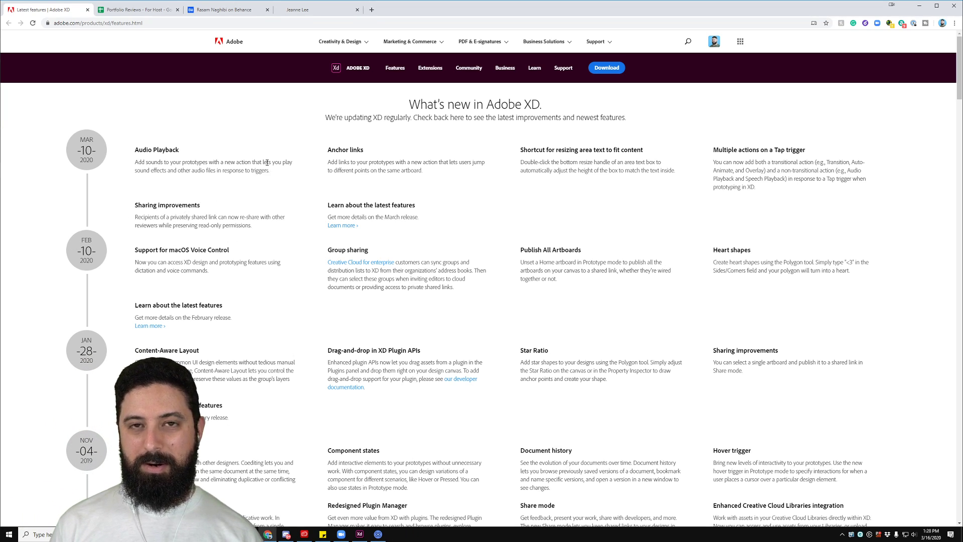
pyautogui.click(921, 7)
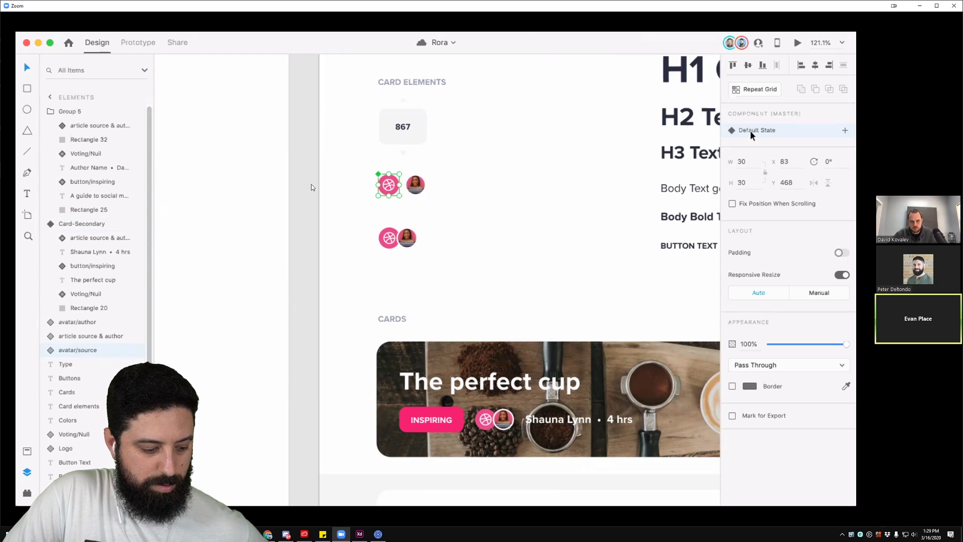
# Step: Add a new Behance state to the source avatar component
pyautogui.click(845, 131)
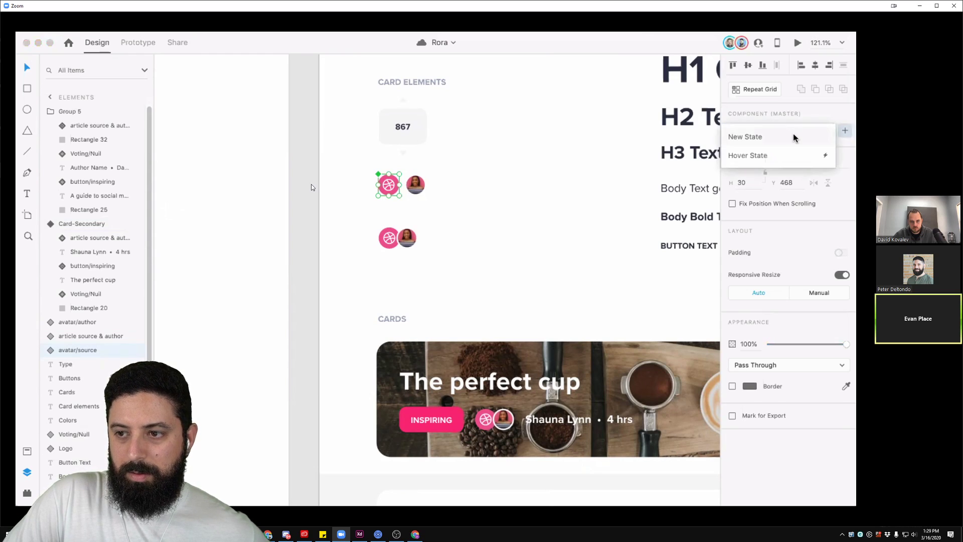
pyautogui.click(796, 138)
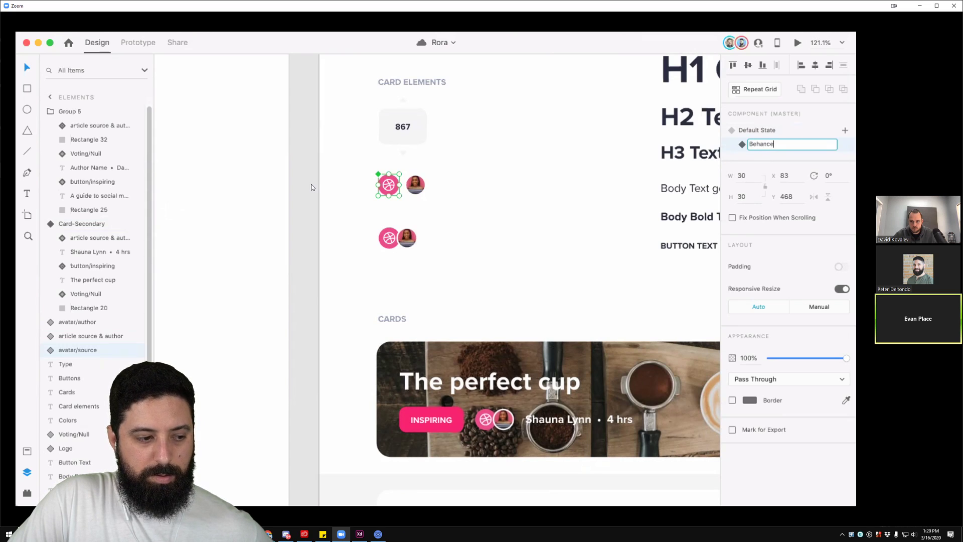
pyautogui.press('Return')
pyautogui.press('Escape')
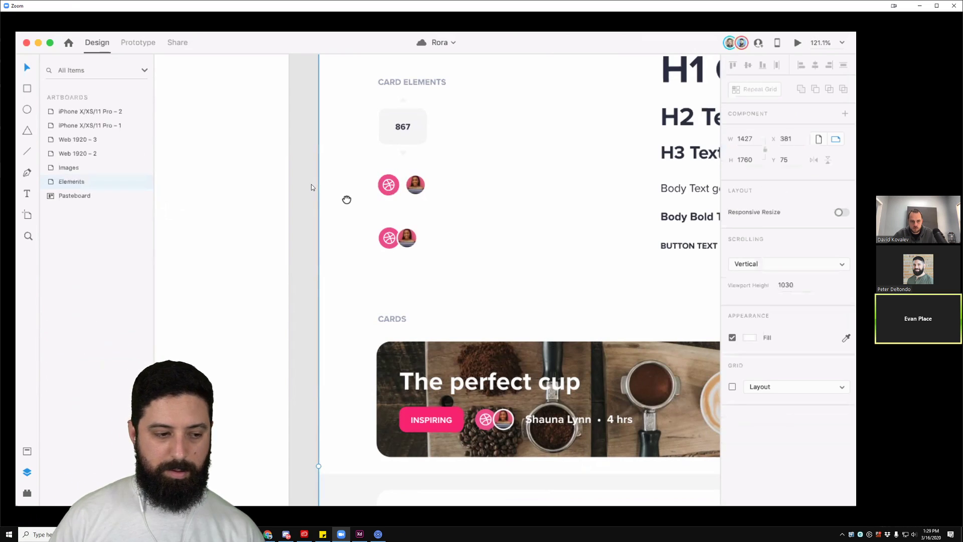
# Step: Copy the Behance logo from the Images artboard onto the Dribbble icon, then preview both states
pyautogui.moveTo(347, 200); pyautogui.dragTo(483, 196)
pyautogui.moveTo(219, 230); pyautogui.dragTo(690, 190)
pyautogui.click(303, 178)
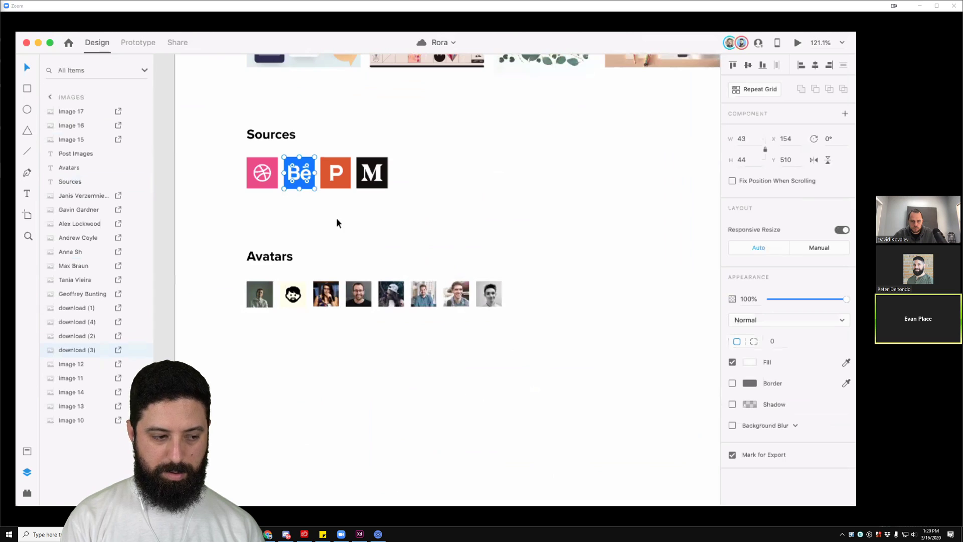
pyautogui.click(557, 212)
pyautogui.moveTo(662, 242); pyautogui.dragTo(321, 235)
pyautogui.moveTo(680, 206); pyautogui.dragTo(435, 298)
pyautogui.click(405, 224)
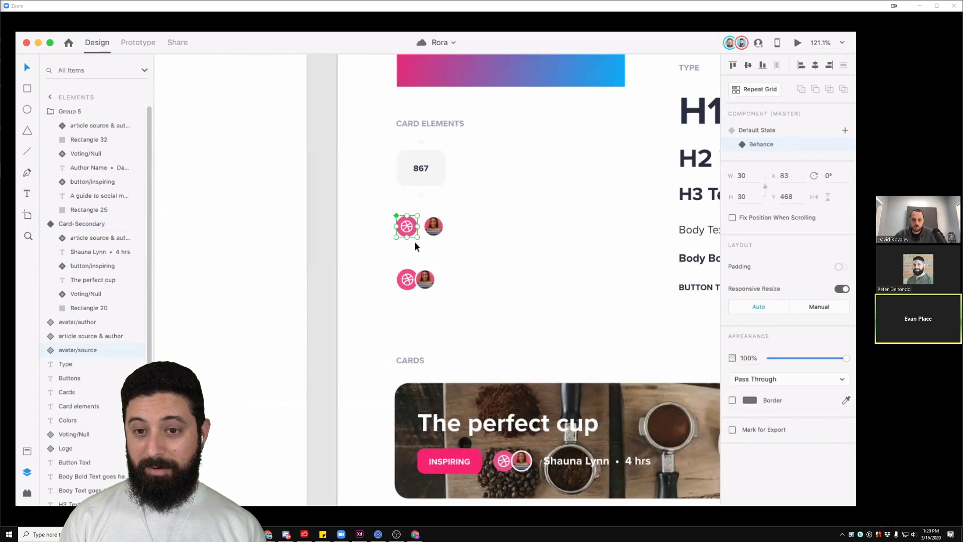
pyautogui.press('alt+super+v')
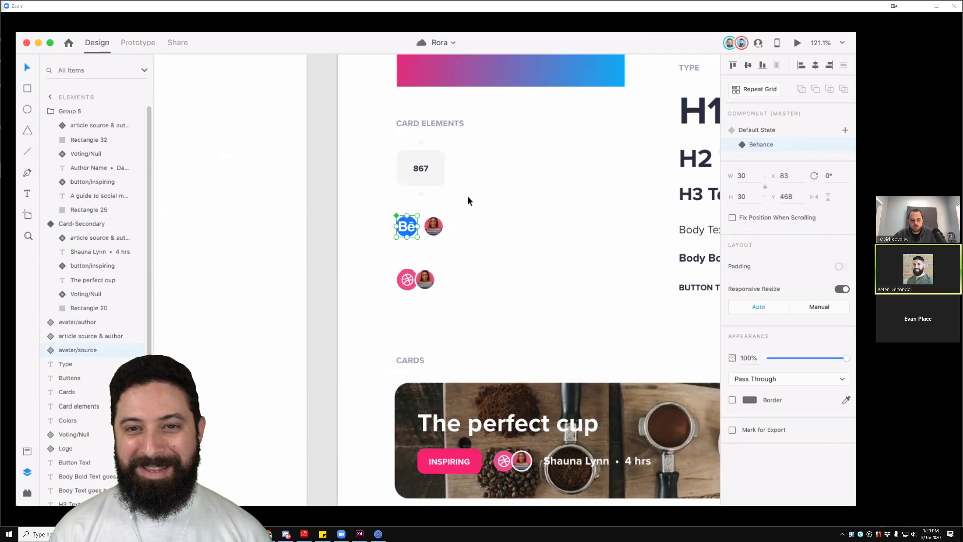
pyautogui.click(471, 207)
pyautogui.click(407, 226)
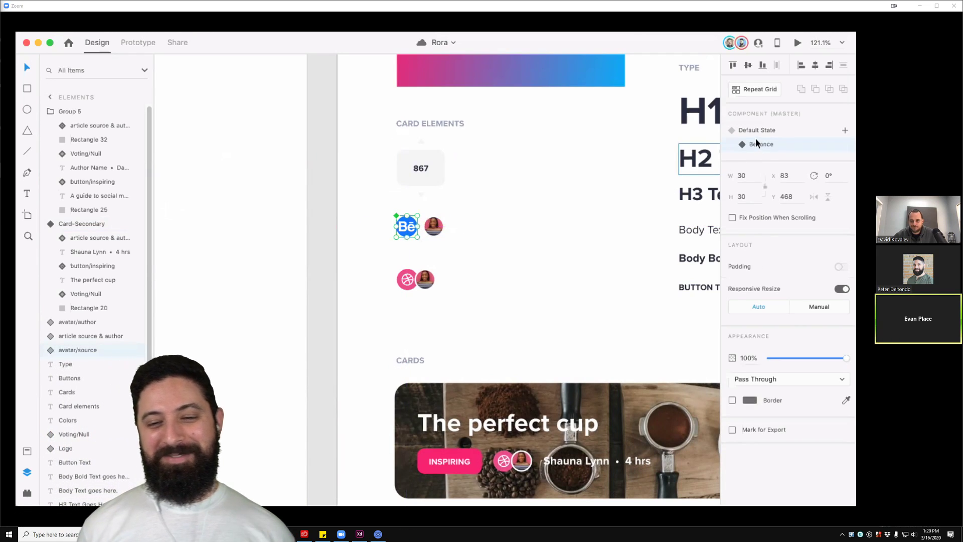
pyautogui.click(755, 130)
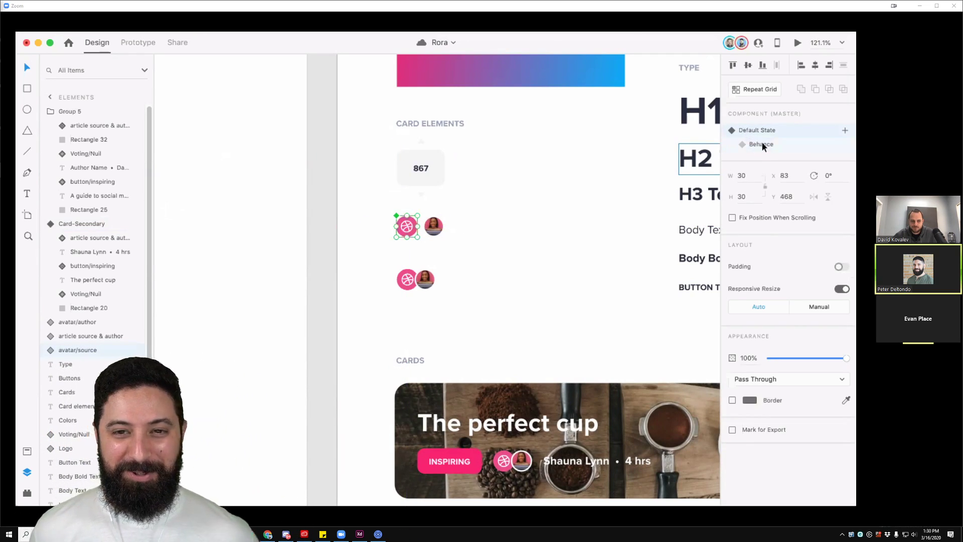
pyautogui.click(769, 144)
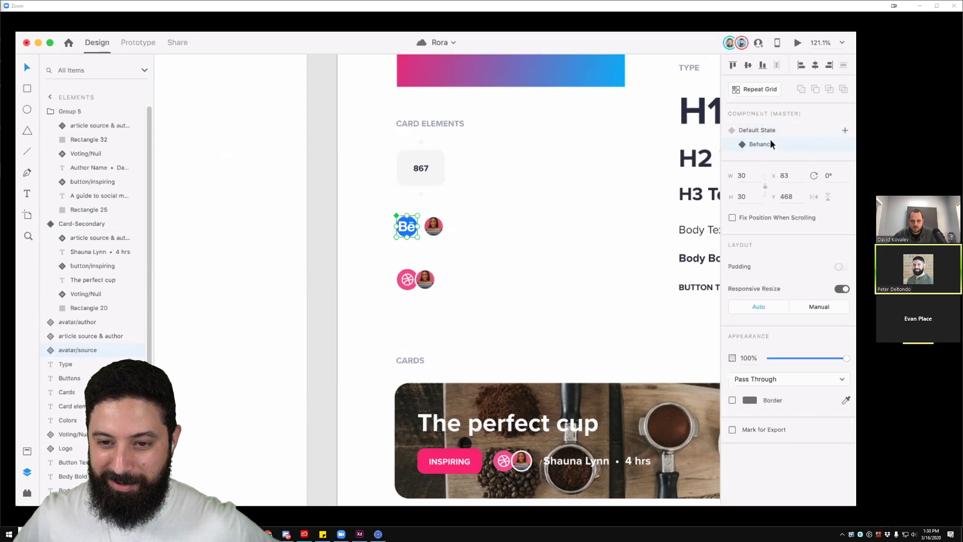
# Step: Add a ProductHunt state to the avatar component
pyautogui.click(844, 131)
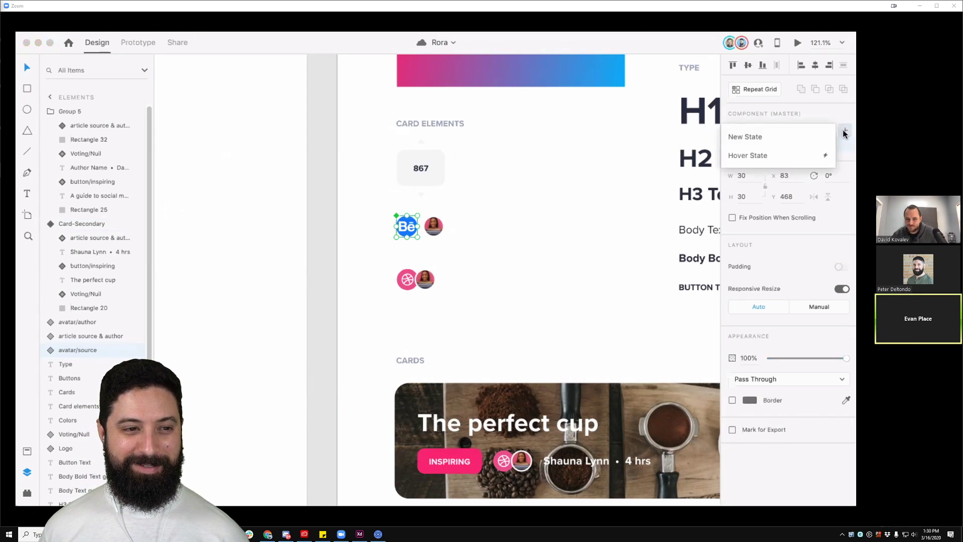
pyautogui.click(775, 146)
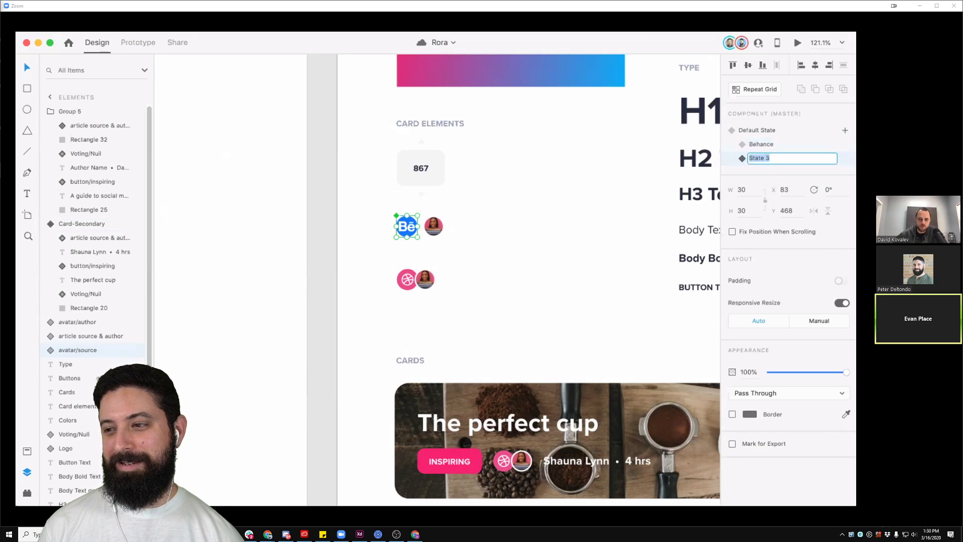
pyautogui.write('ProductHunt')
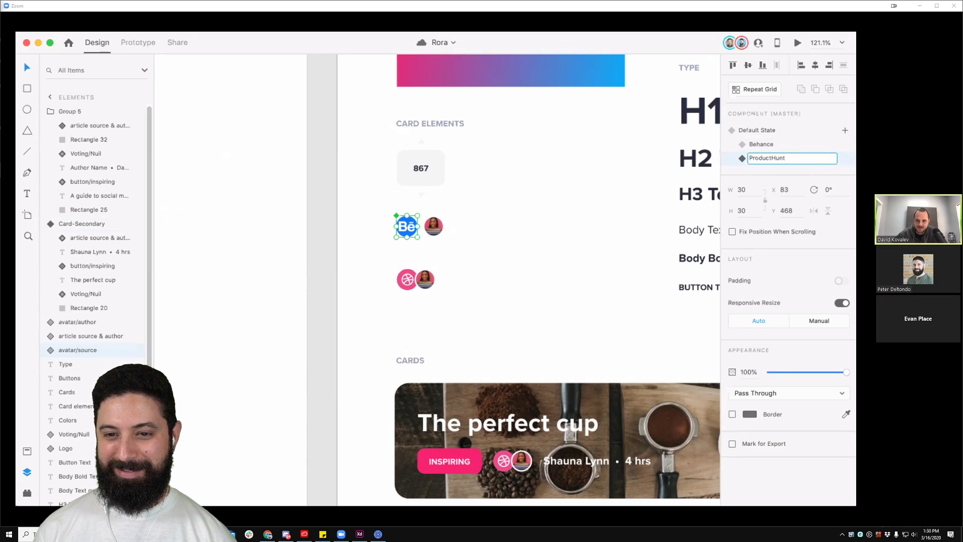
pyautogui.press('Return')
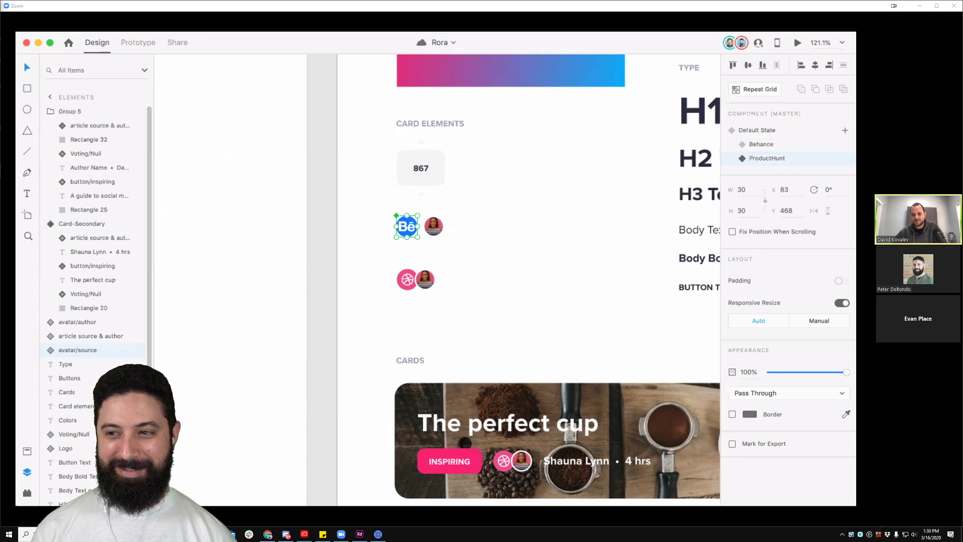
# Step: Paste the Product Hunt P logo onto the avatar's circle and preview the Dribbble, Behance and ProductHunt states
pyautogui.click(464, 213)
pyautogui.moveTo(464, 213); pyautogui.dragTo(748, 245)
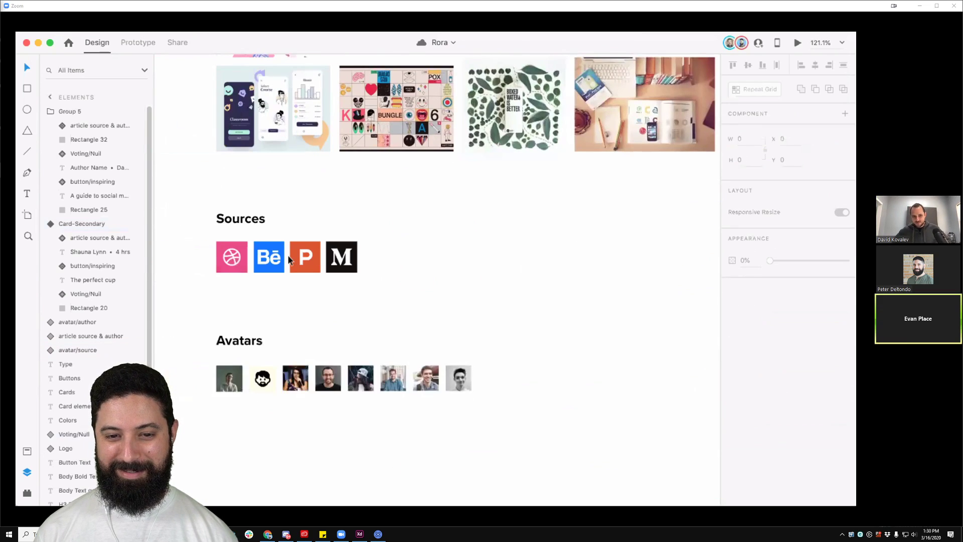
pyautogui.click(280, 257)
pyautogui.click(300, 254)
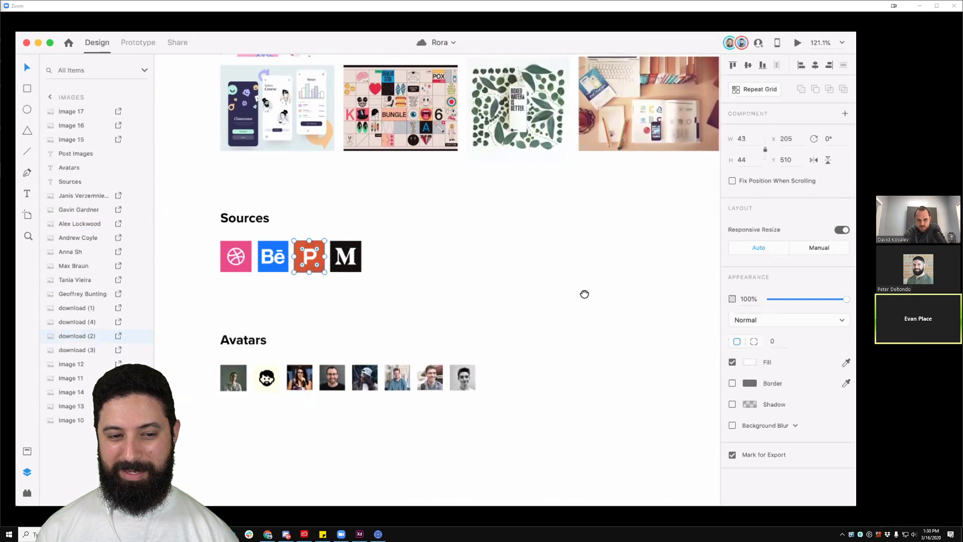
pyautogui.hscroll(10, 586, 292)
pyautogui.doubleClick(406, 217)
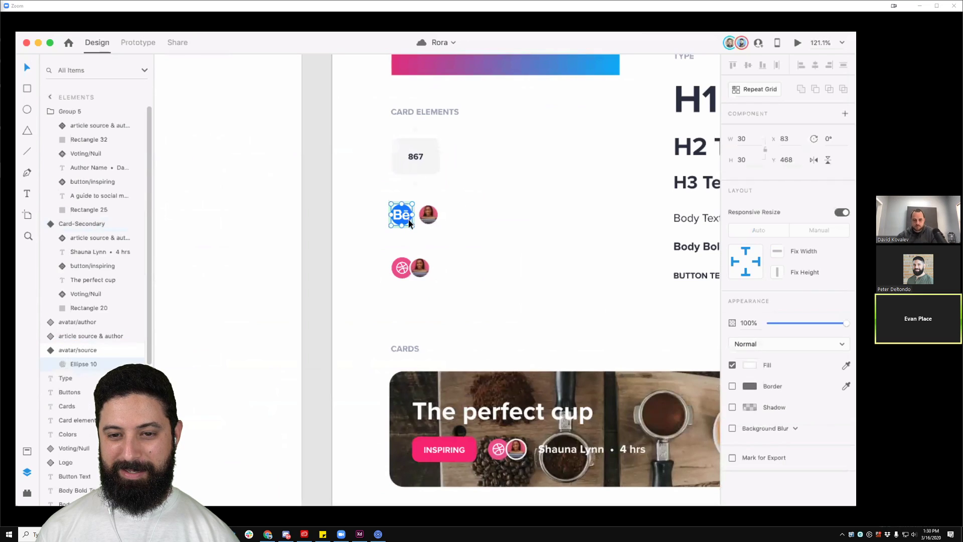
pyautogui.press('super+alt+v')
pyautogui.click(489, 204)
pyautogui.click(404, 219)
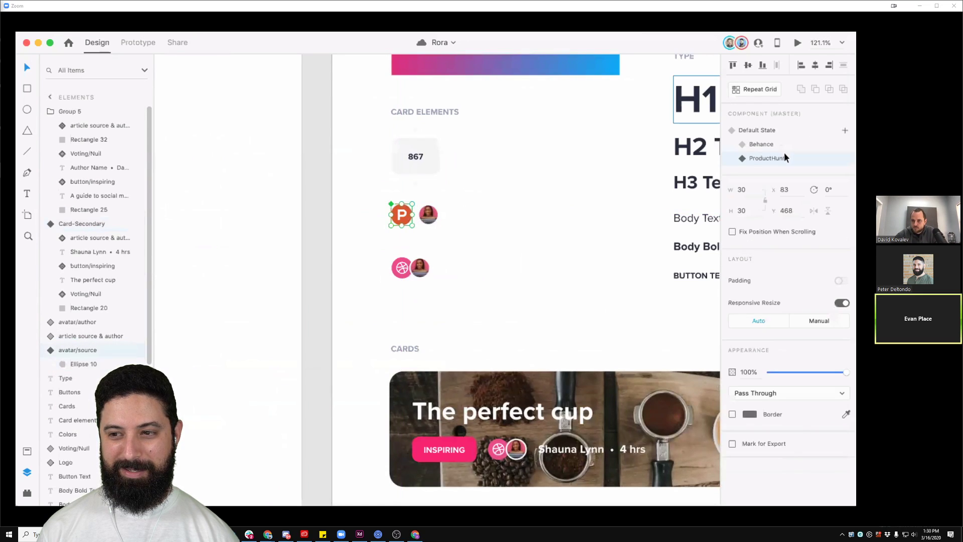
pyautogui.click(771, 138)
pyautogui.click(773, 132)
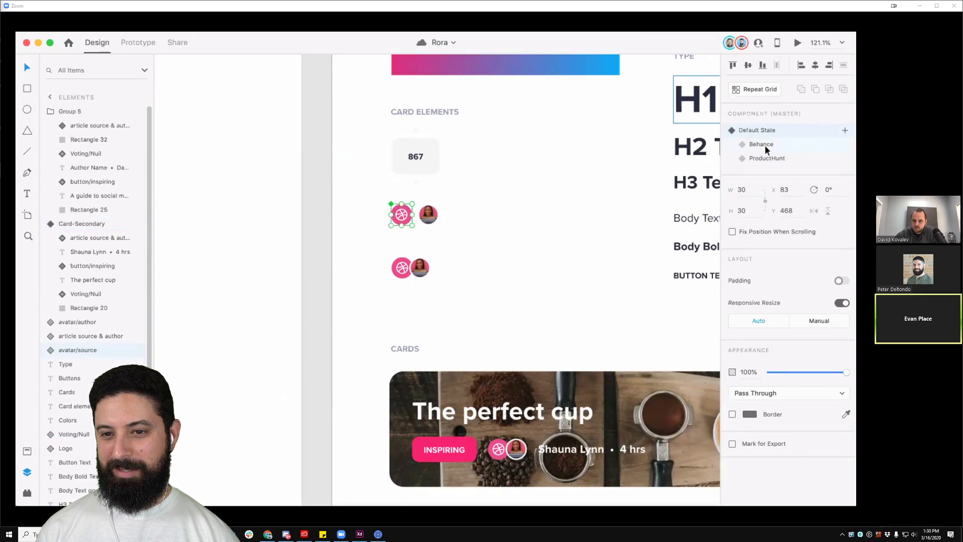
pyautogui.click(763, 145)
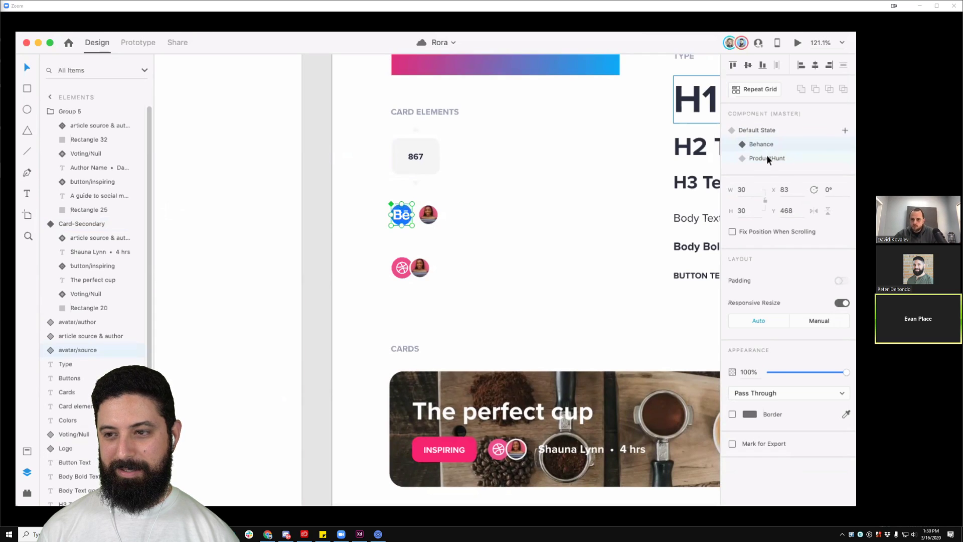
pyautogui.click(767, 158)
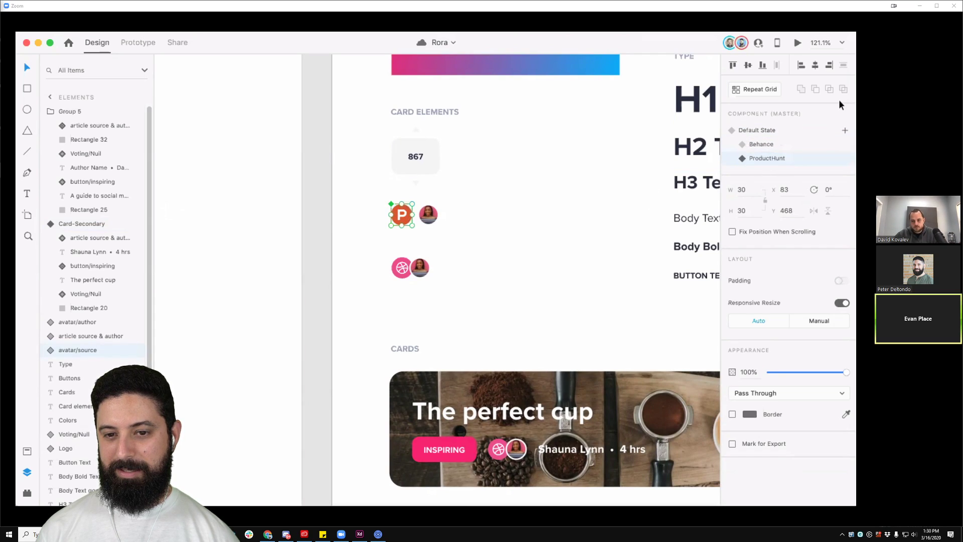
pyautogui.click(314, 220)
pyautogui.click(396, 220)
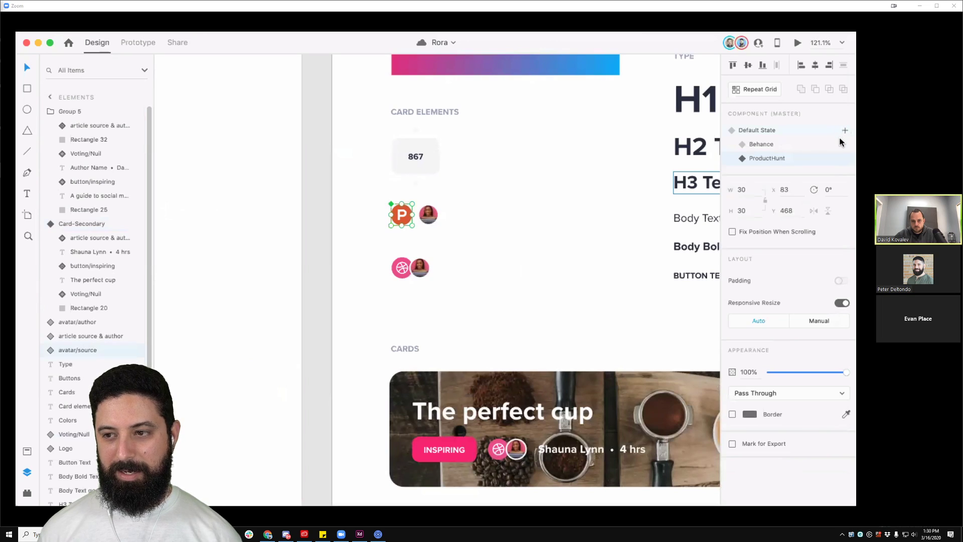
# Step: Add a Medium state to the avatar component
pyautogui.click(843, 131)
pyautogui.click(800, 138)
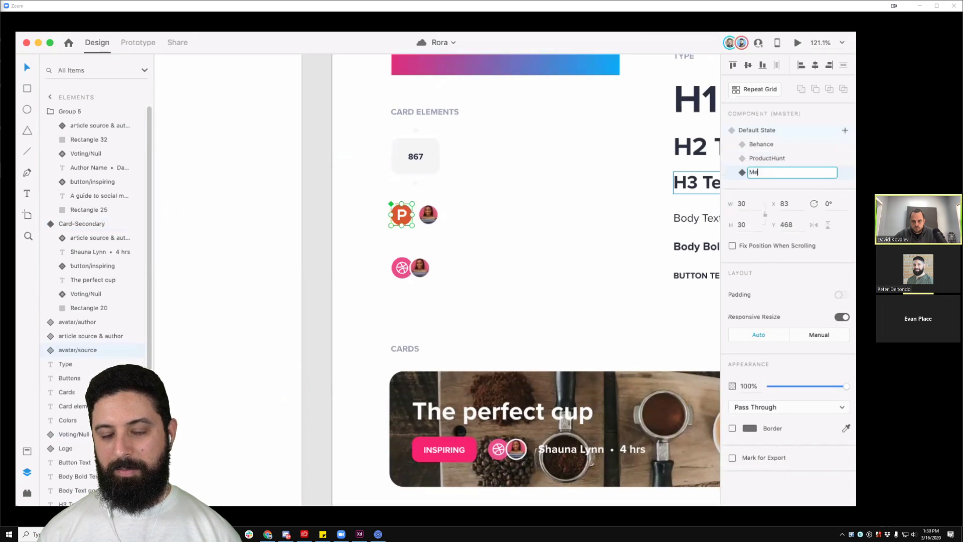
pyautogui.press('Return')
# Step: Fill the avatar's inner circle with the Medium M logo from the Sources row
pyautogui.click(341, 186)
pyautogui.moveTo(286, 187); pyautogui.dragTo(852, 198)
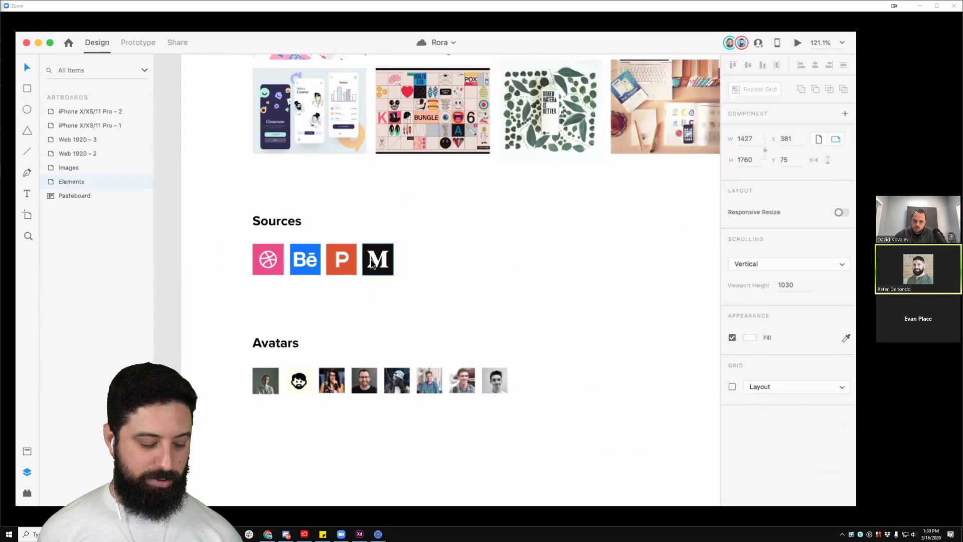
pyautogui.click(372, 265)
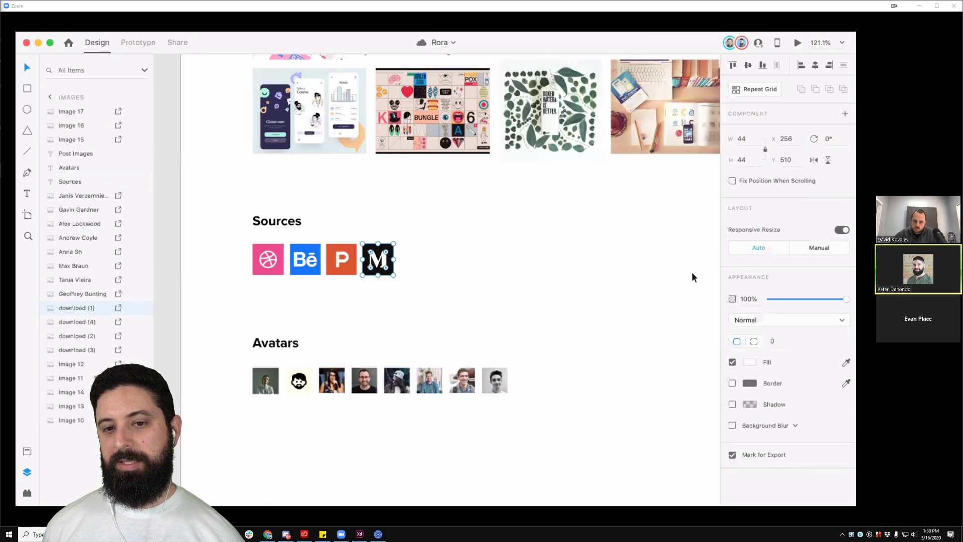
pyautogui.hscroll(10, 645, 355)
pyautogui.doubleClick(283, 222)
pyautogui.press('super+alt+v')
pyautogui.press('Escape')
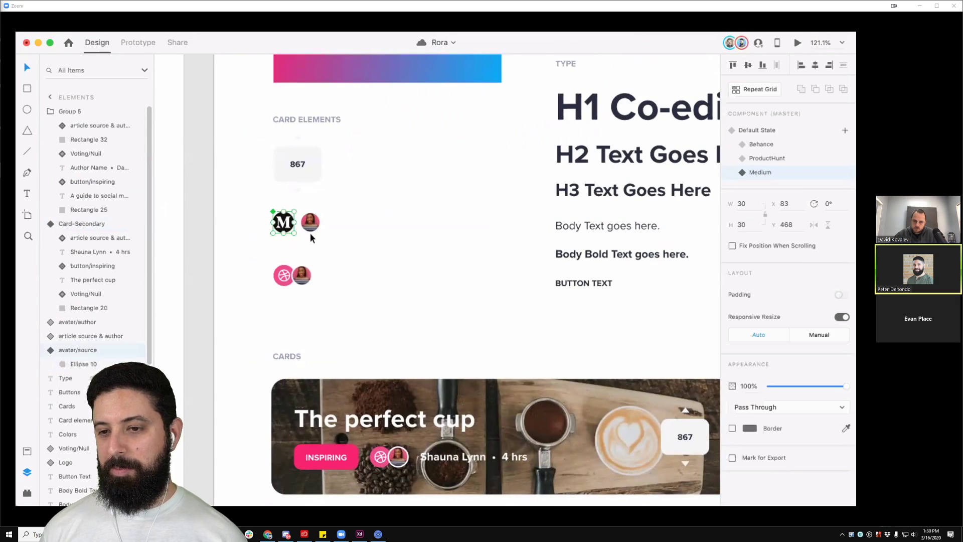
pyautogui.press('Escape')
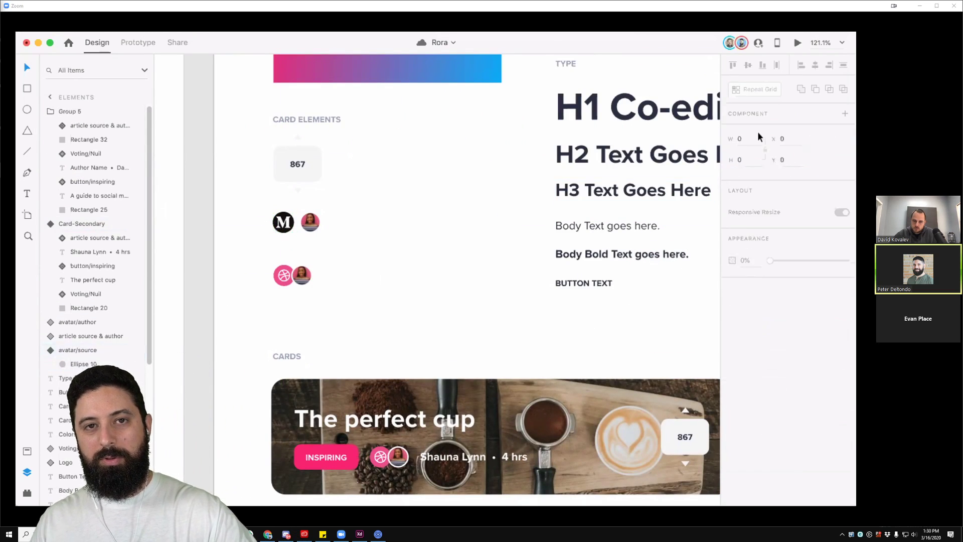
pyautogui.scroll(-5, 367, 282)
pyautogui.doubleClick(329, 253)
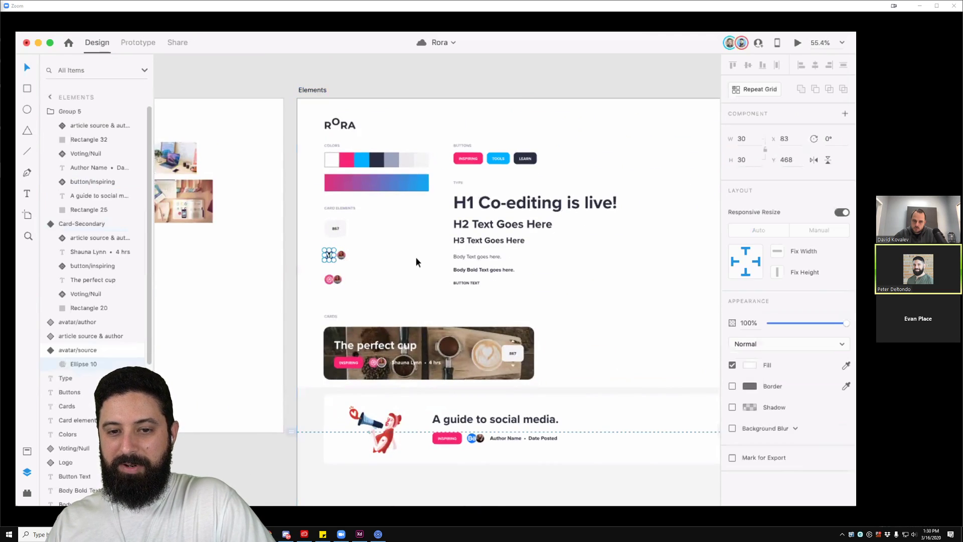
# Step: Bring the article cards into view and switch the second card's avatar to Behance
pyautogui.click(350, 261)
pyautogui.click(329, 254)
pyautogui.click(386, 272)
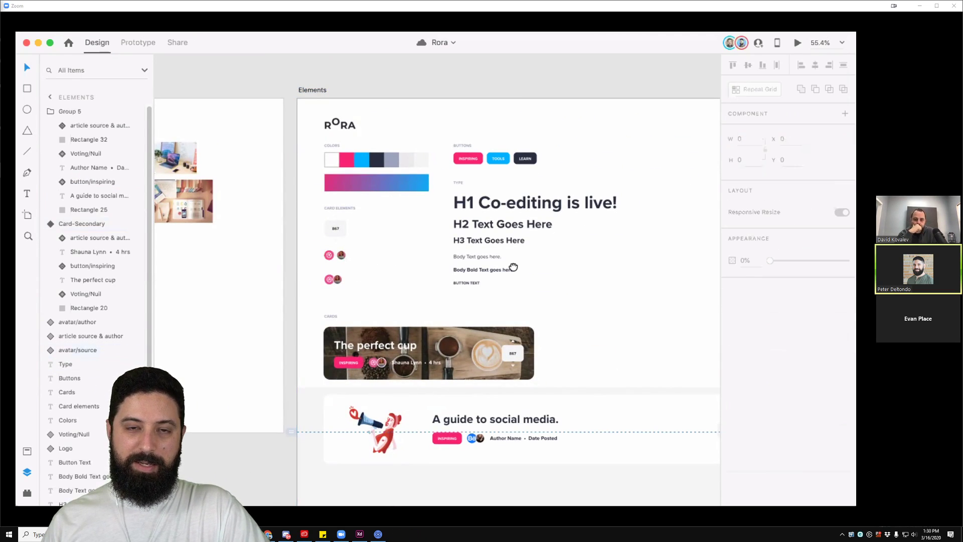
pyautogui.moveTo(512, 267); pyautogui.dragTo(261, 257)
pyautogui.moveTo(535, 289); pyautogui.dragTo(436, 224)
pyautogui.scroll(4, 475, 268)
pyautogui.moveTo(474, 269); pyautogui.dragTo(390, 141)
pyautogui.doubleClick(428, 279)
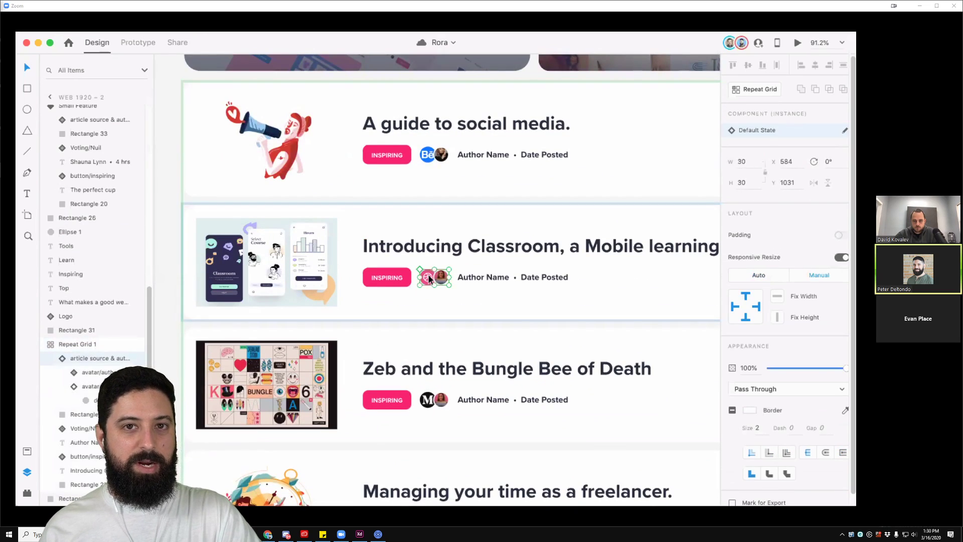
pyautogui.click(765, 145)
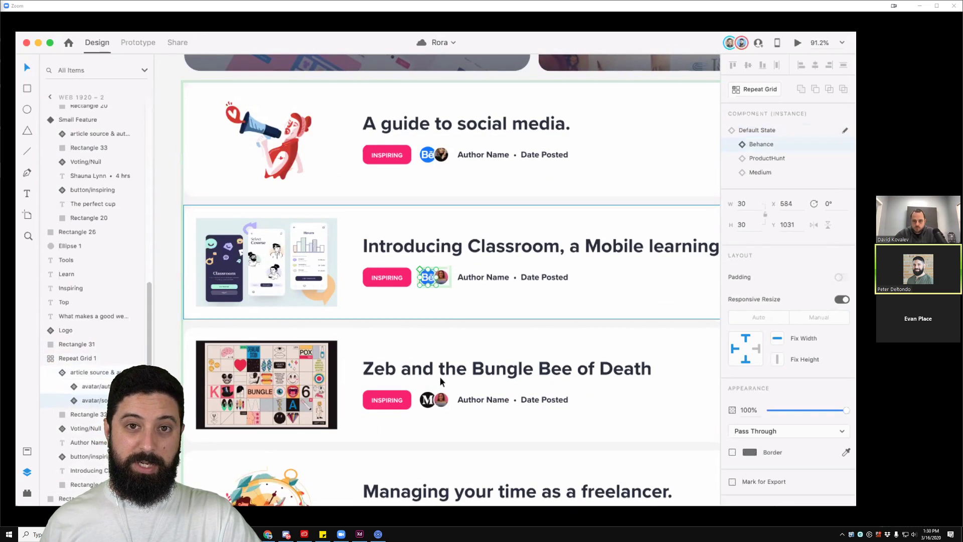
# Step: Reset the Zeb card's Medium avatar back to the master default state
pyautogui.click(429, 400)
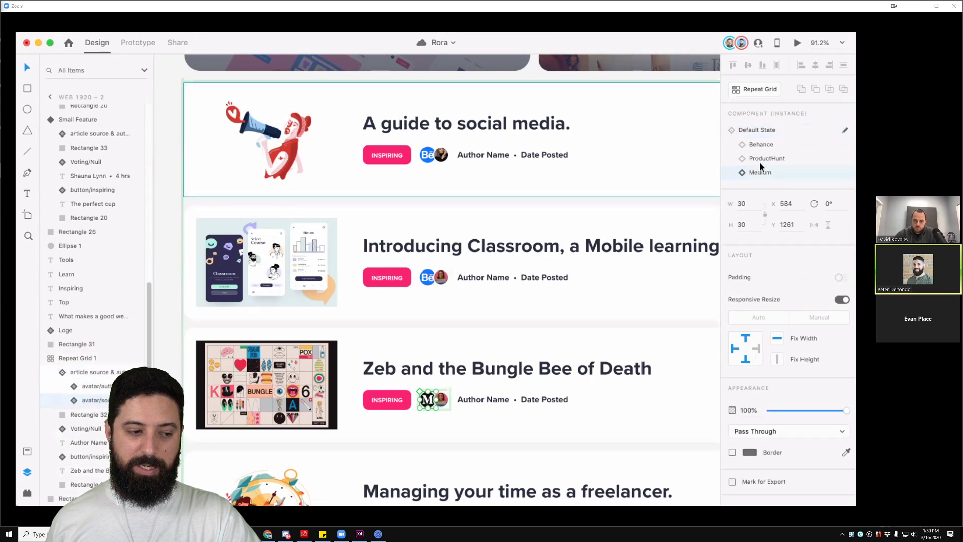
pyautogui.rightClick(429, 402)
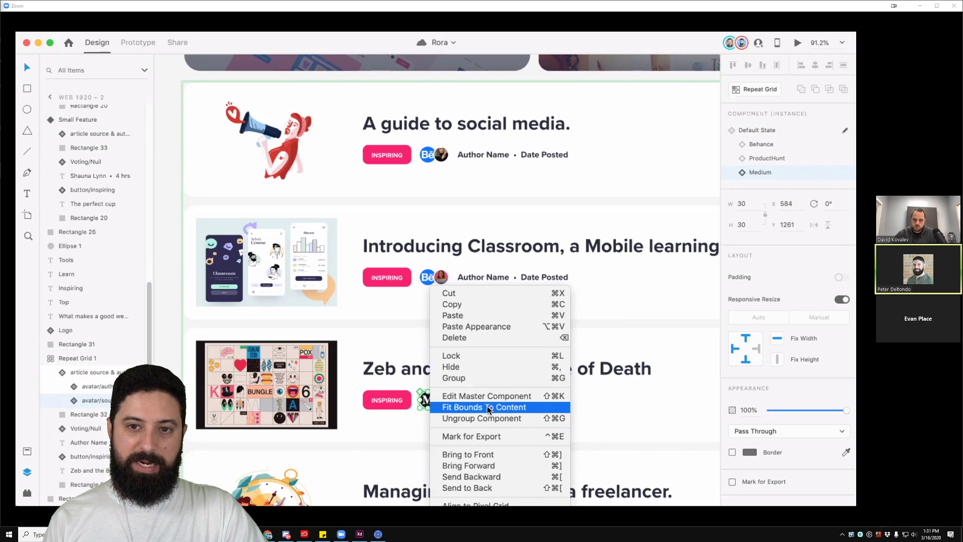
pyautogui.click(760, 136)
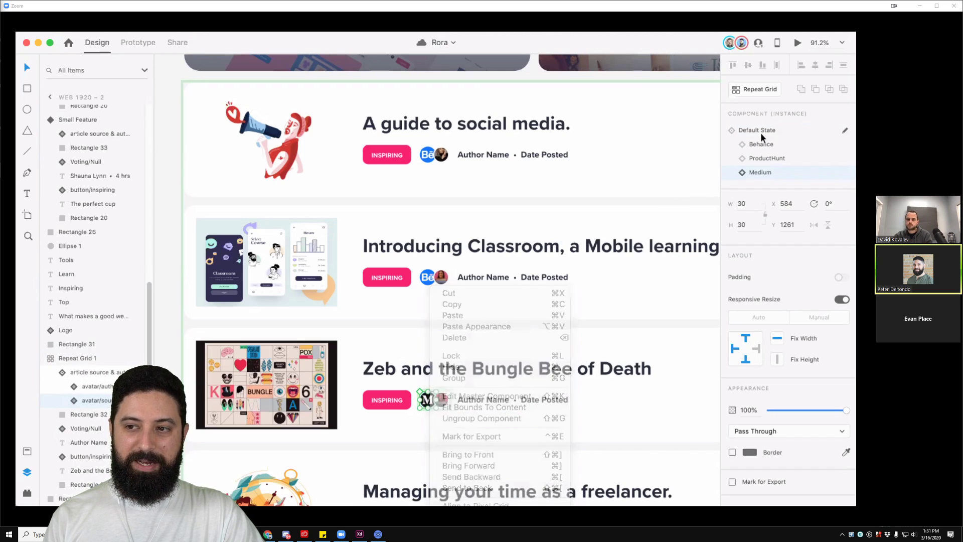
pyautogui.click(487, 418)
pyautogui.click(443, 403)
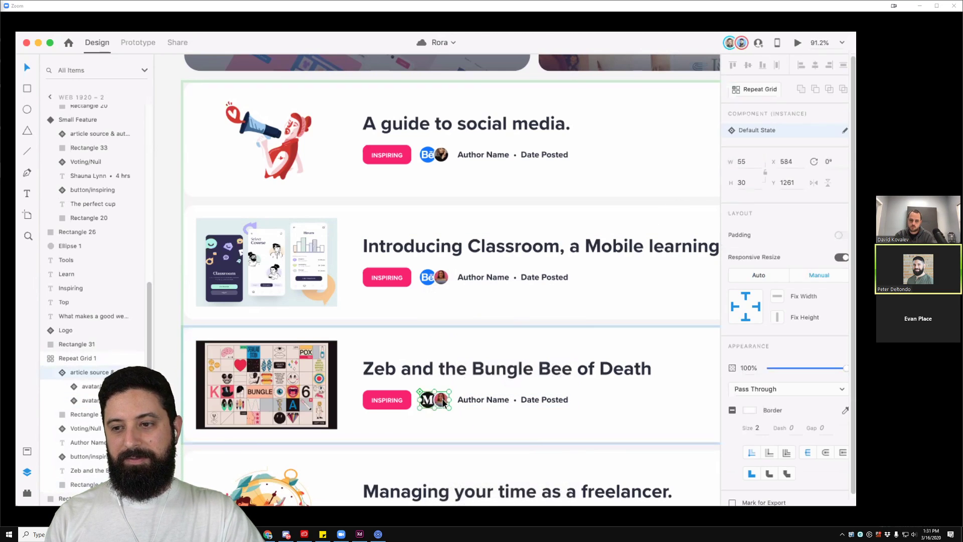
pyautogui.rightClick(443, 404)
pyautogui.click(451, 397)
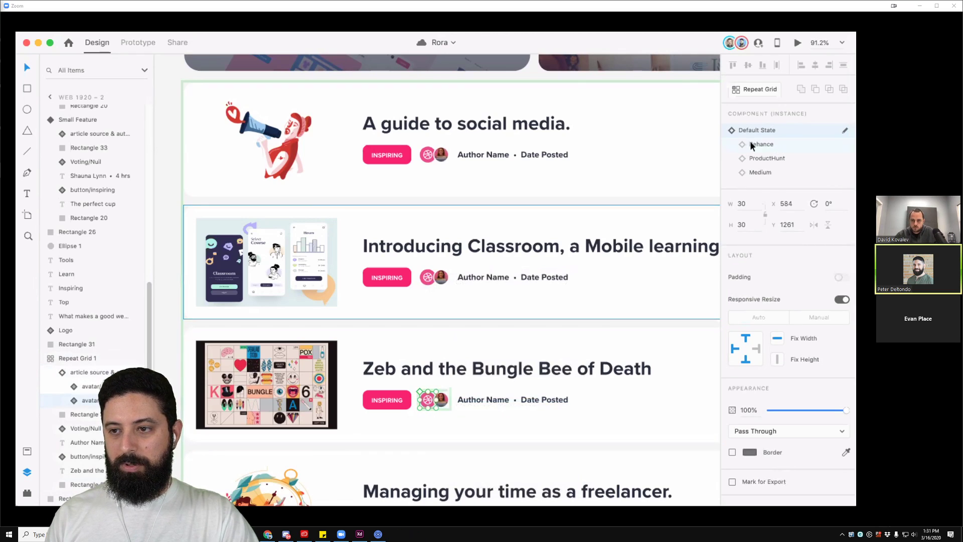
# Step: Set avatars: Classroom Behance, first article Medium, Managing your time ProductHunt, The perfect cup Behance
pyautogui.doubleClick(428, 277)
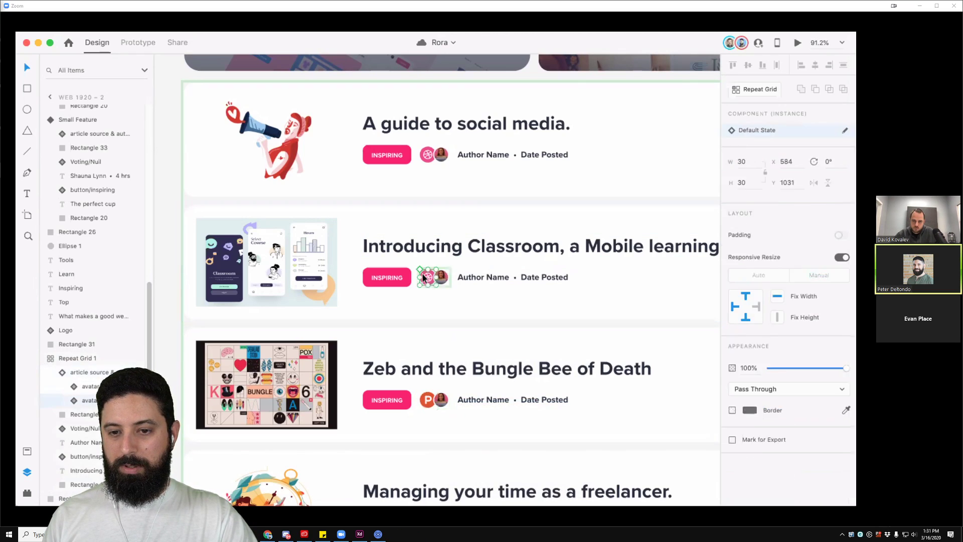
pyautogui.click(762, 144)
pyautogui.doubleClick(429, 155)
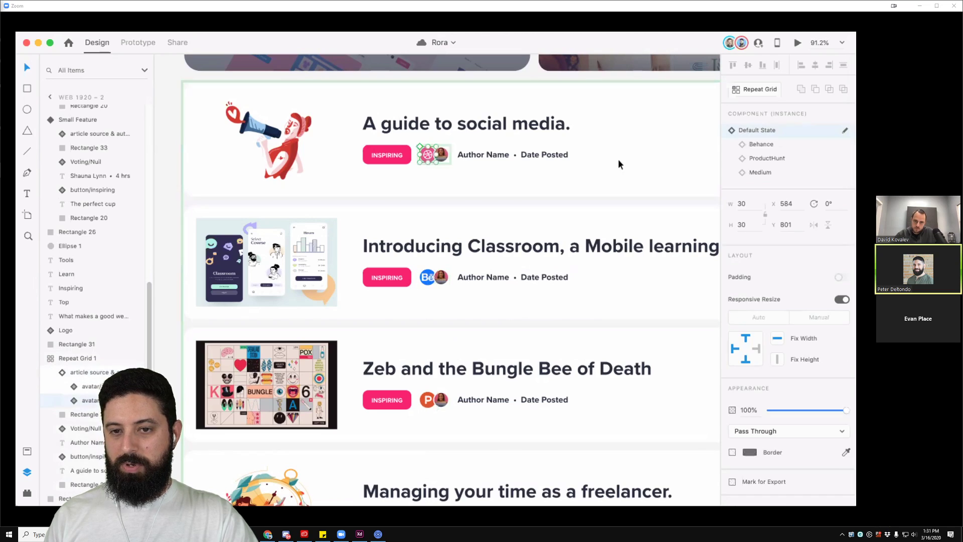
pyautogui.click(760, 172)
pyautogui.scroll(-6, 561, 202)
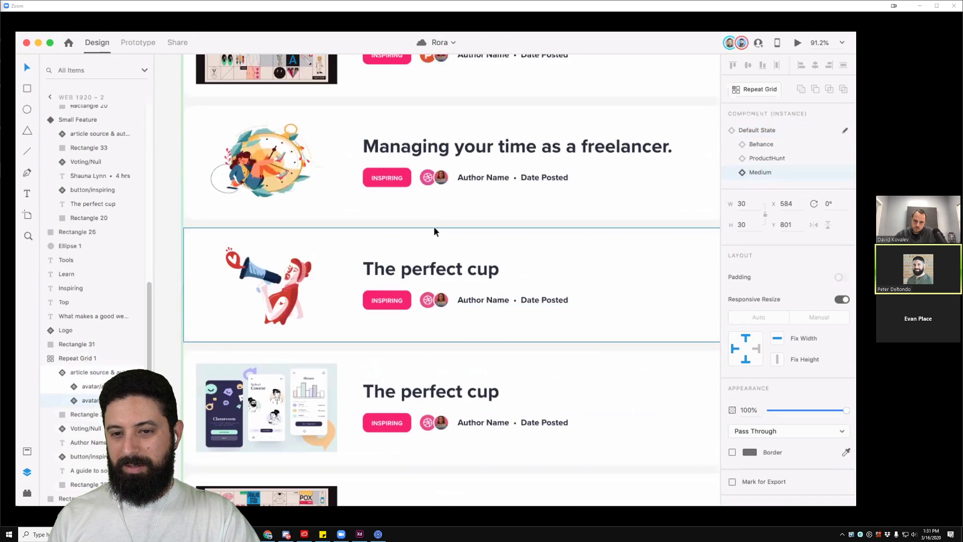
pyautogui.doubleClick(428, 177)
pyautogui.click(762, 158)
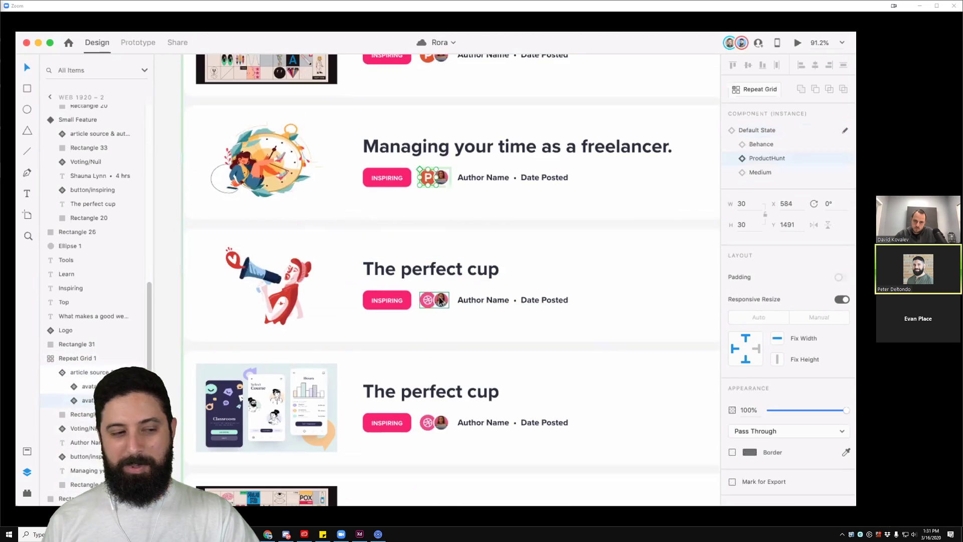
pyautogui.doubleClick(423, 302)
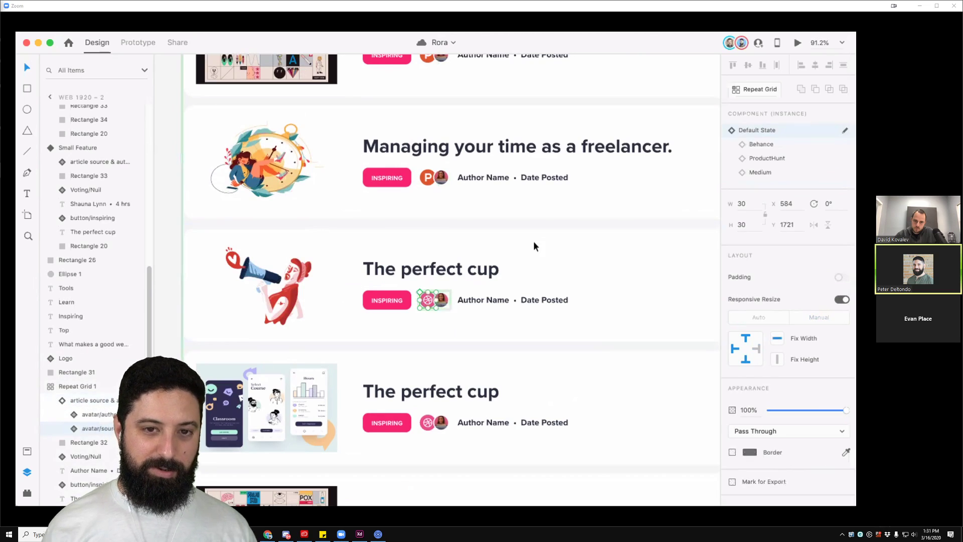
pyautogui.click(755, 144)
# Step: Stop viewing the participant's share and share the Chrome 'Latest features | Adobe XD' window instead
pyautogui.click(522, 4)
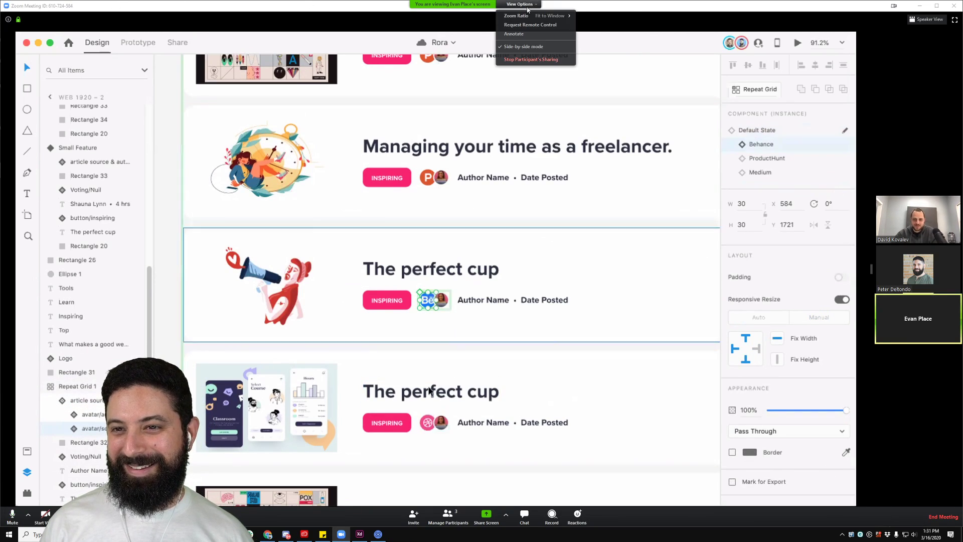
pyautogui.click(549, 60)
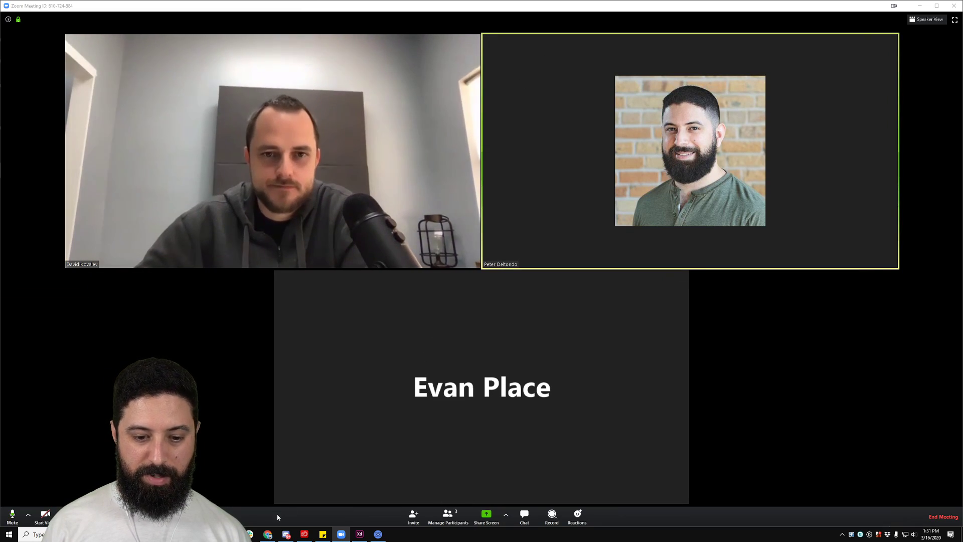
pyautogui.click(269, 534)
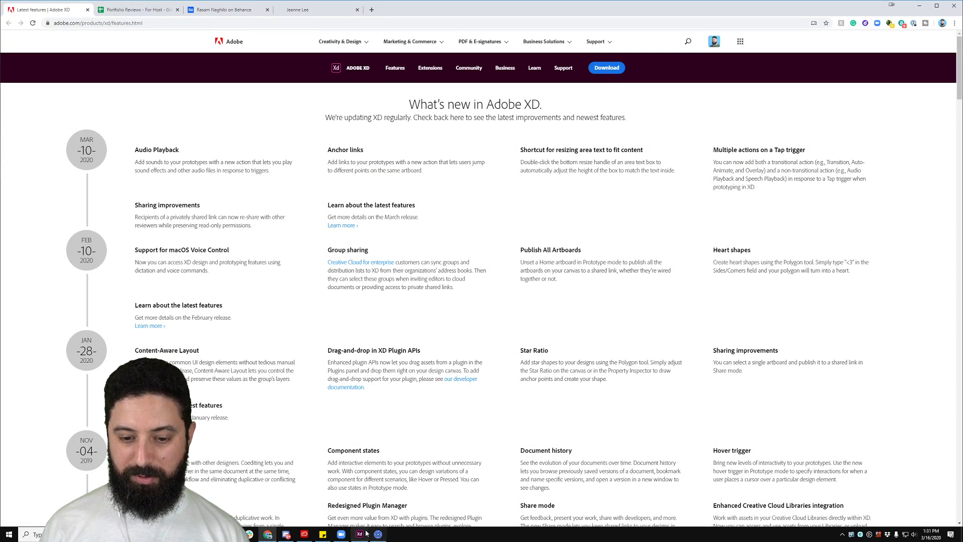
pyautogui.click(340, 534)
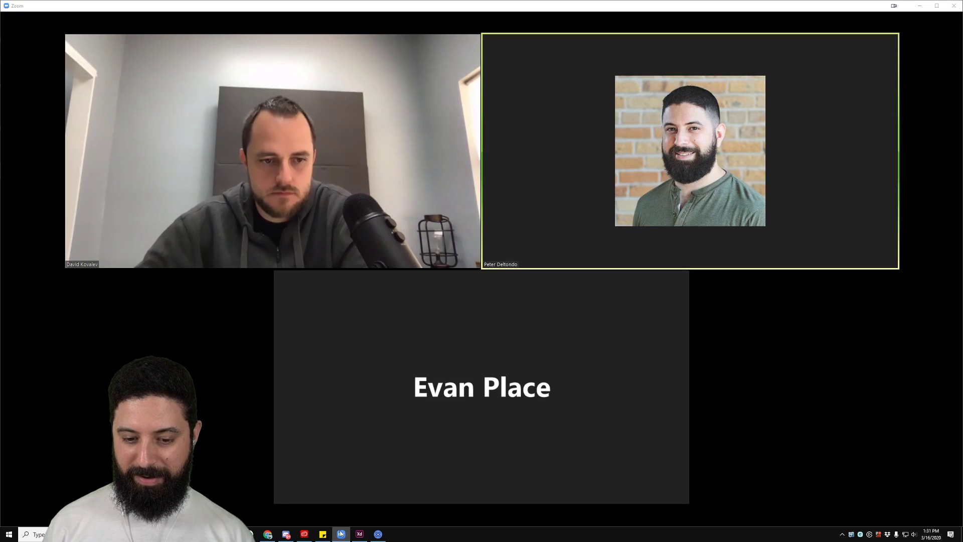
pyautogui.click(486, 517)
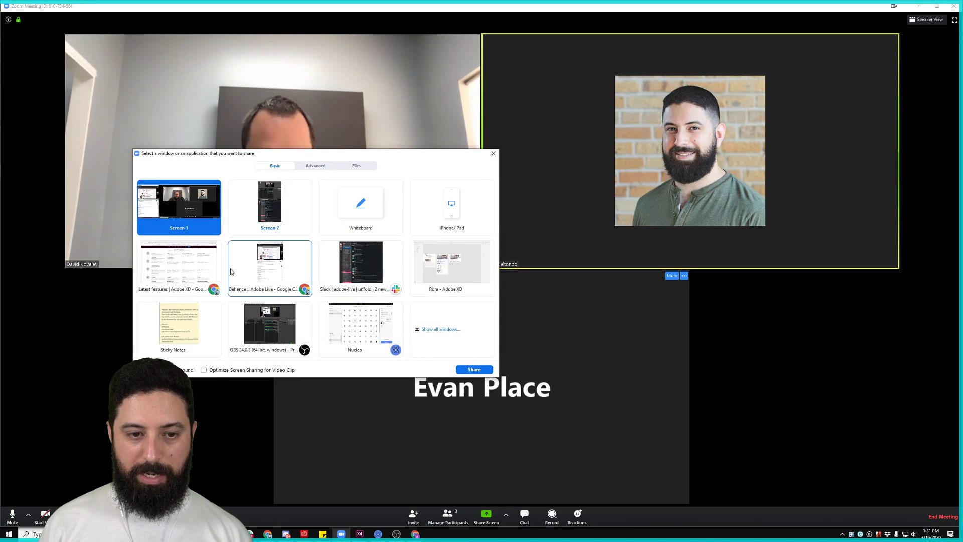
pyautogui.click(192, 266)
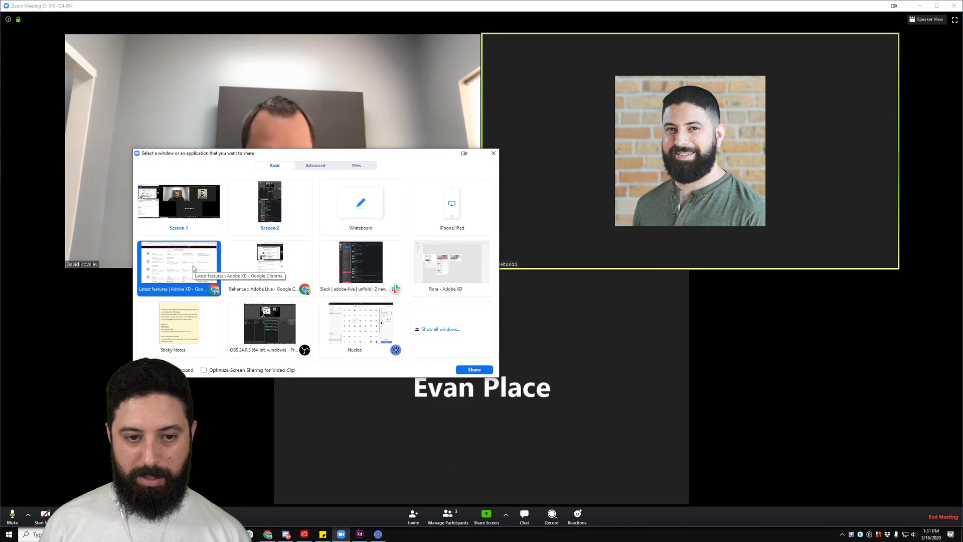
pyautogui.click(477, 370)
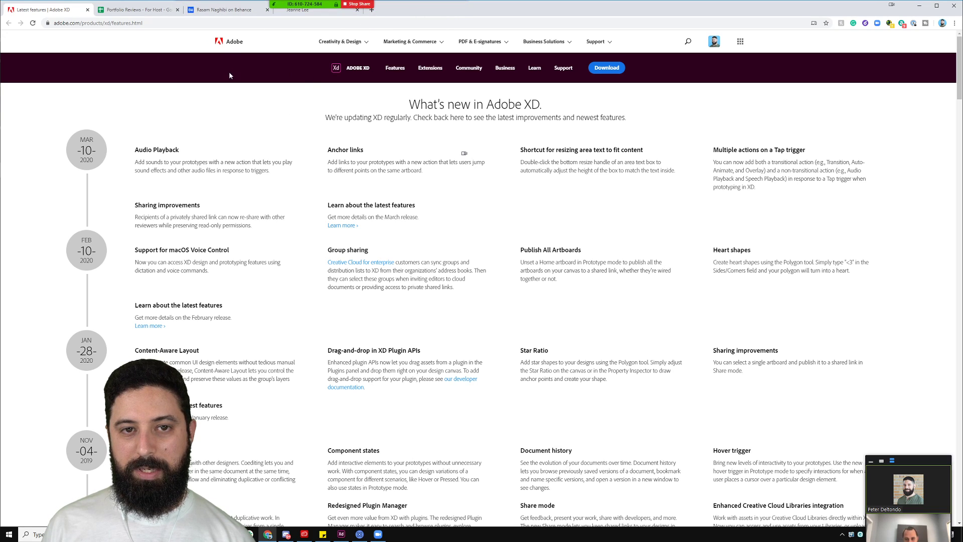
# Step: Open the MySyllabus, study abroad, Acura, DC Metro App and another portfolio project in new tabs
pyautogui.click(300, 11)
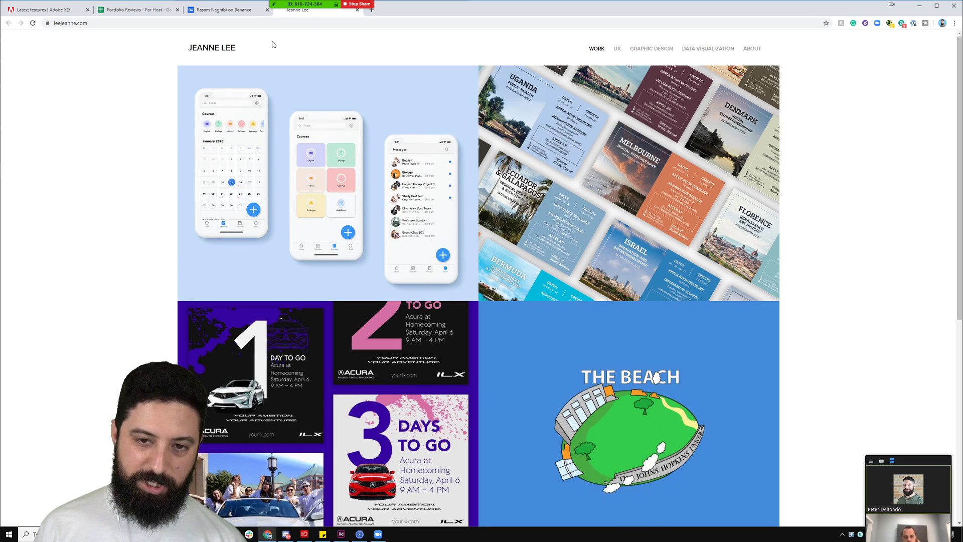
pyautogui.rightClick(327, 113)
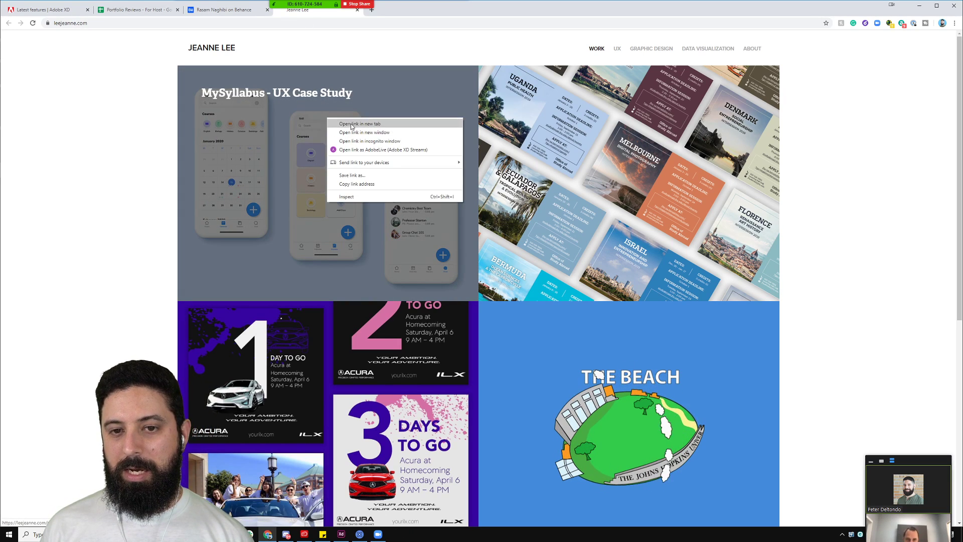
pyautogui.click(381, 123)
pyautogui.middleClick(451, 346)
pyautogui.middleClick(524, 329)
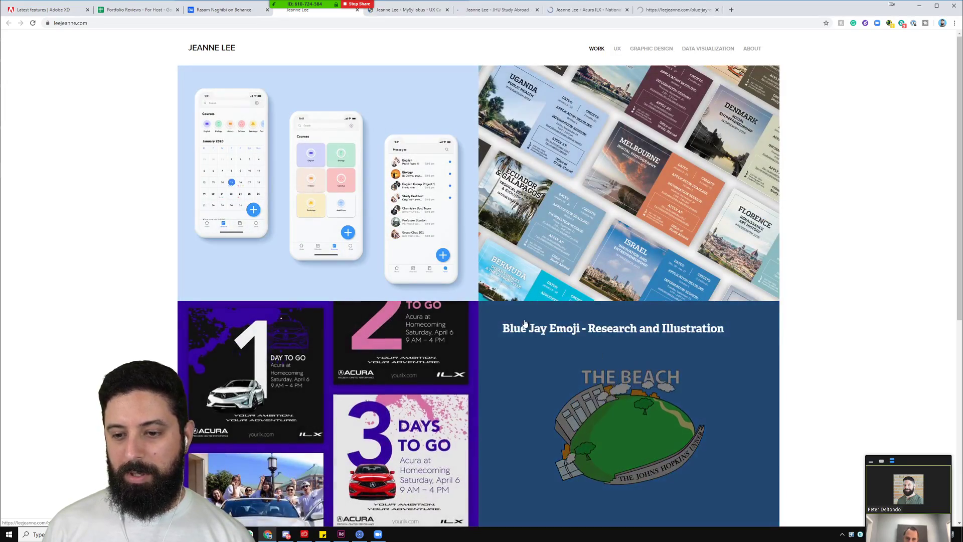
pyautogui.scroll(-4, 512, 326)
pyautogui.middleClick(452, 366)
pyautogui.middleClick(525, 407)
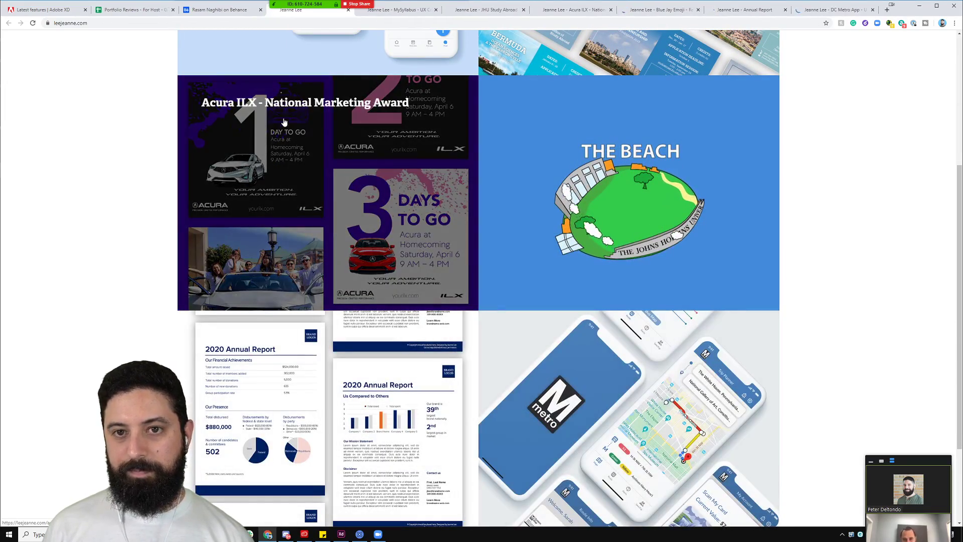
pyautogui.scroll(3, 368, 238)
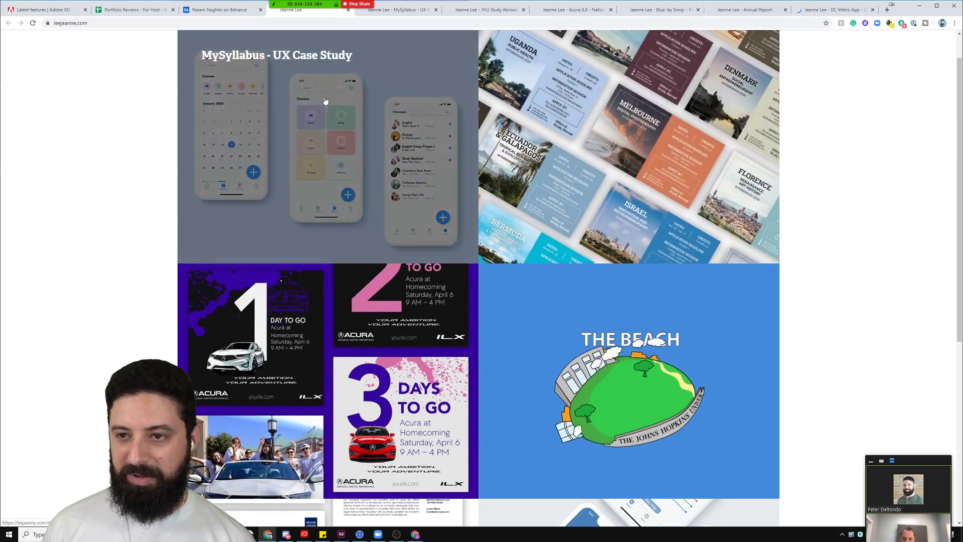
# Step: Move the DC Metro App tab beside MySyllabus and bring up the Annual Report page
pyautogui.click(816, 12)
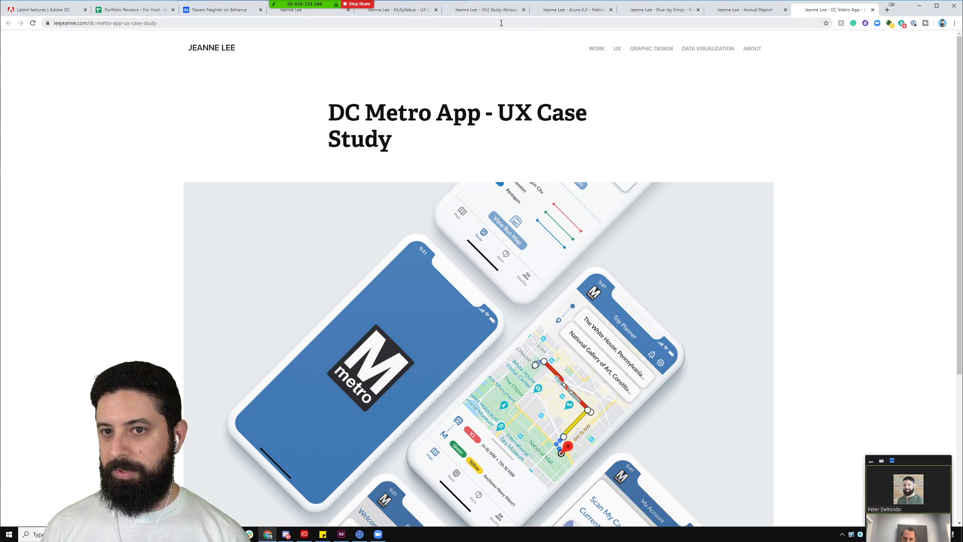
pyautogui.click(397, 11)
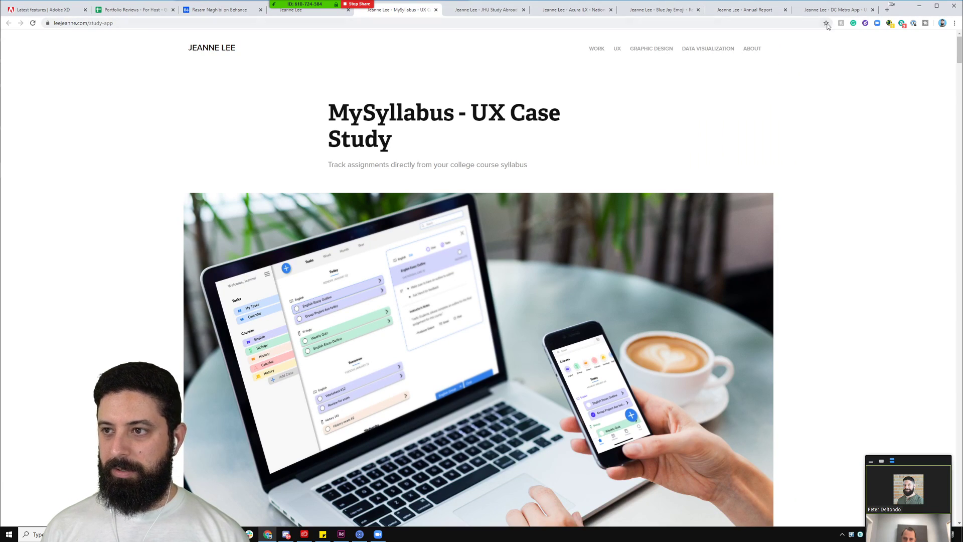
pyautogui.moveTo(844, 11); pyautogui.dragTo(478, 15)
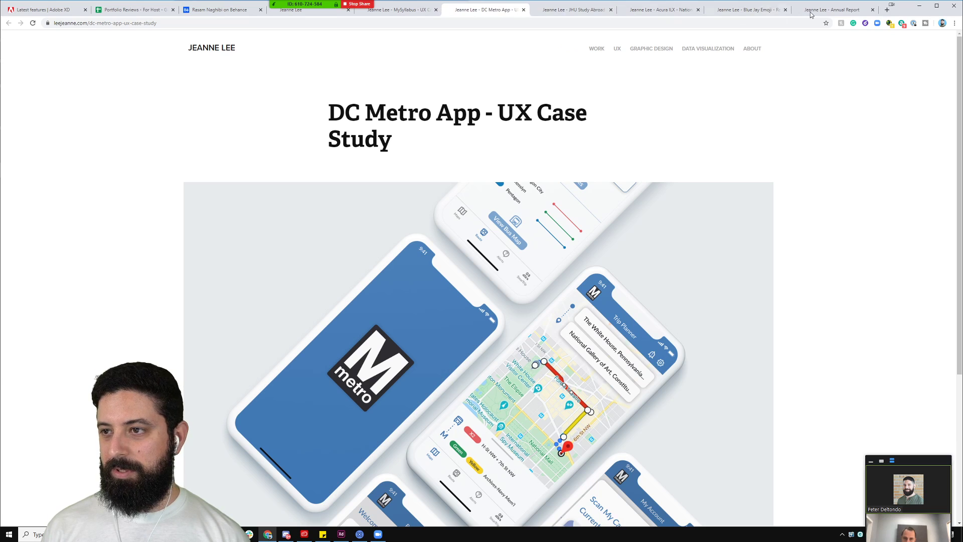
pyautogui.click(828, 10)
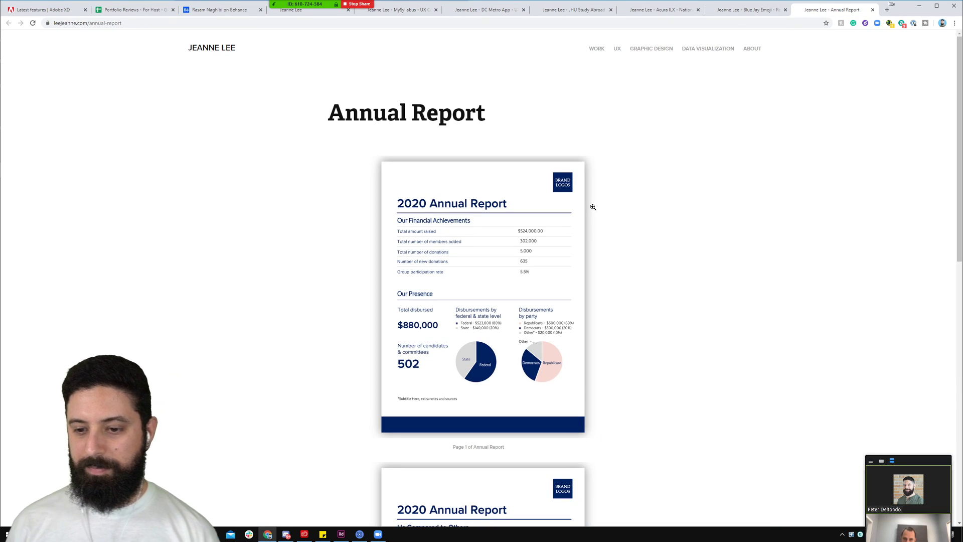
pyautogui.scroll(-1, 615, 258)
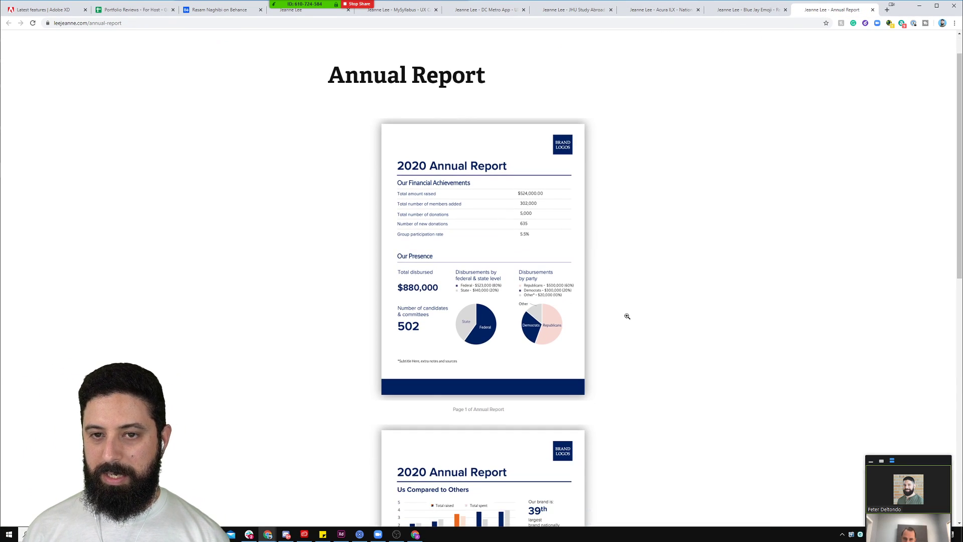
pyautogui.scroll(-3, 627, 316)
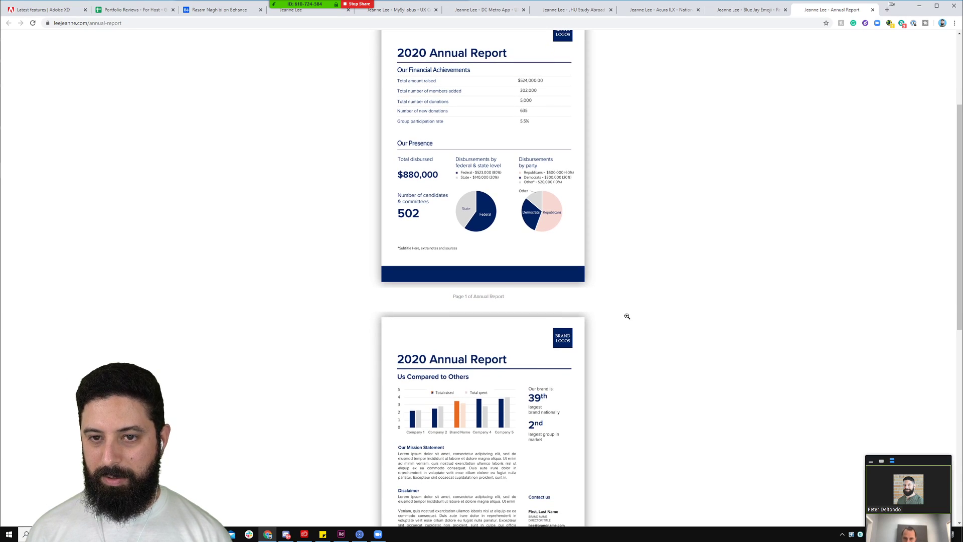
pyautogui.scroll(-5, 627, 316)
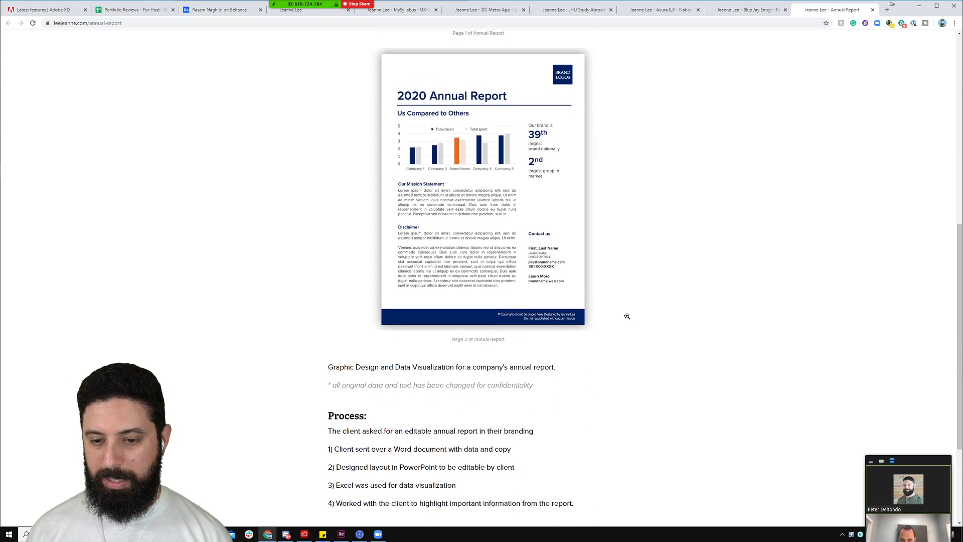
pyautogui.scroll(-2, 627, 316)
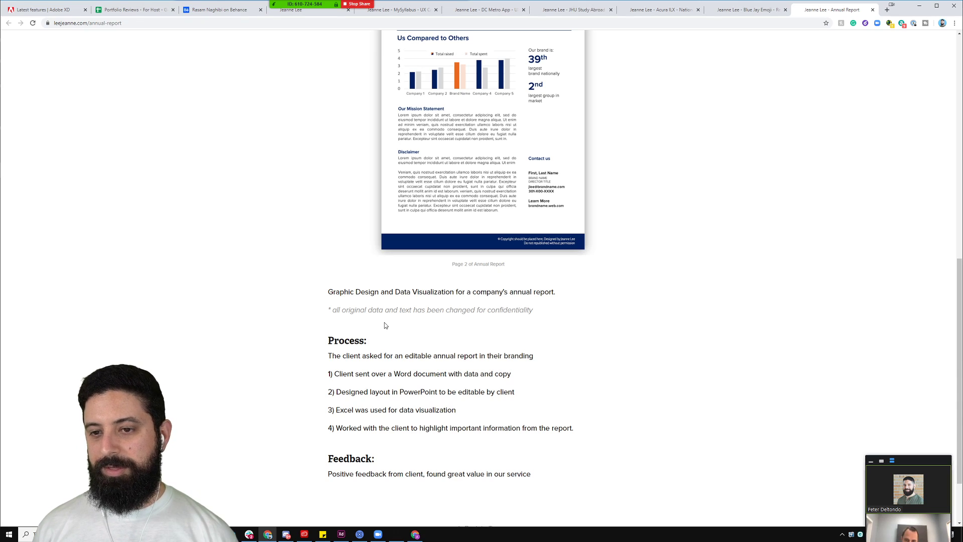
pyautogui.moveTo(355, 311); pyautogui.dragTo(524, 308)
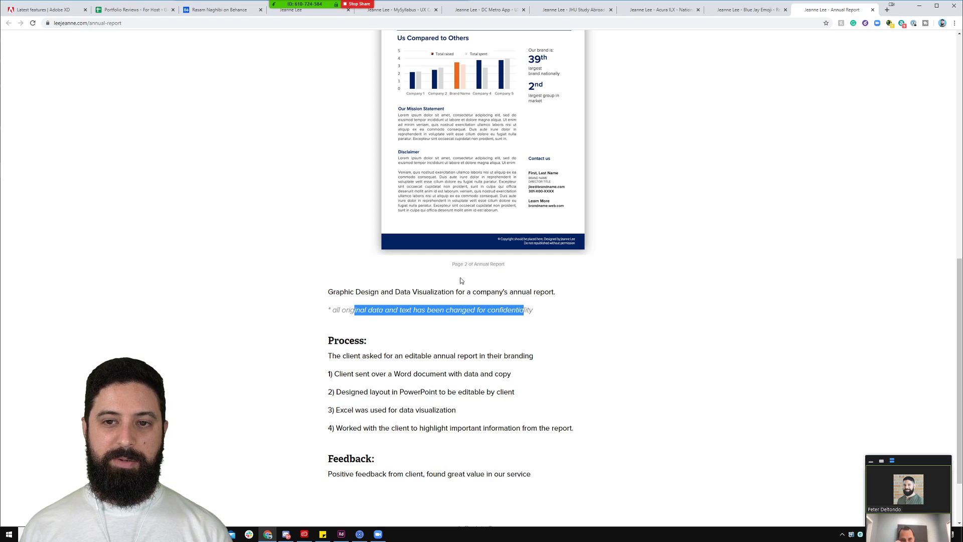
pyautogui.scroll(3, 466, 212)
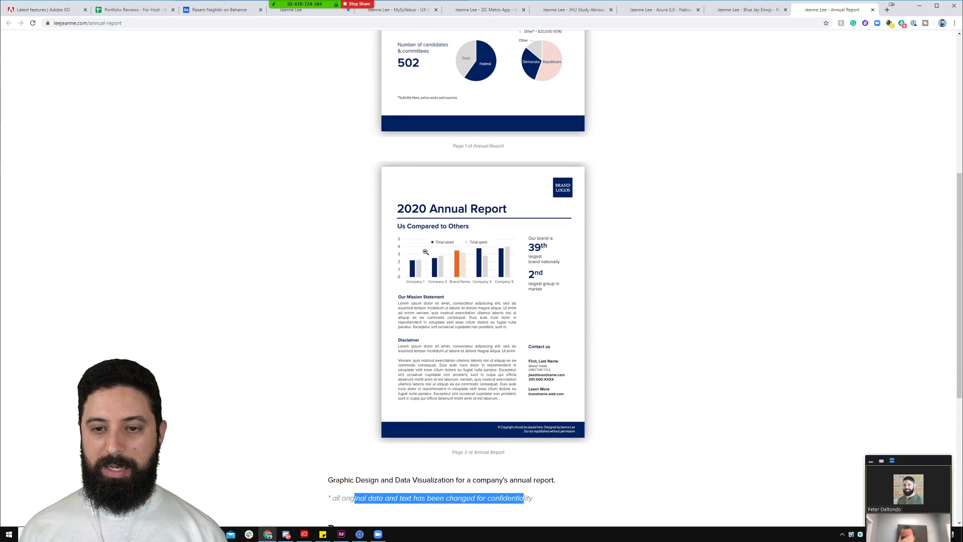
pyautogui.scroll(3, 453, 153)
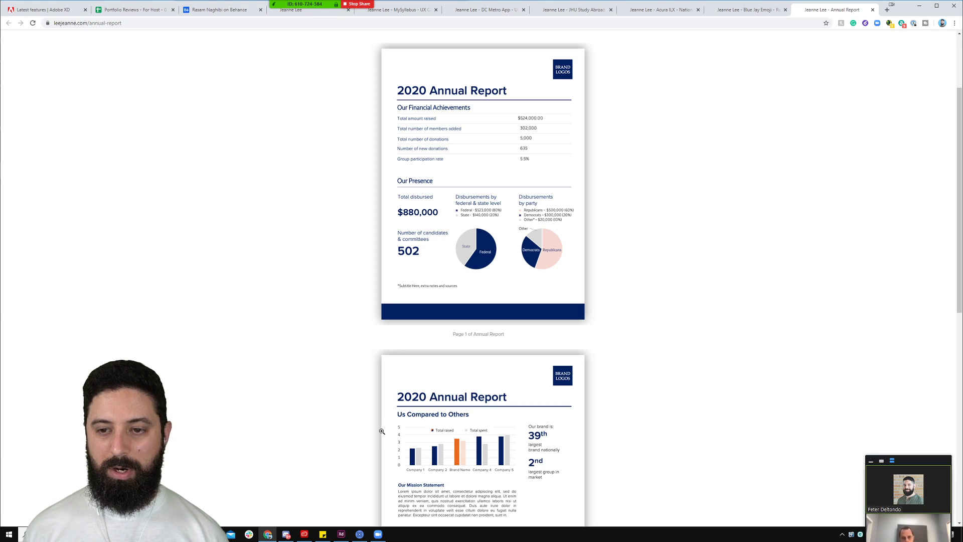
pyautogui.scroll(-3, 382, 432)
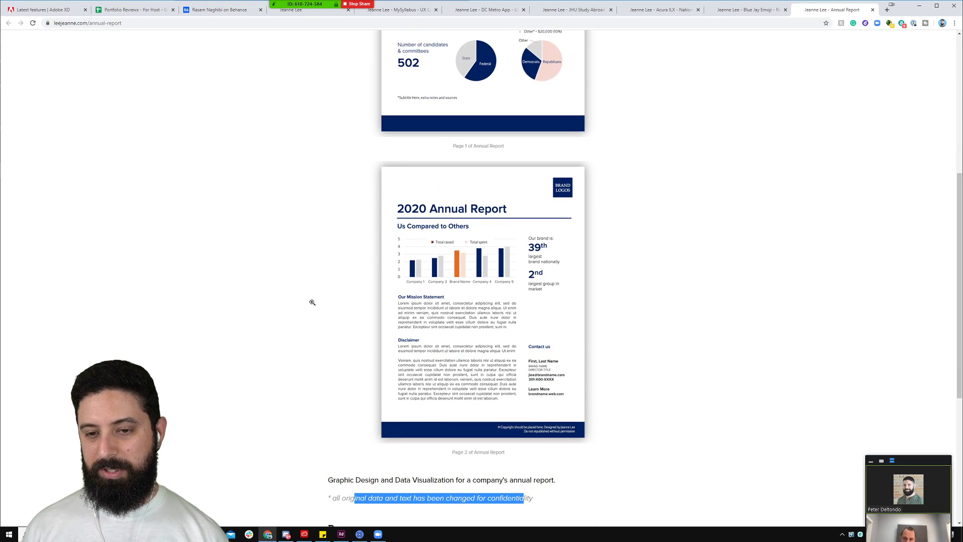
pyautogui.scroll(-3, 340, 340)
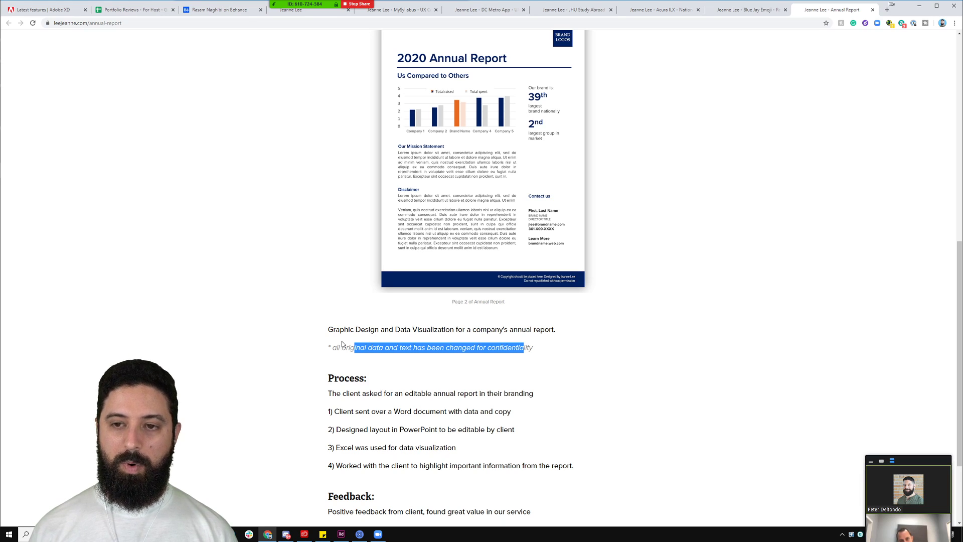
pyautogui.scroll(2, 575, 161)
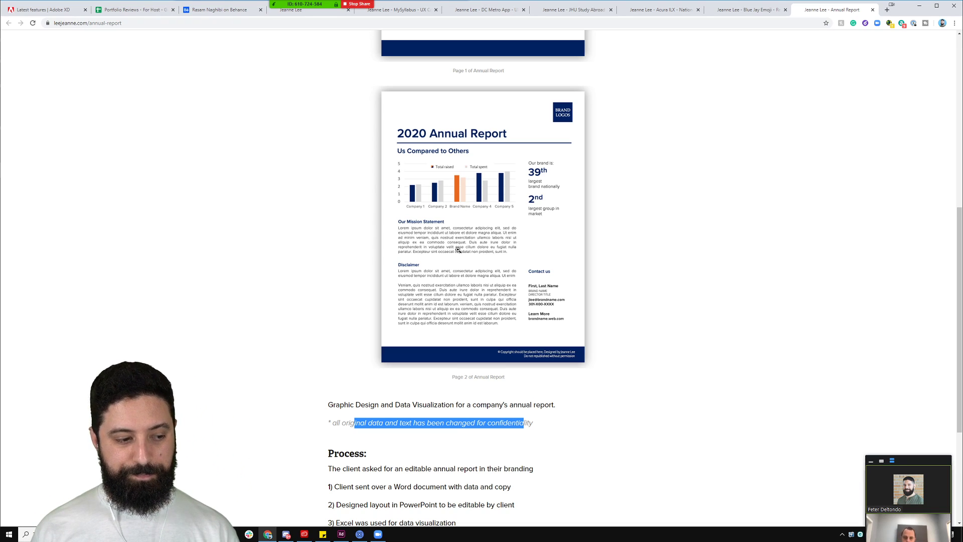
pyautogui.scroll(-4, 475, 317)
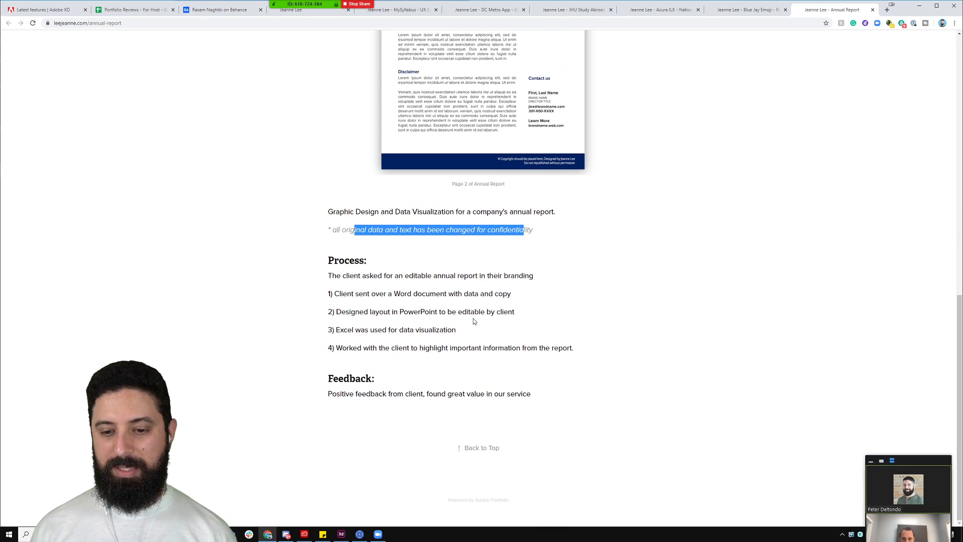
pyautogui.scroll(5, 474, 320)
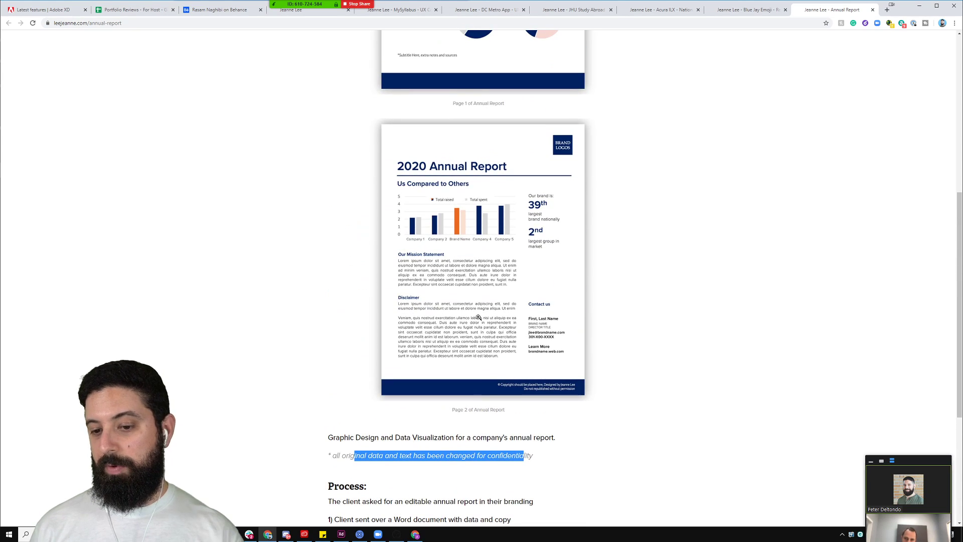
pyautogui.scroll(3, 580, 240)
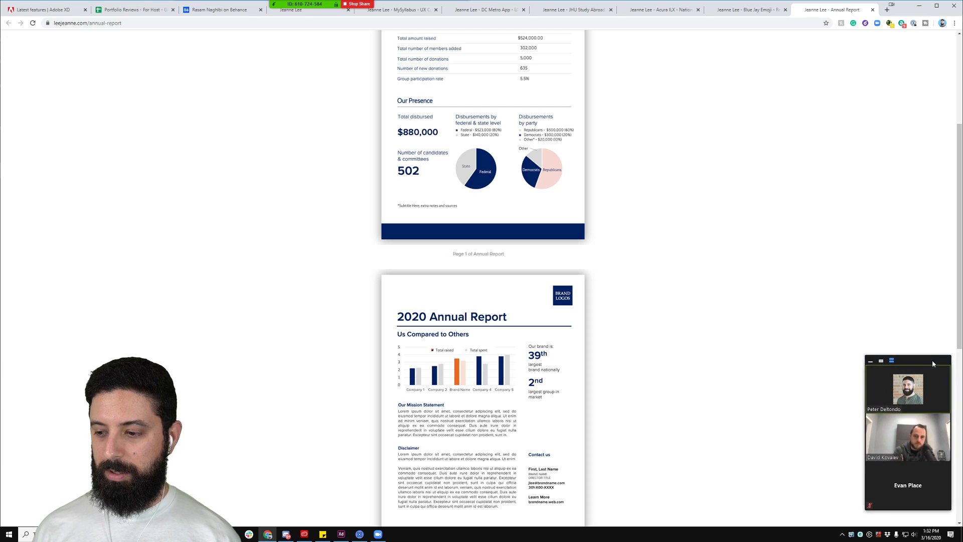
pyautogui.scroll(2, 807, 285)
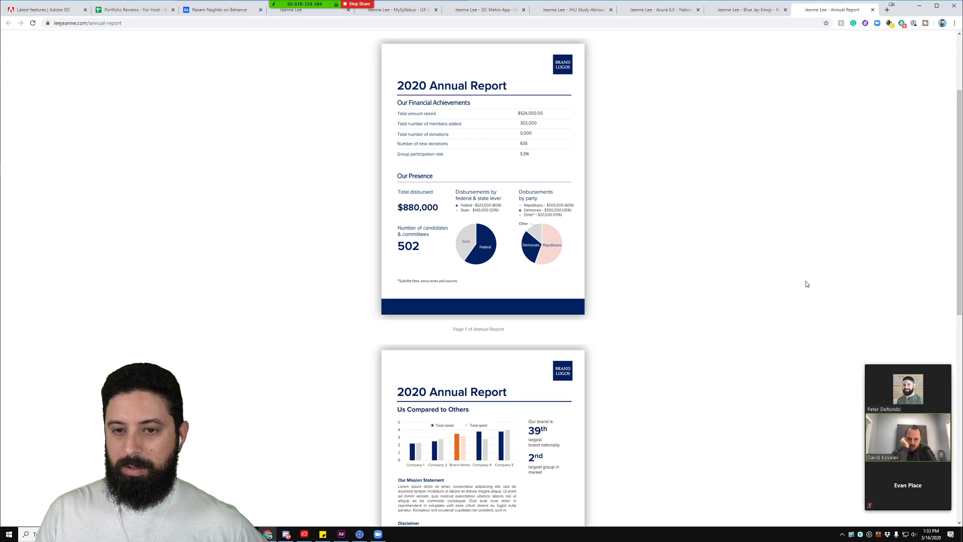
pyautogui.scroll(-3, 802, 285)
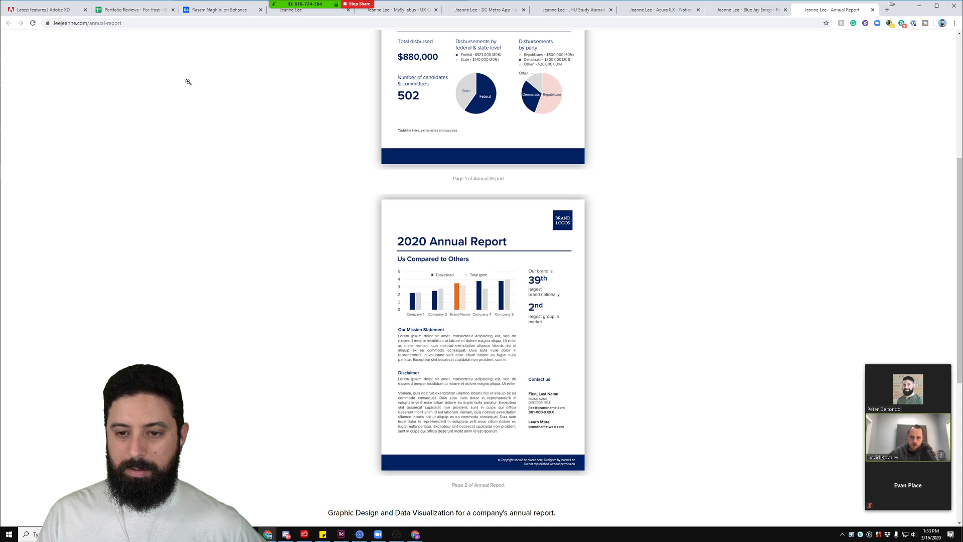
pyautogui.scroll(1, 196, 110)
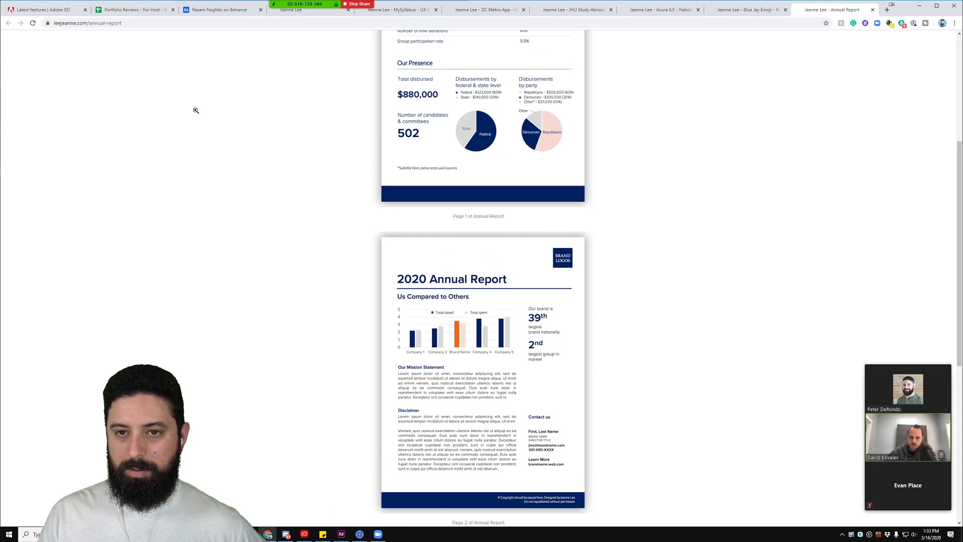
pyautogui.scroll(1, 194, 111)
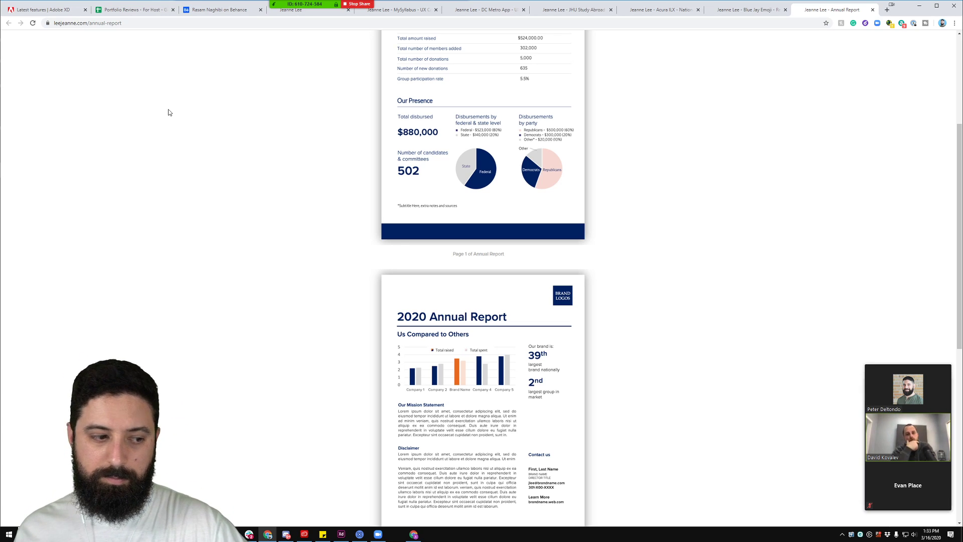
# Step: Finish scrolling the Annual Report case study and close its tab, revealing the Blue Jay Emoji page
pyautogui.scroll(1, 174, 112)
pyautogui.scroll(1, 175, 113)
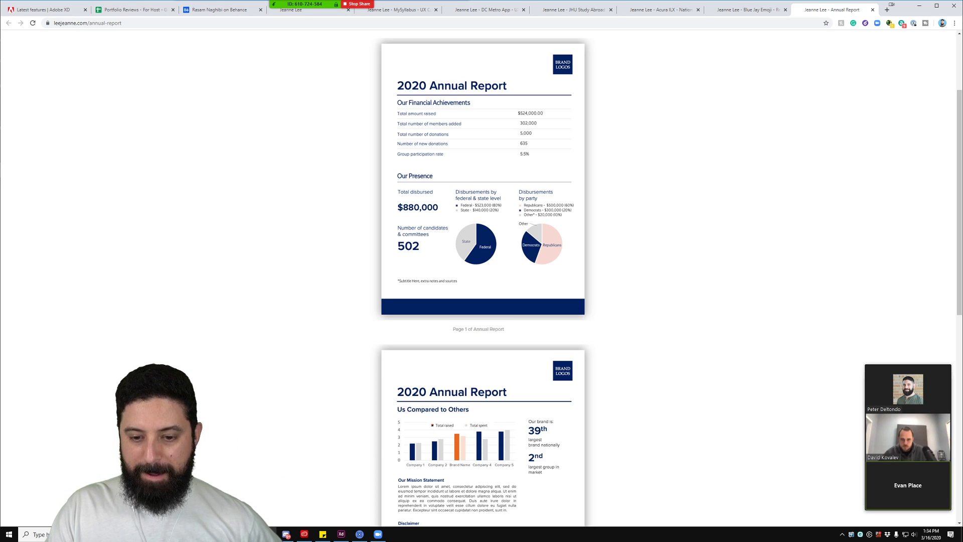
pyautogui.scroll(-2, 215, 465)
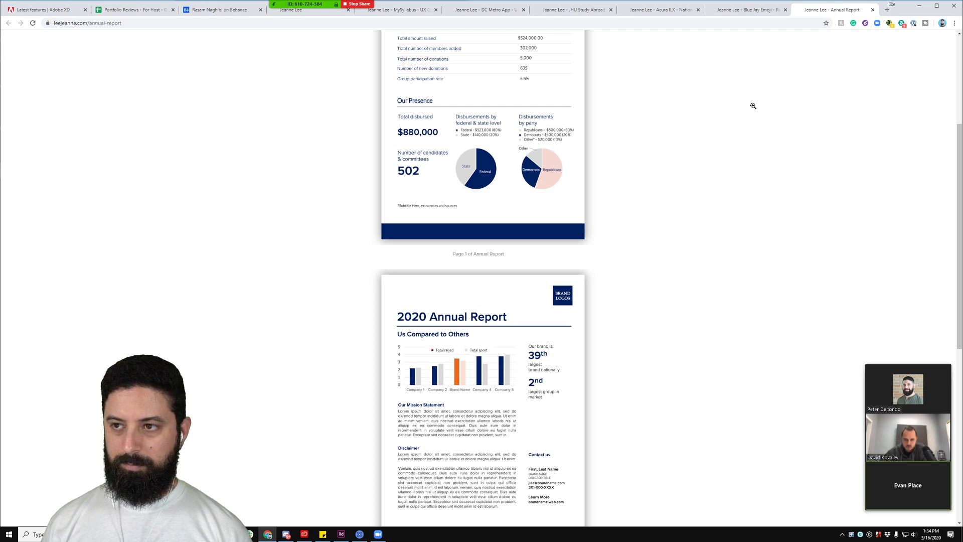
pyautogui.click(873, 11)
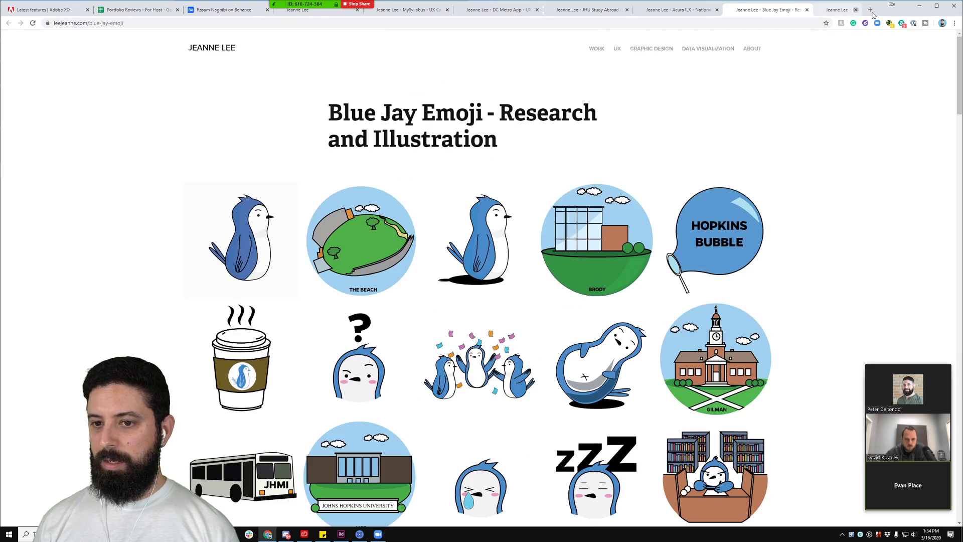
# Step: Read down the Blue Jay Emoji page, scroll back to the top, and close its tab
pyautogui.scroll(-1, 783, 142)
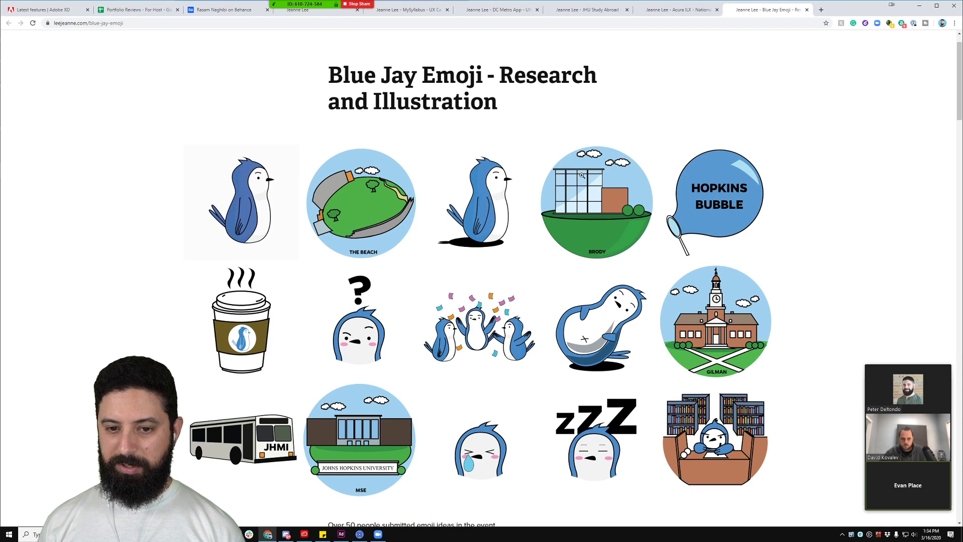
pyautogui.scroll(-3, 580, 177)
pyautogui.scroll(-5, 580, 177)
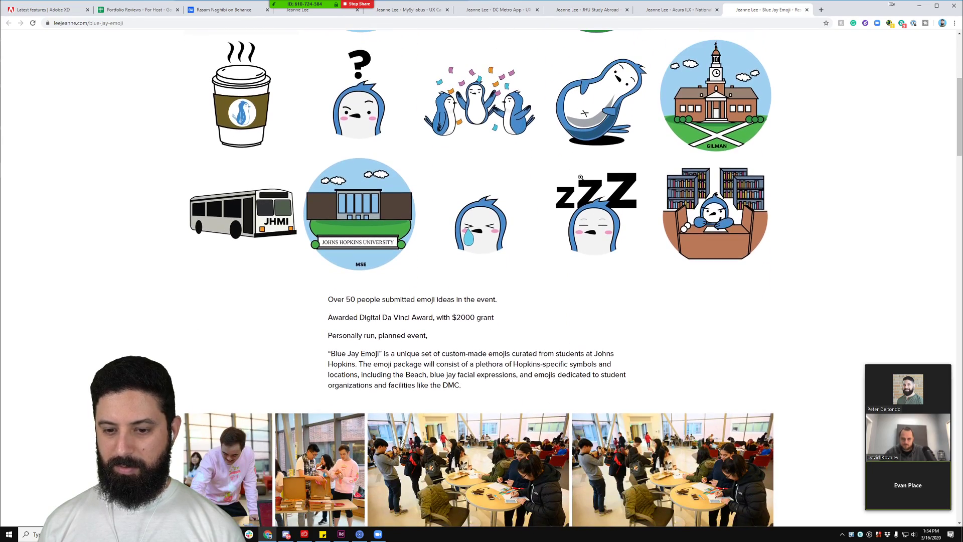
pyautogui.scroll(-4, 581, 178)
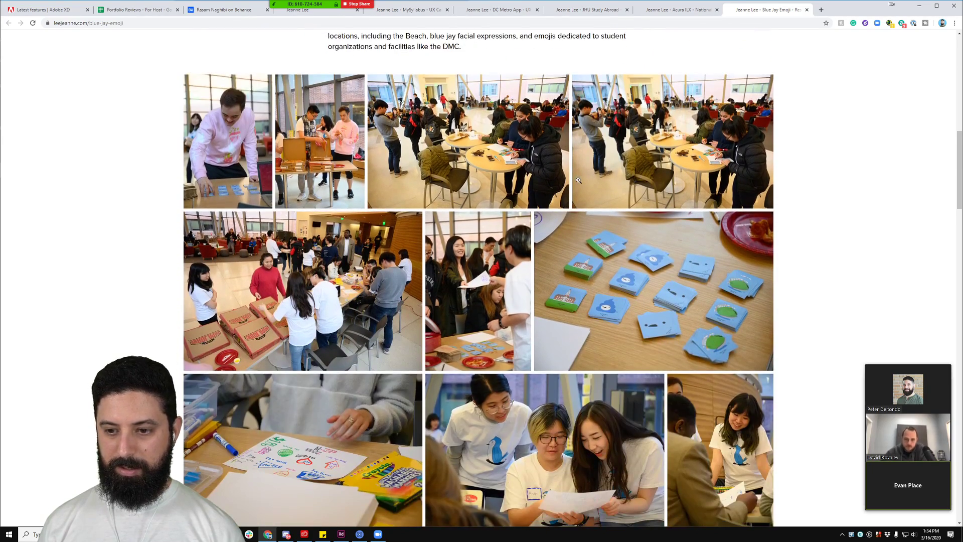
pyautogui.scroll(-2, 579, 179)
pyautogui.scroll(-1, 578, 179)
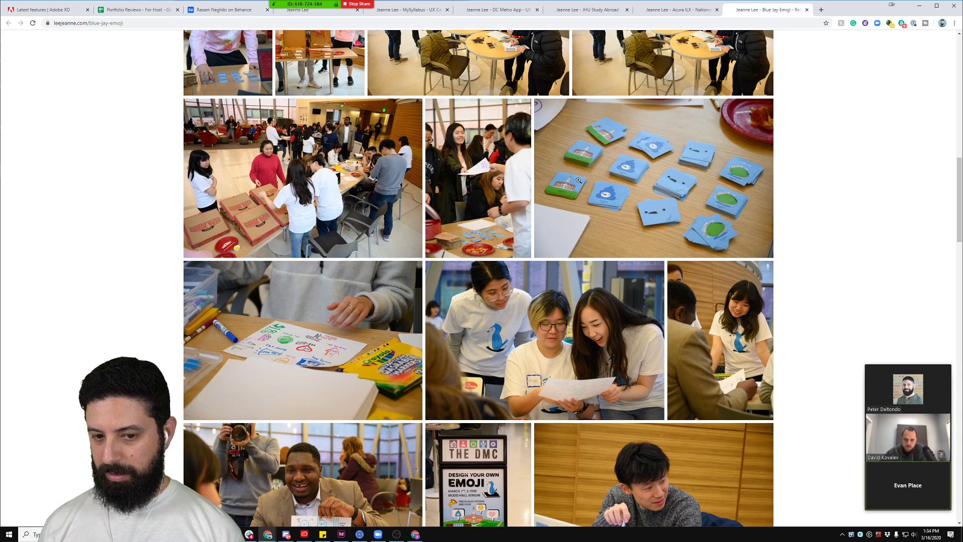
pyautogui.scroll(-1, 578, 180)
pyautogui.scroll(-3, 578, 180)
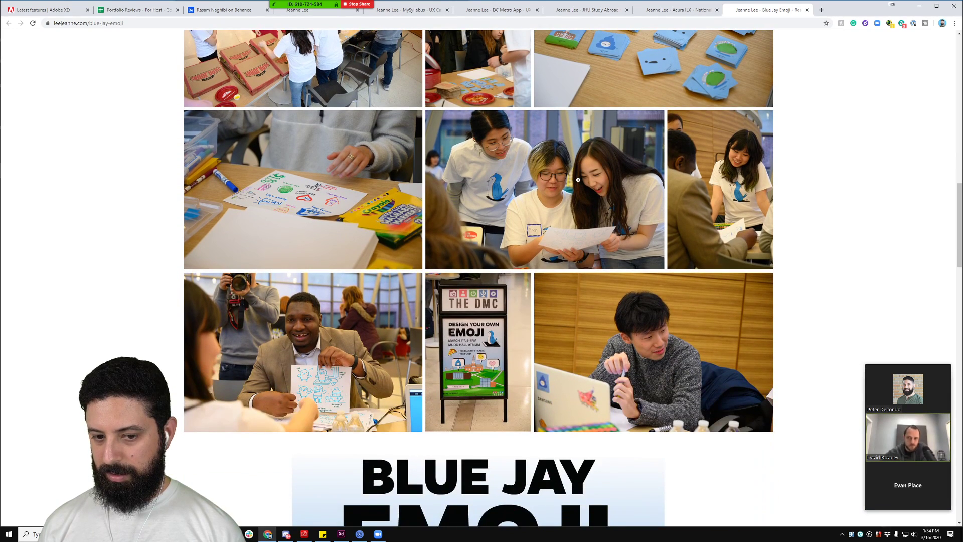
pyautogui.scroll(-1, 578, 180)
pyautogui.scroll(-10, 578, 179)
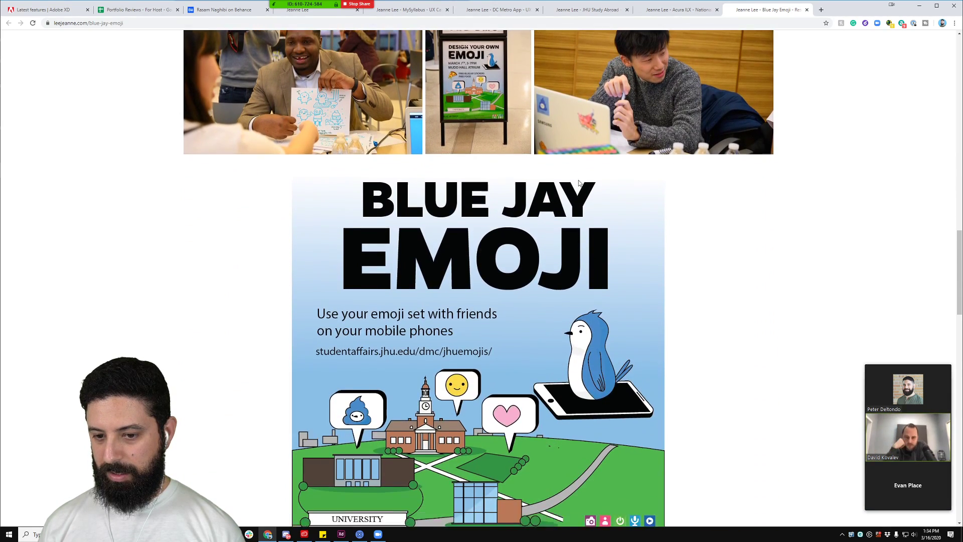
pyautogui.scroll(-9, 579, 180)
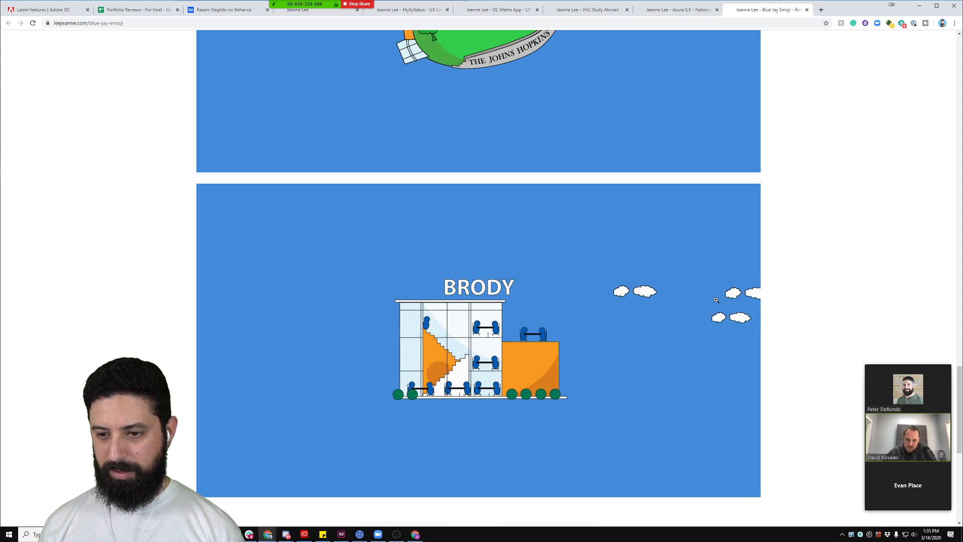
pyautogui.scroll(-2, 400, 312)
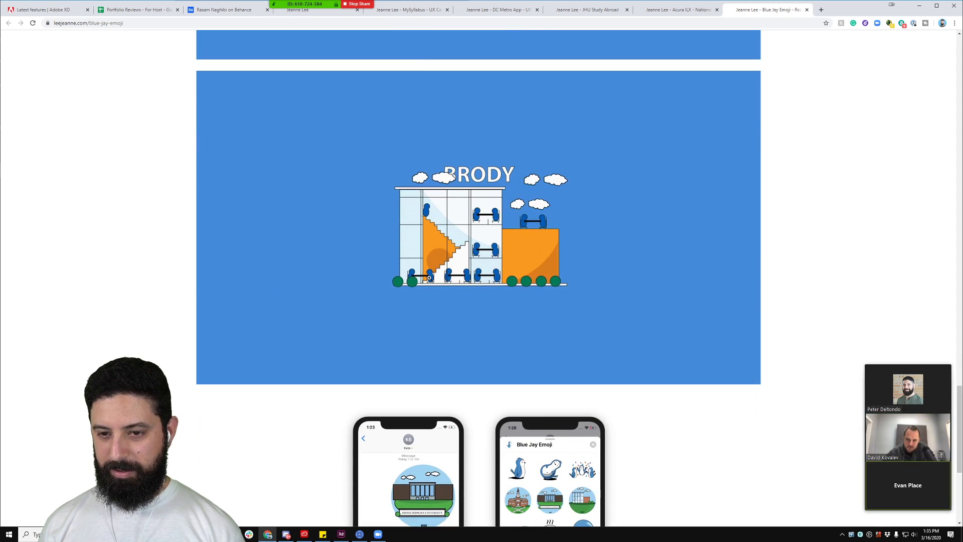
pyautogui.scroll(3, 423, 276)
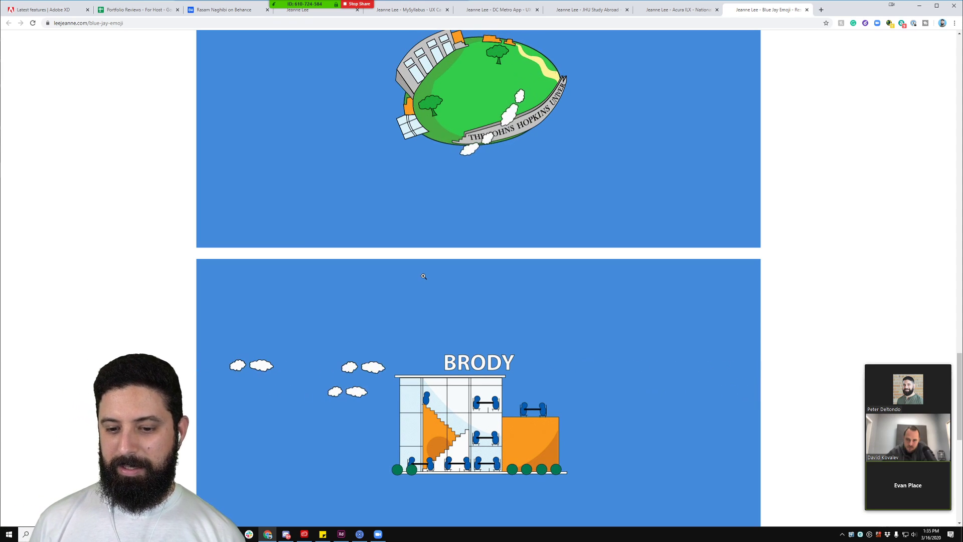
pyautogui.scroll(-1, 450, 431)
pyautogui.scroll(-7, 451, 431)
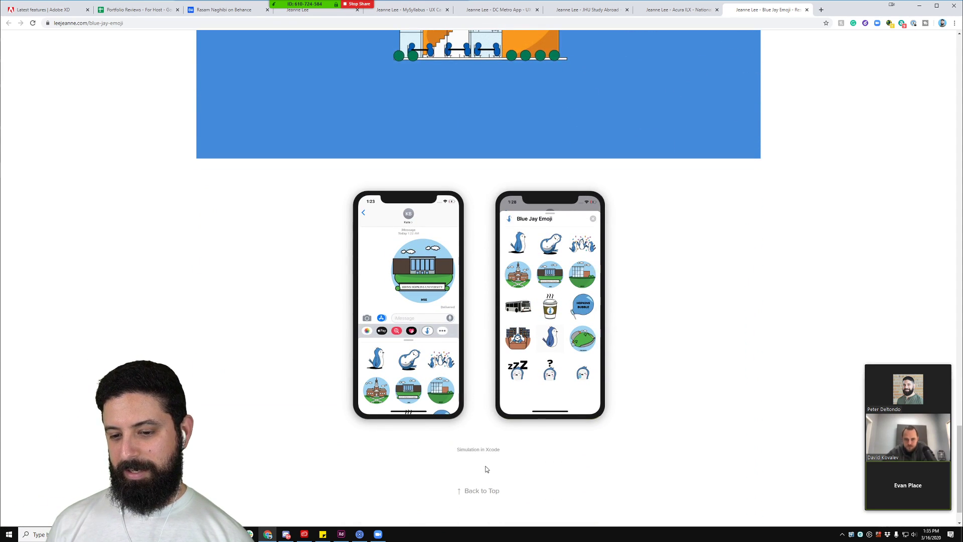
pyautogui.scroll(6, 467, 332)
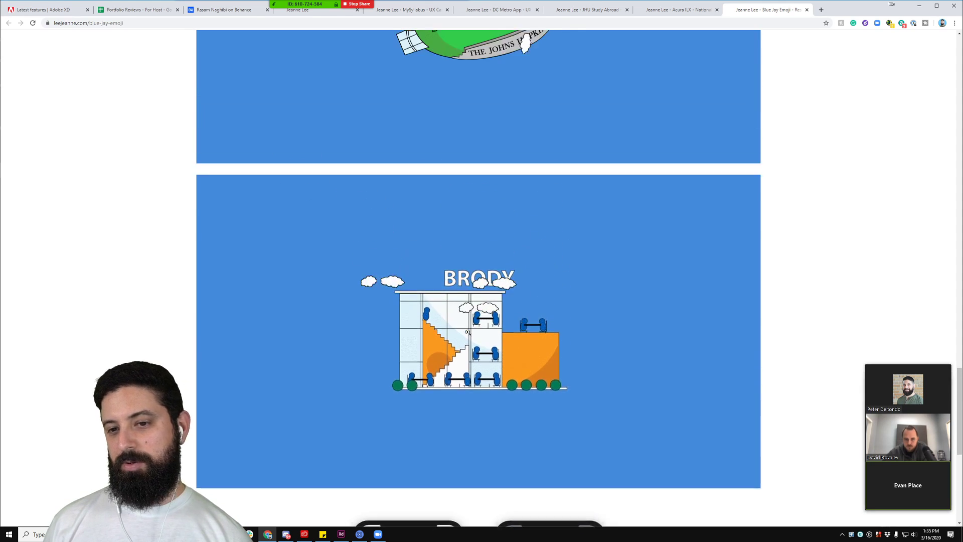
pyautogui.scroll(5, 467, 332)
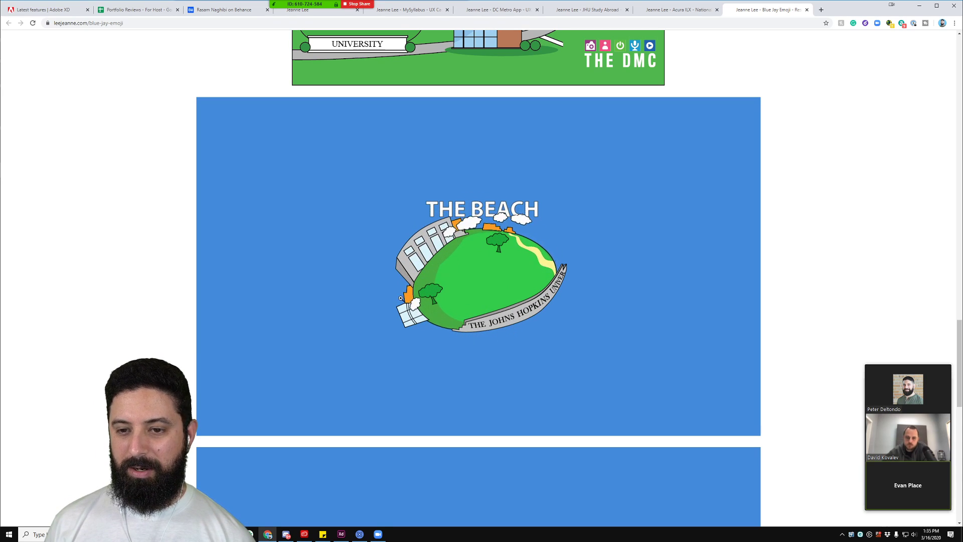
pyautogui.scroll(6, 401, 298)
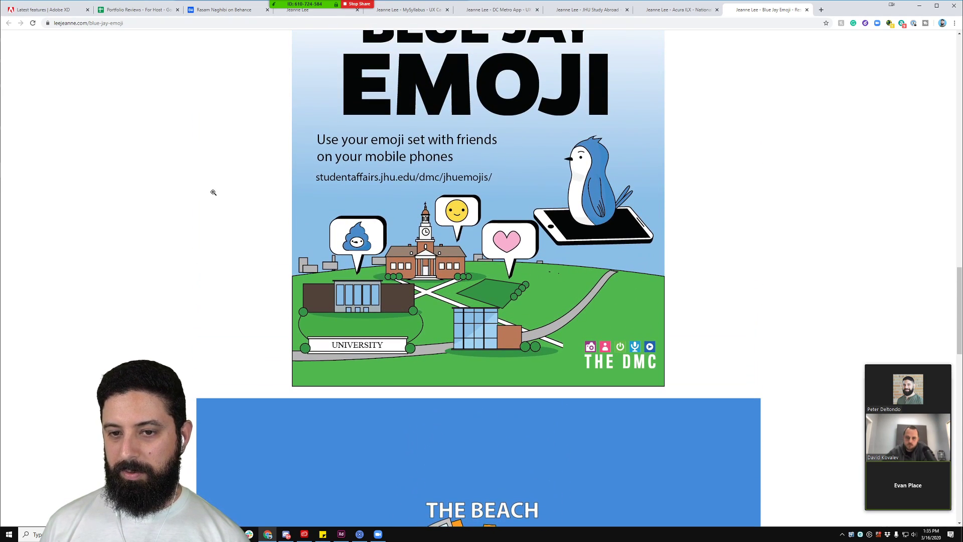
pyautogui.scroll(8, 236, 212)
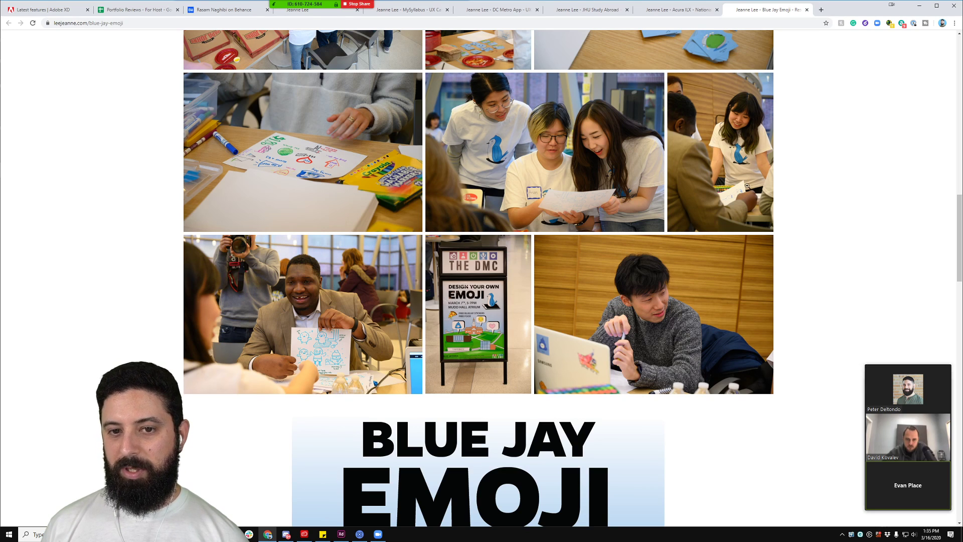
pyautogui.scroll(2, 747, 185)
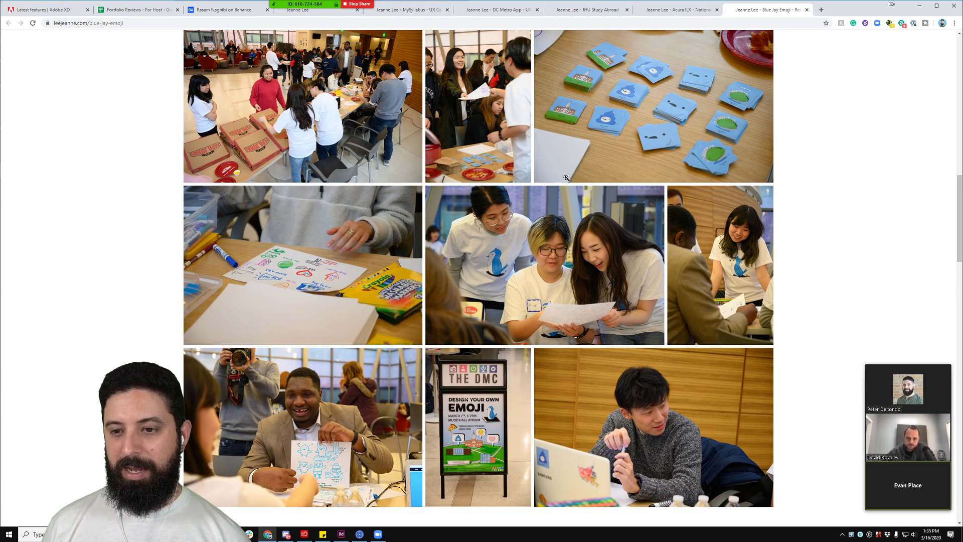
pyautogui.scroll(3, 563, 253)
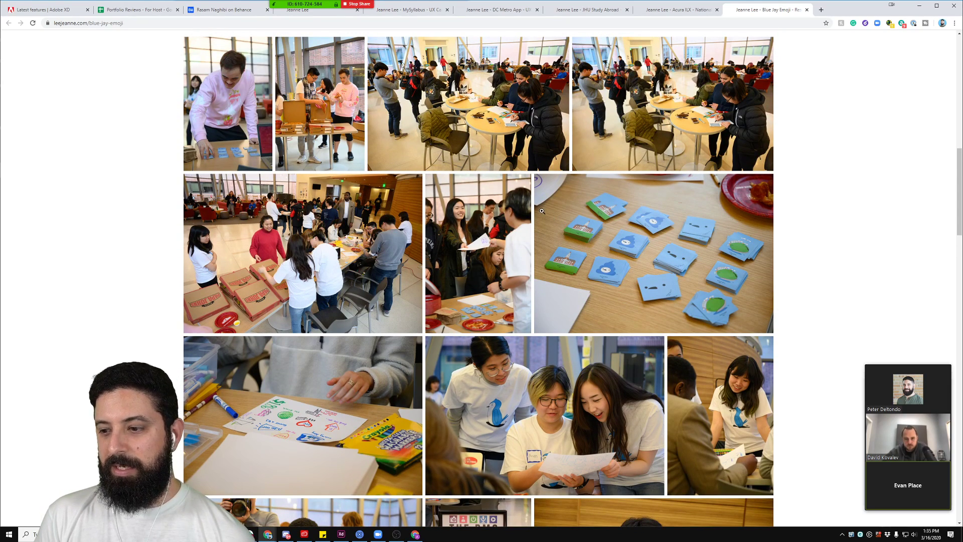
pyautogui.scroll(2, 431, 226)
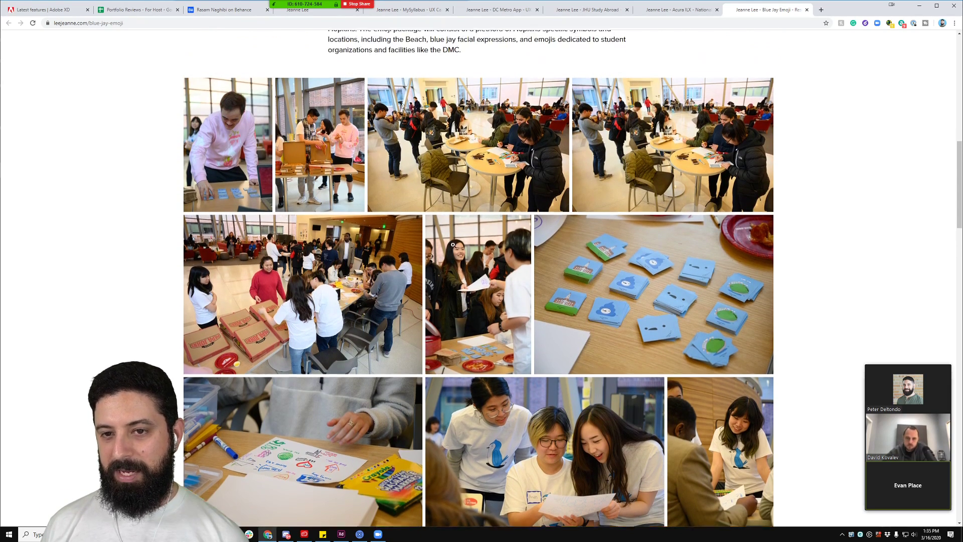
pyautogui.scroll(8, 595, 336)
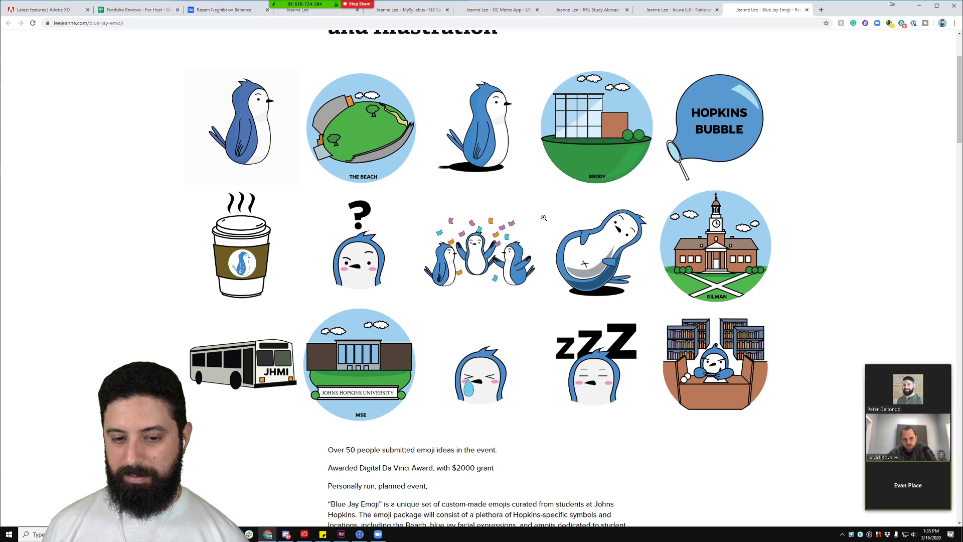
pyautogui.scroll(2, 537, 217)
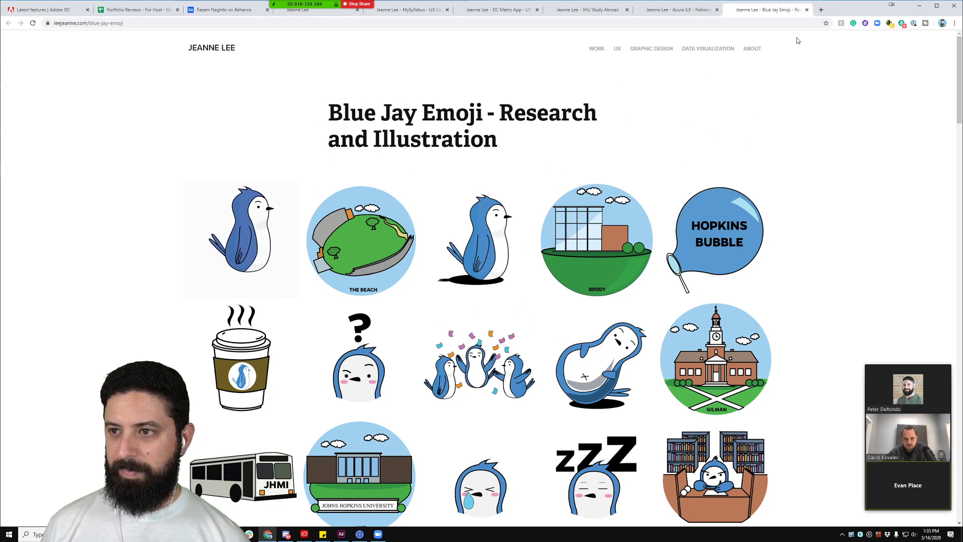
pyautogui.click(807, 10)
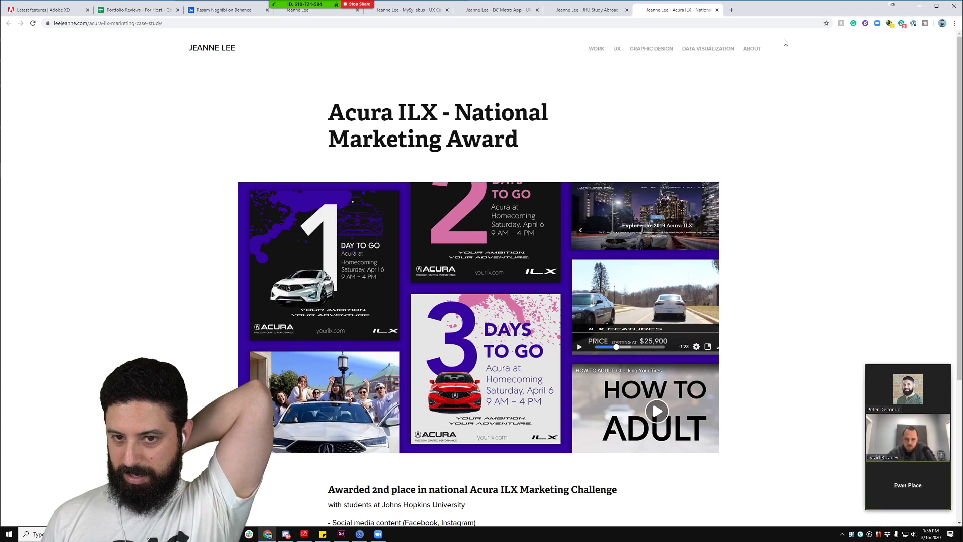
pyautogui.scroll(-2, 818, 208)
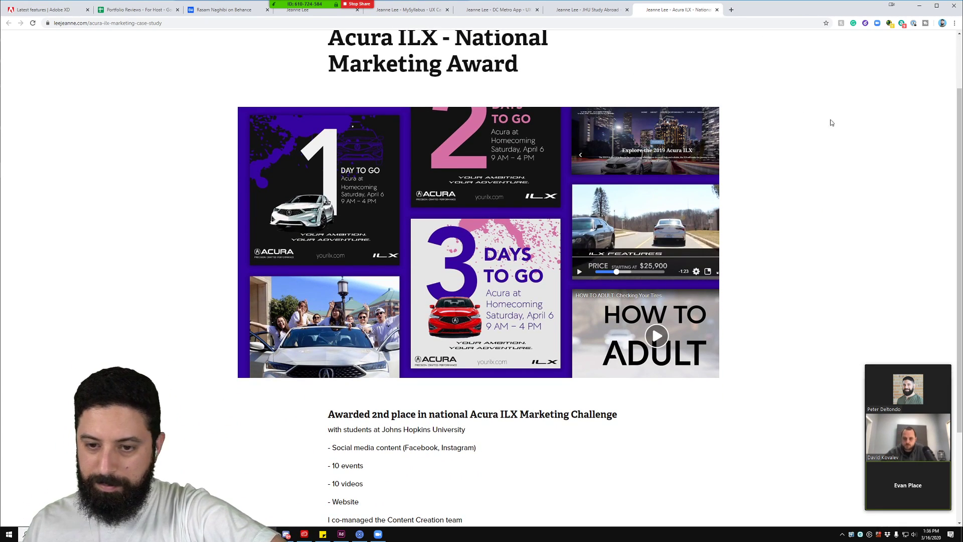
pyautogui.scroll(-1, 860, 144)
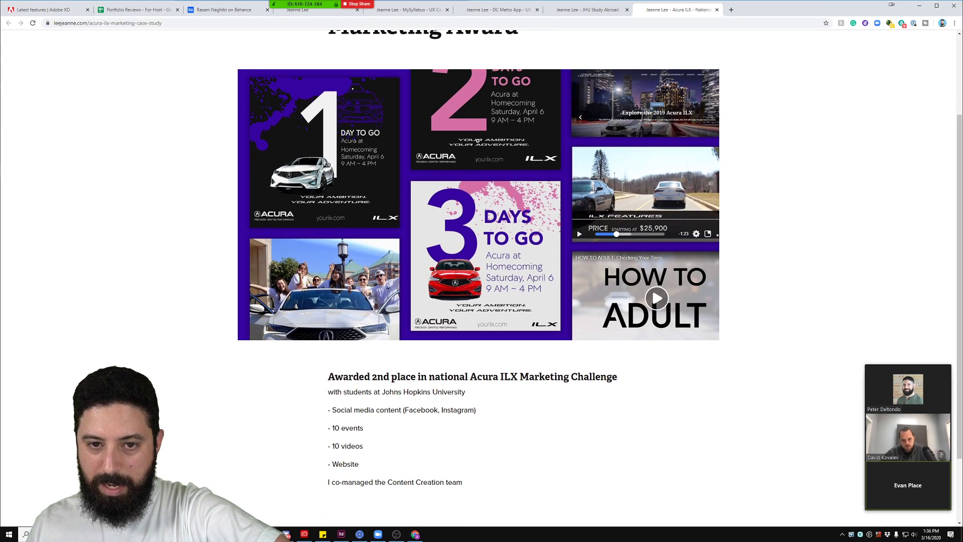
pyautogui.scroll(-2, 478, 141)
pyautogui.scroll(3, 478, 141)
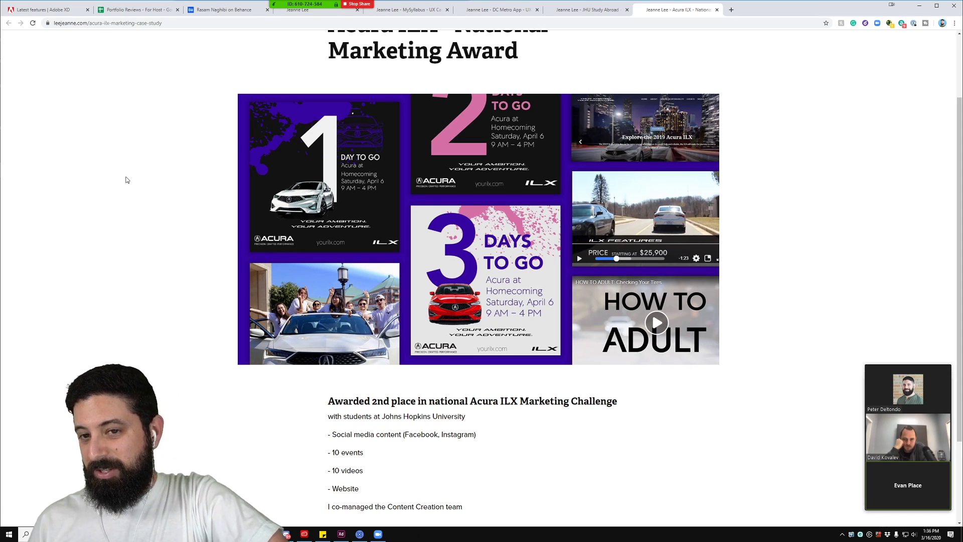
pyautogui.scroll(2, 157, 206)
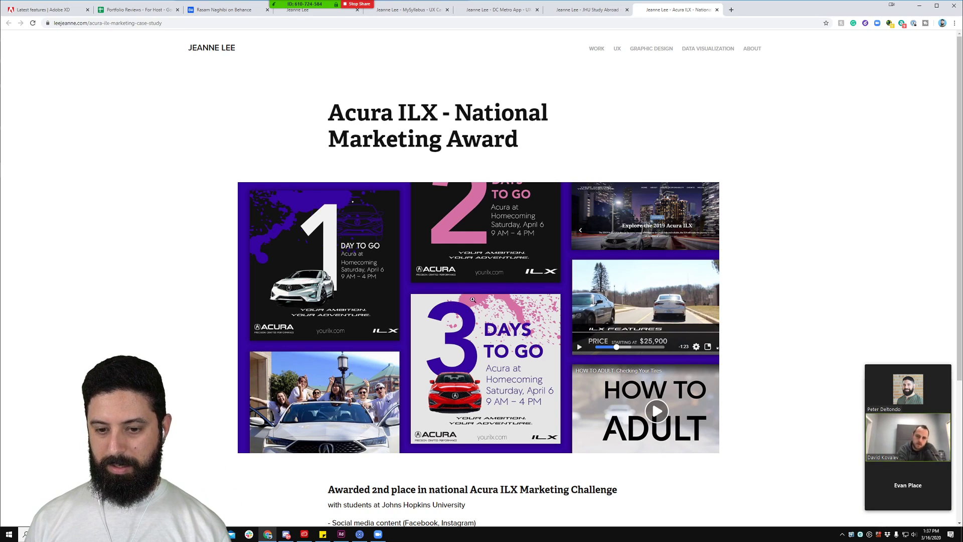
# Step: Close the Acura ILX tab, skim the JHU Study Abroad posters, and close that tab
pyautogui.click(716, 10)
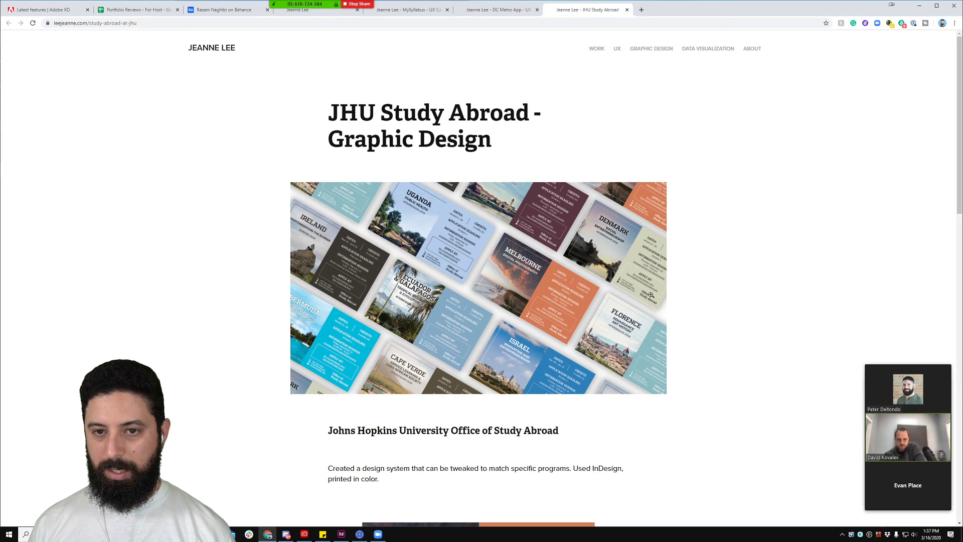
pyautogui.scroll(-8, 651, 294)
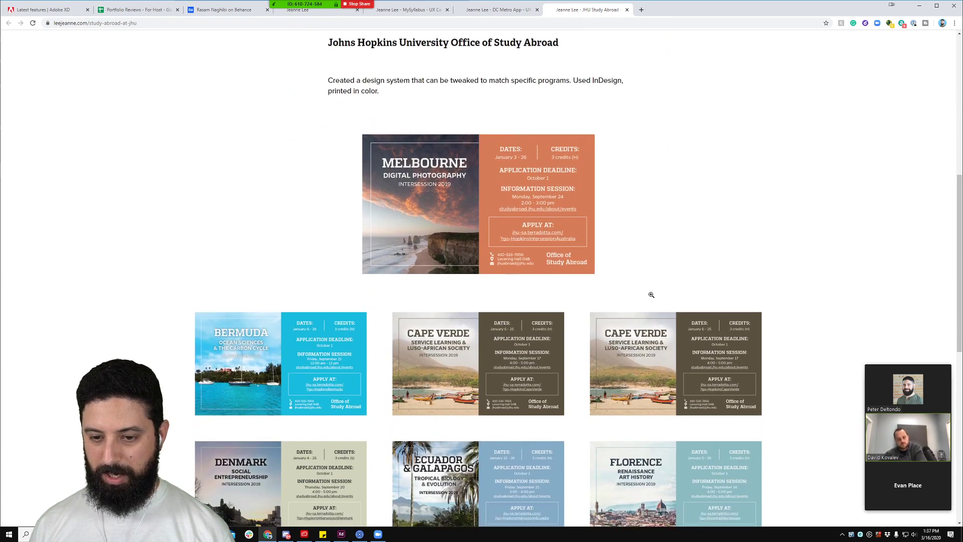
pyautogui.scroll(-9, 651, 295)
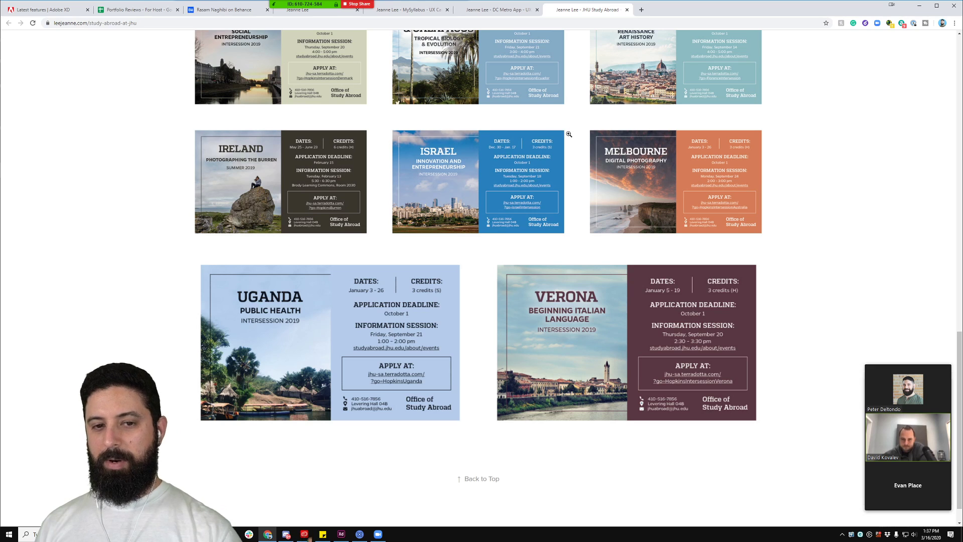
pyautogui.click(627, 9)
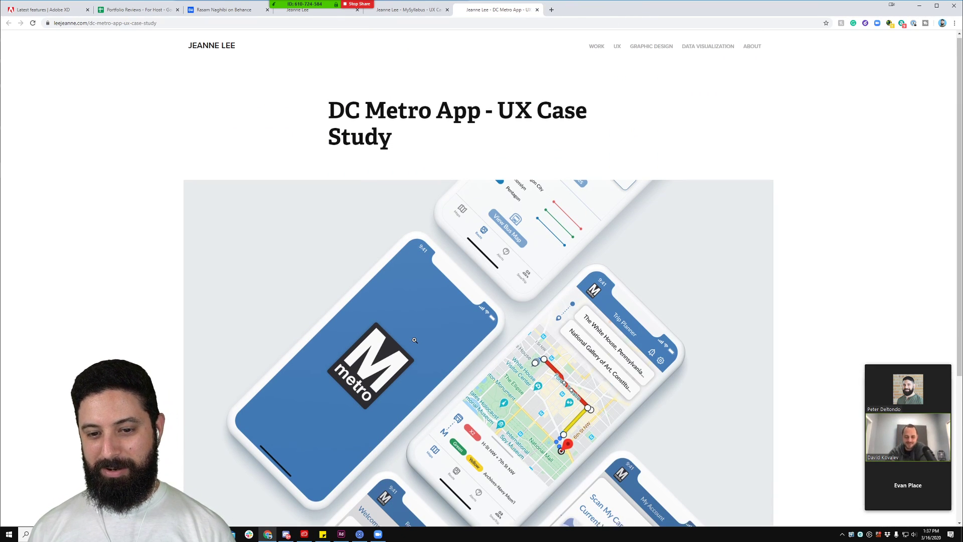
# Step: Scroll the DC Metro App case study down to the Trip Planner and Scan My Card mockups
pyautogui.scroll(-2, 414, 340)
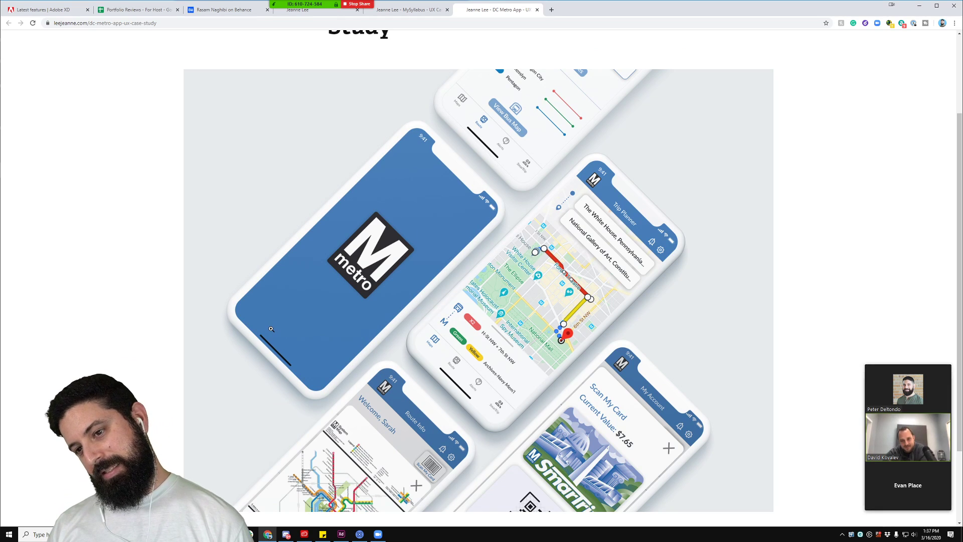
pyautogui.scroll(-1, 271, 328)
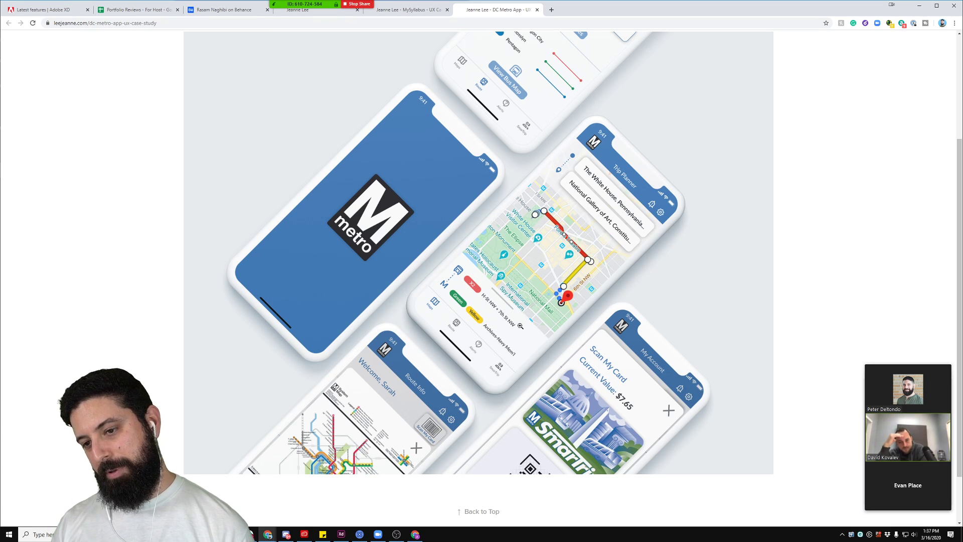
pyautogui.scroll(-1, 520, 326)
pyautogui.scroll(4, 500, 315)
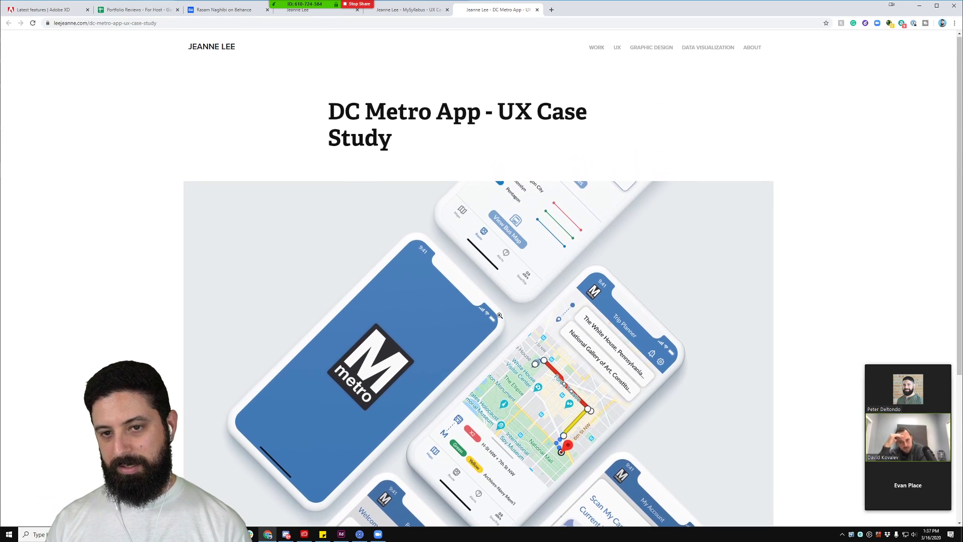
pyautogui.scroll(-2, 500, 315)
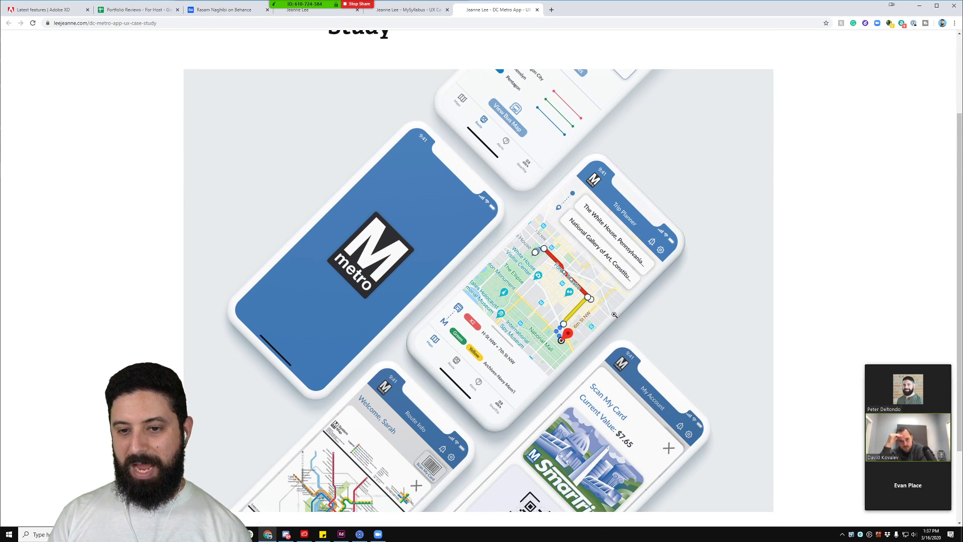
pyautogui.scroll(-1, 617, 316)
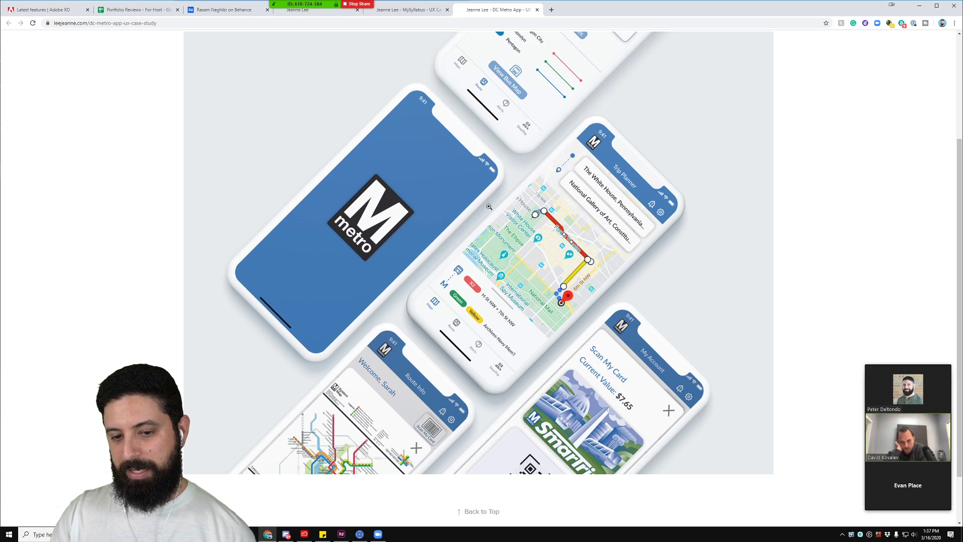
pyautogui.scroll(1, 483, 236)
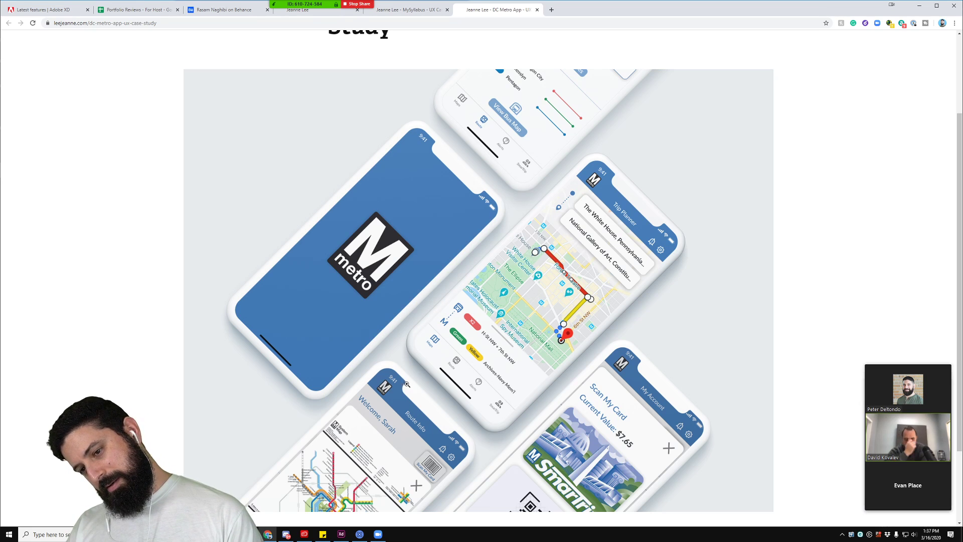
pyautogui.scroll(-2, 372, 280)
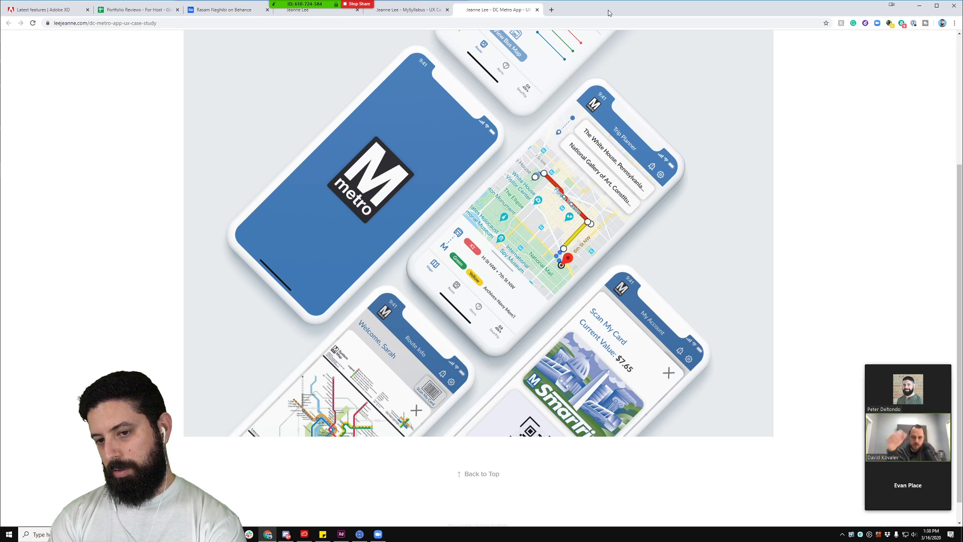
# Step: Enlarge the DC Metro mockup, zoom it to full size and back, then close the DC Metro tab
pyautogui.click(490, 250)
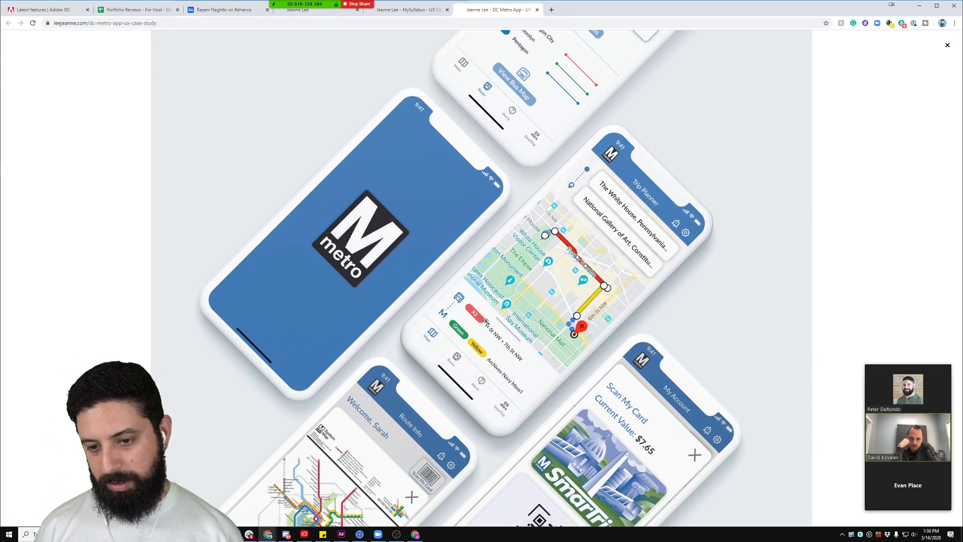
pyautogui.click(485, 321)
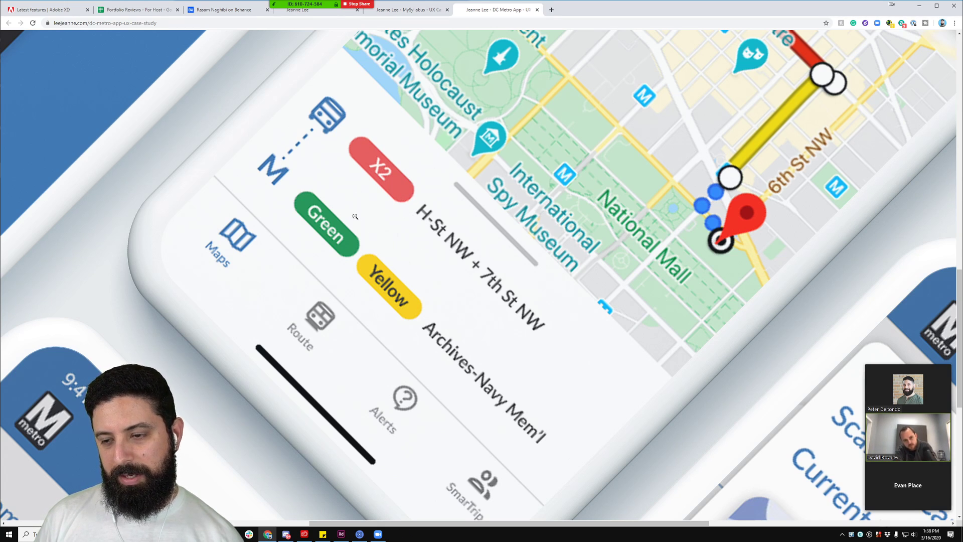
pyautogui.scroll(3, 358, 226)
pyautogui.click(598, 109)
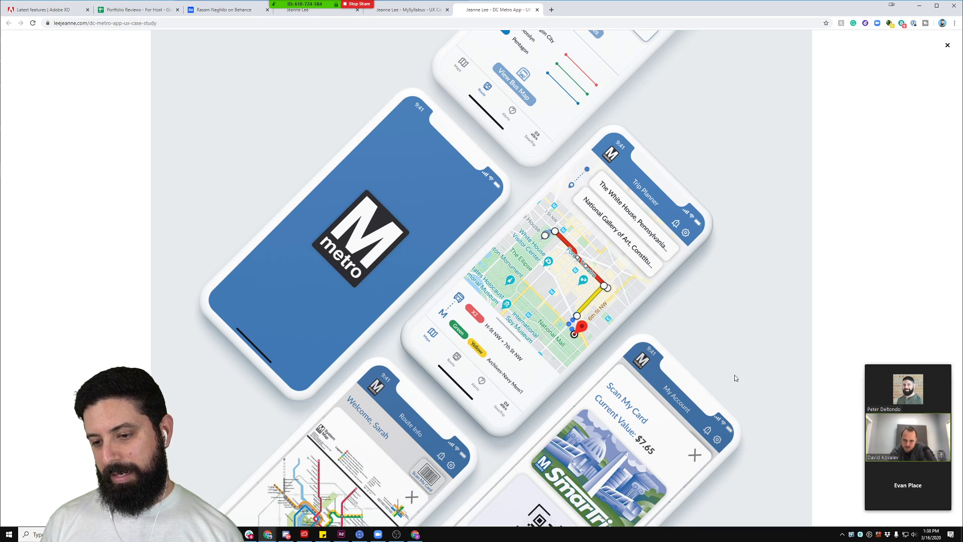
pyautogui.click(537, 10)
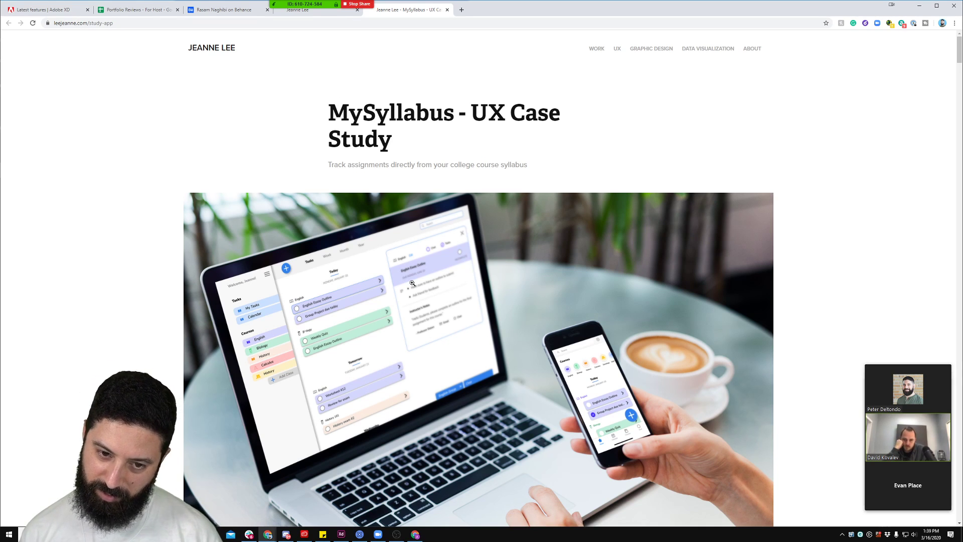
# Step: Scroll past the MySyllabus Introduction to the calendar, courses and messages phone mockups above '1. The Problem'
pyautogui.scroll(-2, 413, 283)
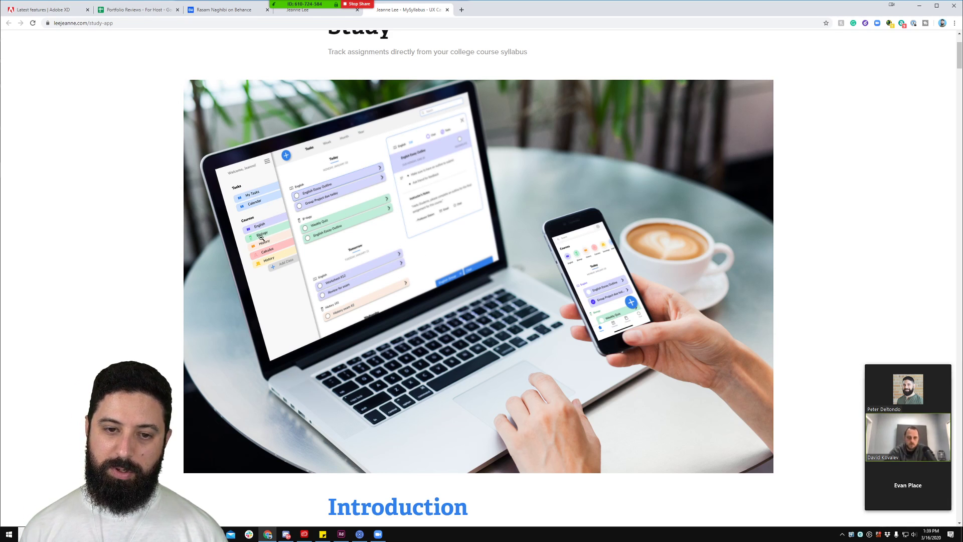
pyautogui.scroll(-9, 462, 201)
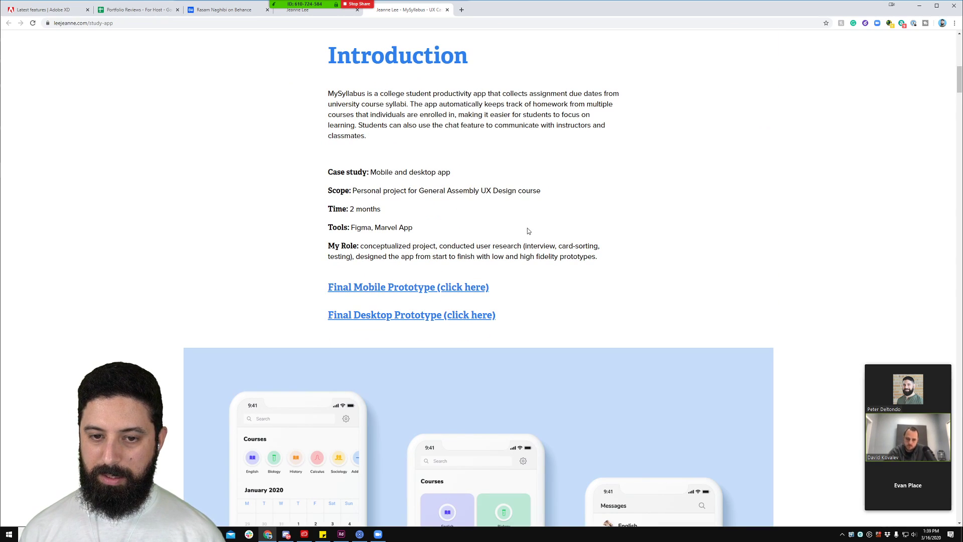
pyautogui.scroll(-6, 528, 231)
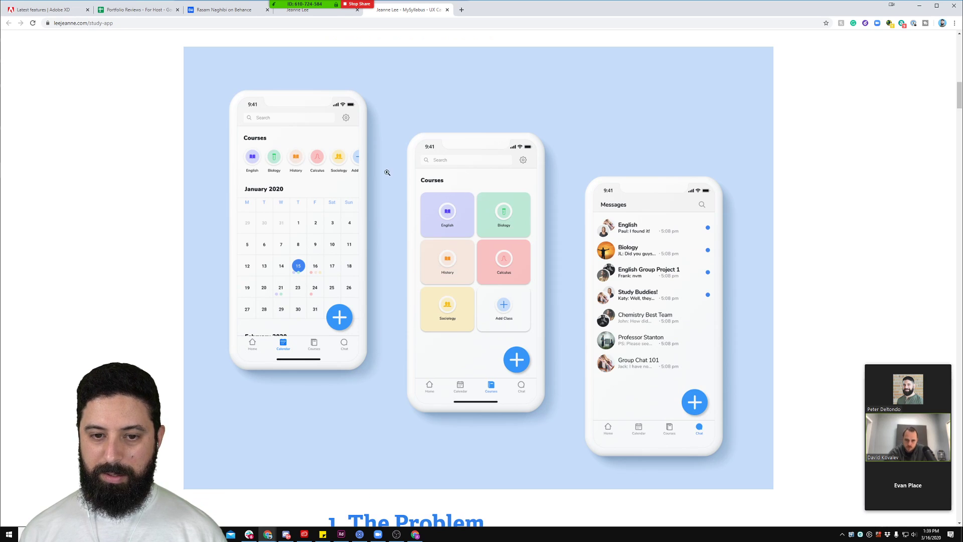
pyautogui.scroll(-1, 368, 306)
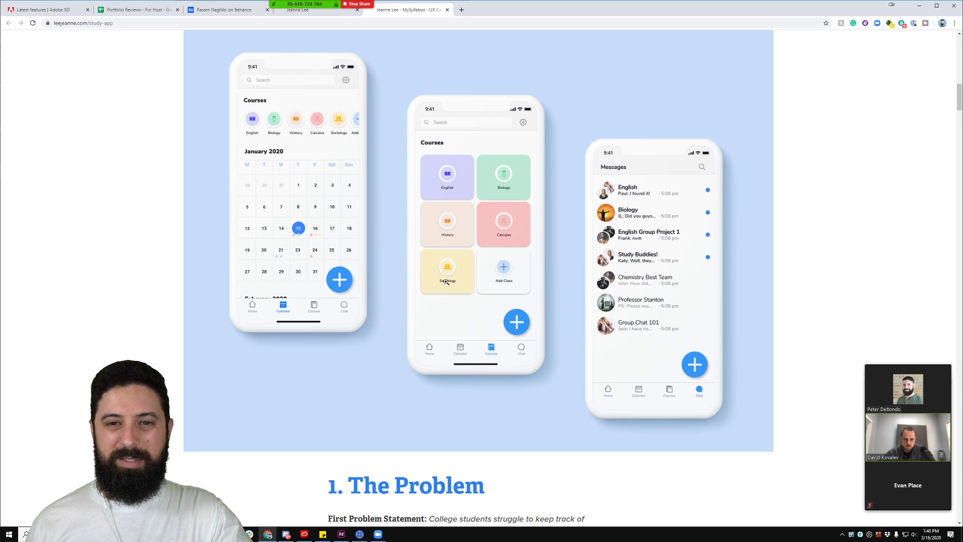
# Step: Scroll MySyllabus through wireframes and user testing to the Desktop Version, then select the study-app URL path
pyautogui.scroll(-1, 583, 292)
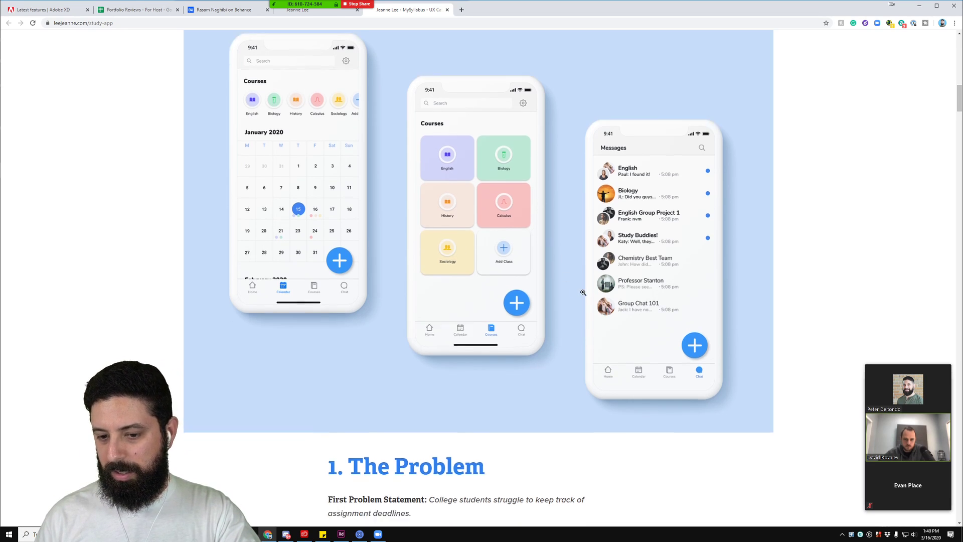
pyautogui.scroll(-18, 583, 292)
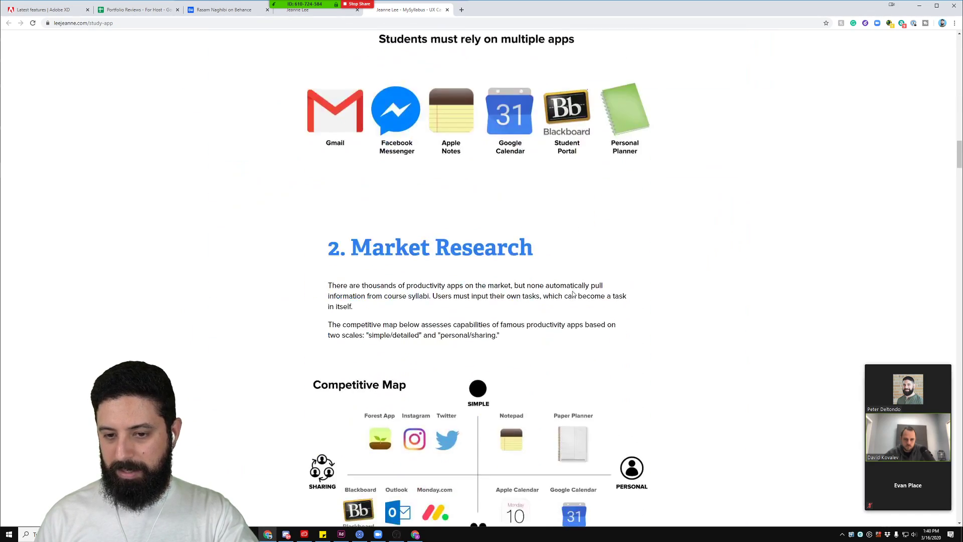
pyautogui.scroll(-5, 573, 293)
pyautogui.scroll(-10, 572, 293)
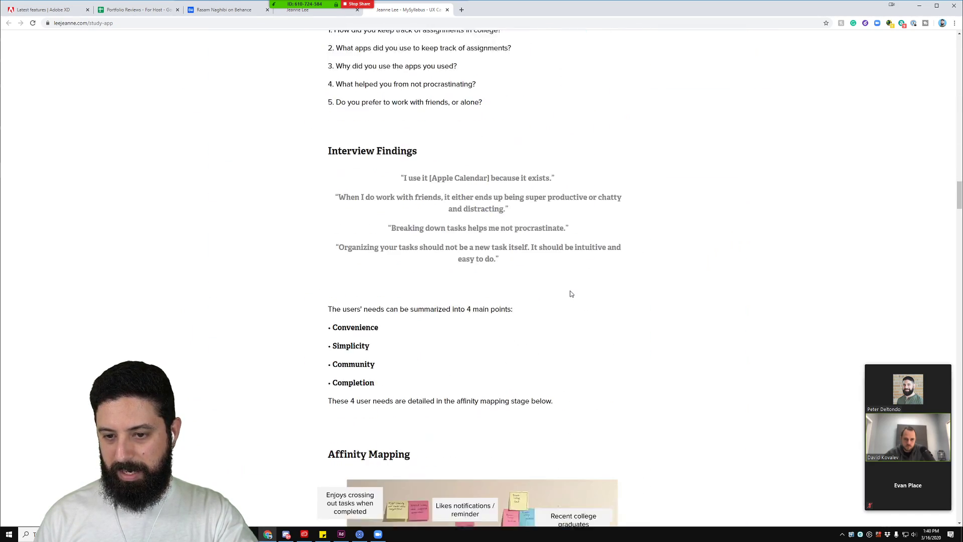
pyautogui.scroll(-16, 570, 294)
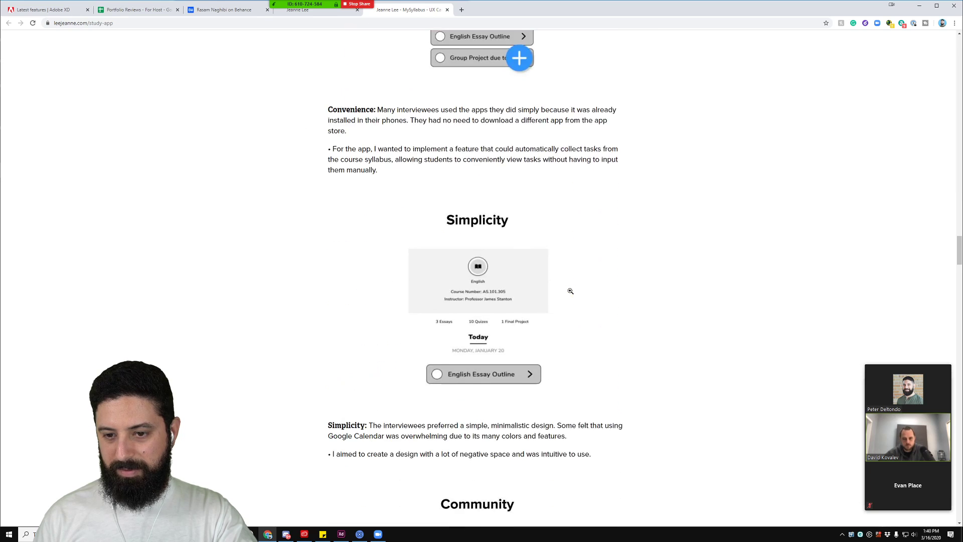
pyautogui.scroll(-16, 570, 291)
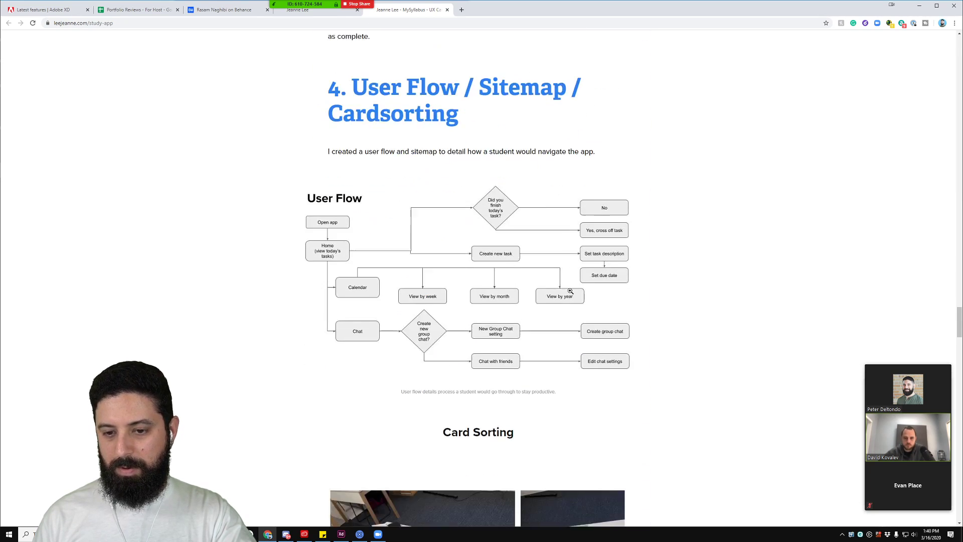
pyautogui.scroll(-11, 570, 291)
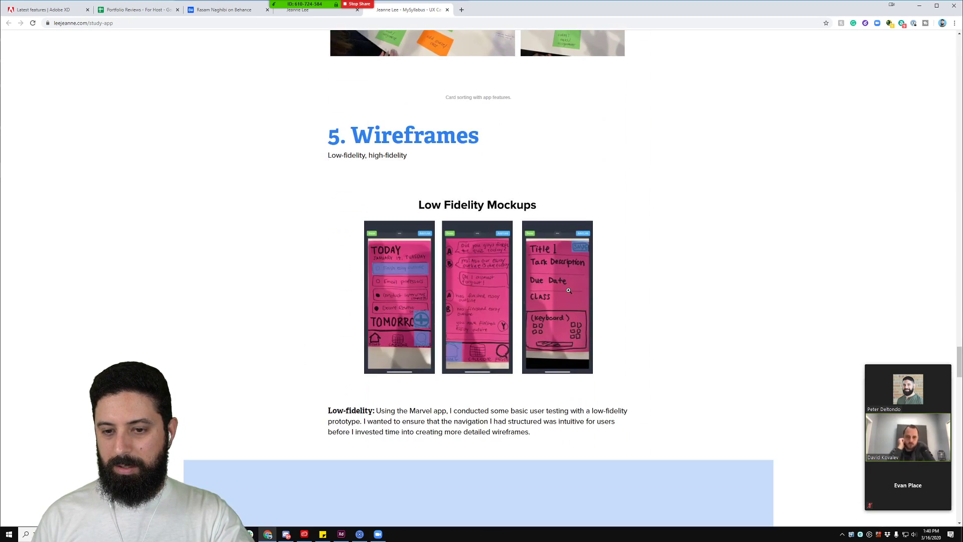
pyautogui.scroll(-6, 568, 291)
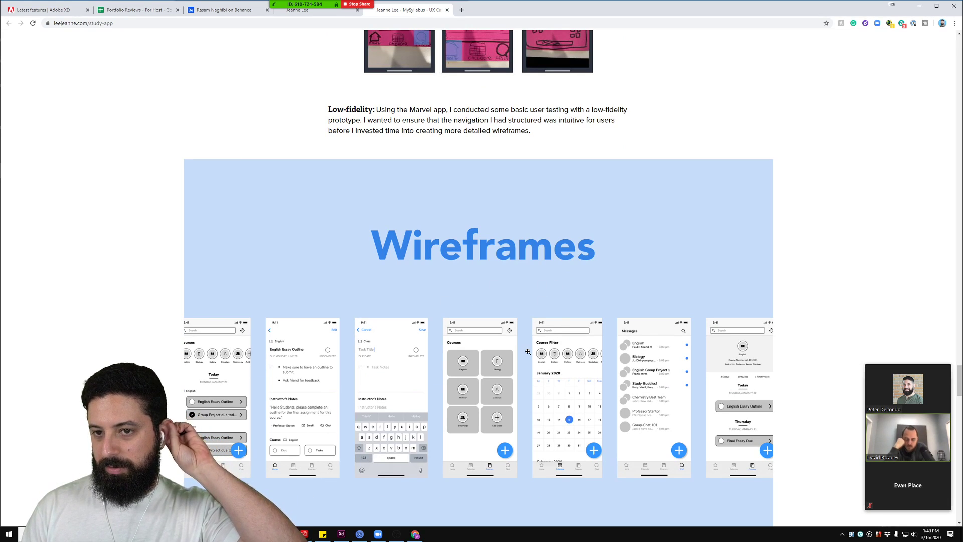
pyautogui.scroll(-12, 515, 343)
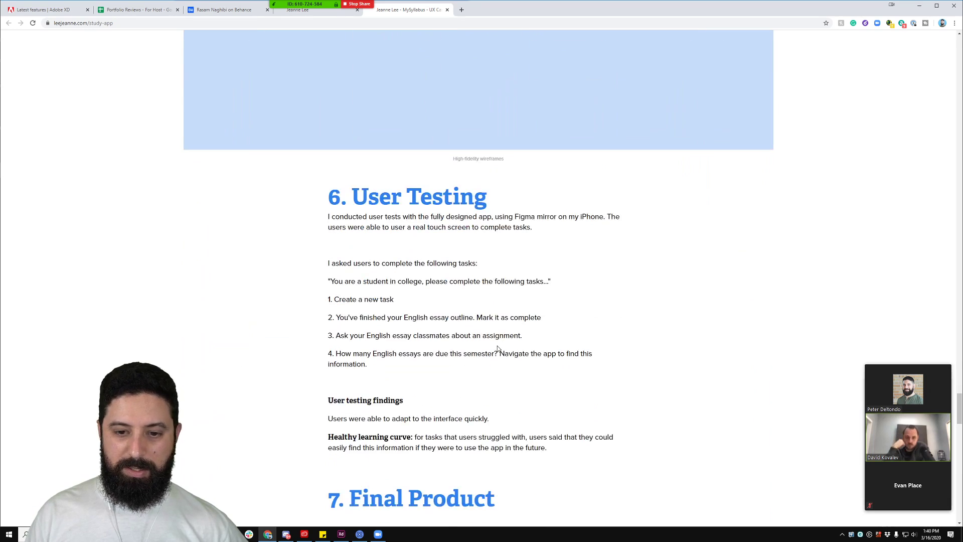
pyautogui.scroll(-9, 471, 356)
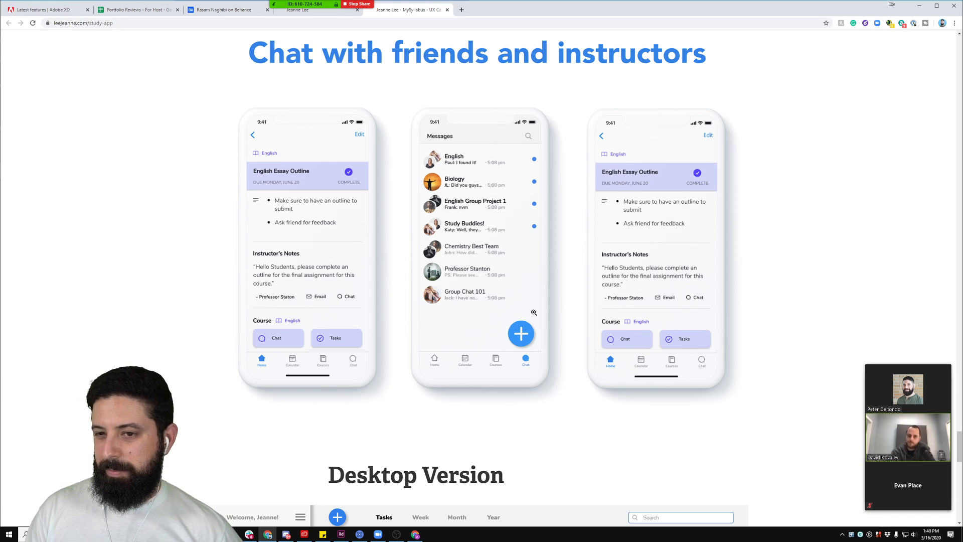
pyautogui.scroll(-7, 437, 287)
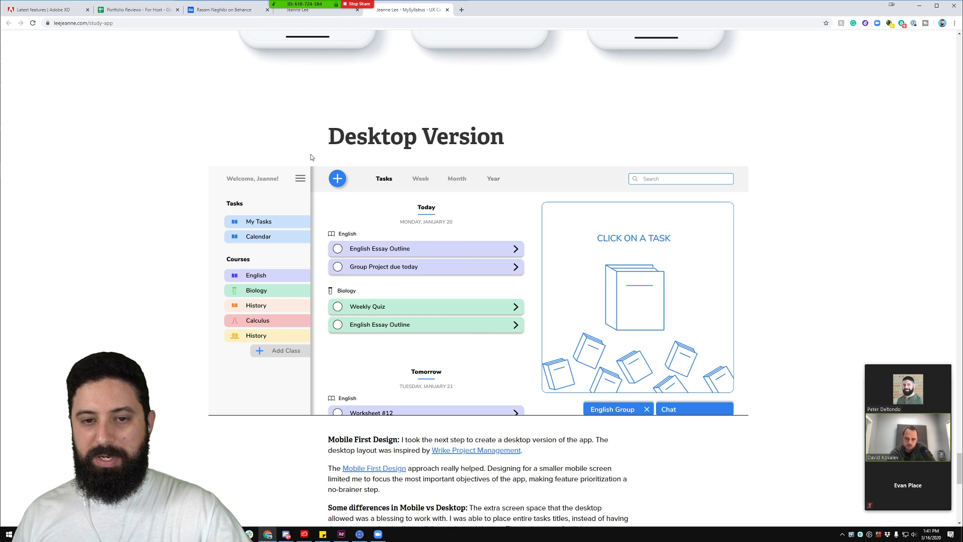
pyautogui.scroll(-8, 288, 263)
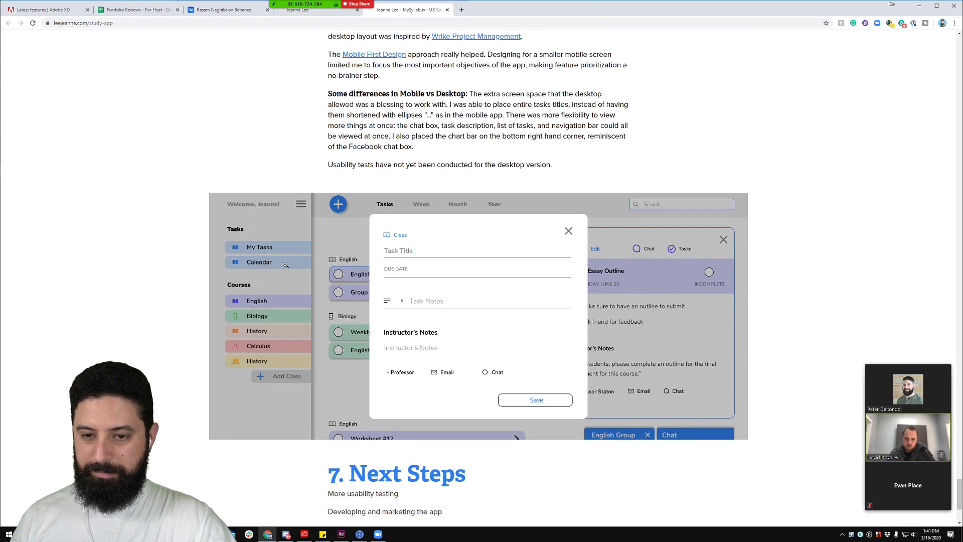
pyautogui.scroll(-3, 287, 265)
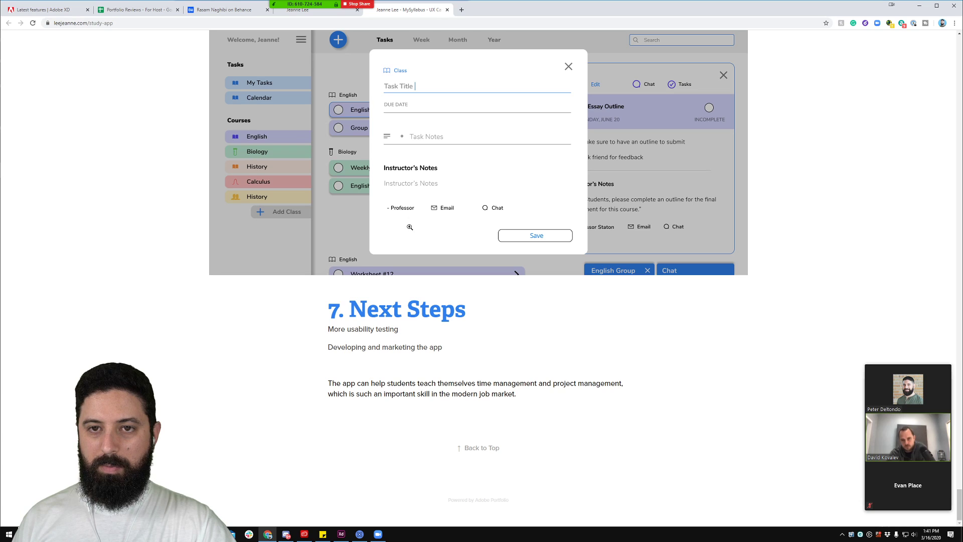
pyautogui.scroll(4, 59, 92)
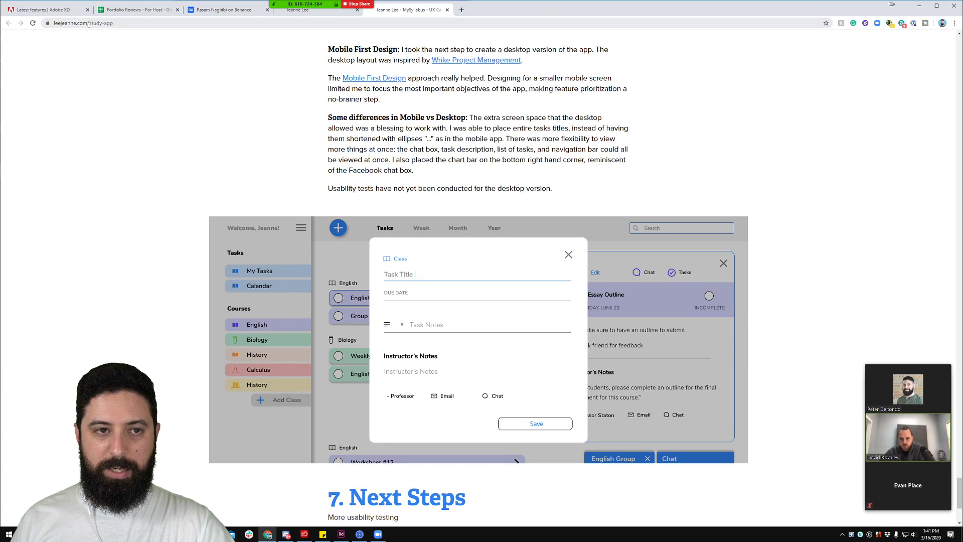
pyautogui.moveTo(88, 24); pyautogui.dragTo(132, 24)
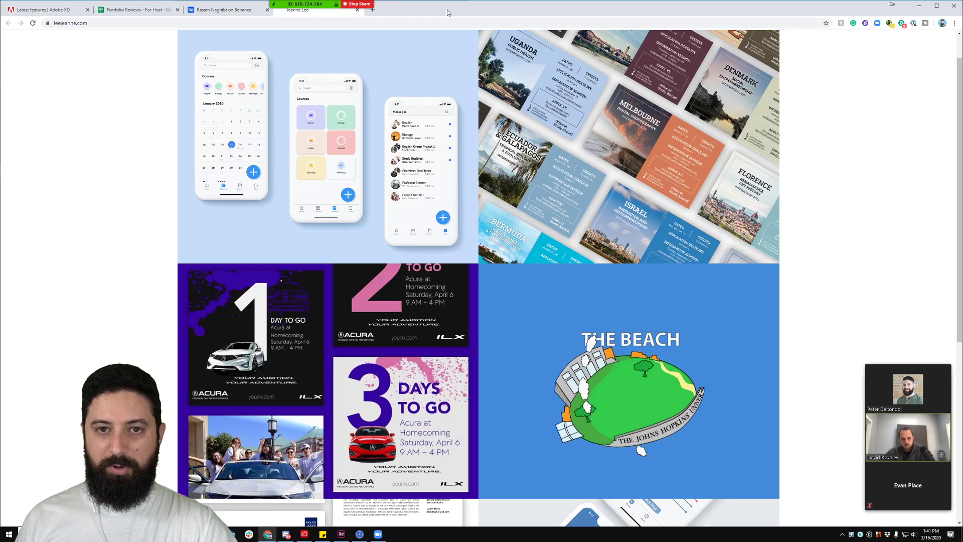
# Step: Close the MySyllabus tab, browse the portfolio grid, view the empty About page, then return to Work
pyautogui.click(447, 10)
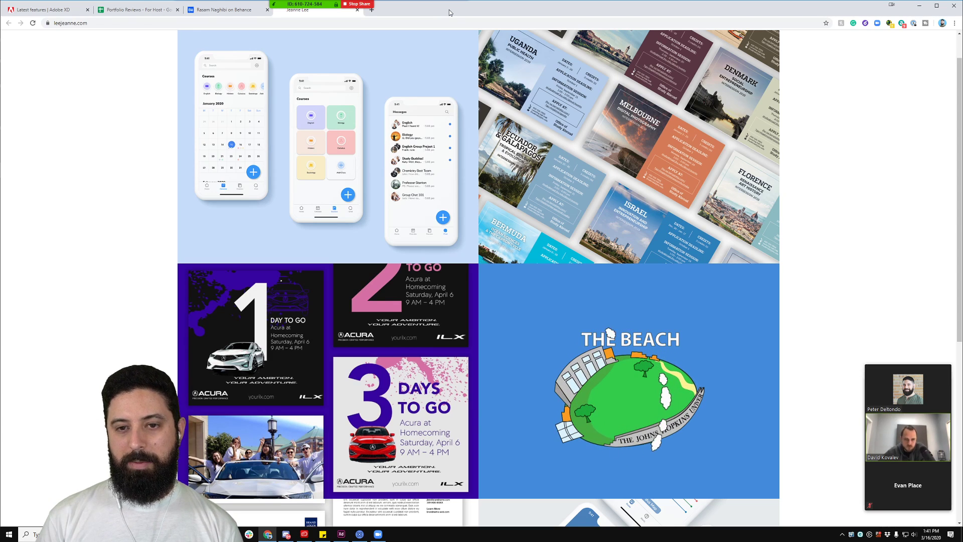
pyautogui.scroll(-3, 326, 145)
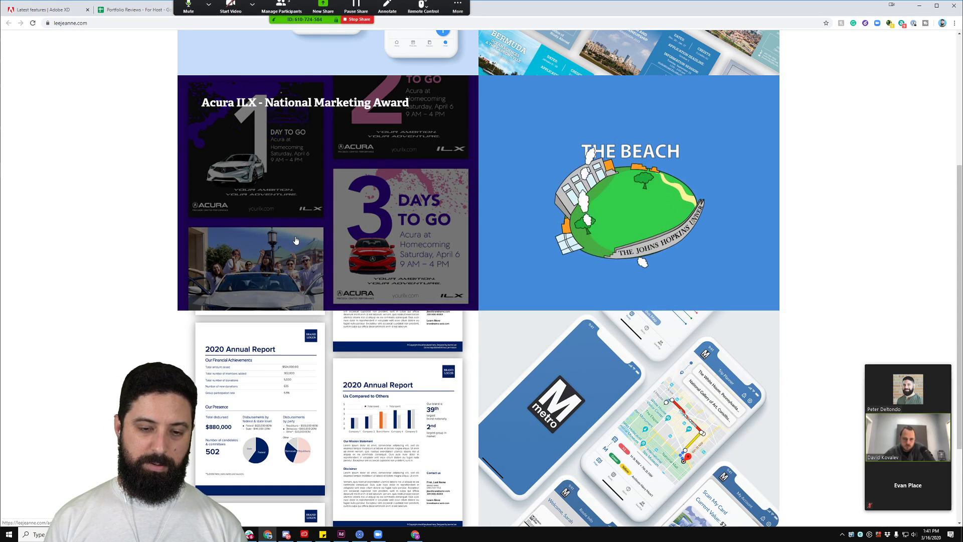
pyautogui.scroll(4, 626, 177)
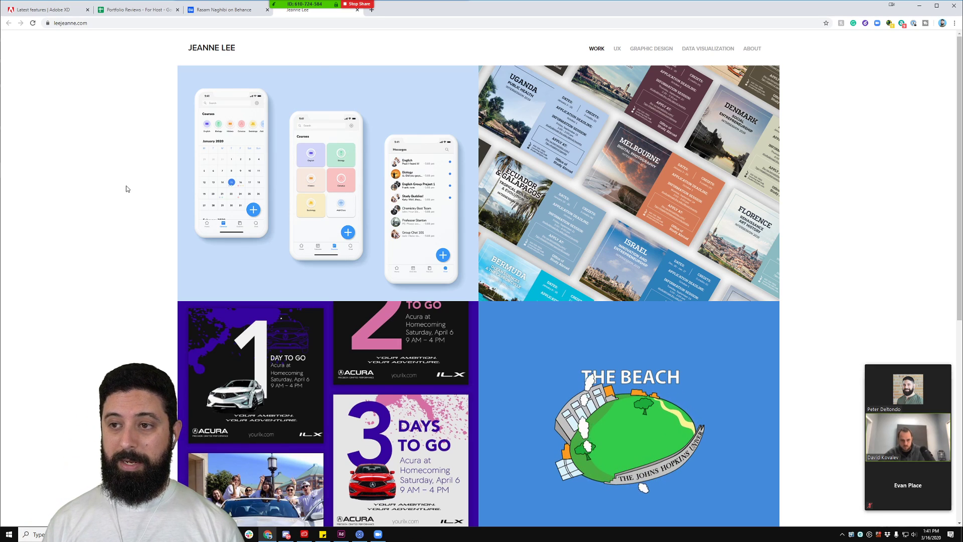
pyautogui.click(756, 49)
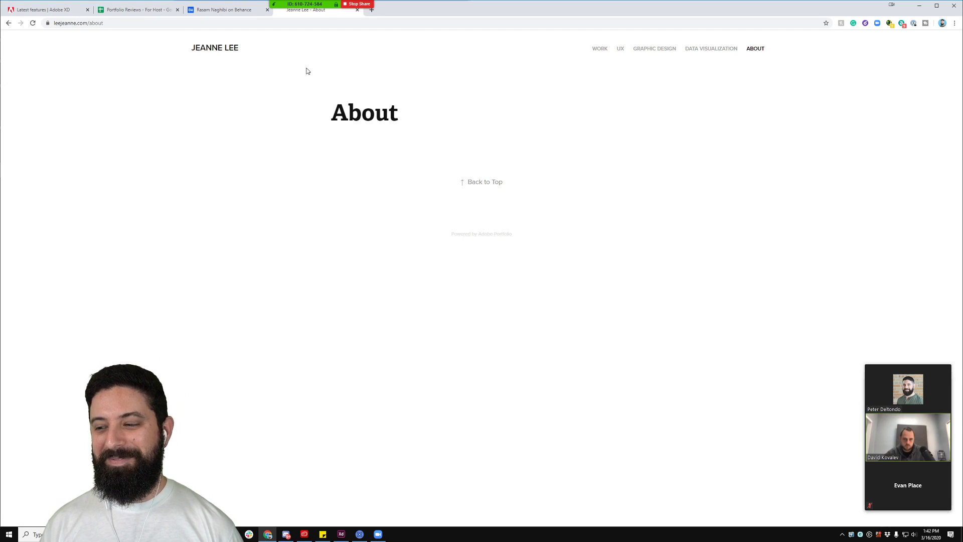
pyautogui.click(216, 50)
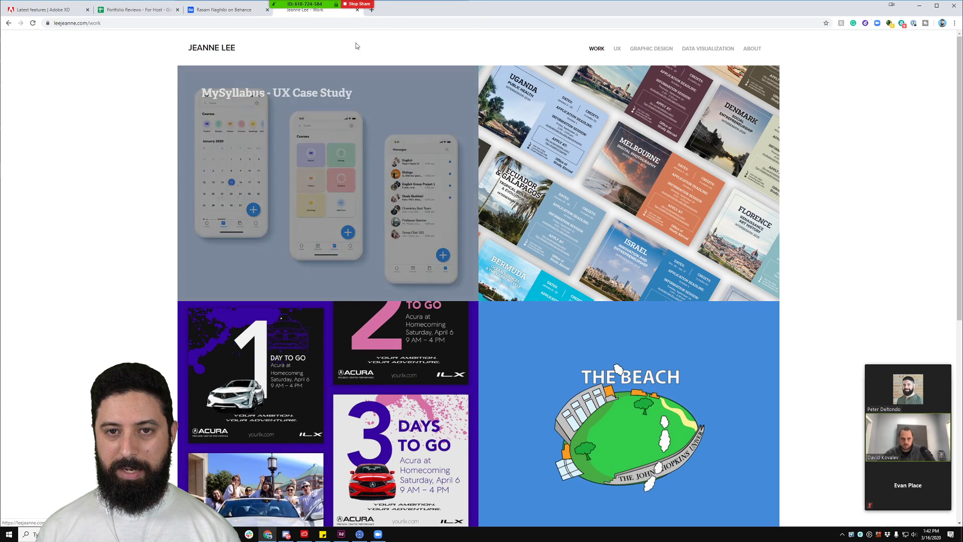
# Step: Back on the Behance profile, open the Curavity, temperature/humidity and UI/UX Android projects in new tabs
pyautogui.click(357, 10)
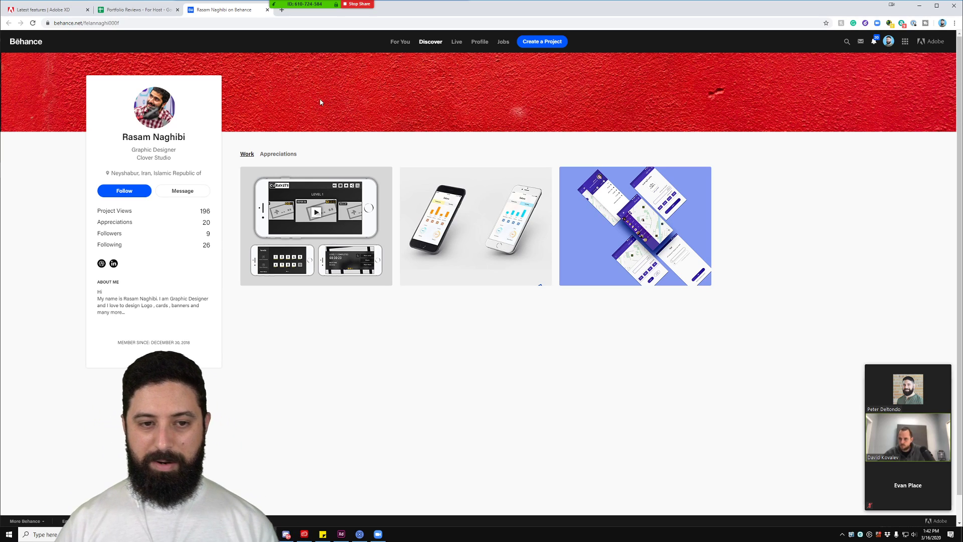
pyautogui.keyDown('ctrl'); pyautogui.click(333, 189); pyautogui.keyUp('ctrl')
pyautogui.keyDown('ctrl'); pyautogui.click(476, 226); pyautogui.keyUp('ctrl')
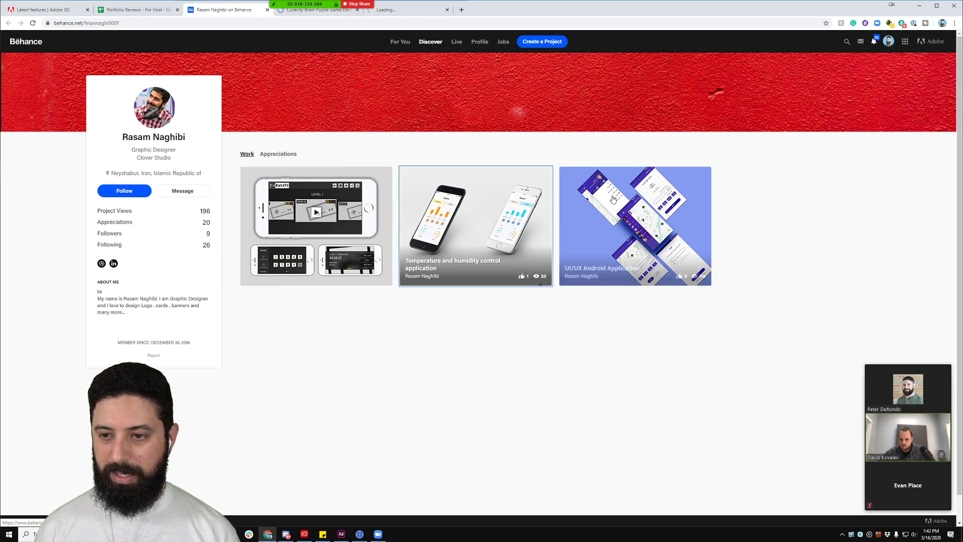
pyautogui.keyDown('ctrl'); pyautogui.click(635, 226); pyautogui.keyUp('ctrl')
pyautogui.click(496, 9)
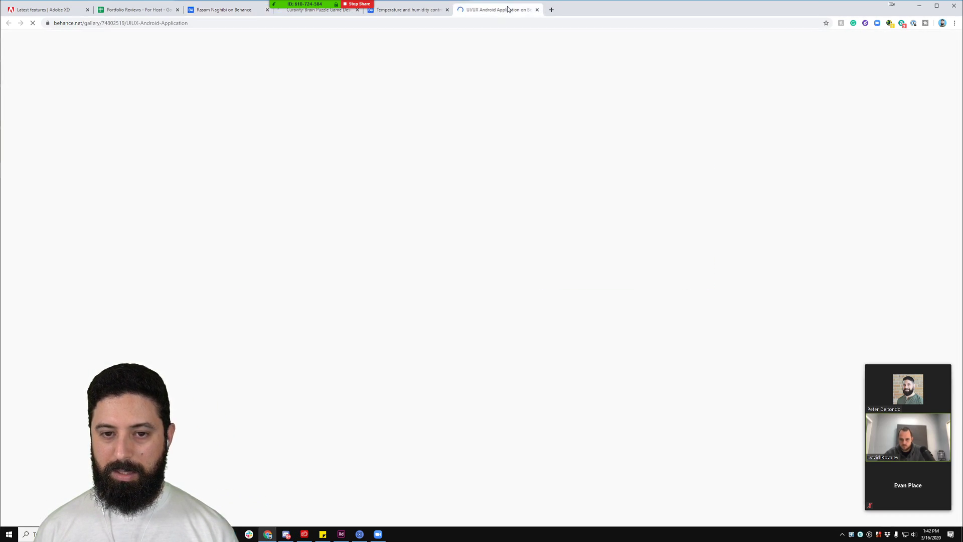
pyautogui.click(332, 12)
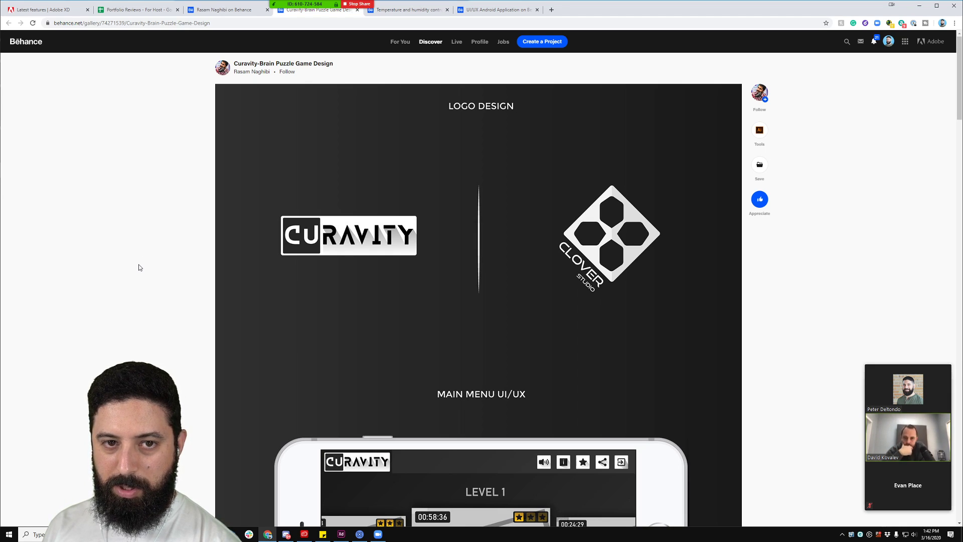
# Step: Scroll the Curavity page past the icon set and logo banner to the embedded video
pyautogui.scroll(-4, 149, 286)
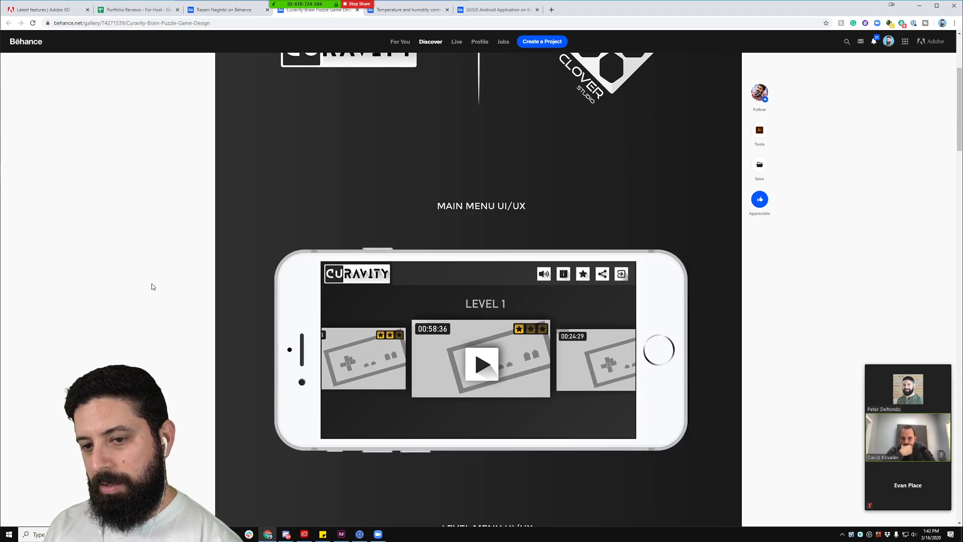
pyautogui.scroll(-1, 133, 280)
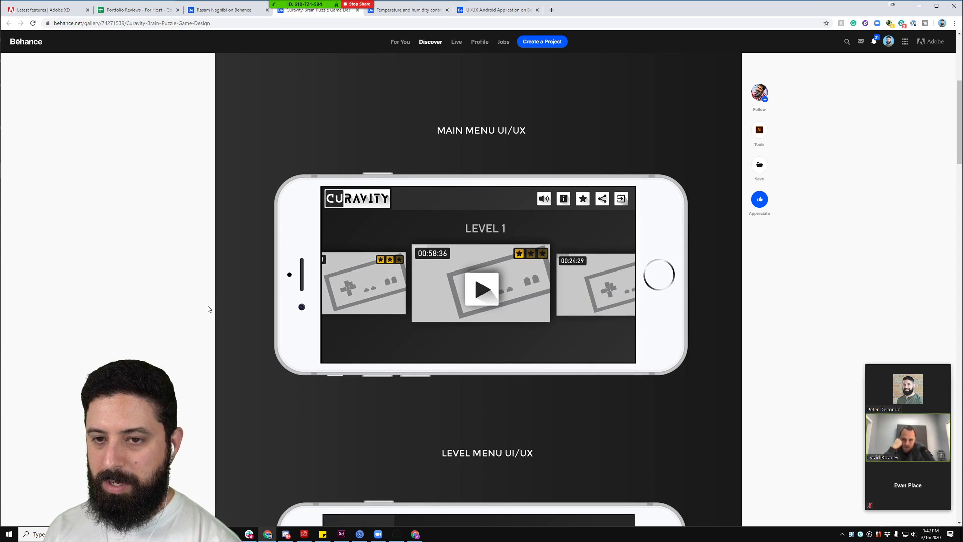
pyautogui.scroll(5, 208, 306)
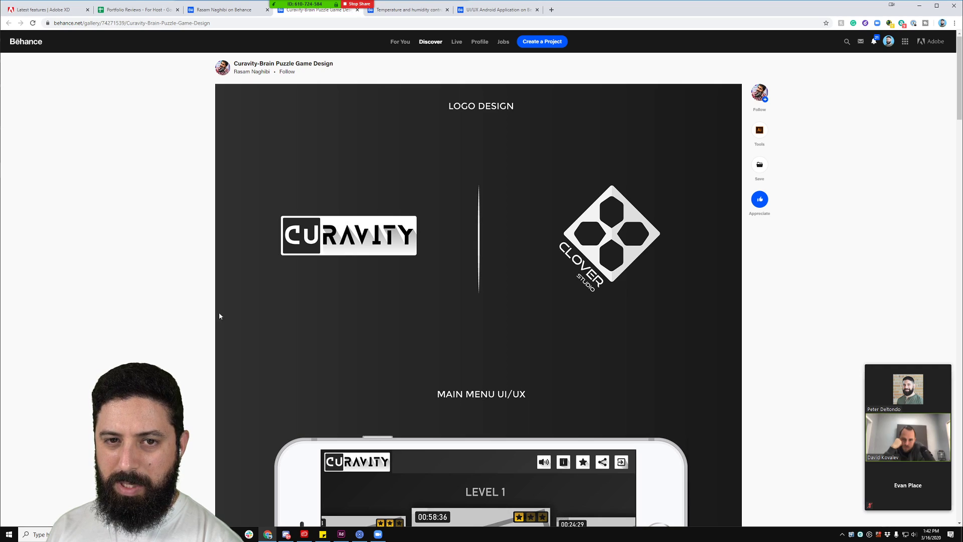
pyautogui.scroll(-4, 335, 275)
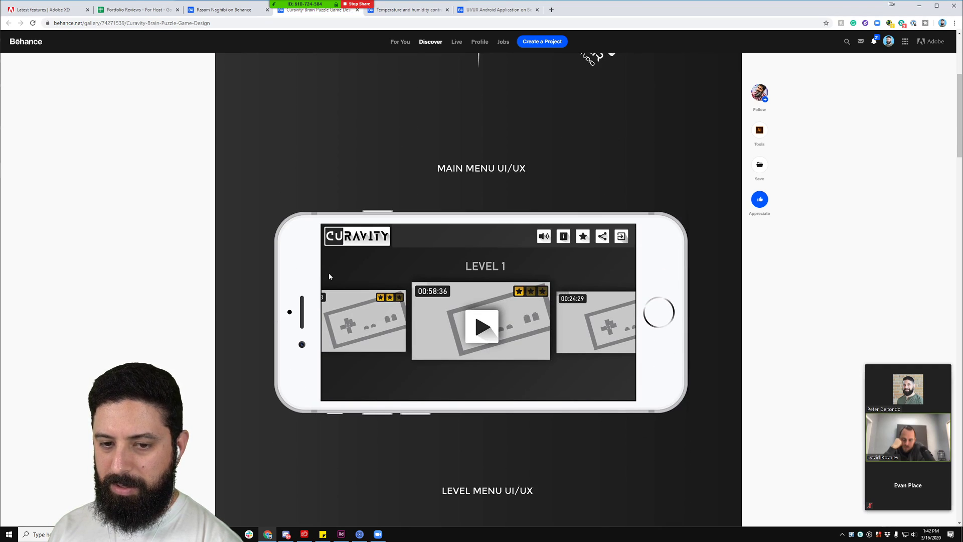
pyautogui.scroll(-2, 329, 277)
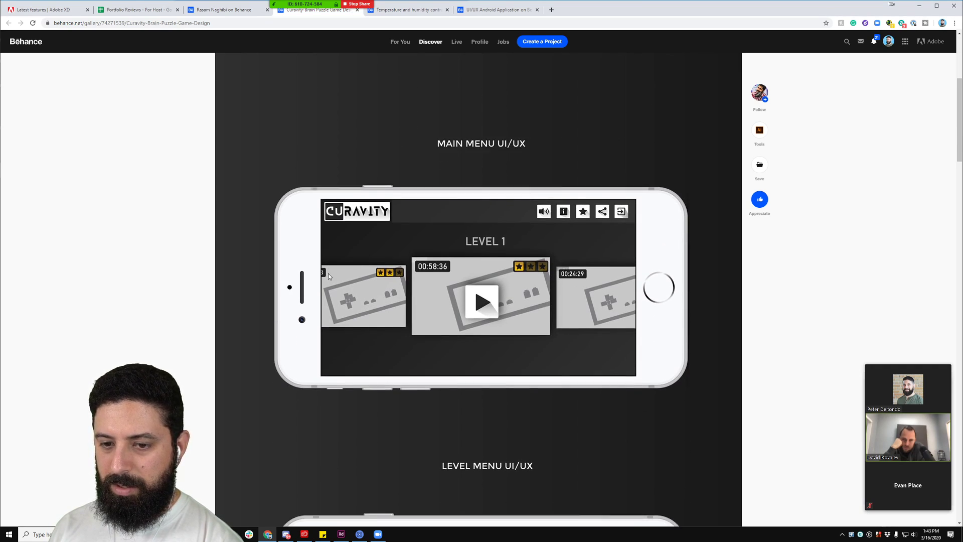
pyautogui.scroll(-4, 329, 277)
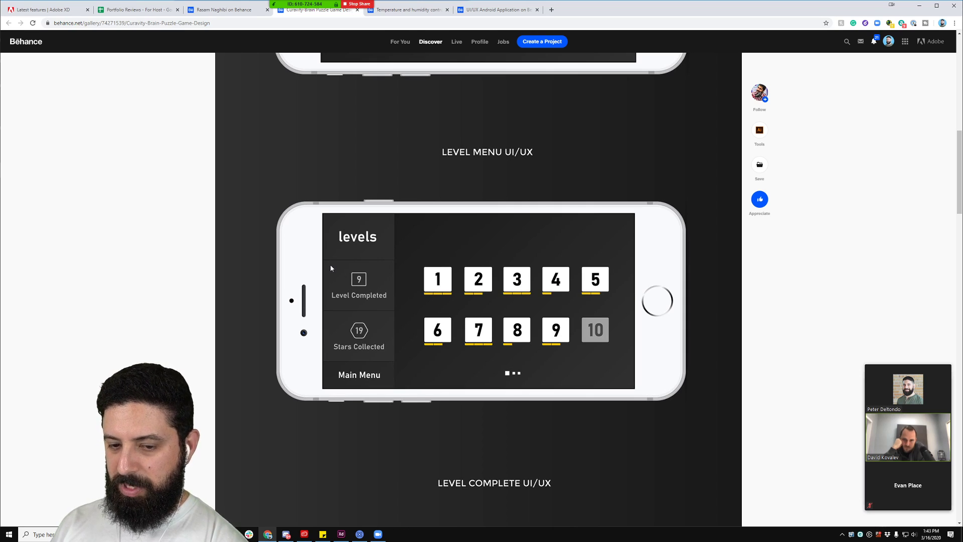
pyautogui.scroll(-1, 339, 291)
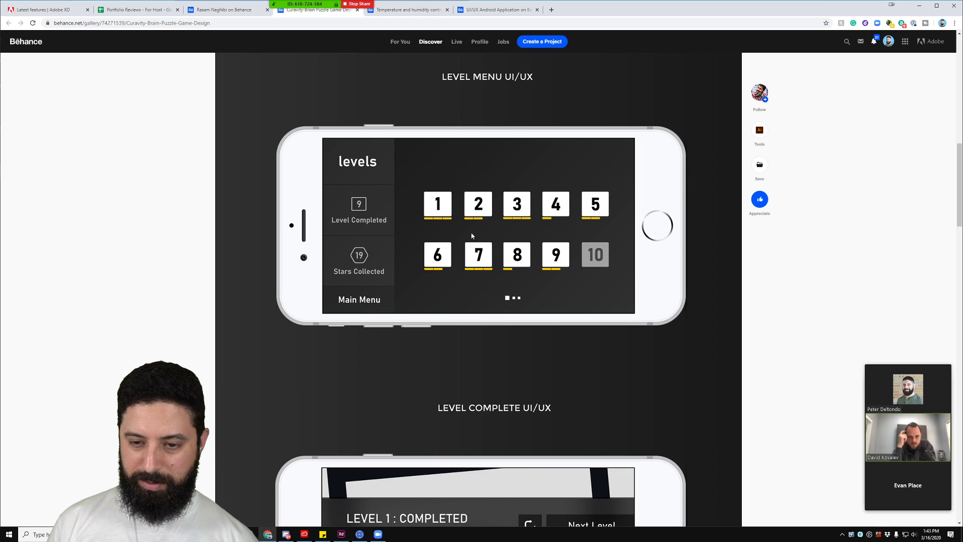
pyautogui.scroll(-1, 593, 249)
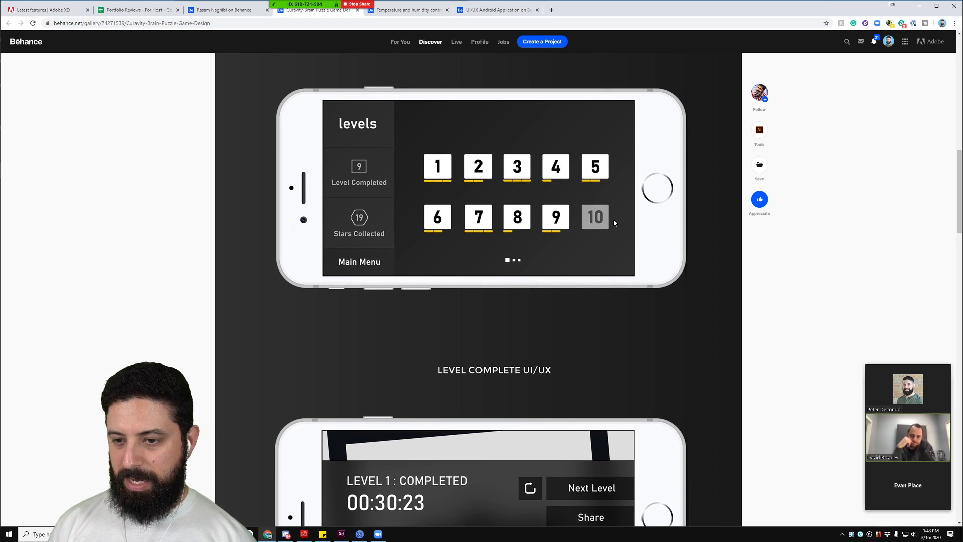
pyautogui.scroll(-5, 615, 223)
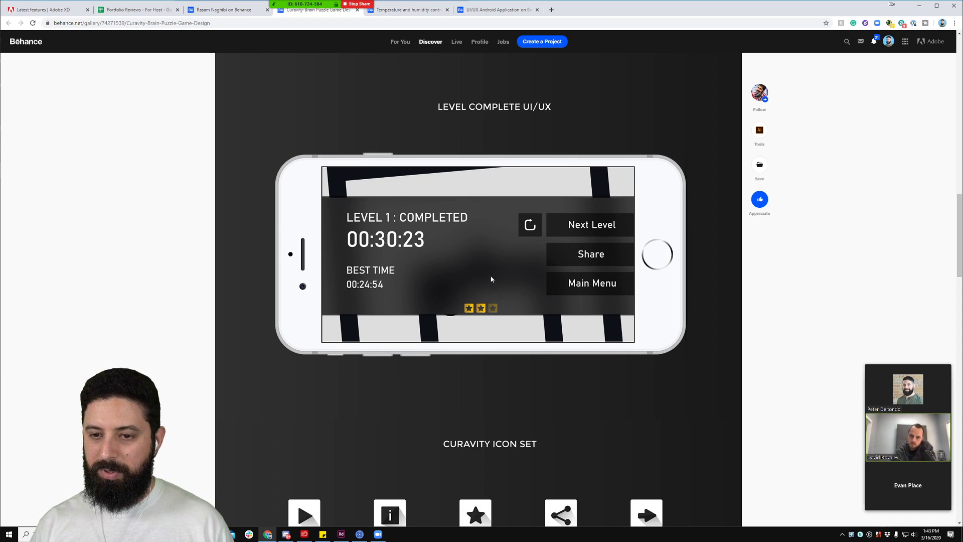
pyautogui.scroll(-7, 534, 249)
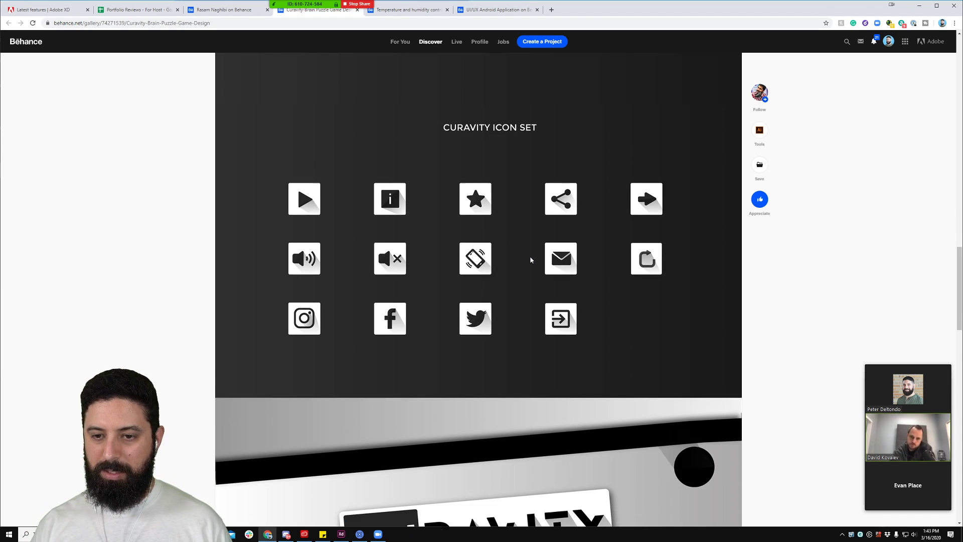
pyautogui.scroll(-5, 435, 281)
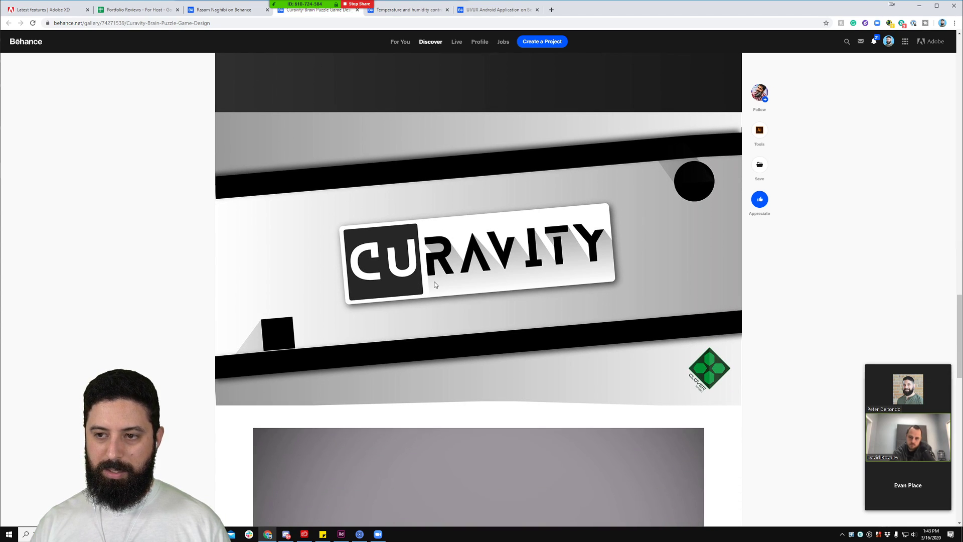
pyautogui.scroll(-6, 435, 285)
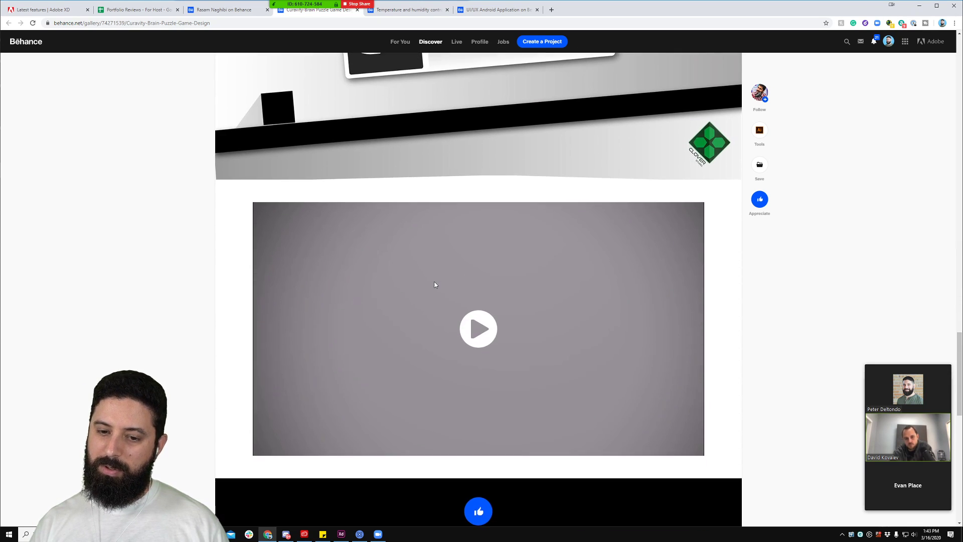
# Step: Play the embedded Curavity gameplay video, stop it at 0:32, then view the Main Menu UI/UX section
pyautogui.click(477, 254)
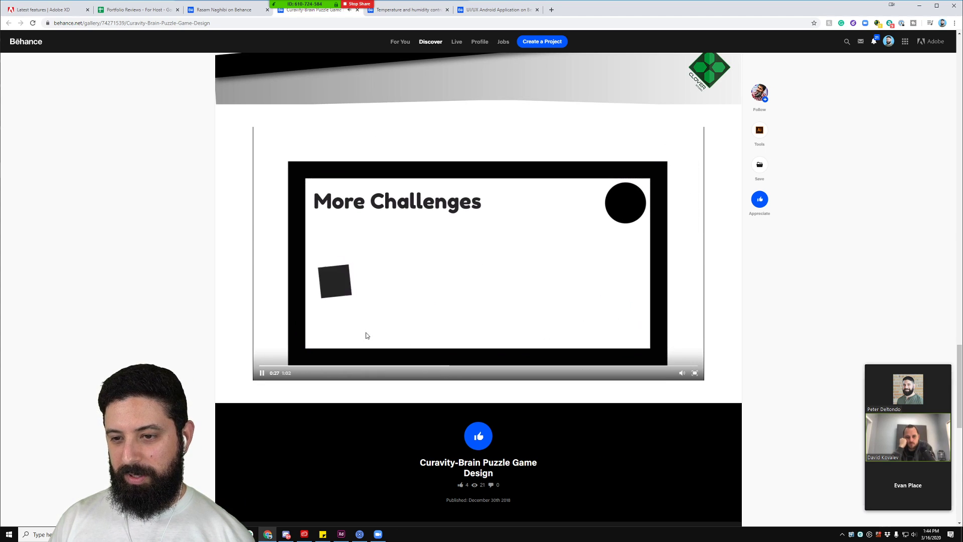
pyautogui.click(262, 374)
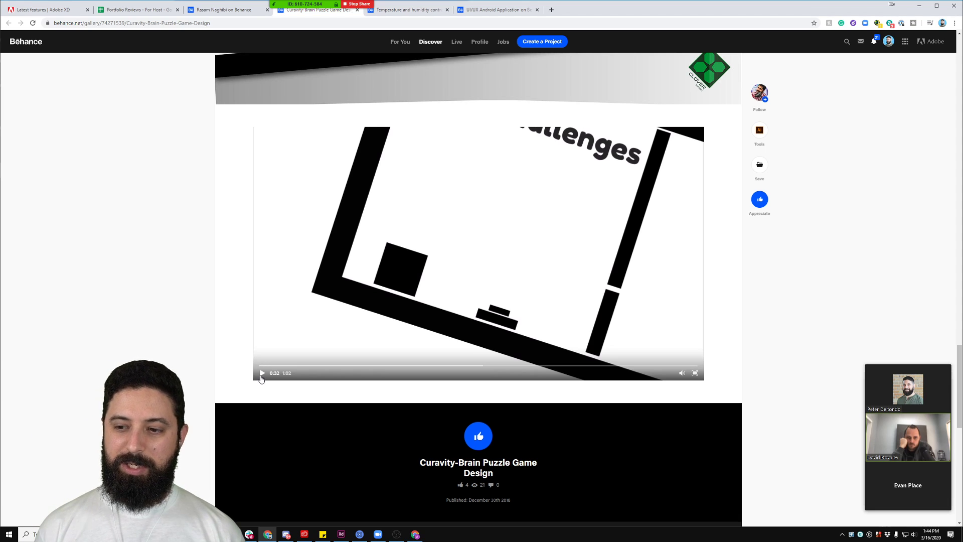
pyautogui.scroll(20, 248, 308)
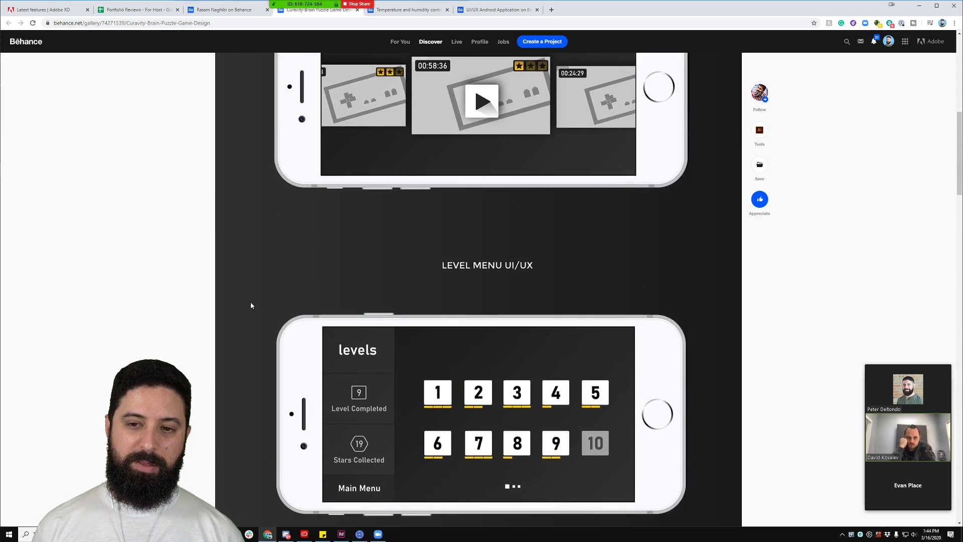
pyautogui.scroll(-4, 230, 318)
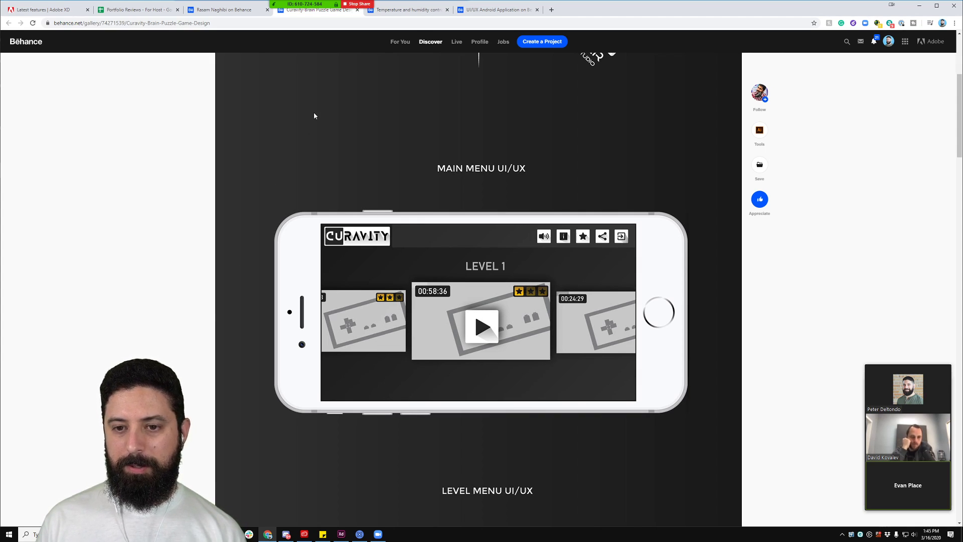
pyautogui.scroll(-18, 267, 279)
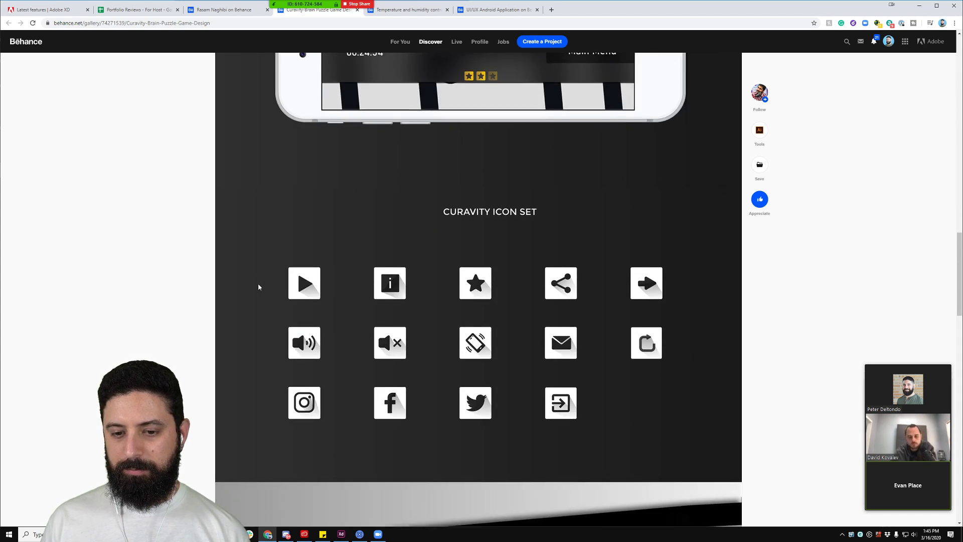
pyautogui.scroll(-12, 259, 287)
pyautogui.scroll(4, 259, 287)
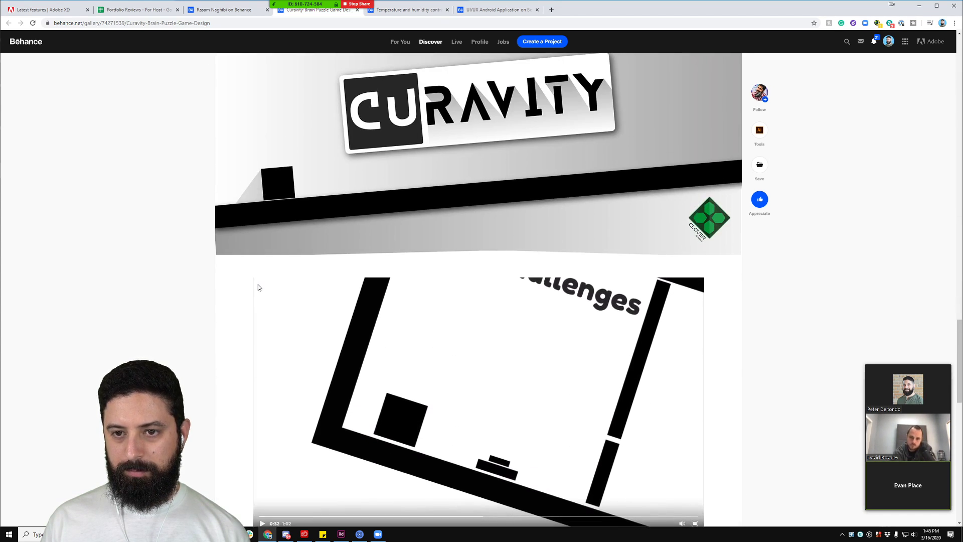
pyautogui.scroll(2, 259, 287)
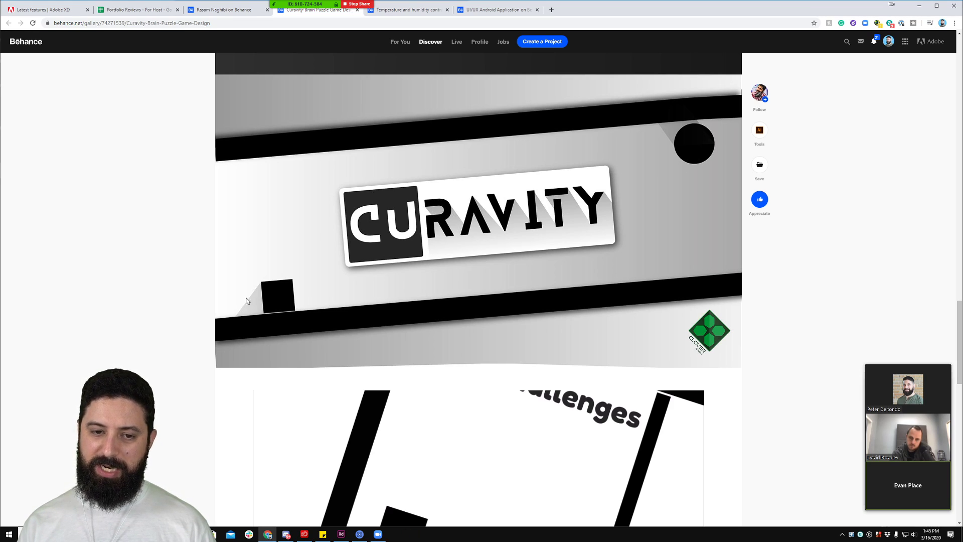
pyautogui.scroll(5, 370, 296)
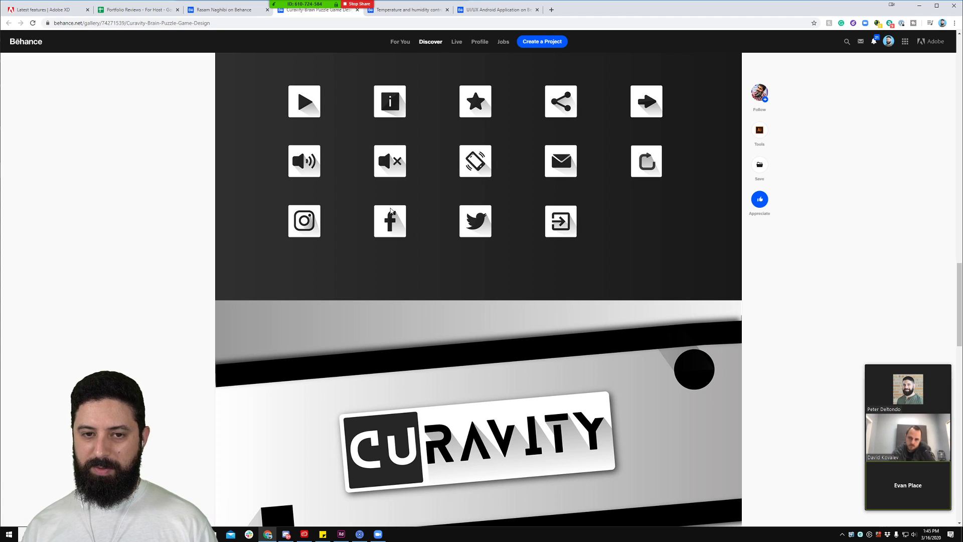
pyautogui.scroll(-4, 374, 205)
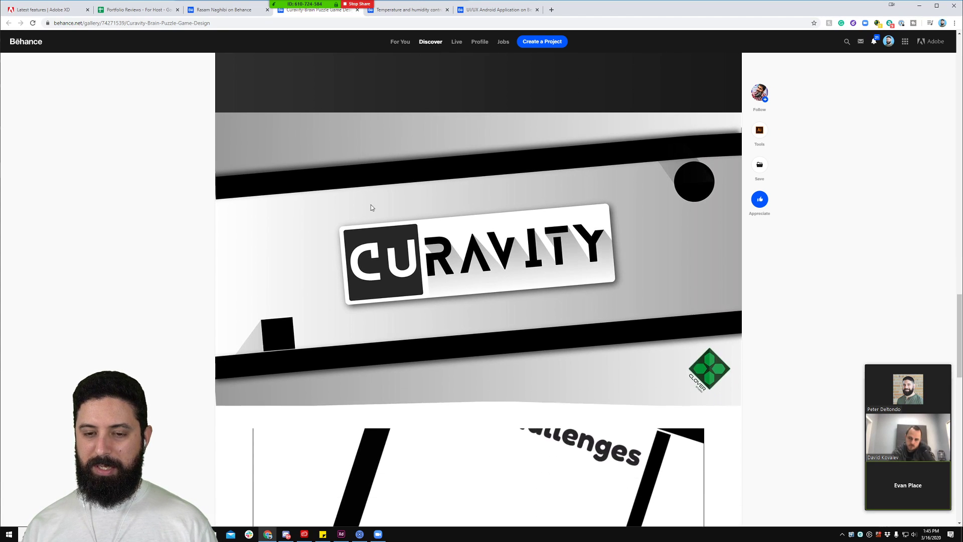
pyautogui.scroll(-5, 371, 205)
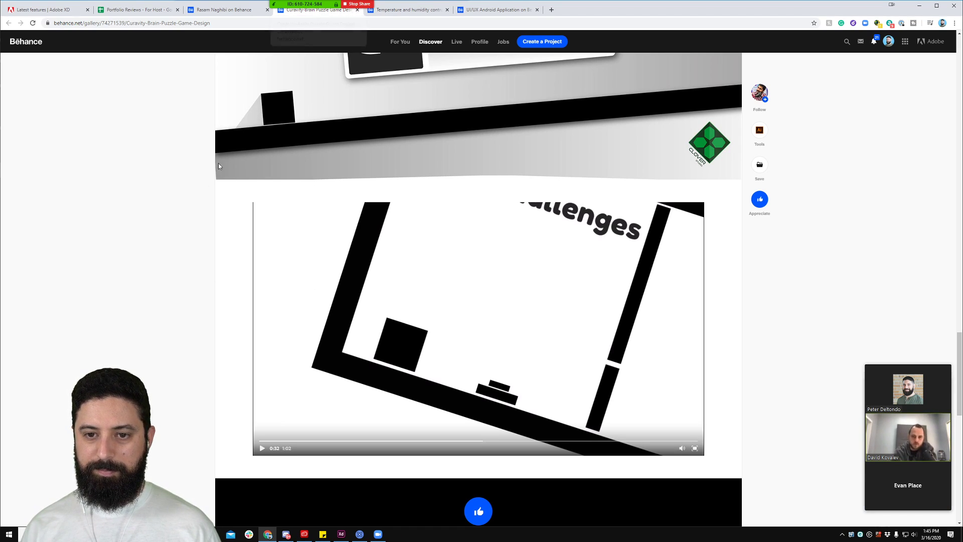
pyautogui.scroll(-2, 204, 188)
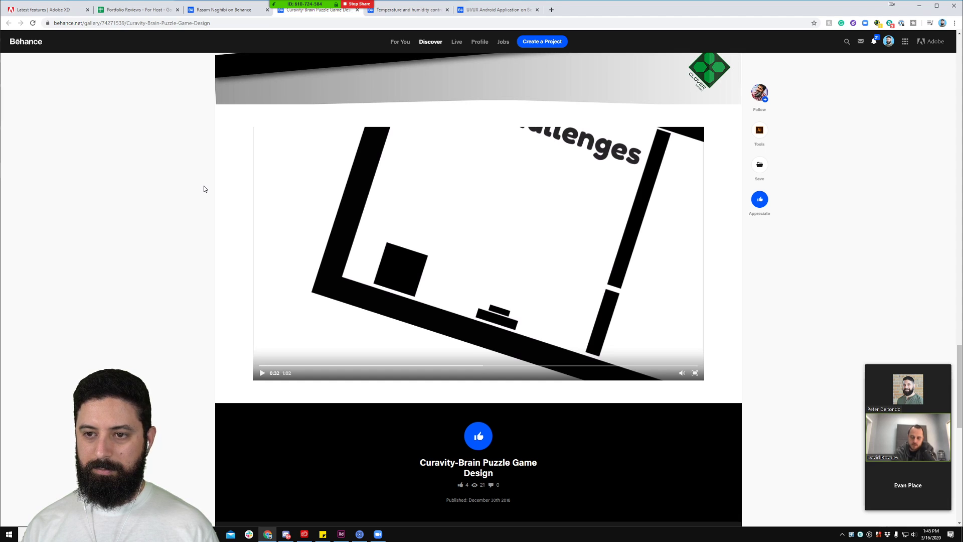
pyautogui.scroll(10, 203, 189)
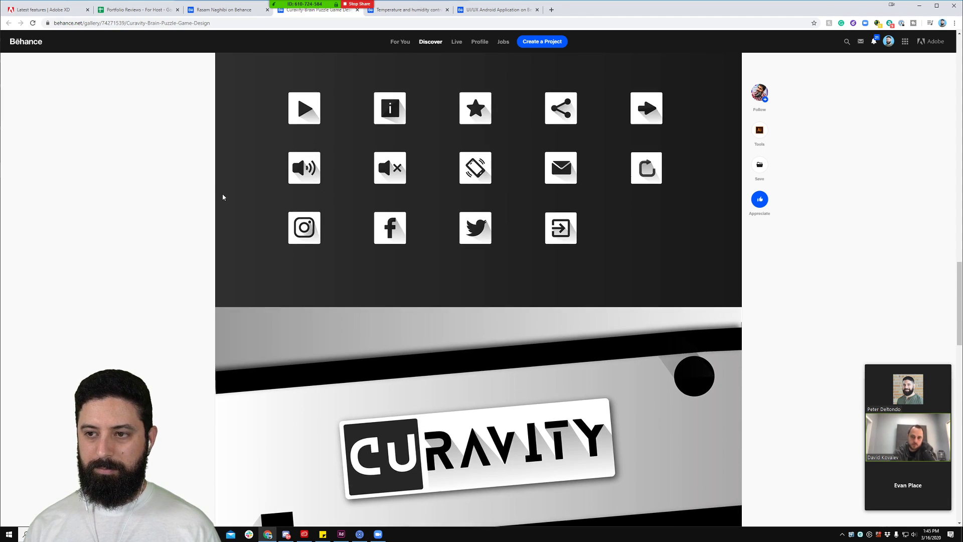
pyautogui.scroll(15, 223, 197)
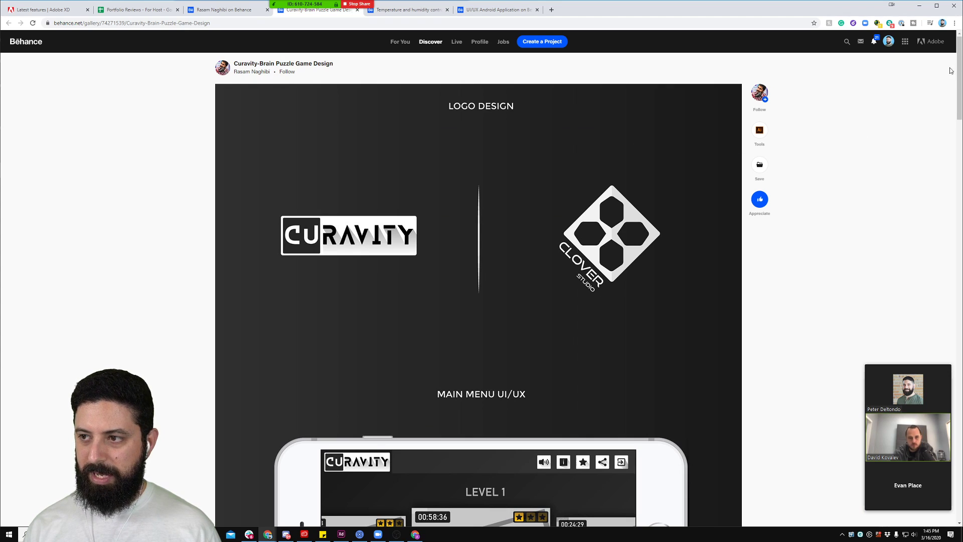
pyautogui.moveTo(961, 62); pyautogui.dragTo(955, 413)
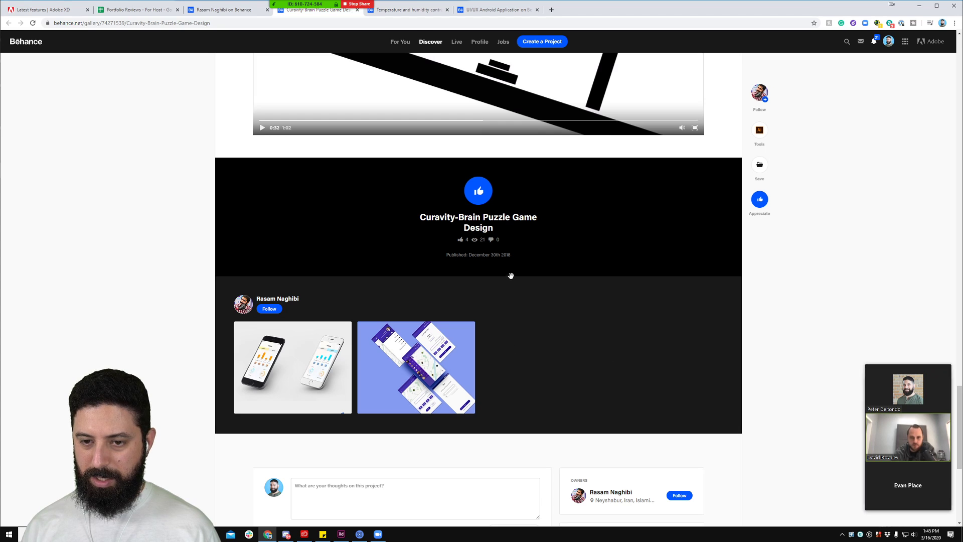
pyautogui.scroll(20, 478, 264)
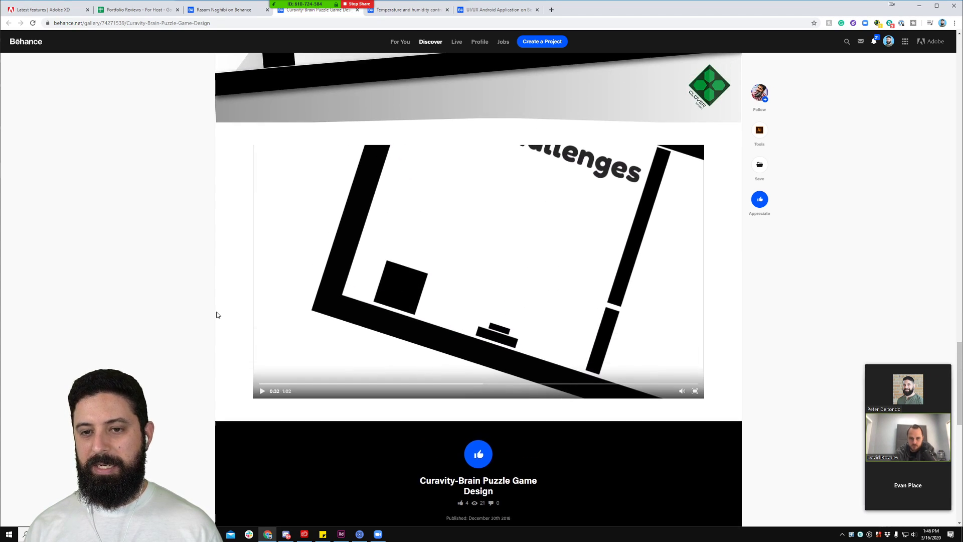
pyautogui.scroll(6, 199, 315)
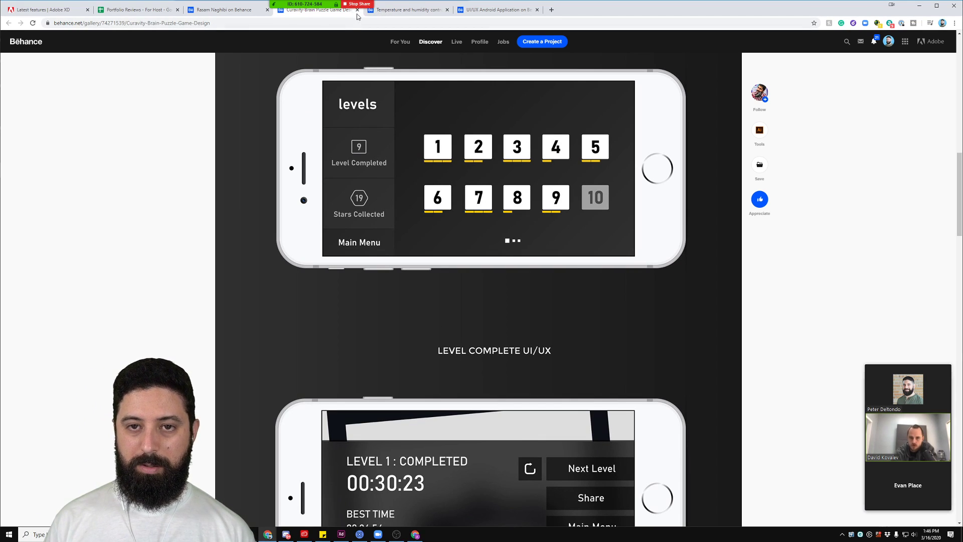
# Step: Close the Curavity tab and scroll the Temperature and humidity project down to the Salons room-temperature mockup
pyautogui.click(358, 10)
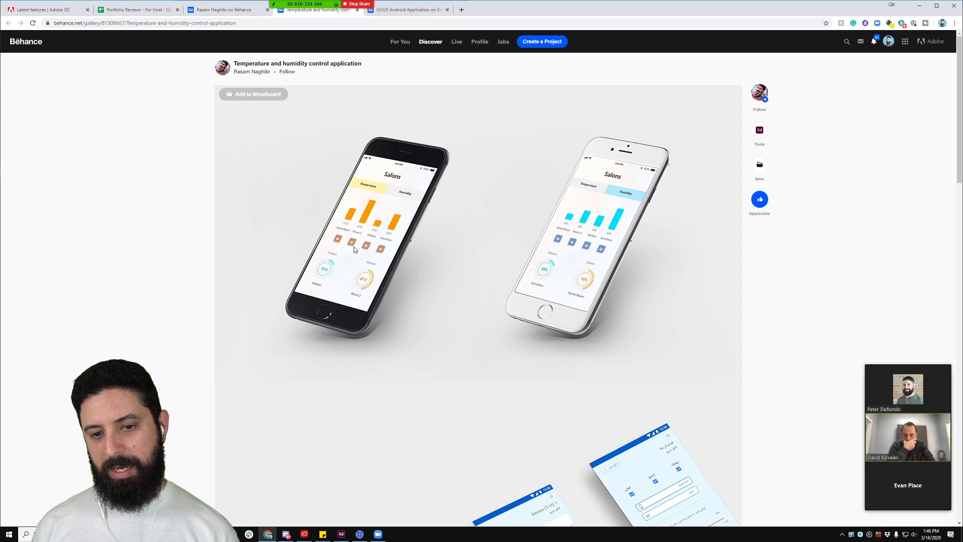
pyautogui.scroll(-6, 381, 248)
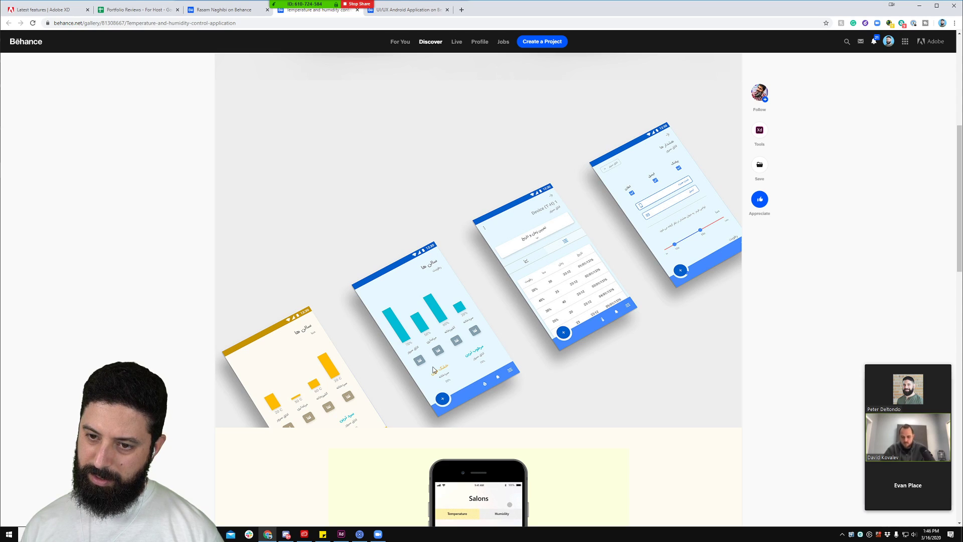
pyautogui.scroll(-3, 434, 370)
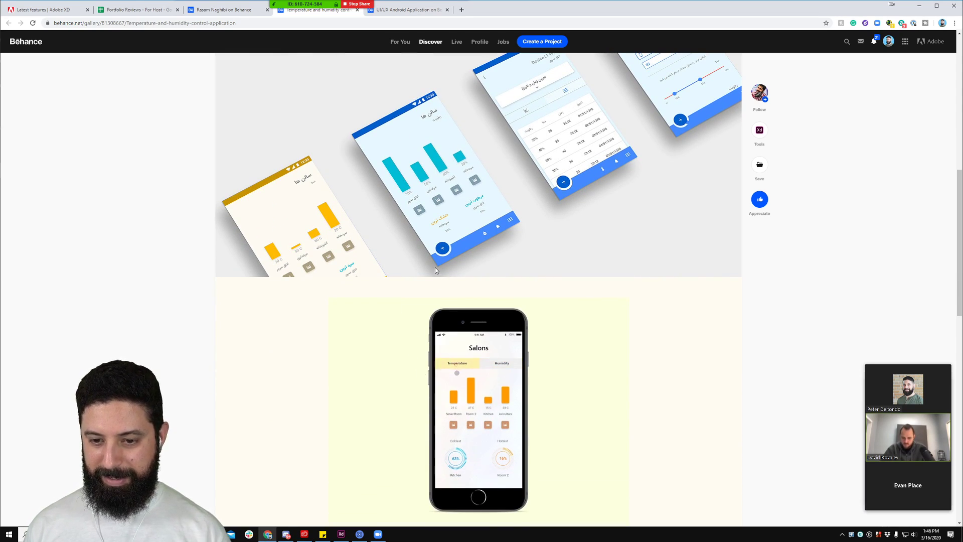
pyautogui.scroll(-2, 288, 303)
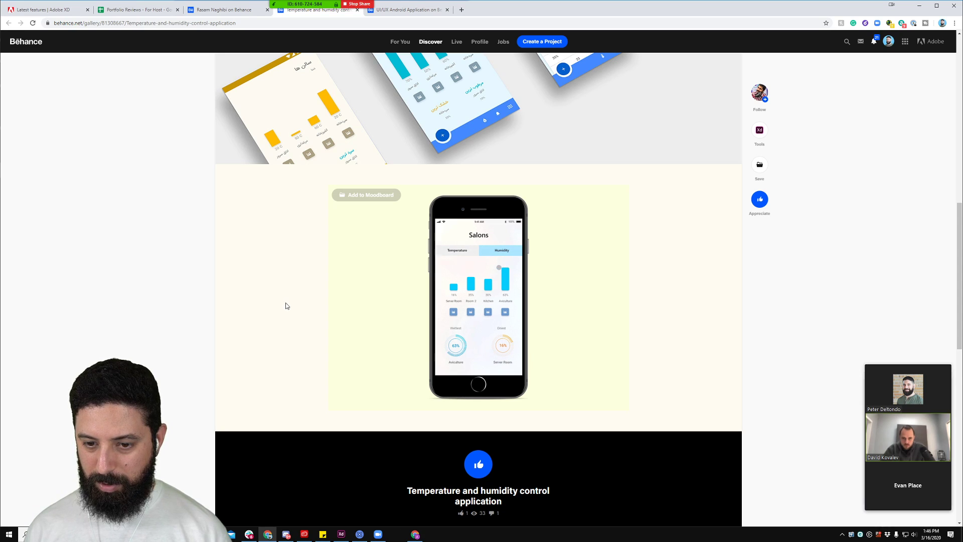
pyautogui.scroll(-1, 294, 329)
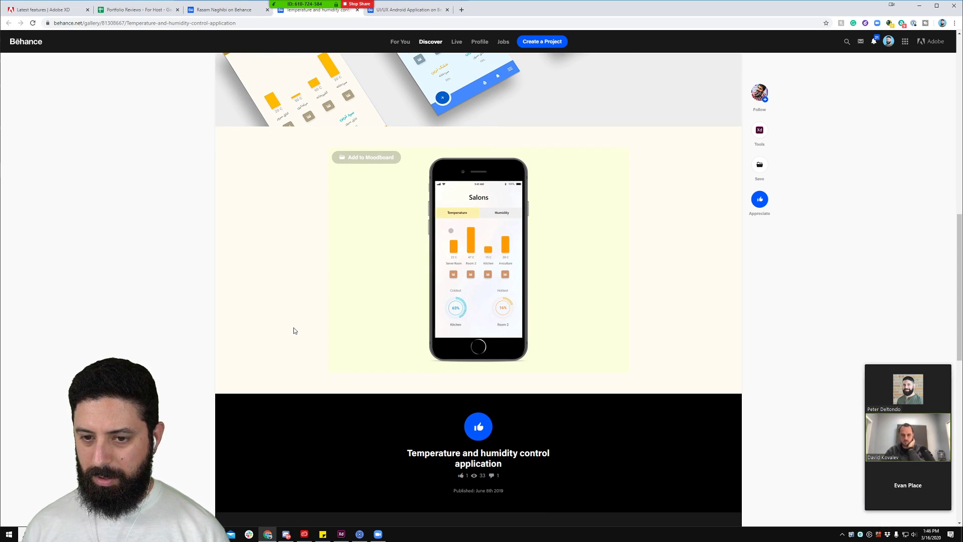
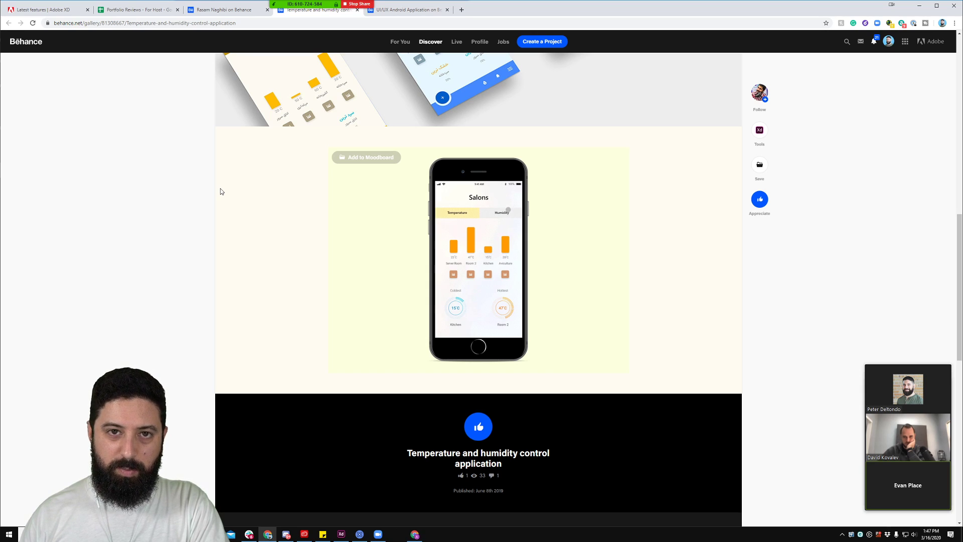
# Step: Open a new browser tab and load the address dribbble.com/unfoldco
pyautogui.scroll(1, 286, 251)
pyautogui.scroll(10, 286, 250)
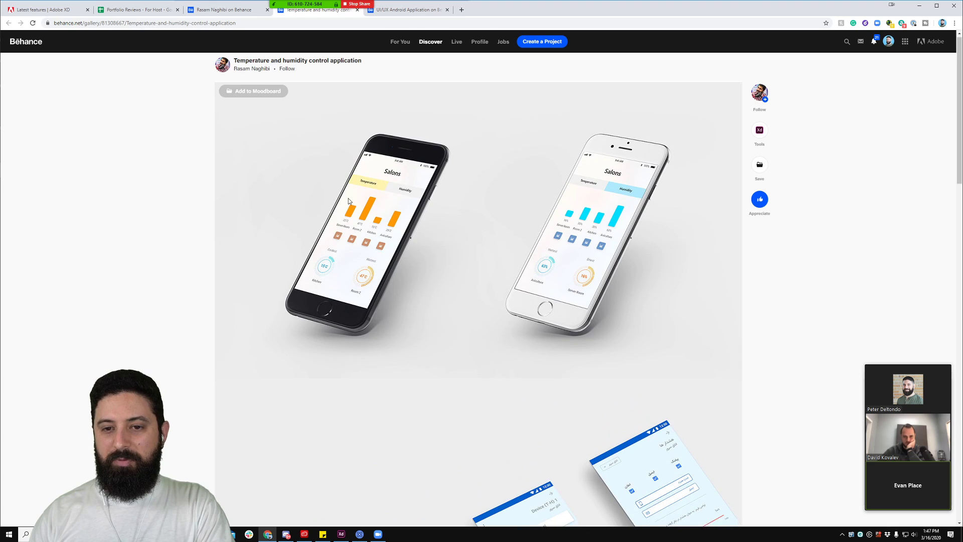
pyautogui.scroll(-2, 318, 125)
pyautogui.scroll(-2, 440, 250)
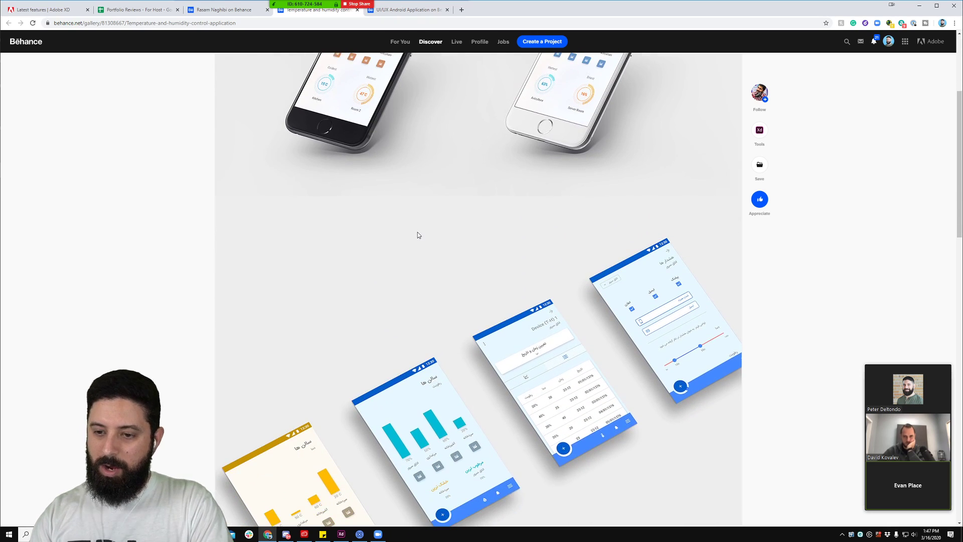
pyautogui.scroll(-8, 500, 225)
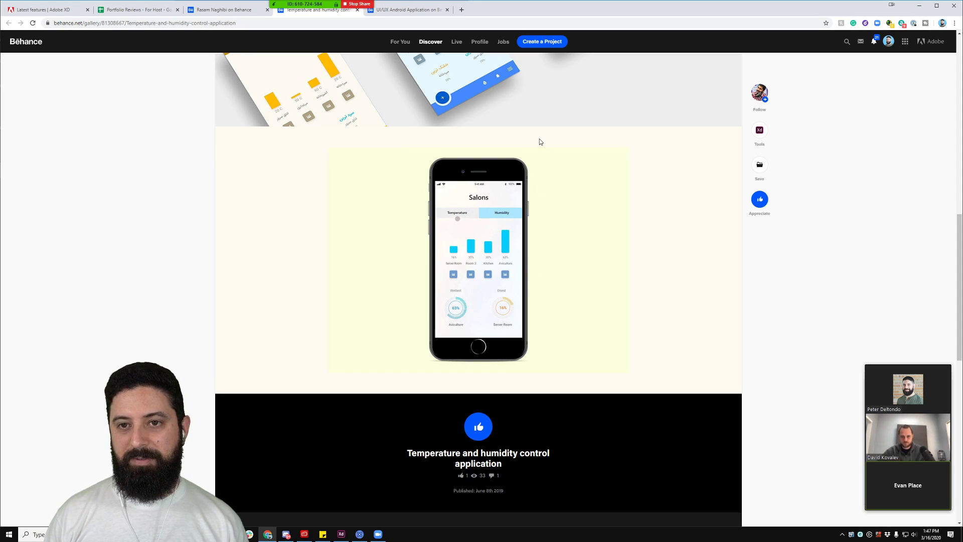
pyautogui.click(462, 9)
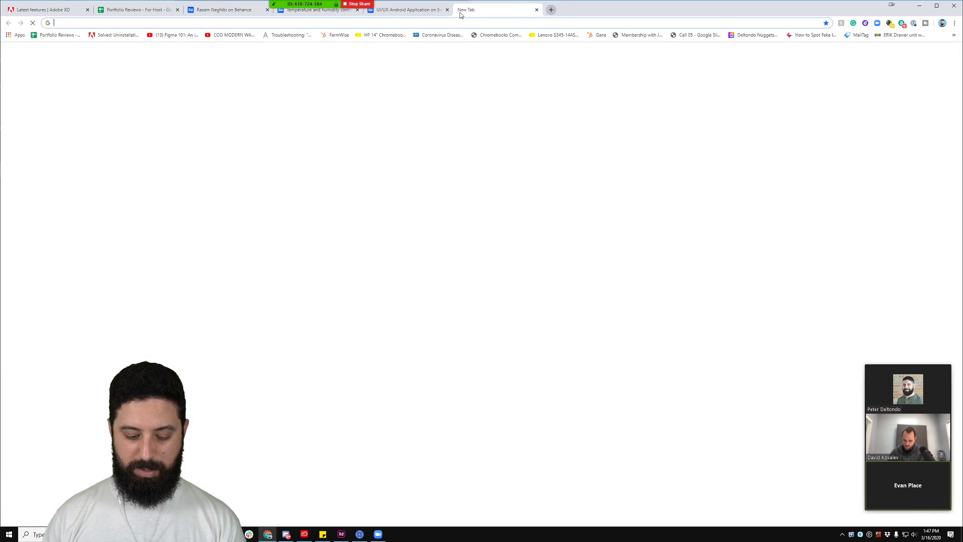
pyautogui.write('dri')
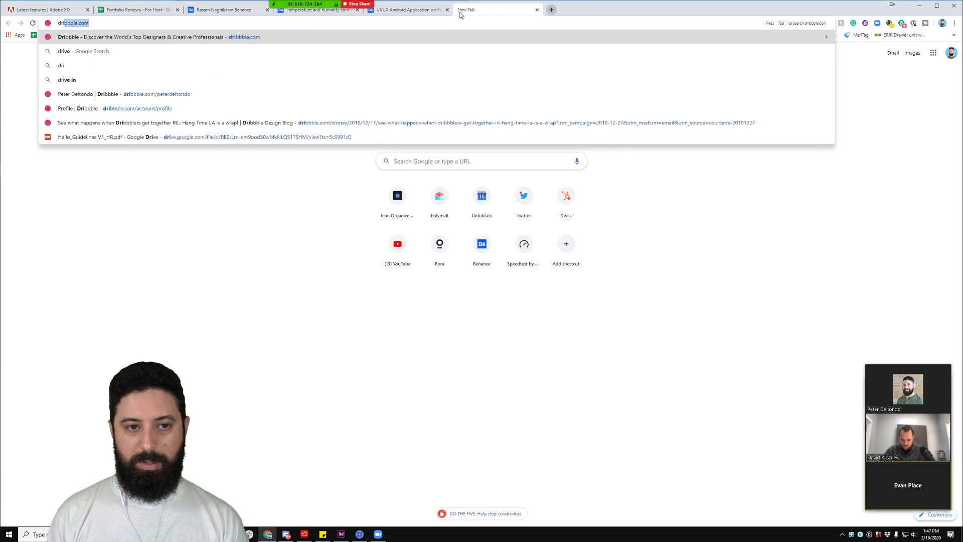
pyautogui.press('Right')
pyautogui.write('/unfoldco')
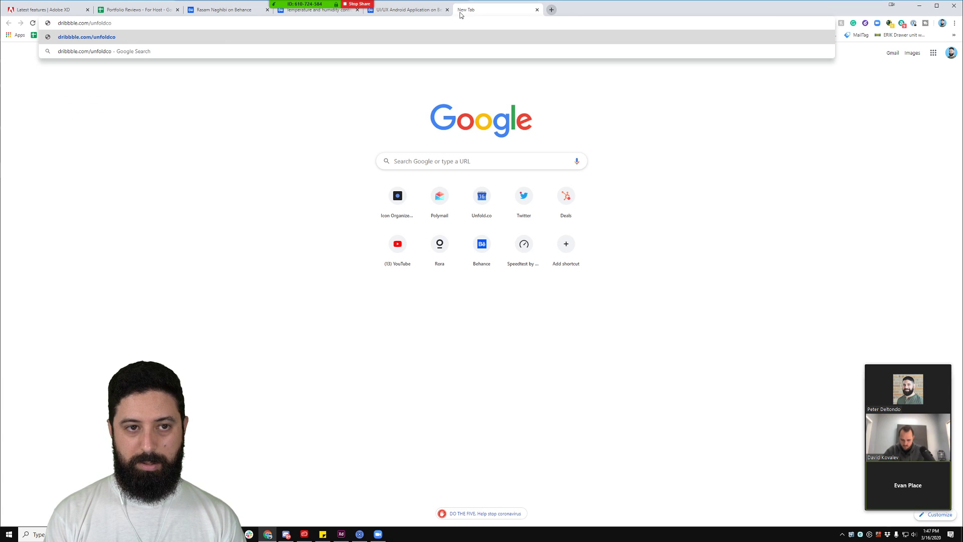
pyautogui.press('Return')
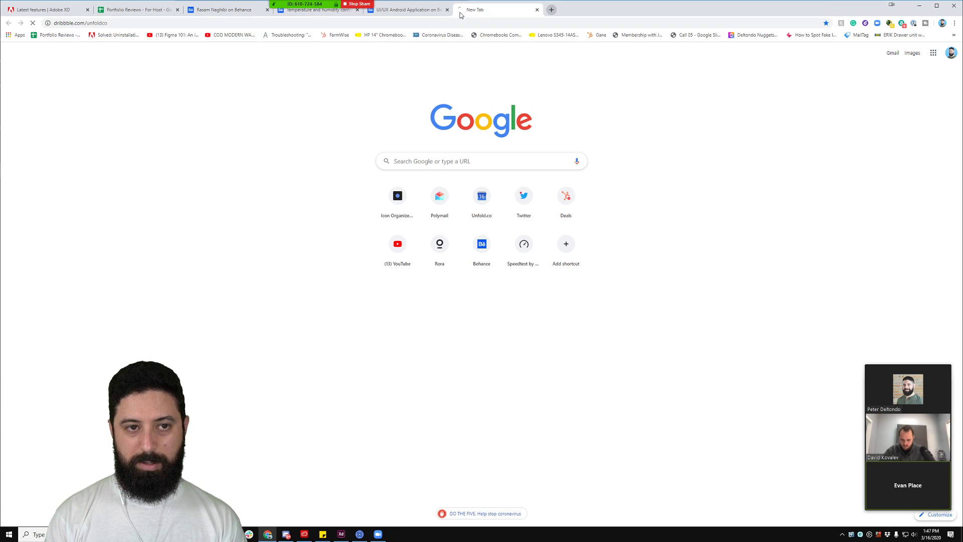
# Step: Correct the address to the Unfold team page and open its Members list
pyautogui.click(117, 23)
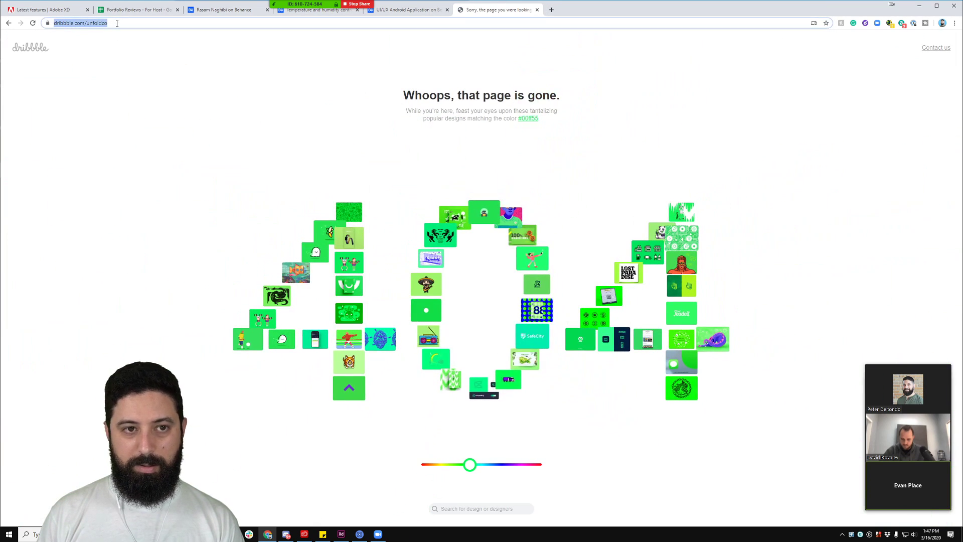
pyautogui.click(117, 23)
pyautogui.press('BackSpace')
pyautogui.press('BackSpace')
pyautogui.press('Return')
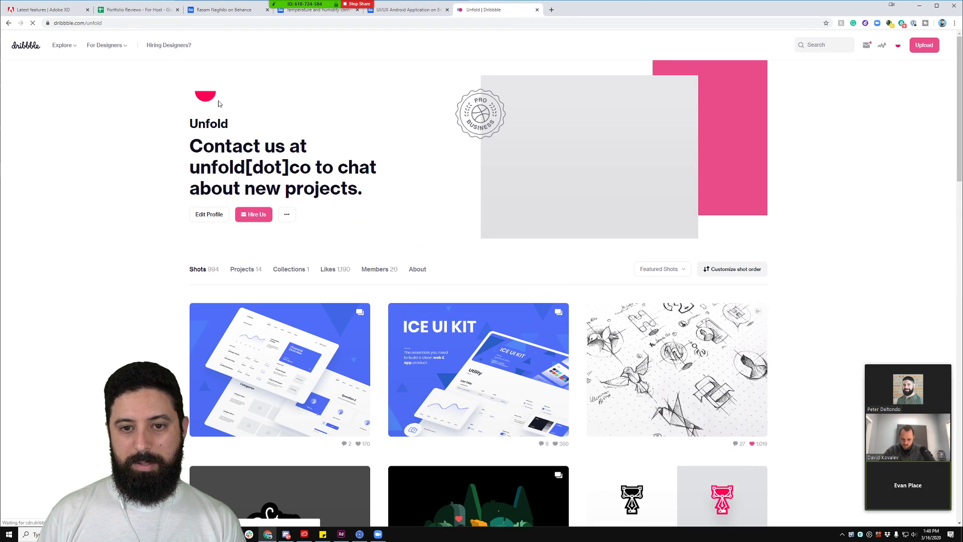
pyautogui.scroll(-2, 435, 209)
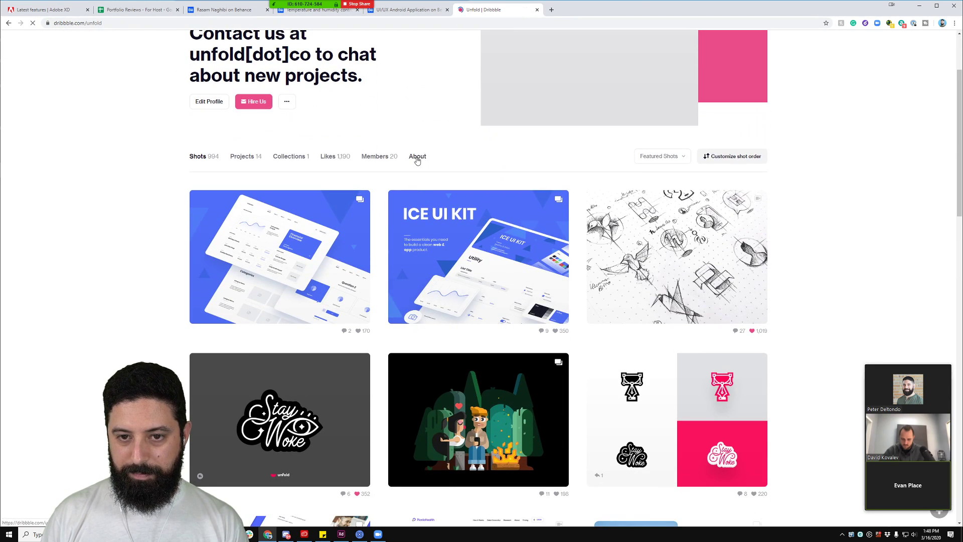
pyautogui.click(382, 156)
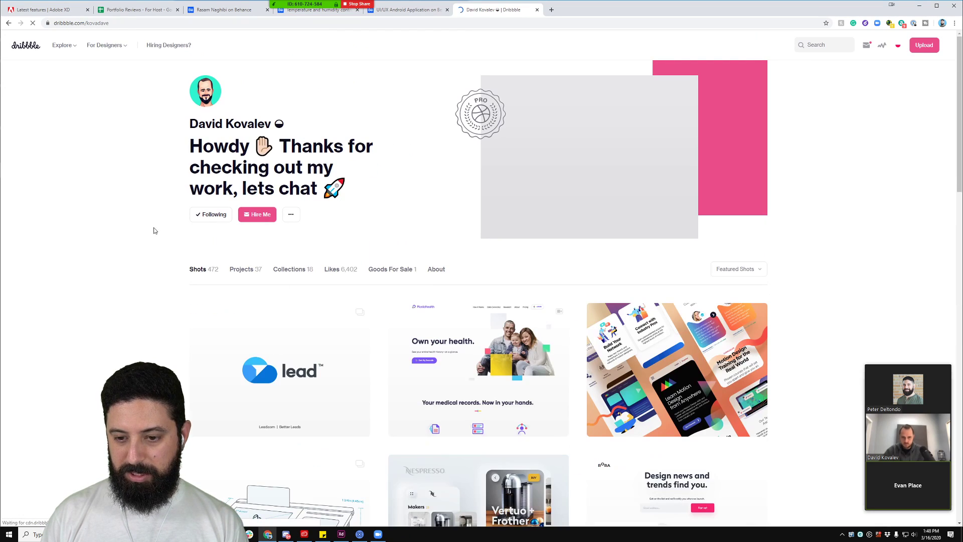
pyautogui.scroll(-5, 143, 232)
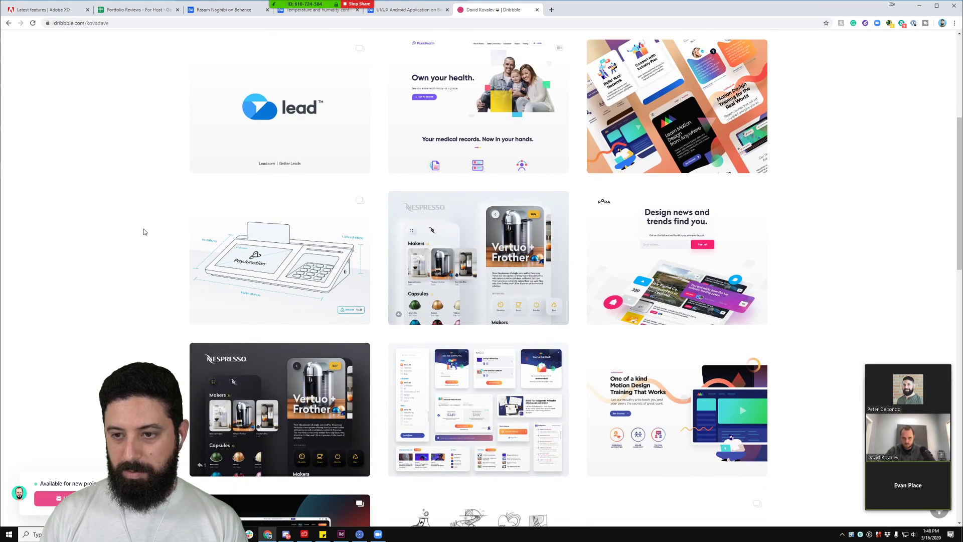
pyautogui.scroll(-8, 144, 232)
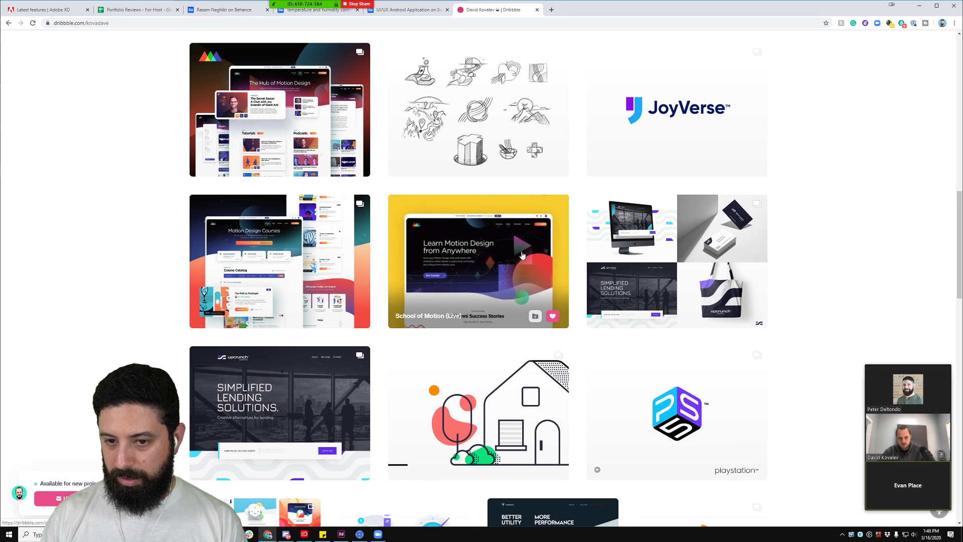
pyautogui.click(551, 240)
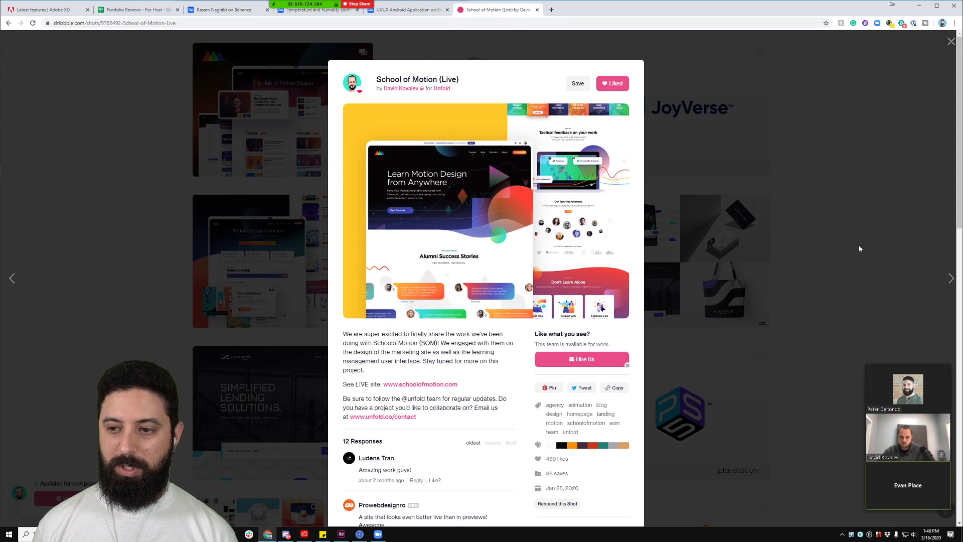
pyautogui.click(858, 246)
pyautogui.scroll(-4, 585, 275)
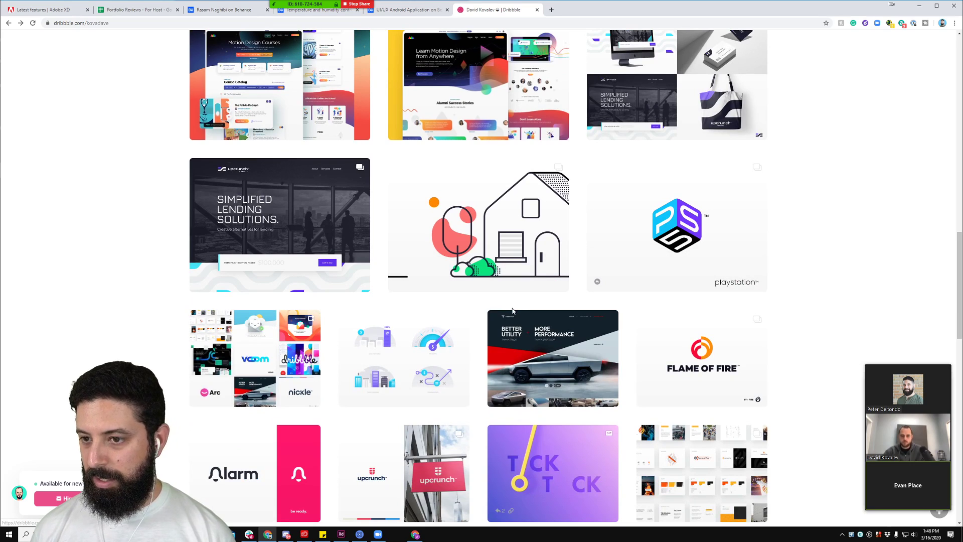
pyautogui.scroll(-3, 513, 312)
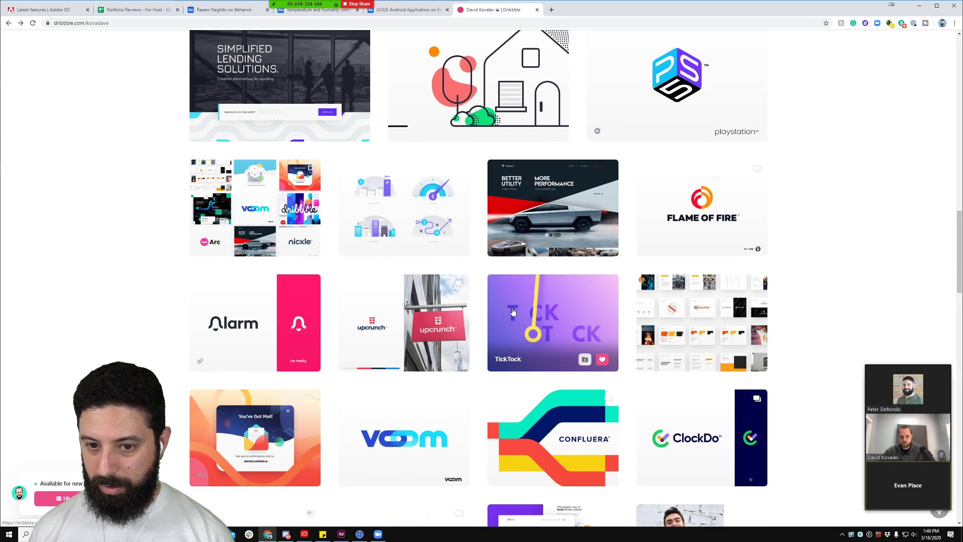
pyautogui.scroll(-2, 512, 312)
pyautogui.click(581, 237)
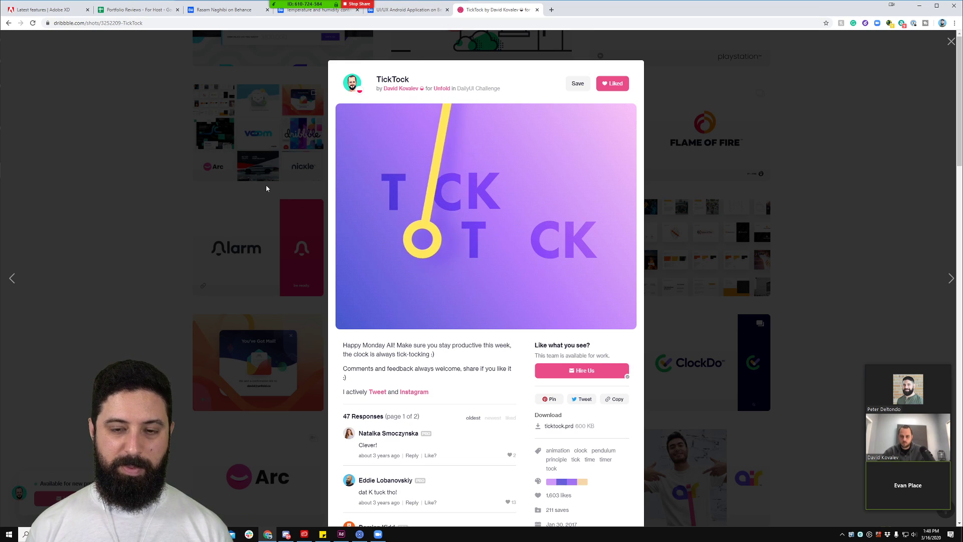
pyautogui.click(209, 192)
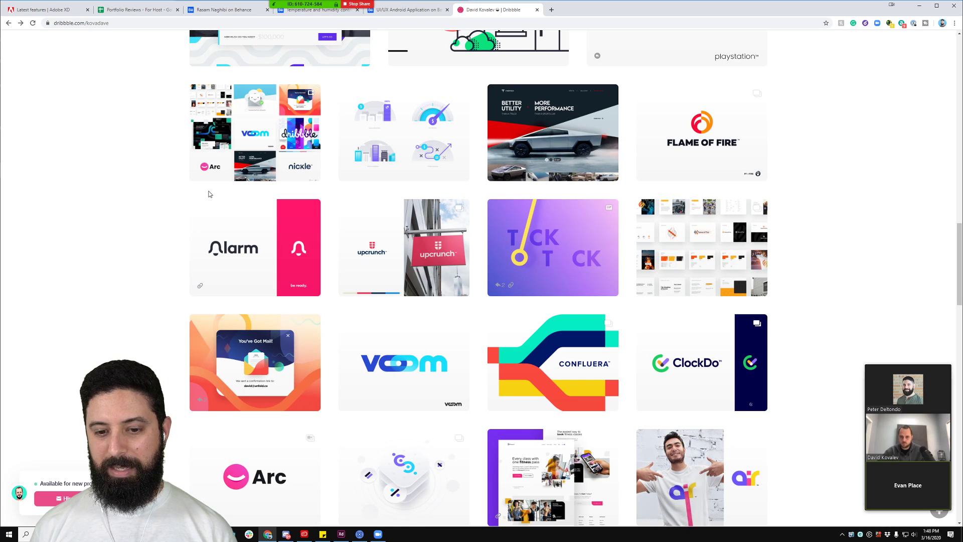
pyautogui.scroll(-3, 221, 225)
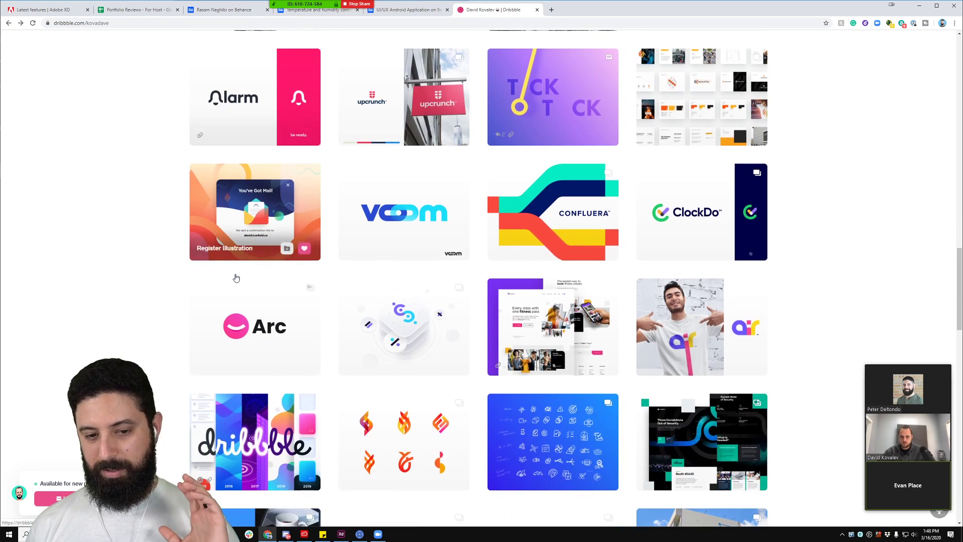
pyautogui.click(261, 341)
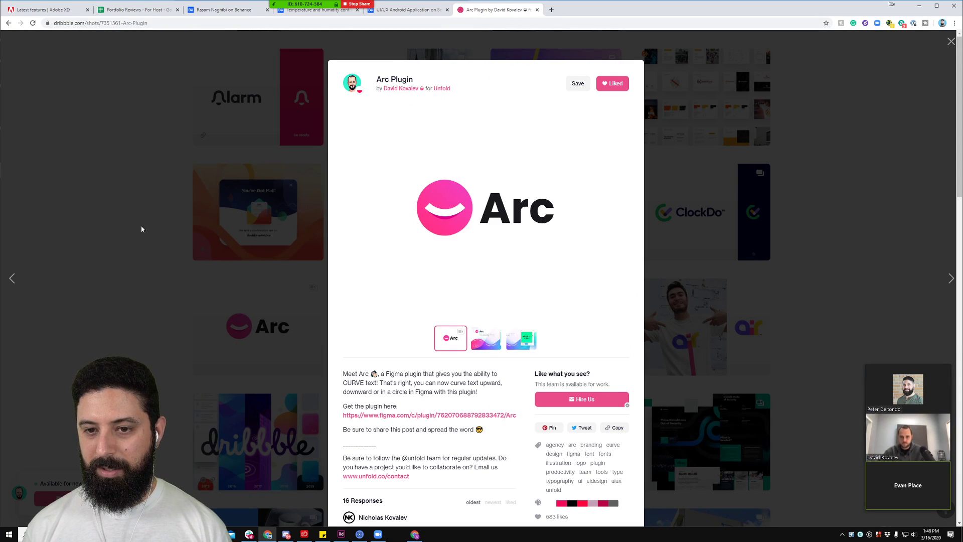
pyautogui.click(142, 230)
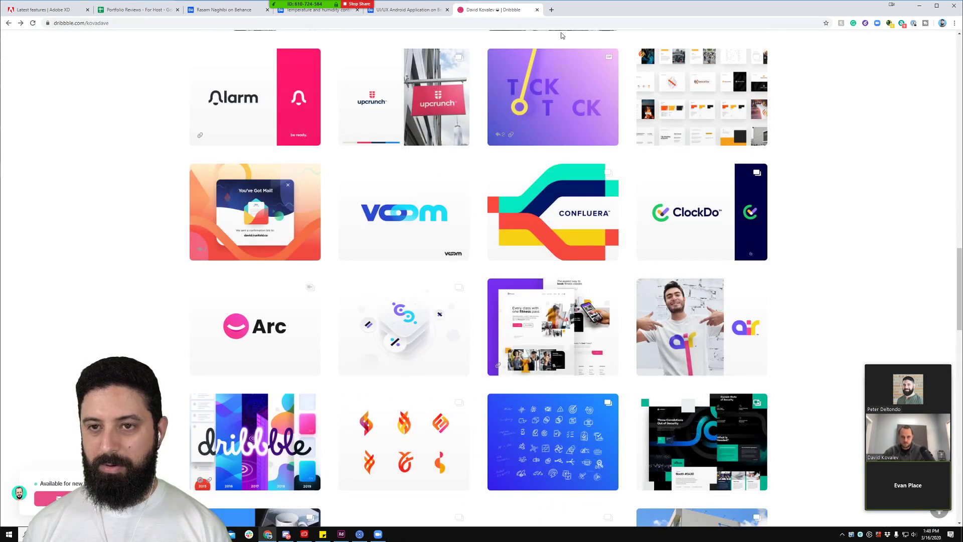
# Step: Close the Dribbble and Temperature and humidity tabs, leaving the Android project page
pyautogui.click(537, 10)
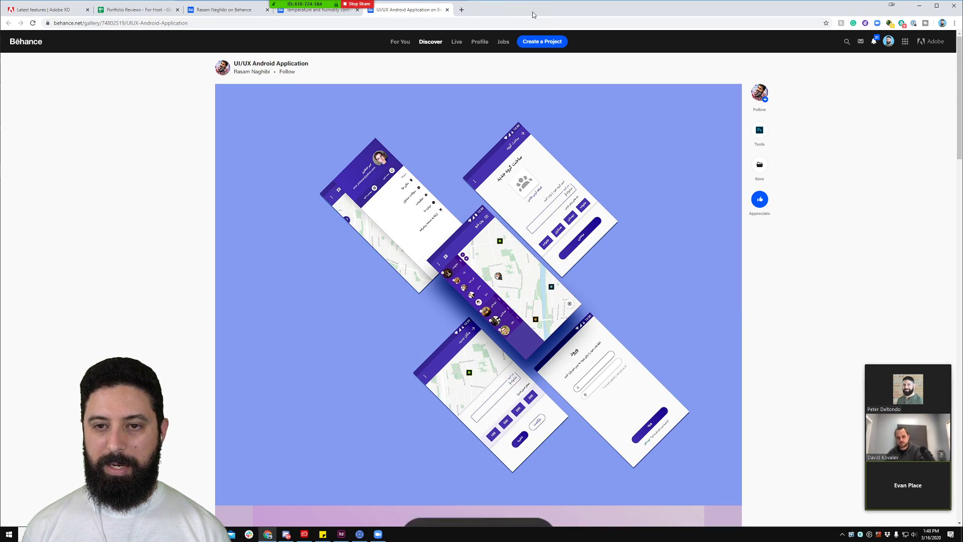
pyautogui.click(358, 11)
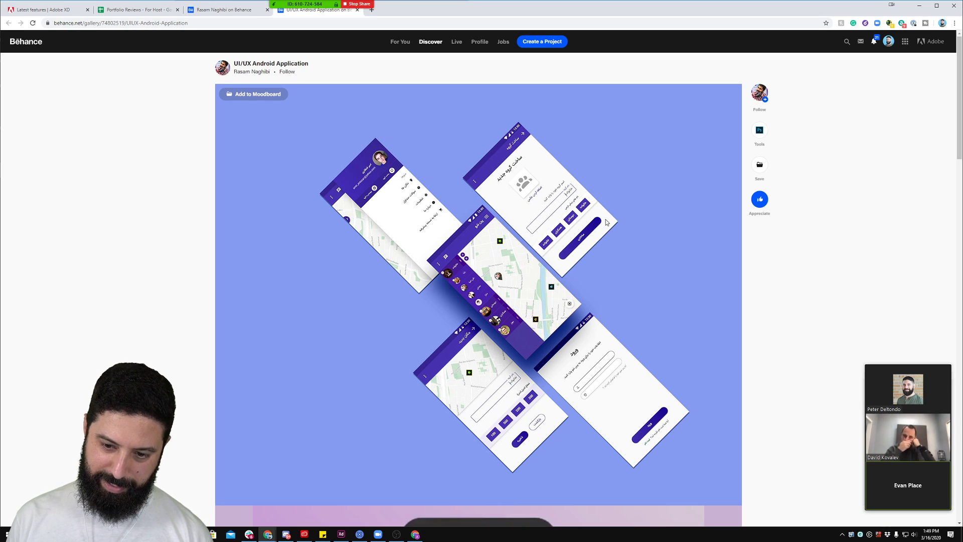
pyautogui.scroll(-9, 607, 223)
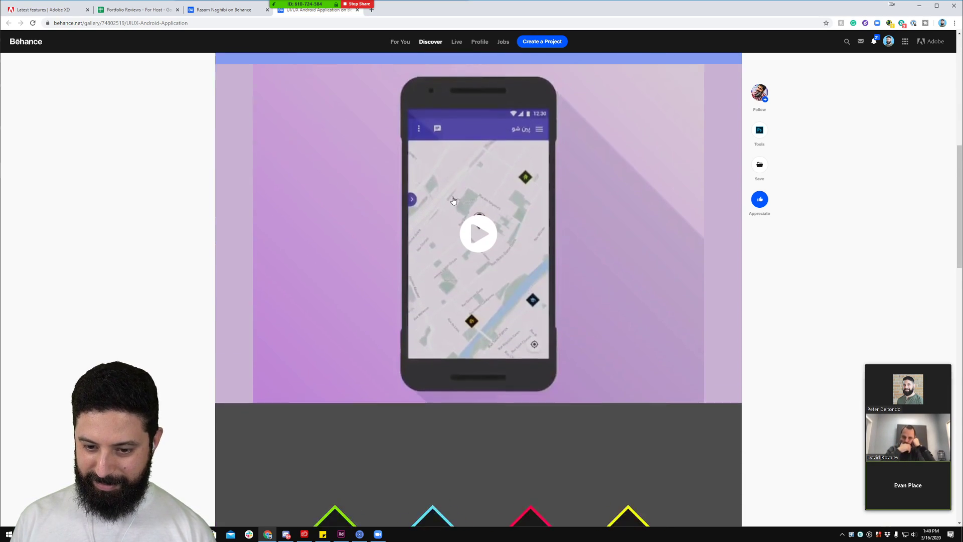
pyautogui.scroll(-6, 453, 200)
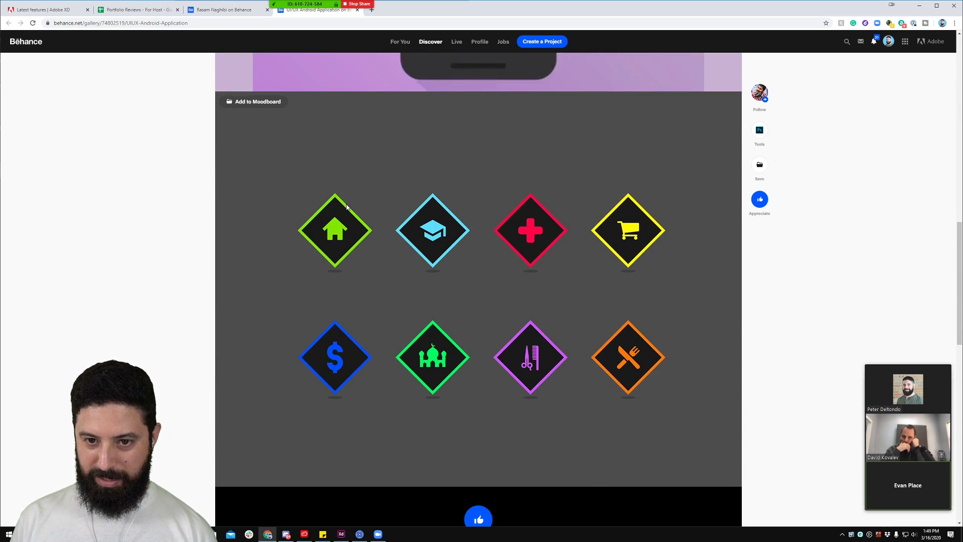
# Step: Play the phone map demo video in the UI/UX Android Application project
pyautogui.scroll(-5, 343, 207)
pyautogui.scroll(4, 343, 207)
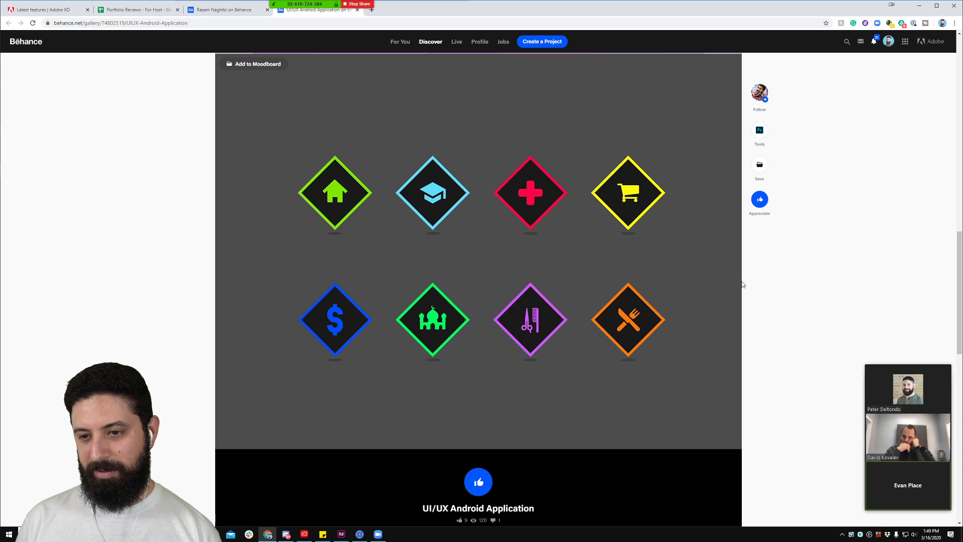
pyautogui.scroll(6, 200, 250)
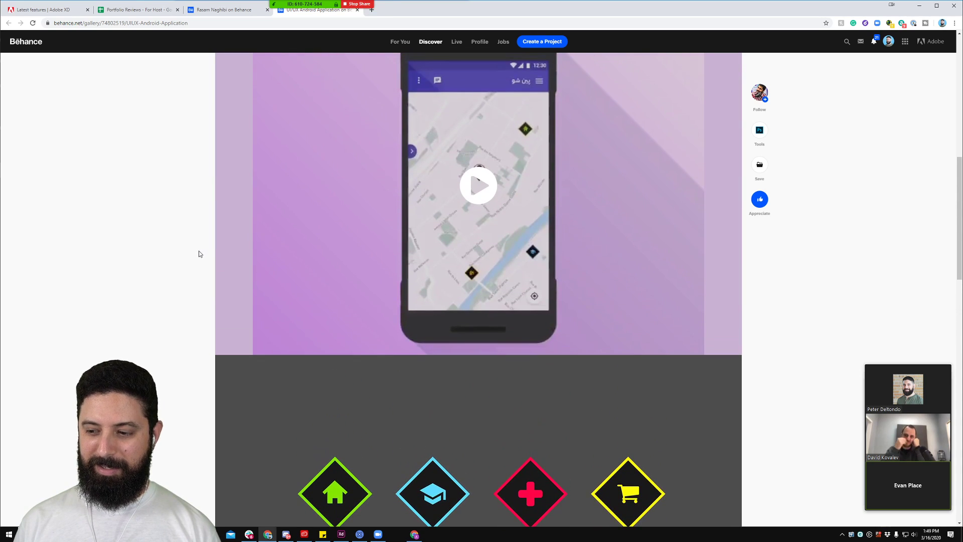
pyautogui.scroll(2, 198, 254)
pyautogui.click(479, 259)
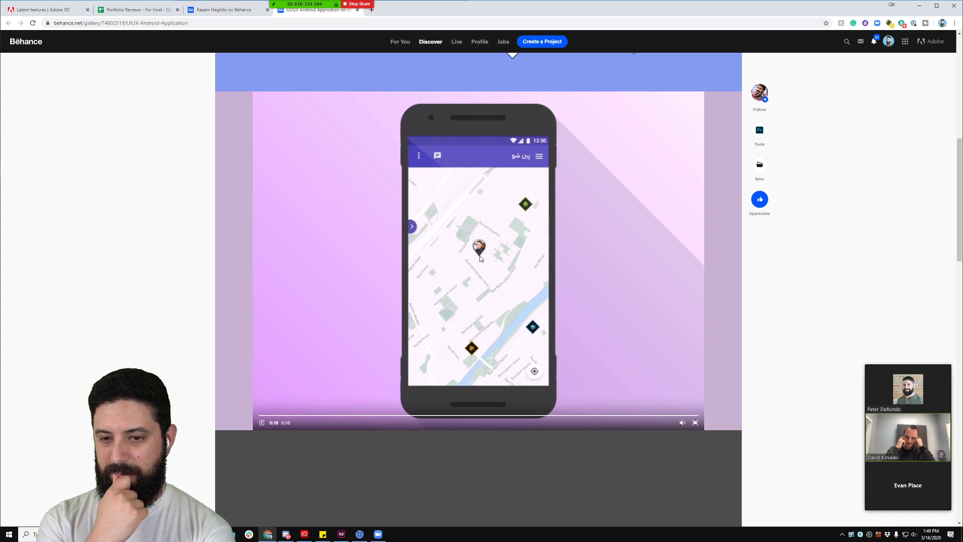
pyautogui.scroll(8, 335, 202)
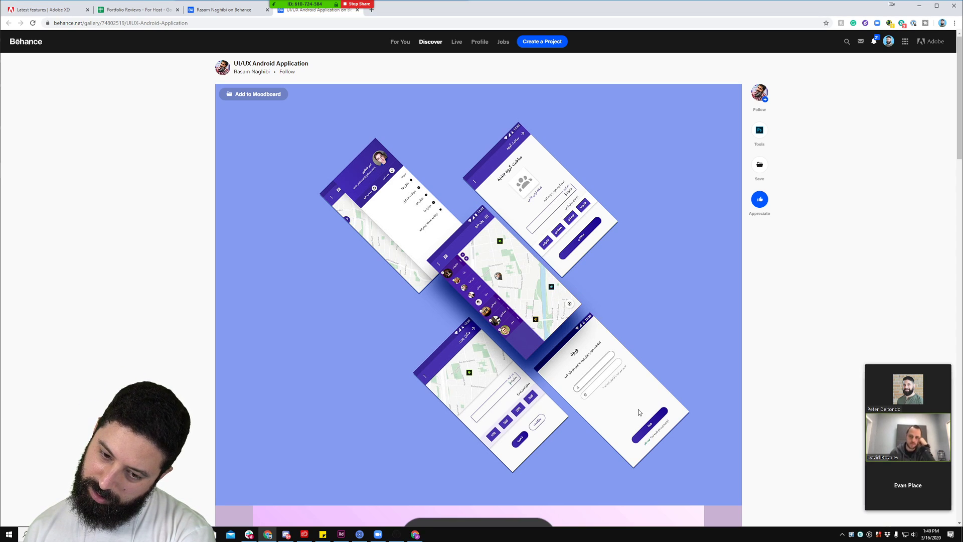
# Step: Finish browsing the Android showcase and return to the Rora file in Adobe XD
pyautogui.scroll(-4, 436, 258)
pyautogui.scroll(-4, 435, 258)
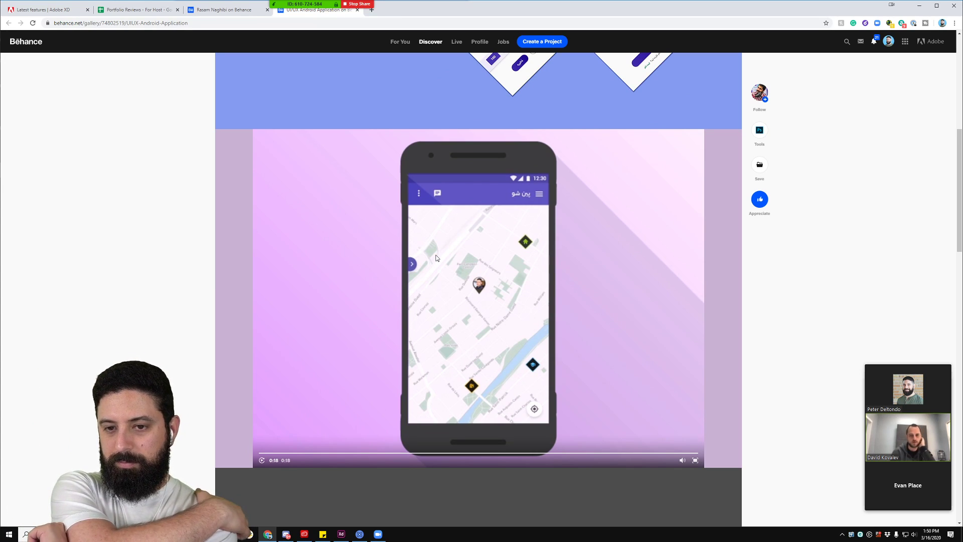
pyautogui.scroll(6, 457, 233)
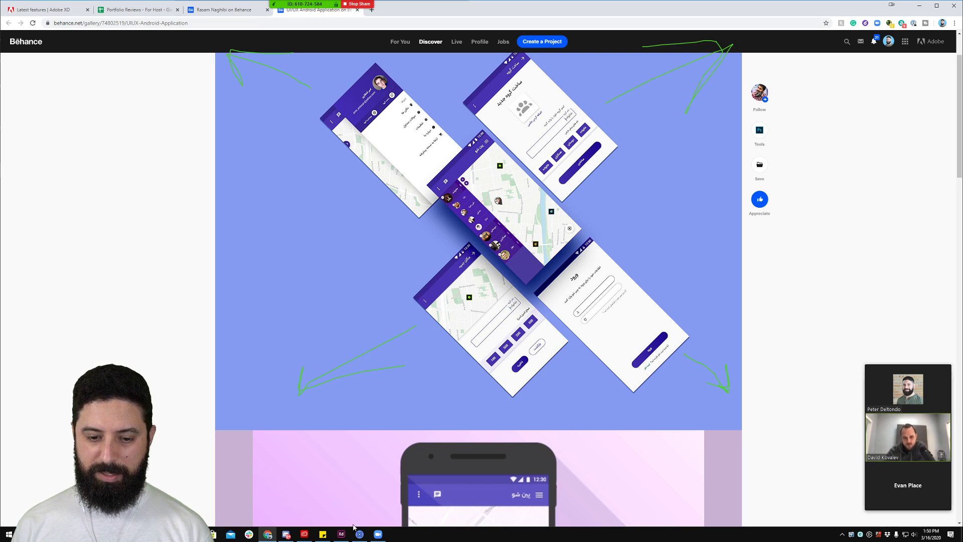
pyautogui.click(341, 534)
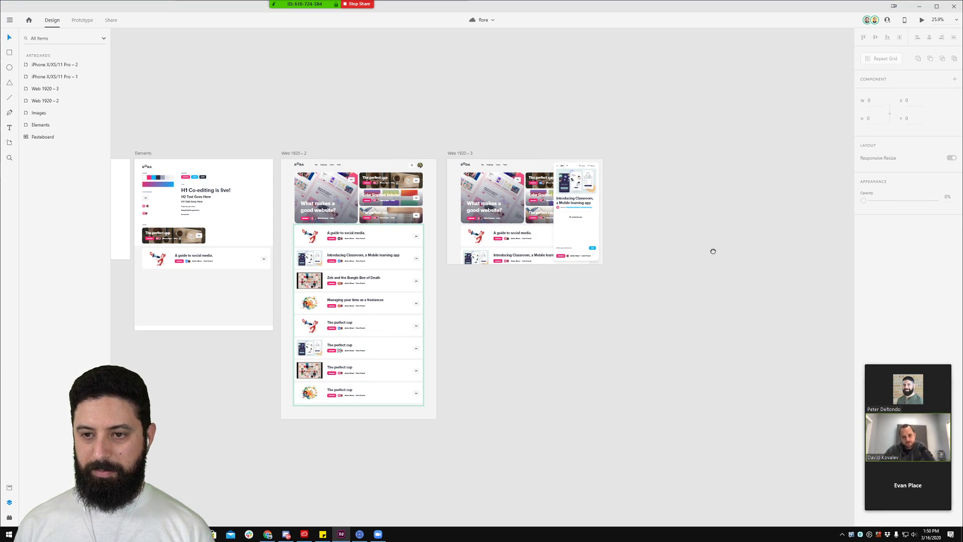
# Step: Add a blank 375 × 812 iPhone X/XS/11 Pro artboard on empty canvas beside the web layouts
pyautogui.moveTo(713, 250); pyautogui.dragTo(434, 226)
pyautogui.scroll(3, 426, 228)
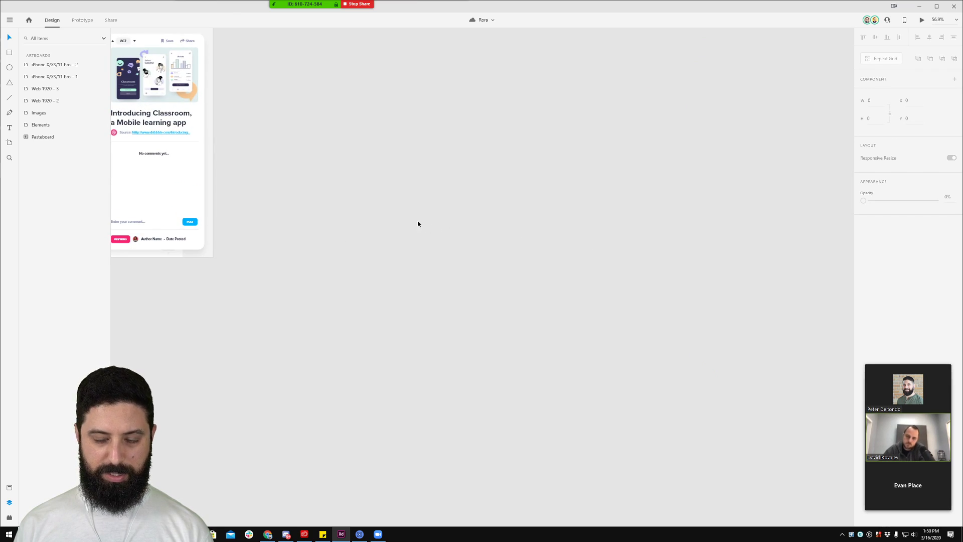
pyautogui.press('a')
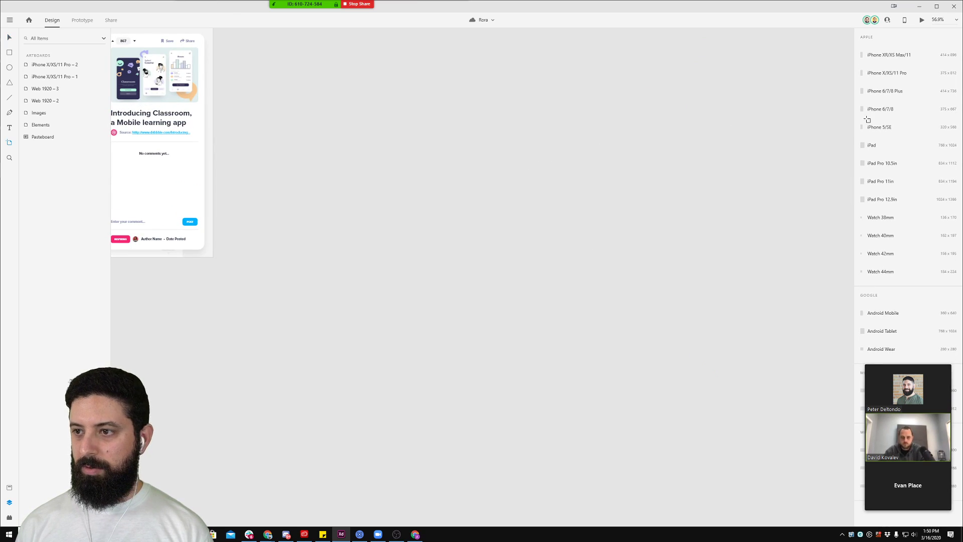
pyautogui.click(886, 75)
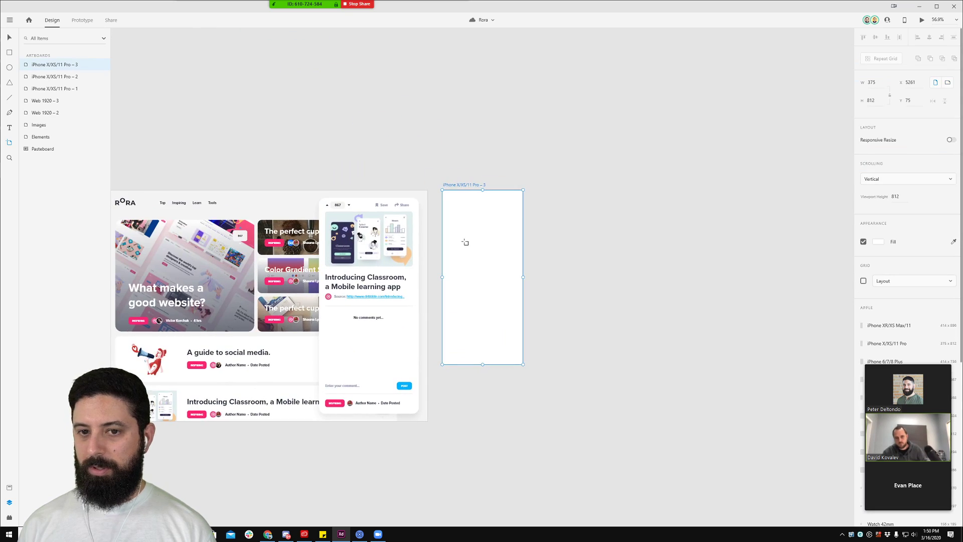
pyautogui.scroll(5, 489, 234)
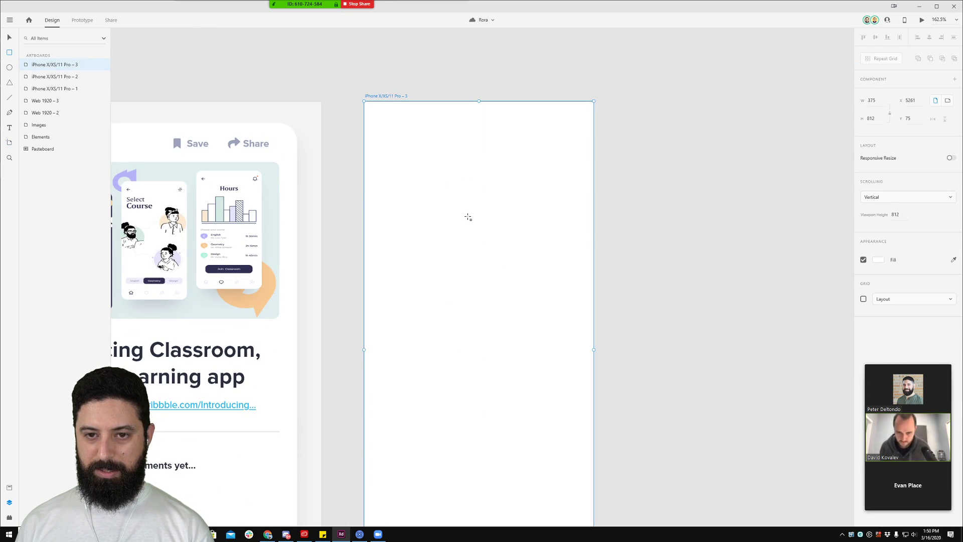
pyautogui.press('Escape')
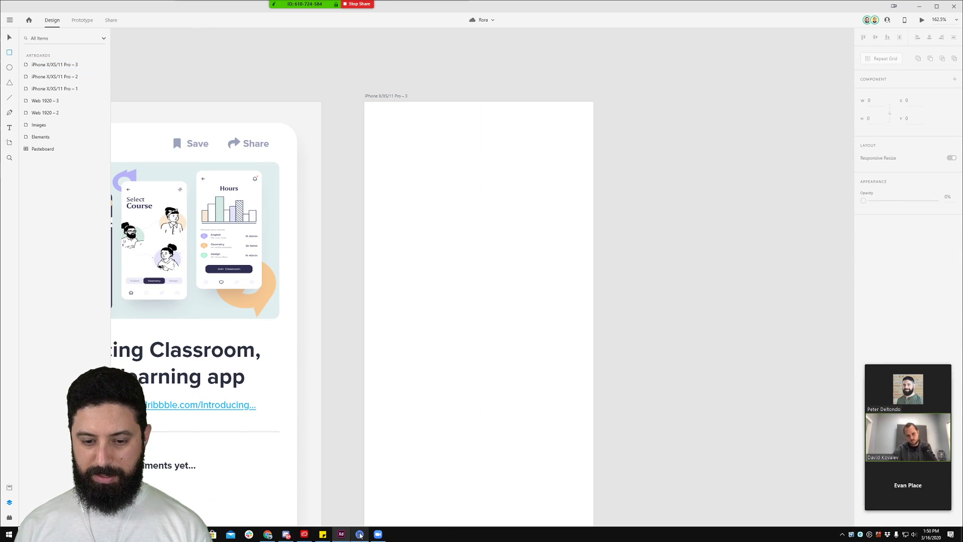
# Step: Paste the Behance Android mockup image beside the iPhone artboard, scaled to 739 × 591
pyautogui.click(268, 534)
pyautogui.rightClick(470, 184)
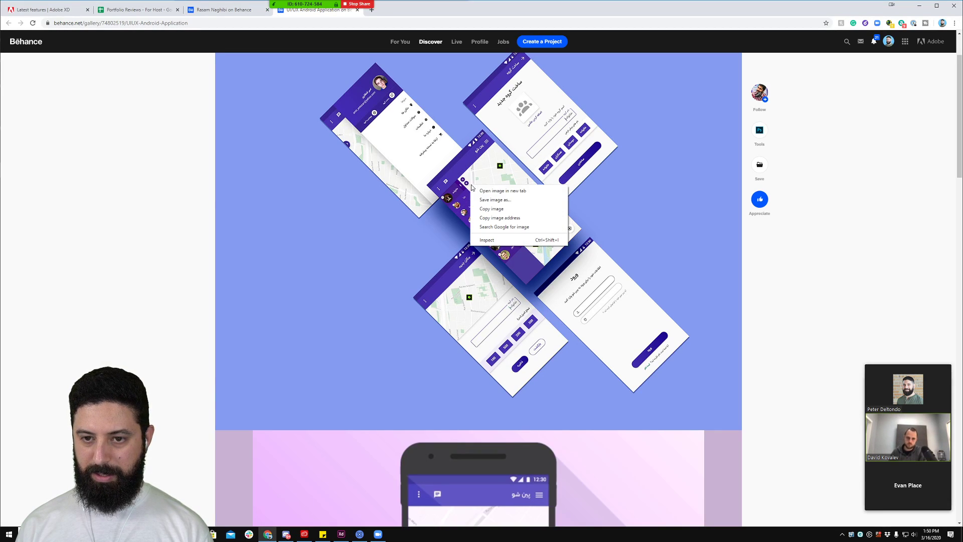
pyautogui.click(502, 215)
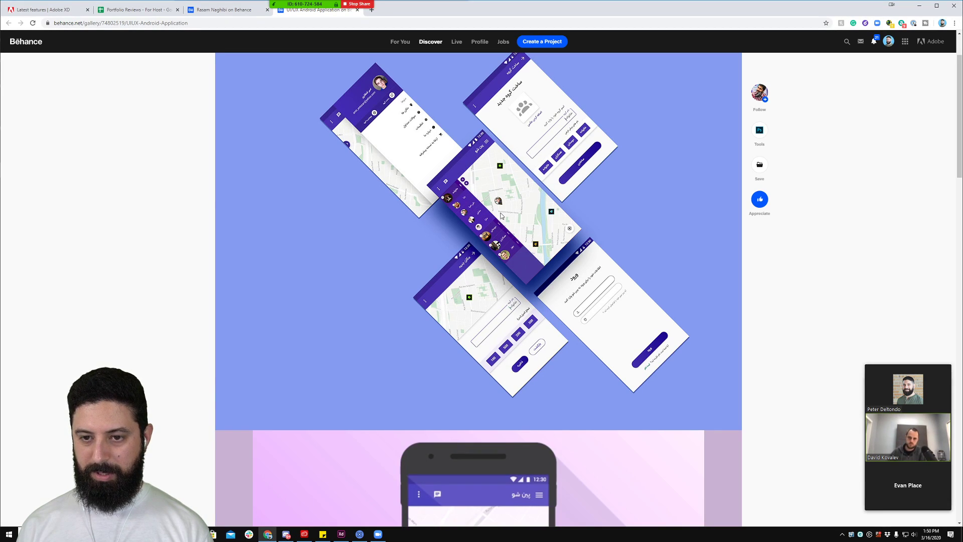
pyautogui.click(342, 534)
pyautogui.hotkey('ctrl', 'v')
pyautogui.hotkey('ctrl', '0')
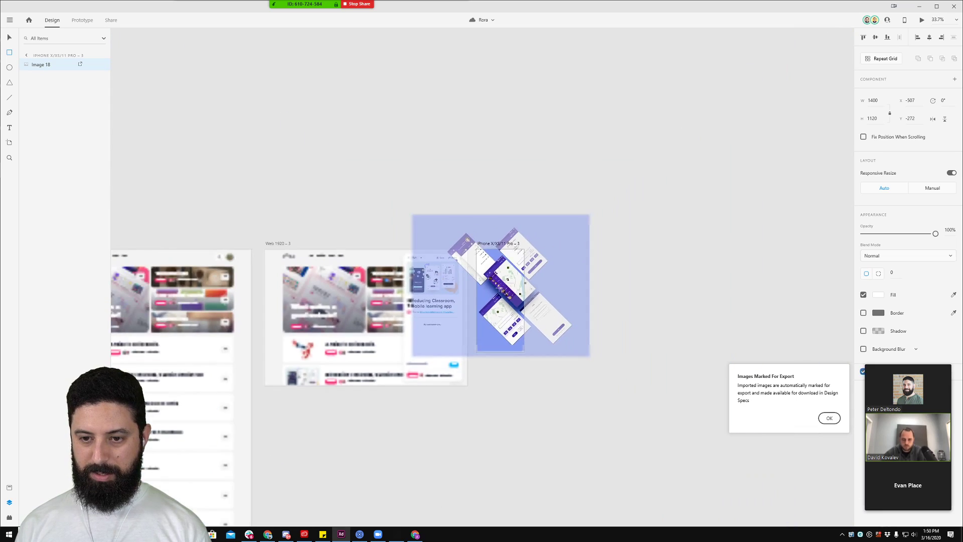
pyautogui.moveTo(492, 292); pyautogui.dragTo(616, 307)
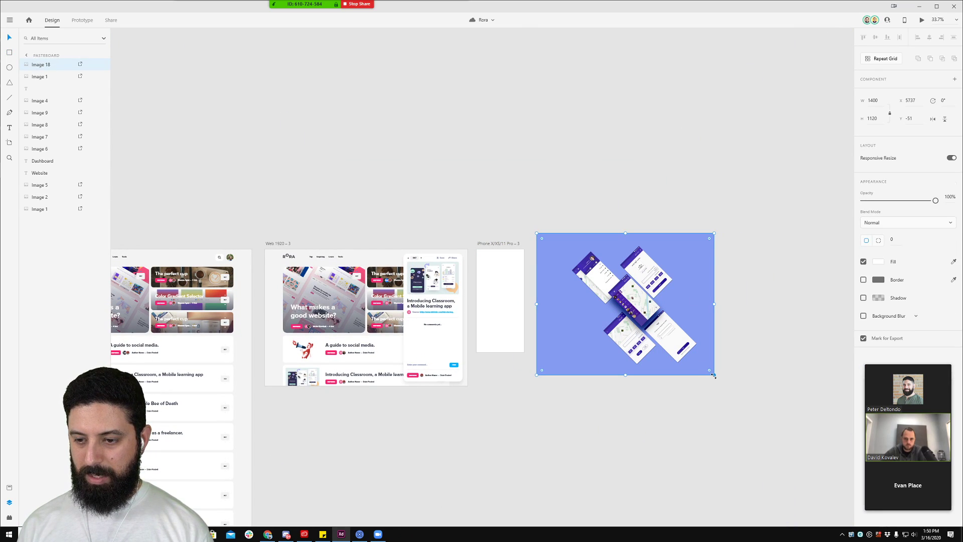
pyautogui.moveTo(713, 376); pyautogui.dragTo(632, 308)
pyautogui.moveTo(593, 266); pyautogui.dragTo(589, 282)
pyautogui.scroll(1, 584, 289)
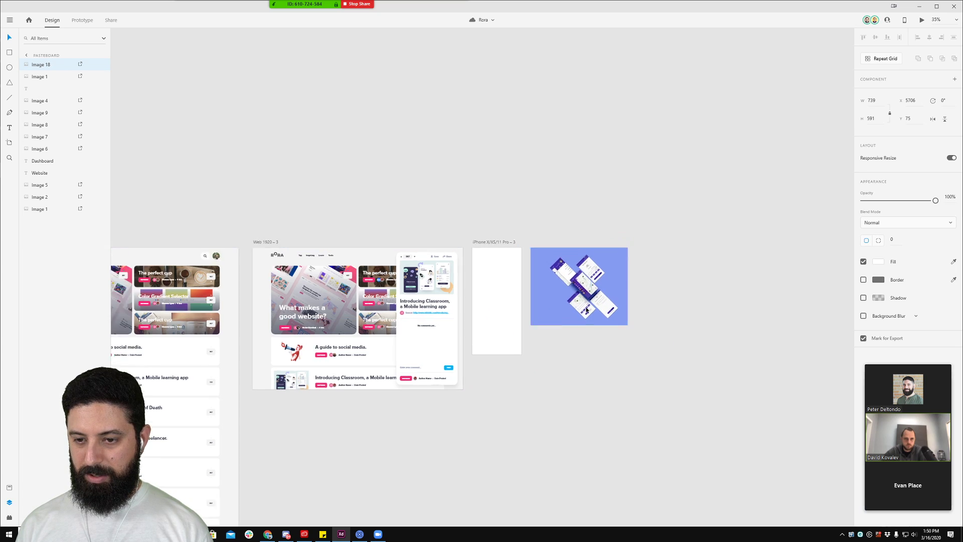
pyautogui.scroll(8, 586, 309)
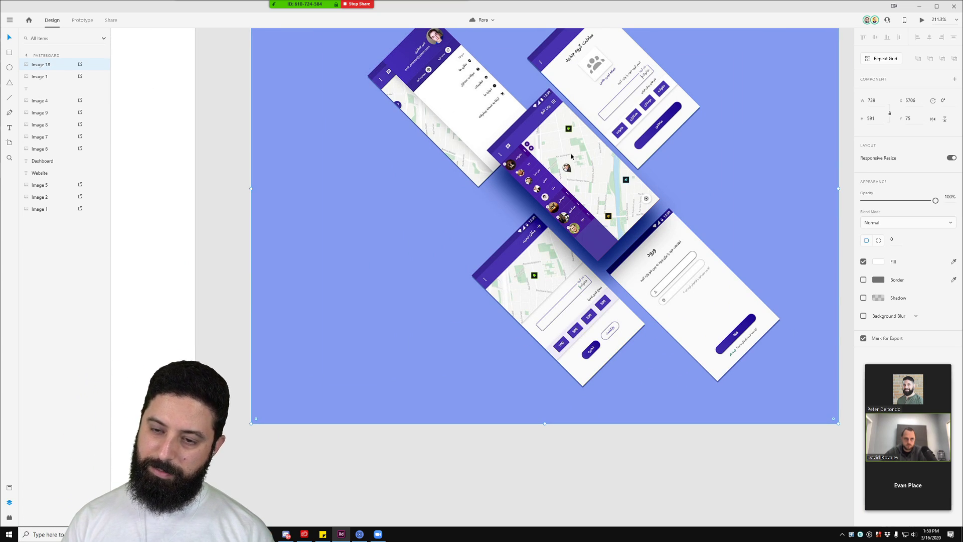
# Step: Draw a rectangle covering most of the blank iPhone artboard
pyautogui.moveTo(249, 185); pyautogui.dragTo(510, 248)
pyautogui.scroll(1, 509, 247)
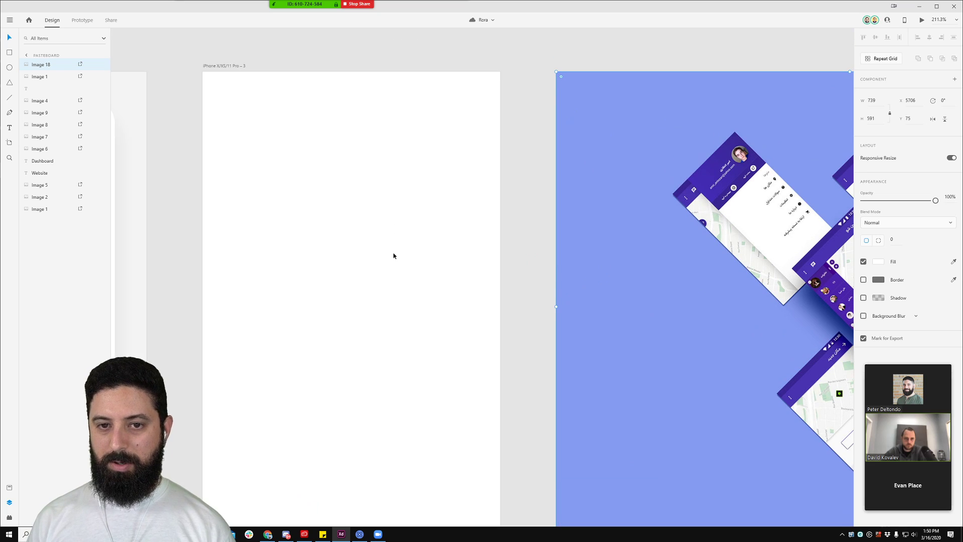
pyautogui.click(394, 256)
pyautogui.press('r')
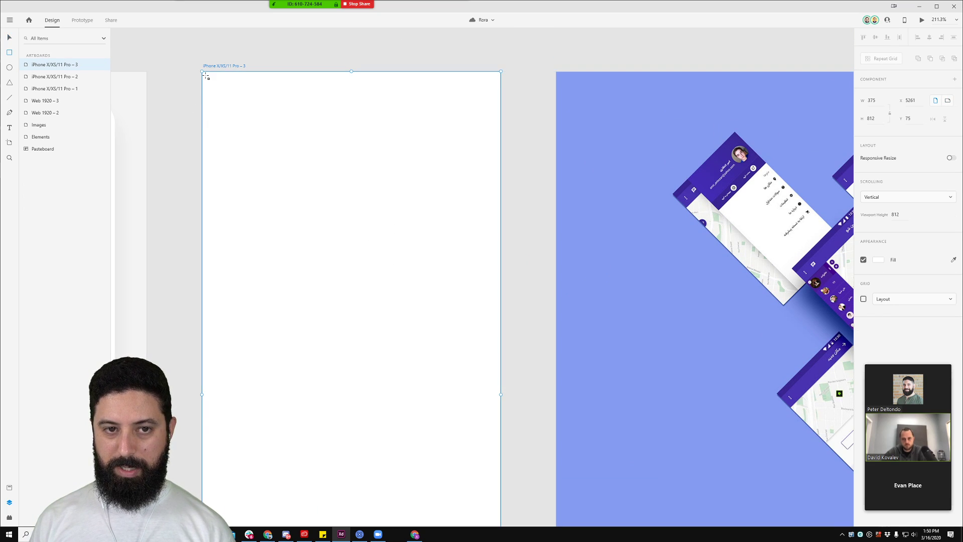
pyautogui.moveTo(206, 77)
pyautogui.mouseDown()
pyautogui.moveTo(453, 307)
pyautogui.moveTo(500, 385)
pyautogui.moveTo(501, 377)
pyautogui.mouseUp()
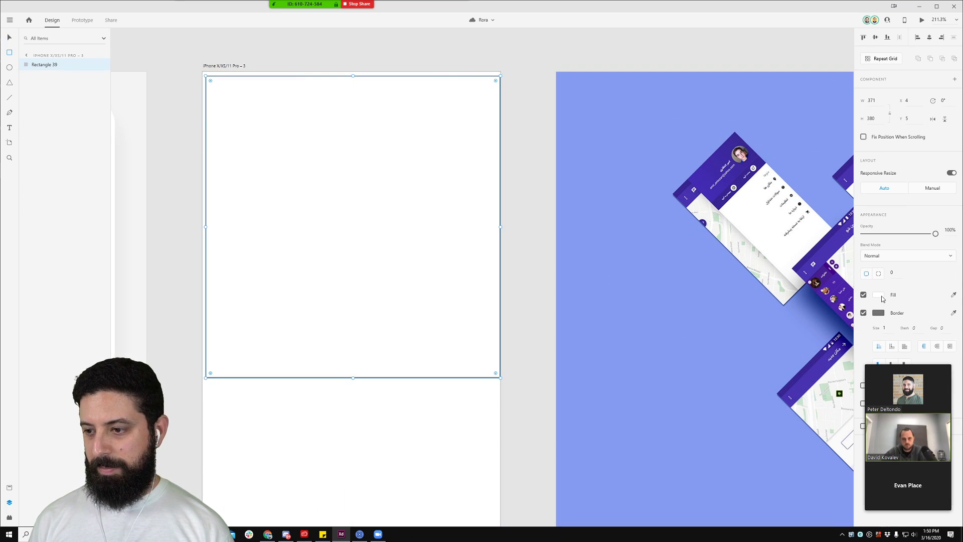
# Step: Fill the rectangle neutral grey and resize it into a header band at the artboard's top
pyautogui.click(878, 294)
pyautogui.click(779, 265)
pyautogui.click(766, 268)
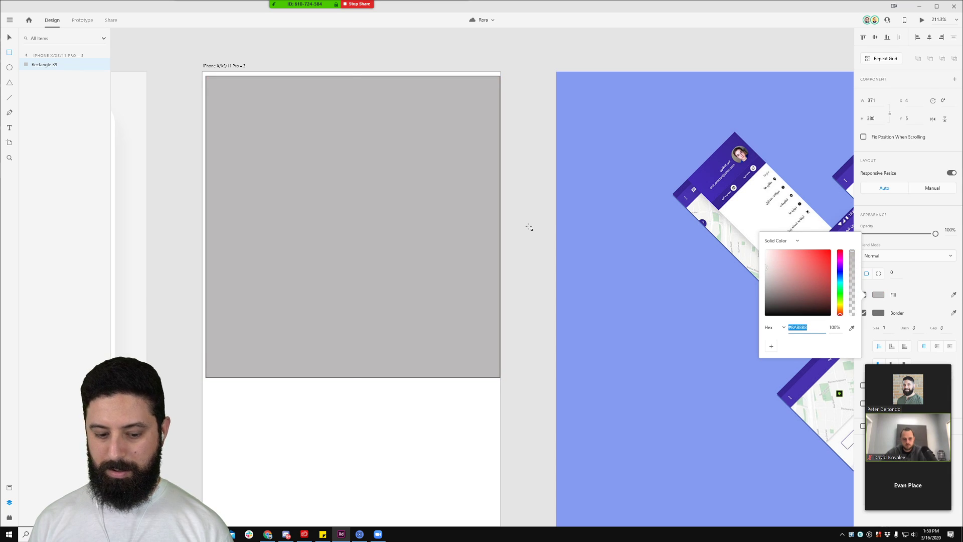
pyautogui.press('Escape')
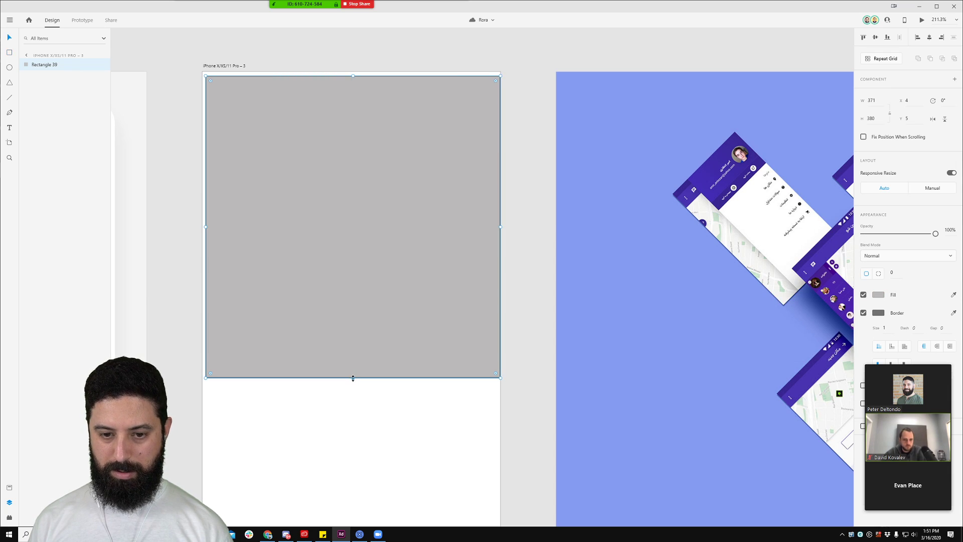
pyautogui.moveTo(353, 378); pyautogui.dragTo(353, 312)
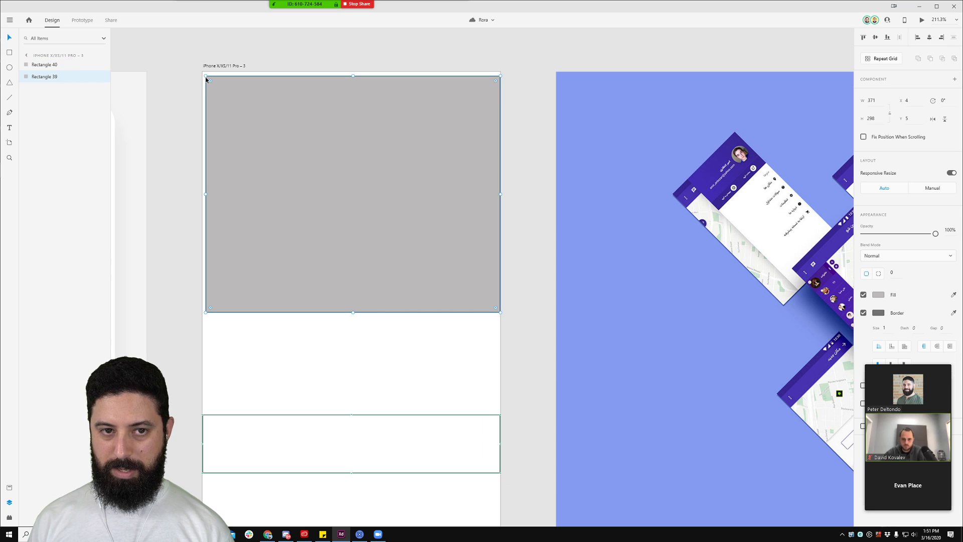
pyautogui.moveTo(206, 79); pyautogui.dragTo(201, 71)
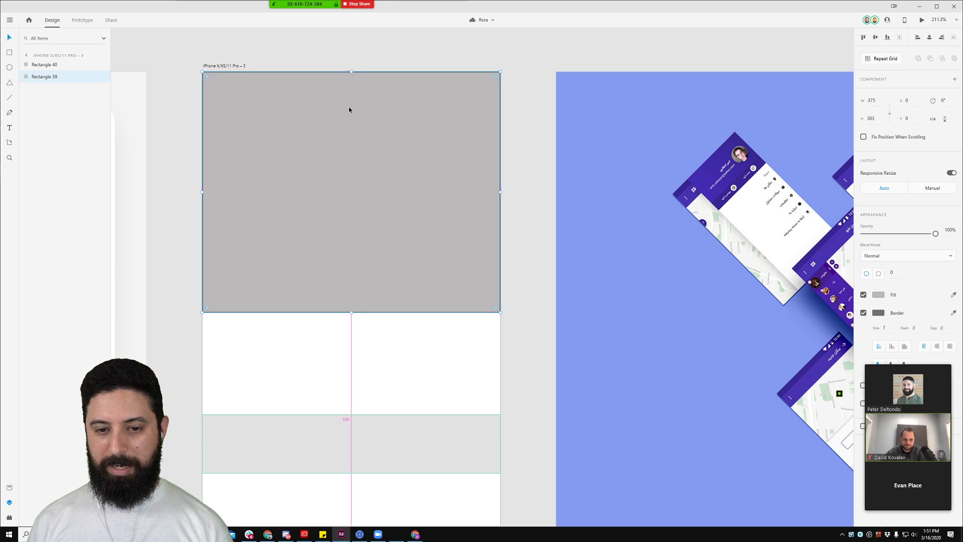
# Step: Turn the lower band into a Repeat Grid row with a 'Person 1' label and a small circle
pyautogui.click(388, 438)
pyautogui.hotkey('ctrl', 'r')
pyautogui.press('t')
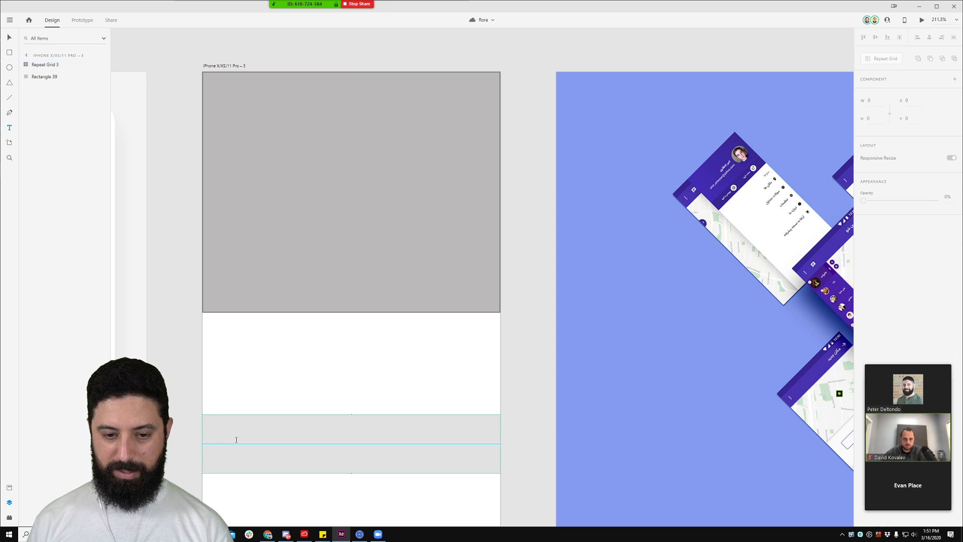
pyautogui.click(233, 437)
pyautogui.write('Person 1')
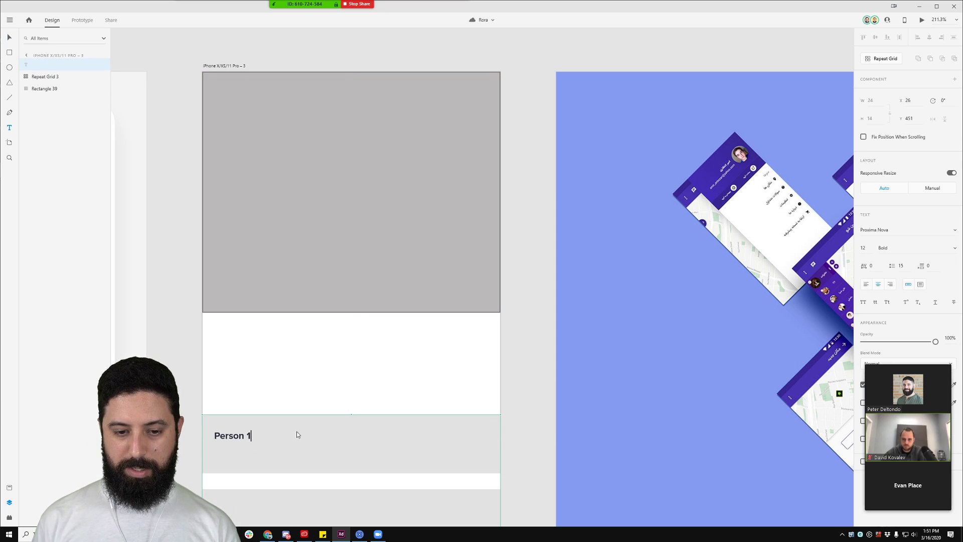
pyautogui.press('Escape')
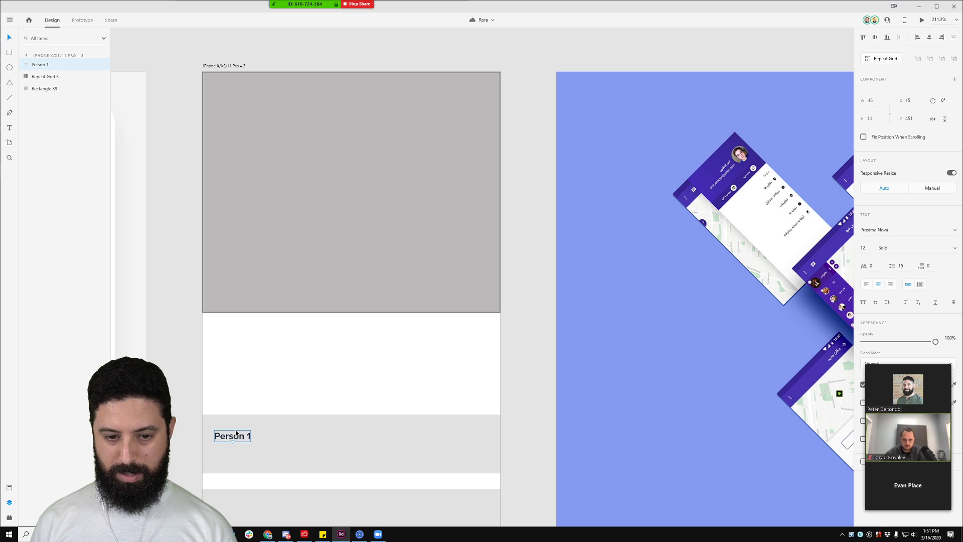
pyautogui.moveTo(236, 433); pyautogui.dragTo(286, 439)
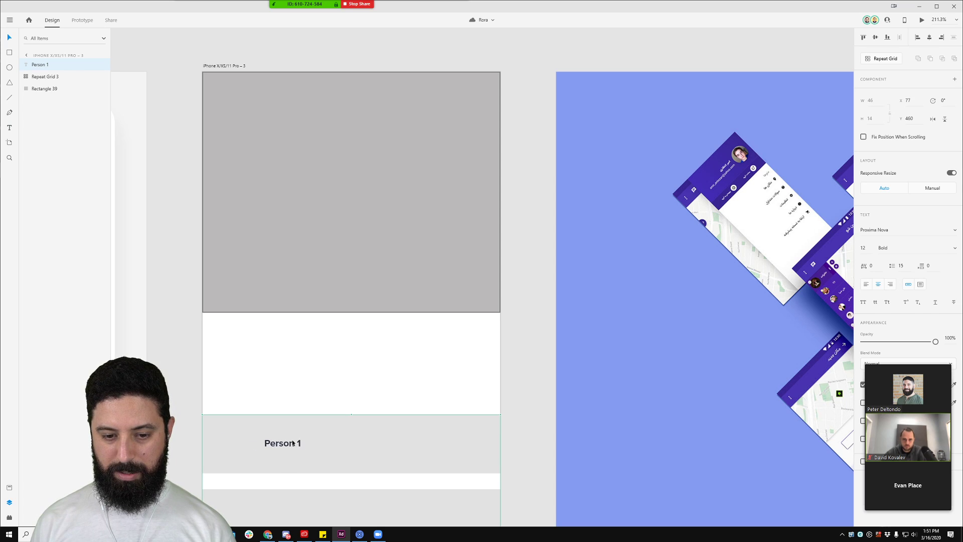
pyautogui.click(10, 67)
pyautogui.moveTo(215, 430)
pyautogui.mouseDown()
pyautogui.moveTo(246, 457)
pyautogui.moveTo(270, 445)
pyautogui.mouseUp()
pyautogui.press('v')
pyautogui.scroll(-2, 288, 389)
pyautogui.scroll(-5, 302, 357)
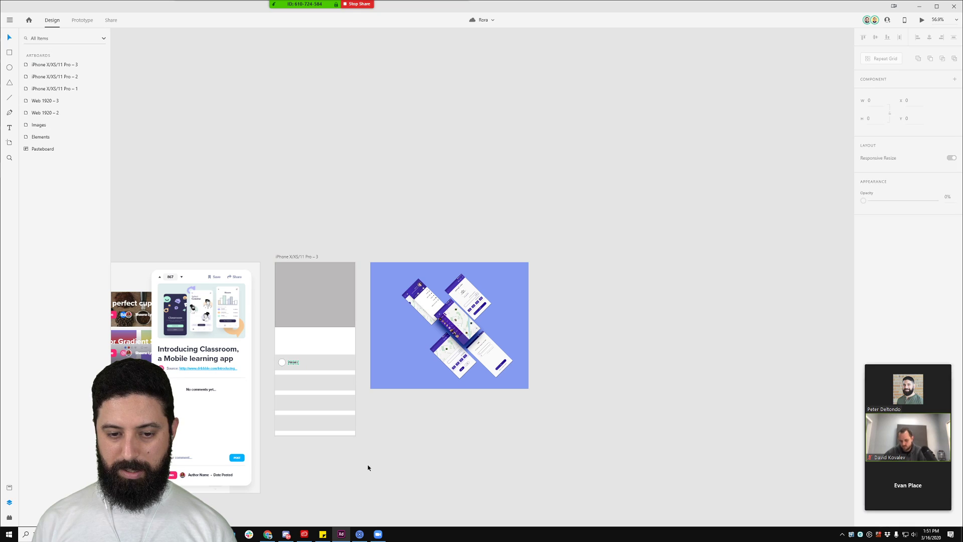
# Step: Move the repeat-grid list under the grey header, add more rows and tighten row spacing
pyautogui.moveTo(374, 476); pyautogui.dragTo(351, 509)
pyautogui.hotkey('ctrl', 'z')
pyautogui.hotkey('ctrl', 'z')
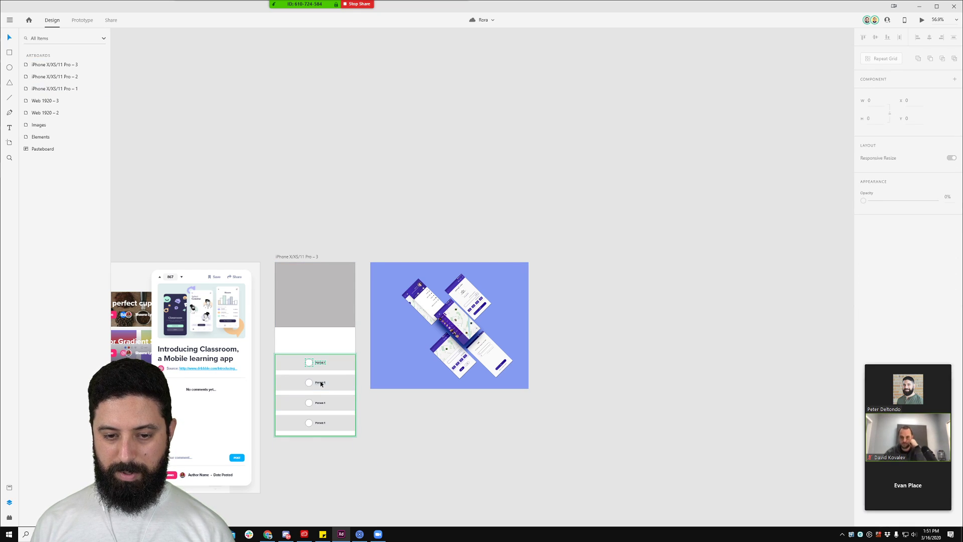
pyautogui.scroll(4, 351, 384)
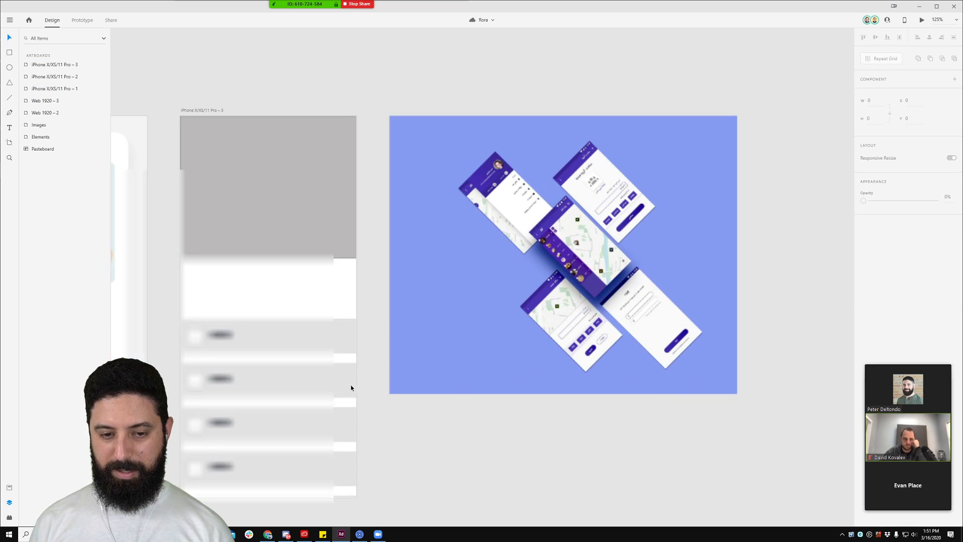
pyautogui.click(284, 342)
pyautogui.moveTo(284, 342); pyautogui.dragTo(277, 286)
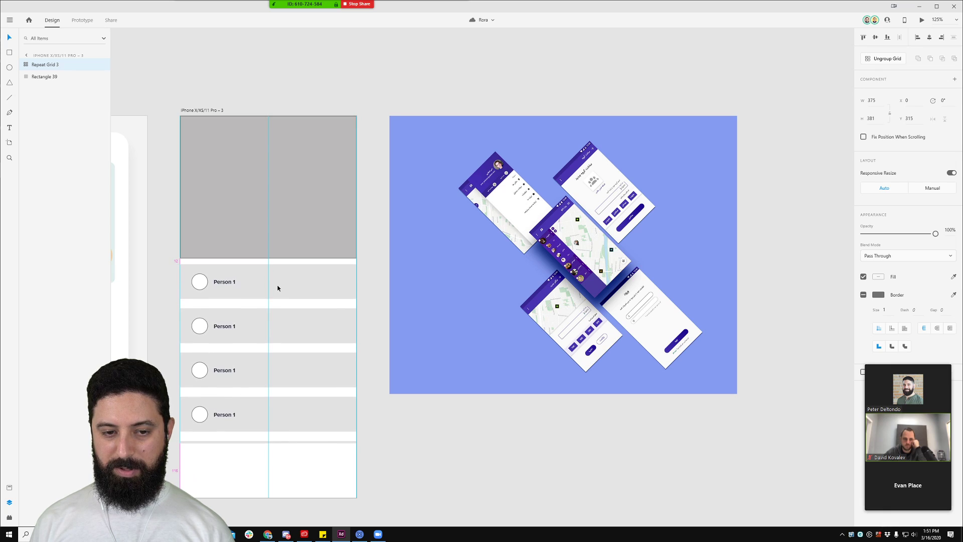
pyautogui.click(369, 314)
pyautogui.click(253, 415)
pyautogui.moveTo(266, 443); pyautogui.dragTo(268, 509)
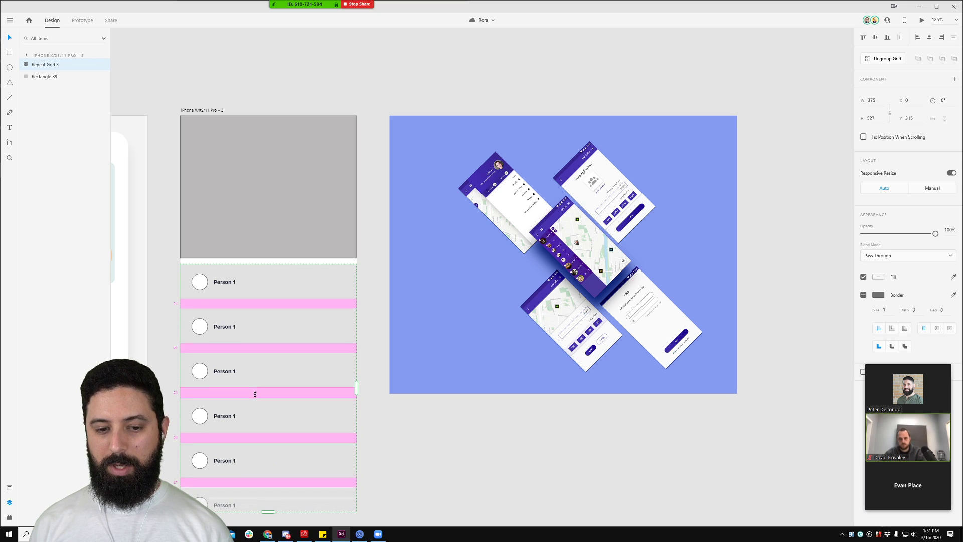
pyautogui.moveTo(252, 394); pyautogui.dragTo(253, 376)
pyautogui.click(395, 468)
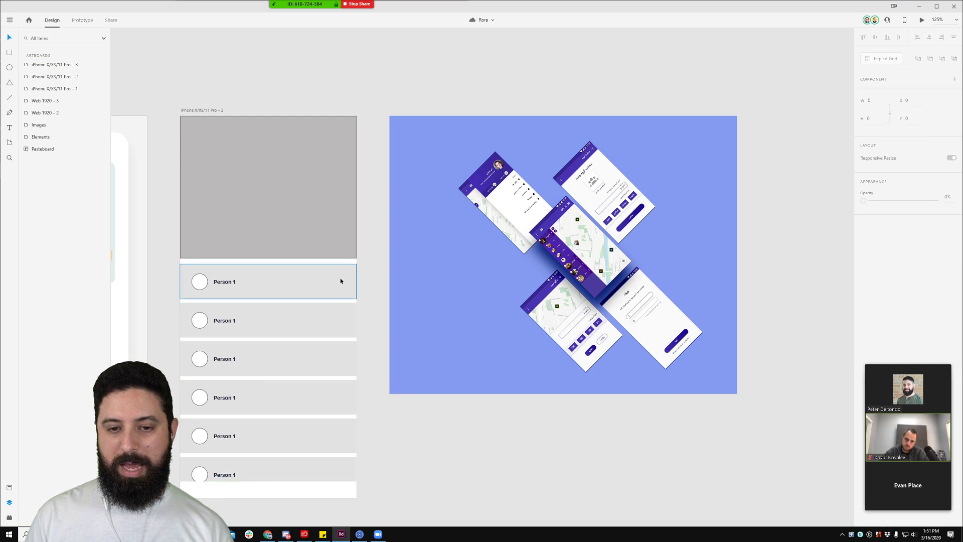
# Step: Paste a white placeholder rectangle, then delete it and the iPhone X/XS/11 Pro – 3 artboard
pyautogui.doubleClick(316, 279)
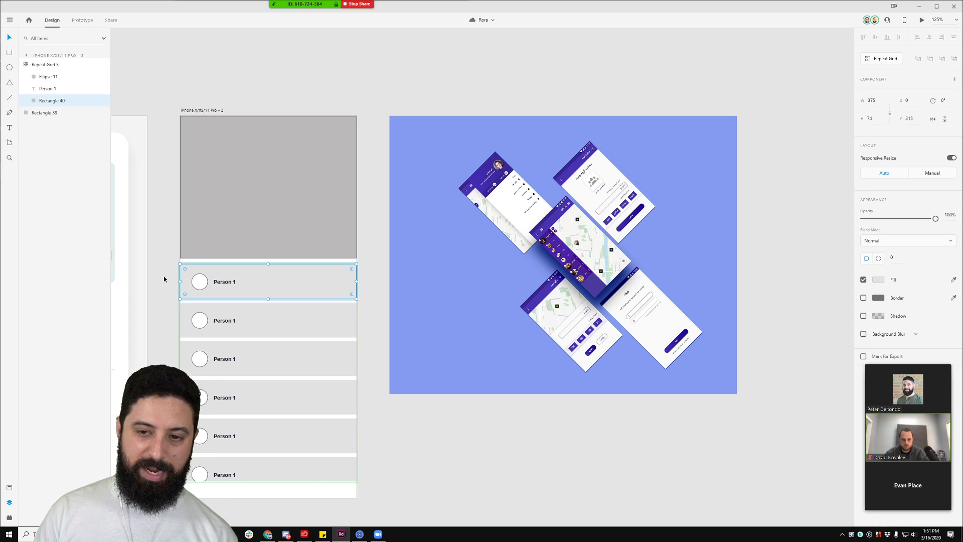
pyautogui.hotkey('ctrl', 'v')
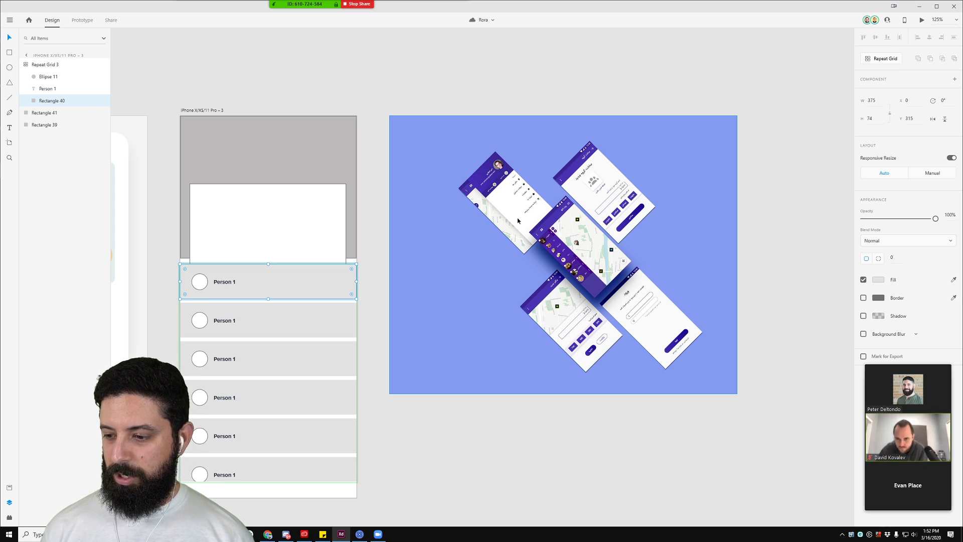
pyautogui.click(307, 213)
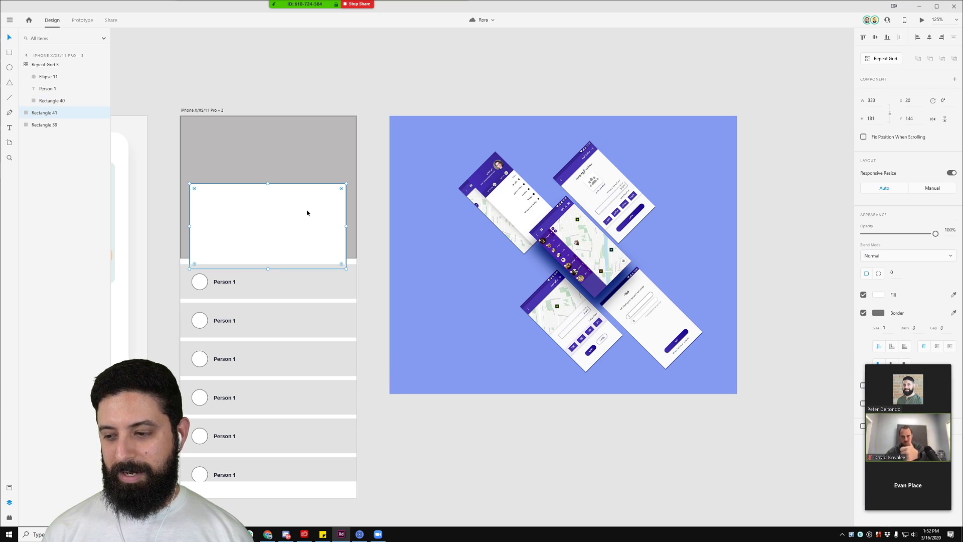
pyautogui.press('Delete')
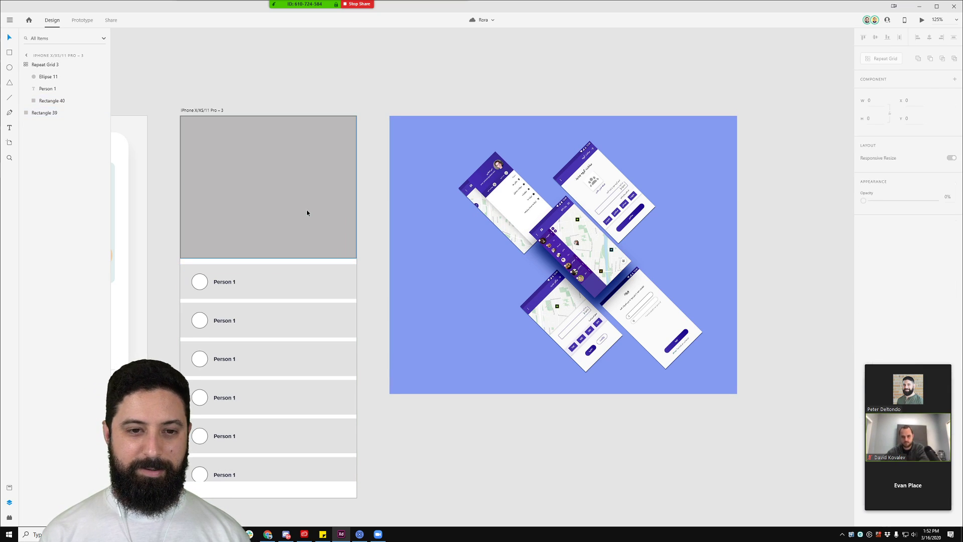
pyautogui.click(201, 111)
pyautogui.press('Delete')
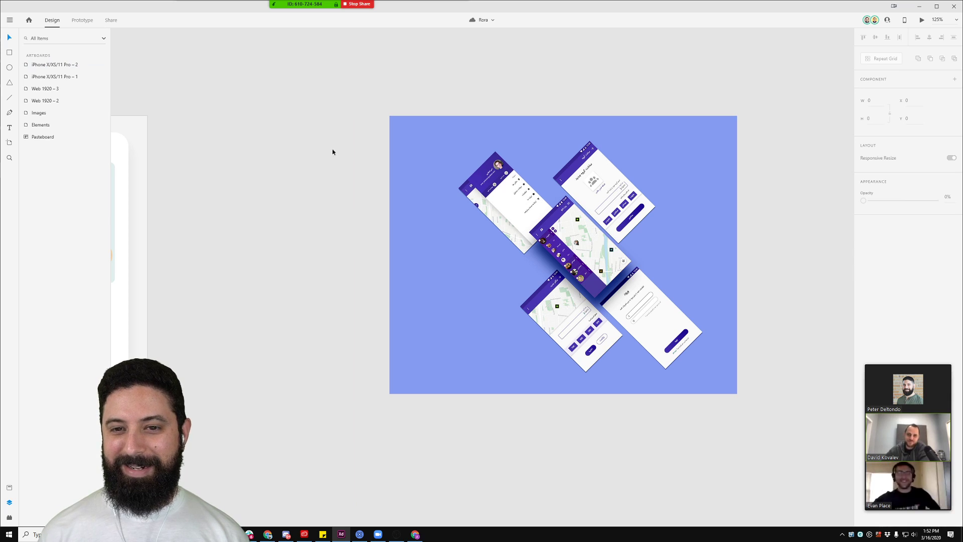
# Step: Delete the blue app-mockup image from the canvas
pyautogui.click(456, 192)
pyautogui.press('Delete')
pyautogui.scroll(-5, 377, 187)
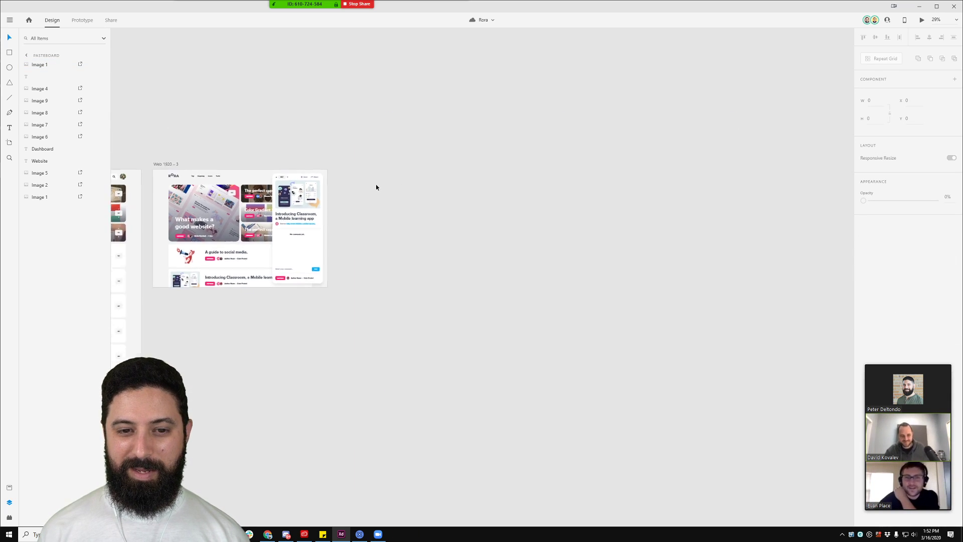
pyautogui.scroll(-1, 376, 187)
# Step: Pan across the artboard groups to the Web 1920 – 2 feed and Elements style guide
pyautogui.moveTo(221, 143); pyautogui.dragTo(466, 93)
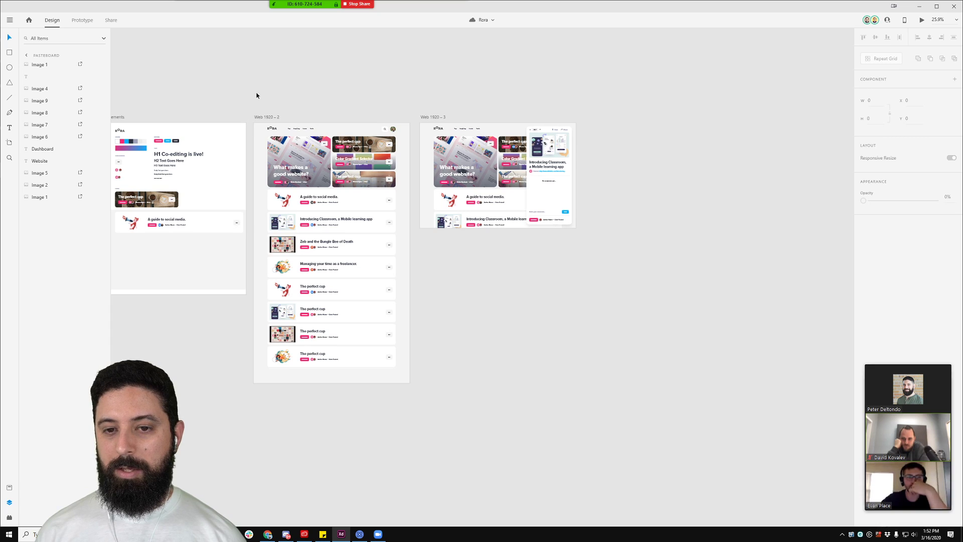
pyautogui.moveTo(238, 102); pyautogui.dragTo(567, 119)
pyautogui.scroll(-5, 524, 108)
pyautogui.moveTo(307, 118); pyautogui.dragTo(697, 162)
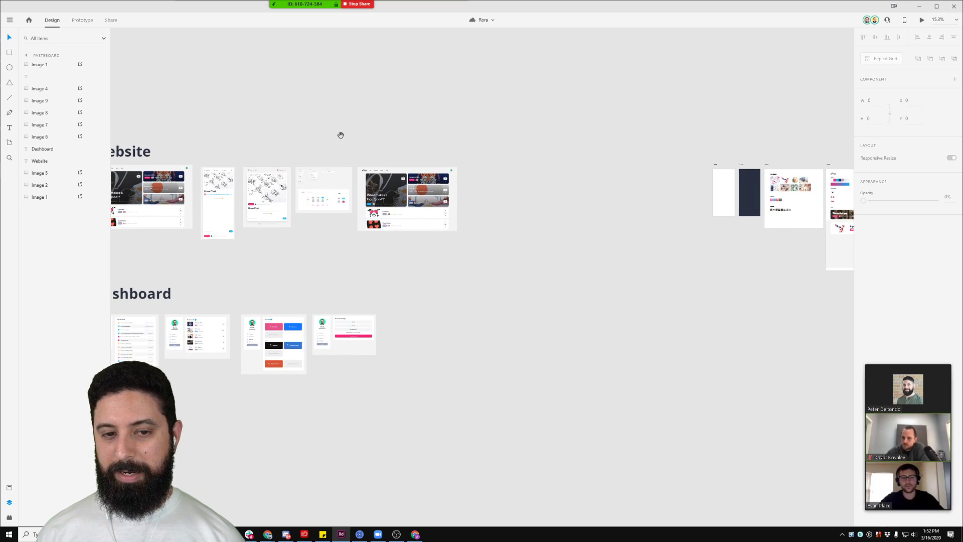
pyautogui.moveTo(341, 135); pyautogui.dragTo(468, 112)
pyautogui.scroll(3, 432, 138)
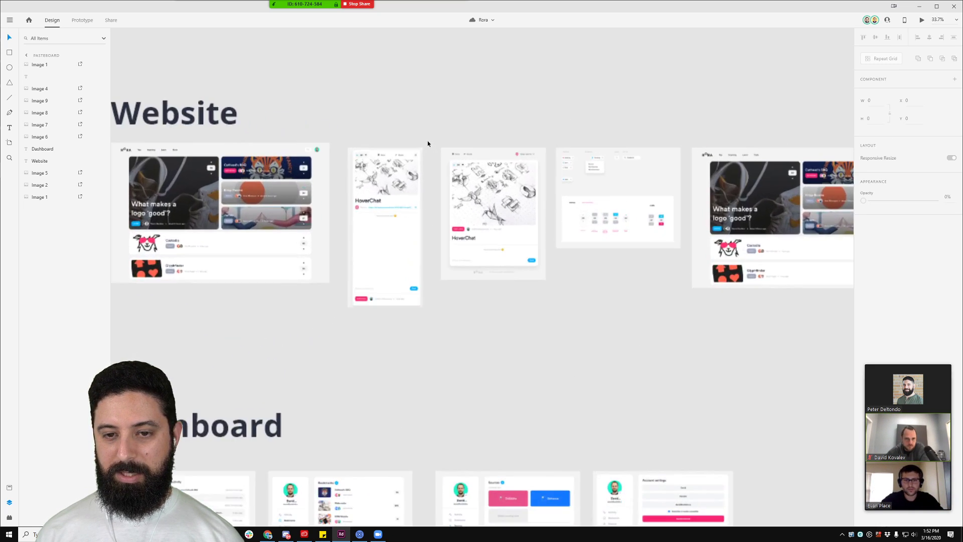
pyautogui.scroll(2, 428, 140)
pyautogui.scroll(2, 541, 279)
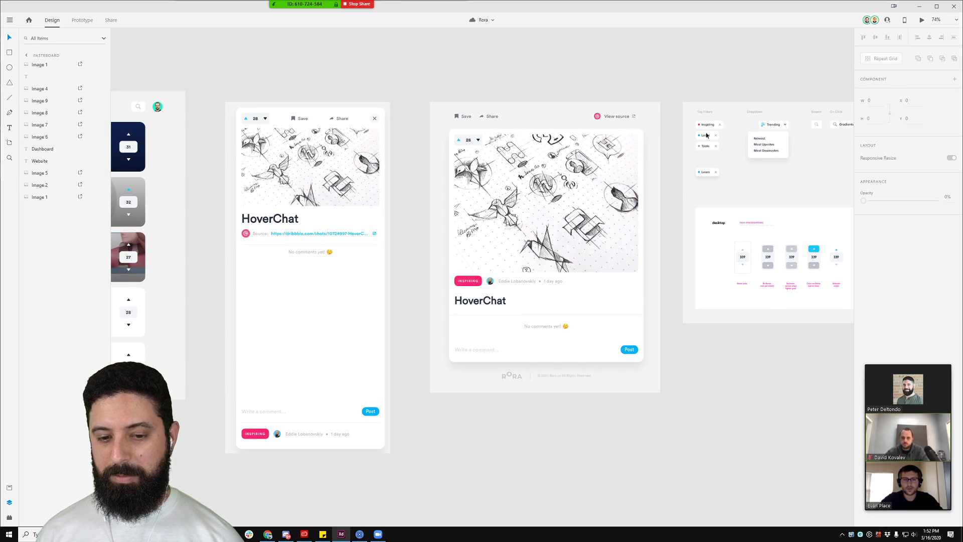
pyautogui.moveTo(737, 68); pyautogui.dragTo(469, 56)
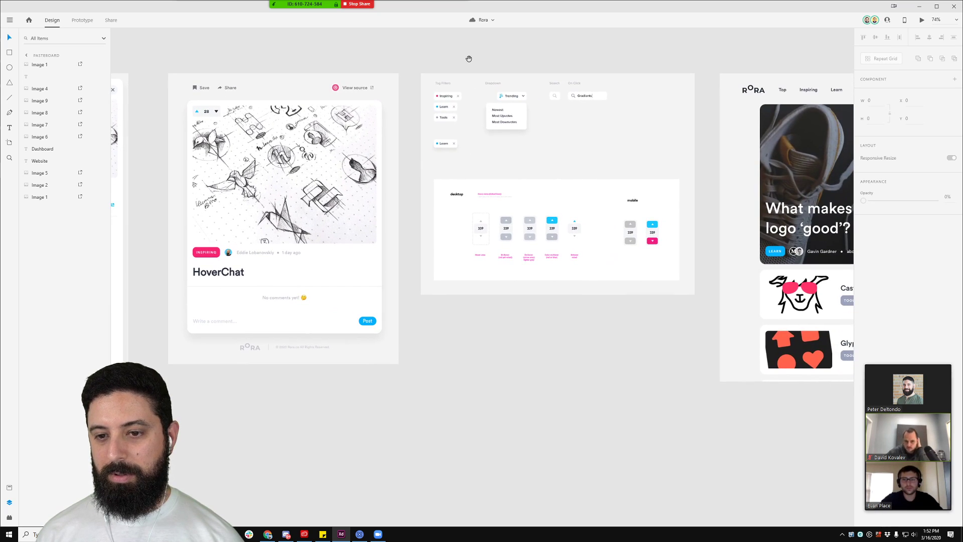
pyautogui.scroll(-5, 316, 329)
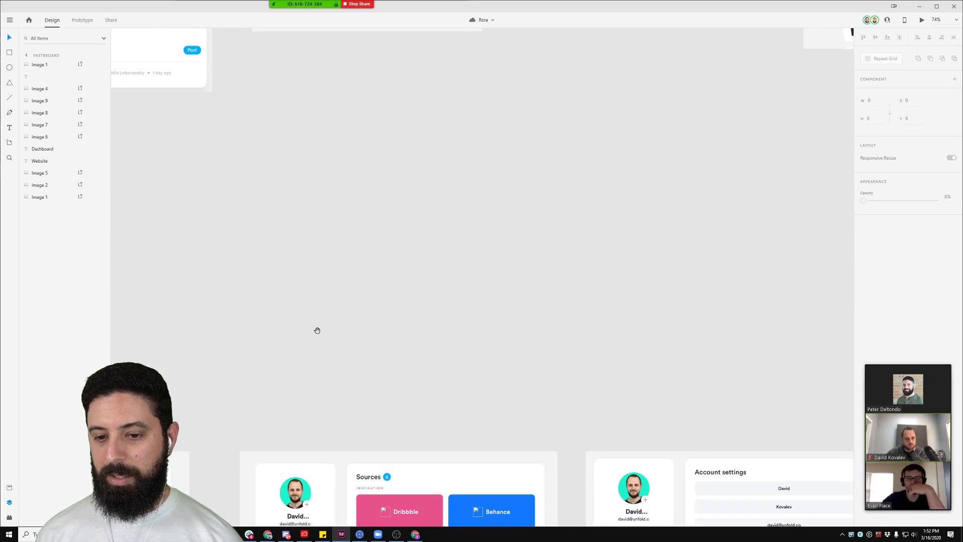
pyautogui.scroll(-5, 312, 346)
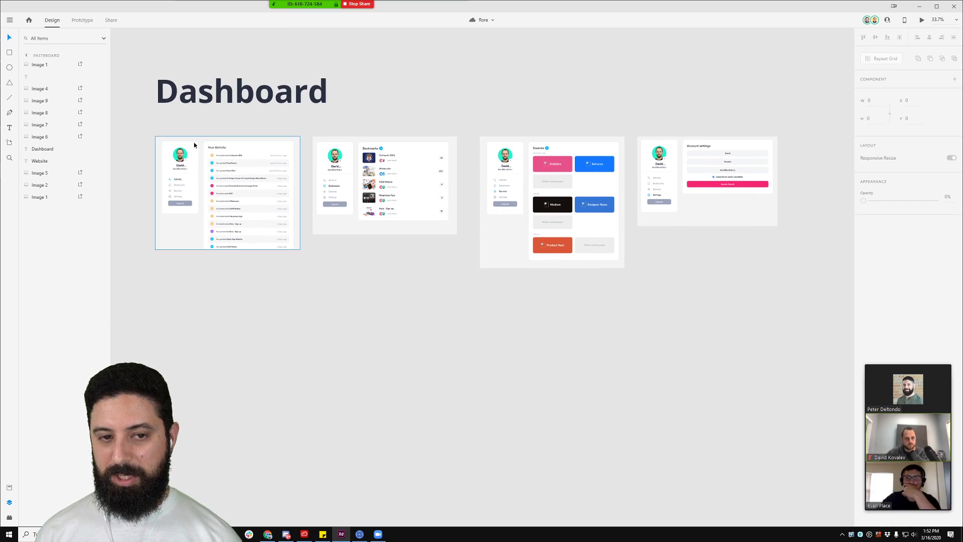
pyautogui.scroll(5, 193, 143)
pyautogui.moveTo(260, 65); pyautogui.dragTo(368, 39)
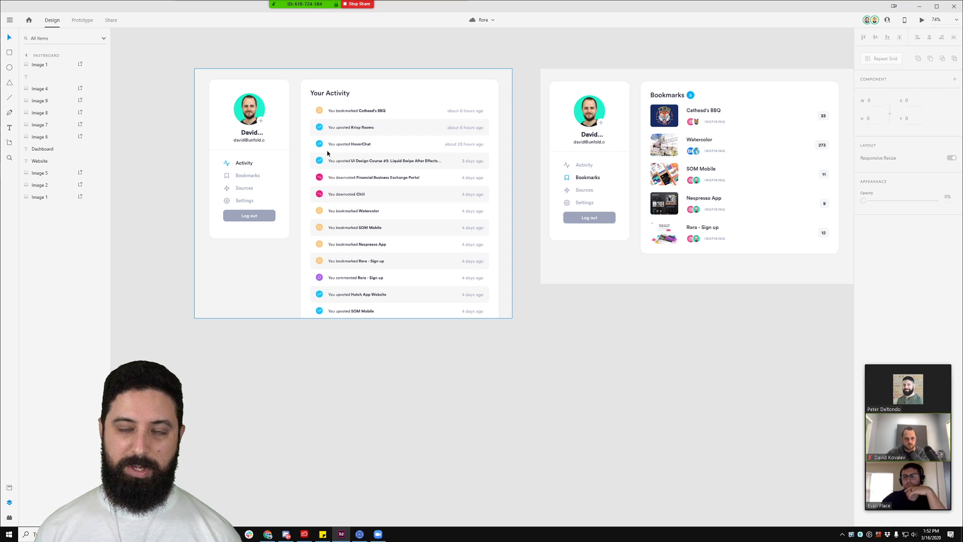
pyautogui.scroll(-4, 599, 161)
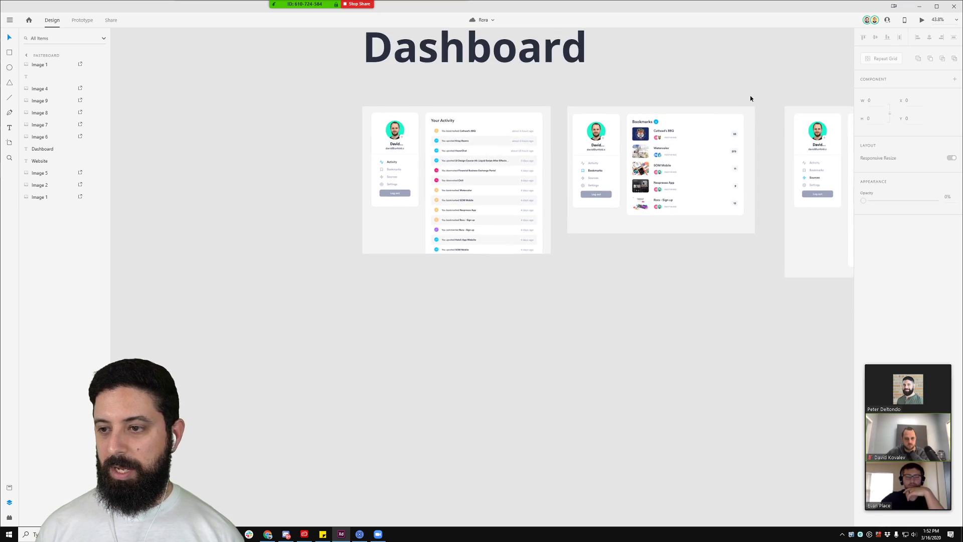
pyautogui.moveTo(750, 96); pyautogui.dragTo(167, 191)
pyautogui.moveTo(406, 170); pyautogui.dragTo(517, 420)
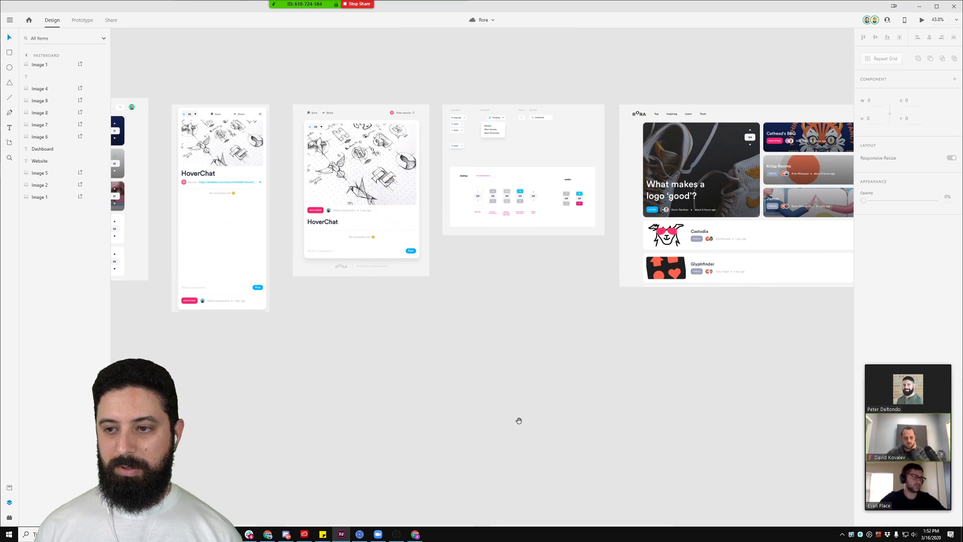
pyautogui.scroll(-3, 558, 339)
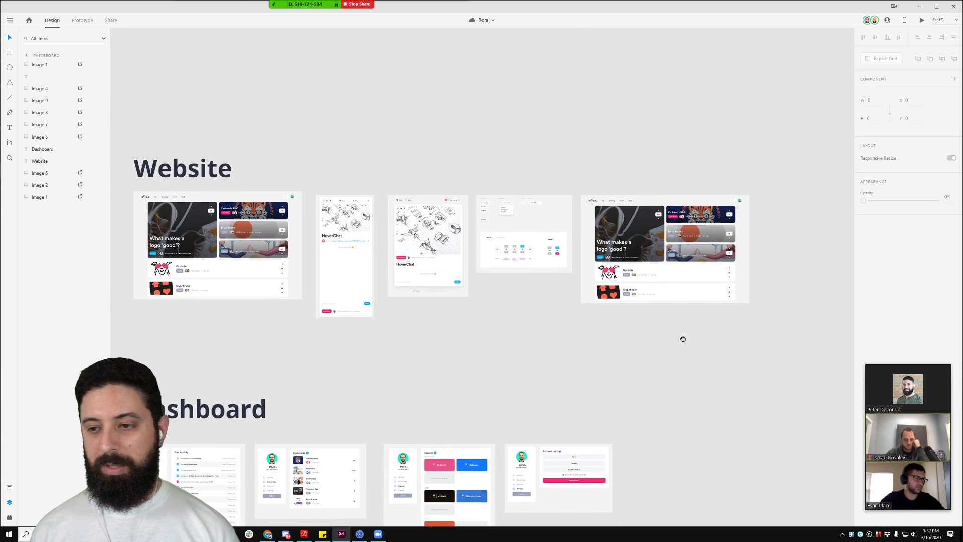
pyautogui.moveTo(682, 336); pyautogui.dragTo(189, 270)
pyautogui.moveTo(703, 280); pyautogui.dragTo(411, 292)
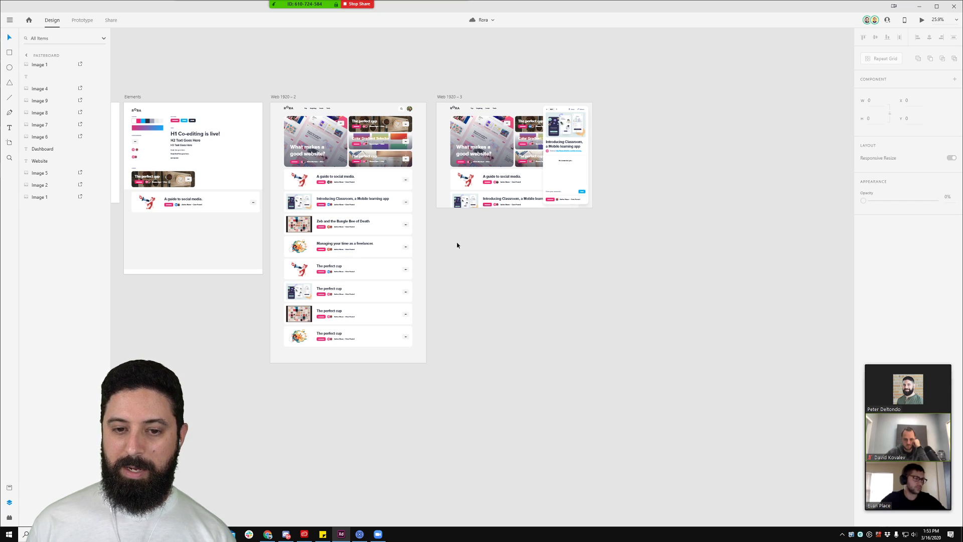
pyautogui.scroll(10, 374, 215)
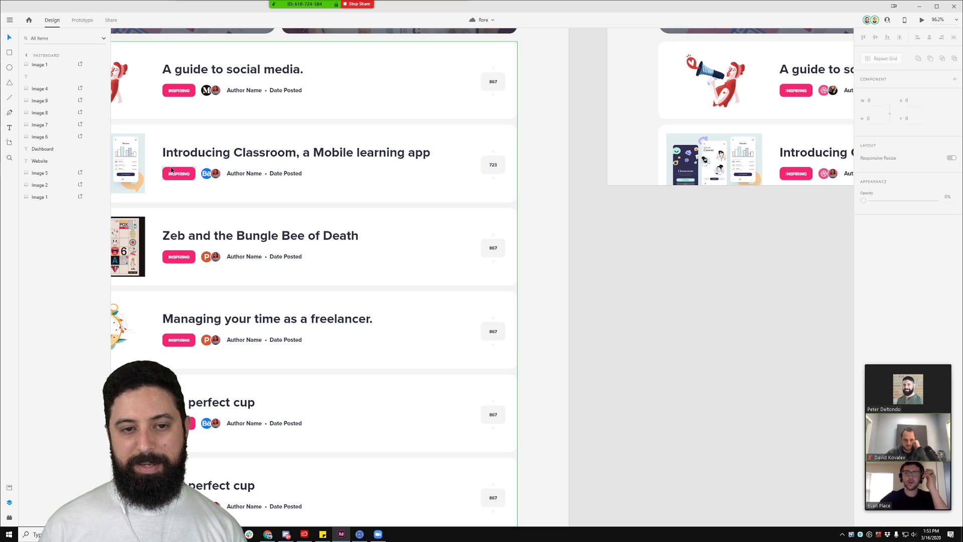
pyautogui.moveTo(165, 120); pyautogui.dragTo(330, 163)
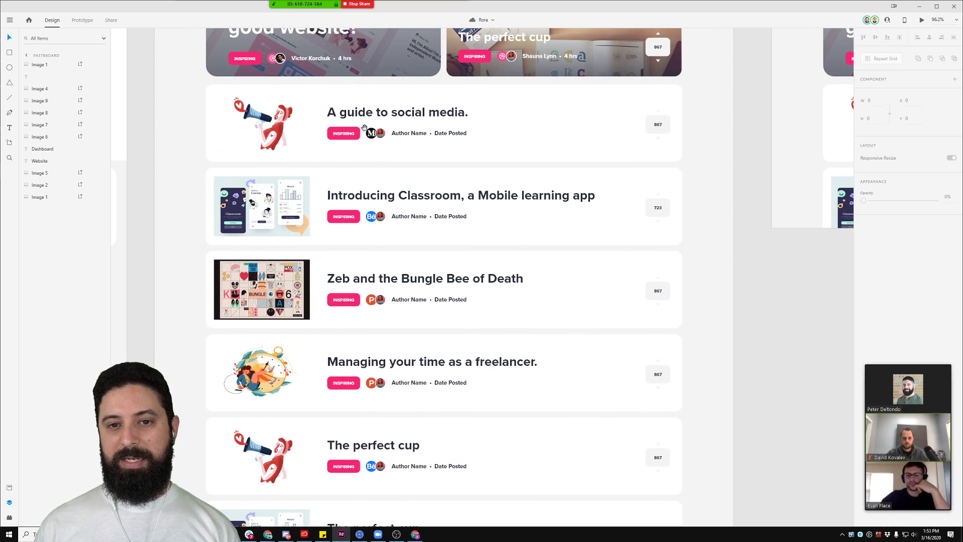
pyautogui.scroll(-2, 345, 134)
pyautogui.scroll(-2, 346, 134)
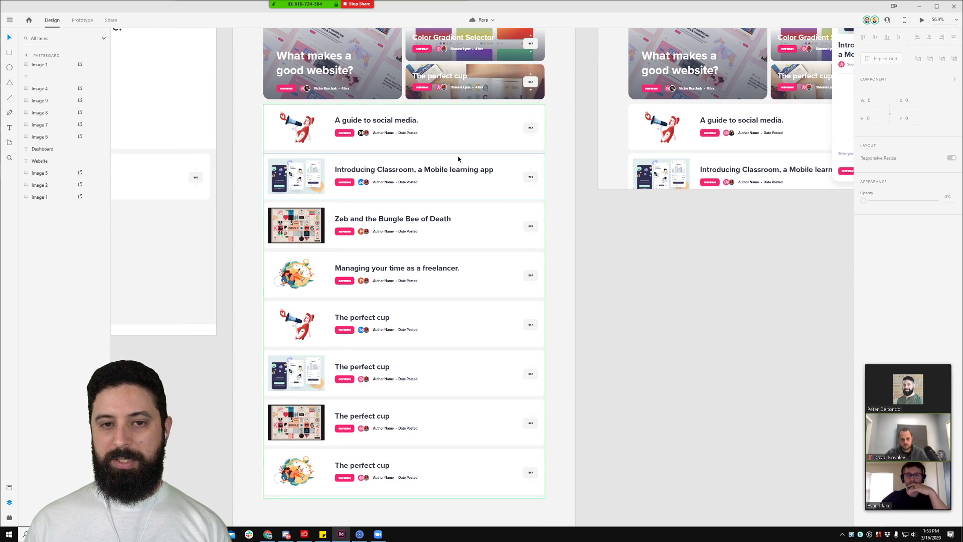
pyautogui.moveTo(214, 102); pyautogui.dragTo(355, 219)
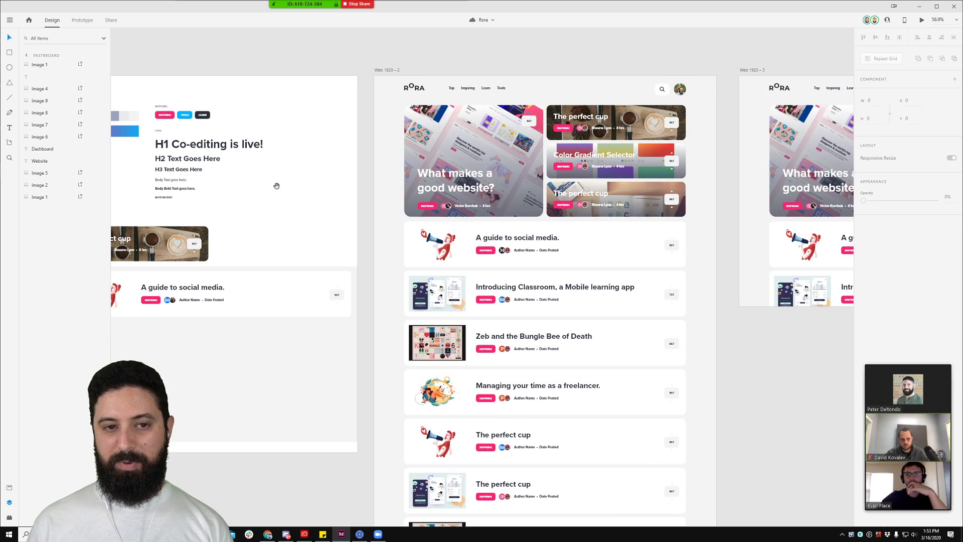
pyautogui.moveTo(276, 186); pyautogui.dragTo(346, 189)
# Step: Give the INSPIRING tag an Ash background and Midnight label text from the Assets swatches
pyautogui.doubleClick(277, 135)
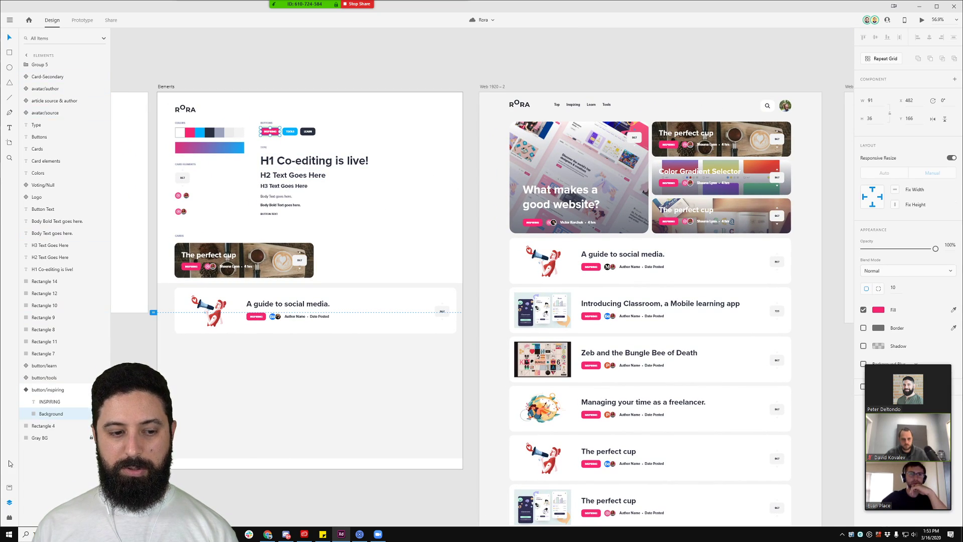
pyautogui.click(9, 487)
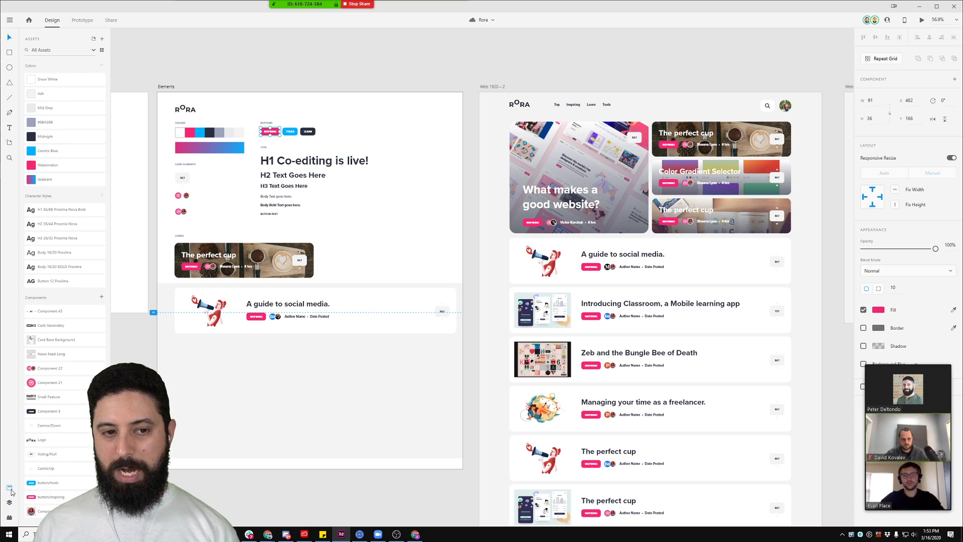
pyautogui.click(55, 93)
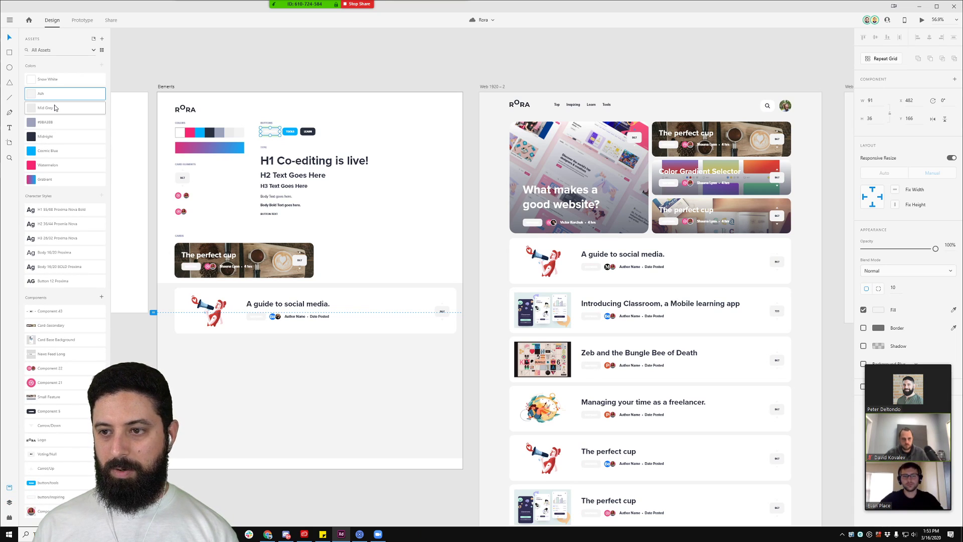
pyautogui.click(375, 70)
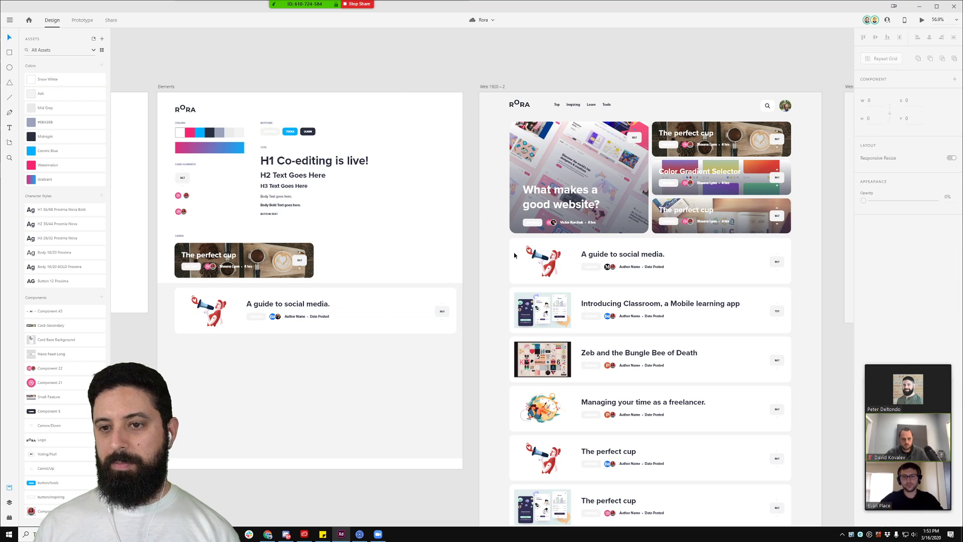
pyautogui.doubleClick(270, 131)
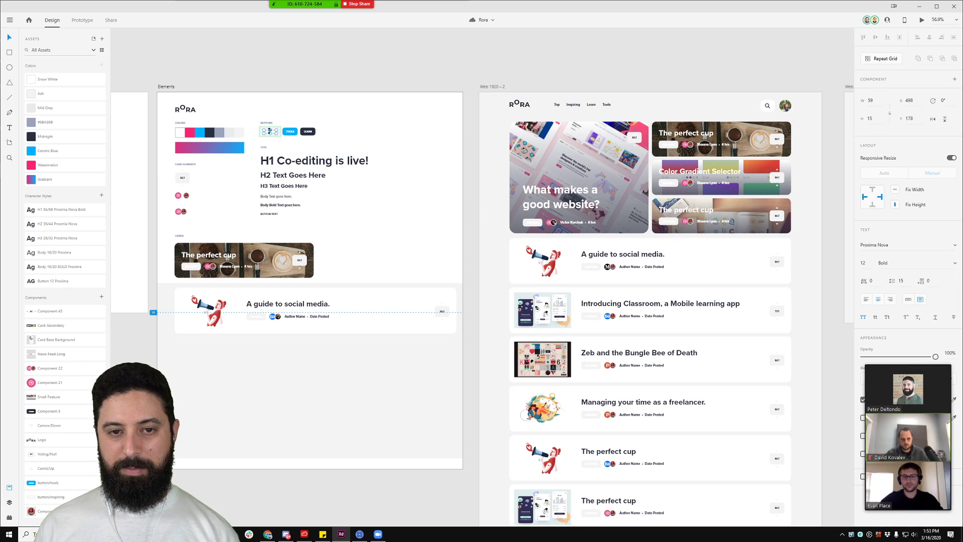
pyautogui.click(52, 137)
pyautogui.click(594, 84)
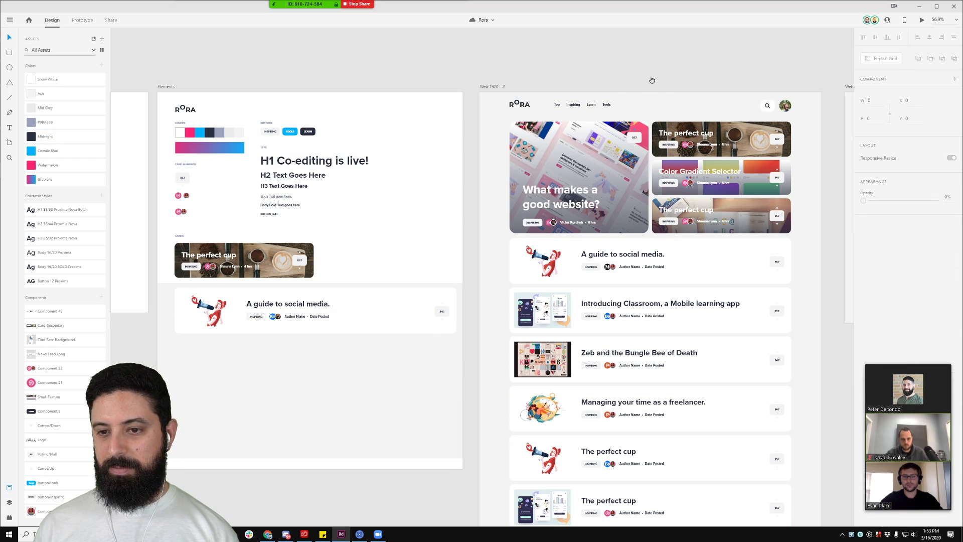
pyautogui.moveTo(652, 80); pyautogui.dragTo(500, 61)
pyautogui.scroll(4, 503, 289)
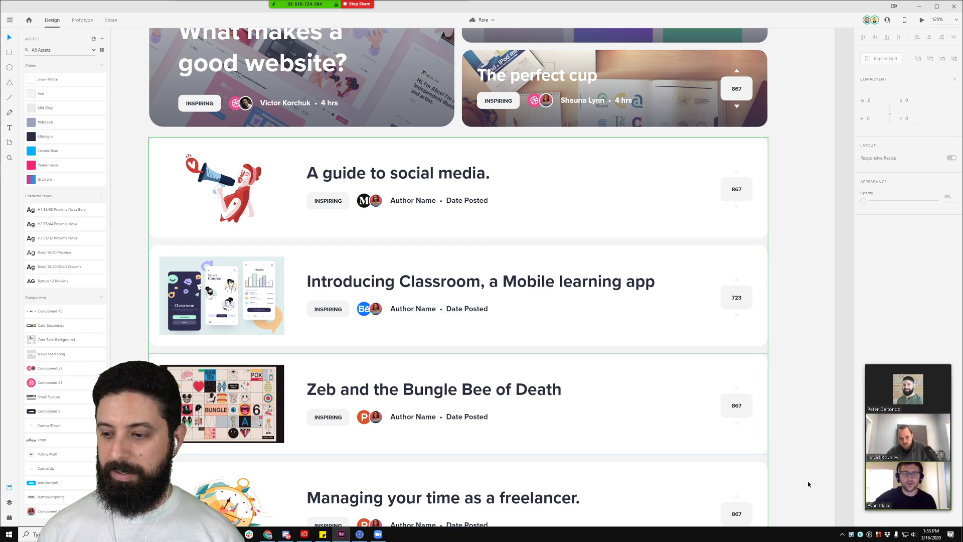
# Step: Stop sharing the screen from the Zoom share bar
pyautogui.moveTo(351, 6)
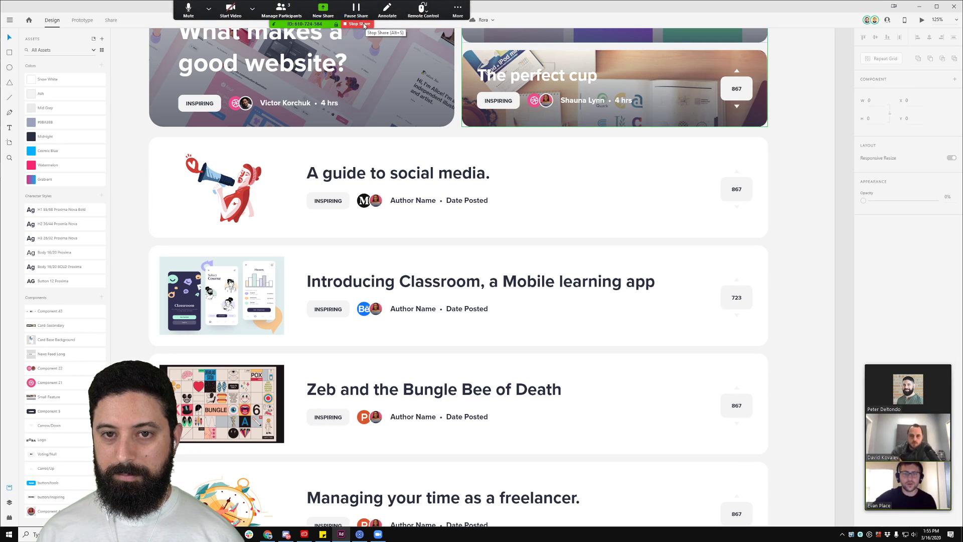
pyautogui.click(364, 25)
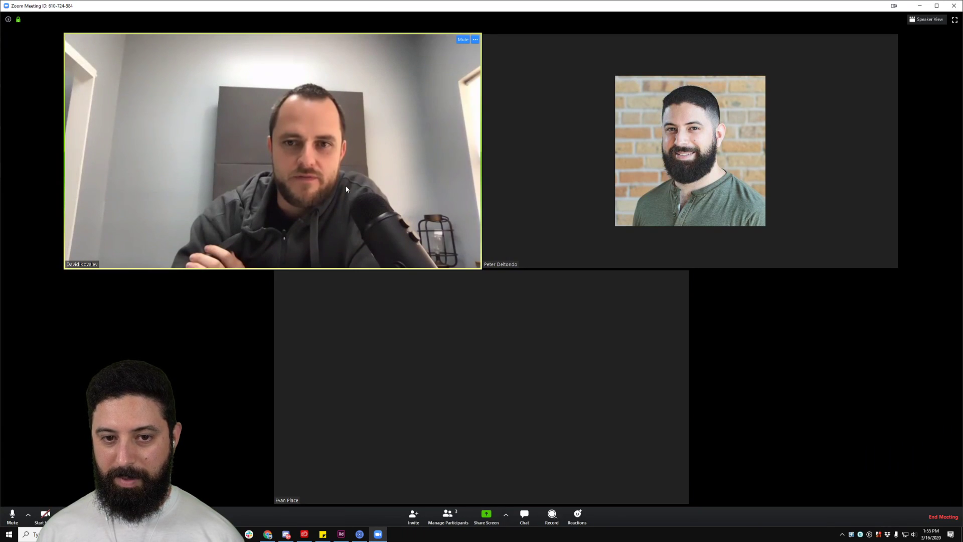